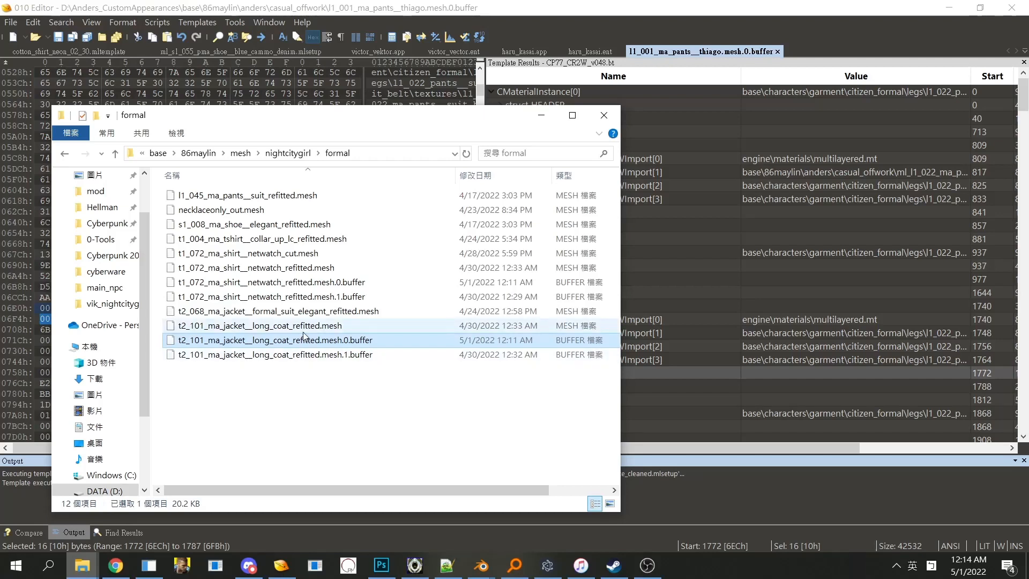
# Step: Open t1_072_ma_shirt__netwatch_refitted.mesh from the formal folder in 010 Editor and expand its CMesh and DATA structures
pyautogui.click(299, 267)
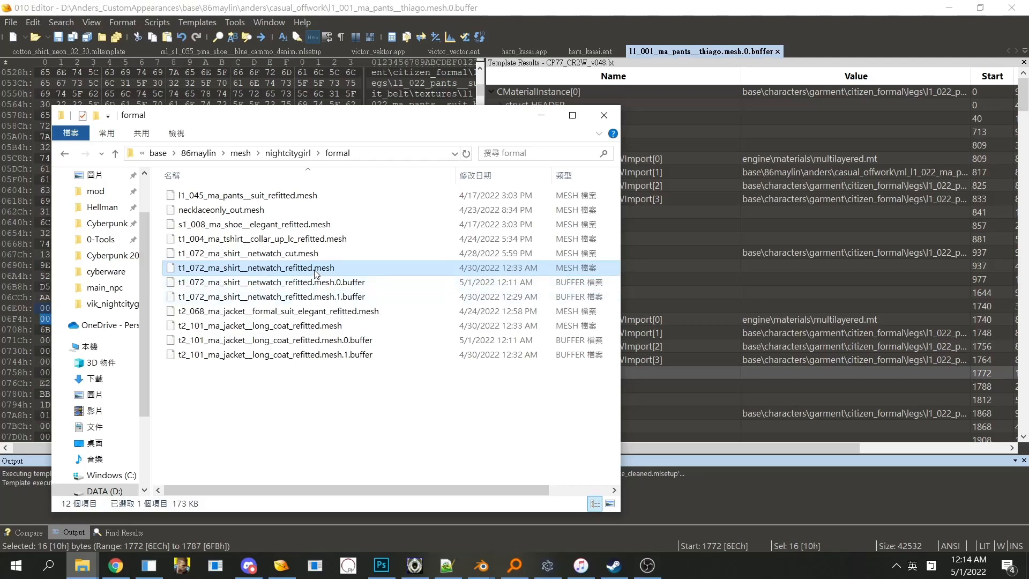
pyautogui.moveTo(314, 271); pyautogui.dragTo(767, 250)
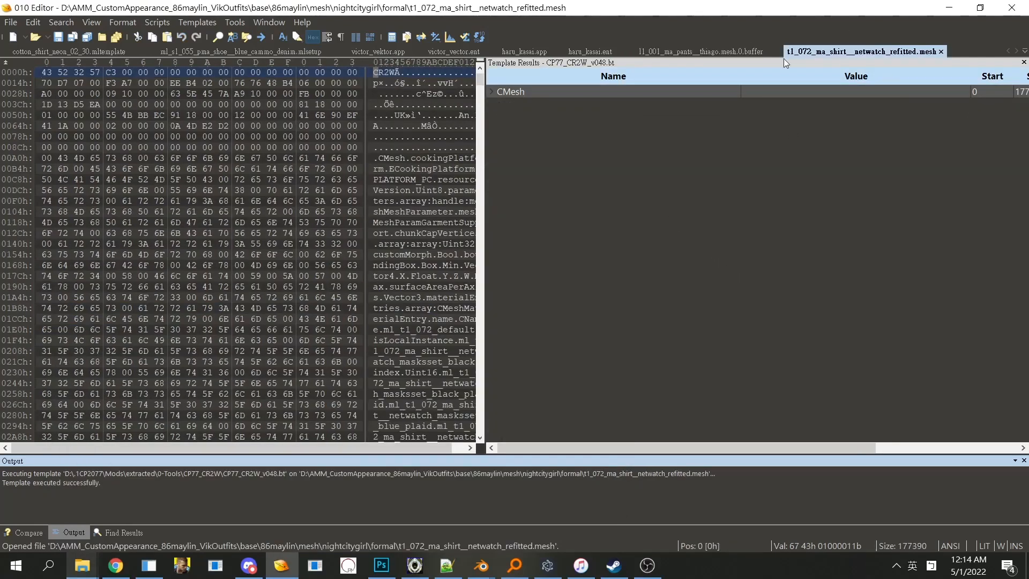
pyautogui.doubleClick(600, 93)
pyautogui.doubleClick(547, 187)
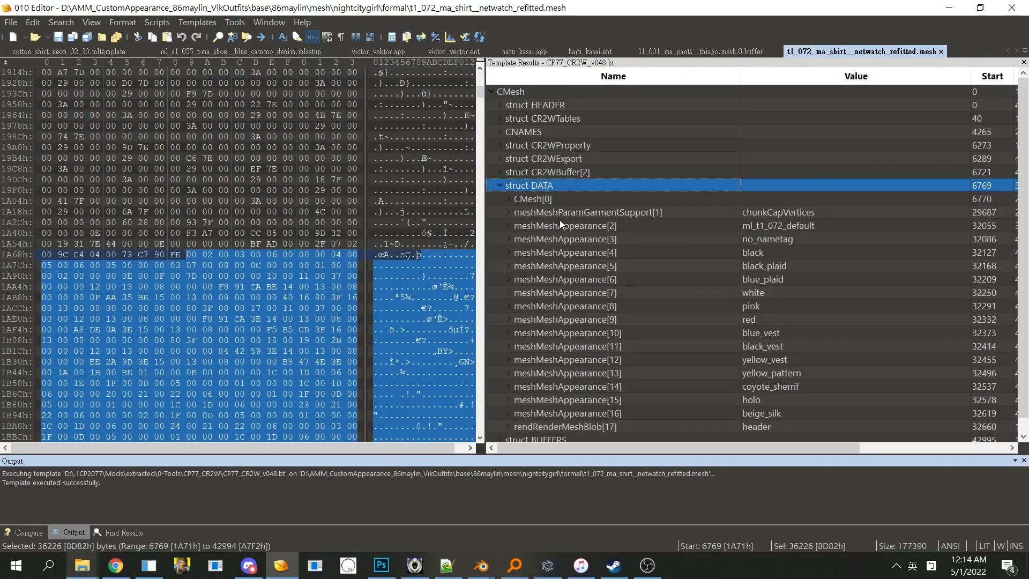
# Step: Look inside the ml_t1_072_default appearance, collapse it again and select CMesh[0]
pyautogui.doubleClick(579, 221)
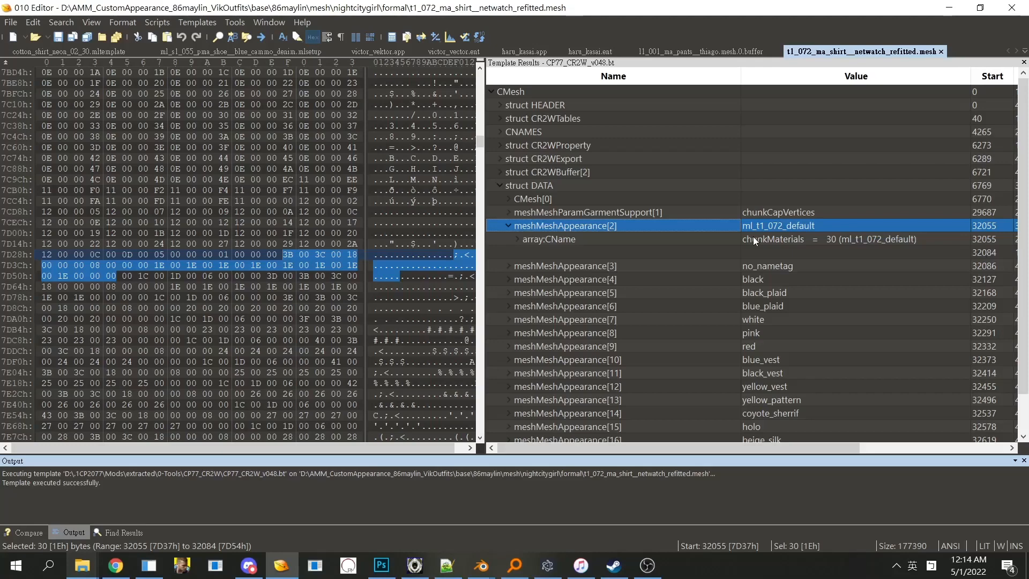
pyautogui.doubleClick(676, 227)
pyautogui.click(555, 203)
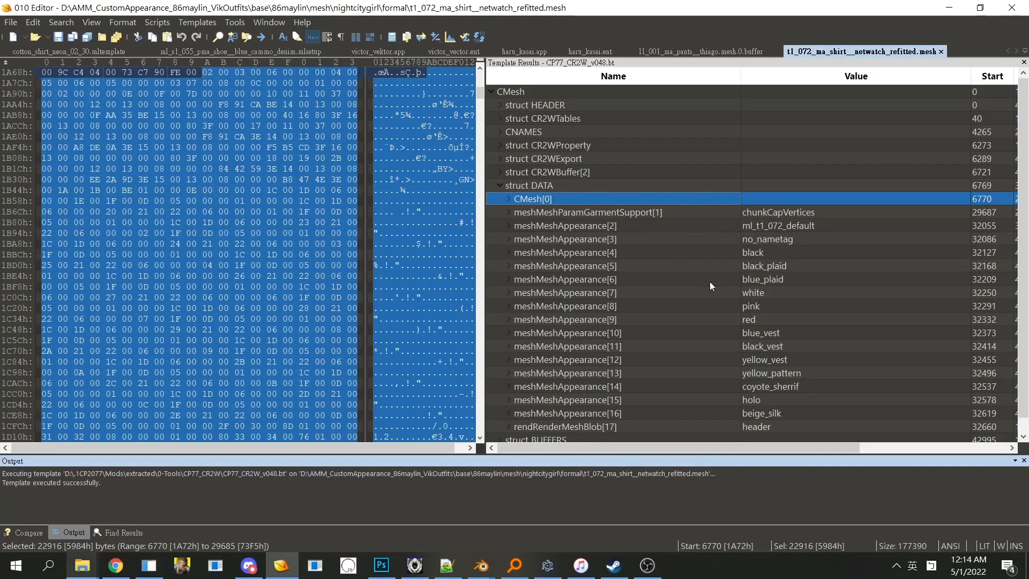
# Step: Expand the white appearance and its chunkMaterials array, and inspect the submesh count and submesh[0]
pyautogui.doubleClick(628, 292)
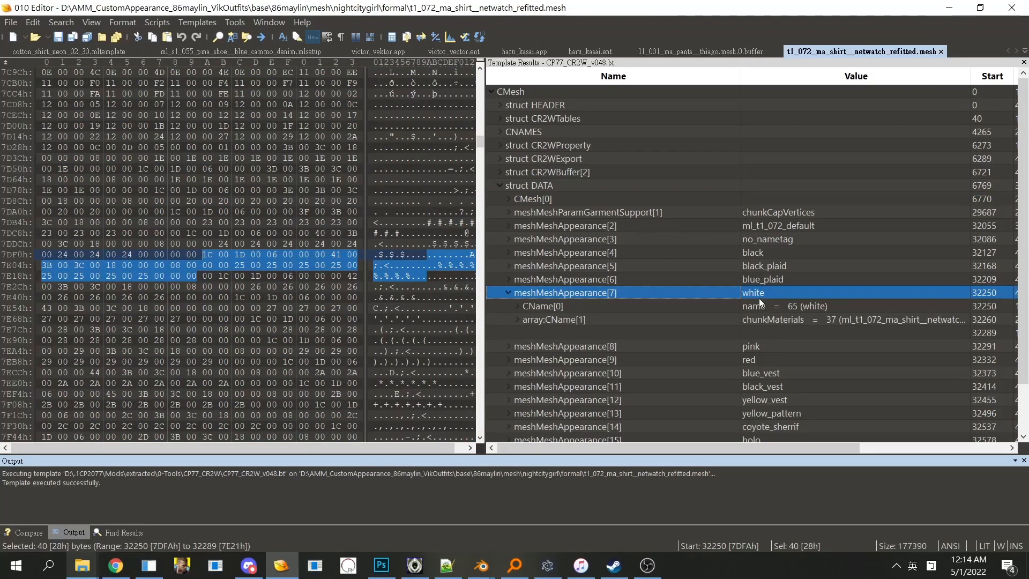
pyautogui.doubleClick(676, 318)
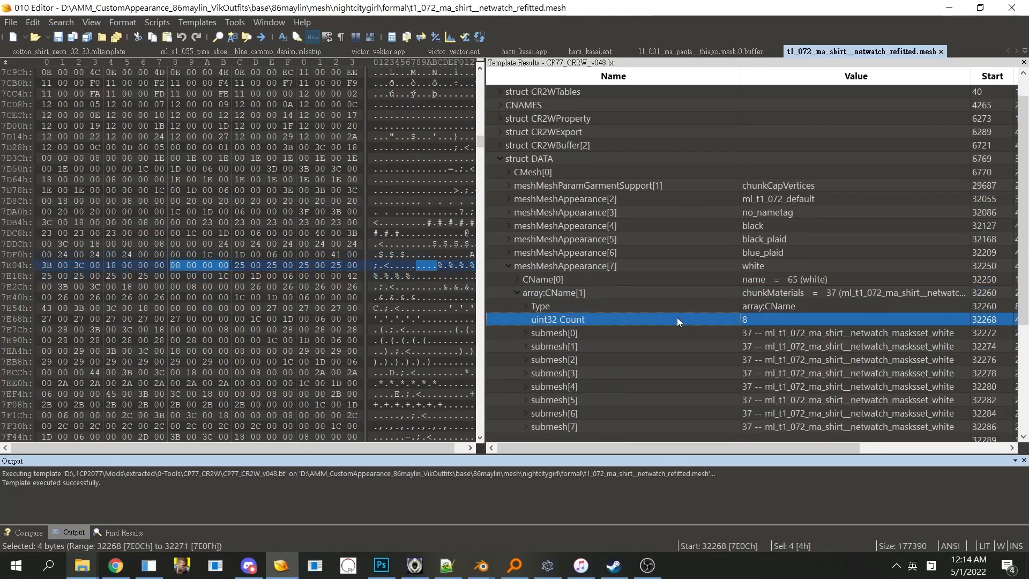
pyautogui.click(584, 268)
pyautogui.click(652, 294)
pyautogui.click(703, 336)
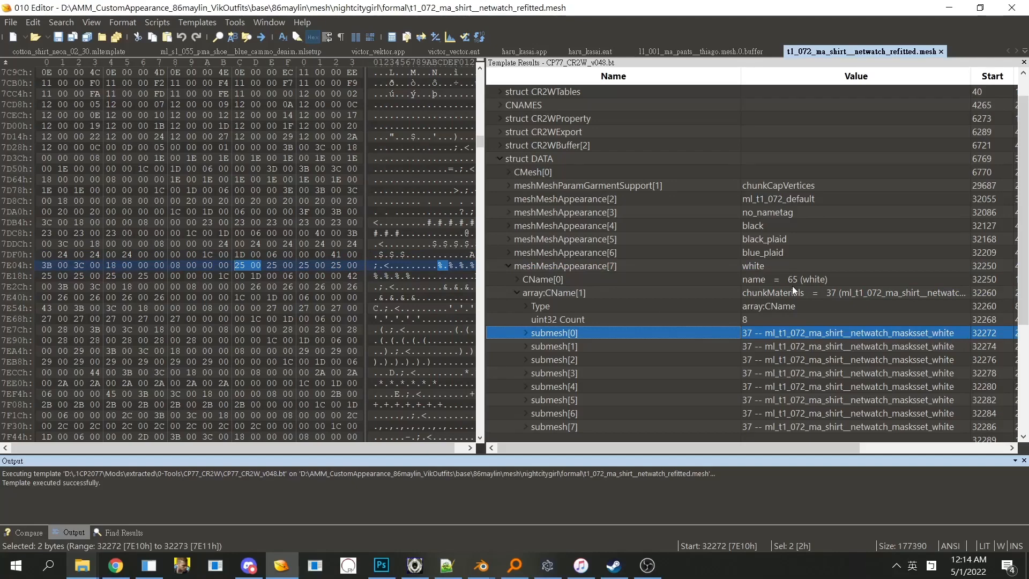
# Step: Review the white appearance's name and submesh[0] material, and collapse its chunkMaterials array and the appearance itself
pyautogui.click(710, 273)
pyautogui.doubleClick(623, 292)
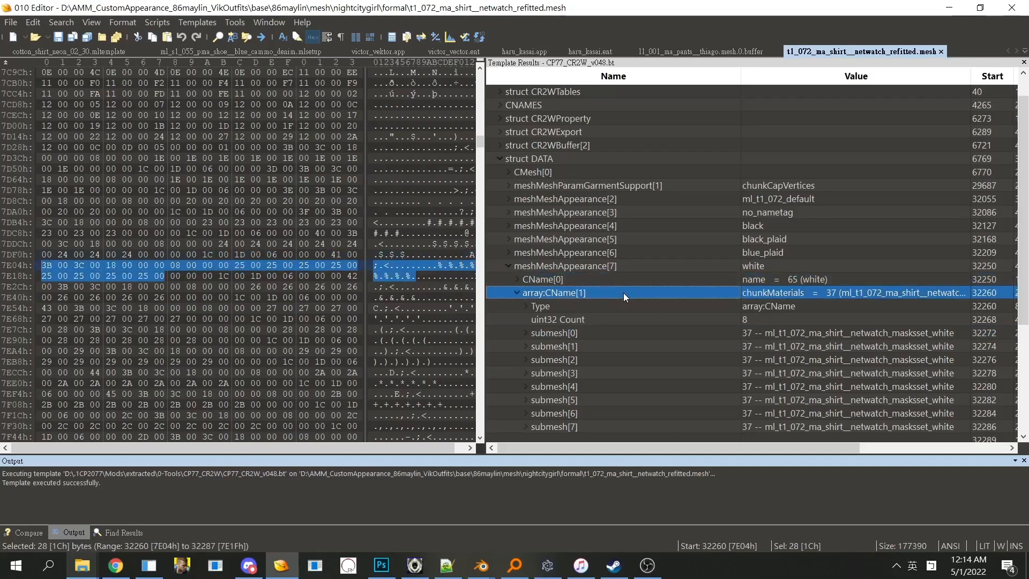
pyautogui.doubleClick(628, 294)
pyautogui.click(835, 334)
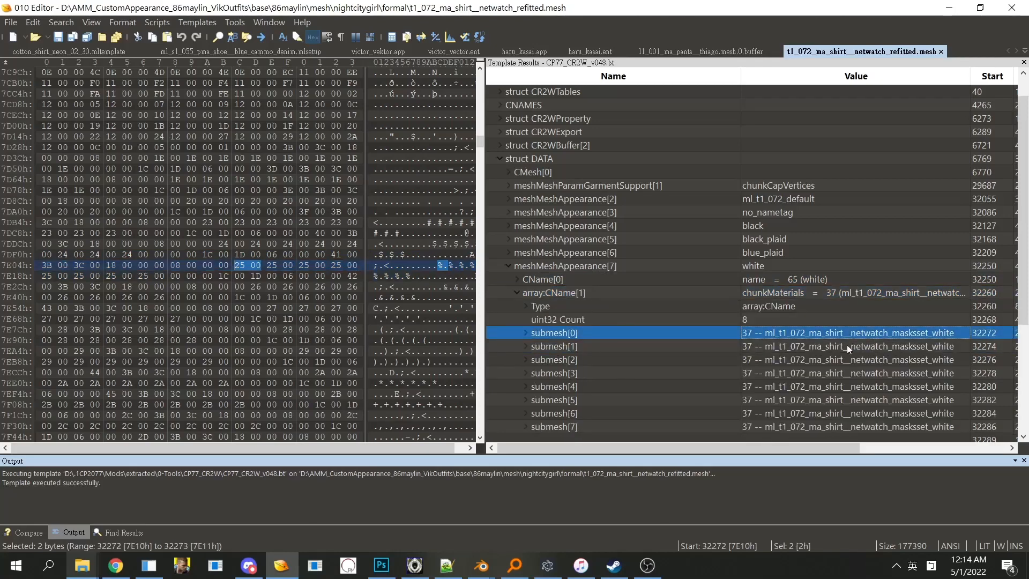
pyautogui.doubleClick(684, 295)
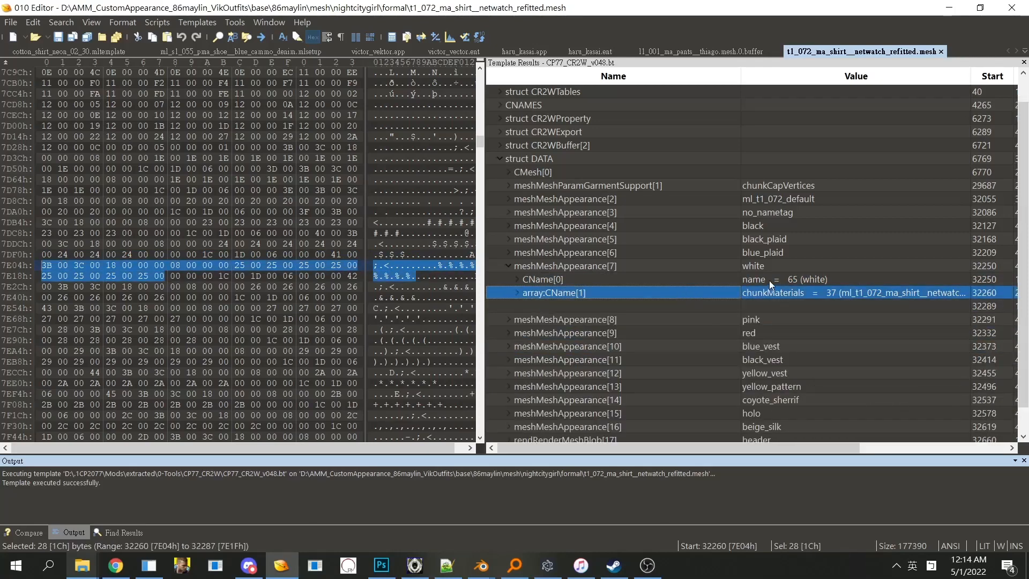
pyautogui.doubleClick(705, 269)
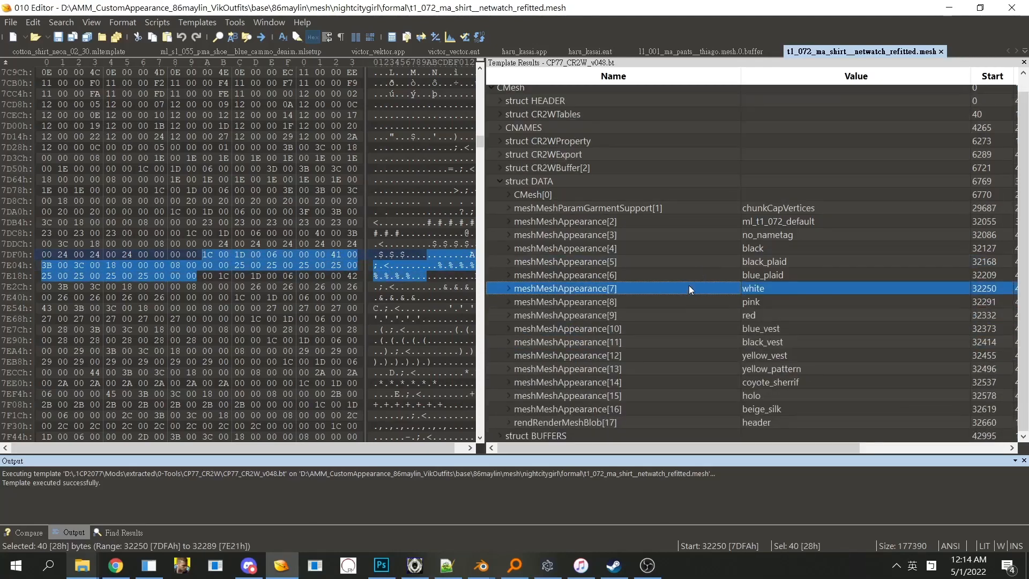
# Step: Reopen the white appearance's chunkMaterials array and check the materials assigned to submesh[0] and submesh[1]
pyautogui.doubleClick(688, 289)
pyautogui.doubleClick(664, 310)
pyautogui.click(873, 333)
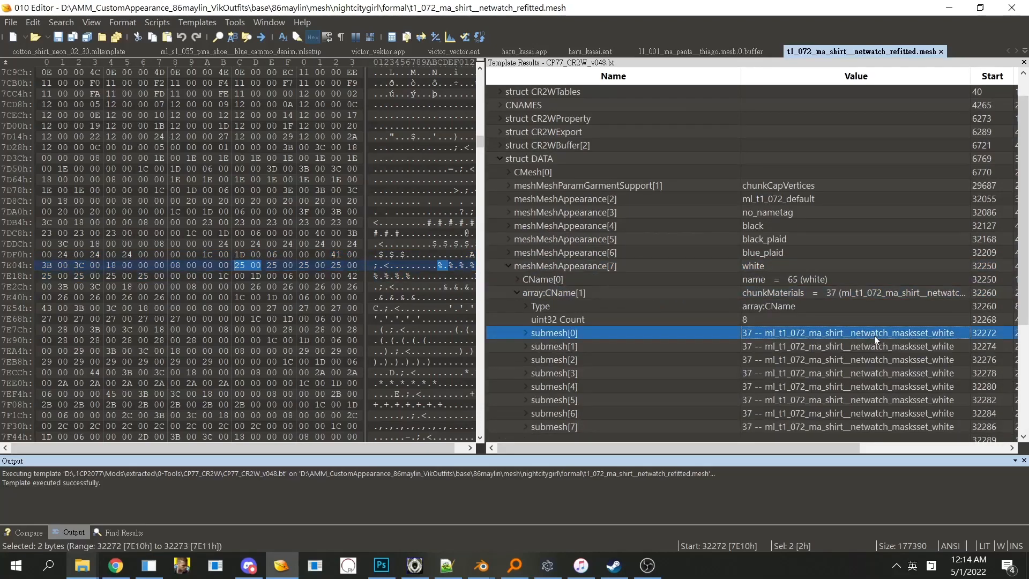
pyautogui.click(879, 333)
pyautogui.click(840, 348)
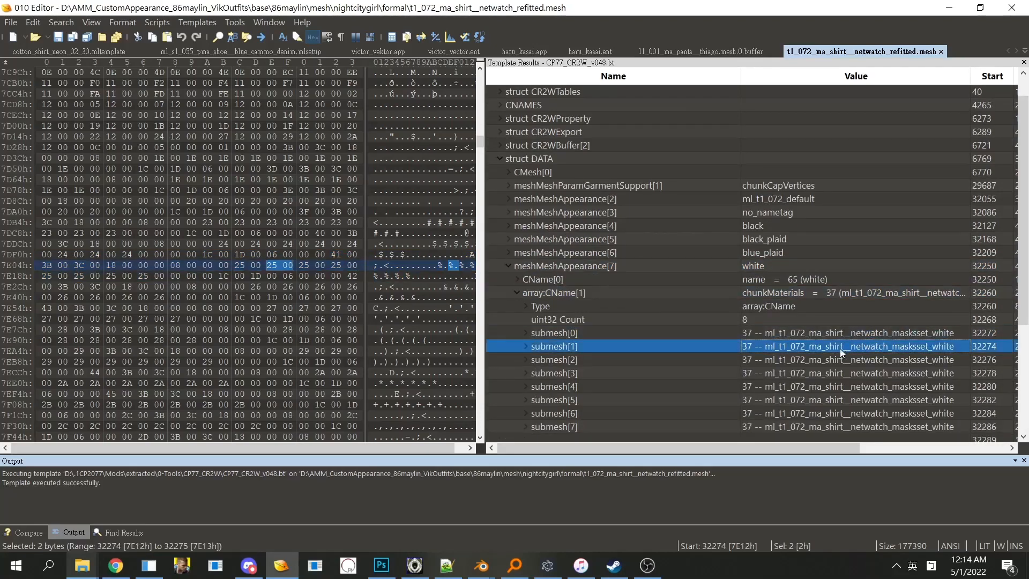
pyautogui.click(816, 333)
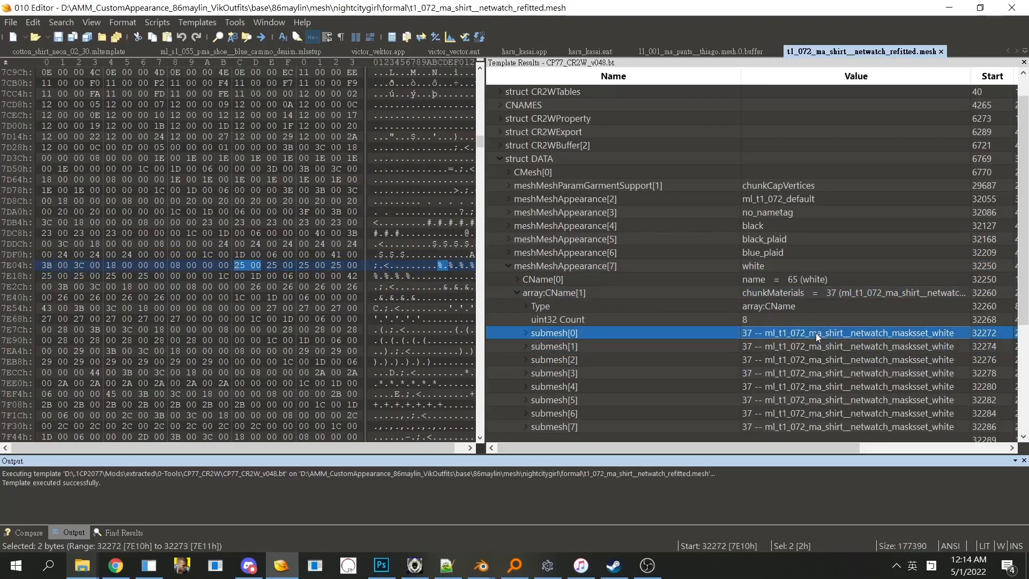
# Step: Expand localMaterialBuffer and materialEntries under CMesh[0], widening the Name column to show the full material names
pyautogui.doubleClick(568, 174)
pyautogui.doubleClick(607, 265)
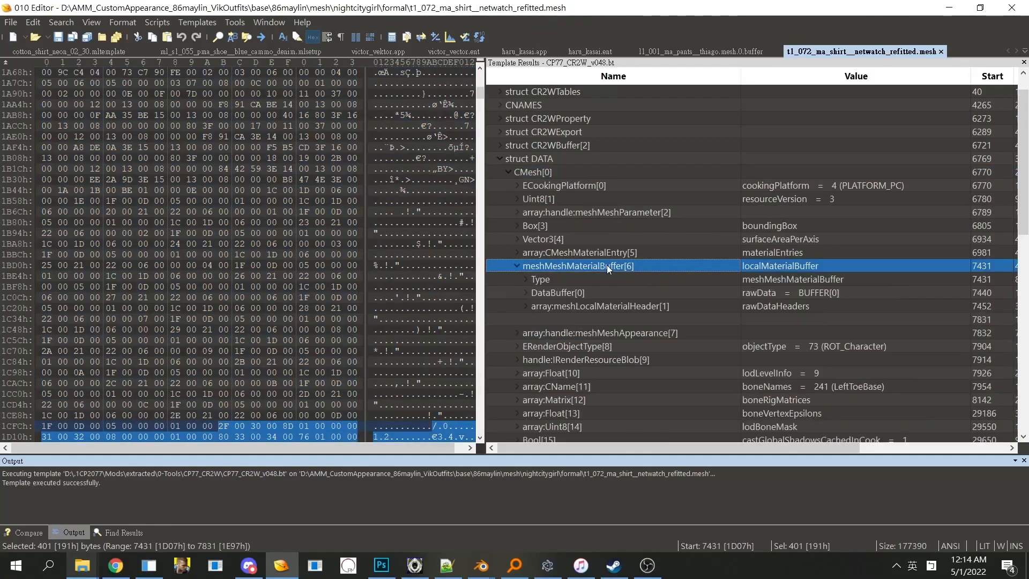
pyautogui.doubleClick(611, 253)
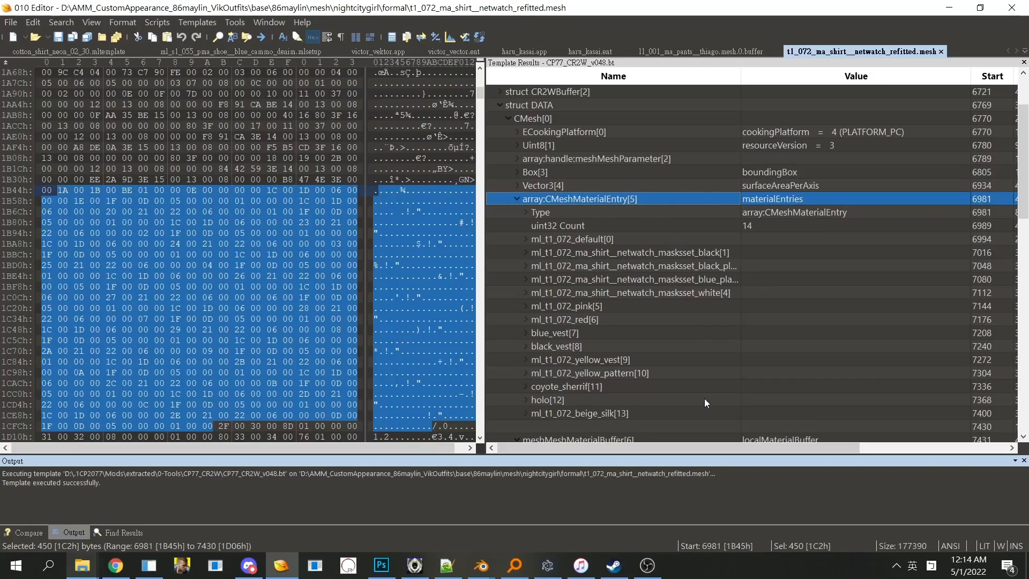
pyautogui.moveTo(741, 76); pyautogui.dragTo(763, 76)
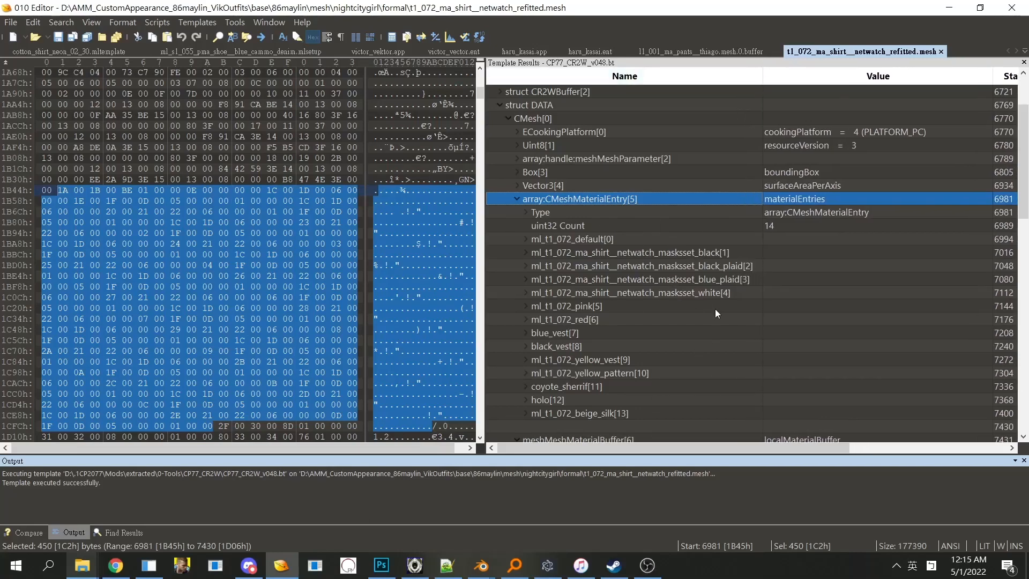
# Step: Collapse materialEntries and expand the rawDataHeaders array in localMaterialBuffer to examine its structure
pyautogui.doubleClick(597, 201)
pyautogui.click(600, 211)
pyautogui.doubleClick(611, 253)
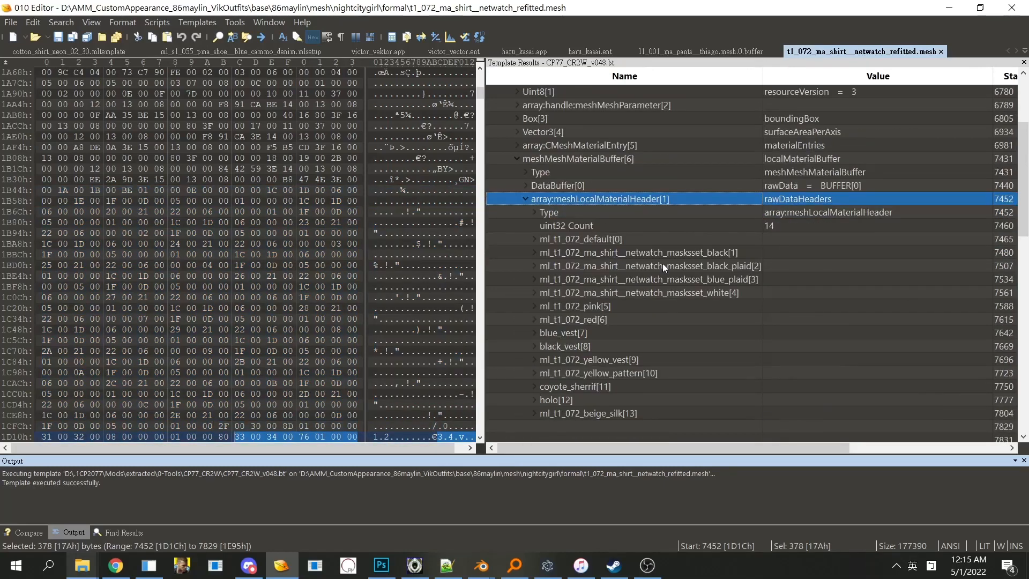
pyautogui.click(654, 236)
pyautogui.click(626, 225)
pyautogui.click(625, 201)
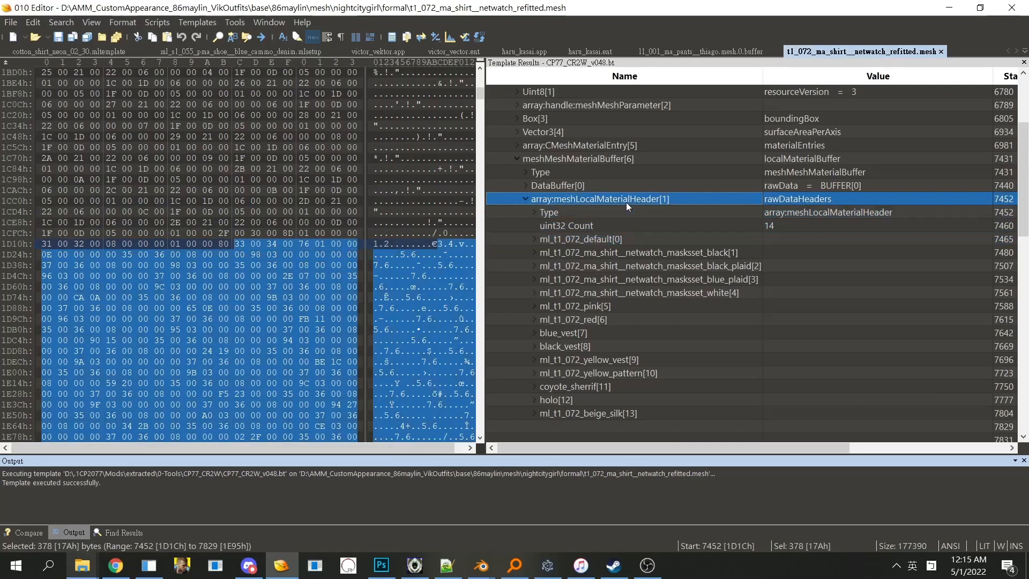
pyautogui.click(611, 160)
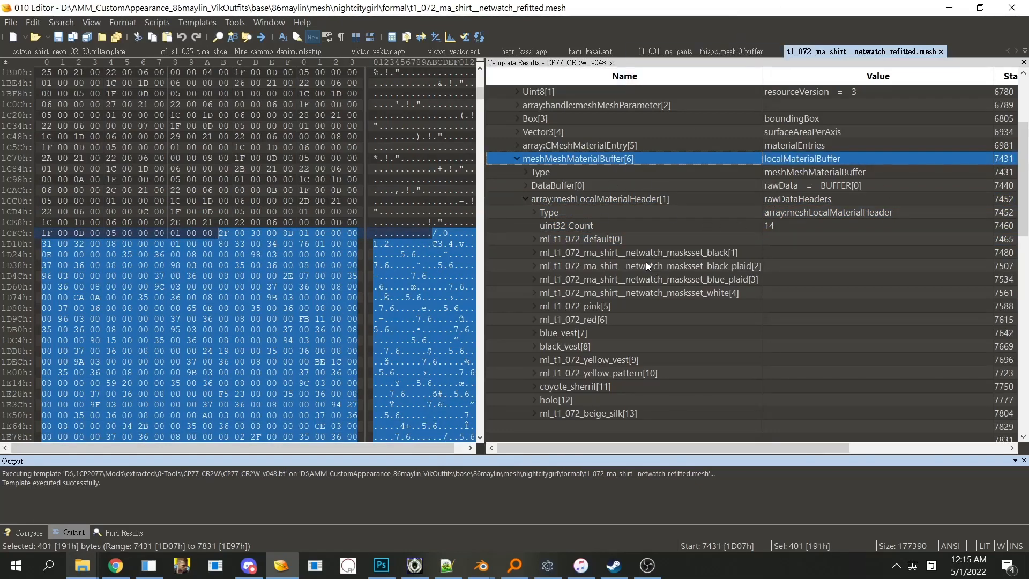
# Step: Step through the rawDataHeaders entries from ml_t1_072_default to netwatch_masksset_white and examine their bytes
pyautogui.click(666, 263)
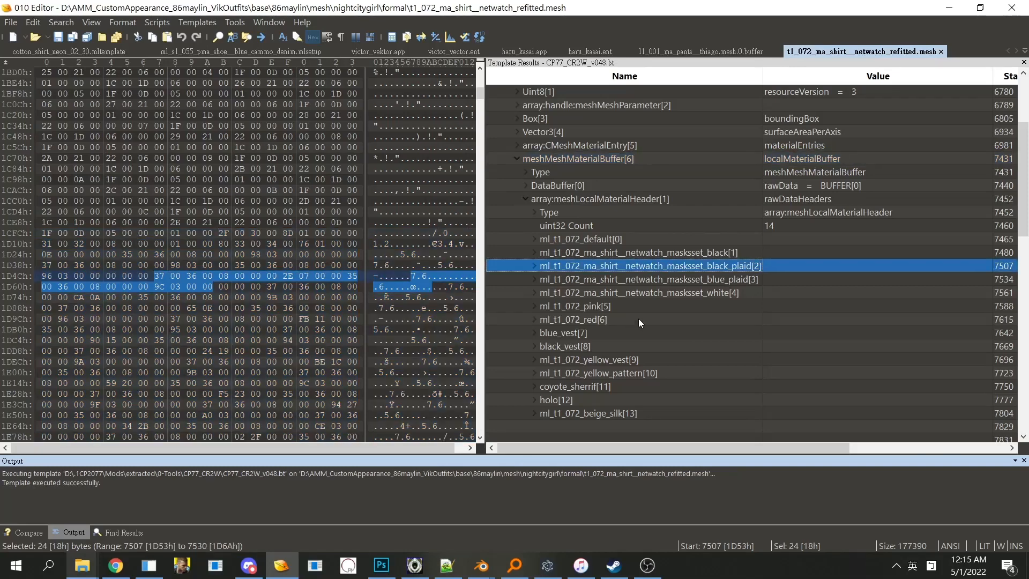
pyautogui.click(671, 294)
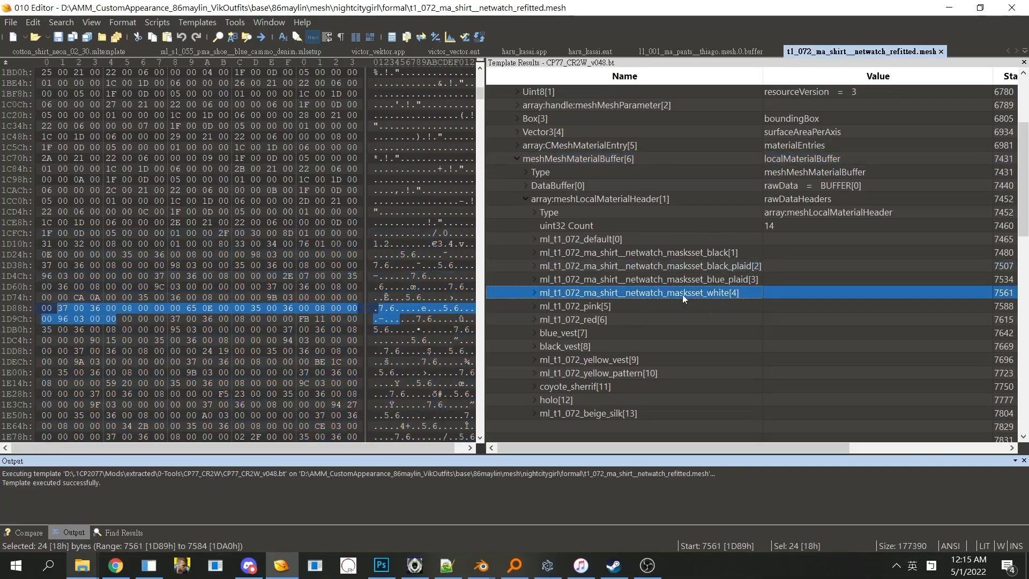
pyautogui.click(631, 241)
pyautogui.click(660, 251)
pyautogui.click(678, 266)
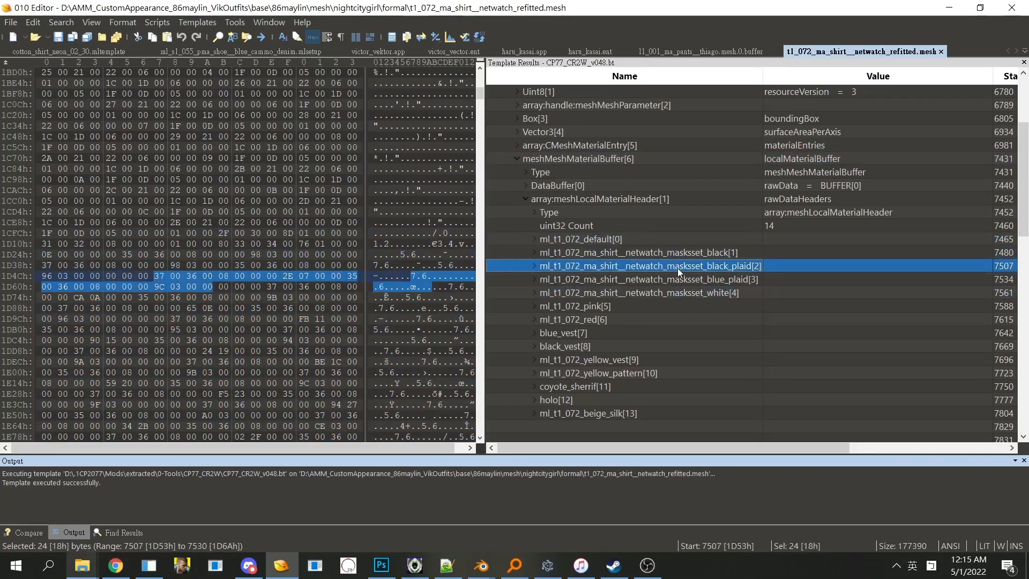
pyautogui.click(686, 279)
pyautogui.click(706, 292)
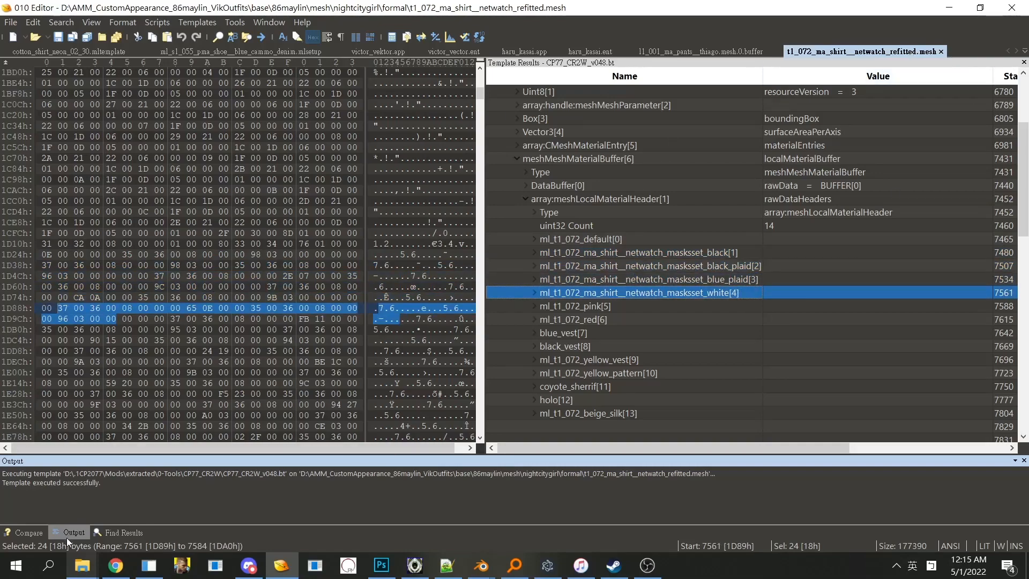
# Step: Switch to the formal folder in File Explorer, reposition its window and look at the shirt's mesh.1.buffer file
pyautogui.moveTo(82, 566)
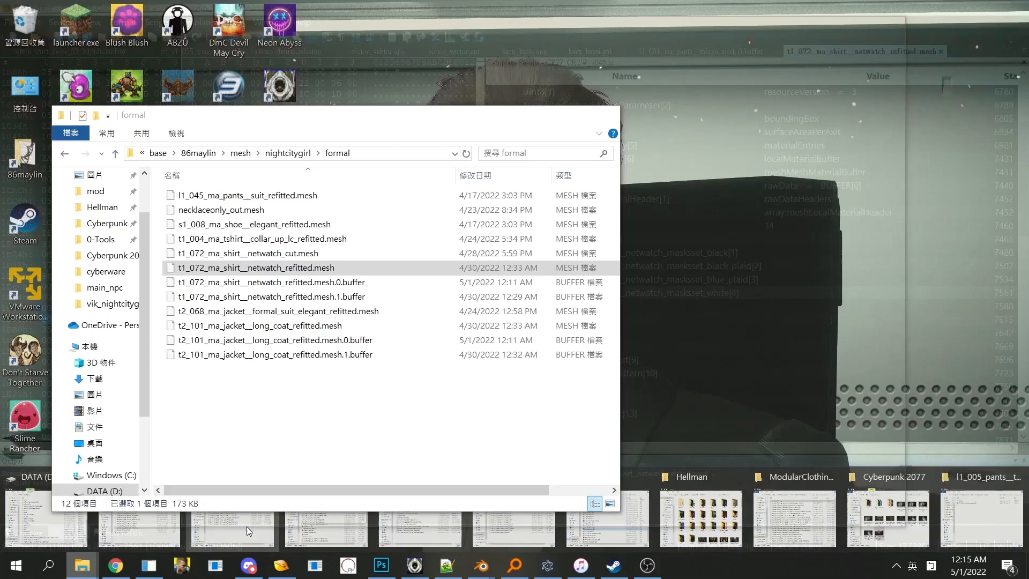
pyautogui.click(246, 527)
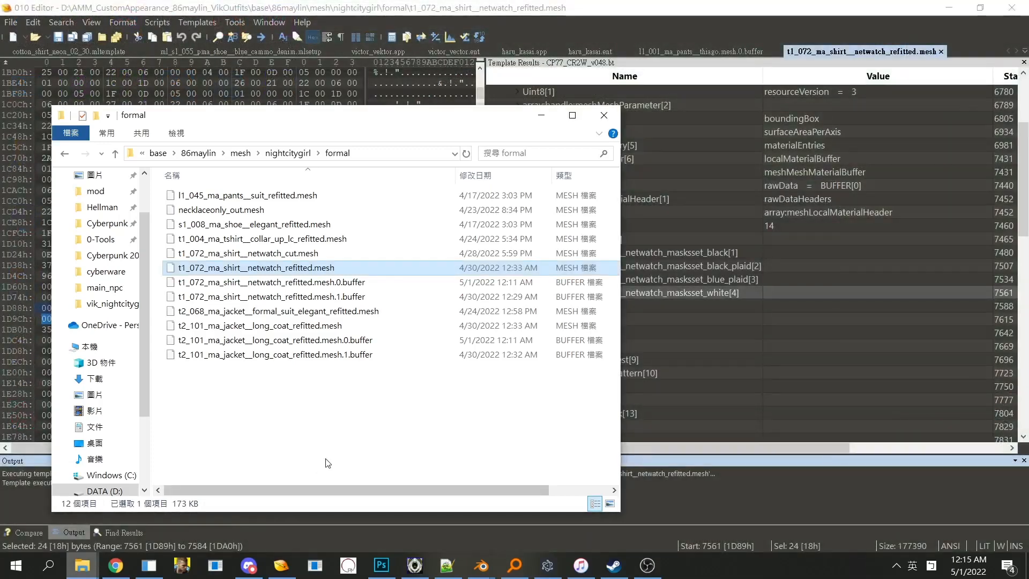
pyautogui.click(328, 463)
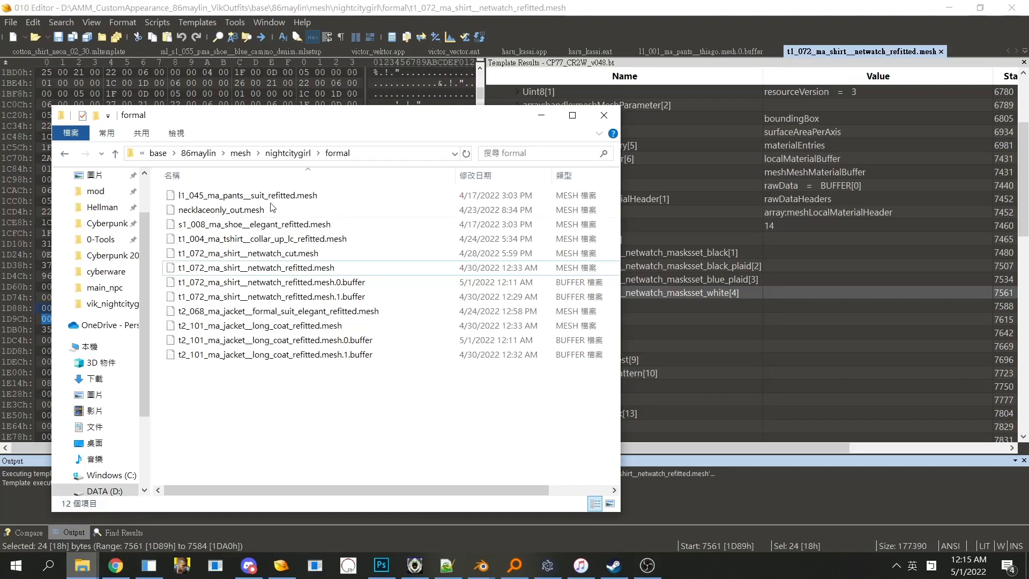
pyautogui.moveTo(301, 118); pyautogui.dragTo(260, 110)
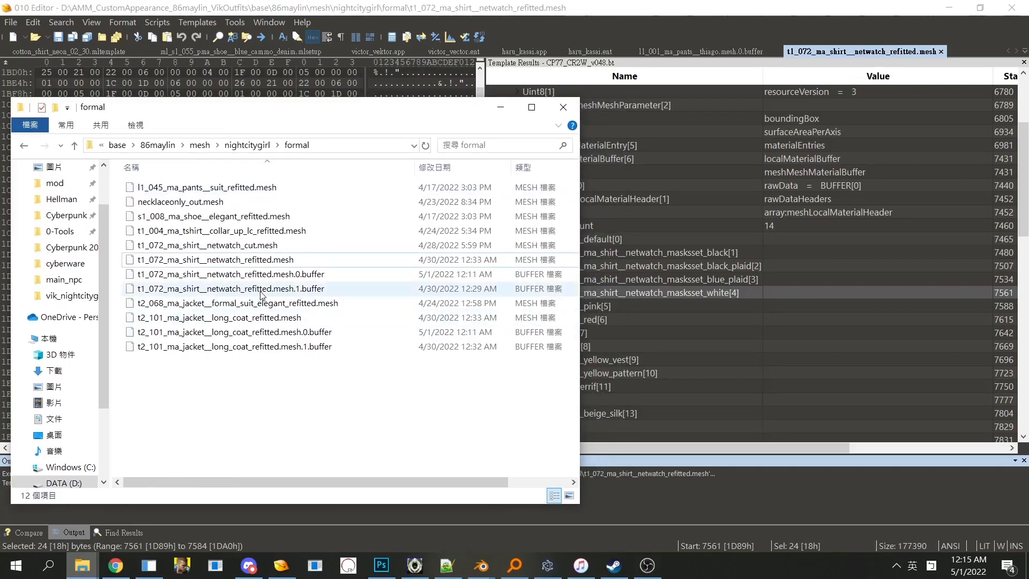
pyautogui.click(295, 288)
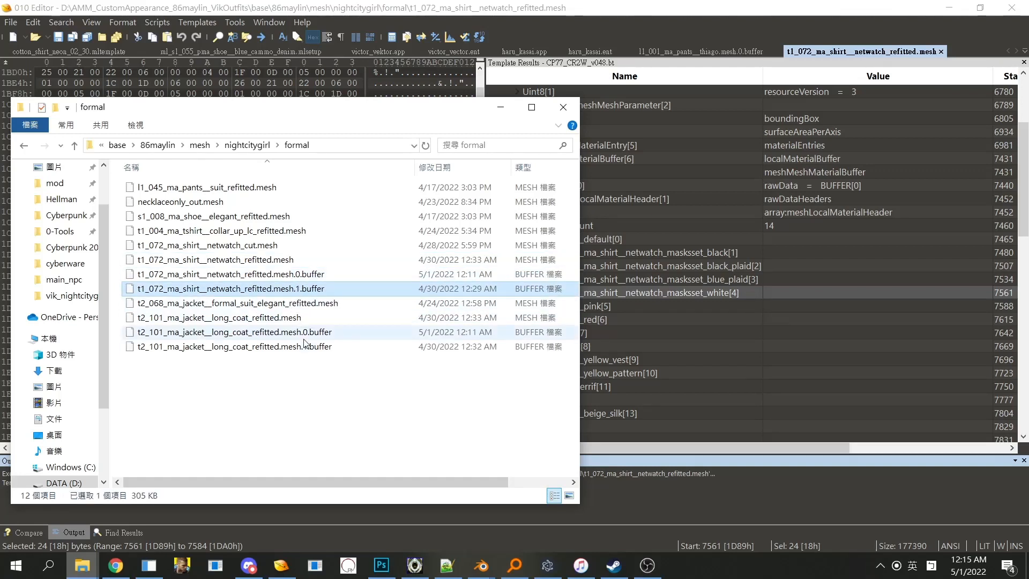
pyautogui.click(313, 370)
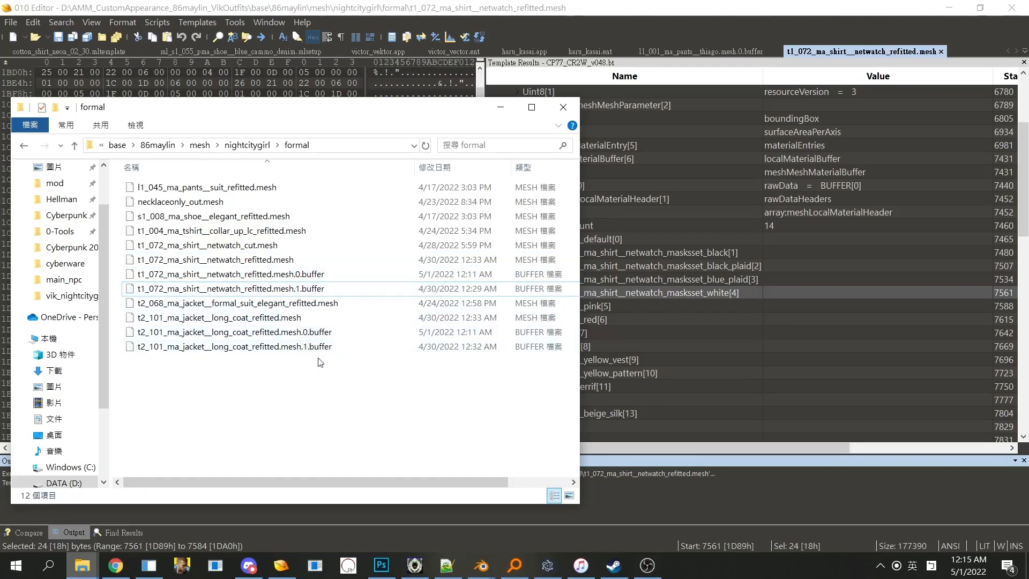
# Step: Compare the netwatch shirt's mesh.0.buffer and mesh.1.buffer files, ending with mesh.0.buffer selected
pyautogui.click(307, 277)
pyautogui.click(311, 289)
pyautogui.click(312, 303)
pyautogui.click(310, 289)
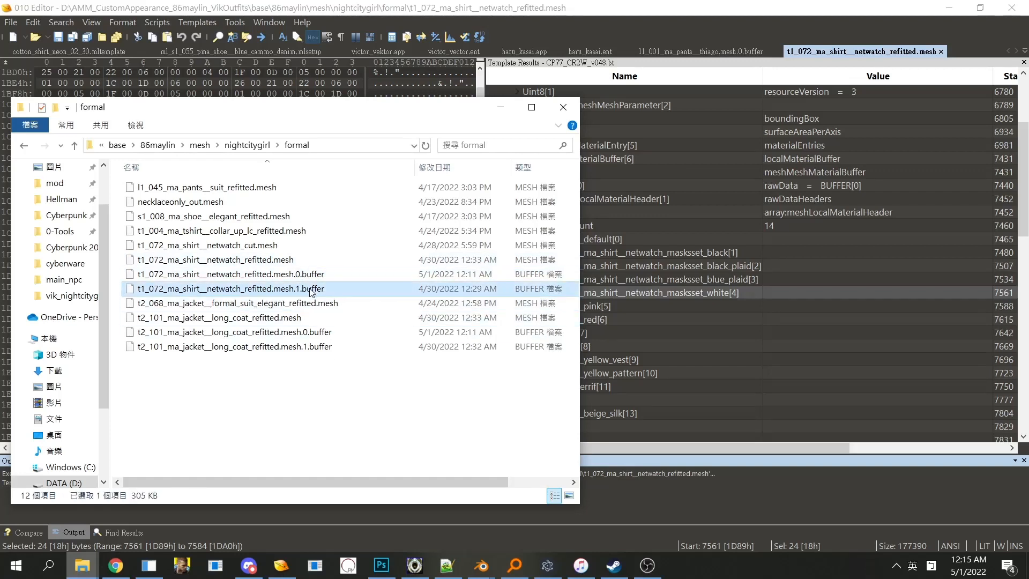
pyautogui.click(322, 275)
pyautogui.click(323, 291)
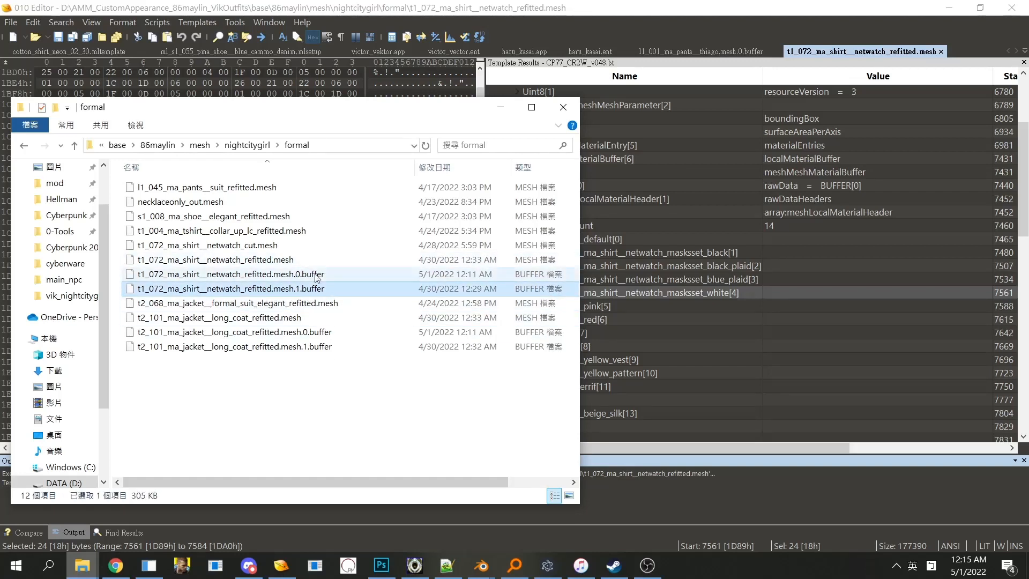
pyautogui.click(314, 276)
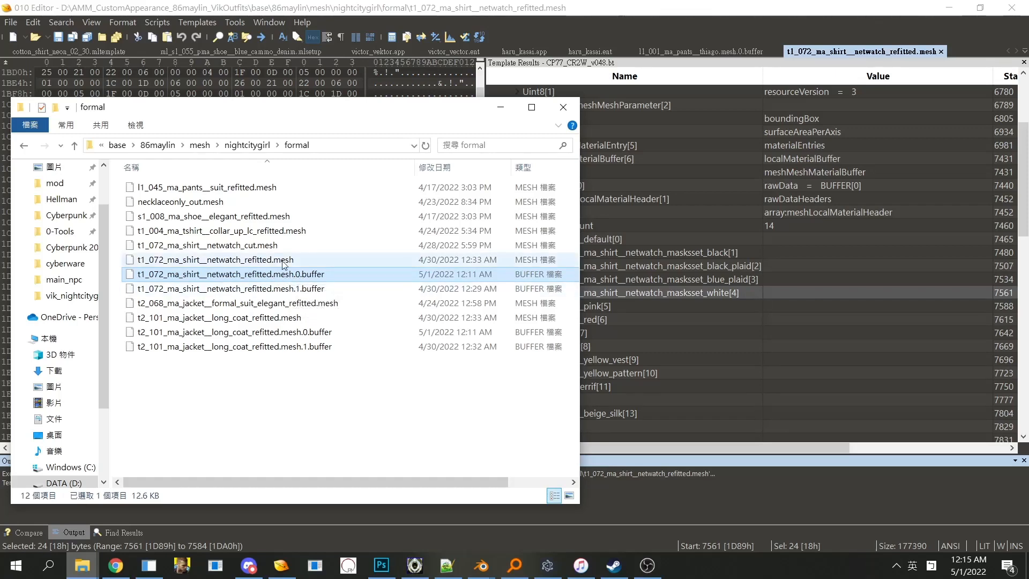
# Step: Open t1_072_ma_shirt__netwatch_refitted.mesh.0.buffer from File Explorer's formal folder in 010 Editor with the CR2W template
pyautogui.click(910, 212)
pyautogui.moveTo(1022, 215); pyautogui.dragTo(1022, 142)
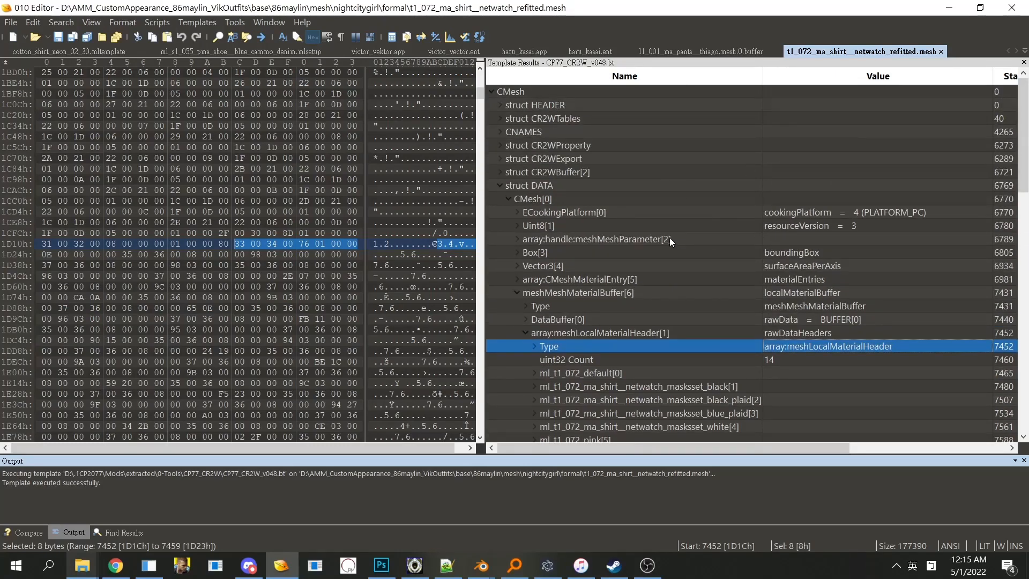
pyautogui.moveTo(82, 562)
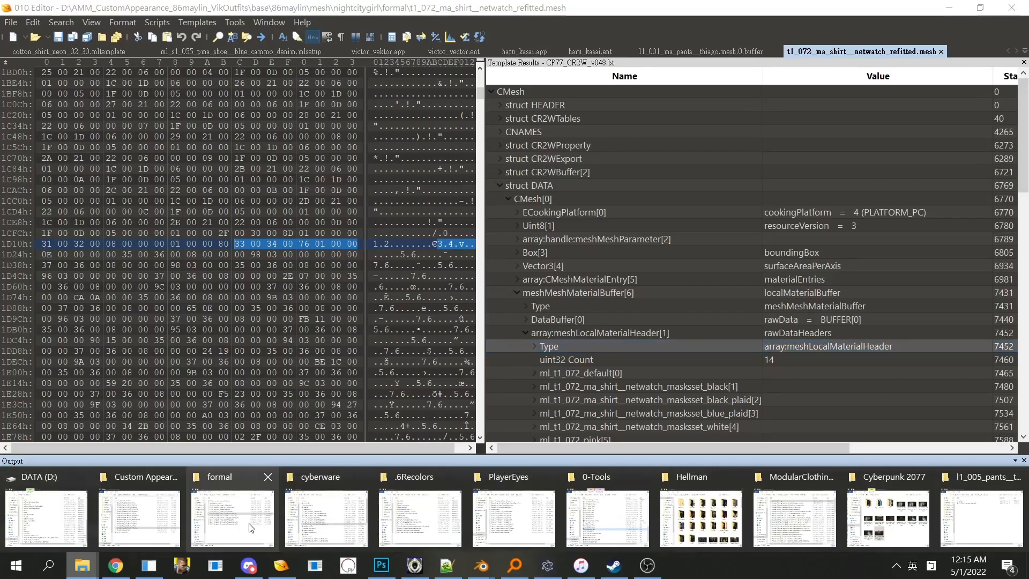
pyautogui.click(236, 507)
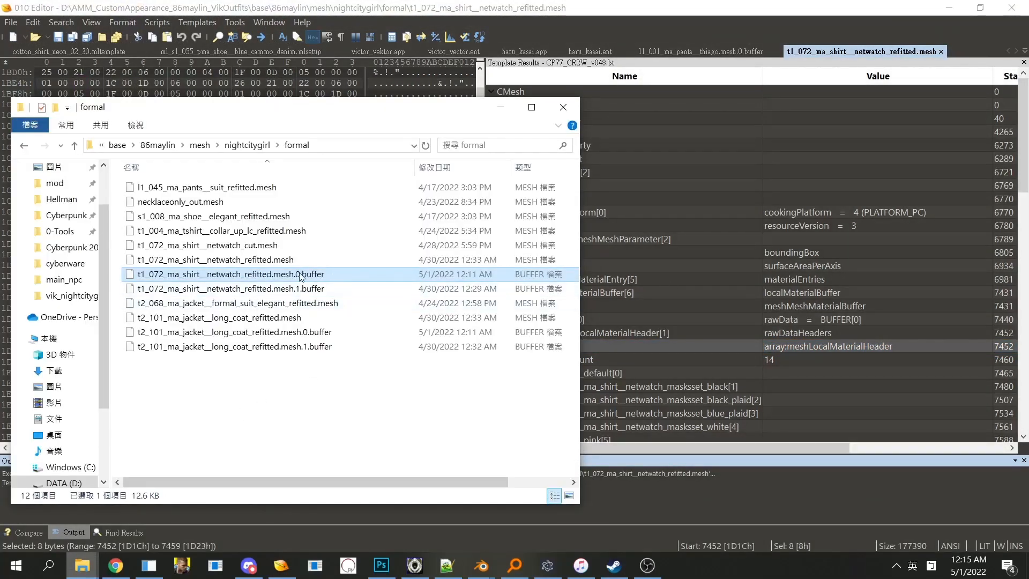
pyautogui.moveTo(298, 279); pyautogui.dragTo(835, 265)
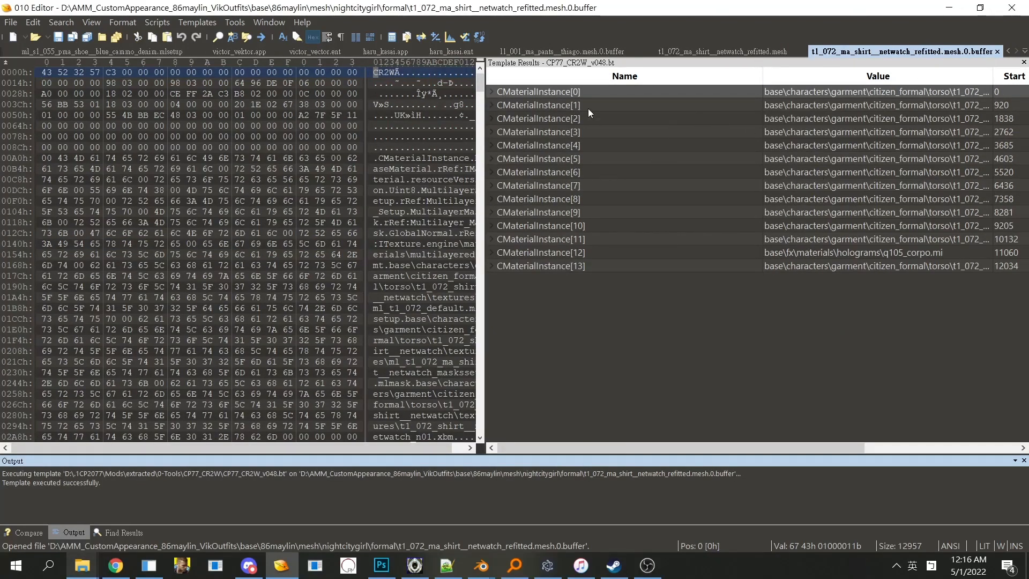
# Step: Compare CMaterialInstance[3] and [4] in the buffer with the blue_plaid[3] and white[4] entries in the mesh's rawDataHeaders
pyautogui.click(592, 131)
pyautogui.click(585, 145)
pyautogui.click(724, 51)
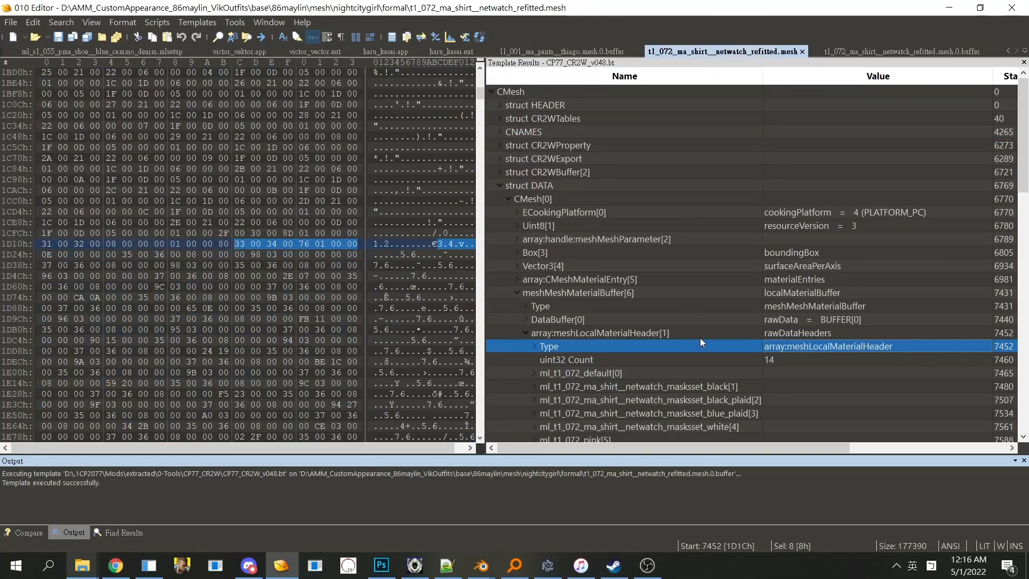
pyautogui.click(688, 415)
pyautogui.click(692, 427)
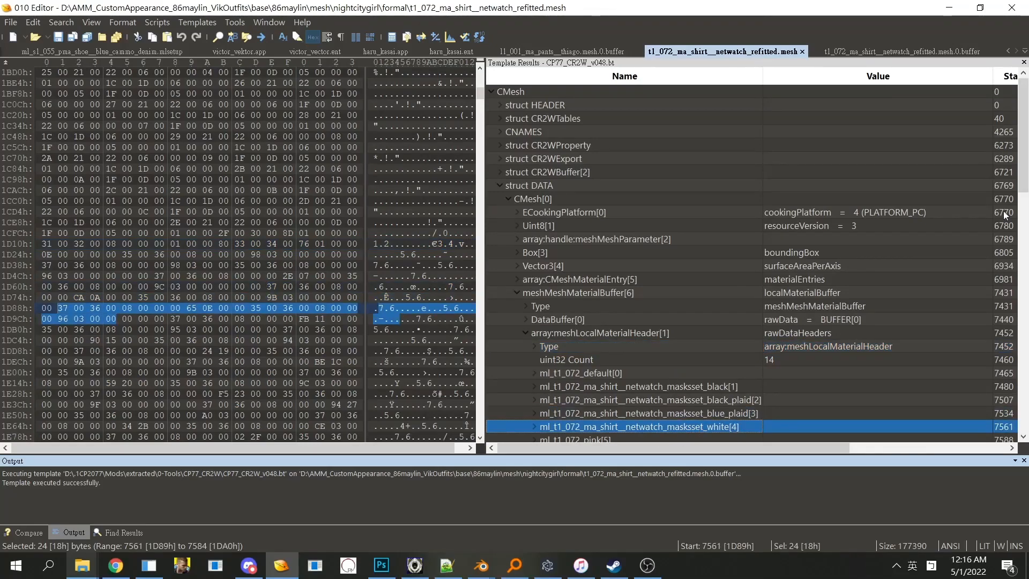
# Step: Expand CMaterialInstance[4] and its FILES list in the mesh.0.buffer file and examine the CR2WImport[1] and [2] paths
pyautogui.click(950, 53)
pyautogui.doubleClick(642, 145)
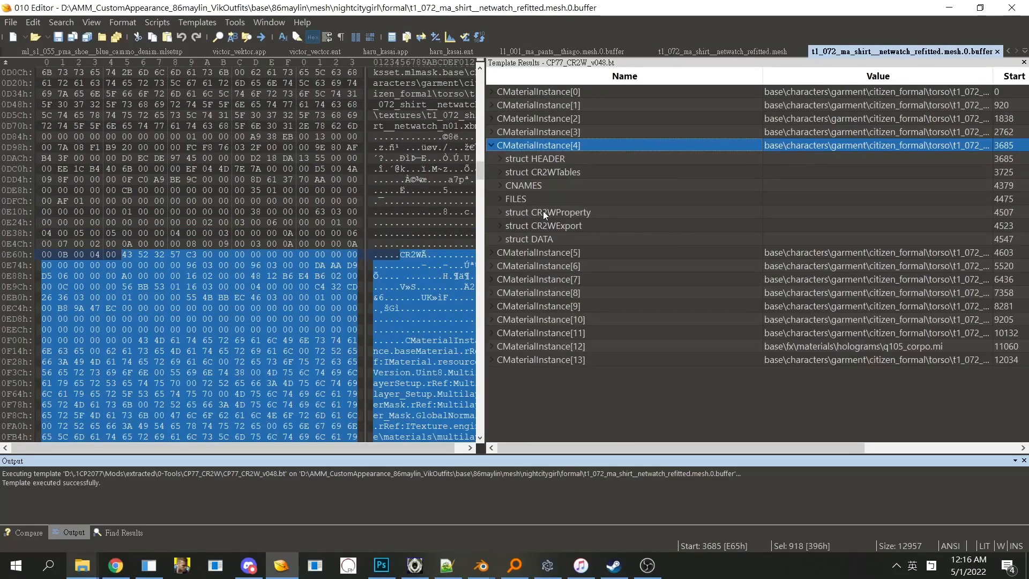
pyautogui.doubleClick(528, 199)
pyautogui.doubleClick(916, 224)
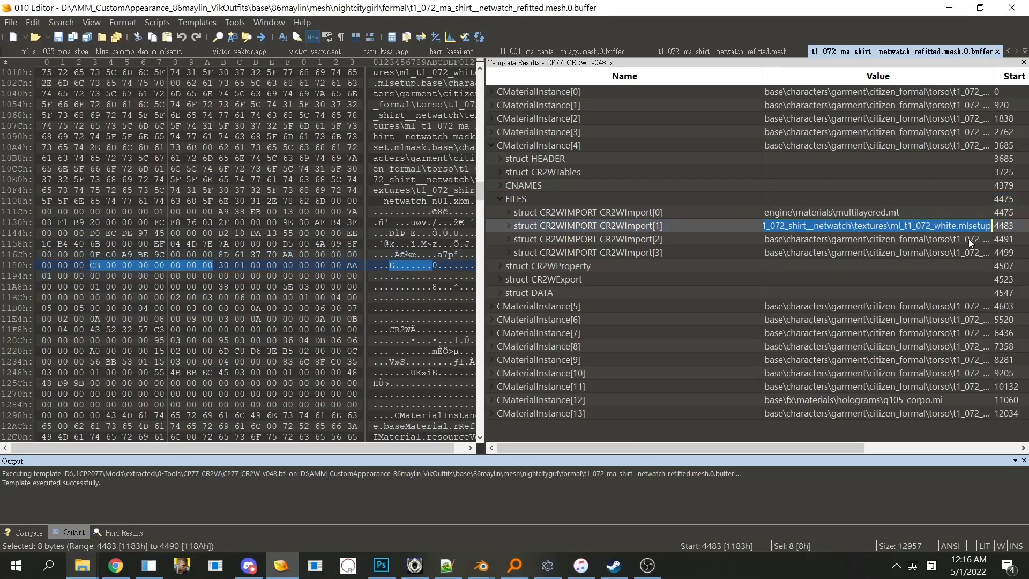
pyautogui.click(928, 236)
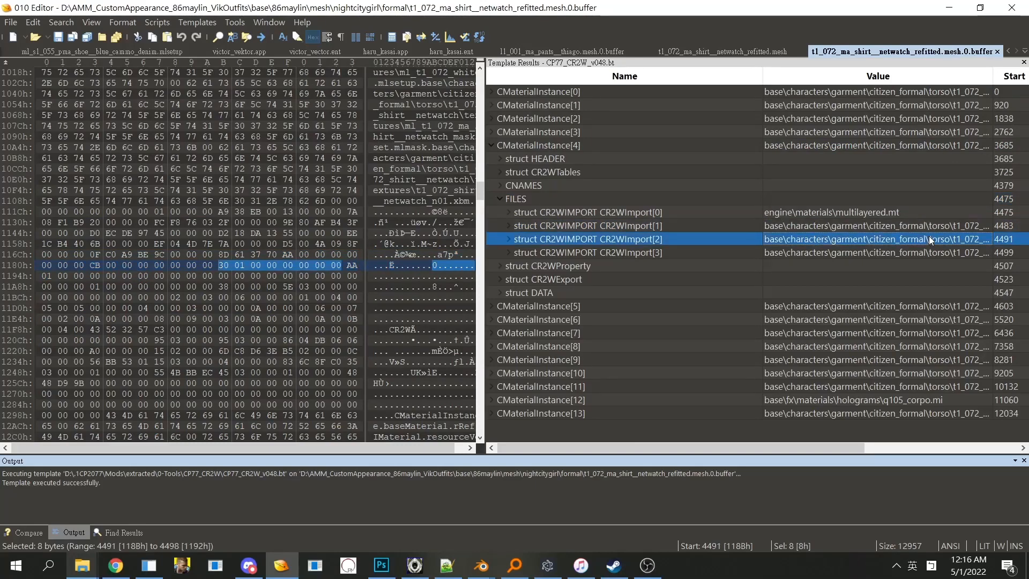
# Step: Highlight the ml_t1_072_white file name in the CR2WImport[1] path, and collapse CMaterialInstance[4]
pyautogui.click(927, 226)
pyautogui.click(927, 226)
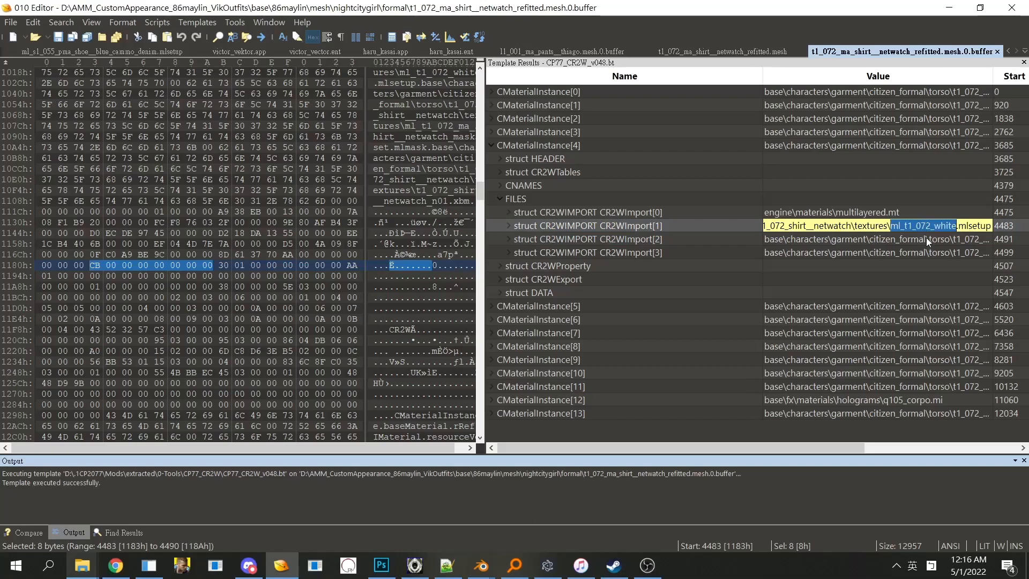
pyautogui.click(926, 237)
pyautogui.click(922, 228)
pyautogui.click(915, 231)
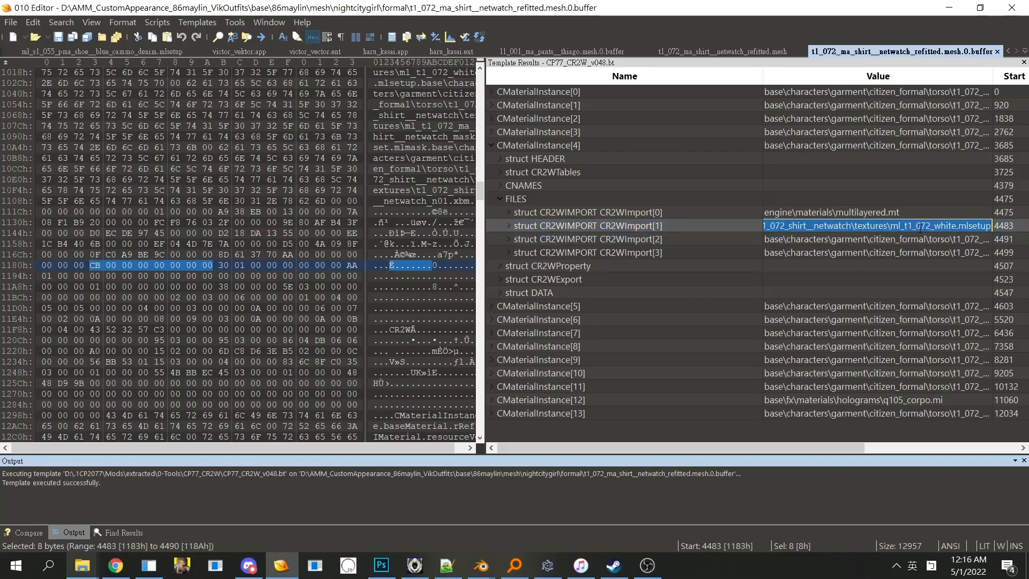
pyautogui.doubleClick(933, 225)
pyautogui.click(945, 236)
pyautogui.click(942, 224)
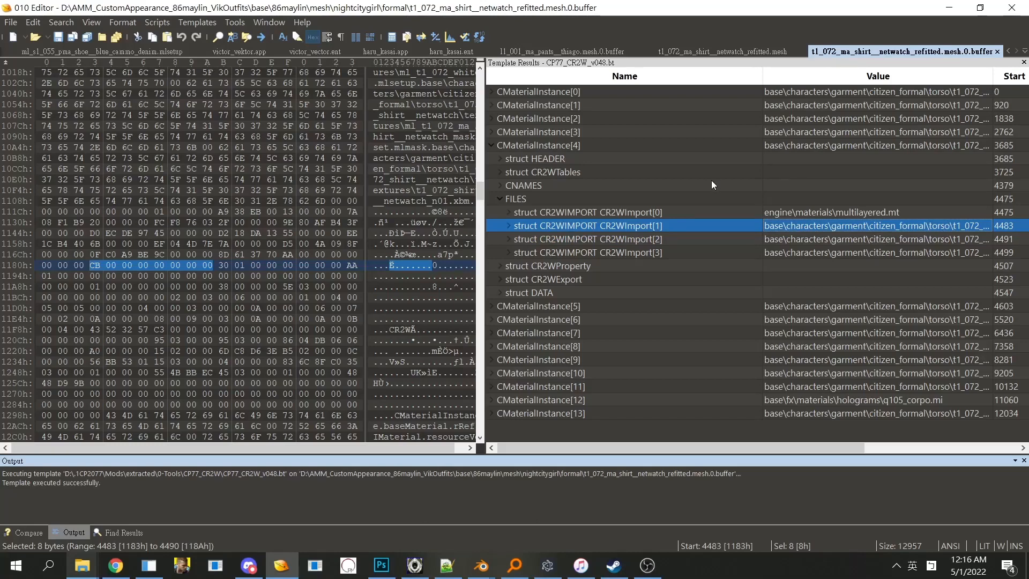
pyautogui.doubleClick(678, 145)
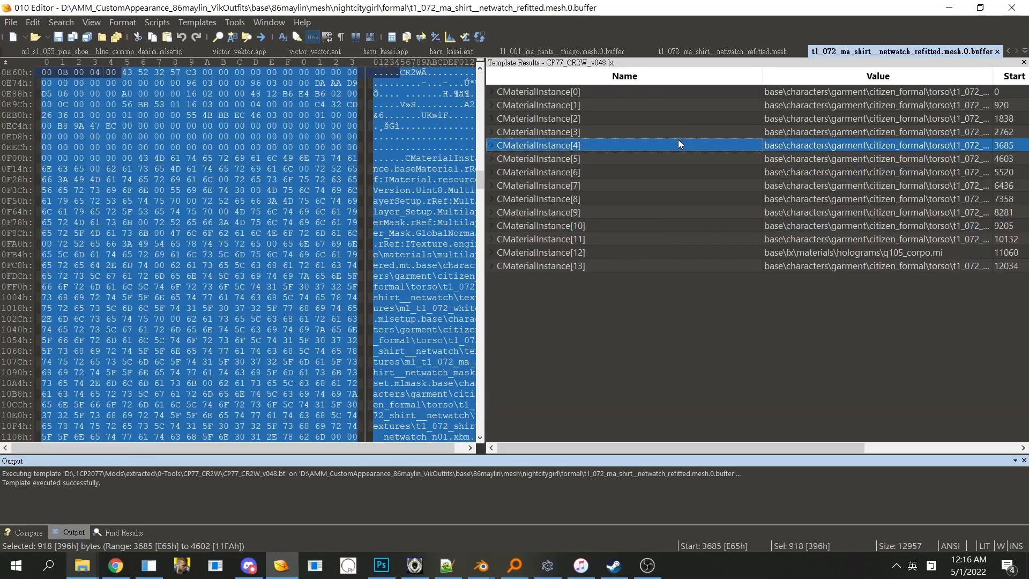
# Step: Collapse localMaterialBuffer and CMesh[0] in the shirt mesh, and inspect the white and ml_t1_072_default mesh appearances
pyautogui.click(714, 52)
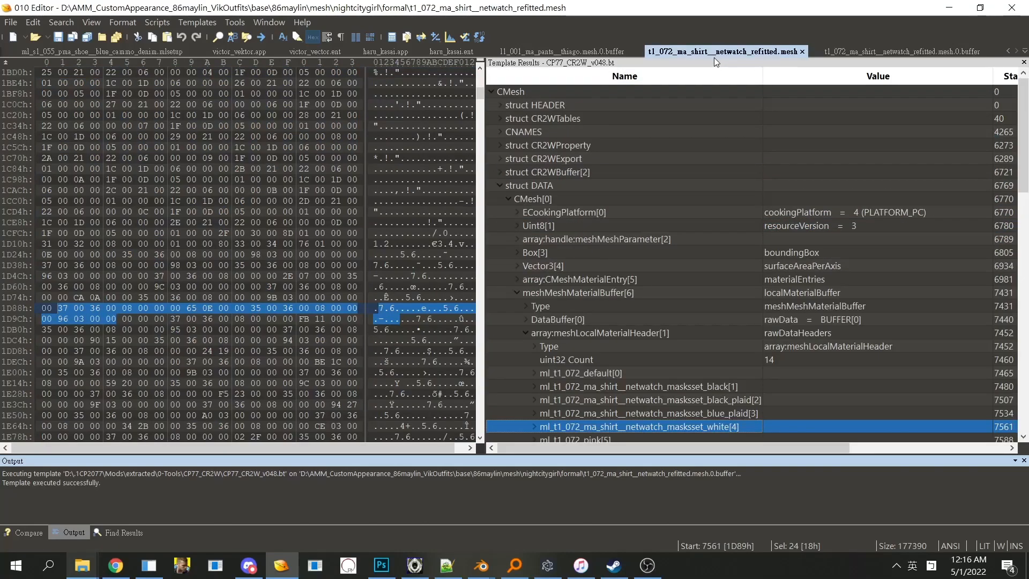
pyautogui.doubleClick(616, 295)
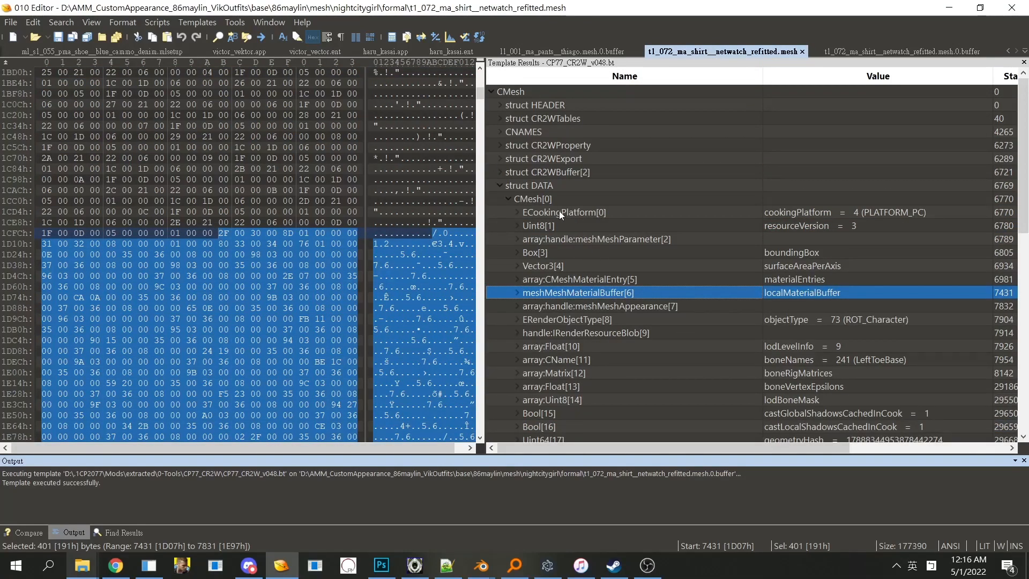
pyautogui.doubleClick(558, 199)
pyautogui.click(639, 291)
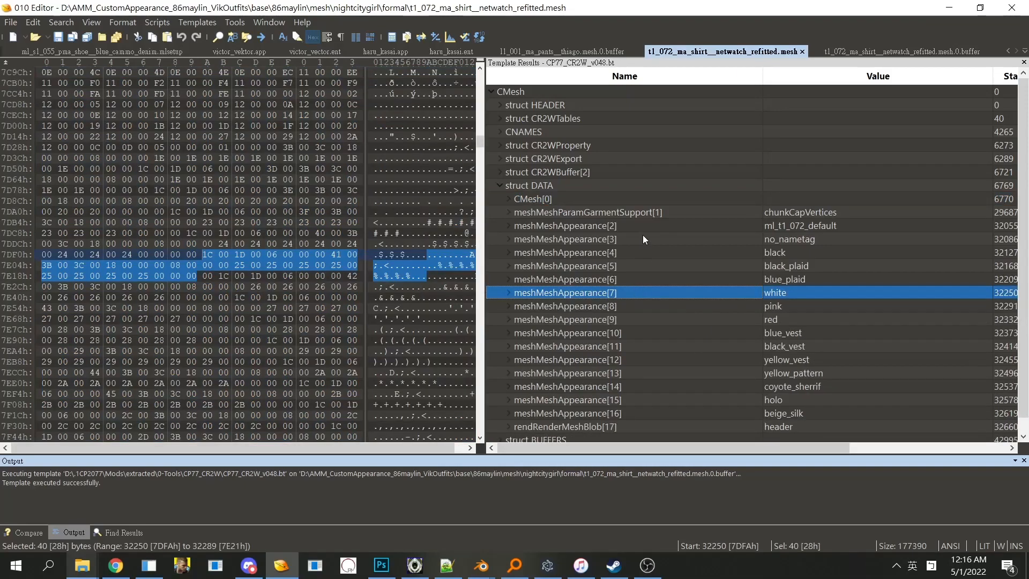
pyautogui.doubleClick(642, 230)
# Step: Expand the FILES list of CMaterialInstance[0] in the mesh.0.buffer file and copy the ml_t1_072_default name from CR2WImport[1]
pyautogui.click(900, 51)
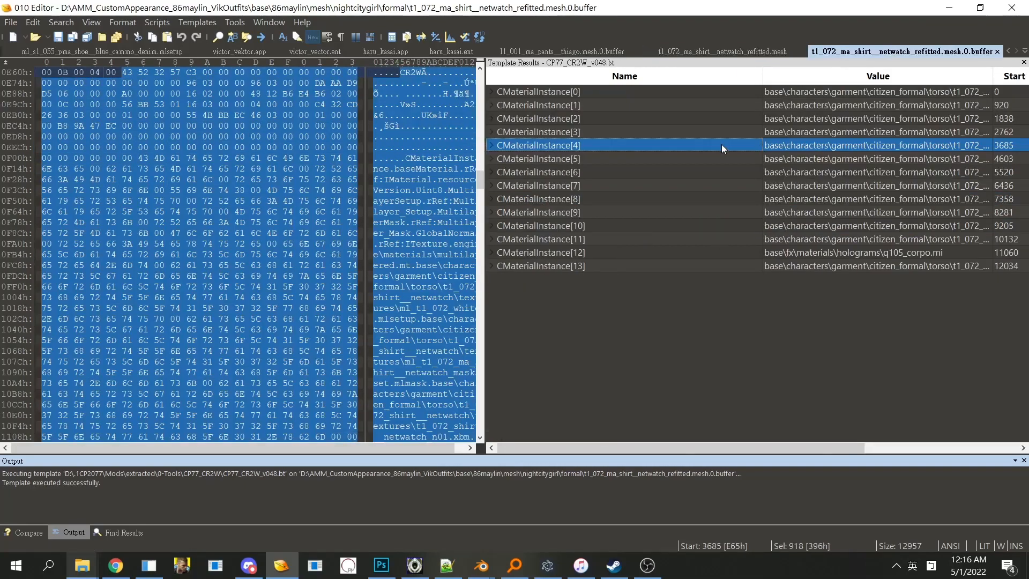
pyautogui.doubleClick(638, 91)
pyautogui.doubleClick(538, 147)
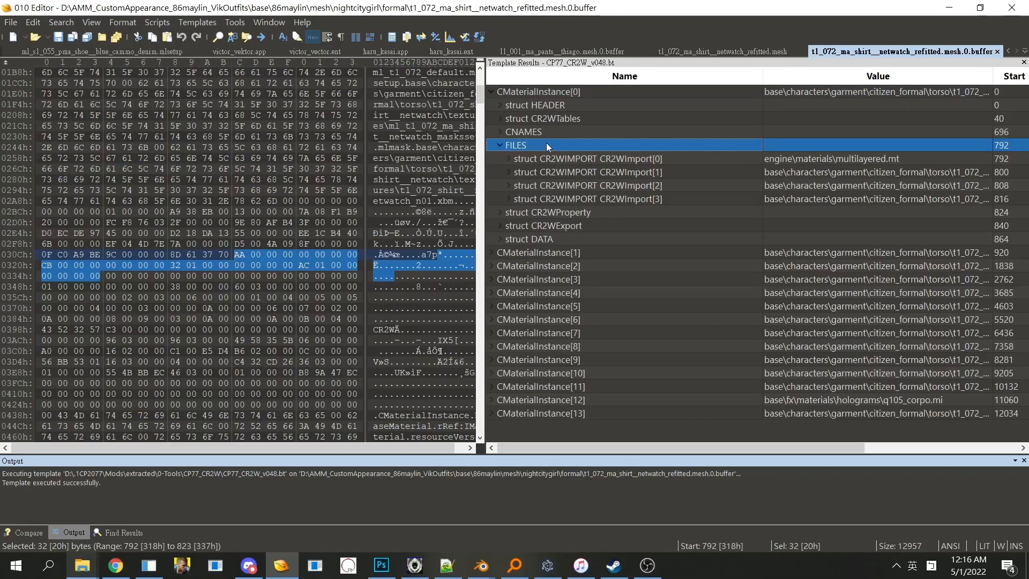
pyautogui.doubleClick(850, 172)
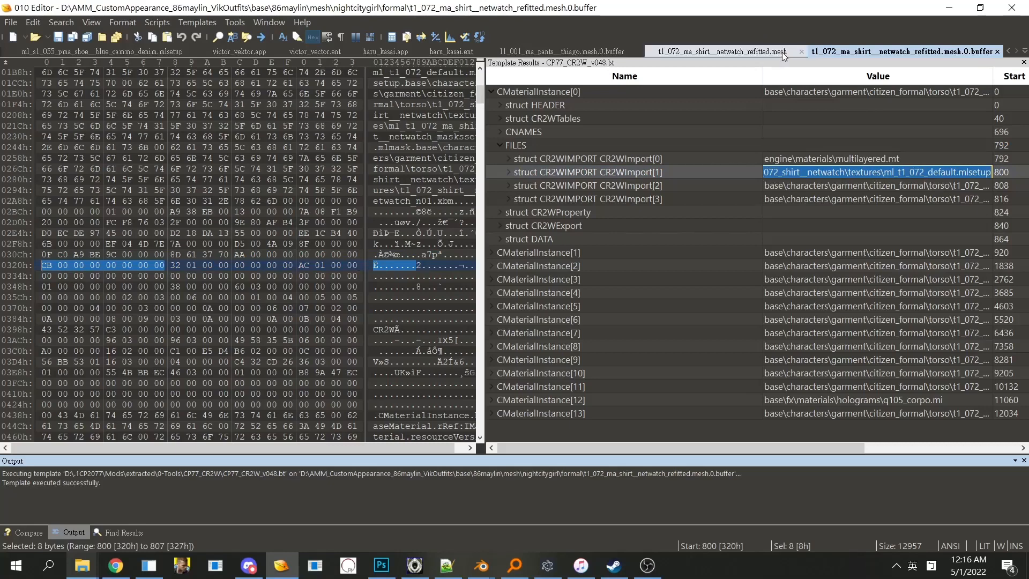
pyautogui.doubleClick(925, 172)
pyautogui.hotkey('ctrl', 'c')
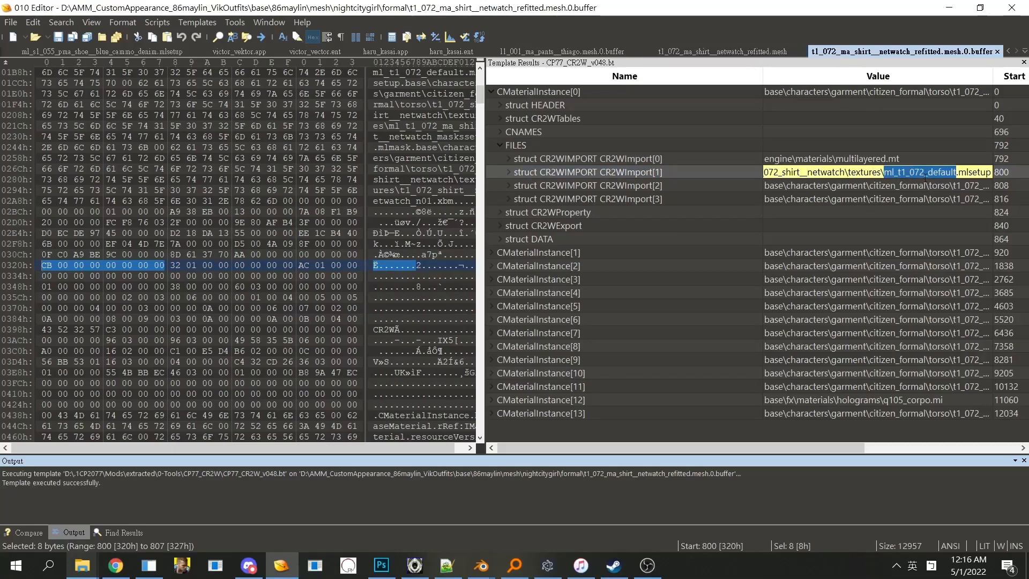
# Step: Switch to Everything, search for ml_t1_072_default, and copy the mlsetup file located in CP77Tools-Extracted(1.3)
pyautogui.click(515, 565)
pyautogui.hotkey('ctrl', 'f')
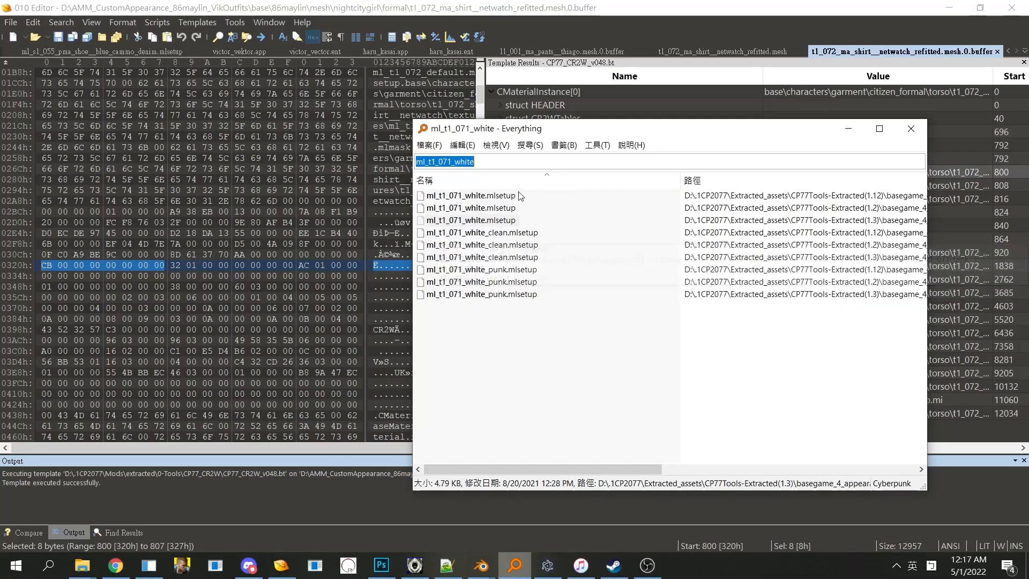
pyautogui.hotkey('ctrl', 'v')
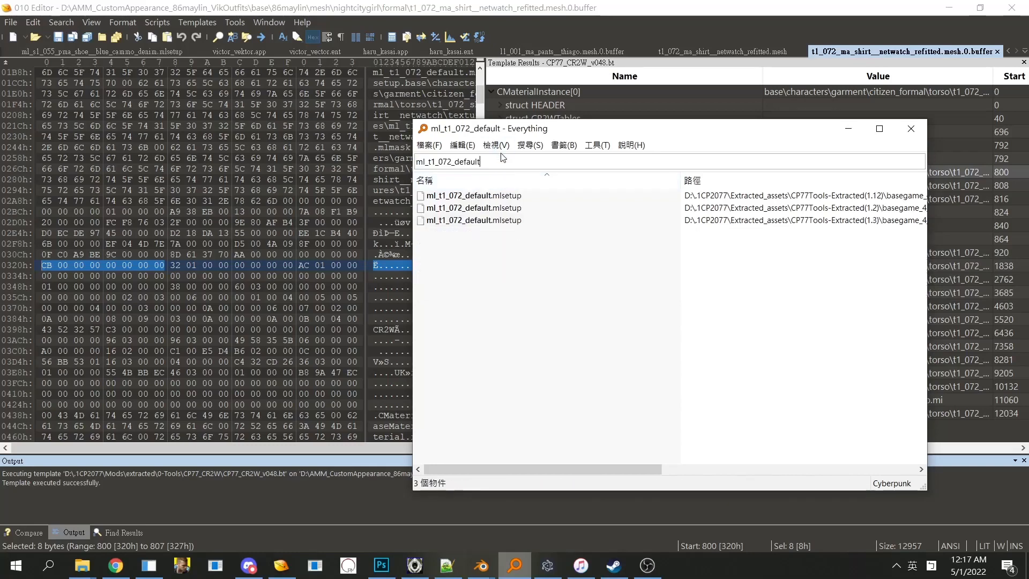
pyautogui.click(503, 220)
pyautogui.click(846, 466)
pyautogui.moveTo(847, 462); pyautogui.dragTo(616, 464)
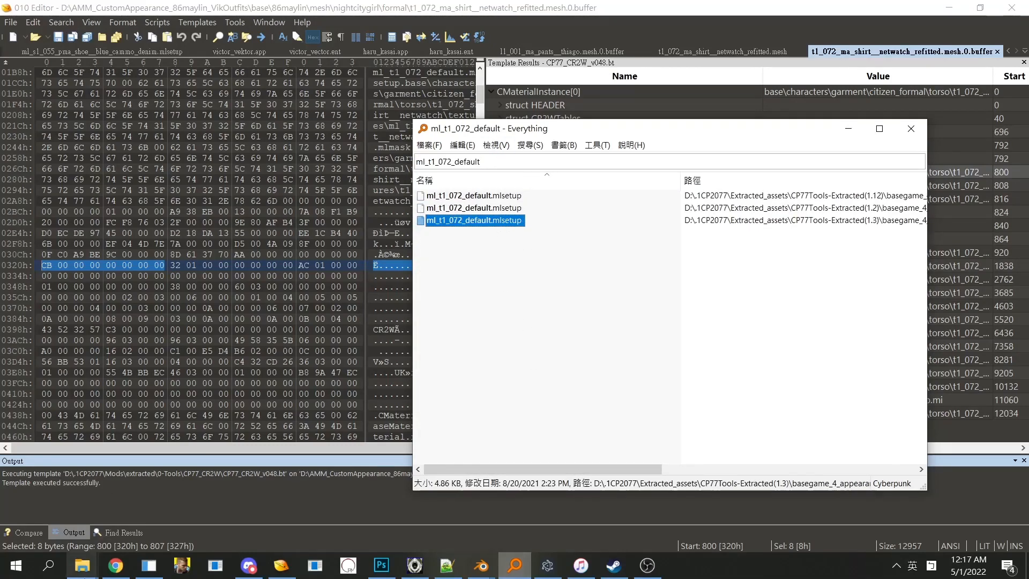
# Step: Switch to File Explorer and paste the copied mlsetup file into 86maylin\mlstuff\vik_nightcitygirl
pyautogui.moveTo(82, 566)
pyautogui.click(232, 512)
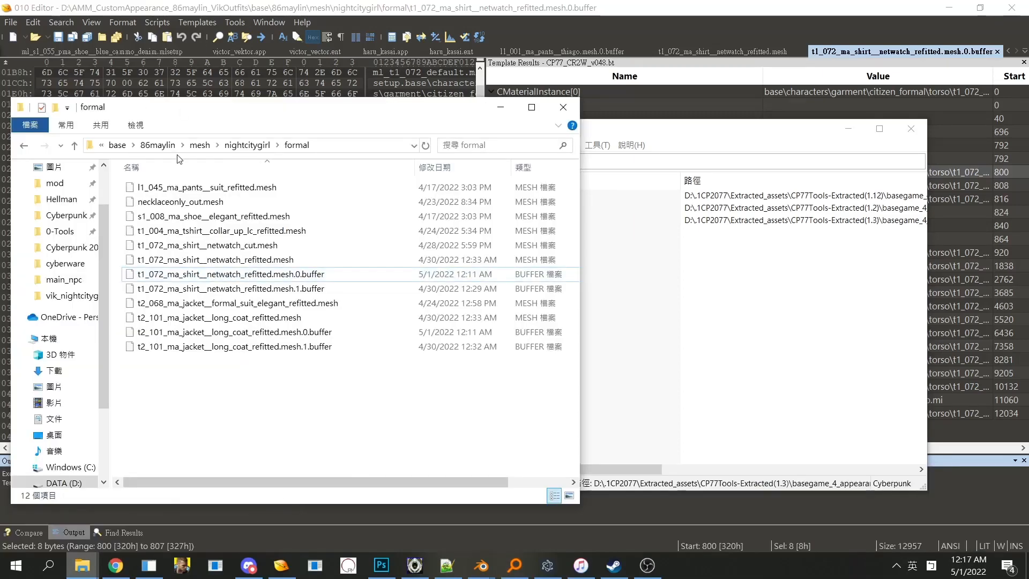
pyautogui.click(158, 145)
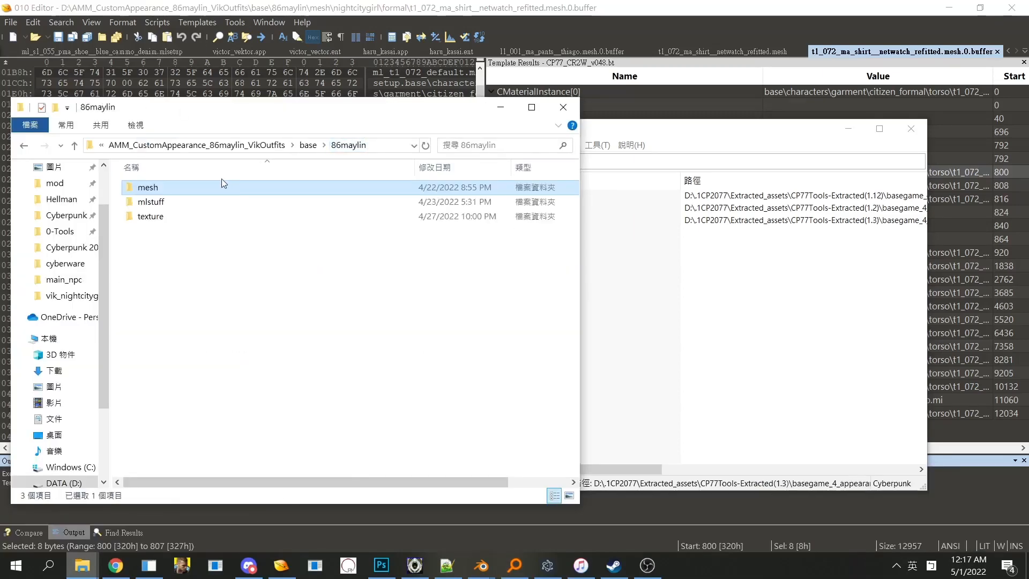
pyautogui.doubleClick(161, 202)
pyautogui.doubleClick(161, 188)
pyautogui.hotkey('ctrl', 'v')
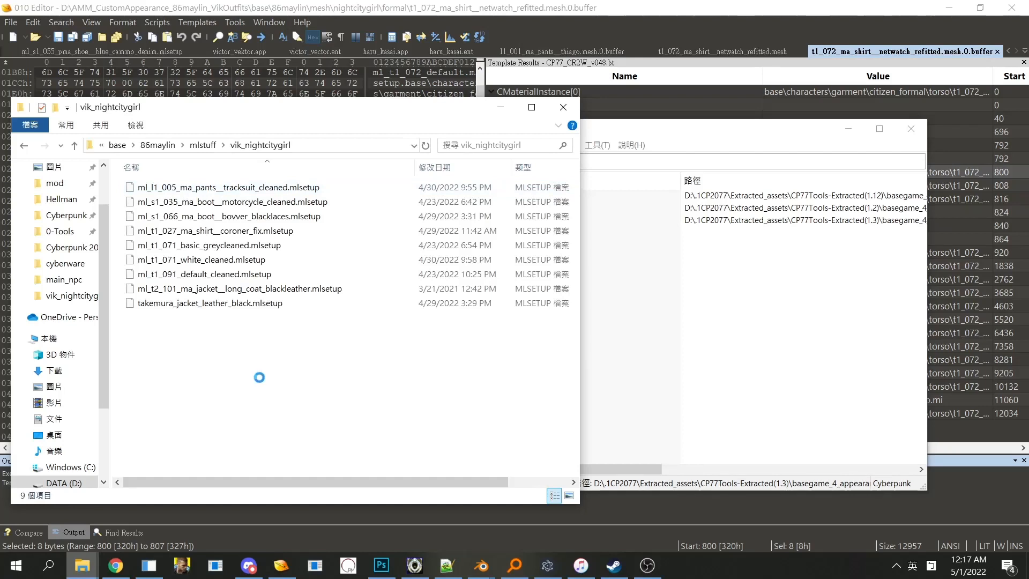
# Step: Rename the pasted file as ml_t1_072_default_graytie.mlsetup, and minimize the Everything window
pyautogui.press('F2')
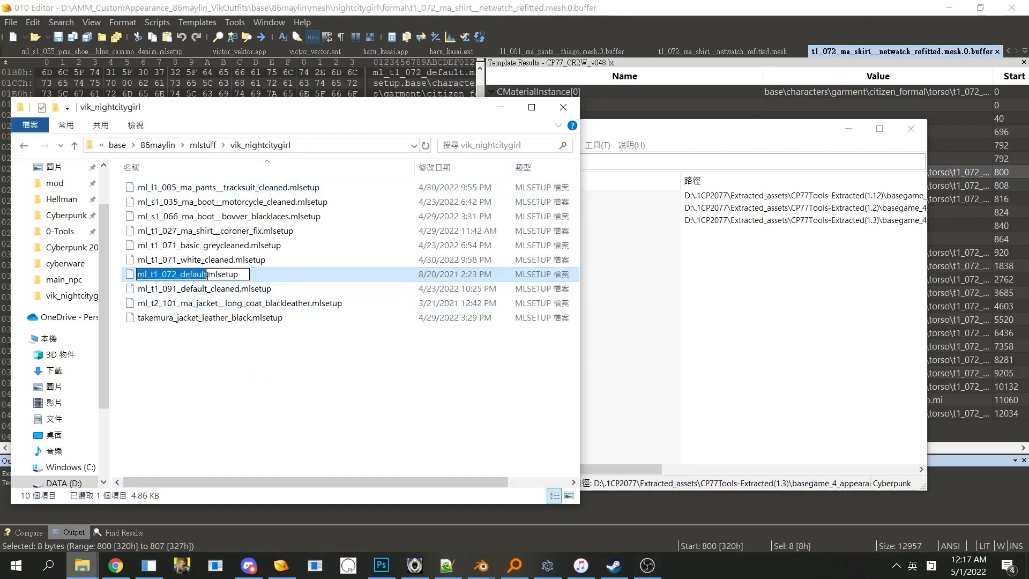
pyautogui.press('Right')
pyautogui.write('_')
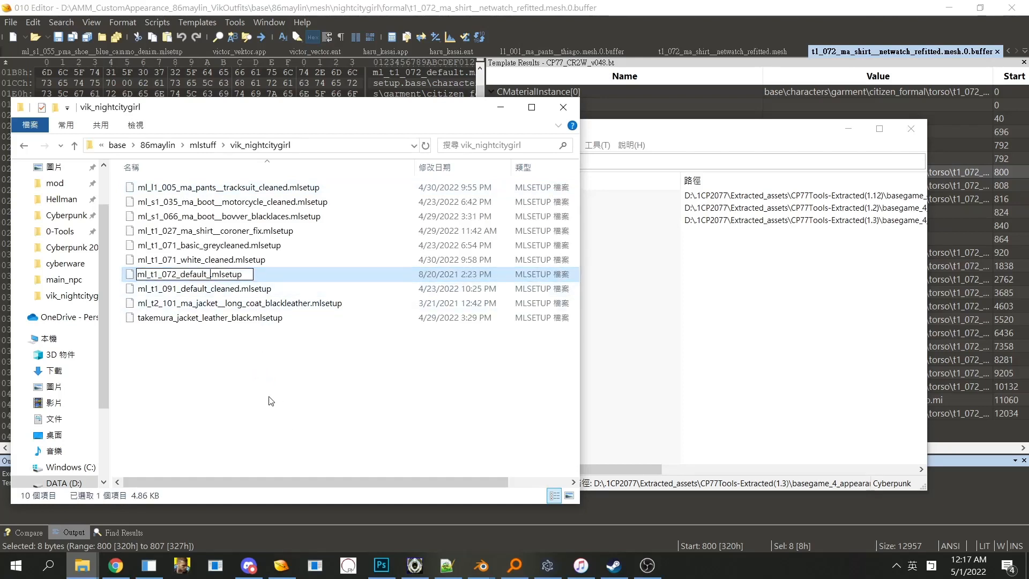
pyautogui.write('graytie')
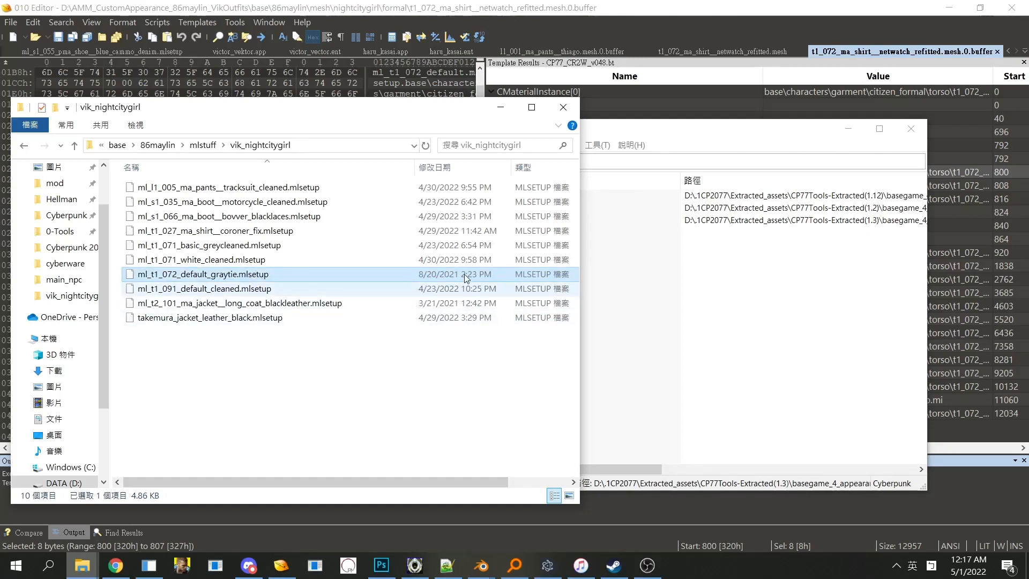
pyautogui.click(848, 129)
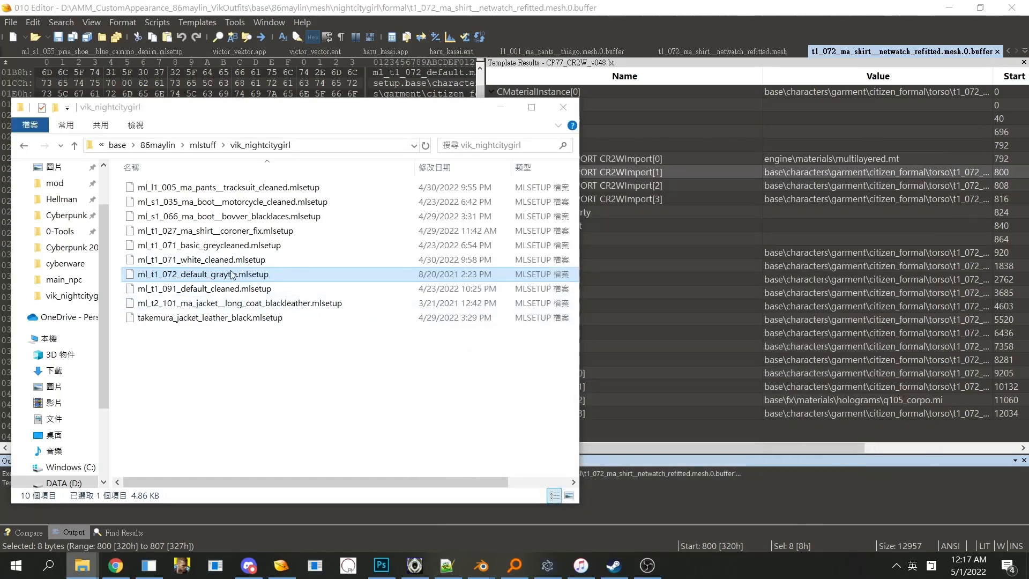
# Step: Look through the 86maylin mesh folder, return to mlstuff\vik_nightcitygirl, and select ml_t1_071_basic_greycleaned.mlsetup
pyautogui.click(157, 146)
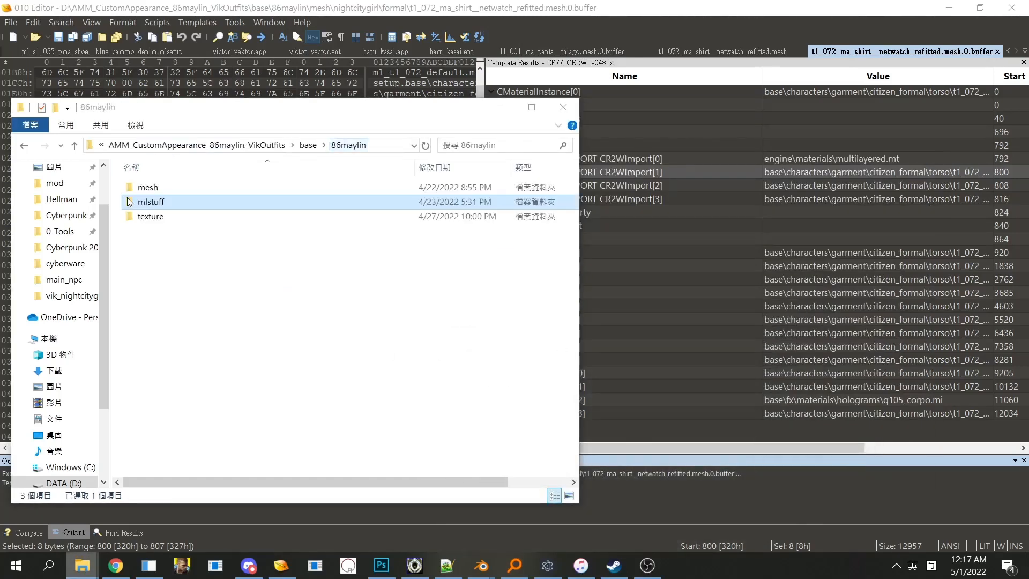
pyautogui.doubleClick(172, 189)
pyautogui.click(24, 146)
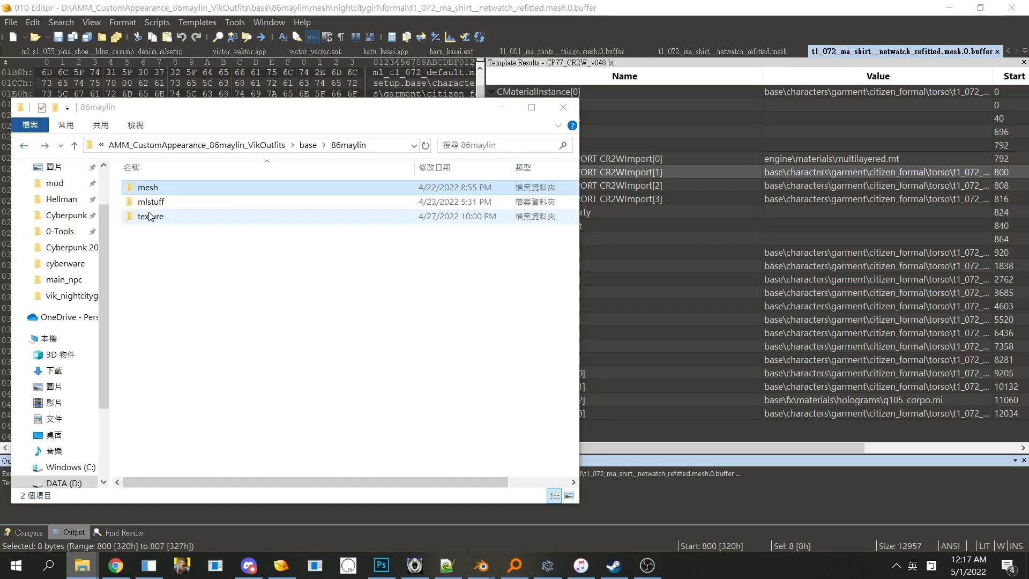
pyautogui.doubleClick(161, 189)
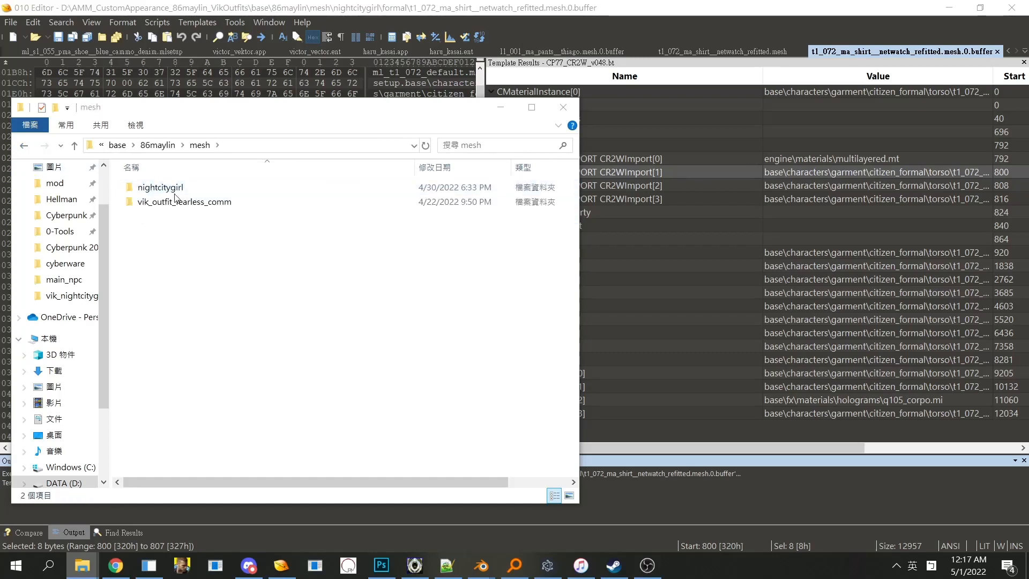
pyautogui.click(23, 146)
pyautogui.doubleClick(183, 202)
pyautogui.click(194, 186)
pyautogui.doubleClick(195, 186)
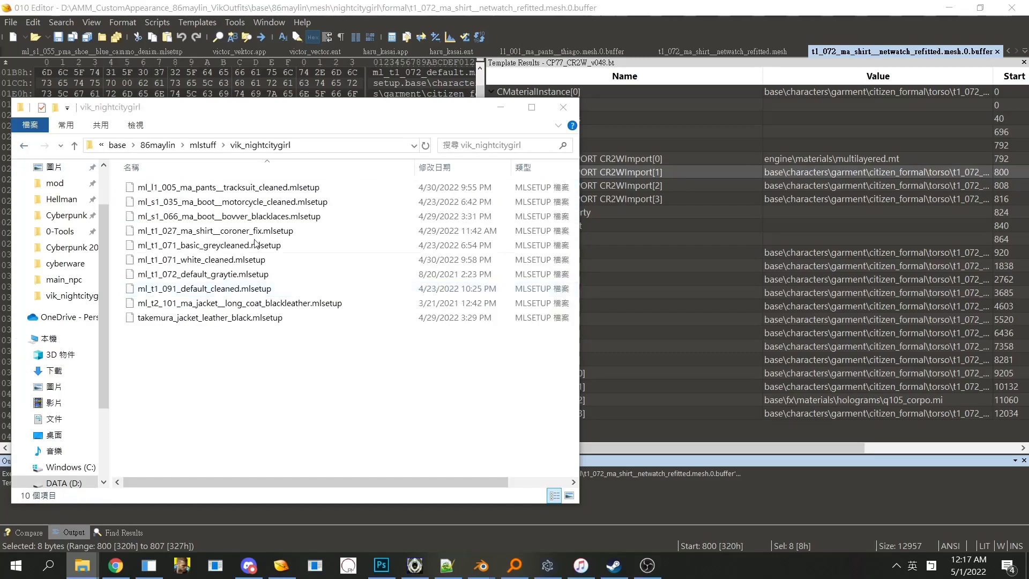
pyautogui.click(276, 247)
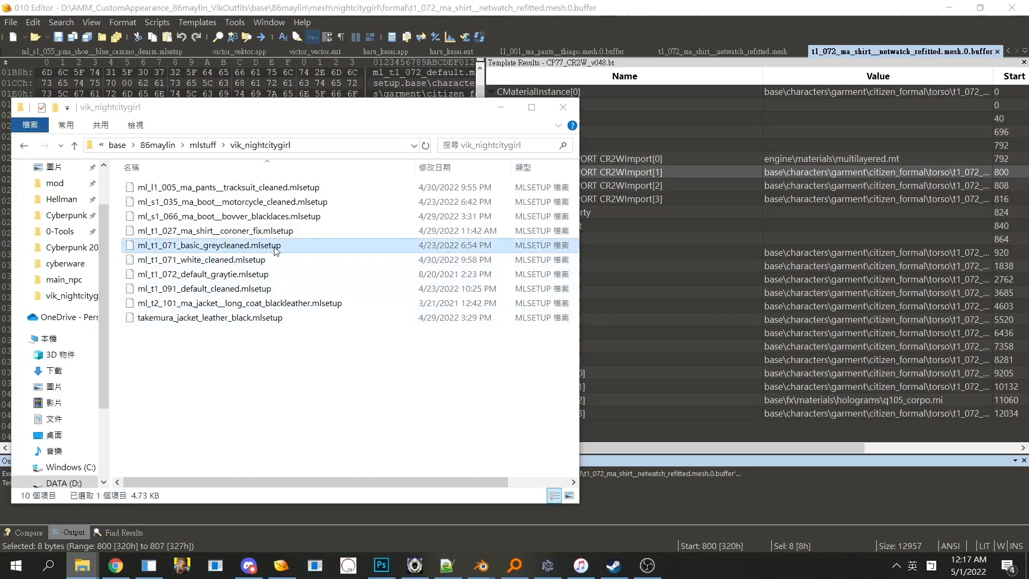
# Step: Build the path to ml_t1_072_default_graytie.mlsetup from its folder address and file name, and cut the part starting at base\86maylin
pyautogui.click(286, 274)
pyautogui.click(273, 273)
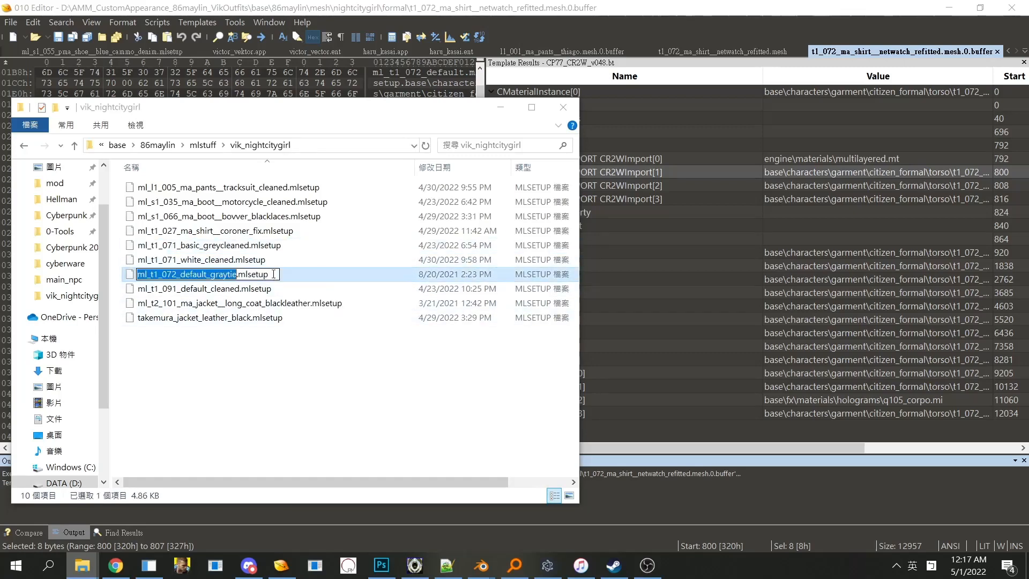
pyautogui.click(344, 146)
pyautogui.press('End')
pyautogui.write('\\')
pyautogui.write('ml_t1_072_default_graytie.mlsetup')
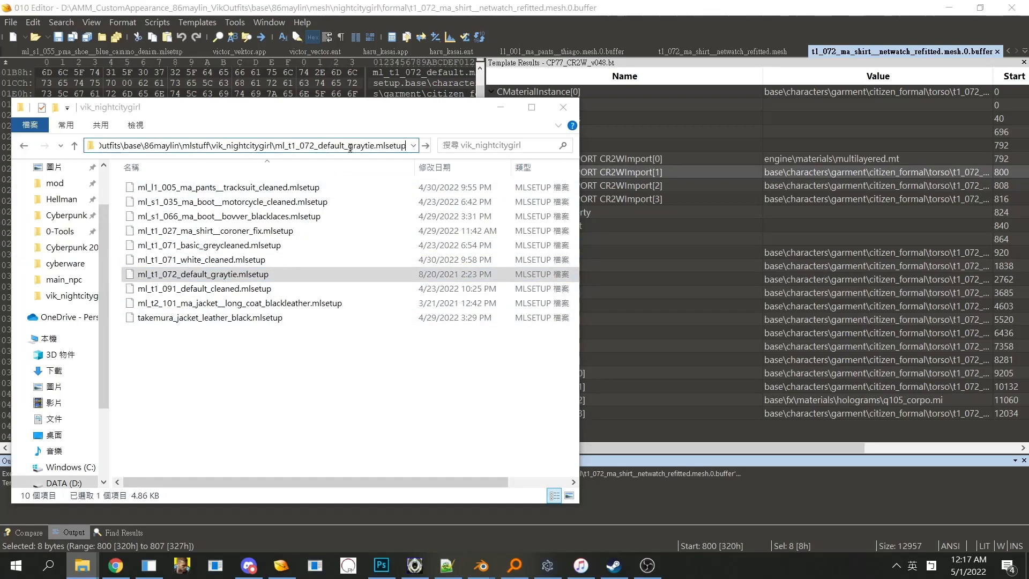
pyautogui.moveTo(123, 144); pyautogui.dragTo(552, 160)
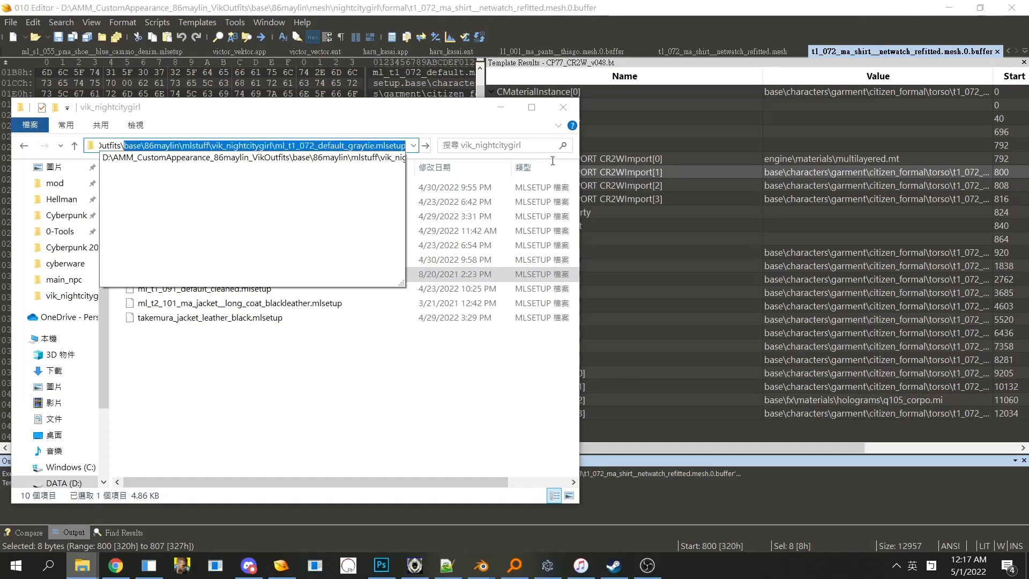
pyautogui.hotkey('ctrl', 'x')
# Step: In the shirt buffer, replace the mlsetup path of CR2WImport[1] under CMaterialInstance[0] with base\86maylin\mlstuff\vik_nightcitygirl\ml_t1_072_default_graytie.mlsetup and save
pyautogui.click(809, 187)
pyautogui.doubleClick(879, 172)
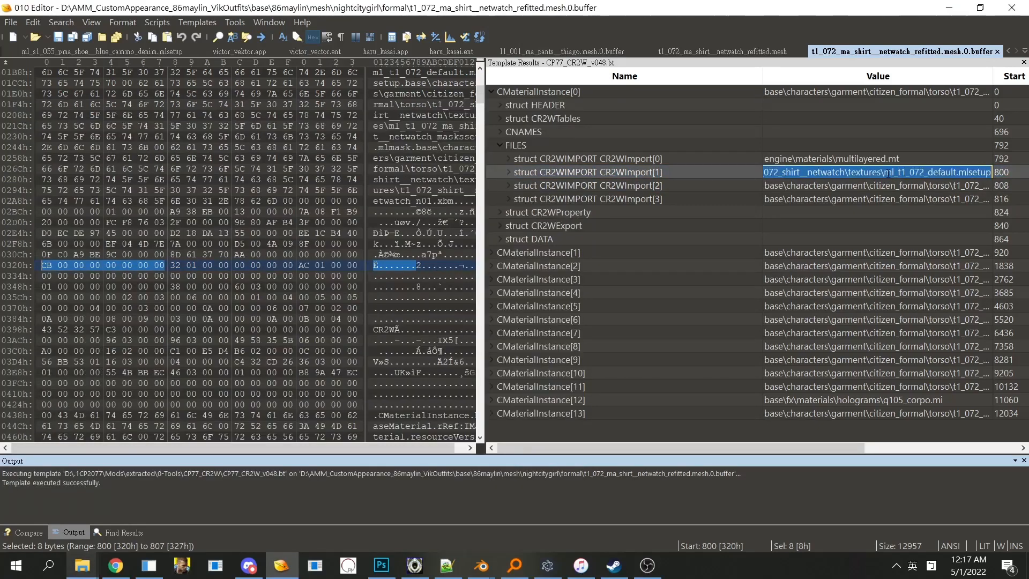
pyautogui.click(895, 186)
pyautogui.click(890, 176)
pyautogui.doubleClick(931, 176)
pyautogui.click(857, 185)
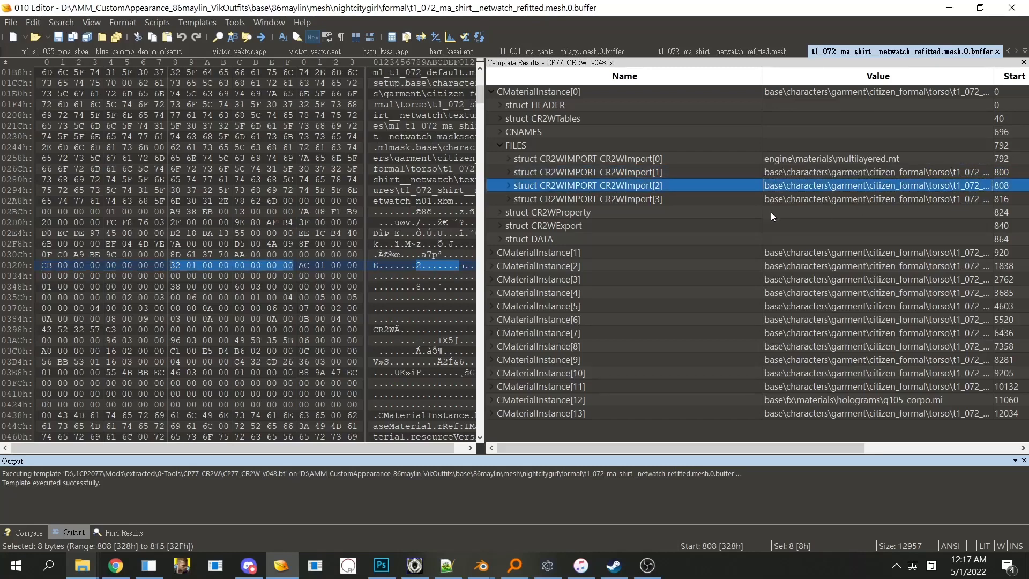
pyautogui.doubleClick(937, 197)
pyautogui.click(931, 188)
pyautogui.click(926, 175)
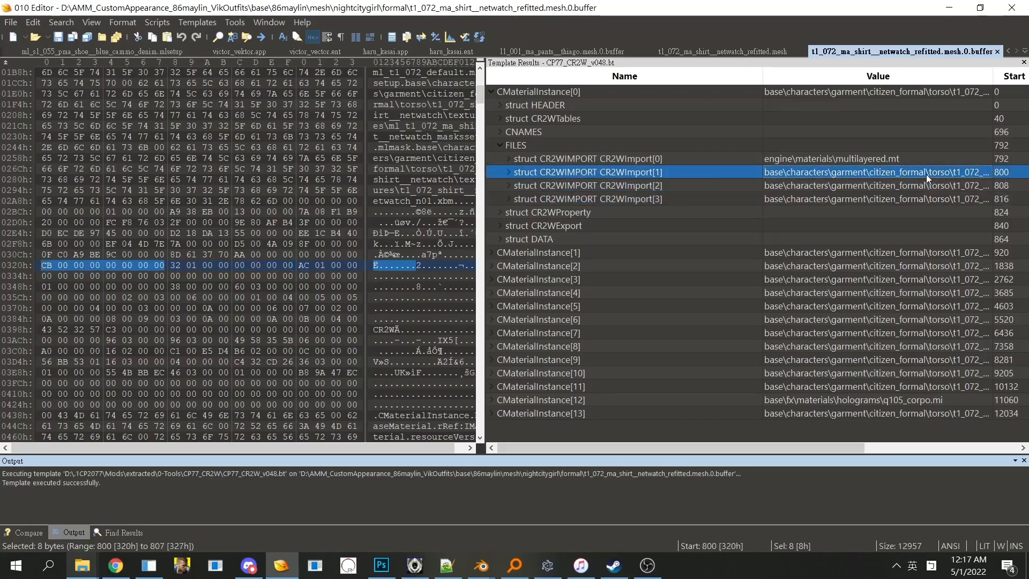
pyautogui.doubleClick(935, 177)
pyautogui.hotkey('ctrl', 'v')
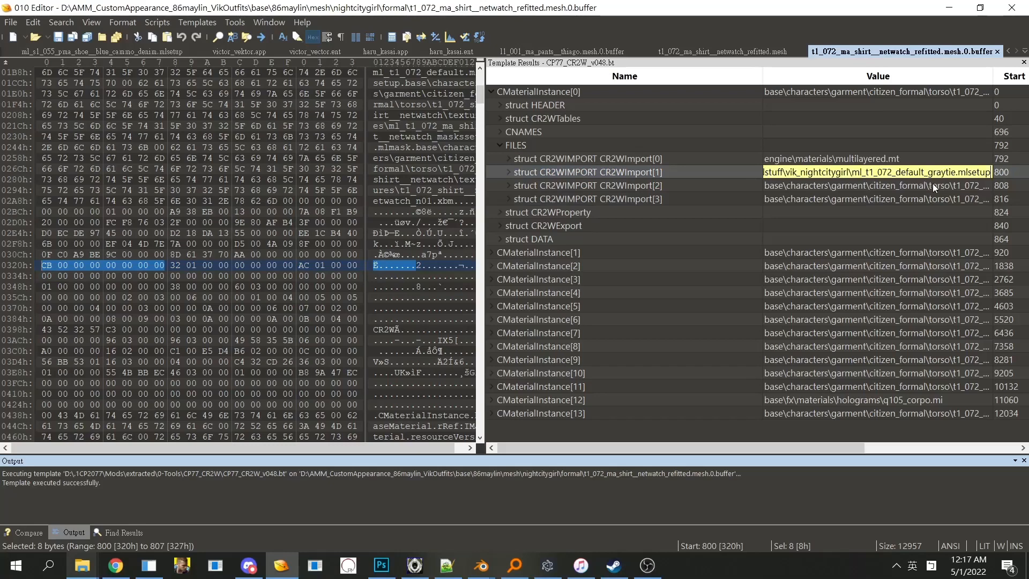
pyautogui.click(894, 185)
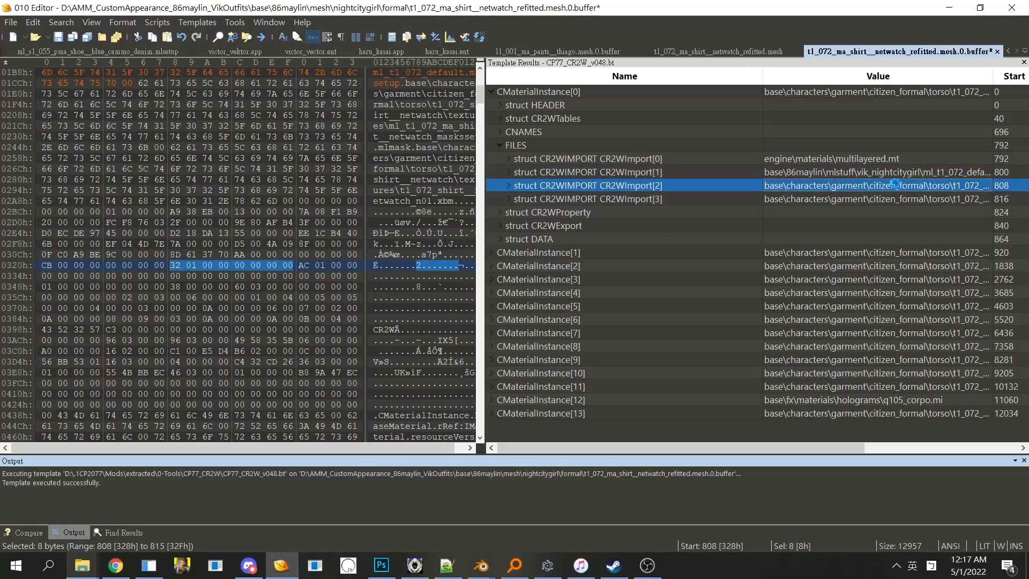
pyautogui.hotkey('ctrl', 's')
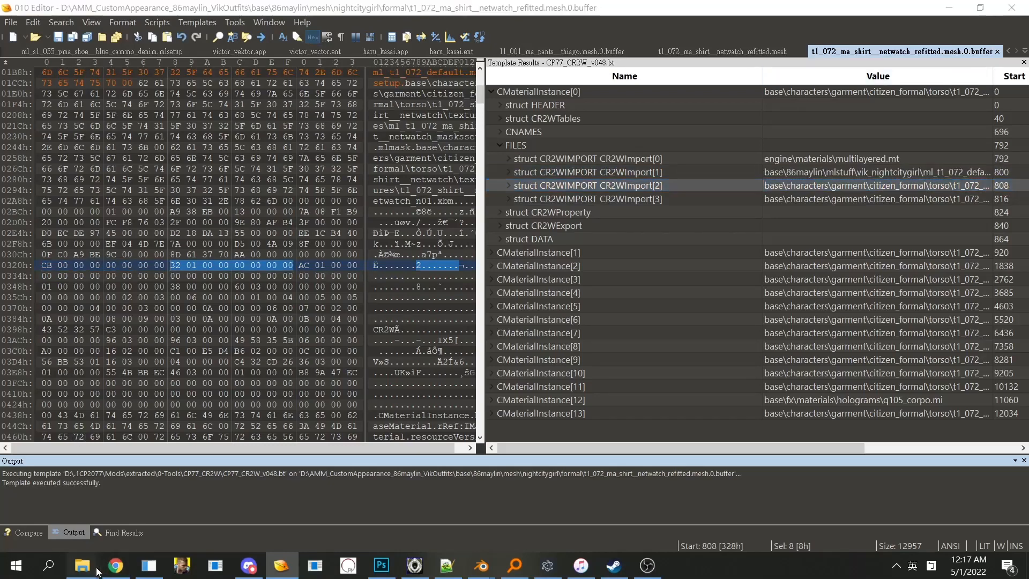
# Step: Switch to File Explorer, go to 86maylin\mesh\nightcitygirl\formal, and open t2_101_ma_jacket__long_coat_refitted.mesh.0.buffer in 010 Editor
pyautogui.click(82, 566)
pyautogui.click(252, 526)
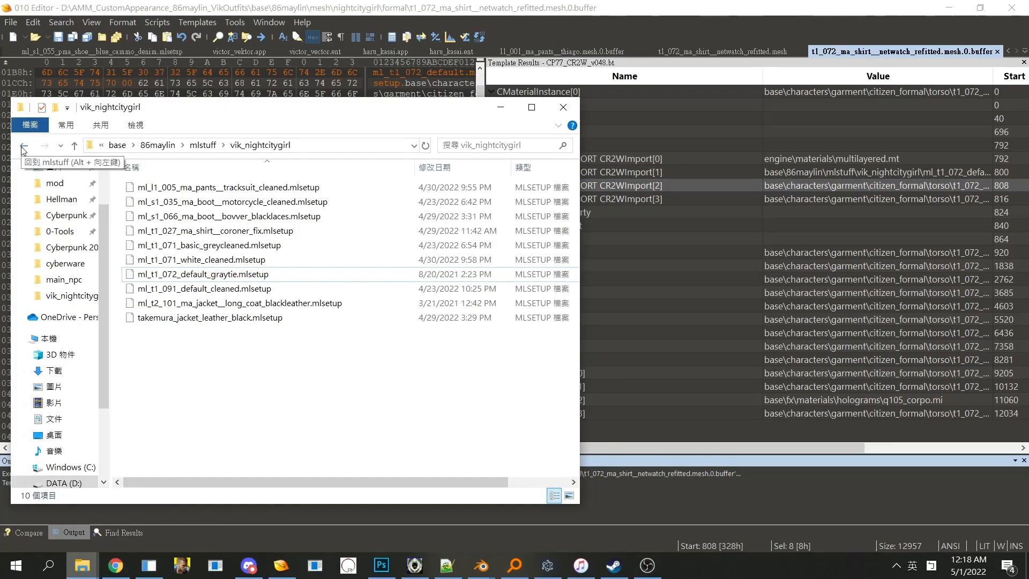
pyautogui.click(23, 147)
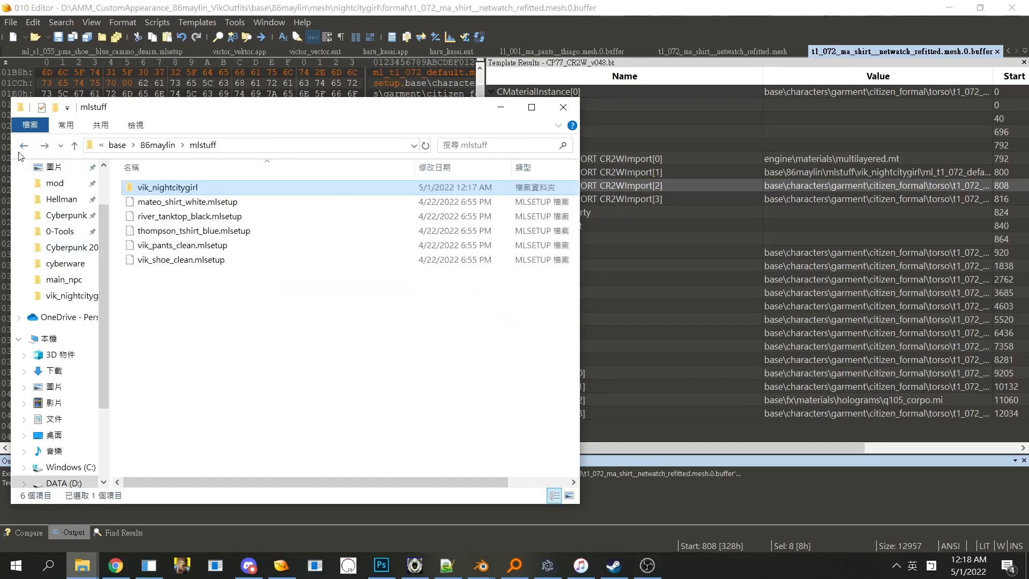
pyautogui.click(19, 152)
pyautogui.doubleClick(145, 188)
pyautogui.doubleClick(171, 188)
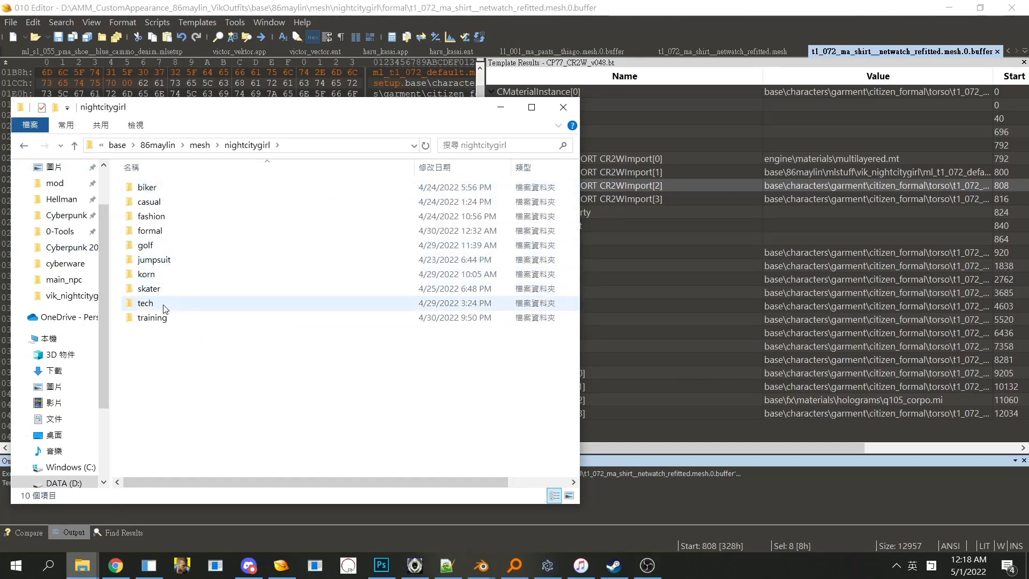
pyautogui.doubleClick(161, 230)
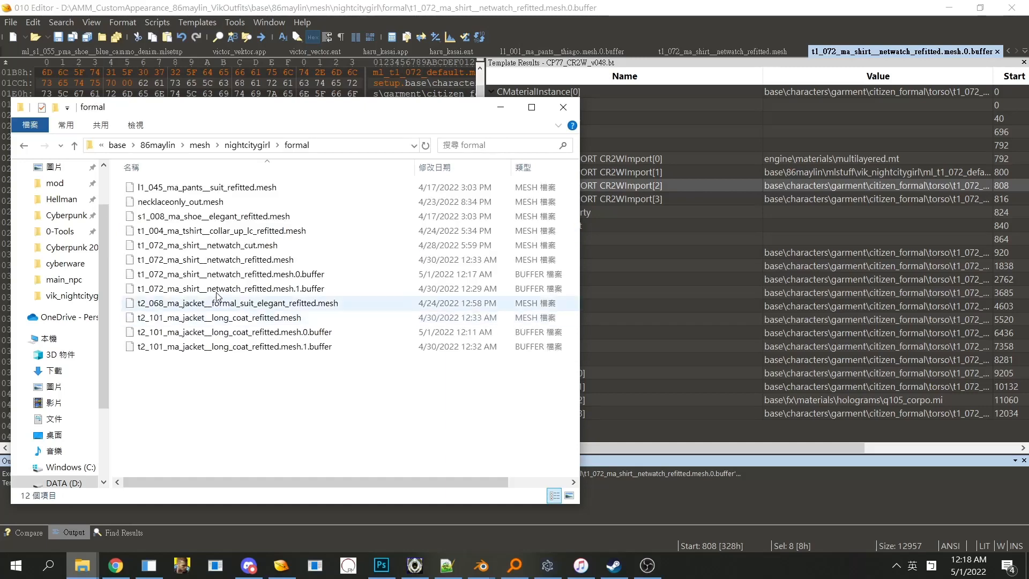
pyautogui.click(271, 335)
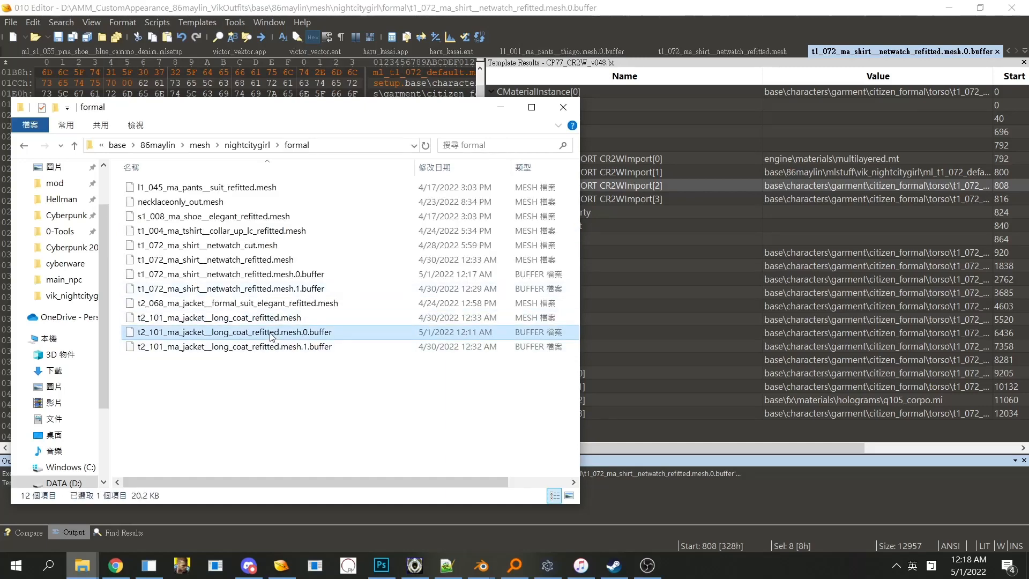
pyautogui.doubleClick(271, 335)
# Step: Copy the mlsetup name from CR2WImport[1] of CMaterialInstance[0], and search Everything for ml_t2_101_ma_jacket__long_coat
pyautogui.doubleClick(612, 95)
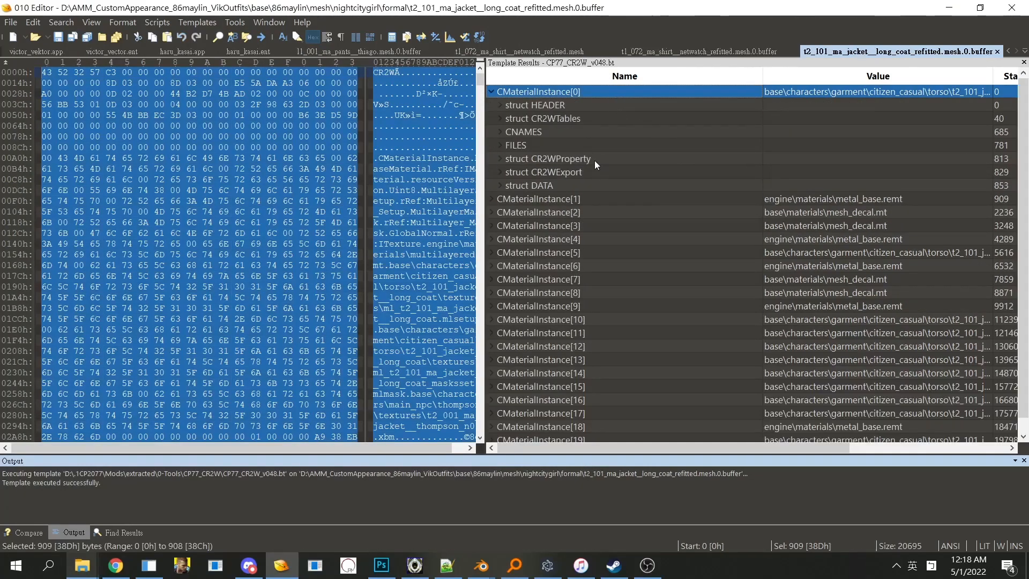
pyautogui.doubleClick(584, 146)
pyautogui.click(940, 176)
pyautogui.doubleClick(911, 176)
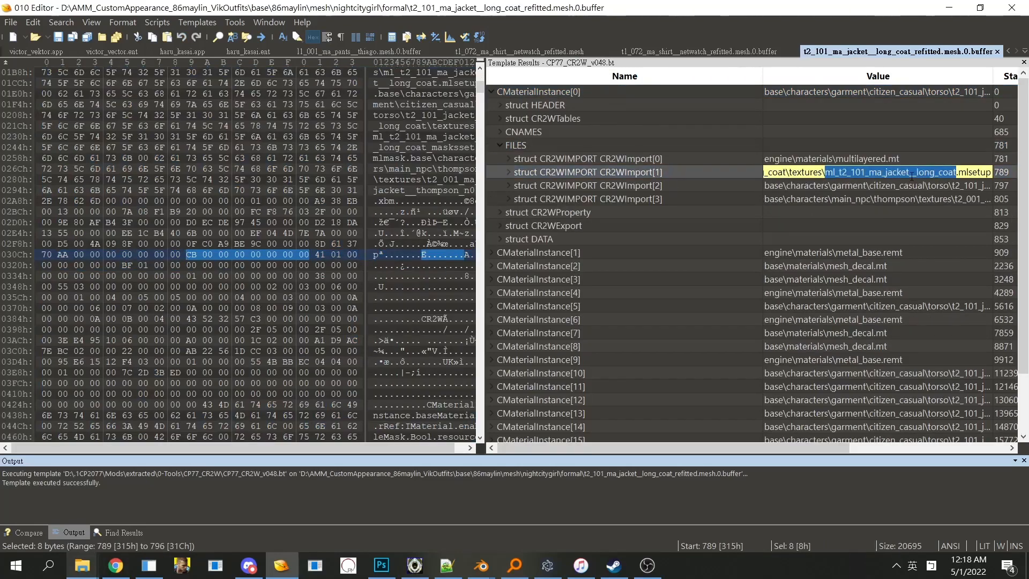
pyautogui.click(909, 185)
pyautogui.click(514, 564)
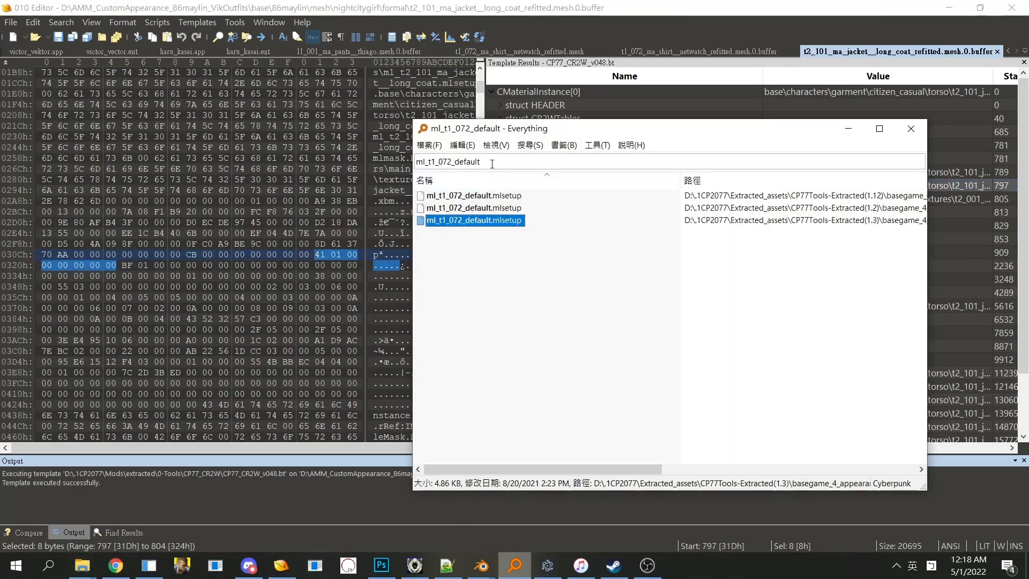
pyautogui.doubleClick(492, 163)
pyautogui.hotkey('ctrl', 'v')
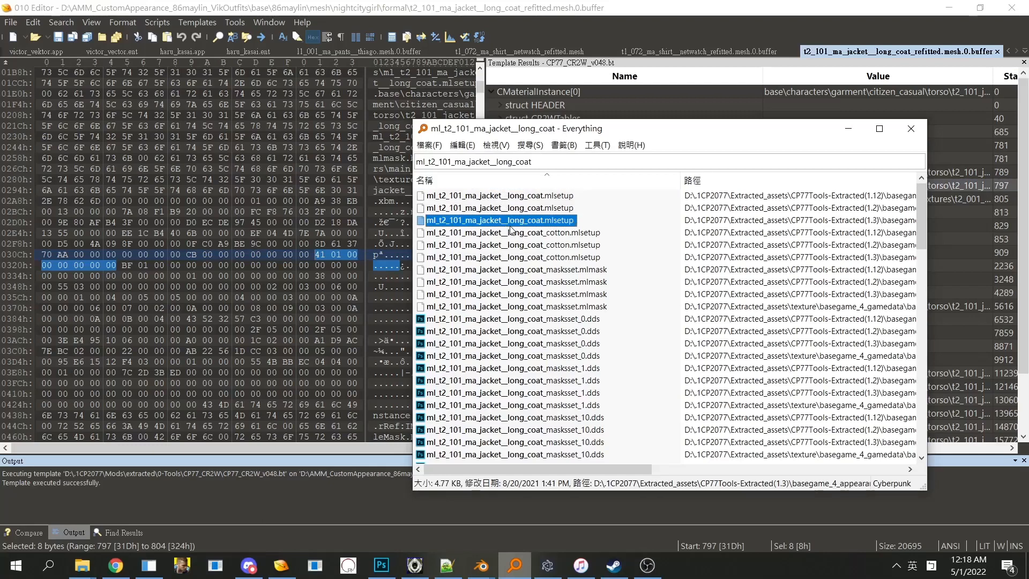
# Step: Switch to File Explorer, go to 86maylin\mlstuff\vik_nightcitygirl, and copy the file name ml_t2_101_ma_jacket__long_coat_blackleather.mlsetup
pyautogui.click(81, 565)
pyautogui.click(259, 526)
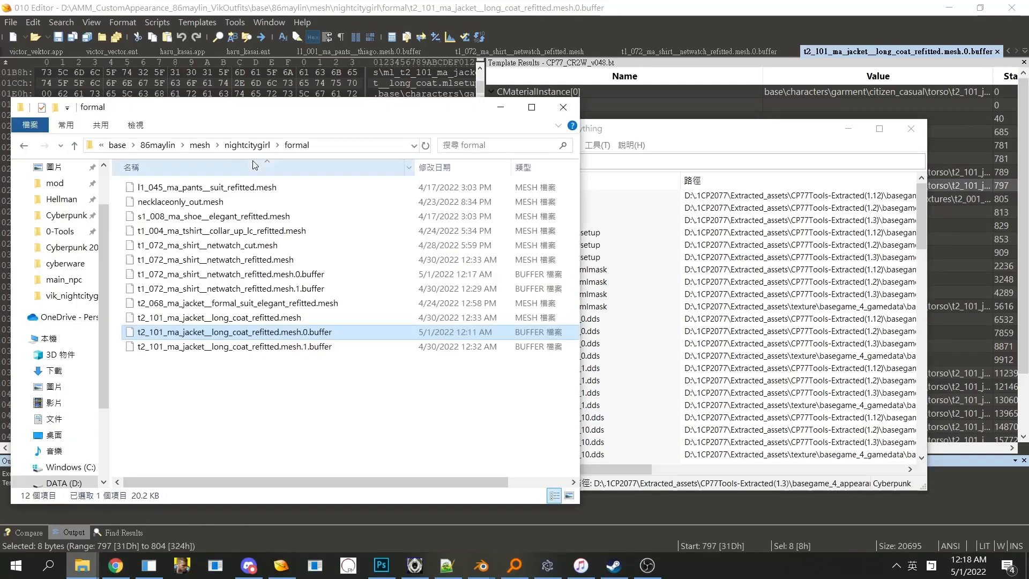
pyautogui.click(161, 145)
pyautogui.click(179, 201)
pyautogui.doubleClick(179, 202)
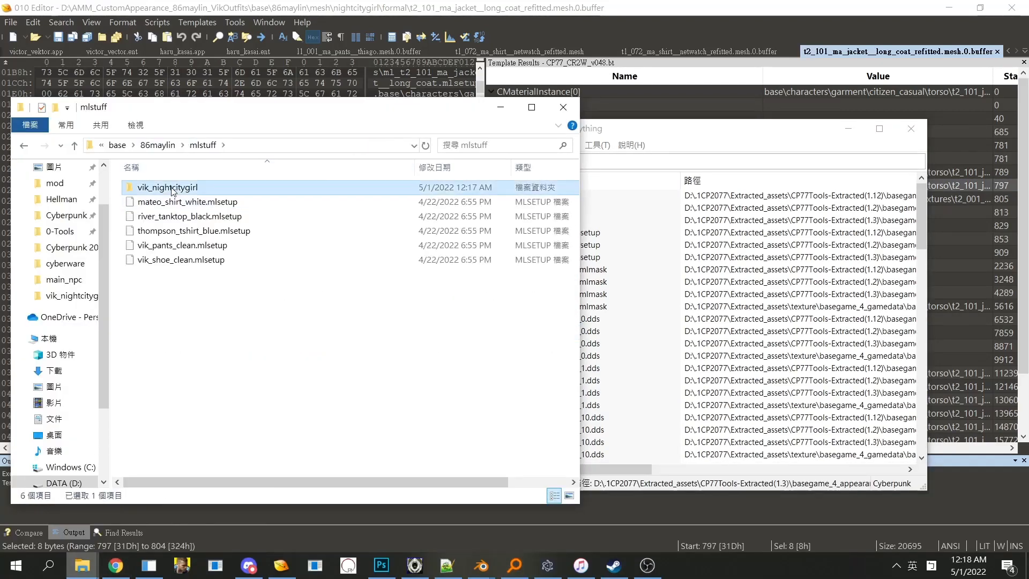
pyautogui.doubleClick(160, 187)
pyautogui.click(309, 304)
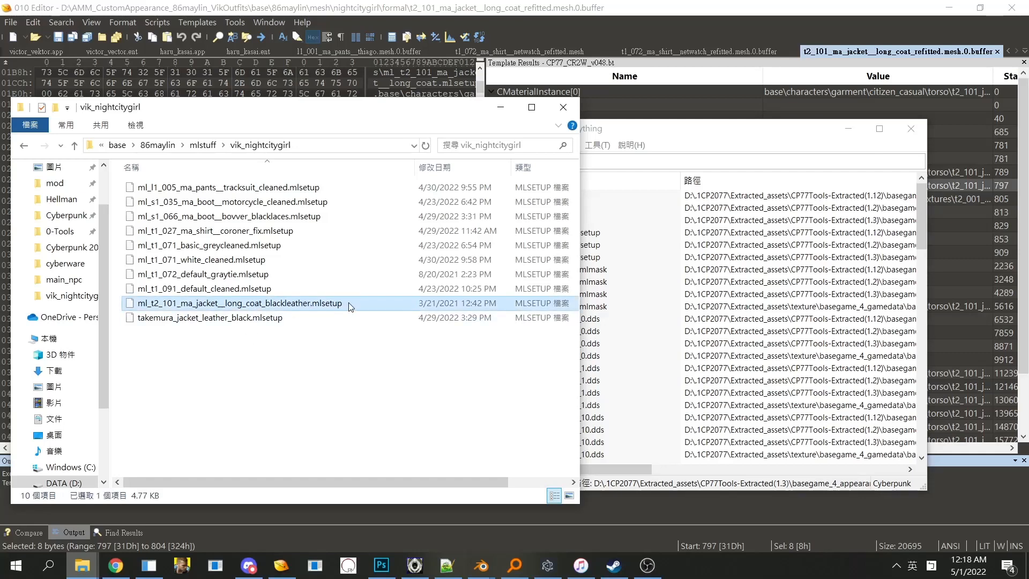
pyautogui.click(327, 303)
# Step: Append the black leather mlsetup's file name to the folder address, and cut the part starting at base\86maylin
pyautogui.click(332, 144)
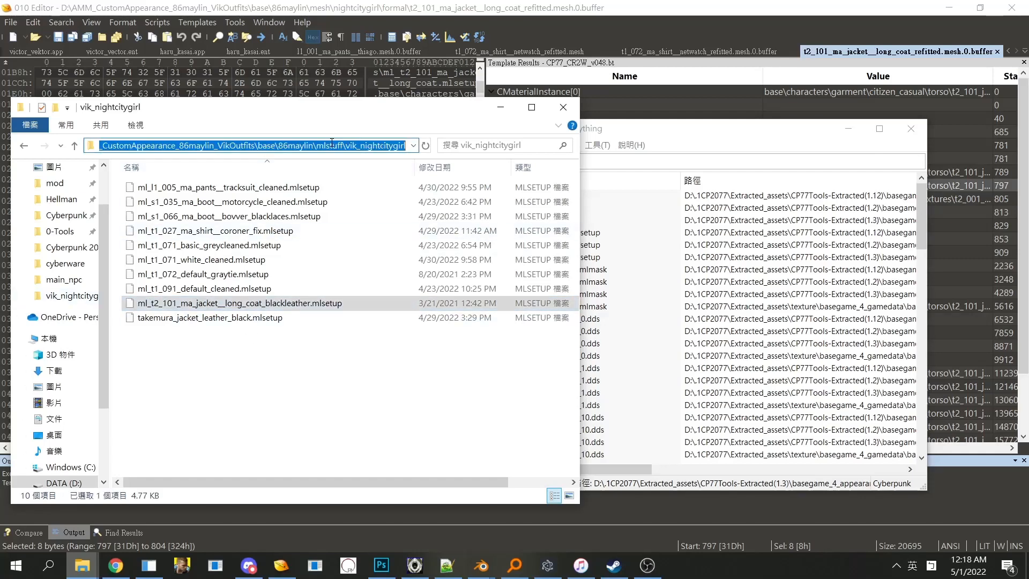
pyautogui.press('End')
pyautogui.write('\\')
pyautogui.hotkey('ctrl', 'v')
pyautogui.press('Down')
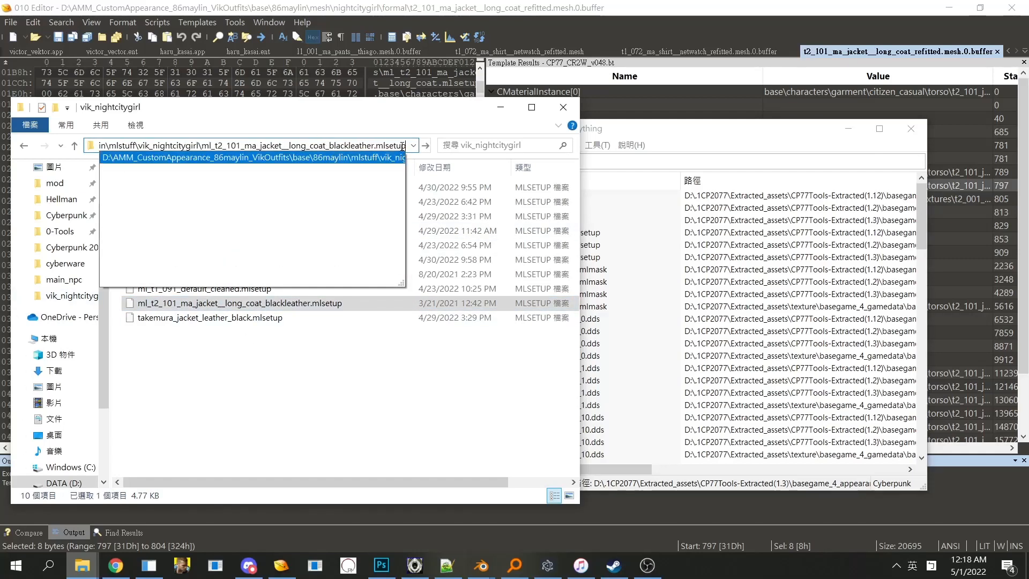
pyautogui.moveTo(404, 145); pyautogui.dragTo(279, 155)
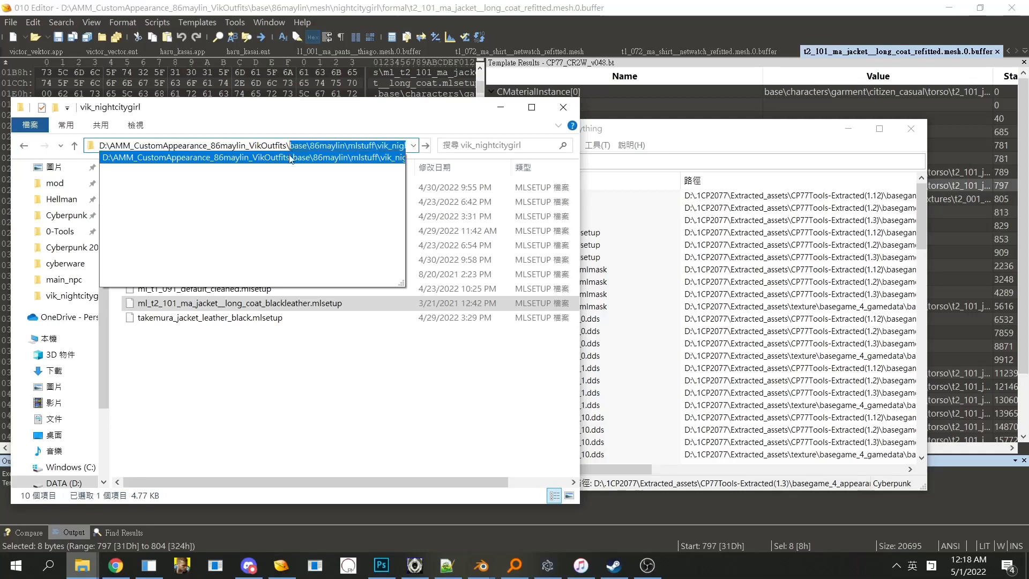
pyautogui.hotkey('ctrl', 'x')
# Step: In the long coat buffer, replace the CR2WImport[1] path of CMaterialInstance[0] with base\86maylin\mlstuff\vik_nightcitygirl\ml_t2_101_ma_jacket__long_coat_blackleather.mlsetup and save
pyautogui.click(920, 187)
pyautogui.click(933, 190)
pyautogui.doubleClick(927, 173)
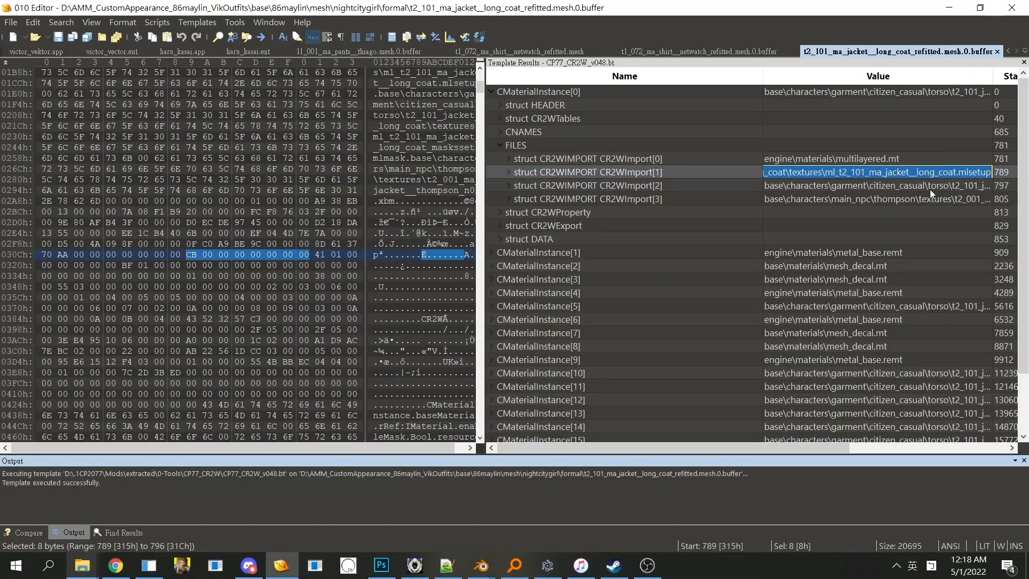
pyautogui.hotkey('ctrl', 'v')
pyautogui.click(914, 186)
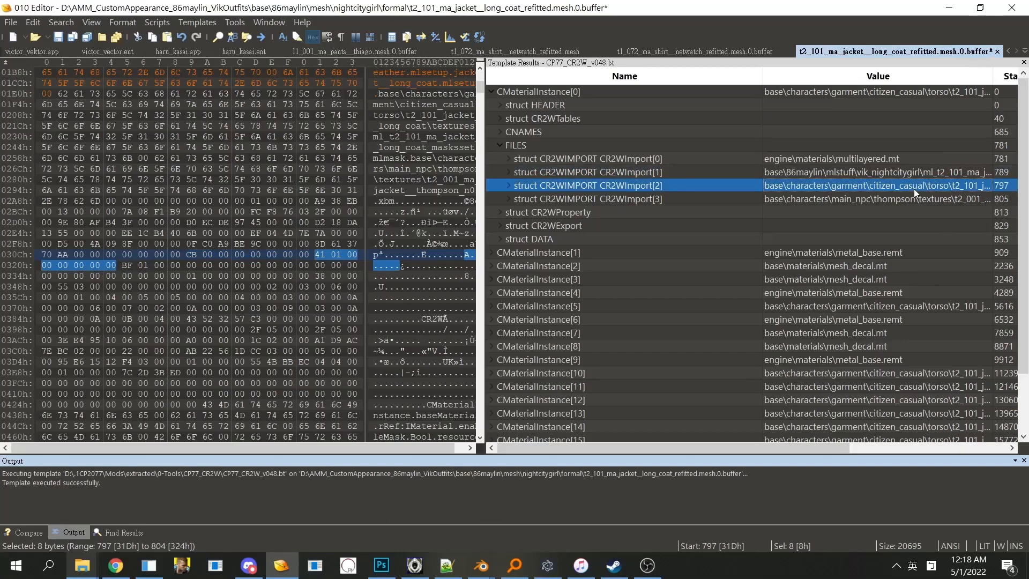
pyautogui.hotkey('ctrl', 's')
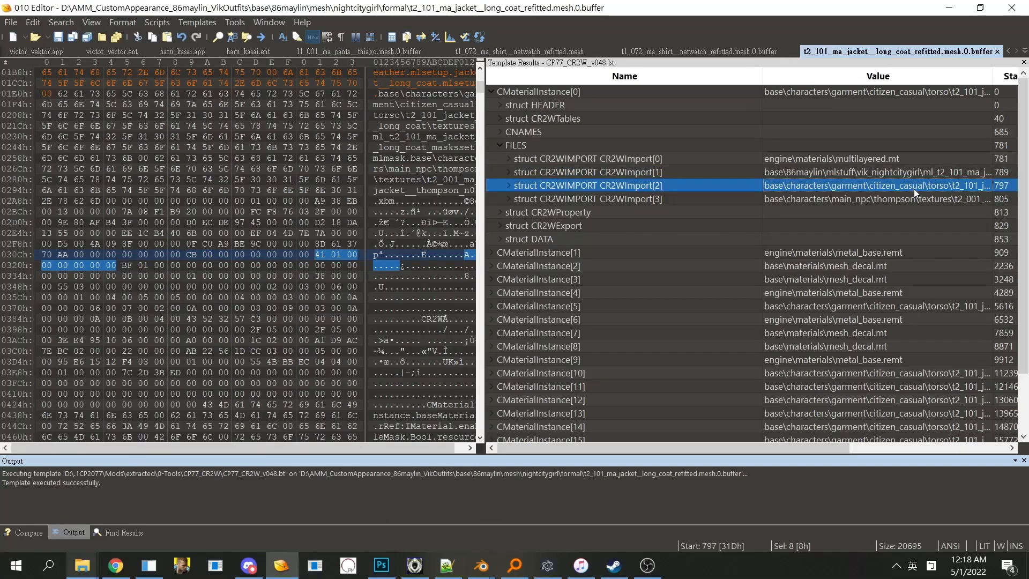
# Step: Review the edited long coat and shirt buffers, check the recolor notes on Google Drive in Chrome, and return to 010 Editor
pyautogui.doubleClick(877, 175)
pyautogui.click(880, 185)
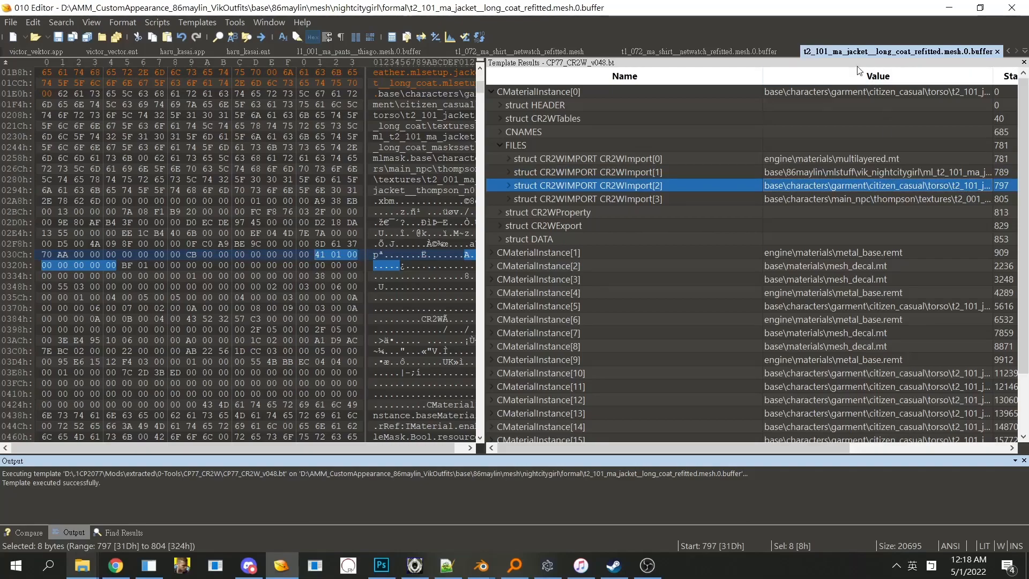
pyautogui.click(767, 52)
pyautogui.click(835, 54)
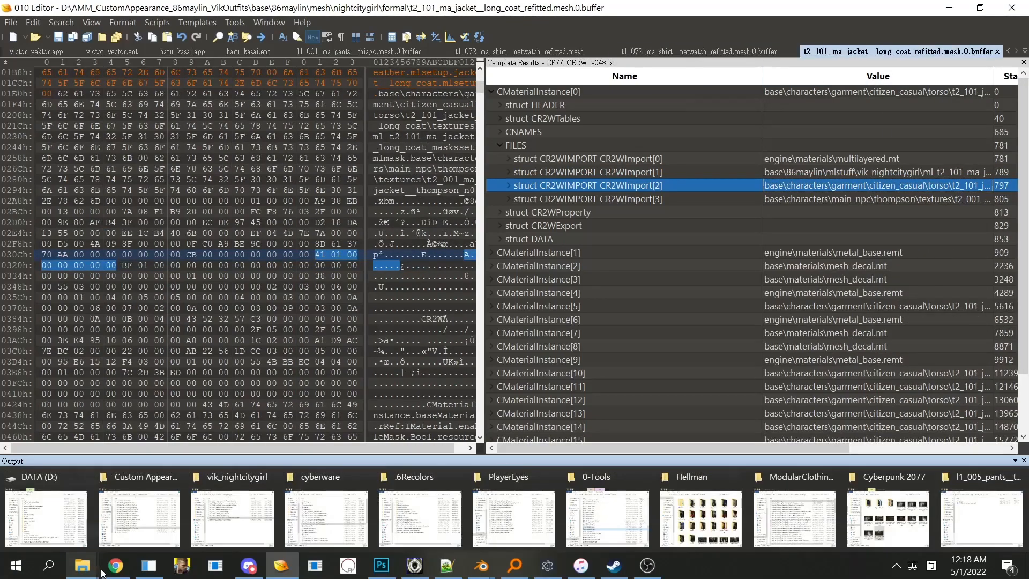
pyautogui.click(115, 565)
pyautogui.click(260, 564)
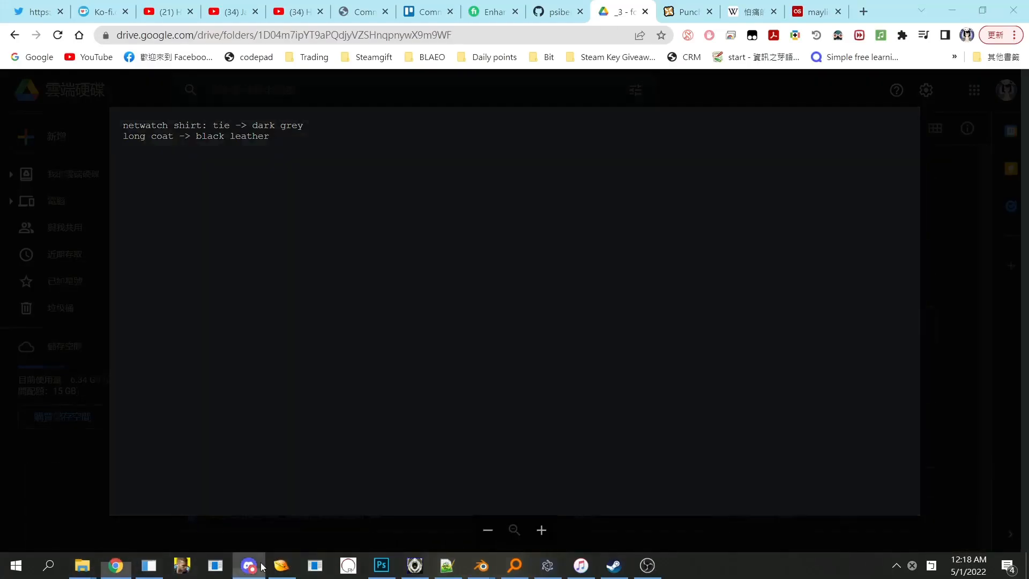
pyautogui.click(261, 564)
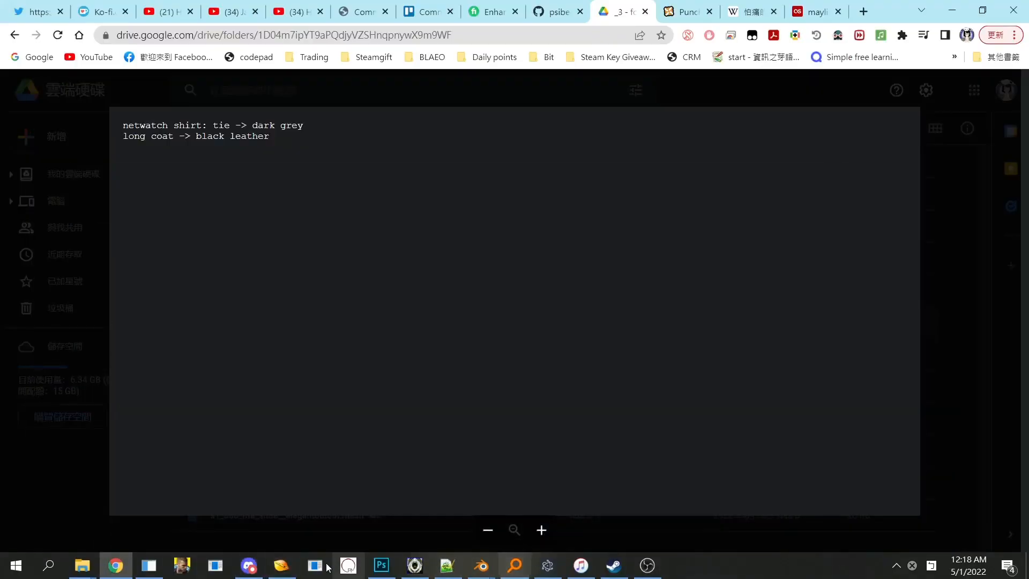
pyautogui.click(281, 565)
# Step: Switch to File Explorer and open the 86maylin\mesh\nightcitygirl folder
pyautogui.moveTo(80, 567)
pyautogui.click(233, 509)
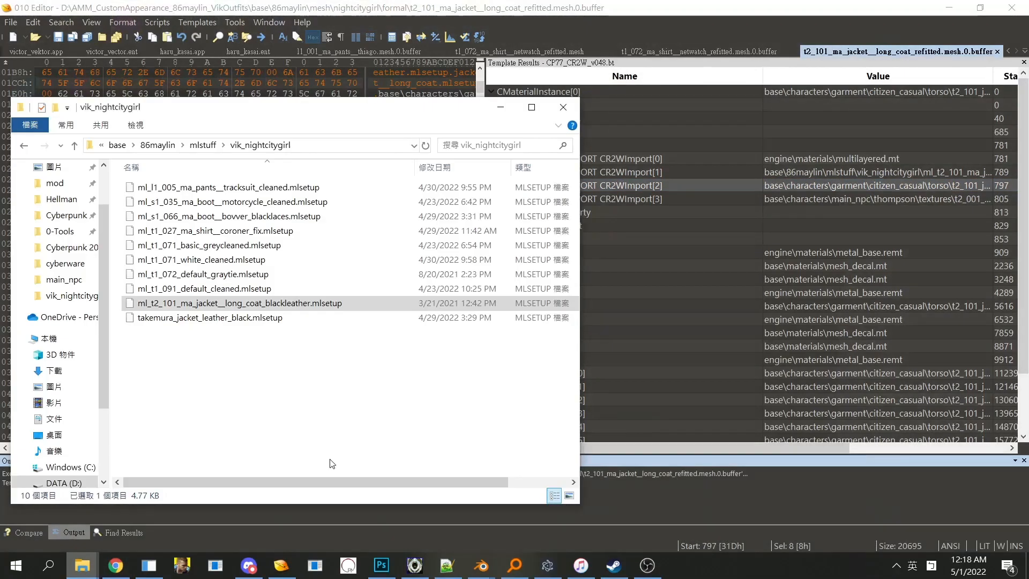
pyautogui.click(171, 149)
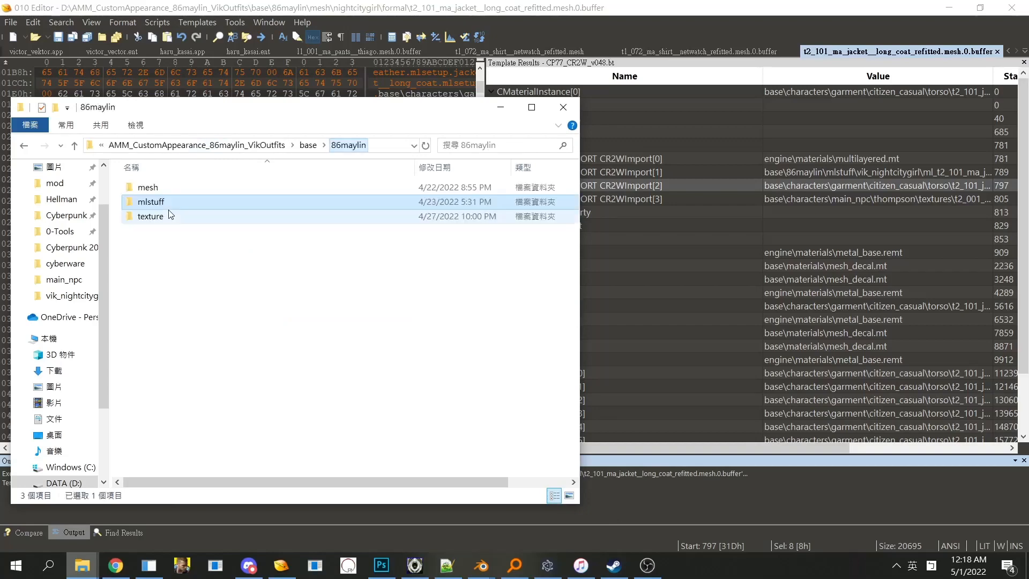
pyautogui.doubleClick(153, 190)
pyautogui.click(160, 191)
pyautogui.doubleClick(160, 187)
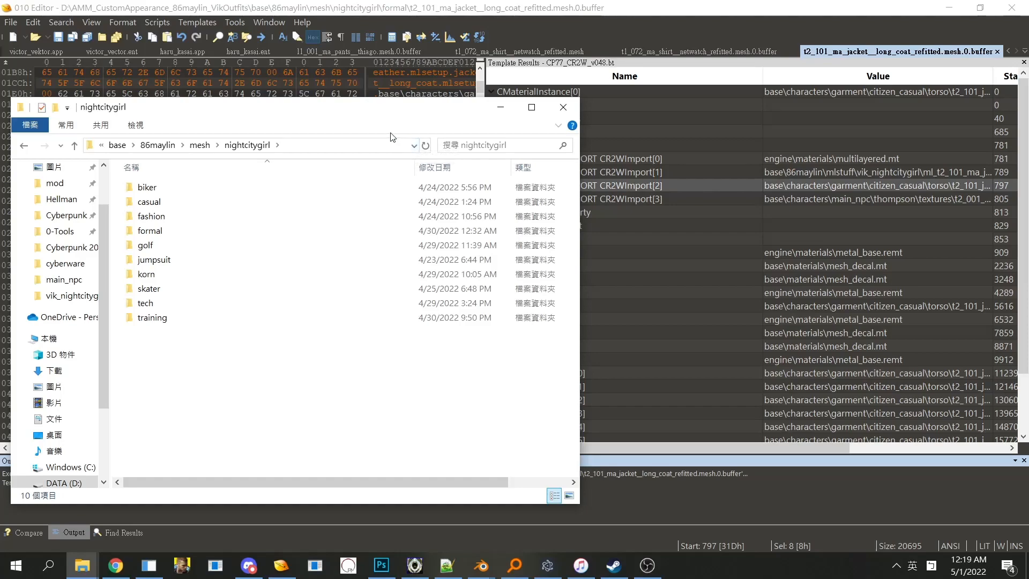
# Step: Switch to Discord and look through the pinned messages of the pin-modding channel for the mesh rebuild command
pyautogui.click(248, 565)
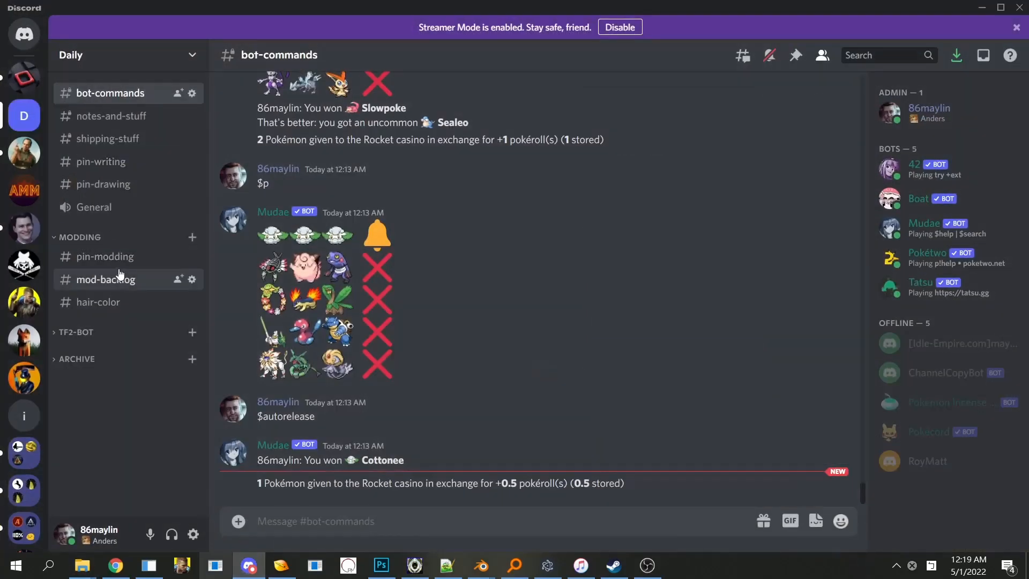
pyautogui.click(108, 256)
pyautogui.scroll(20, 503, 326)
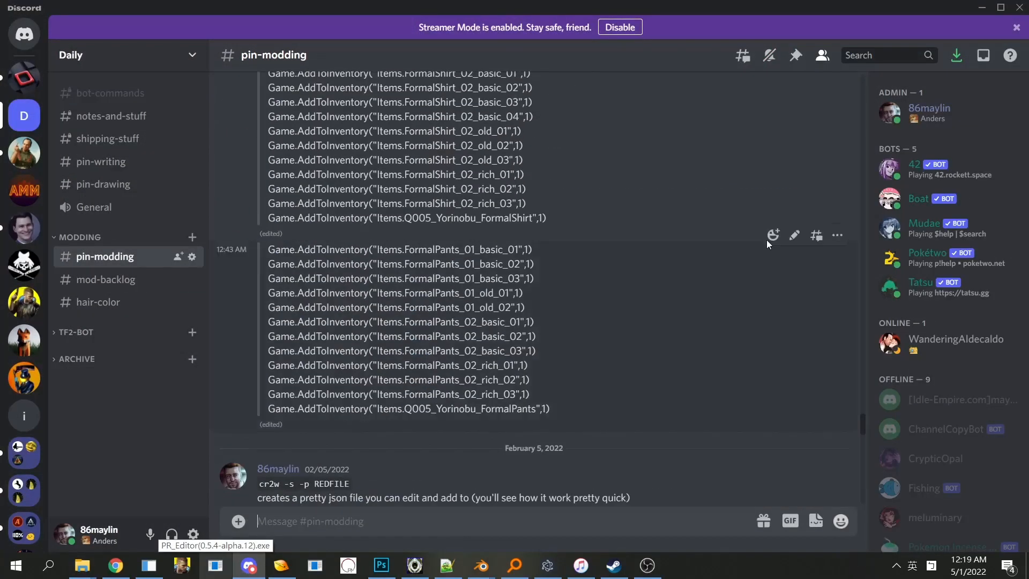
pyautogui.click(796, 60)
pyautogui.scroll(-5, 731, 235)
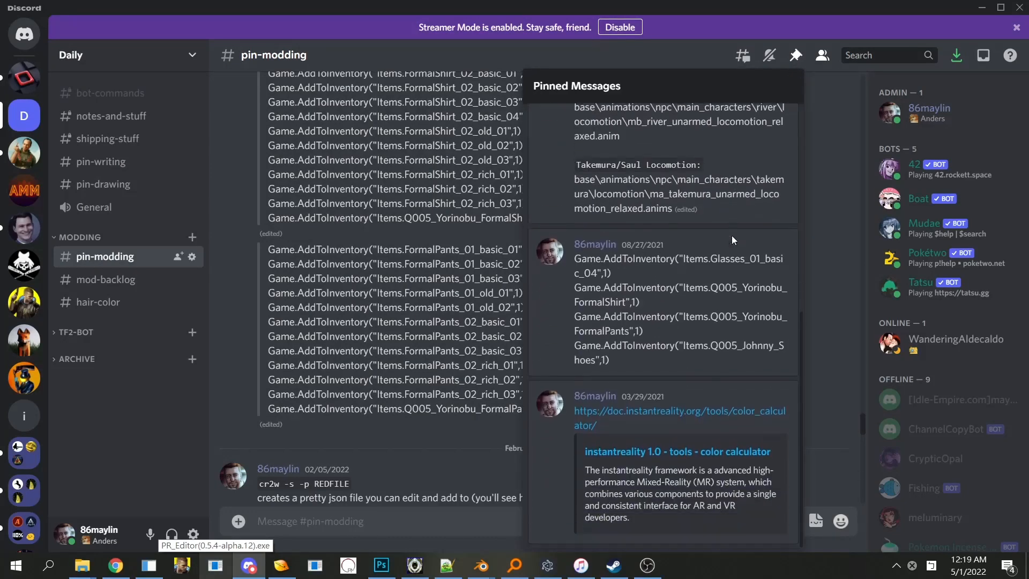
pyautogui.scroll(5, 714, 303)
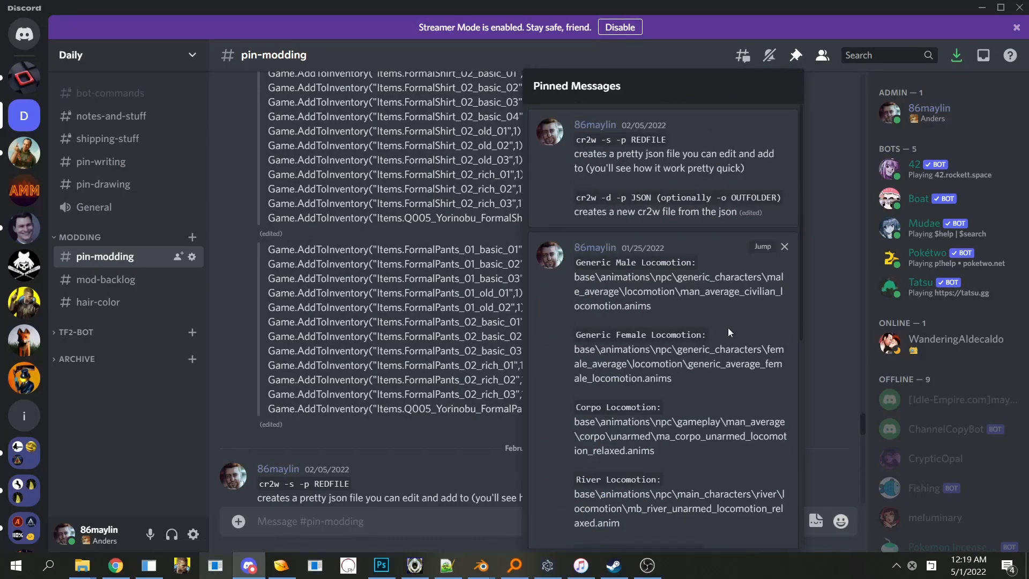
# Step: Search the pin-modding channel for "rebuild", check the matching messages, and clear the search
pyautogui.click(362, 322)
pyautogui.hotkey('ctrl', 'f')
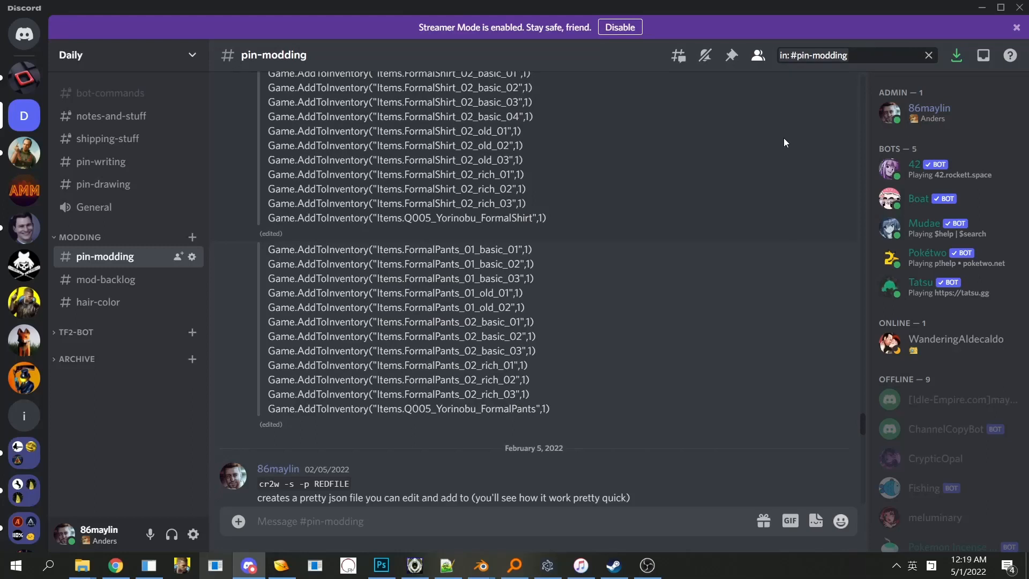
pyautogui.write('com')
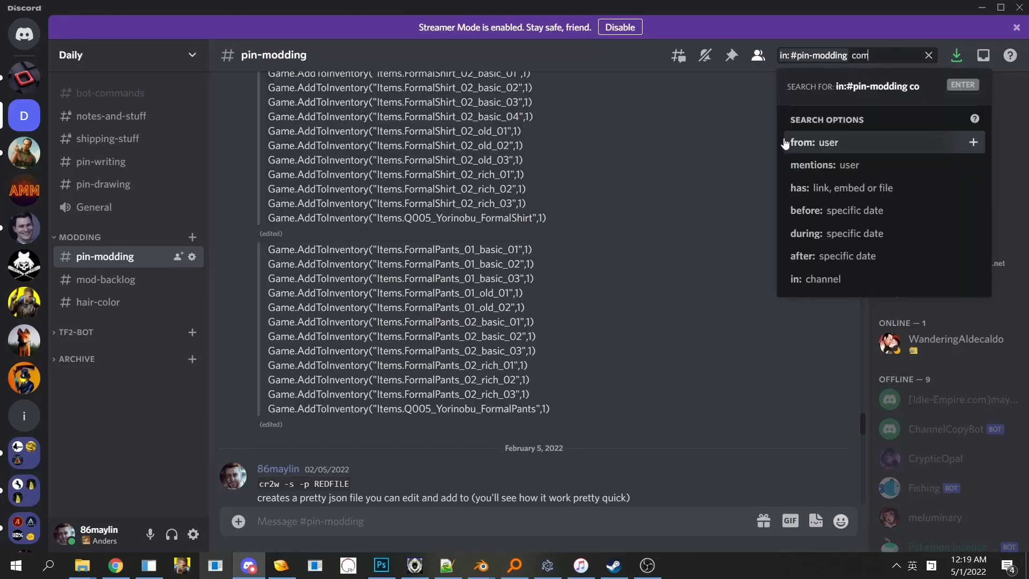
pyautogui.write('uild')
pyautogui.press('Return')
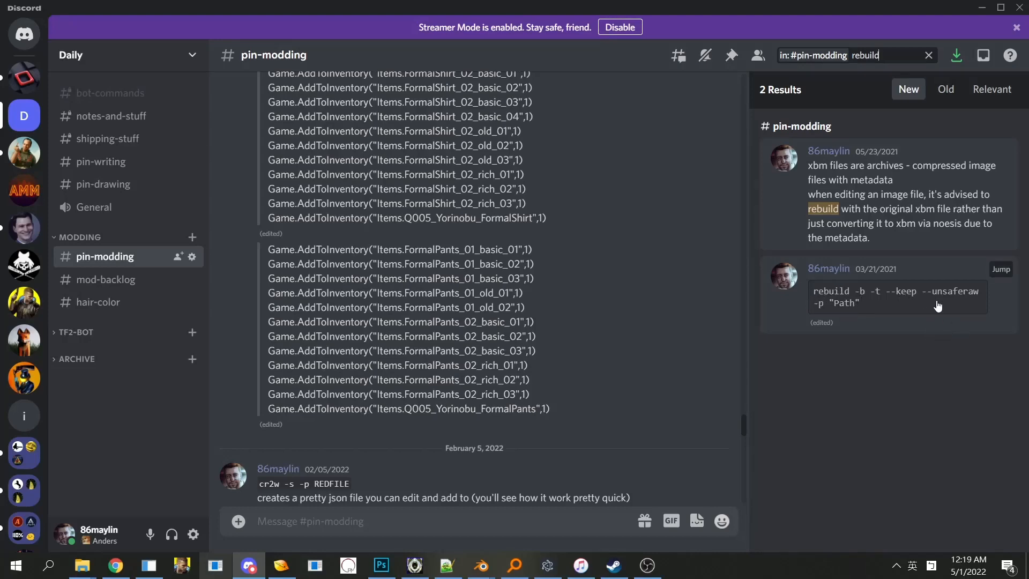
pyautogui.click(928, 55)
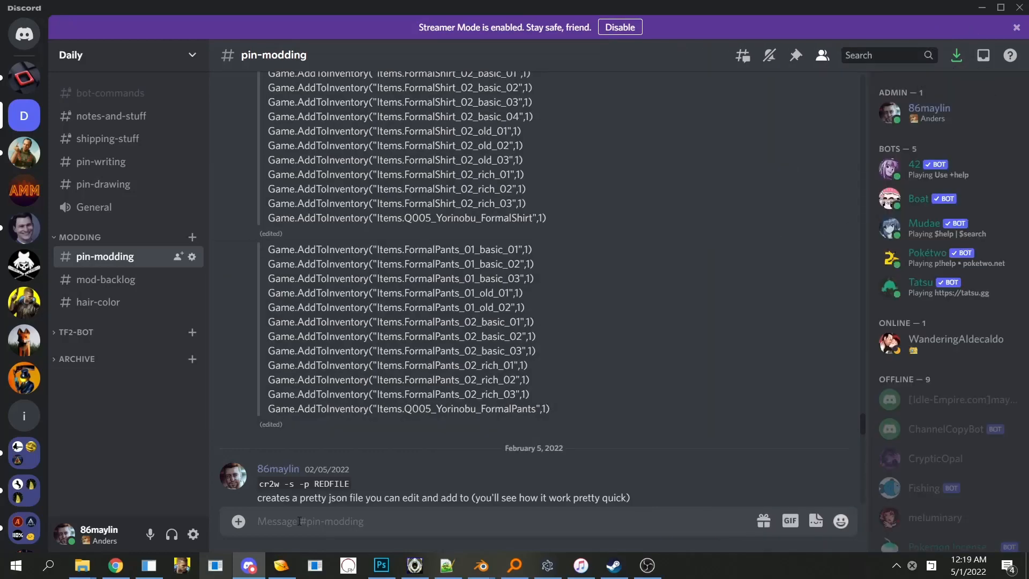
# Step: Return to the nightcitygirl folder in File Explorer, open its formal subfolder, and copy the folder's full path
pyautogui.click(281, 566)
pyautogui.moveTo(82, 566)
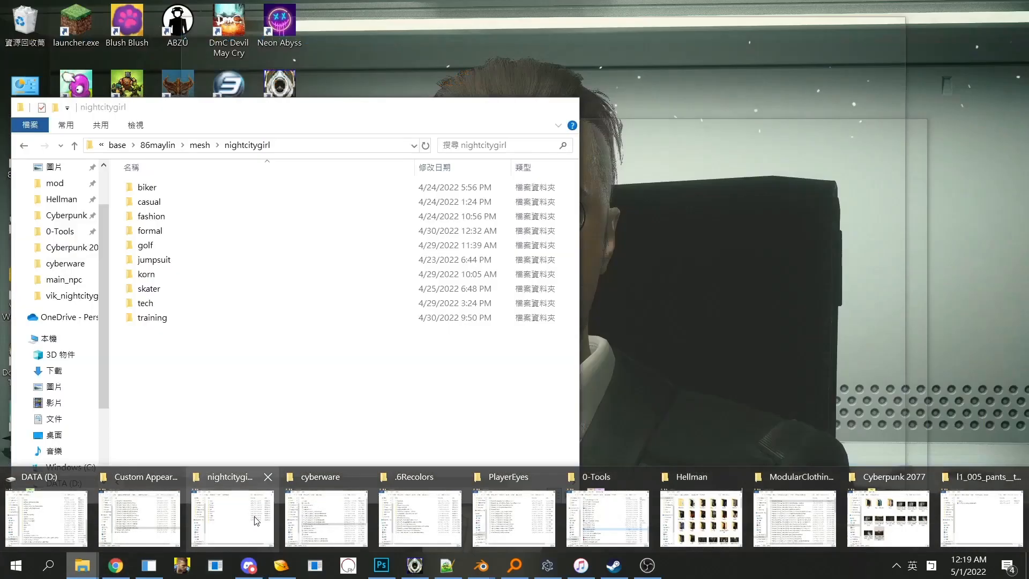
pyautogui.click(256, 521)
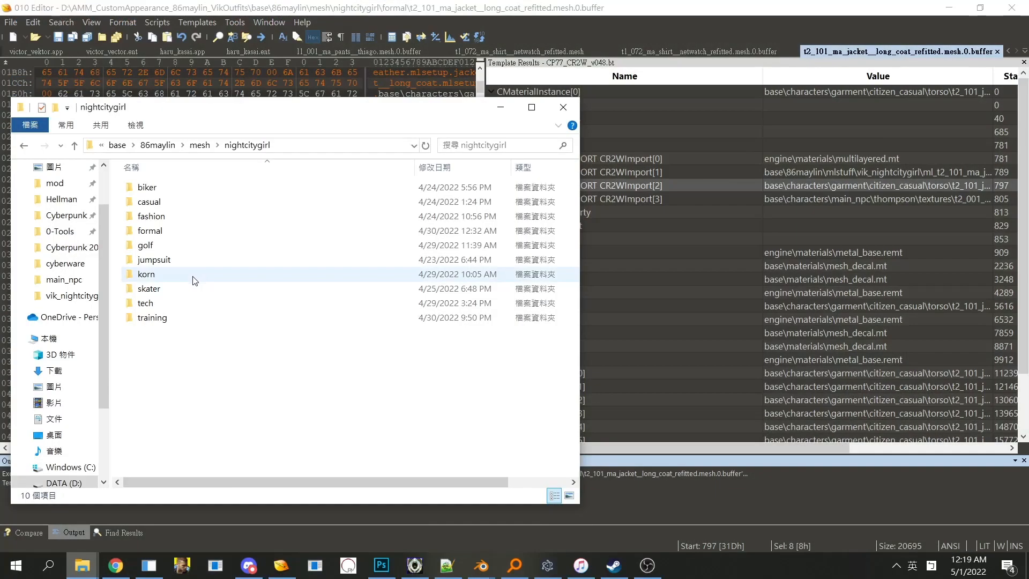
pyautogui.doubleClick(160, 231)
pyautogui.click(371, 145)
pyautogui.hotkey('ctrl', 'c')
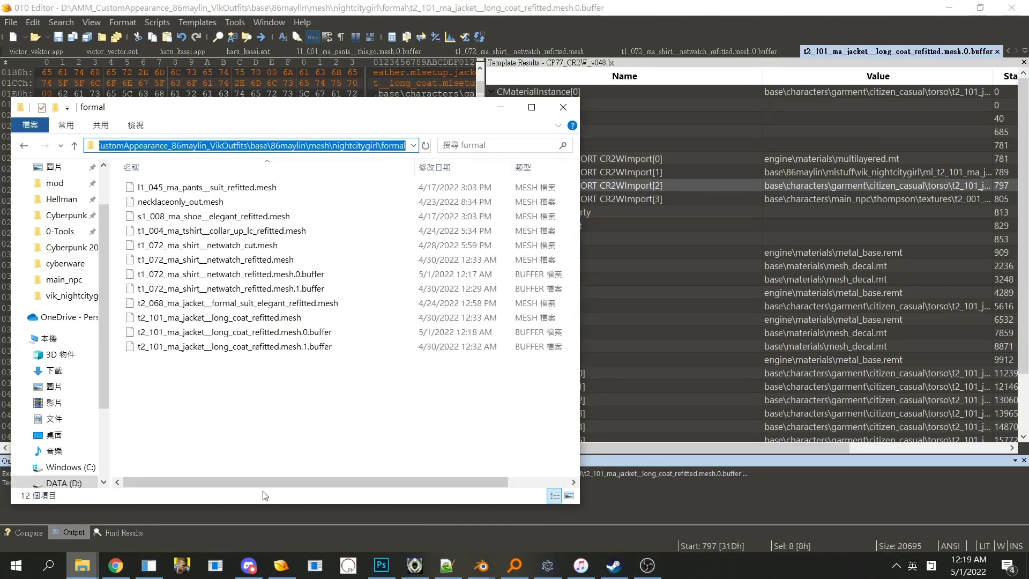
# Step: In CP77Tools, run import -k -p "D:\AMM_CustomAppearance_86maylin_VikOutfits\base\86maylin\mesh\nightcitygirl\formal" to rebuild the meshes with their buffers
pyautogui.click(148, 565)
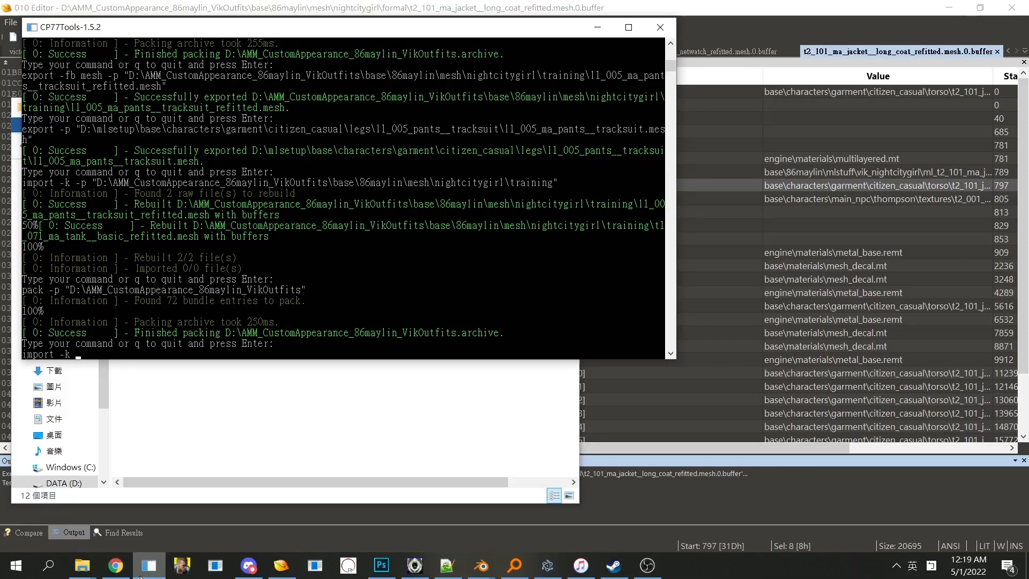
pyautogui.write('import -k -p "')
pyautogui.hotkey('ctrl', 'v')
pyautogui.write('"')
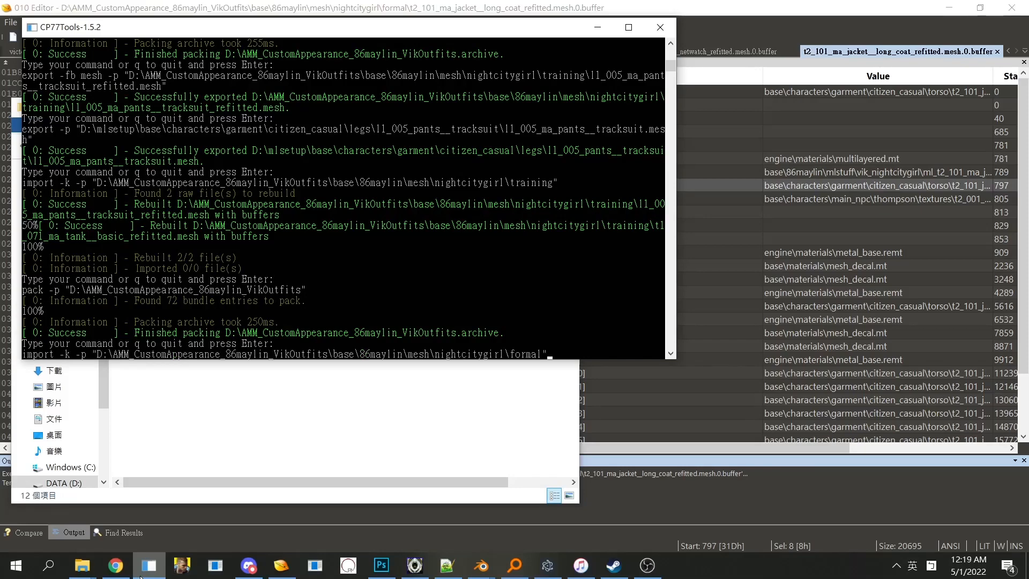
pyautogui.press('Return')
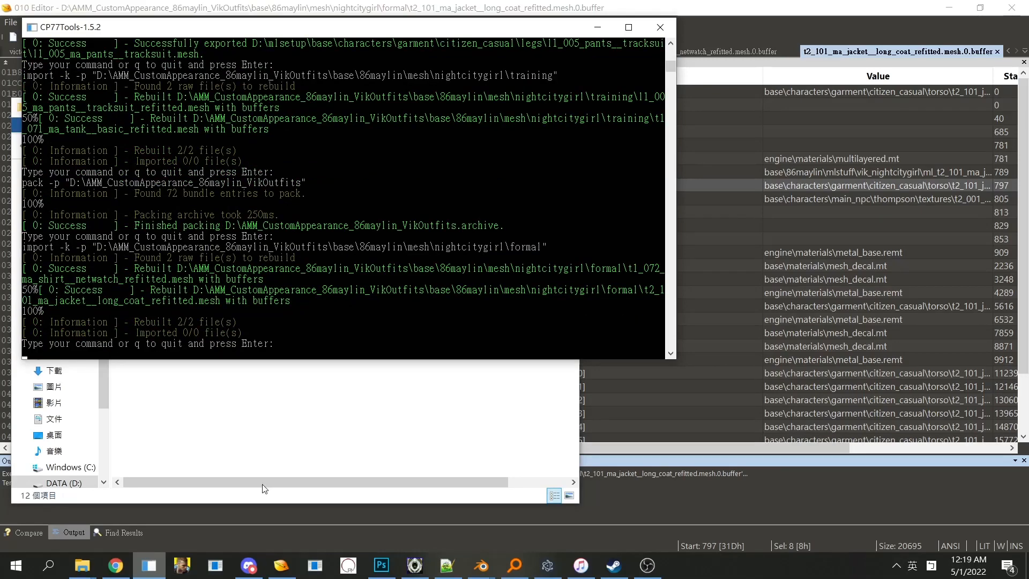
# Step: In File Explorer, go back to the 86maylin folder and open mlstuff\vik_nightcitygirl
pyautogui.click(264, 488)
pyautogui.click(163, 146)
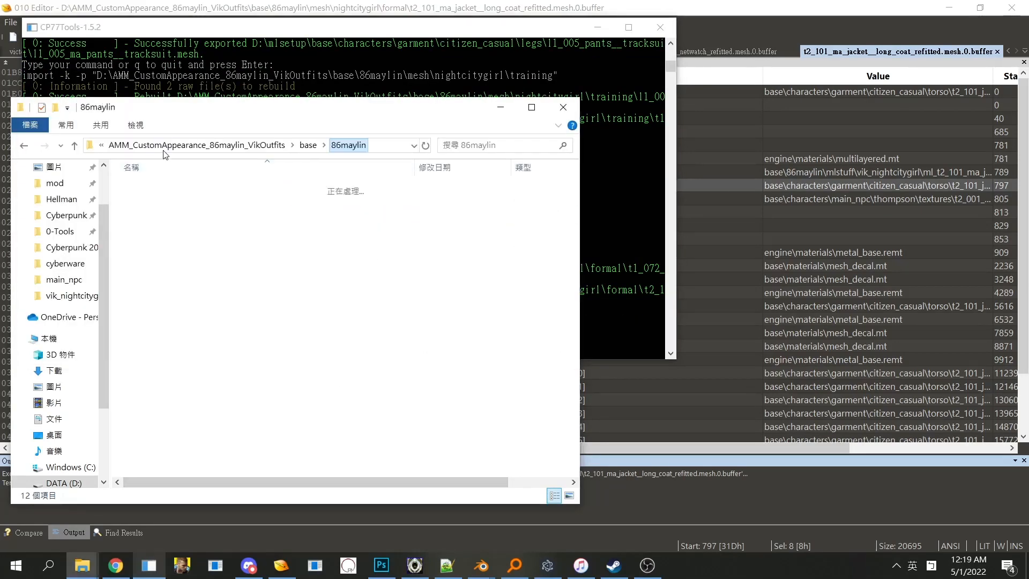
pyautogui.doubleClick(179, 202)
pyautogui.doubleClick(177, 187)
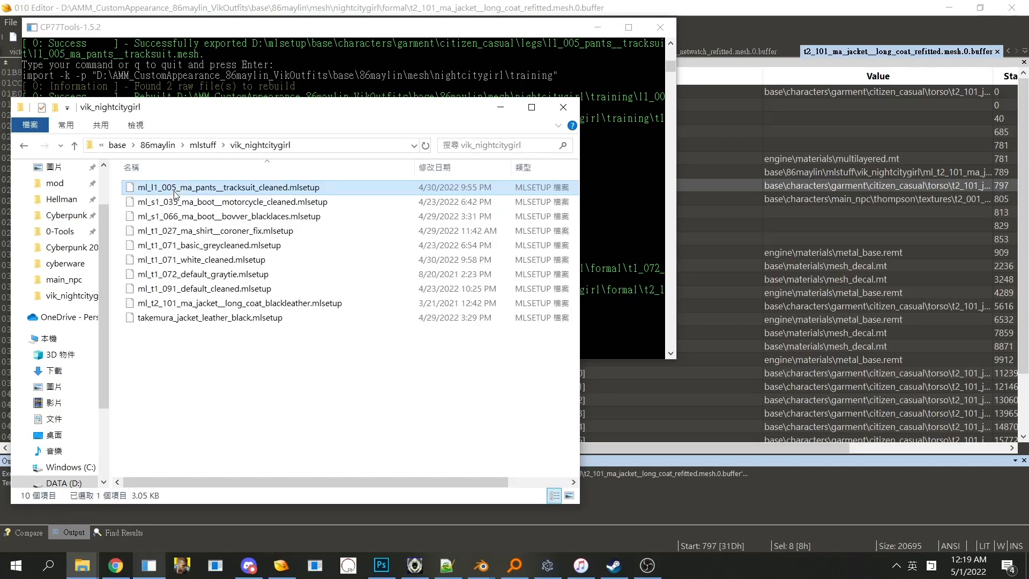
# Step: Open ml_t1_072_default_graytie.mlsetup and ml_t2_101_ma_jacket__long_coat_blackleather.mlsetup in 010 Editor, reload the modified mesh files, and select the Multilayer_Setup structure
pyautogui.click(250, 319)
pyautogui.click(259, 305)
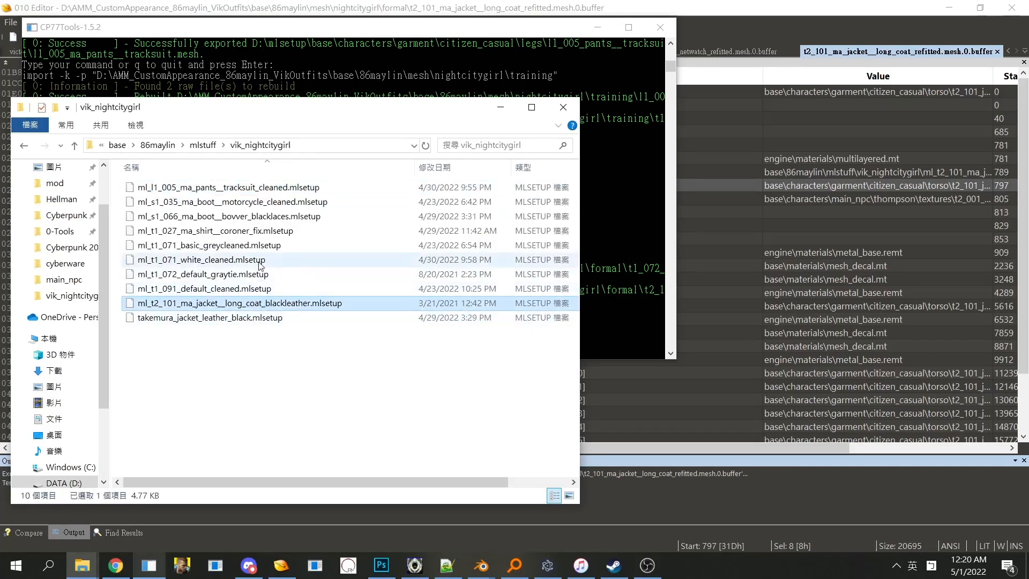
pyautogui.keyDown('ctrl'); pyautogui.click(242, 274); pyautogui.keyUp('ctrl')
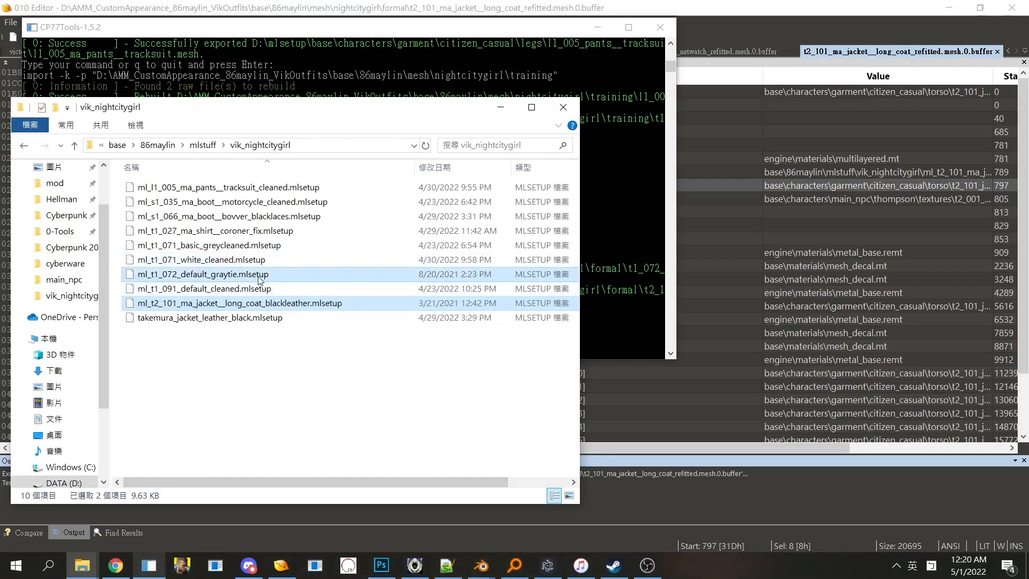
pyautogui.moveTo(252, 302); pyautogui.dragTo(933, 290)
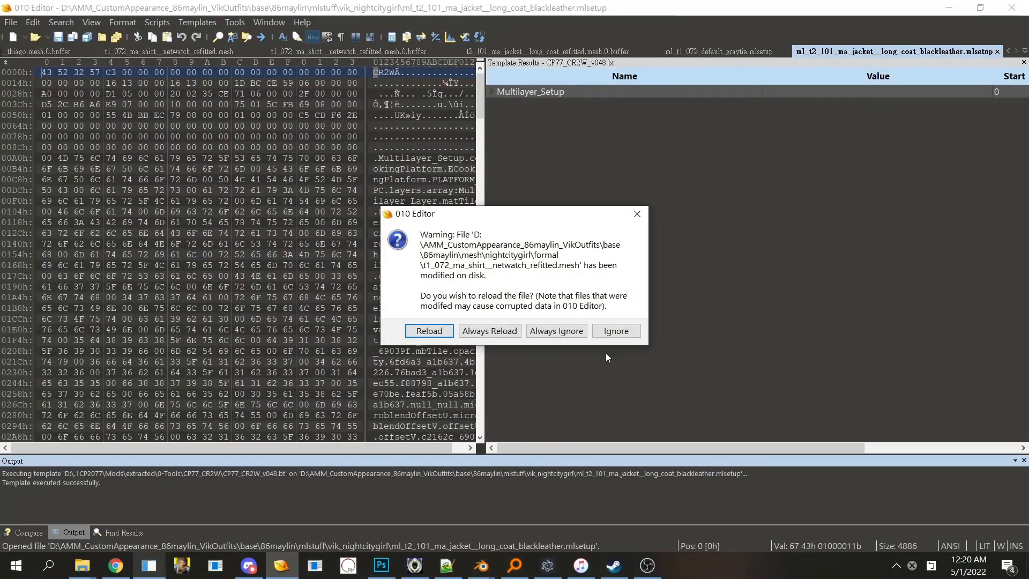
pyautogui.click(452, 336)
pyautogui.click(566, 91)
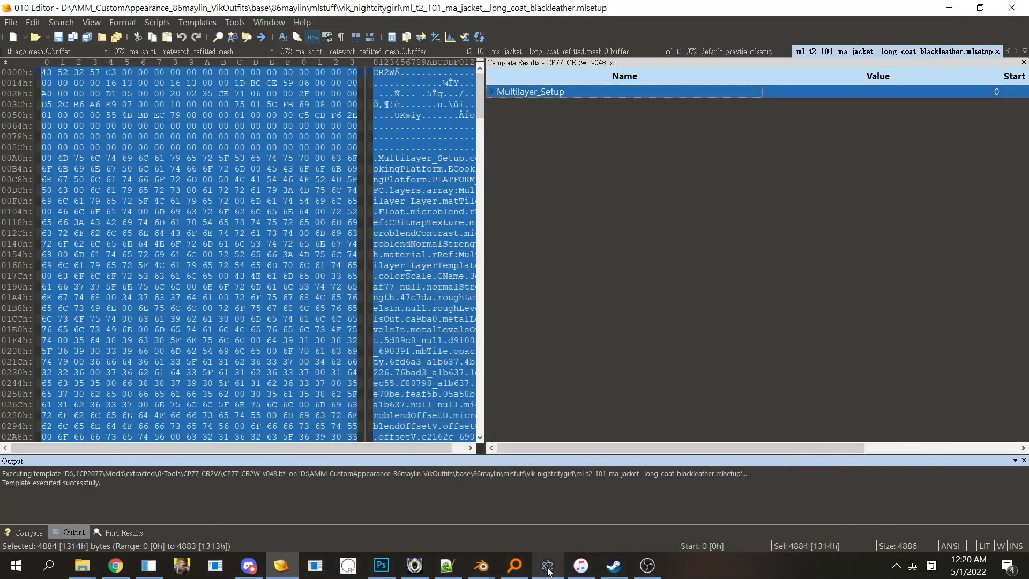
# Step: Switch to MlsetupBuilder and examine which areas of the tracksuit pants layers 0 and 5 to 11 cover
pyautogui.click(547, 566)
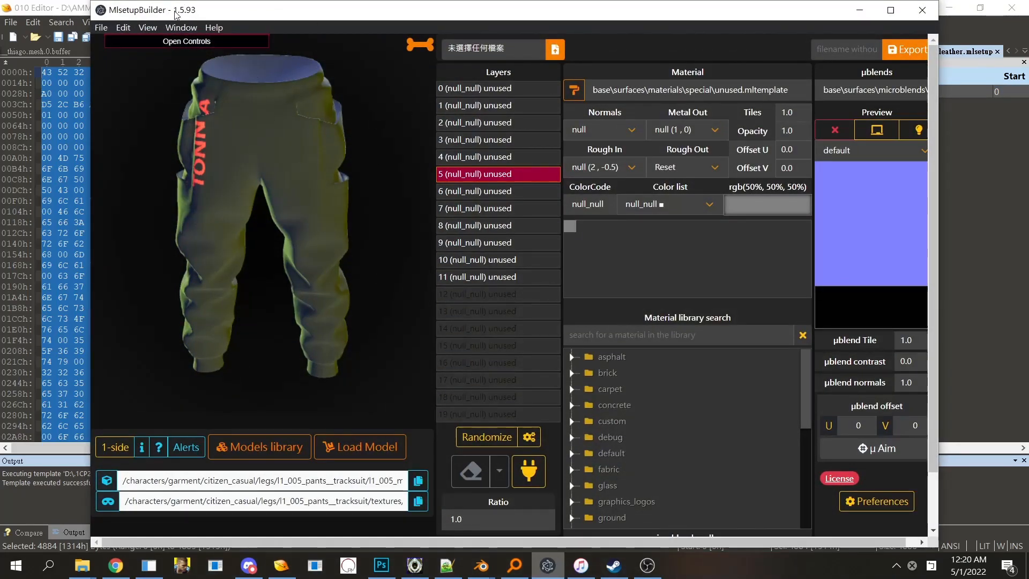
pyautogui.click(506, 87)
pyautogui.click(526, 175)
pyautogui.moveTo(242, 230); pyautogui.dragTo(216, 176)
pyautogui.click(500, 194)
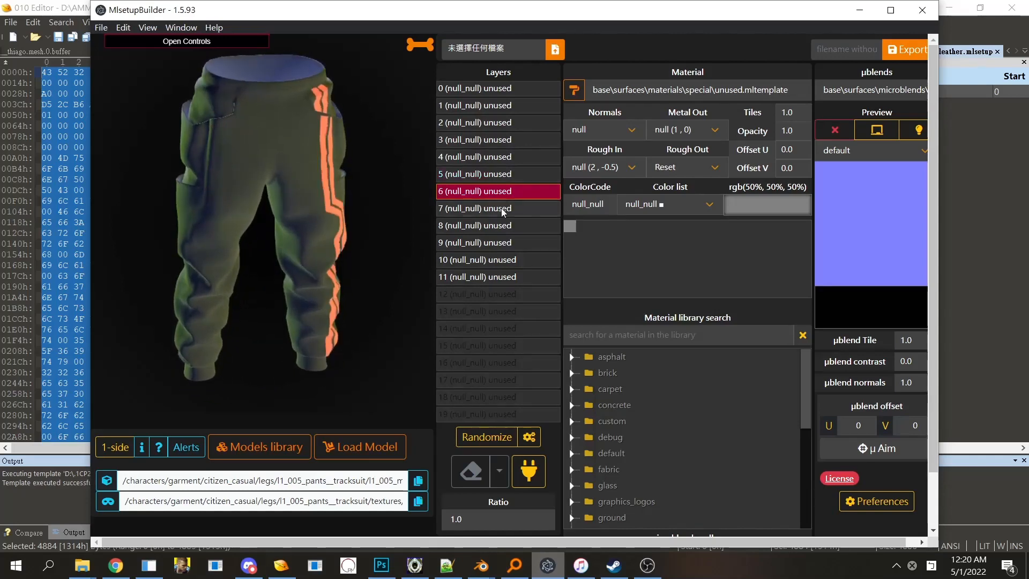
pyautogui.click(501, 208)
pyautogui.click(503, 239)
pyautogui.click(516, 274)
pyautogui.click(529, 261)
pyautogui.click(508, 244)
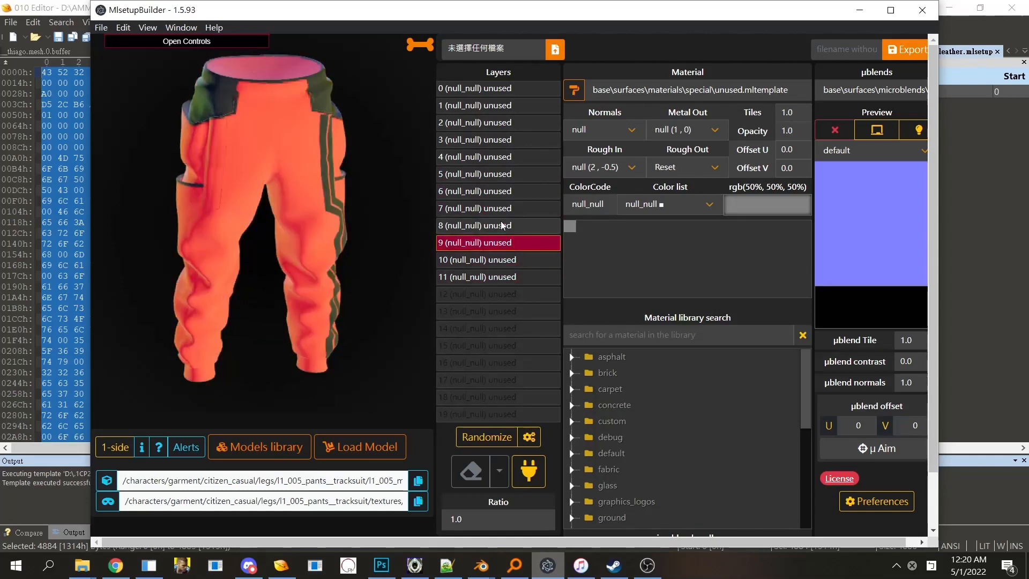
pyautogui.click(504, 226)
pyautogui.moveTo(200, 195); pyautogui.dragTo(252, 213)
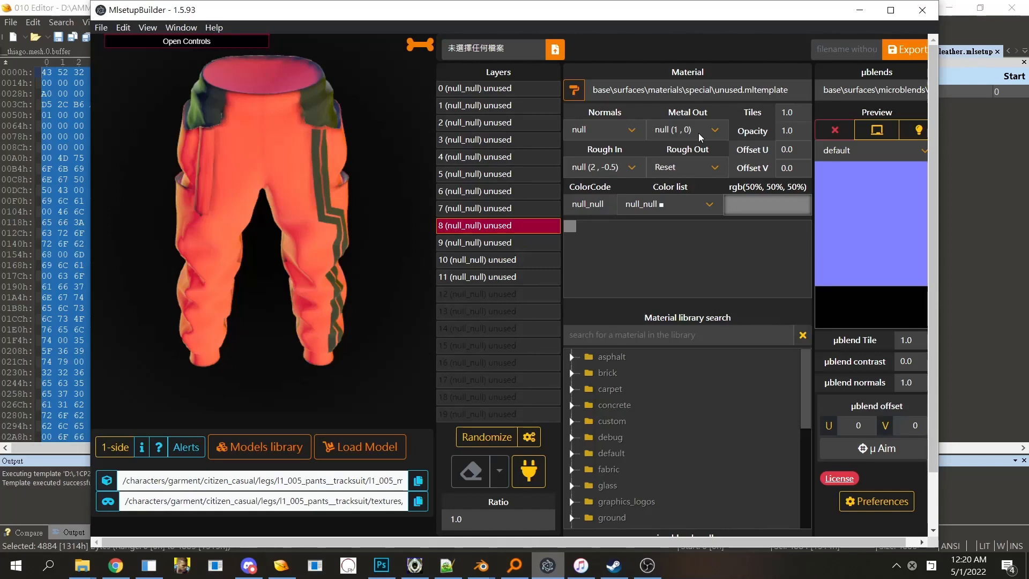
# Step: Glance at the black leather mlsetup in 010 Editor, return to MlsetupBuilder, and compare layers 0 and 3 on the pants
pyautogui.click(1002, 101)
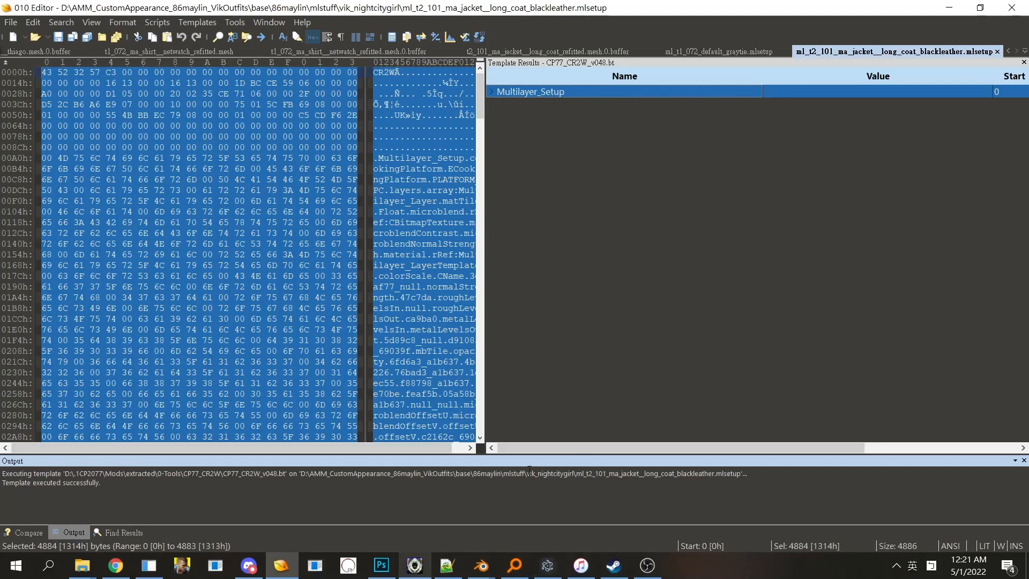
pyautogui.click(548, 566)
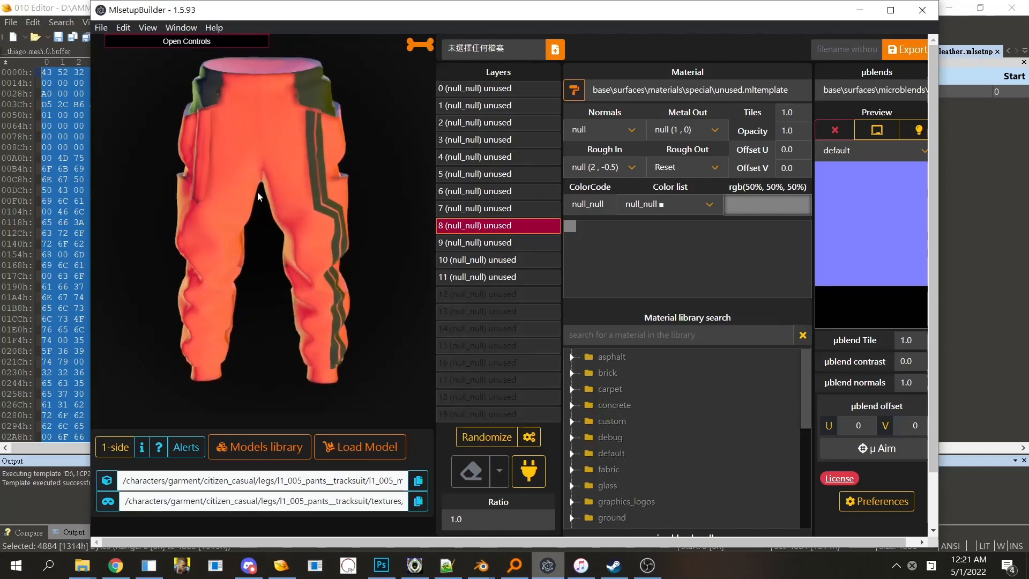
pyautogui.click(498, 92)
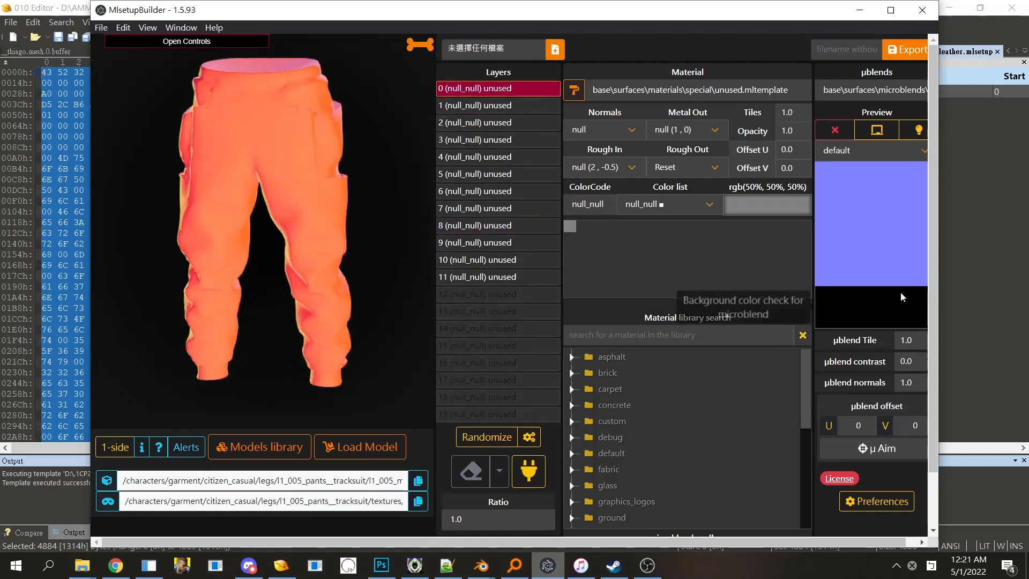
pyautogui.click(496, 137)
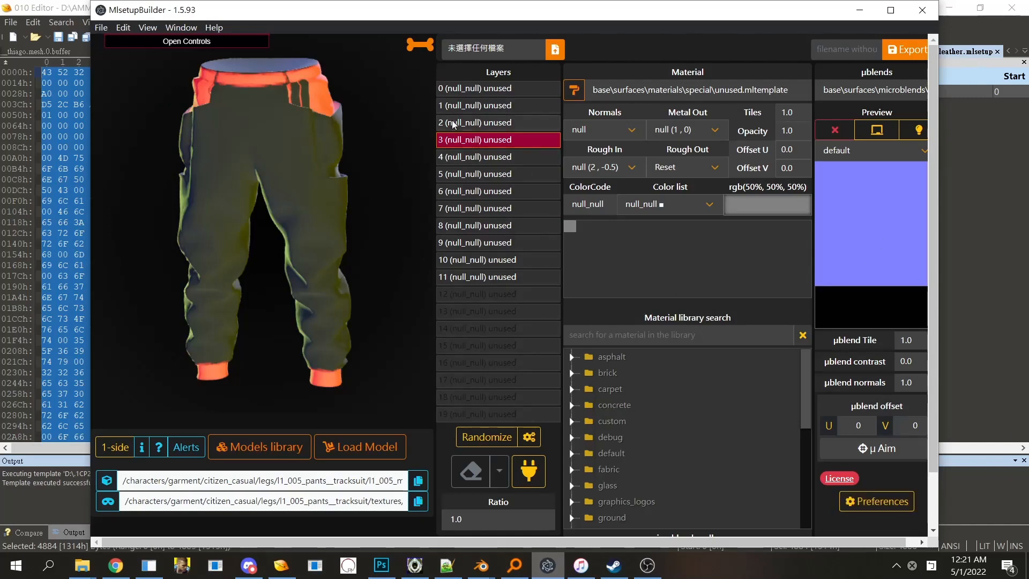
pyautogui.click(473, 92)
pyautogui.moveTo(387, 157); pyautogui.dragTo(345, 232)
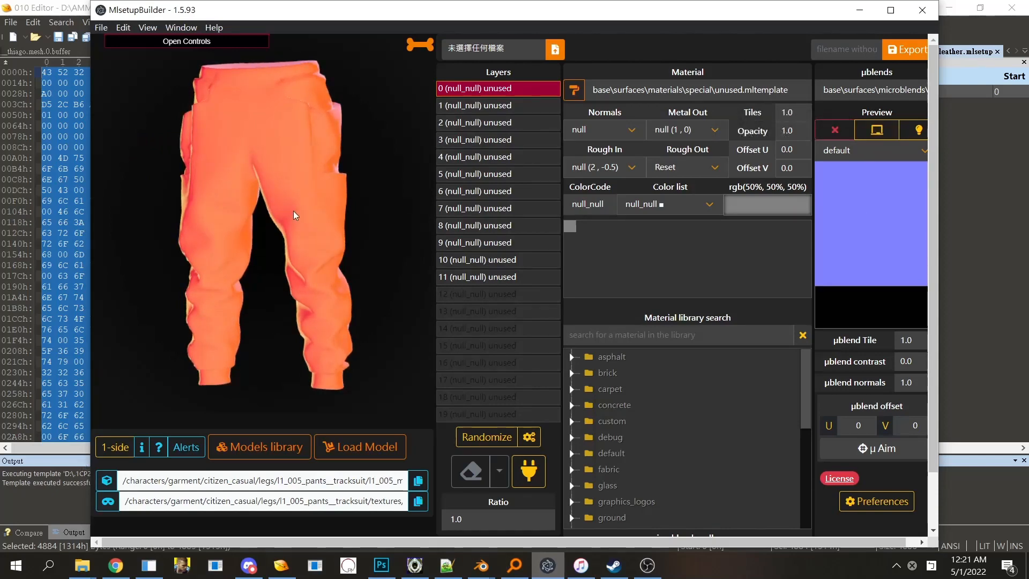
# Step: View the long coat mesh buffer in 010 Editor and return to MlsetupBuilder
pyautogui.click(995, 185)
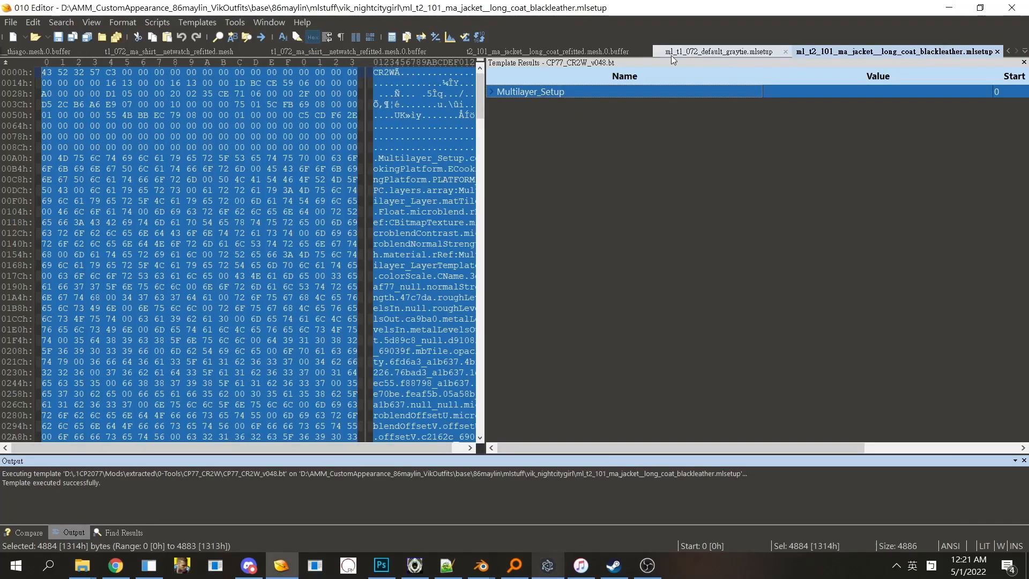
pyautogui.click(557, 52)
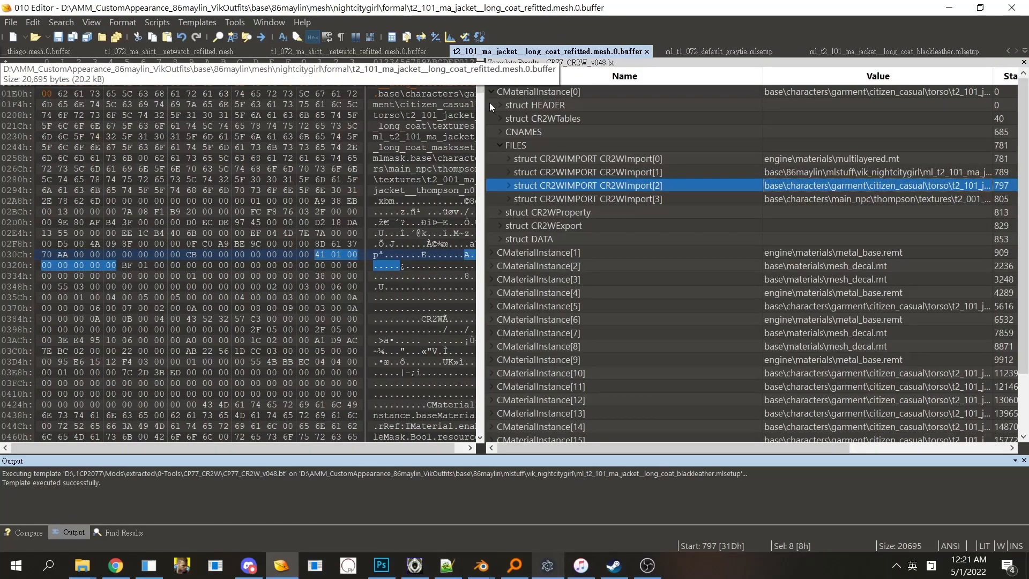
pyautogui.click(547, 566)
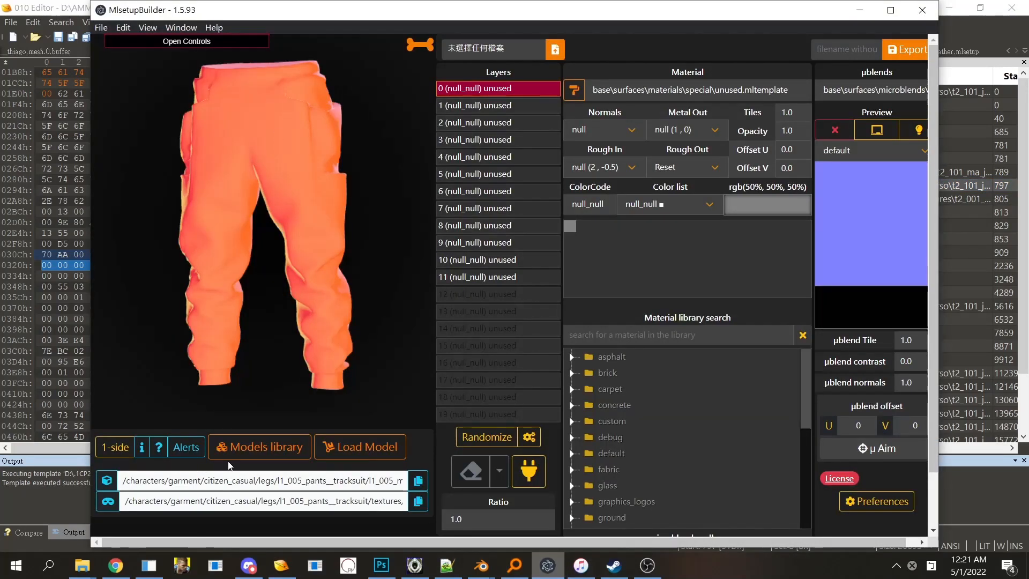
pyautogui.click(102, 28)
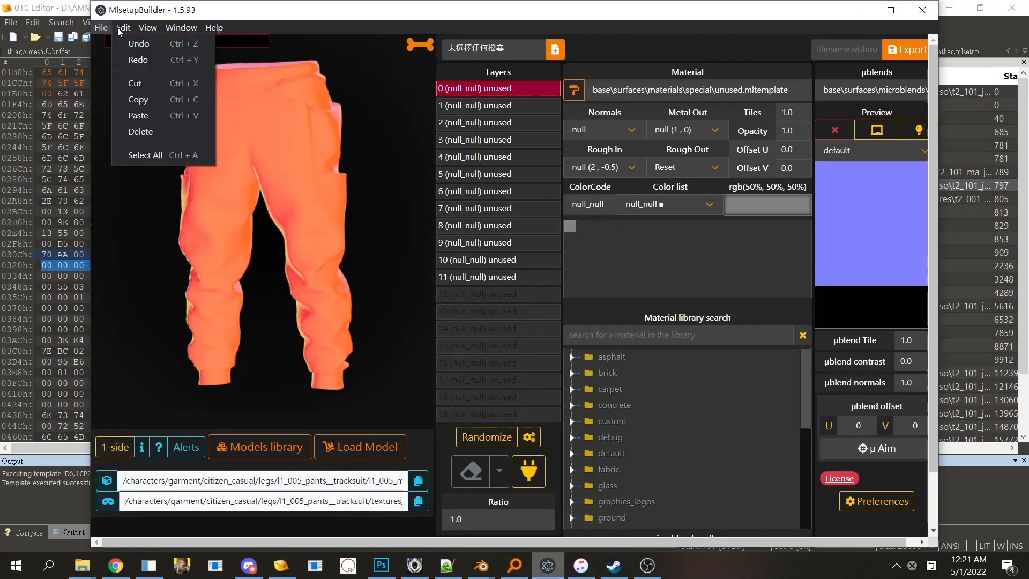
pyautogui.moveTo(172, 28)
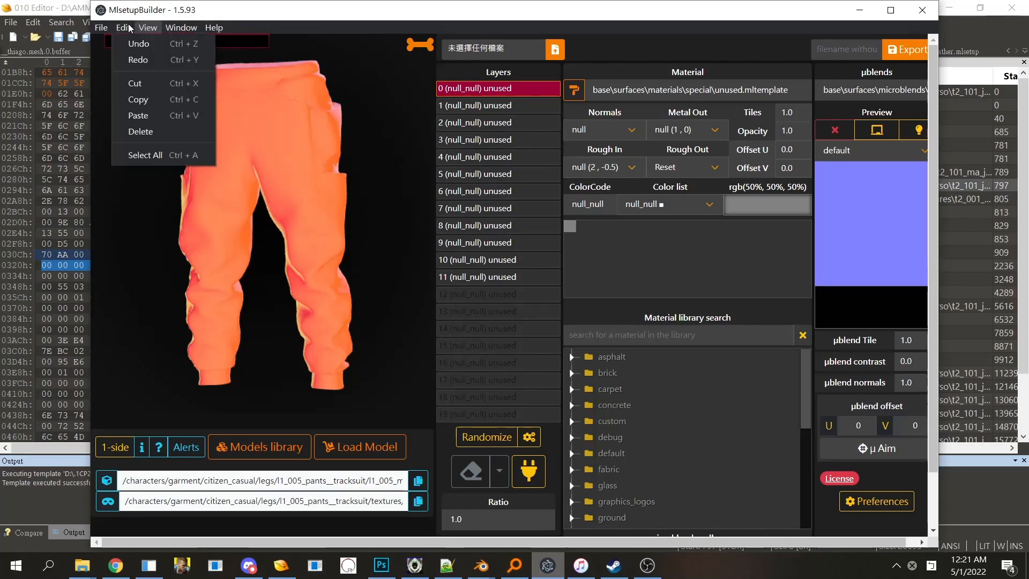
pyautogui.click(105, 27)
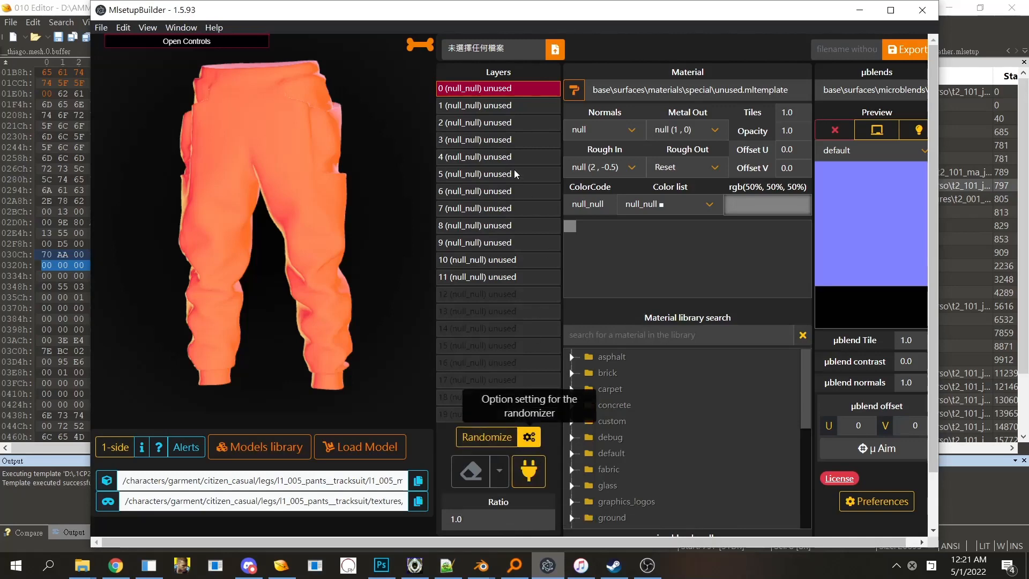
# Step: Glance at the randomizer options, check the unbundle folder path in the software preferences, and save the preferences
pyautogui.click(529, 437)
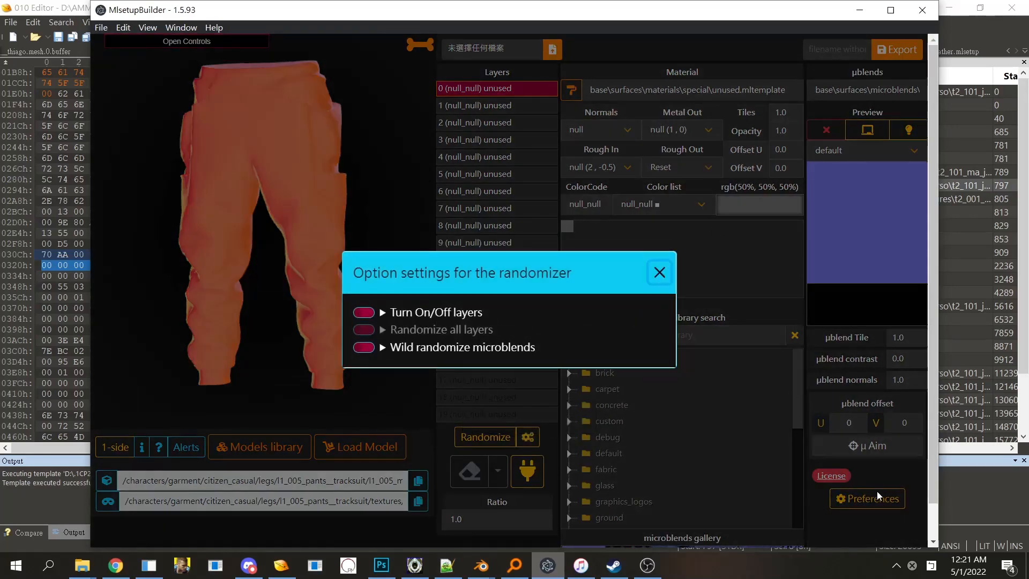
pyautogui.click(659, 275)
pyautogui.click(877, 507)
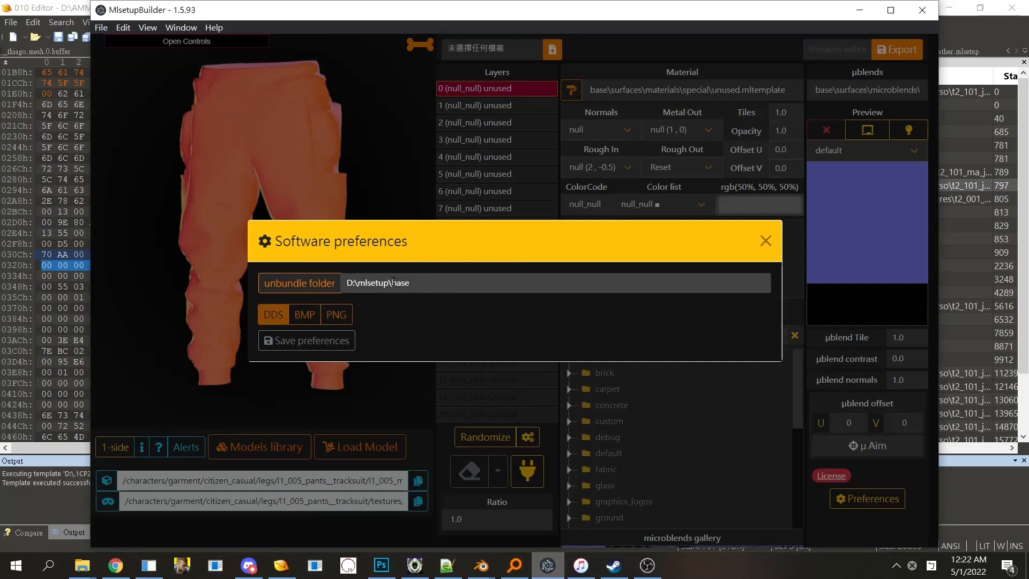
pyautogui.moveTo(393, 283); pyautogui.dragTo(339, 281)
pyautogui.click(408, 283)
pyautogui.click(331, 282)
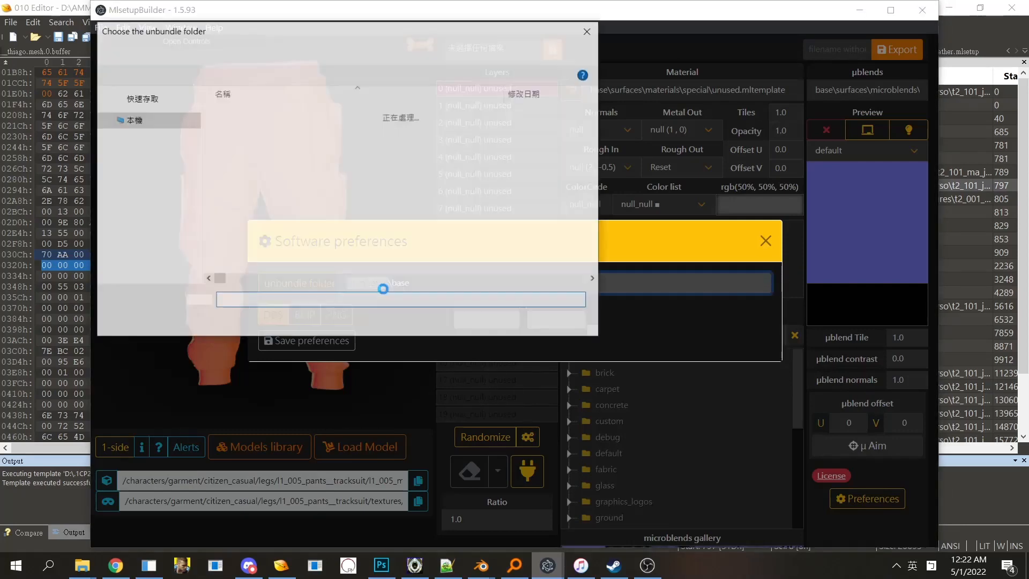
pyautogui.click(587, 31)
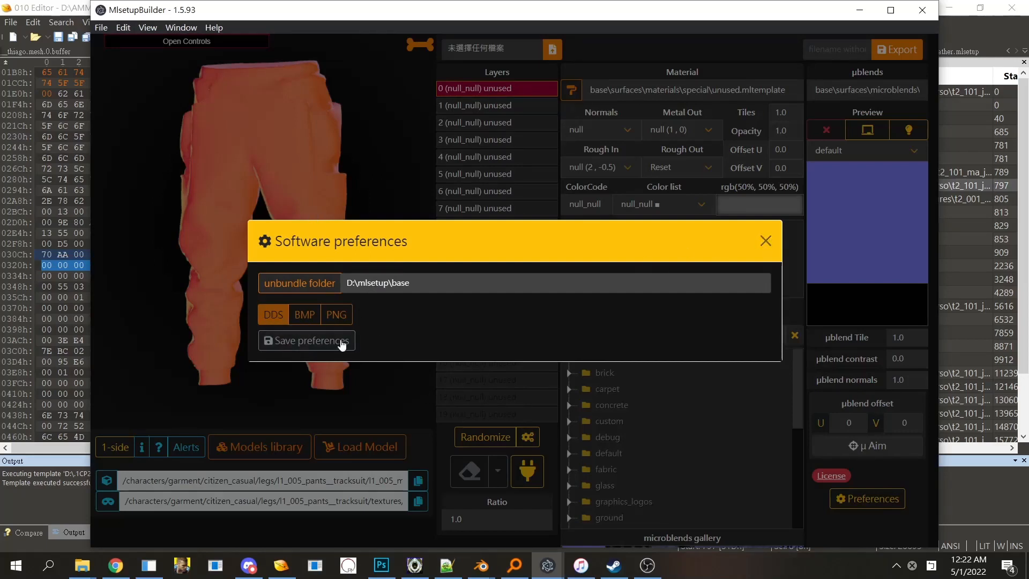
pyautogui.click(295, 341)
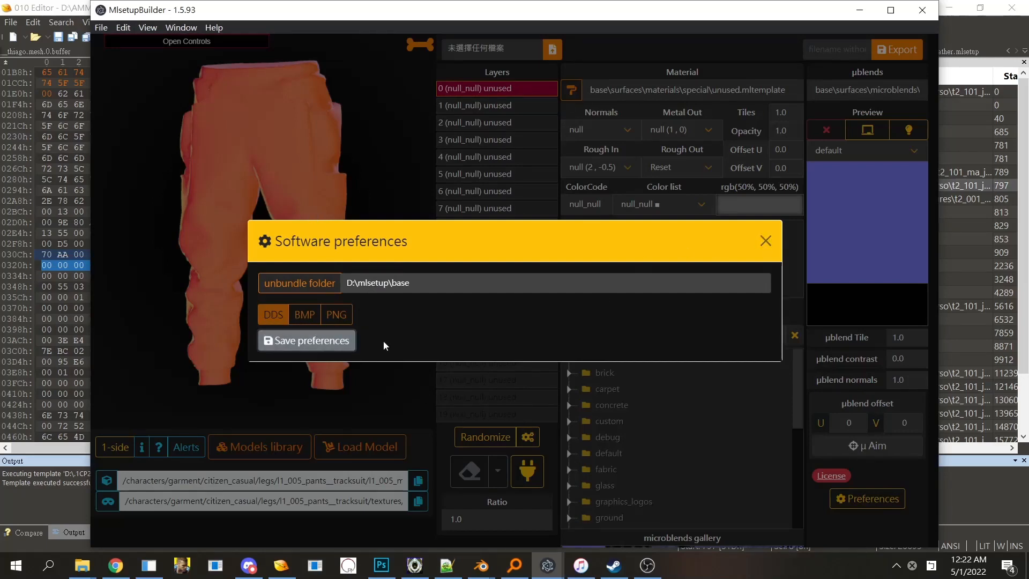
pyautogui.click(767, 241)
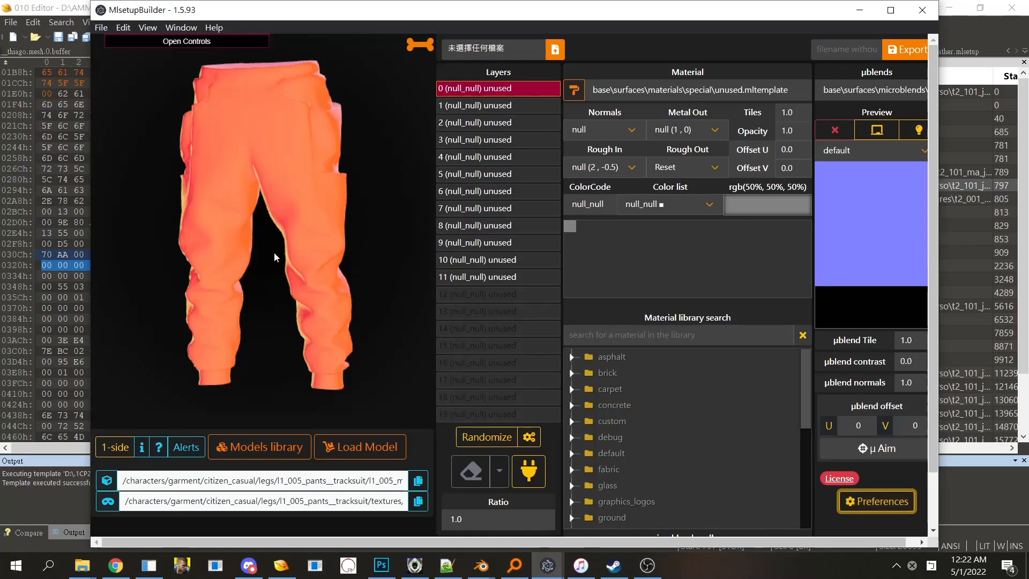
# Step: Examine which areas of the tracksuit pants layers 5, 11, 10, 9, 8 and 7 cover, ending on layer 8
pyautogui.moveTo(275, 253); pyautogui.dragTo(302, 281)
pyautogui.click(503, 176)
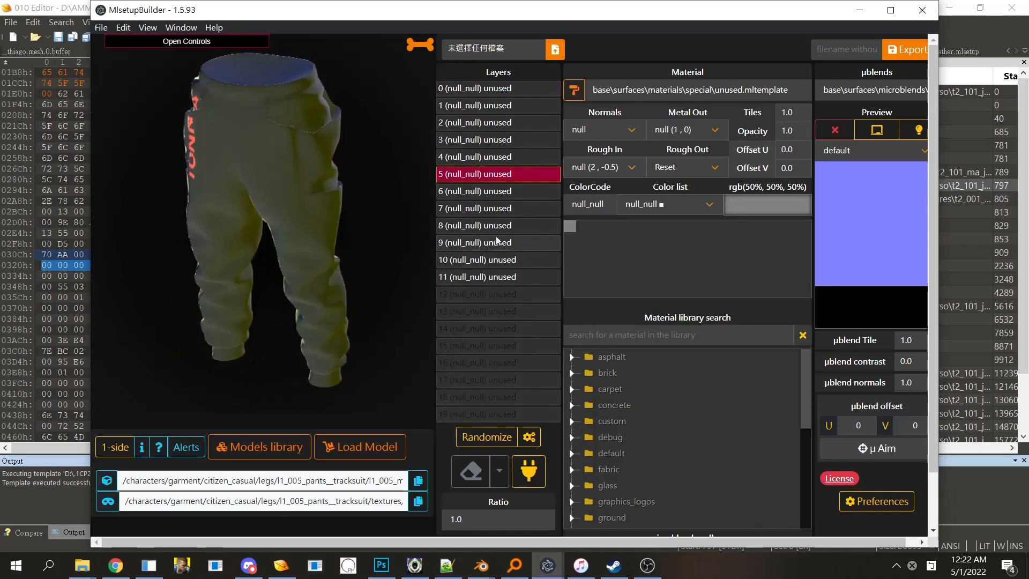
pyautogui.click(481, 277)
pyautogui.click(489, 259)
pyautogui.click(490, 240)
pyautogui.click(489, 226)
pyautogui.click(485, 208)
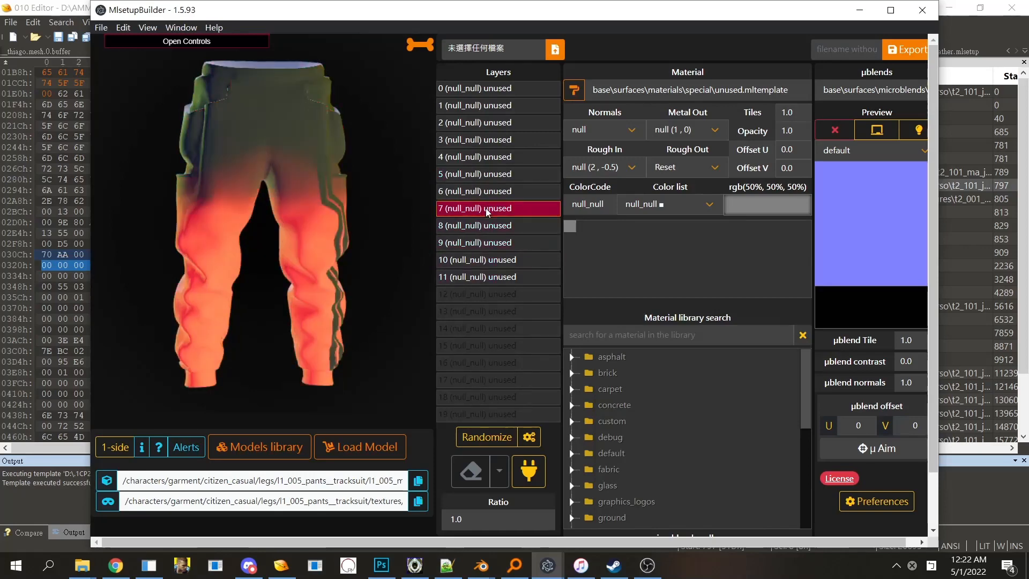
pyautogui.click(497, 229)
pyautogui.click(496, 209)
pyautogui.click(505, 225)
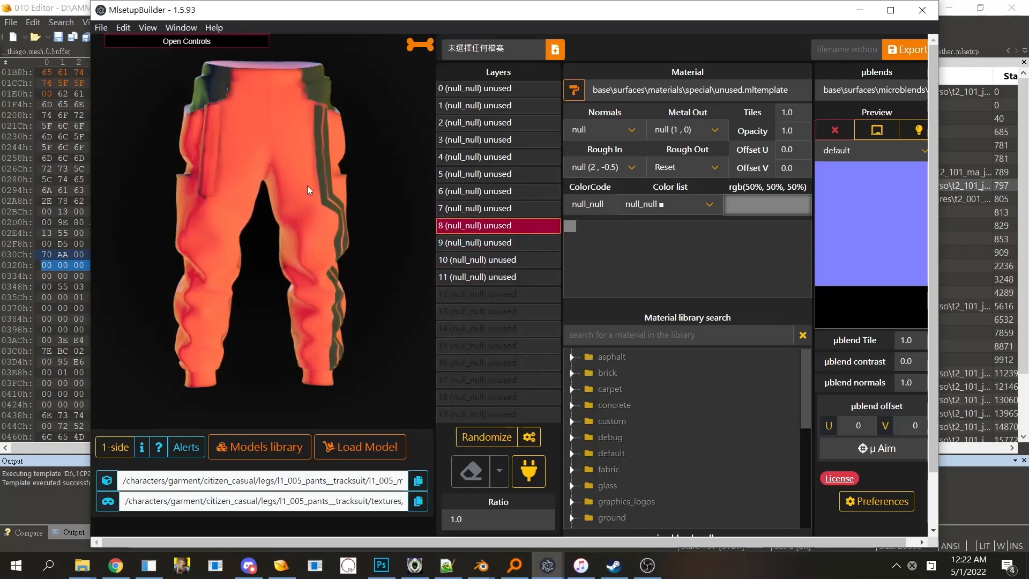
# Step: Inspect layer 8's coverage on the pants from several angles and review the unbundle folder in the software preferences
pyautogui.moveTo(307, 186); pyautogui.dragTo(262, 175)
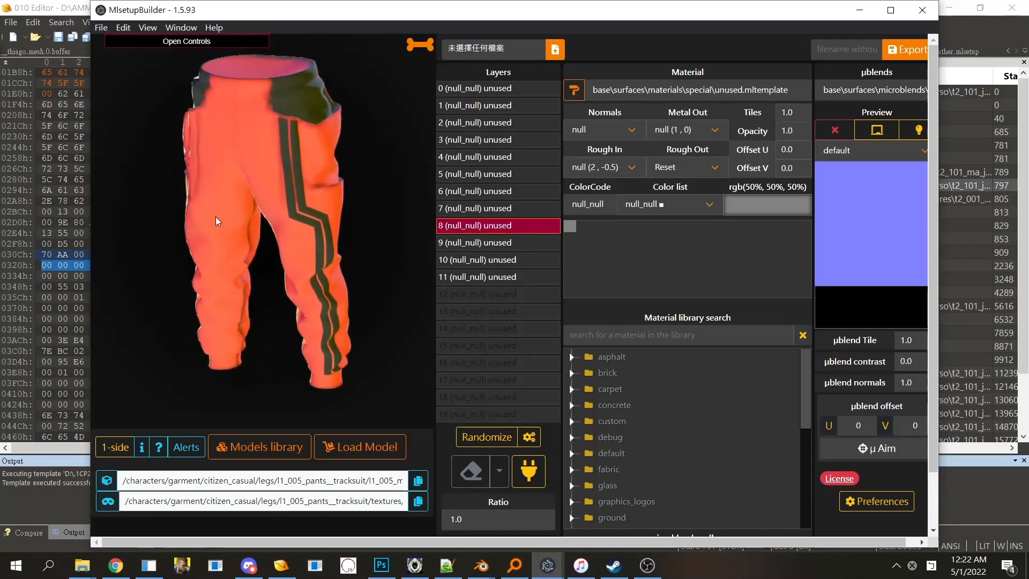
pyautogui.moveTo(216, 216); pyautogui.dragTo(375, 222)
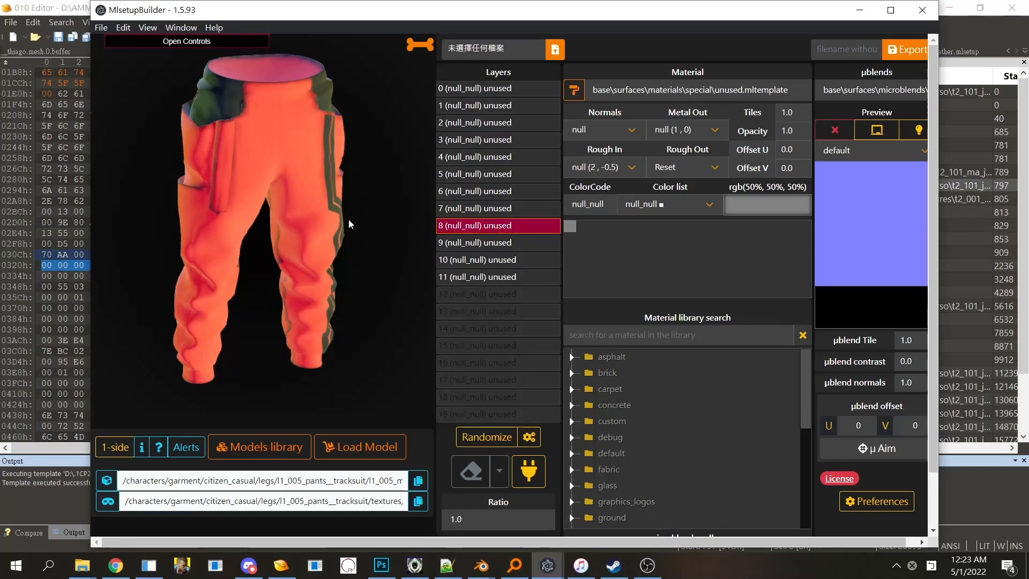
pyautogui.moveTo(349, 218); pyautogui.dragTo(329, 201)
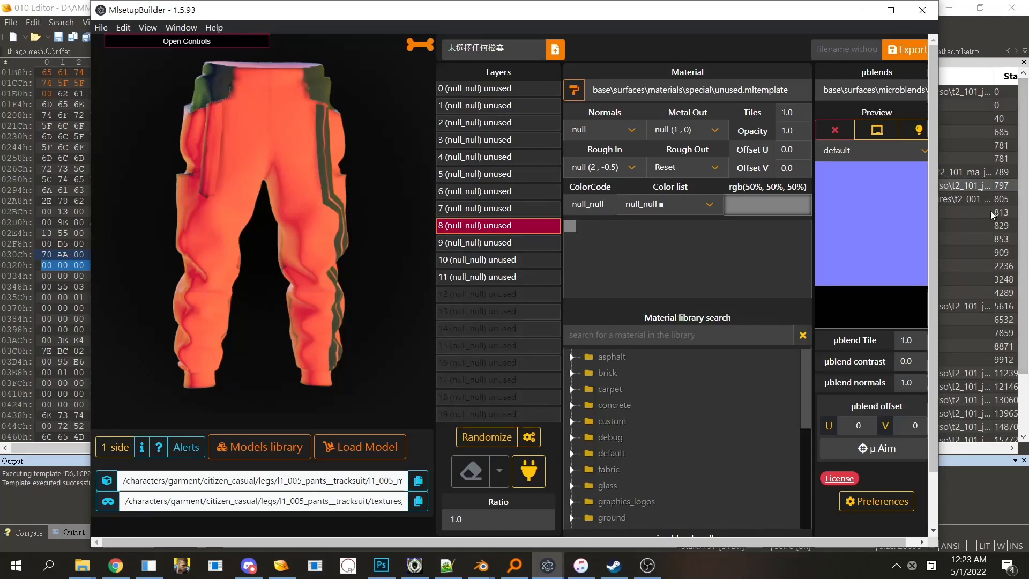
pyautogui.moveTo(211, 147); pyautogui.dragTo(228, 178)
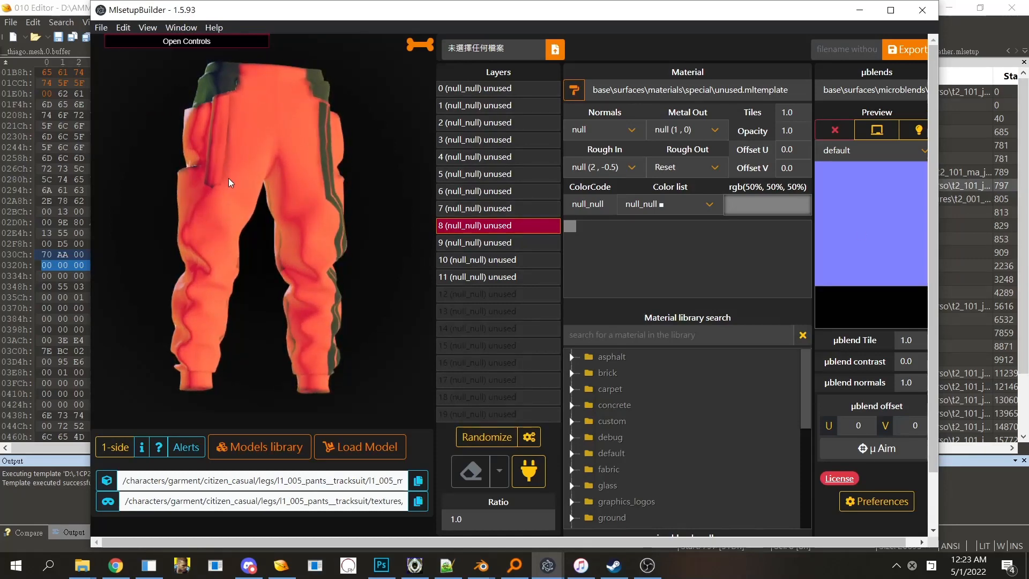
pyautogui.click(864, 509)
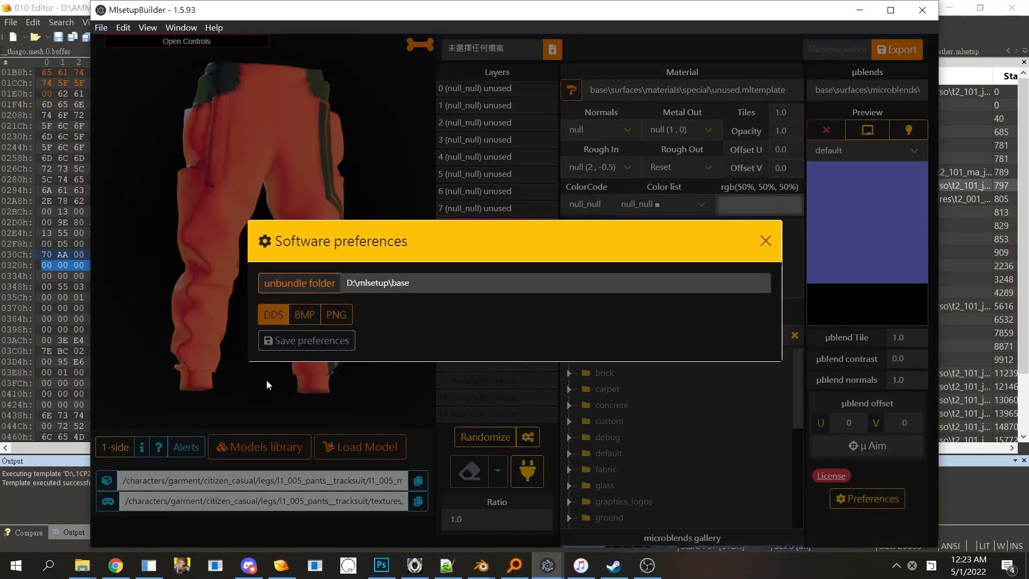
pyautogui.click(766, 242)
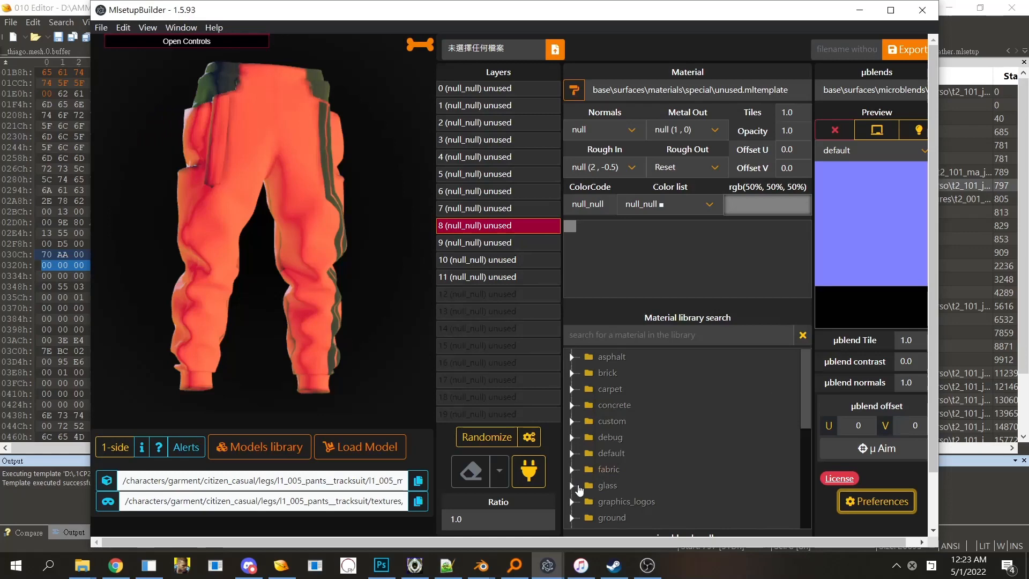
# Step: Switch to 010 Editor and examine the mlmask path in CR2WImport[2] of the long coat's CMaterialInstance[0]
pyautogui.click(1020, 271)
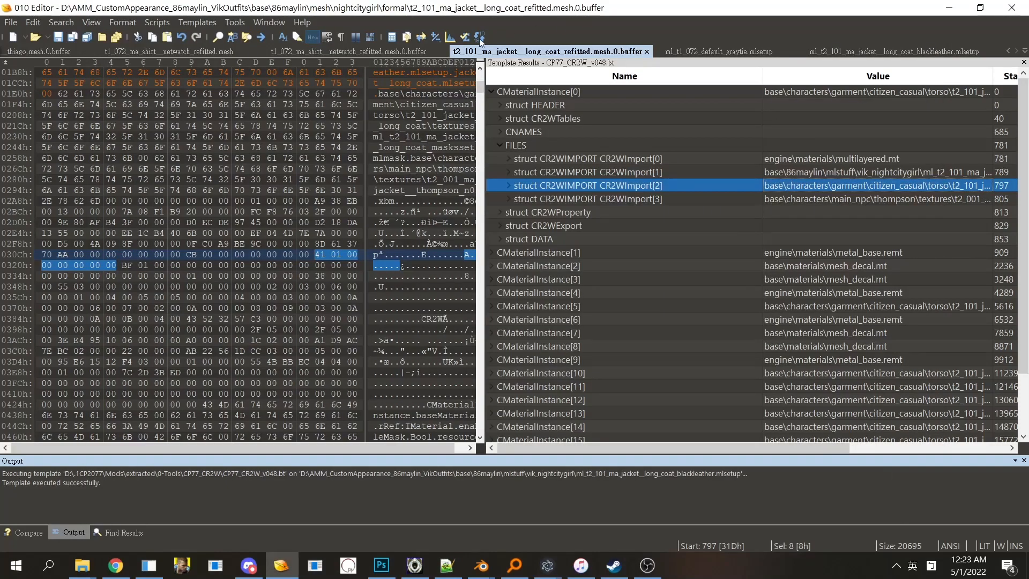
pyautogui.click(953, 185)
pyautogui.doubleClick(952, 196)
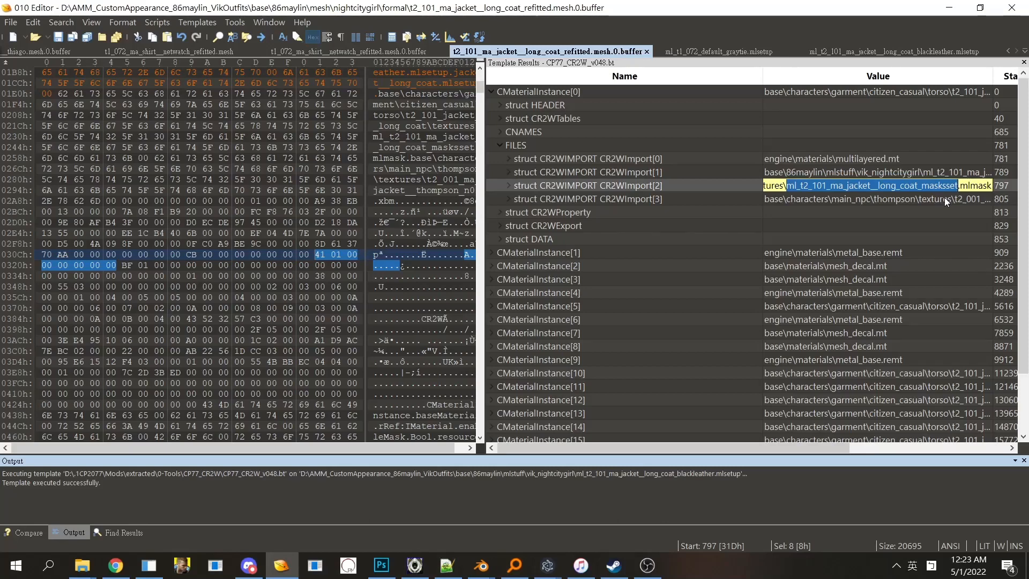
pyautogui.click(946, 200)
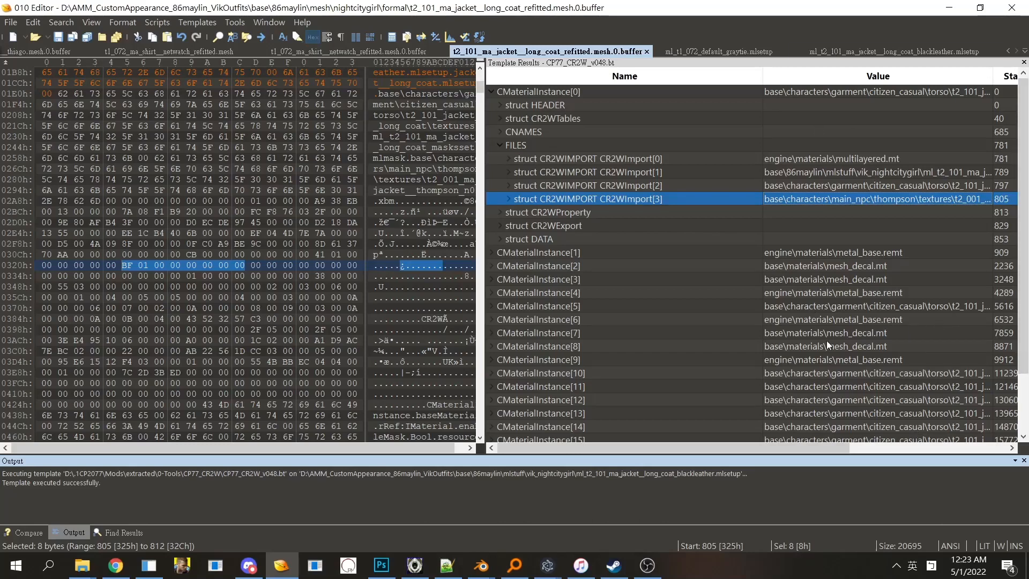
pyautogui.doubleClick(949, 187)
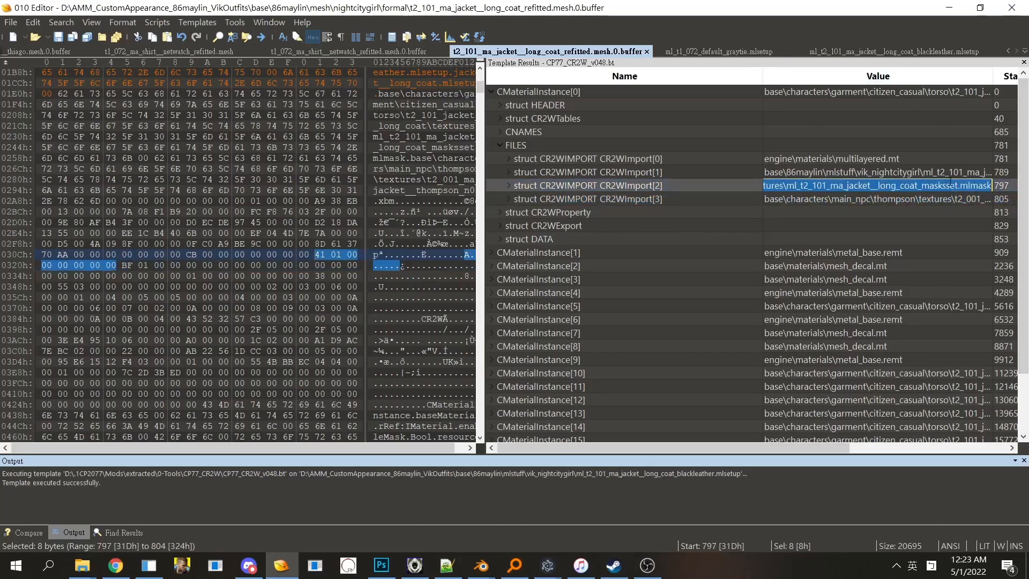
pyautogui.doubleClick(946, 187)
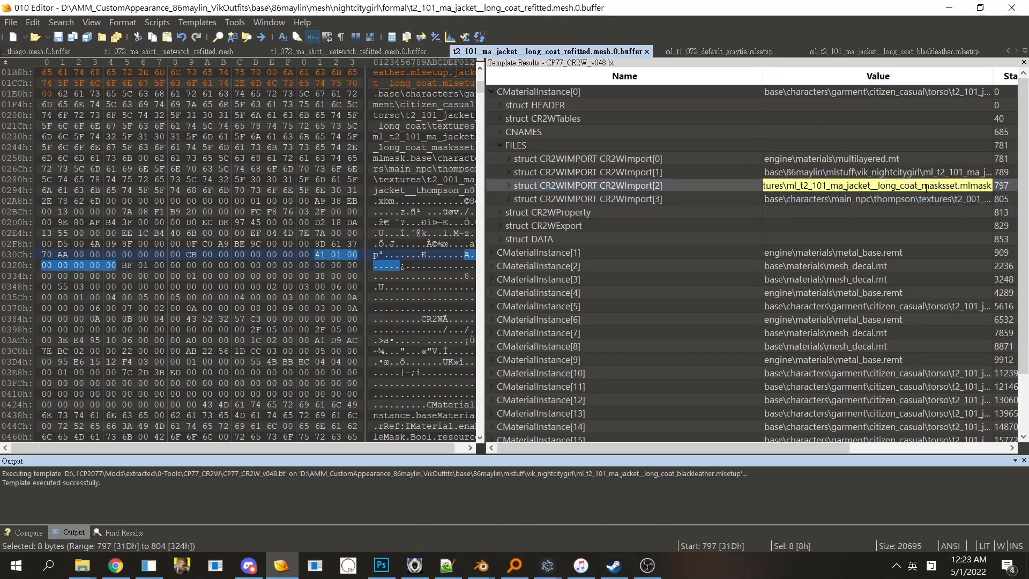
pyautogui.click(965, 228)
# Step: Expand the FILES of CMaterialInstance[5] and compare its mlmask path with the one in CMaterialInstance[0]
pyautogui.click(696, 311)
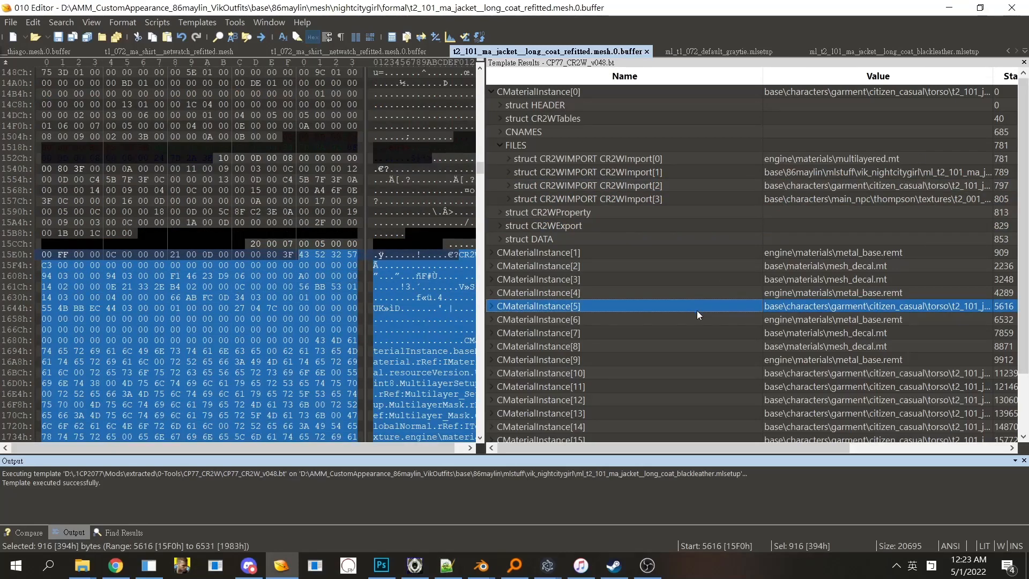
pyautogui.doubleClick(699, 314)
pyautogui.doubleClick(707, 358)
pyautogui.doubleClick(933, 399)
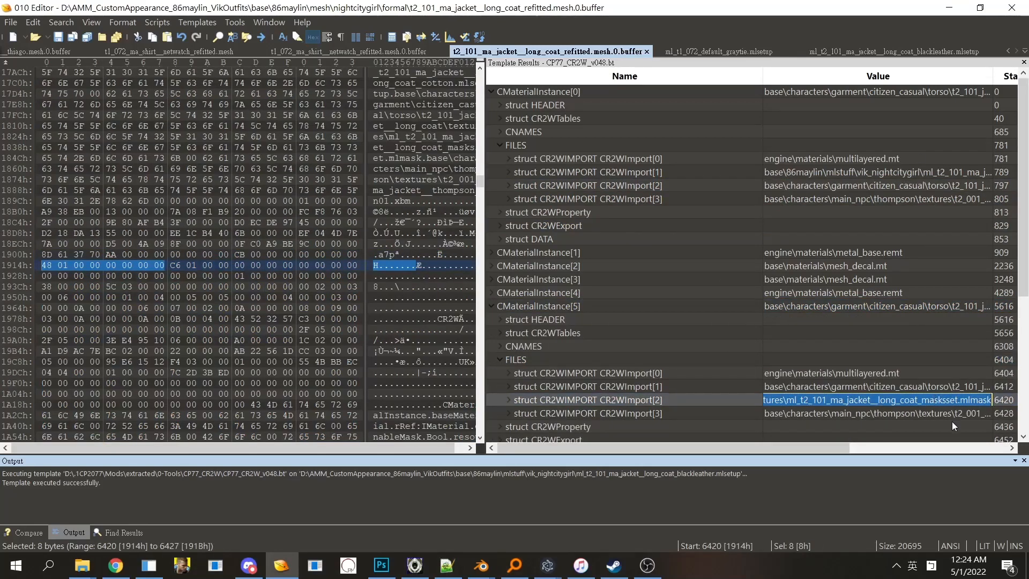
pyautogui.doubleClick(905, 188)
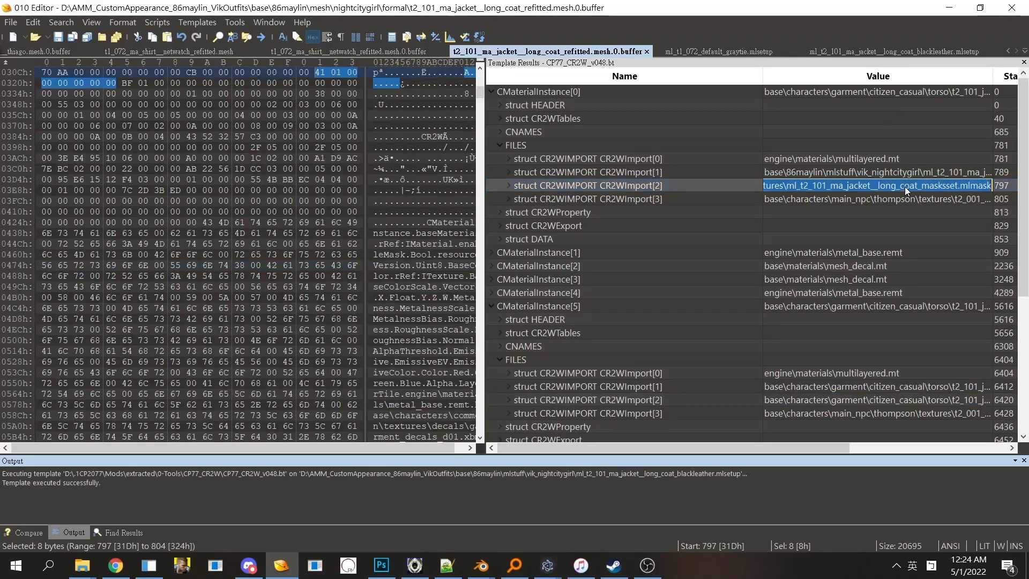
pyautogui.click(933, 213)
pyautogui.click(930, 187)
pyautogui.doubleClick(930, 188)
# Step: Switch to Everything, search for ml_t2_101_ma_jacket__long_coat_masksset, and select the 1.3 extraction's masksset_0.dds
pyautogui.click(523, 559)
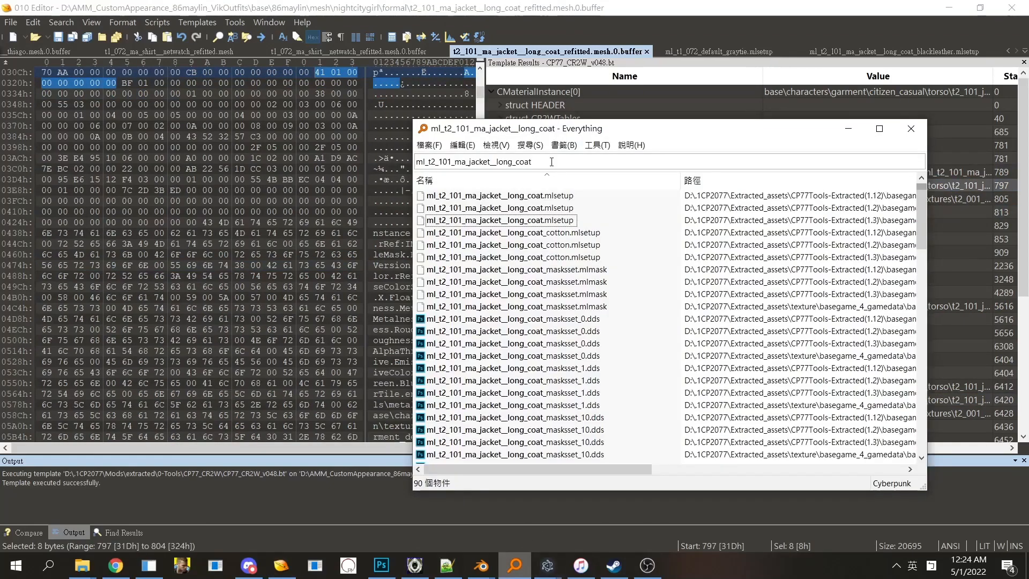
pyautogui.write('_maskset')
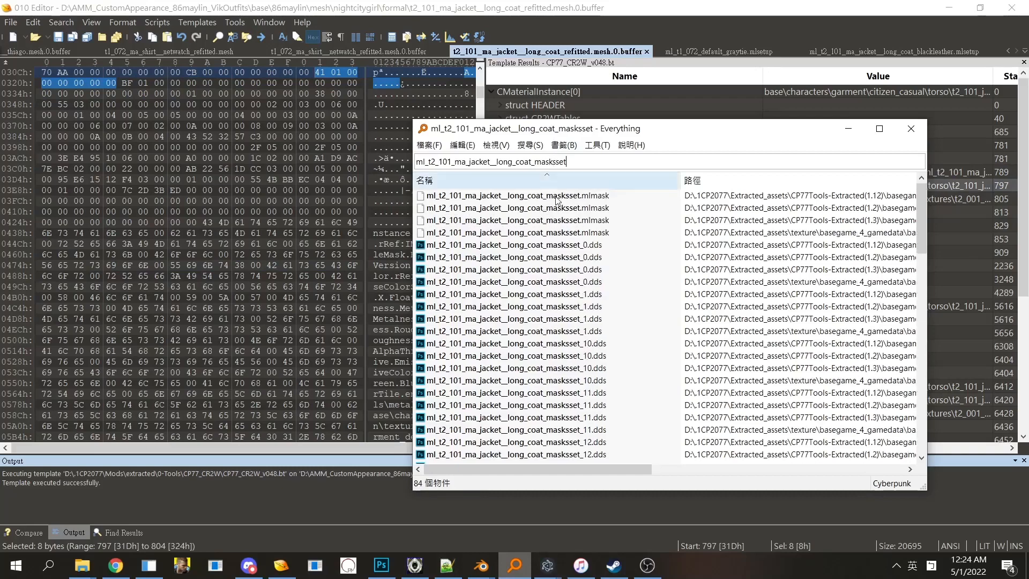
pyautogui.click(572, 274)
pyautogui.click(590, 221)
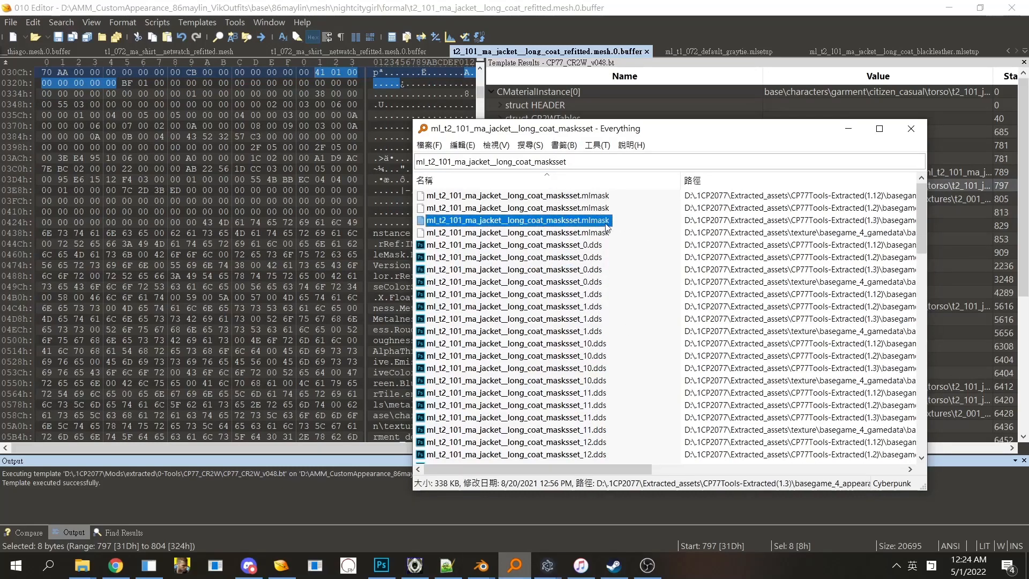
pyautogui.click(572, 270)
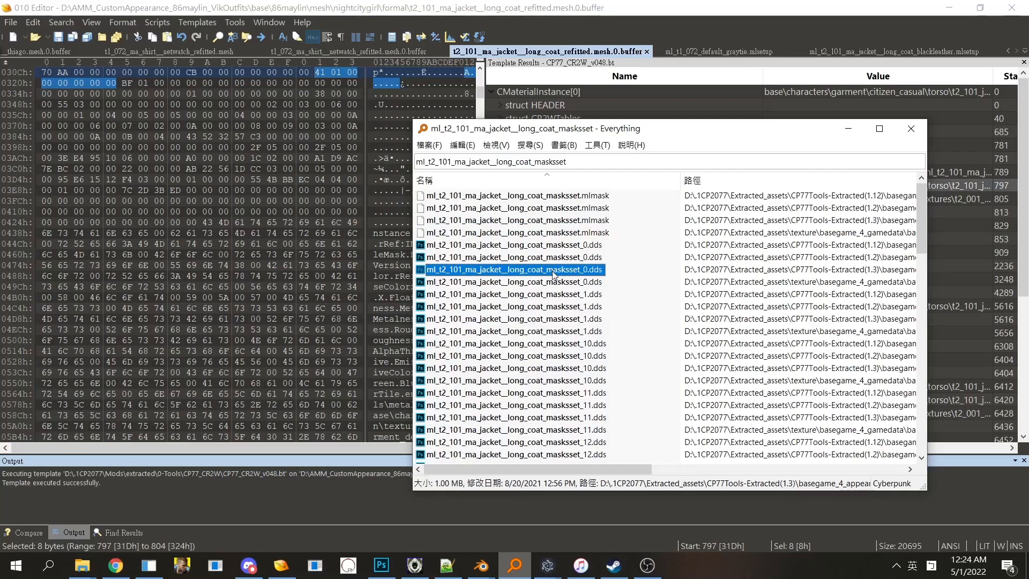
pyautogui.click(485, 144)
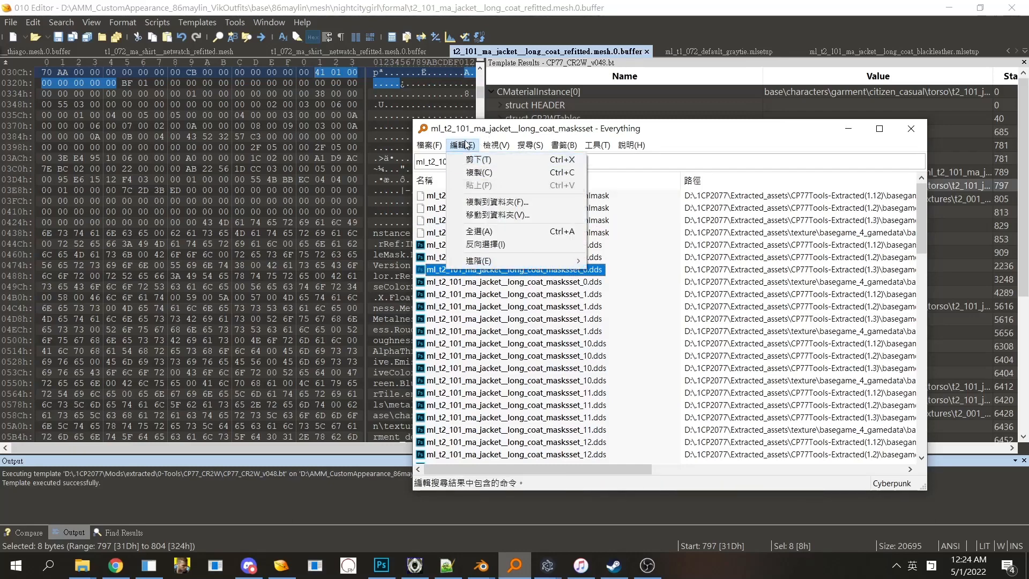
pyautogui.moveTo(464, 146)
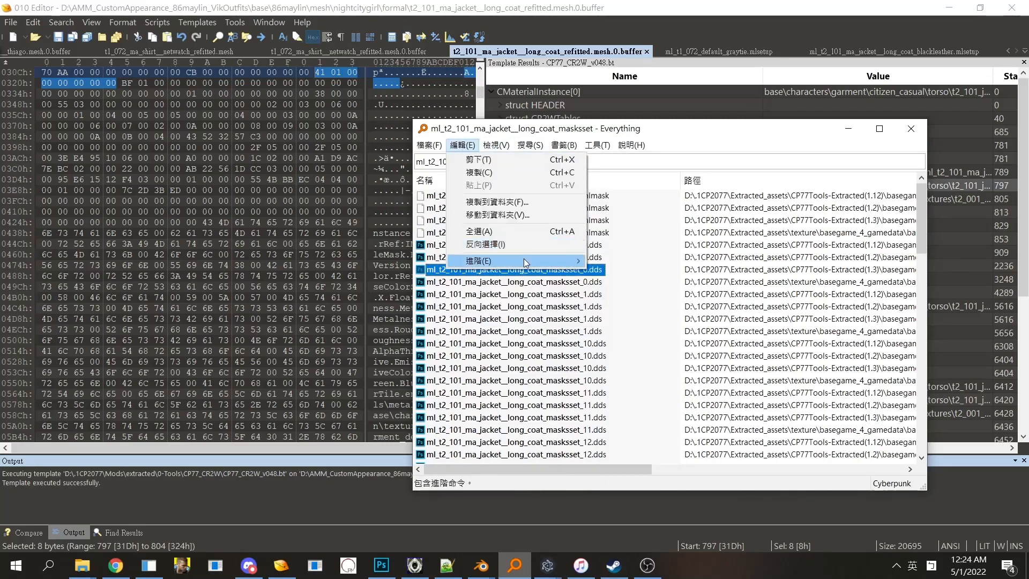
pyautogui.moveTo(526, 261)
pyautogui.click(668, 328)
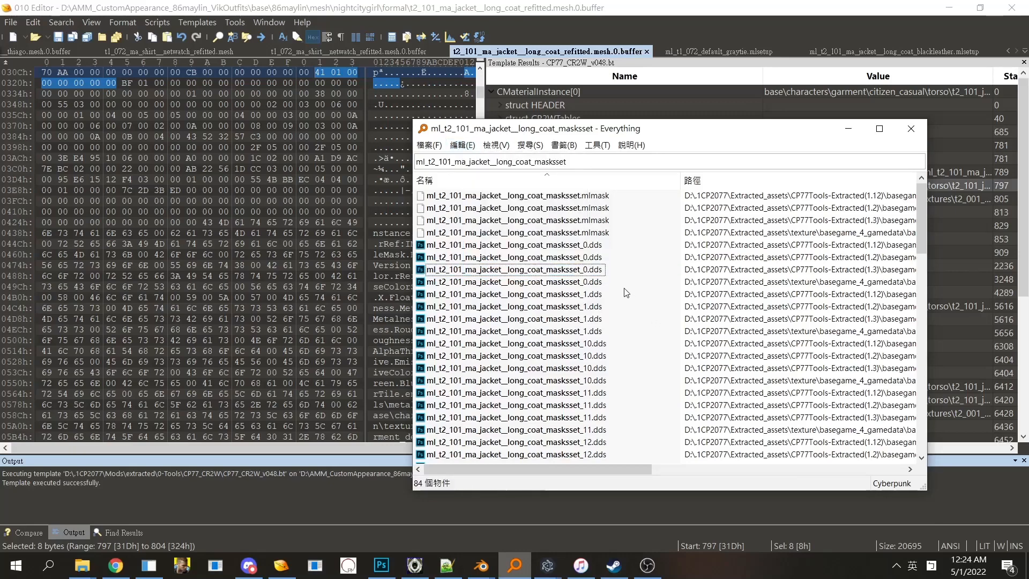
pyautogui.click(600, 272)
pyautogui.click(464, 147)
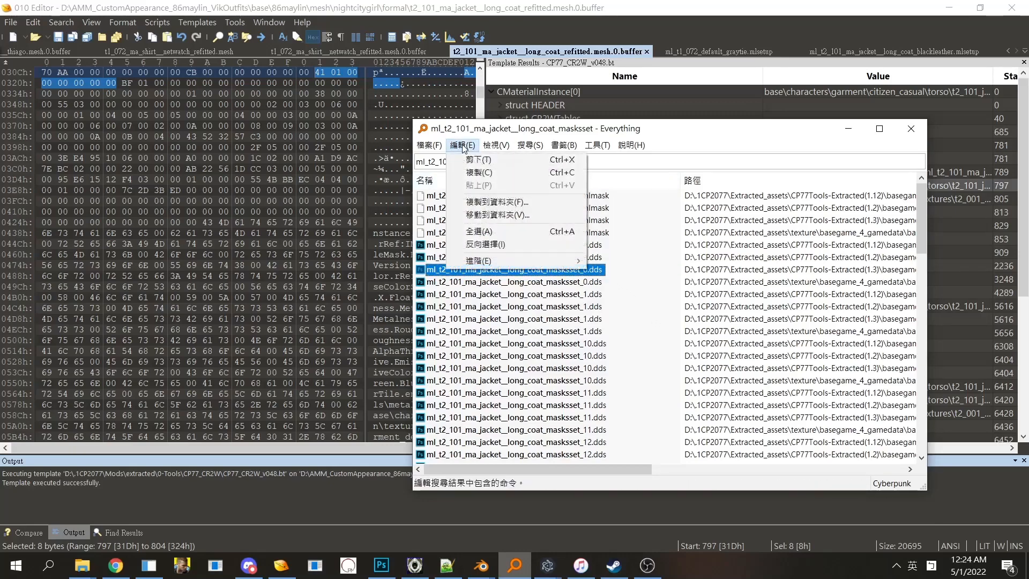
pyautogui.moveTo(553, 262)
pyautogui.click(563, 283)
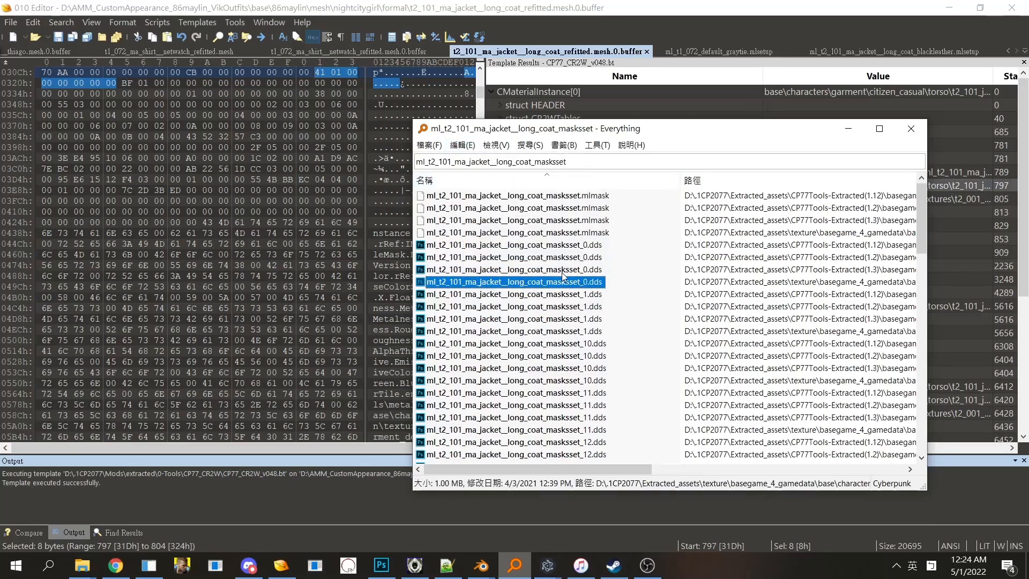
# Step: Open the folder containing the 1.3 extraction's ml_t2_101_ma_jacket__long_coat_masksset_0.dds and reposition the folder window
pyautogui.click(563, 272)
pyautogui.rightClick(591, 273)
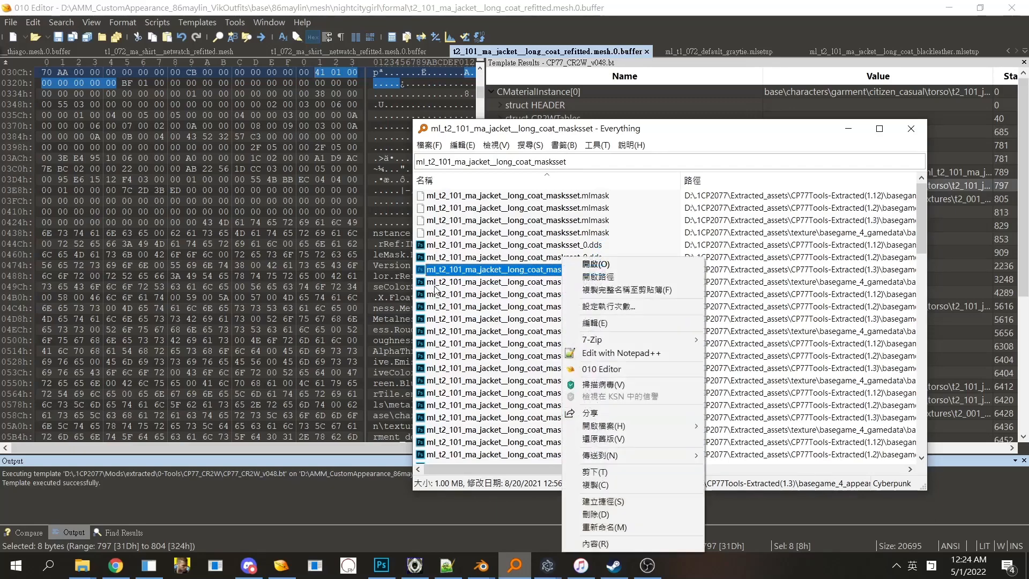
pyautogui.click(600, 280)
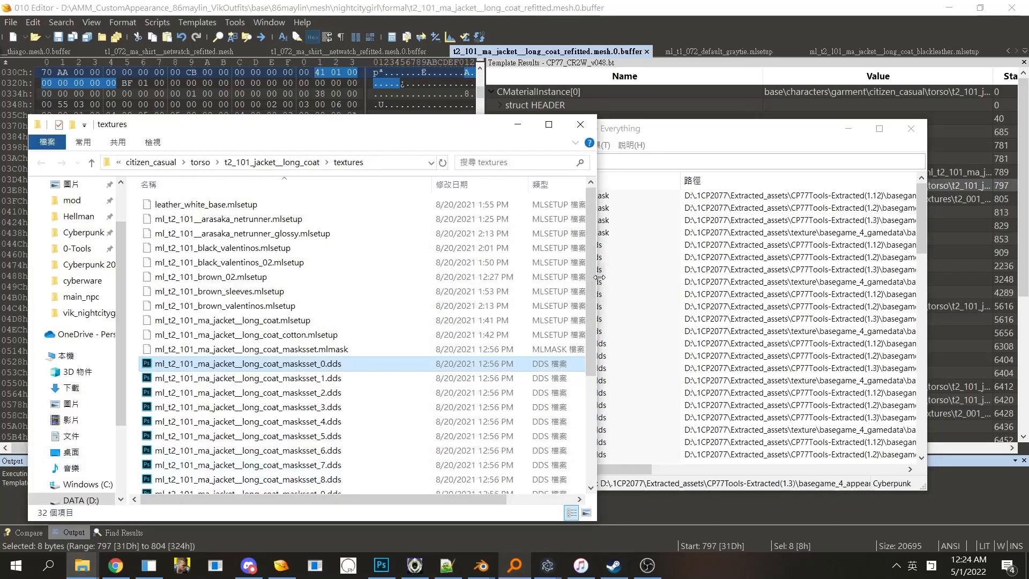
pyautogui.moveTo(331, 134); pyautogui.dragTo(315, 101)
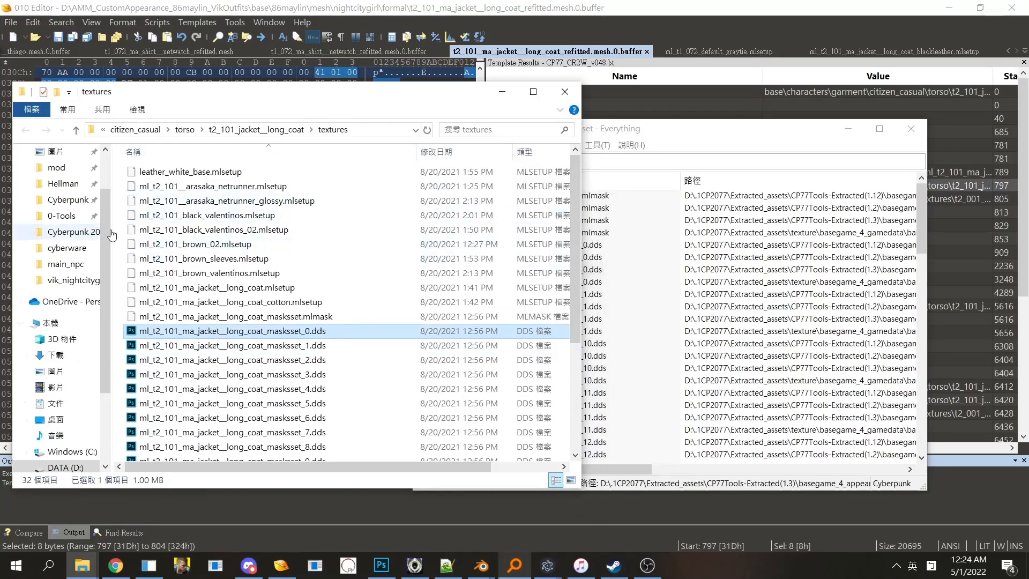
# Step: In Everything, copy the 1.3 extraction's masksset_0.dds to the same base\characters\garment\citizen_casual\torso\t2_101_jacket__long_coat\textures path under D:\mlsetup
pyautogui.click(388, 129)
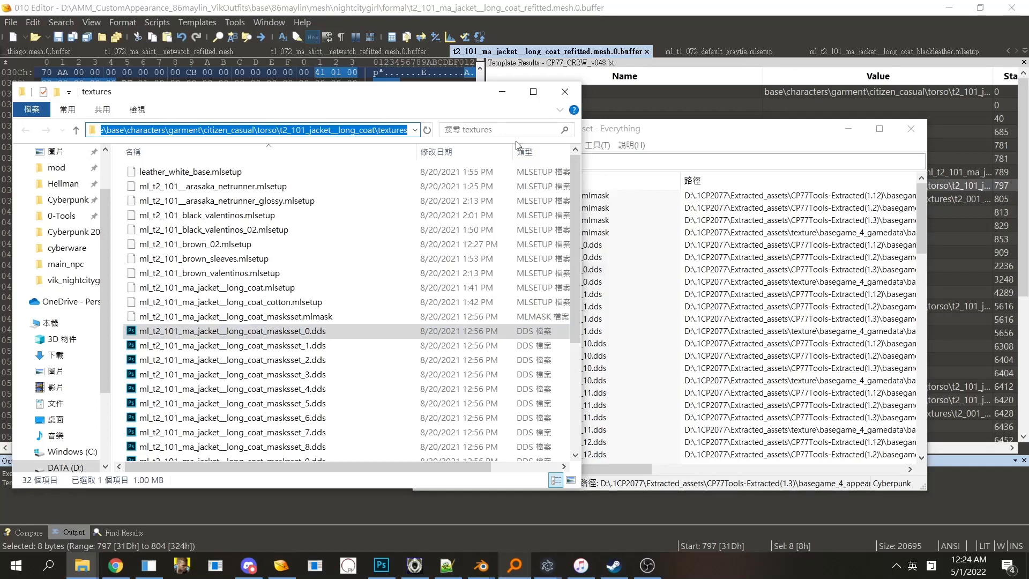
pyautogui.click(567, 97)
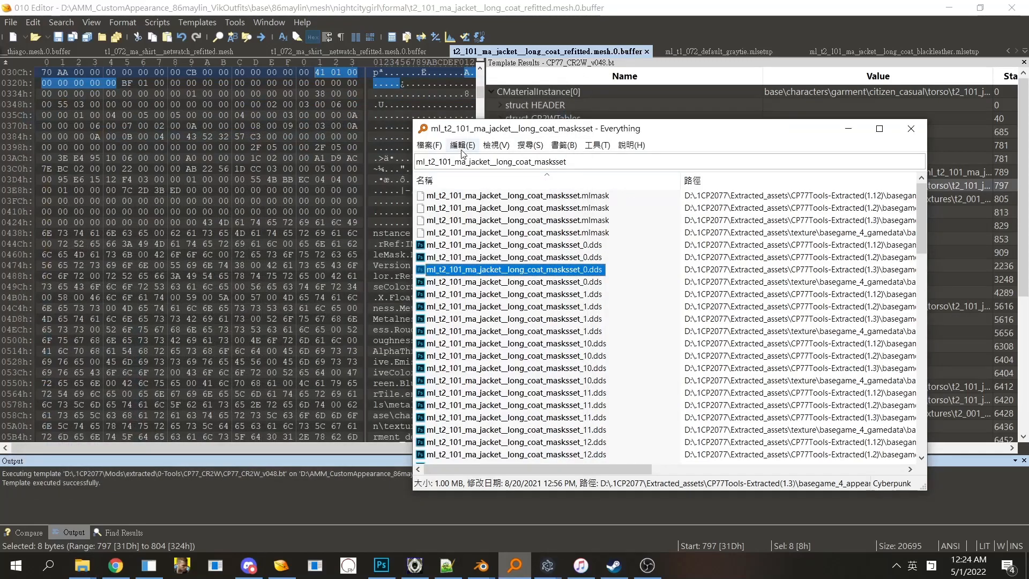
pyautogui.click(462, 145)
pyautogui.moveTo(522, 260)
pyautogui.click(621, 261)
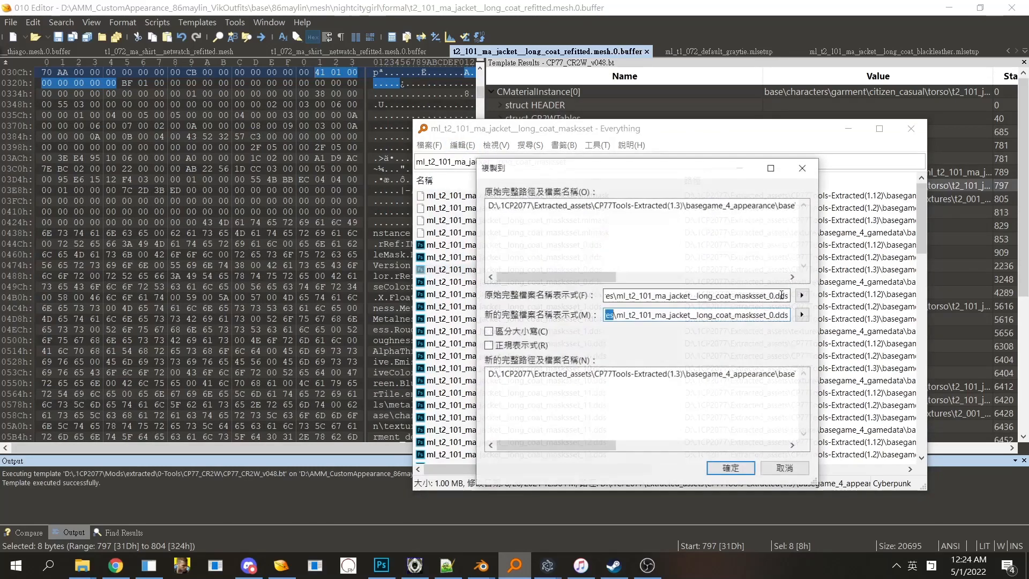
pyautogui.moveTo(760, 314); pyautogui.dragTo(645, 313)
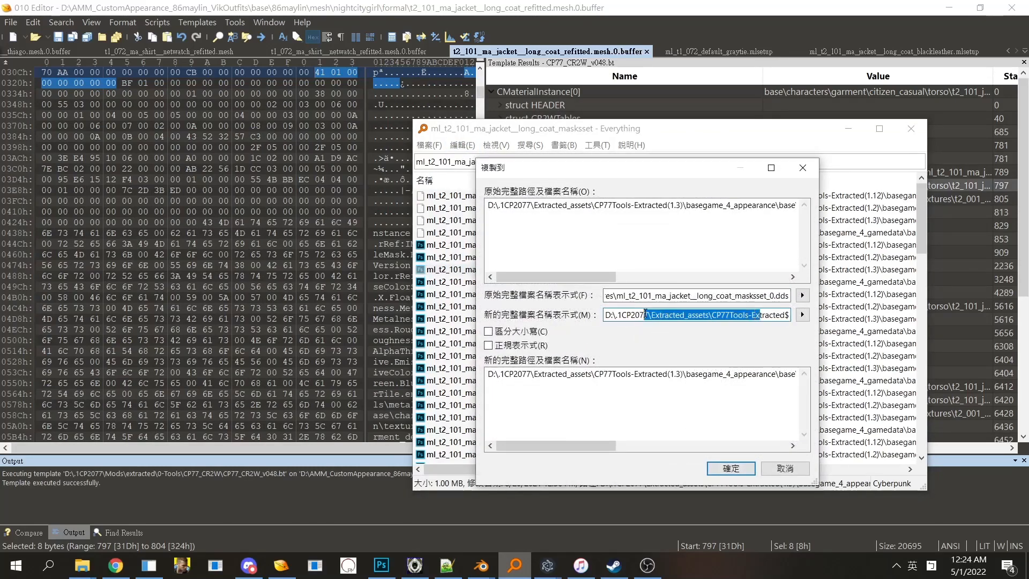
pyautogui.press('Delete')
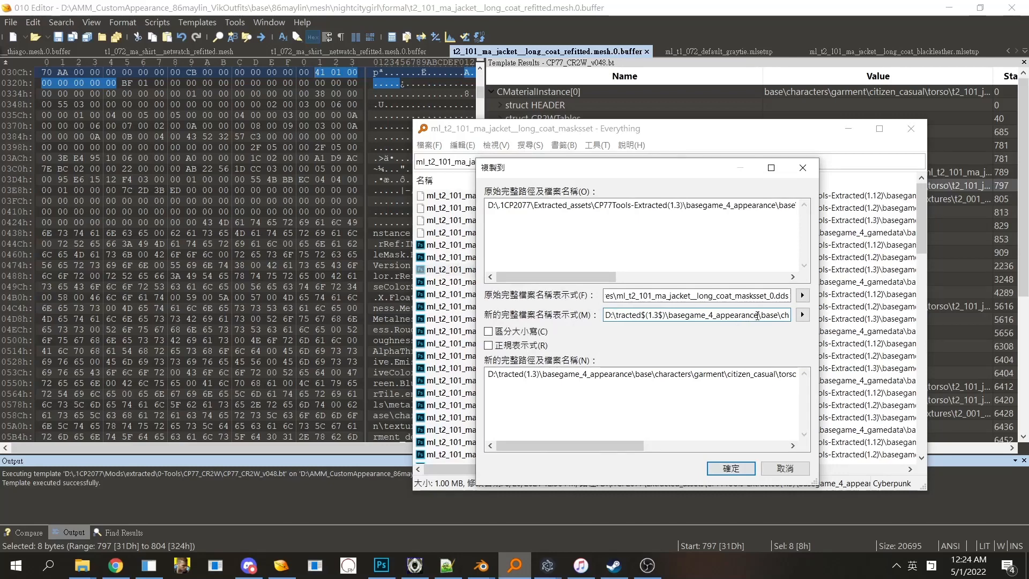
pyautogui.moveTo(759, 315); pyautogui.dragTo(617, 315)
pyautogui.write('mlsetup\\base\\characters\\garment\\citizen_casual\\')
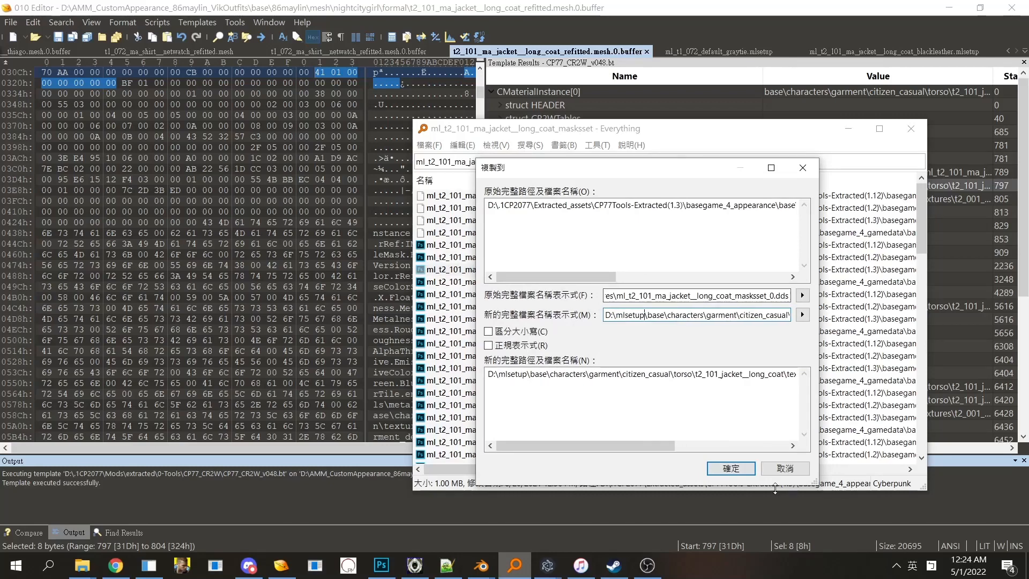
pyautogui.click(747, 469)
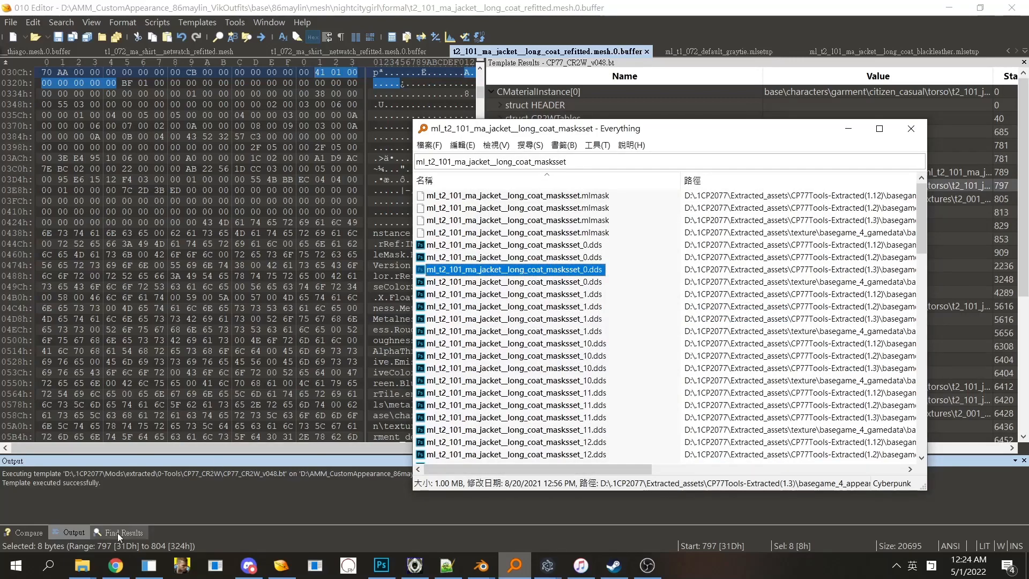
# Step: Open the folder containing the 1.3 masksset_0.dds and go from there to the matching textures folder under D:\mlsetup
pyautogui.click(82, 566)
pyautogui.click(533, 269)
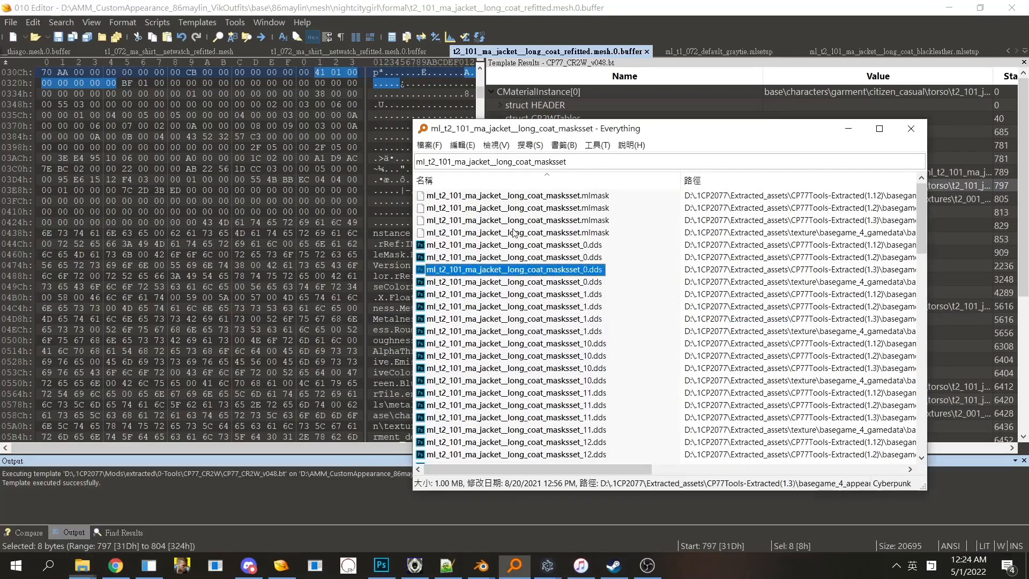
pyautogui.rightClick(530, 270)
pyautogui.click(548, 280)
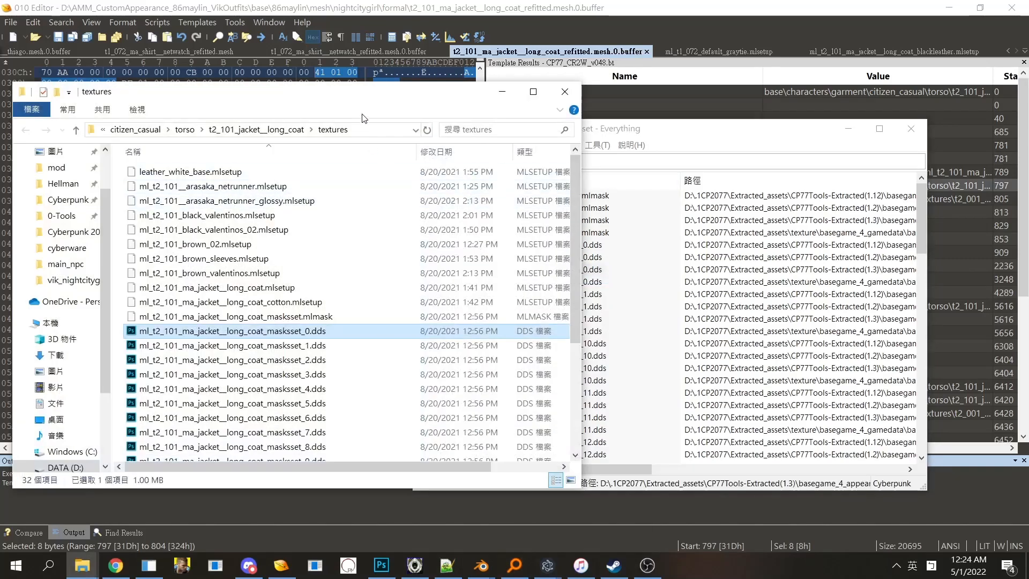
pyautogui.click(373, 133)
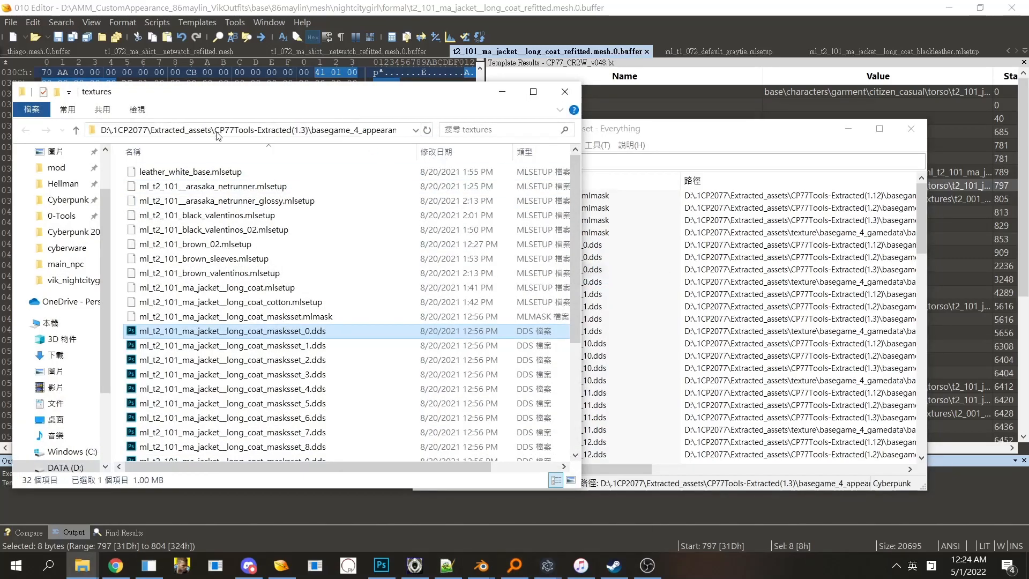
pyautogui.tripleClick(217, 133)
pyautogui.moveTo(356, 131); pyautogui.dragTo(124, 133)
pyautogui.press('BackSpace')
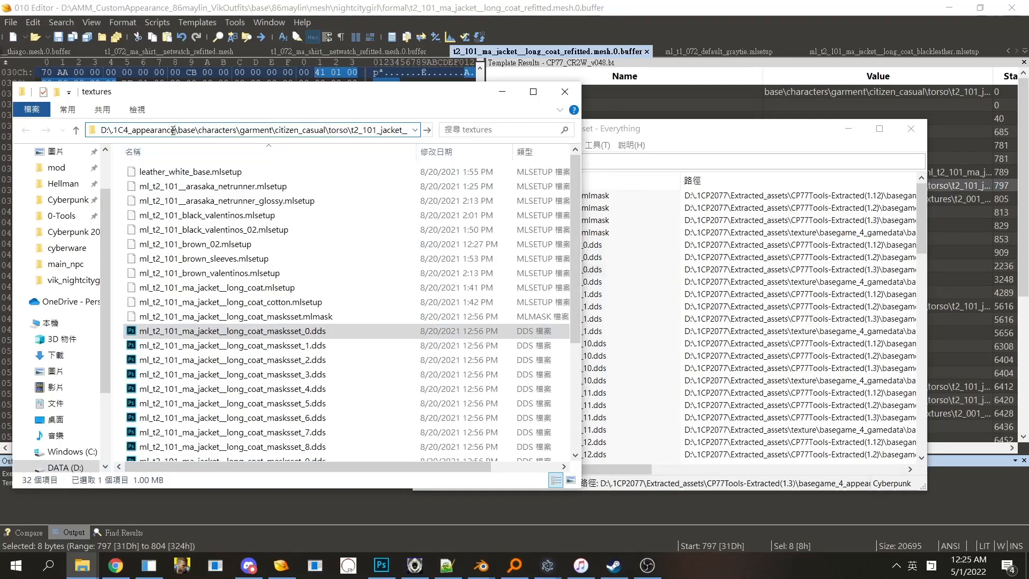
pyautogui.press('BackSpace')
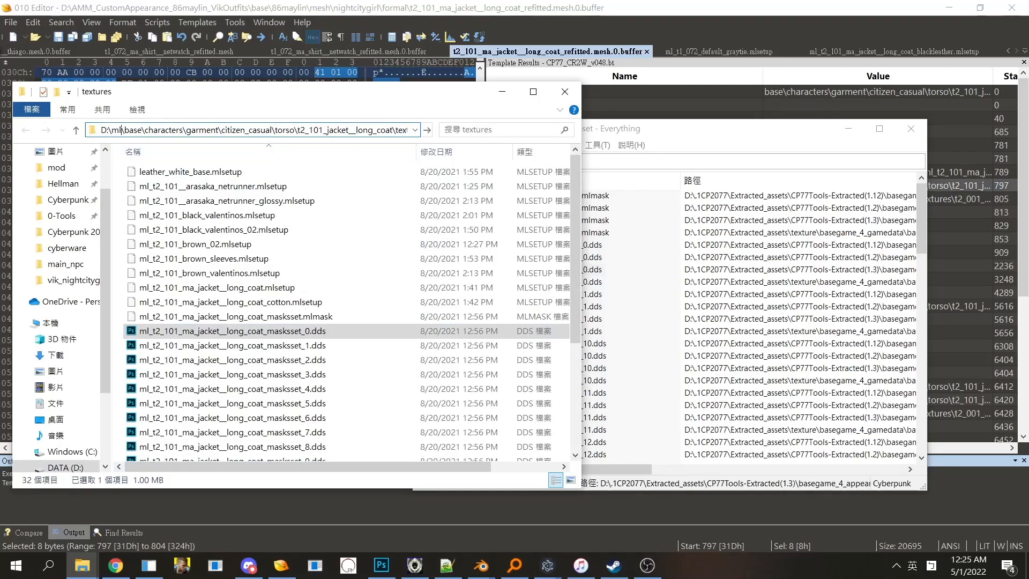
pyautogui.press('Return')
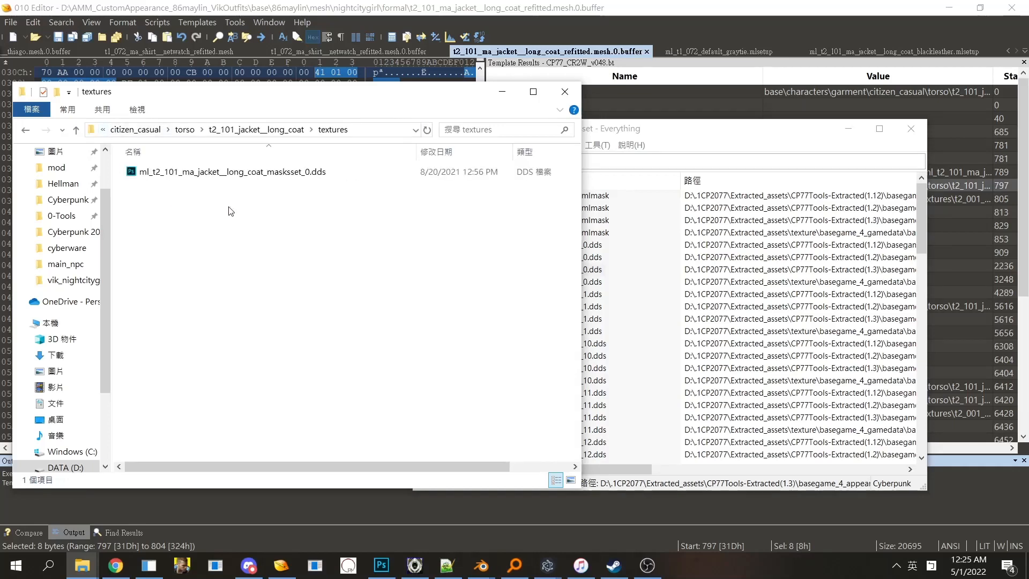
# Step: Copy ml_t2_101_ma_jacket__long_coat_masksset_1.dds through _19.dds from the 1.3 extraction into the D:\mlsetup textures folder
pyautogui.click(25, 132)
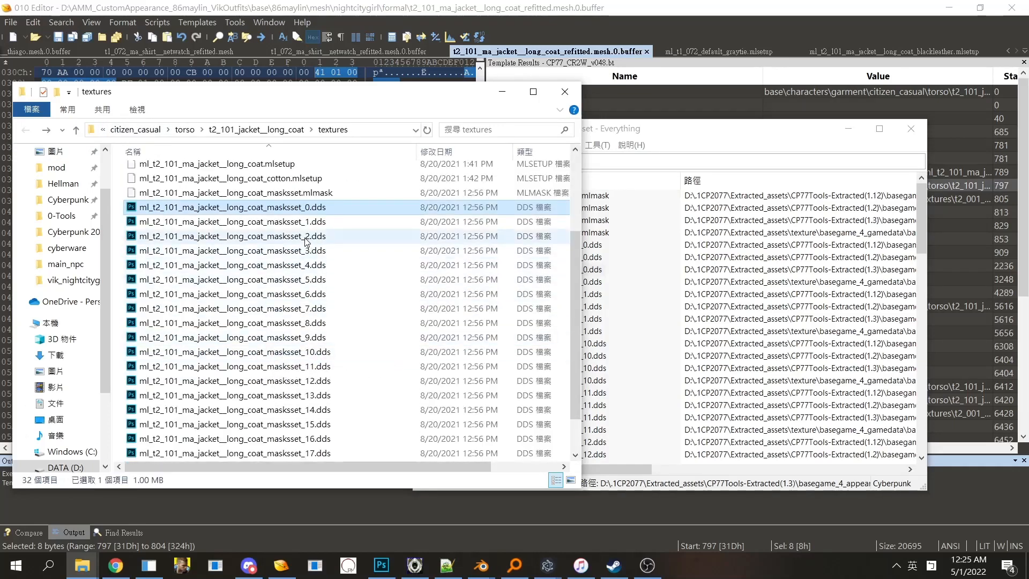
pyautogui.scroll(-1, 345, 441)
pyautogui.keyDown('shift'); pyautogui.click(343, 438); pyautogui.keyUp('shift')
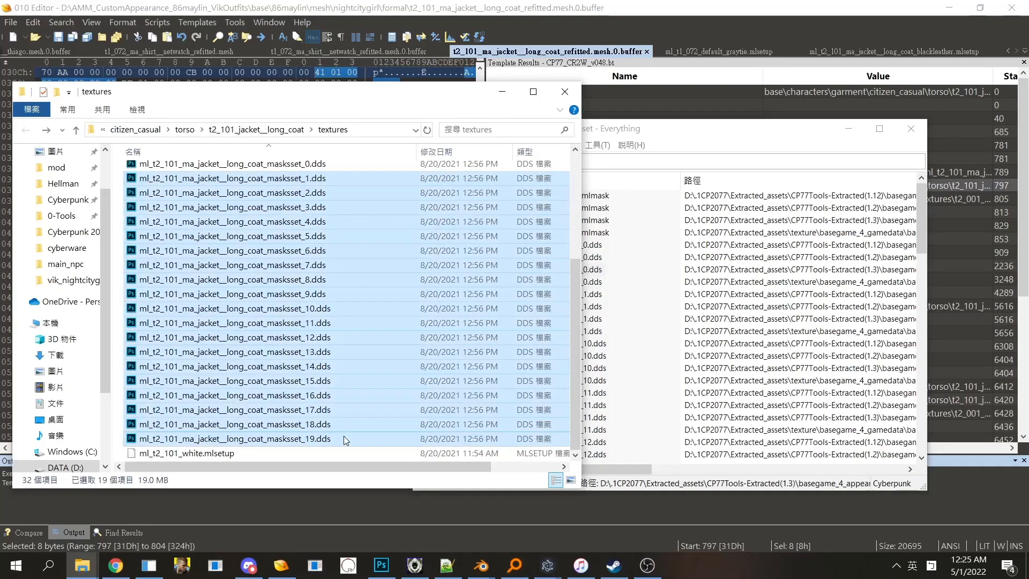
pyautogui.click(46, 129)
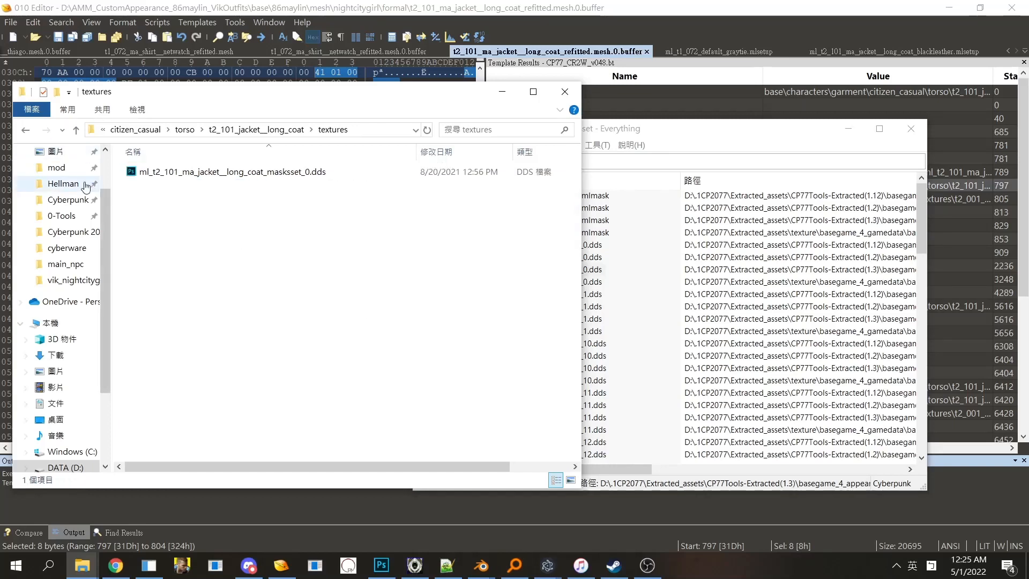
pyautogui.hotkey('ctrl', 'v')
# Step: Copy t2_101_ma_jacket__long_coat.mesh from the 1.3 extraction into D:\mlsetup\base\characters\garment\citizen_casual\torso\t2_101_jacket__long_coat
pyautogui.click(25, 130)
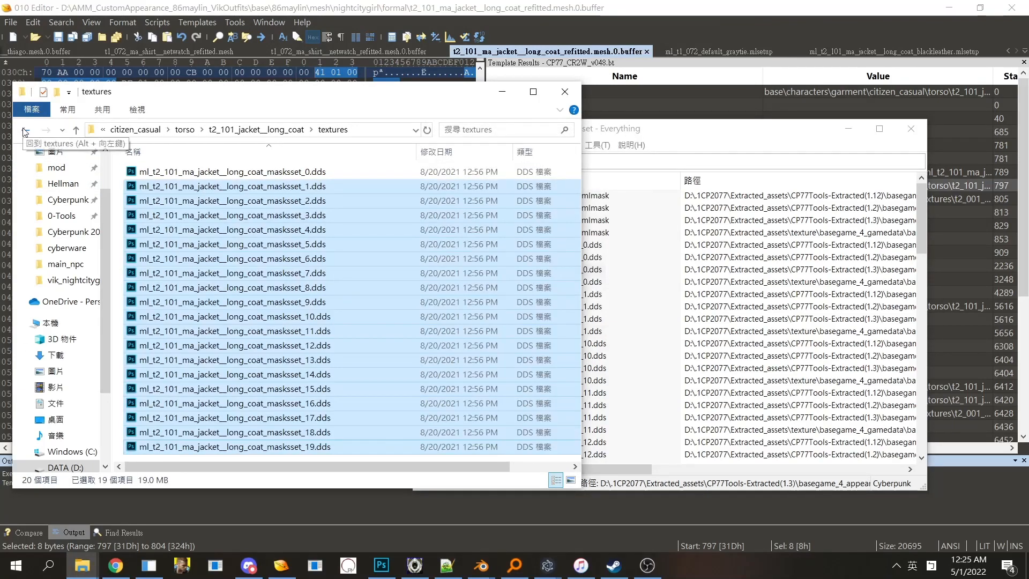
pyautogui.click(251, 133)
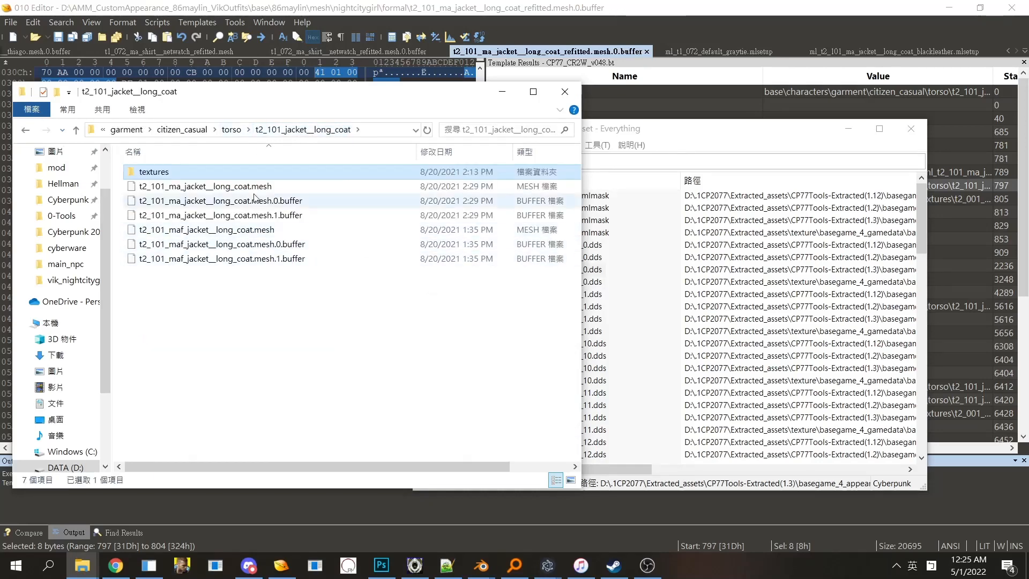
pyautogui.click(289, 186)
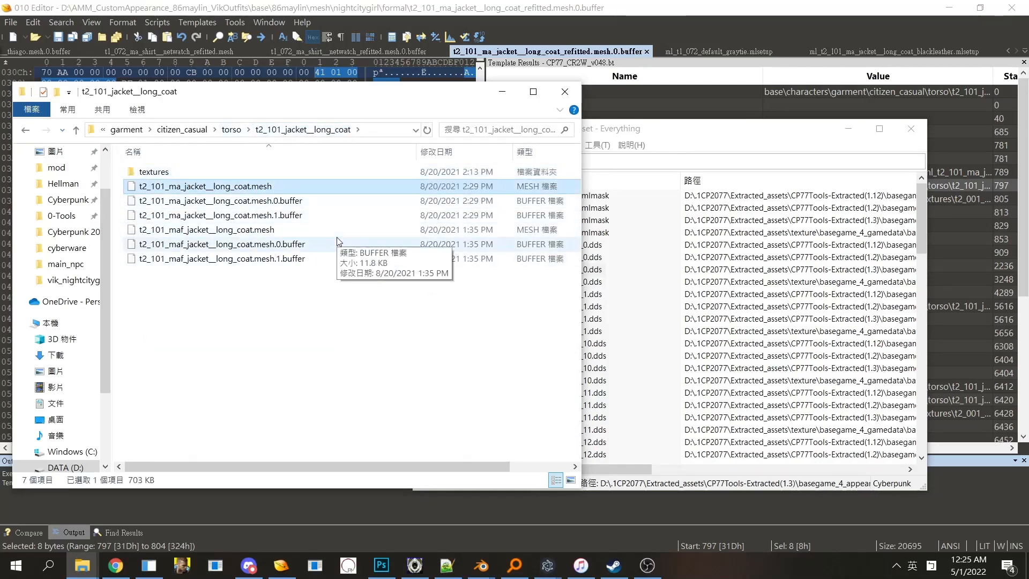
pyautogui.click(184, 130)
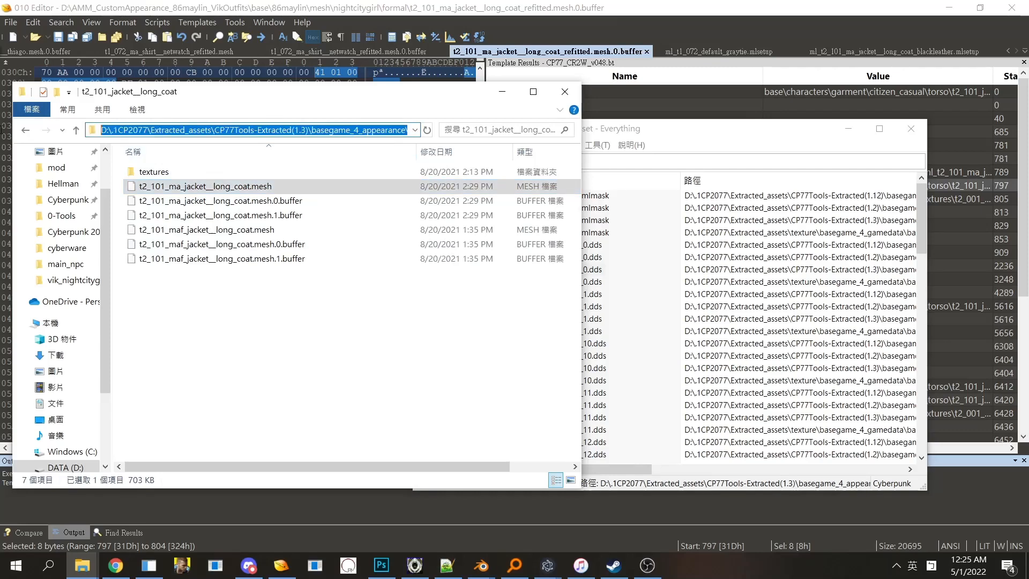
pyautogui.click(183, 130)
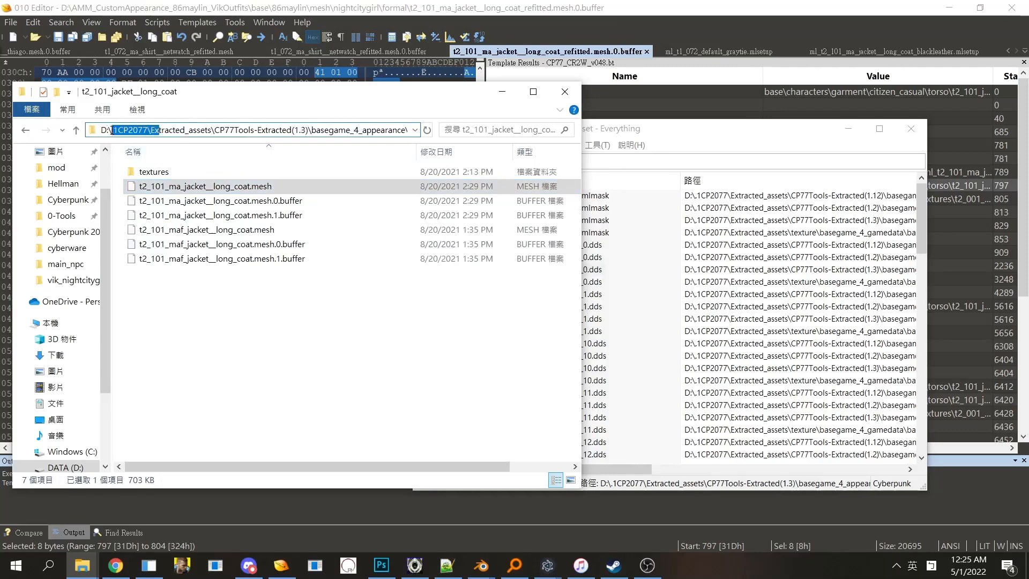
pyautogui.press('BackSpace')
pyautogui.moveTo(358, 130); pyautogui.dragTo(99, 130)
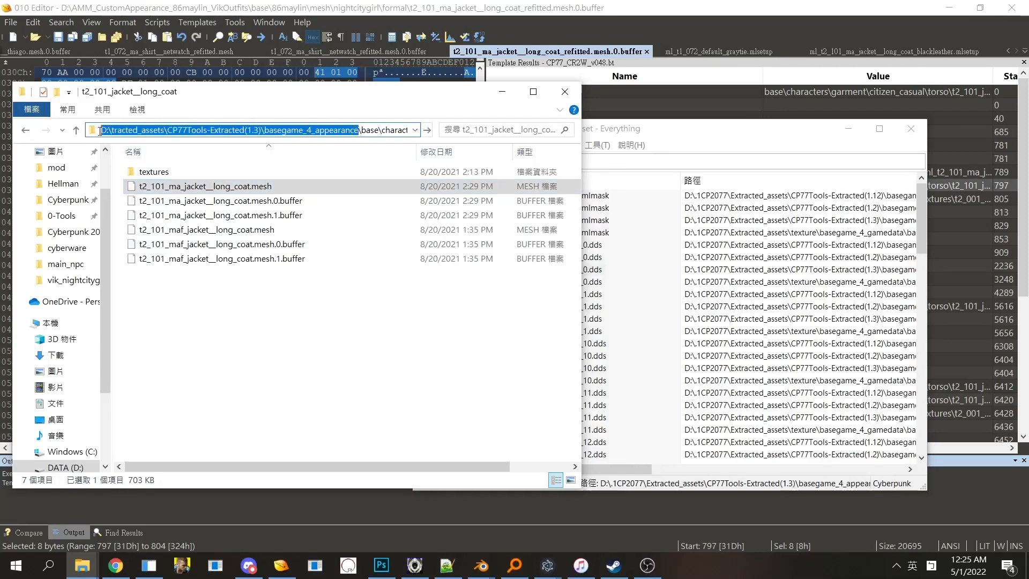
pyautogui.press('BackSpace')
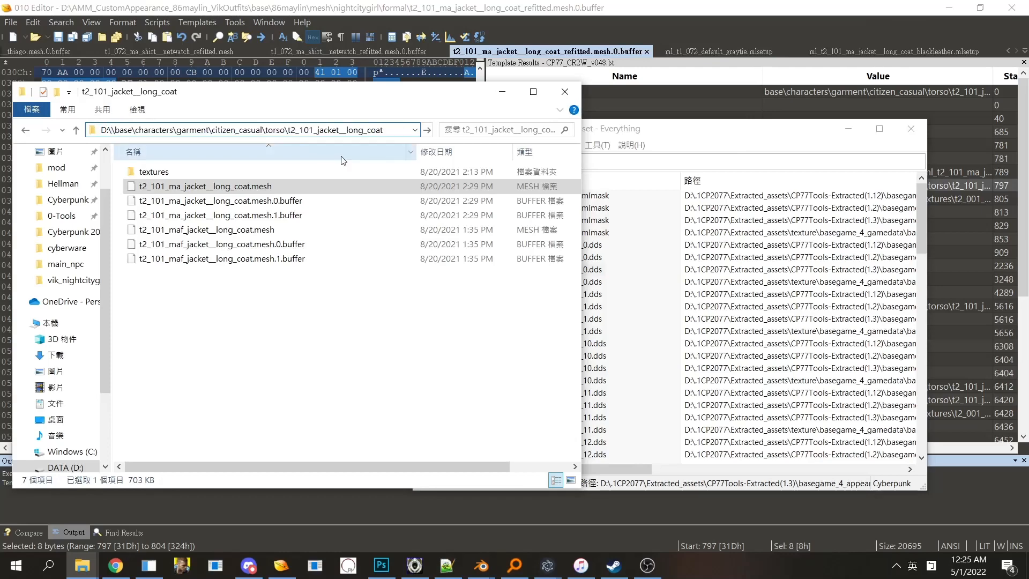
pyautogui.write('ml')
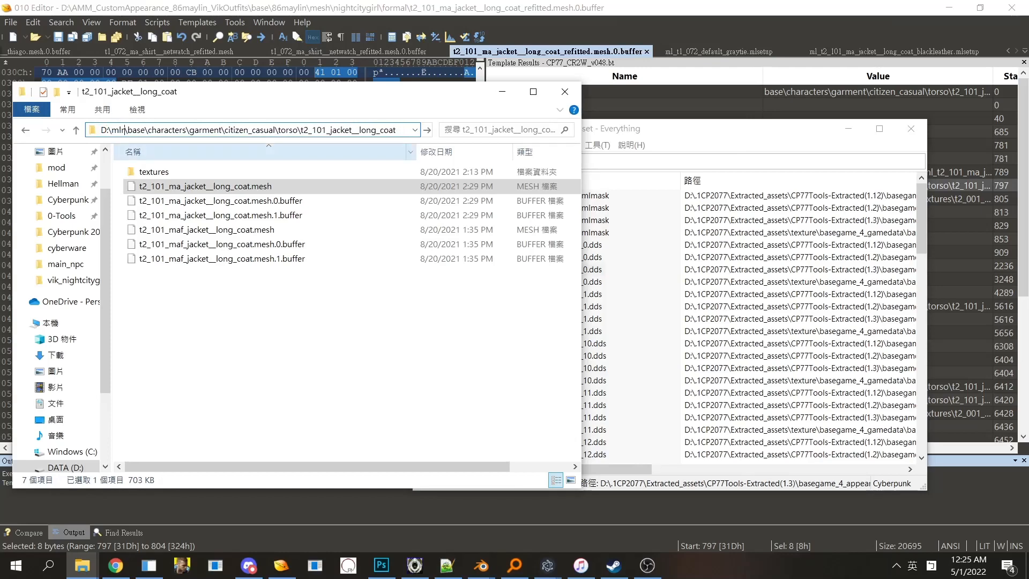
pyautogui.write('setup\\')
pyautogui.press('Return')
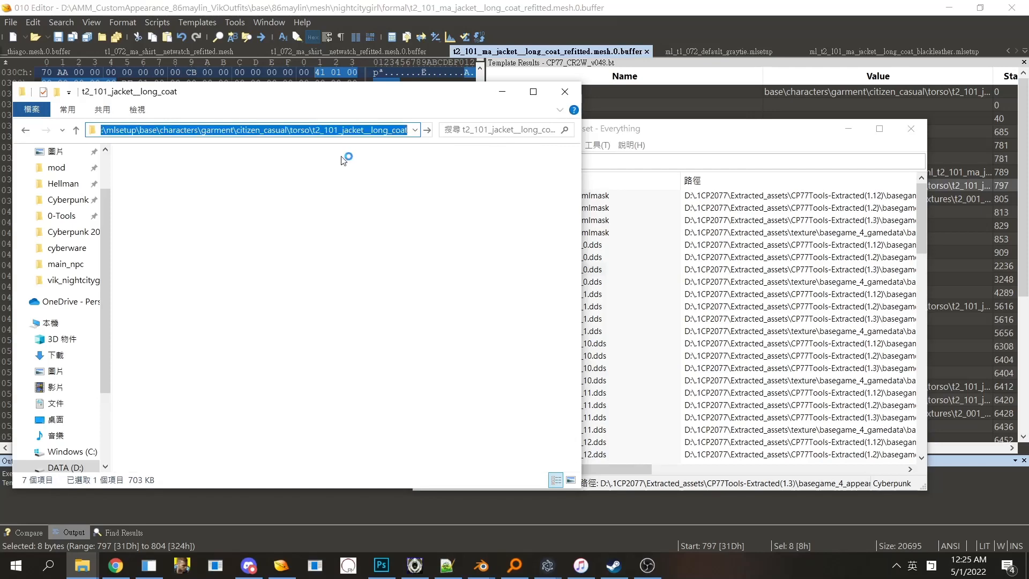
pyautogui.hotkey('ctrl', 'v')
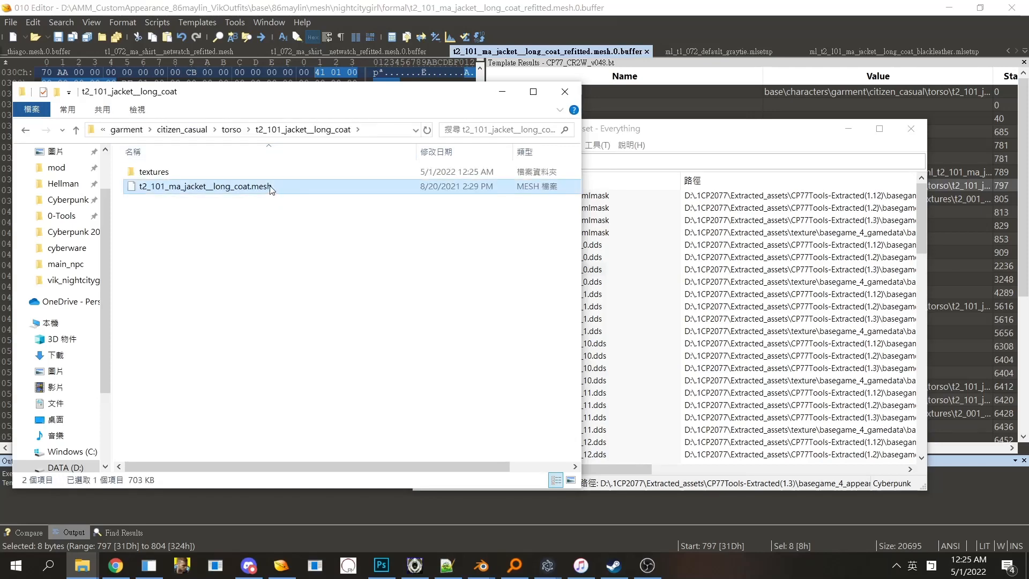
# Step: Compose and copy the full path of t2_101_ma_jacket__long_coat.mesh in the D:\mlsetup folder
pyautogui.click(271, 187)
pyautogui.click(380, 130)
pyautogui.press('End')
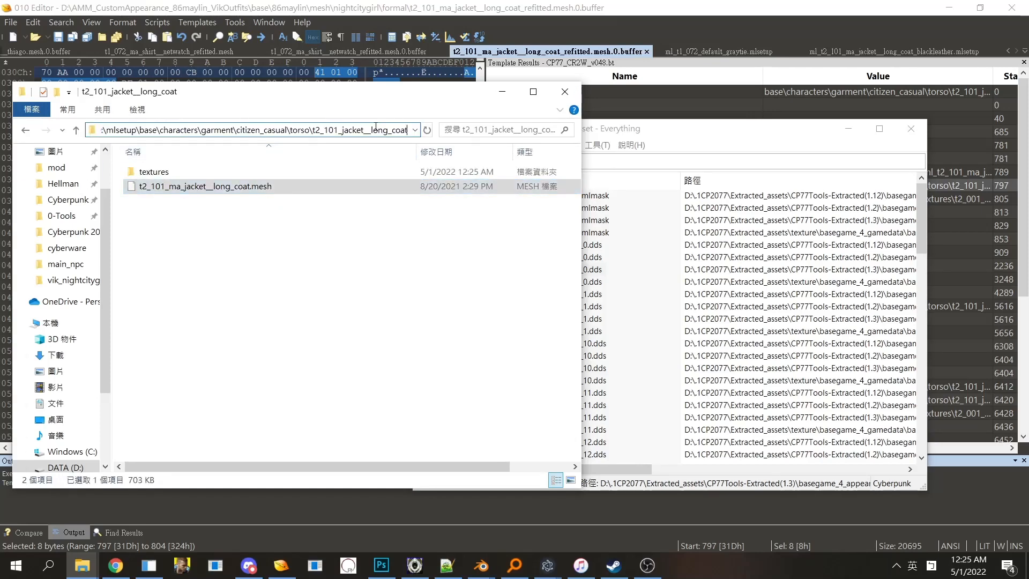
pyautogui.write('\\')
pyautogui.write('t2_101_ma_jacket__long_coat.mesh')
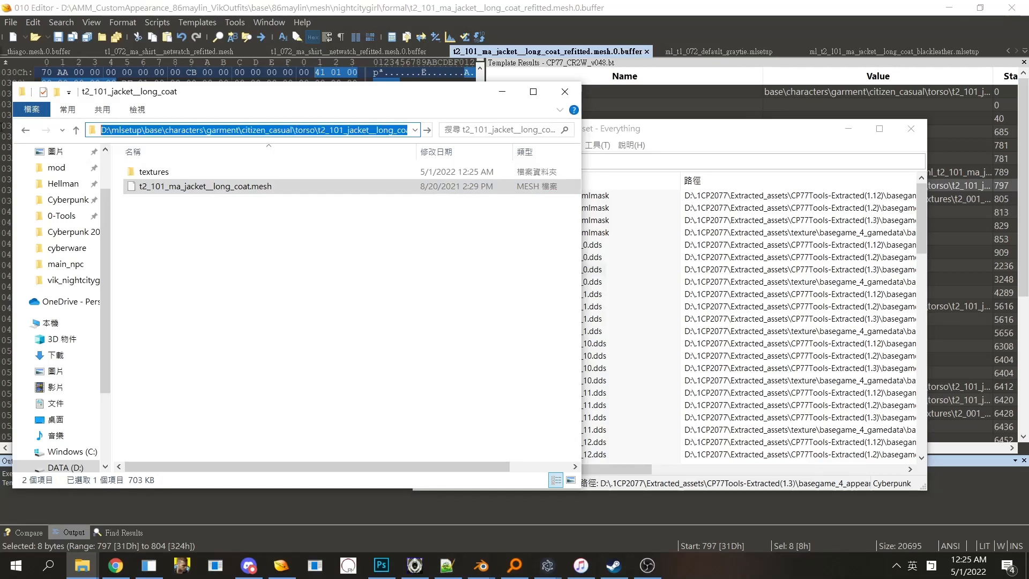
# Step: Switch to CP77Tools and run export -p with the quoted D:\mlsetup path of t2_101_ma_jacket__long_coat.mesh
pyautogui.click(148, 565)
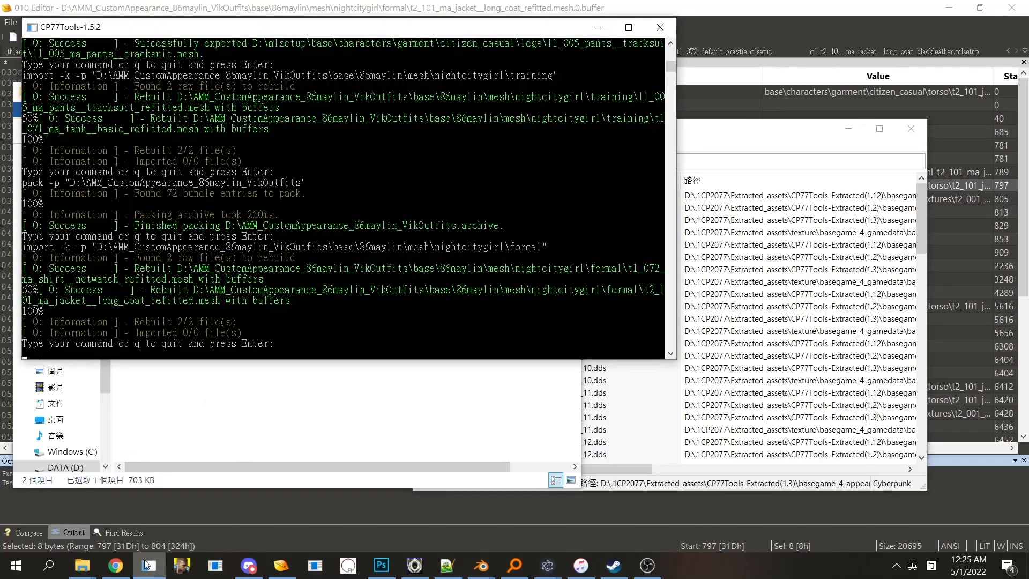
pyautogui.write('export ')
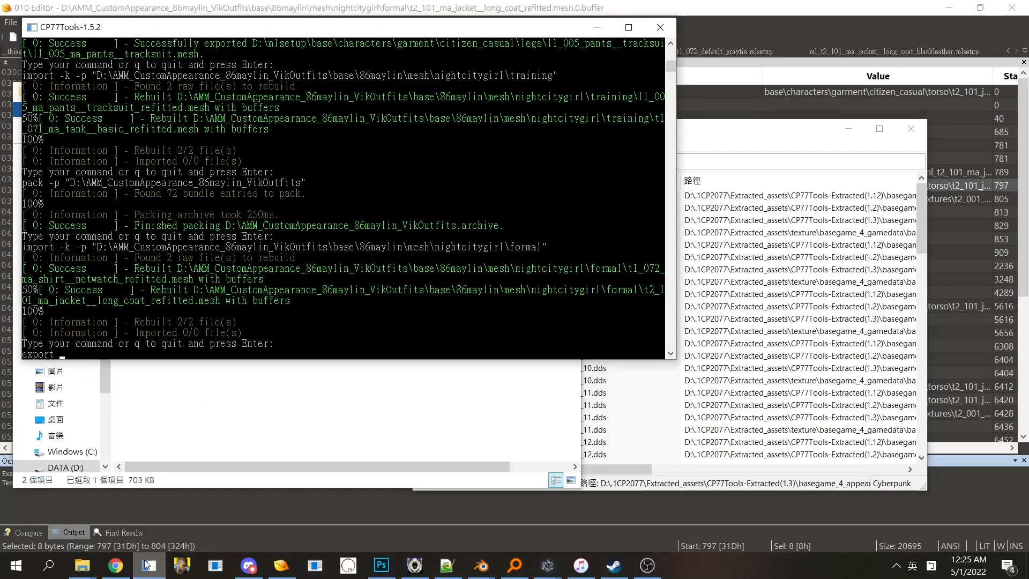
pyautogui.write('-p "')
pyautogui.write('D:\\mlsetup\\base\\characters\\garment\\citizen_casual\\torso\\t2_101_jacket__long_coat\\t2_101_ma_jacket__long_coat.mesh')
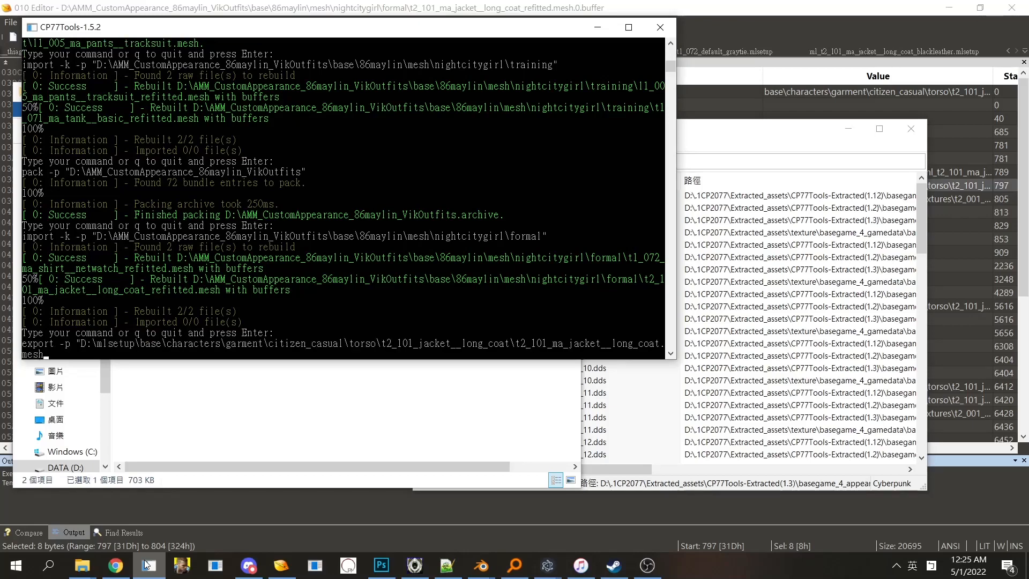
pyautogui.press('Return')
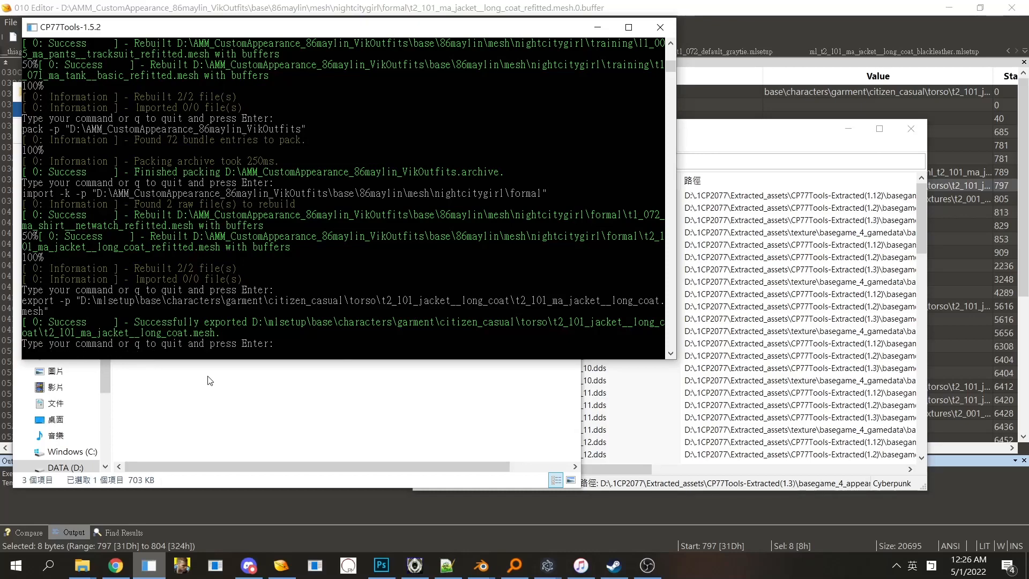
pyautogui.press('Return')
# Step: Switch back to File Explorer and delete t2_101_ma_jacket__long_coat.mesh from the D:\mlsetup folder
pyautogui.click(221, 368)
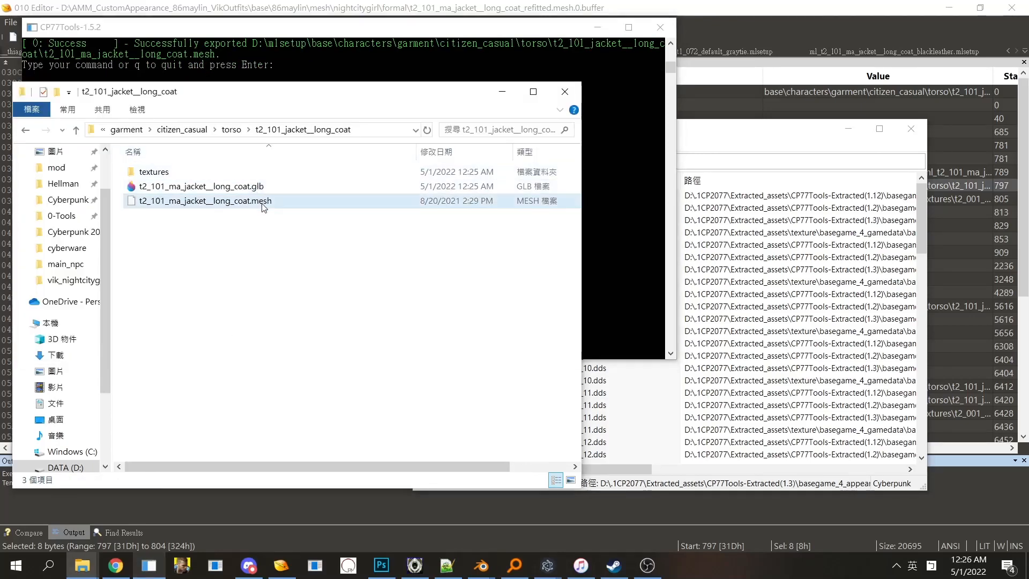
pyautogui.rightClick(248, 203)
pyautogui.press('d')
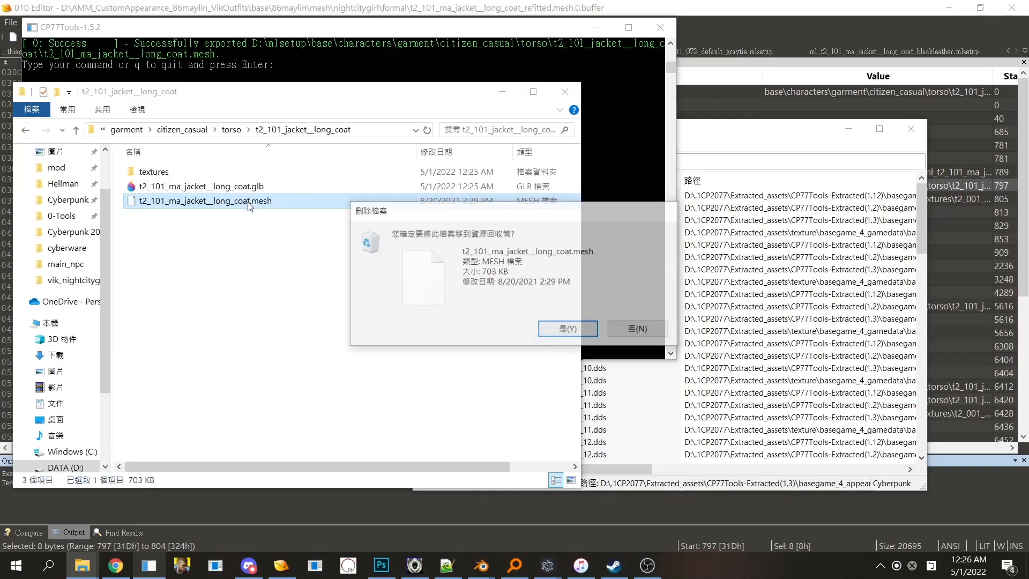
pyautogui.press('Return')
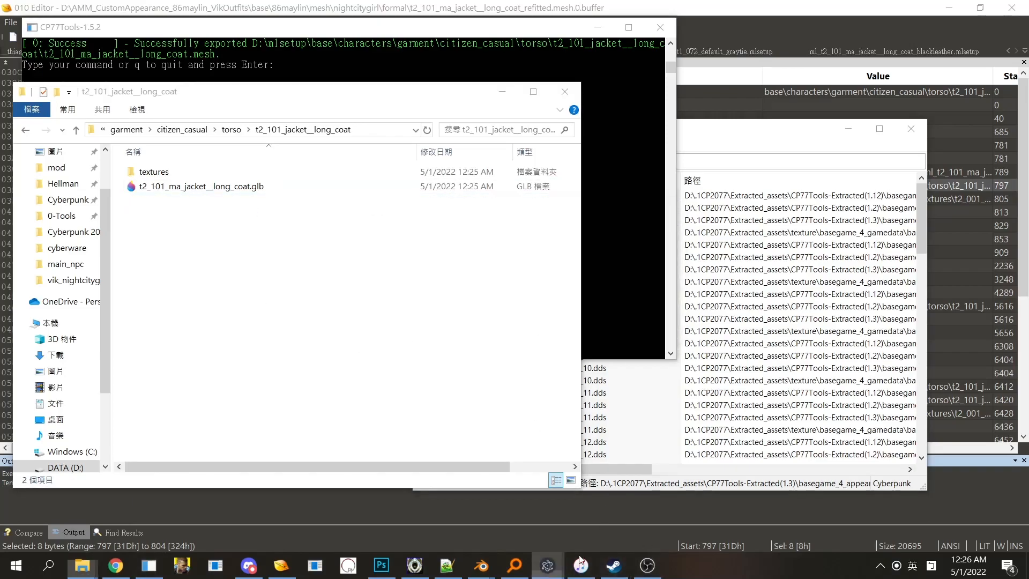
# Step: Switch to MlsetupBuilder, open the models library and clear its previous search text
pyautogui.moveTo(581, 562)
pyautogui.click(600, 513)
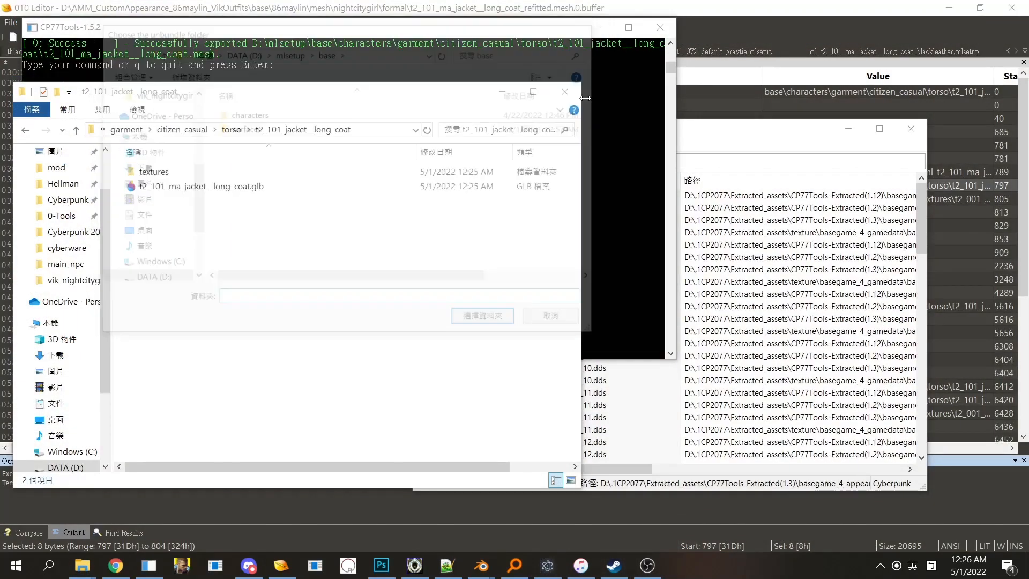
pyautogui.click(549, 565)
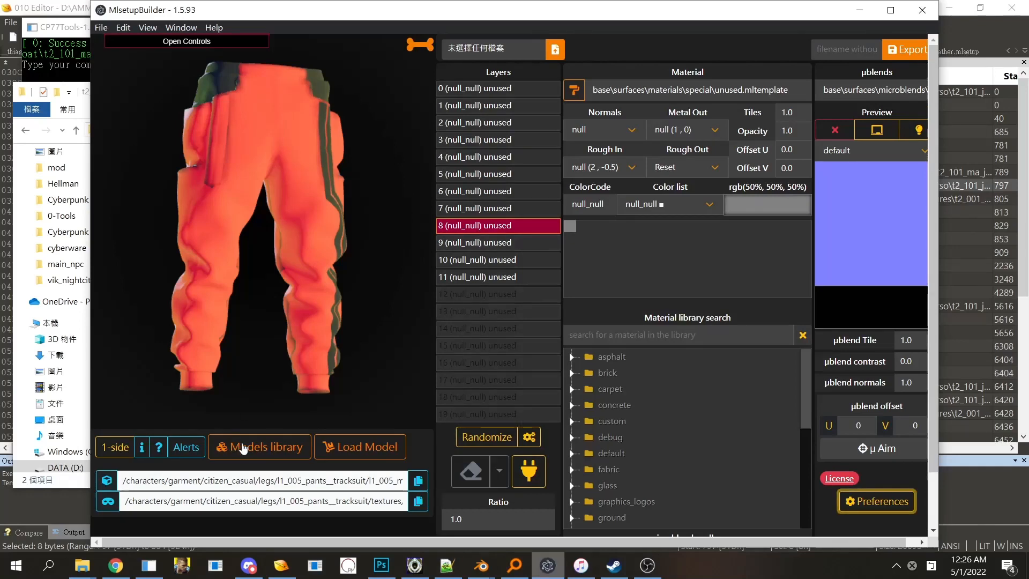
pyautogui.click(61, 478)
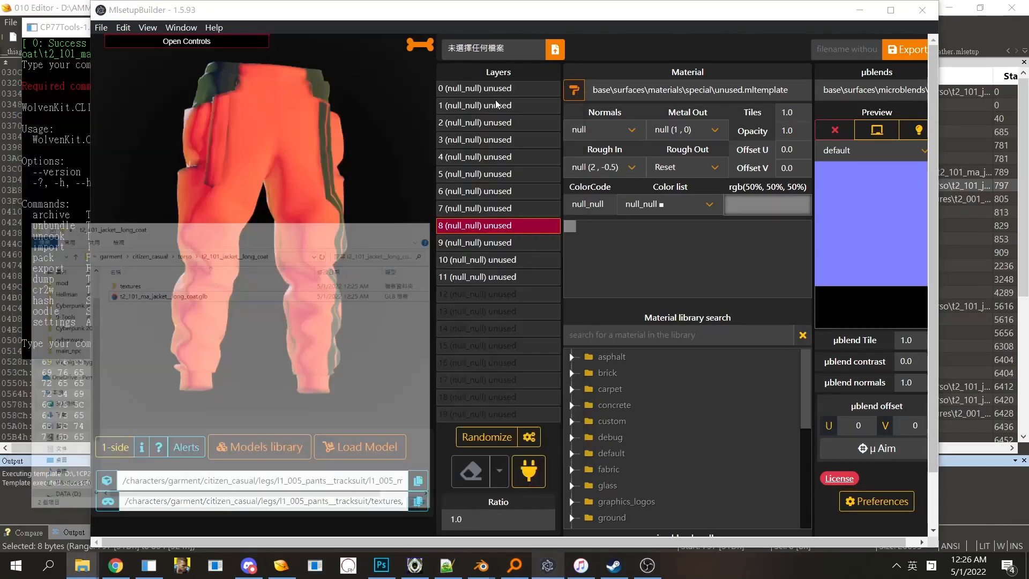
pyautogui.click(502, 92)
pyautogui.click(260, 446)
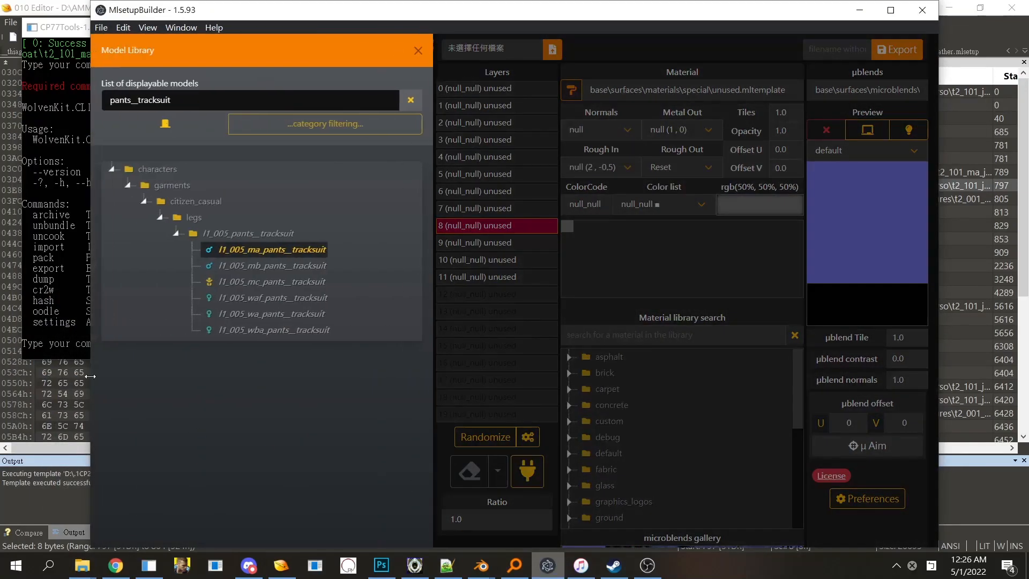
pyautogui.hotkey('ctrl', 'a')
pyautogui.press('BackSpace')
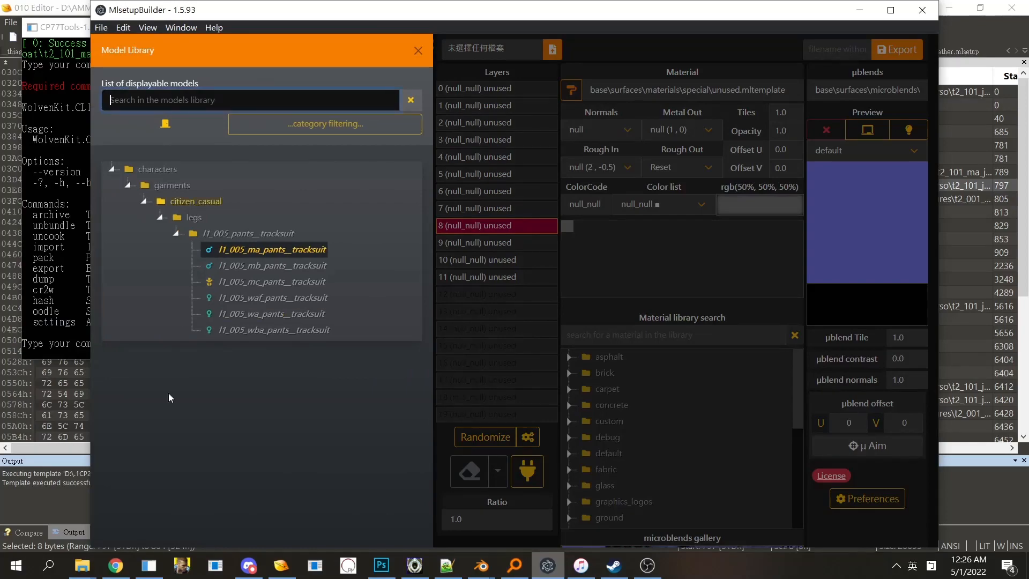
# Step: Search the models library for long_coat, choose t2_101_ma_jacket__long_coat and load the model
pyautogui.click(82, 565)
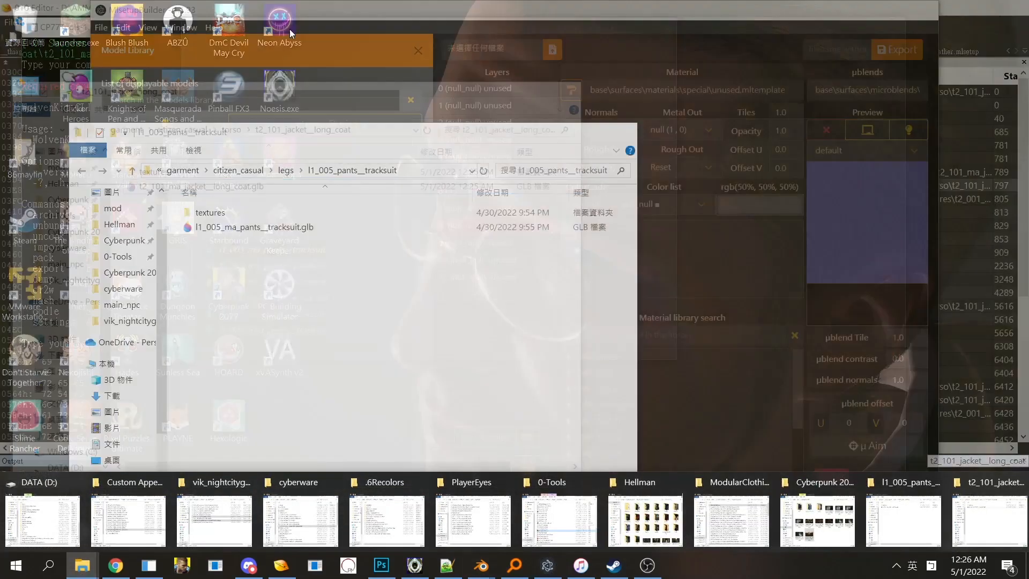
pyautogui.click(301, 106)
pyautogui.write('long')
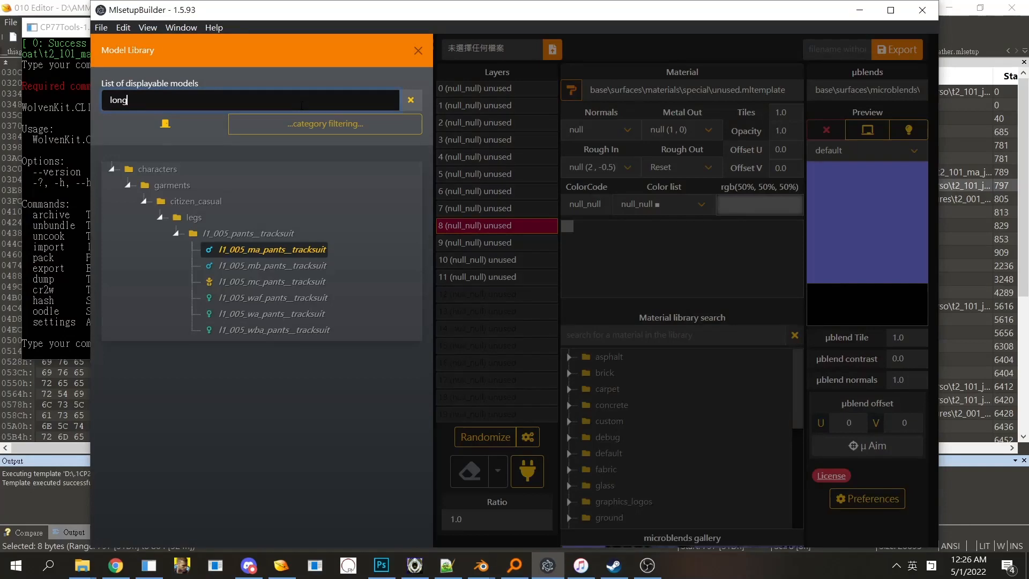
pyautogui.write('_coat')
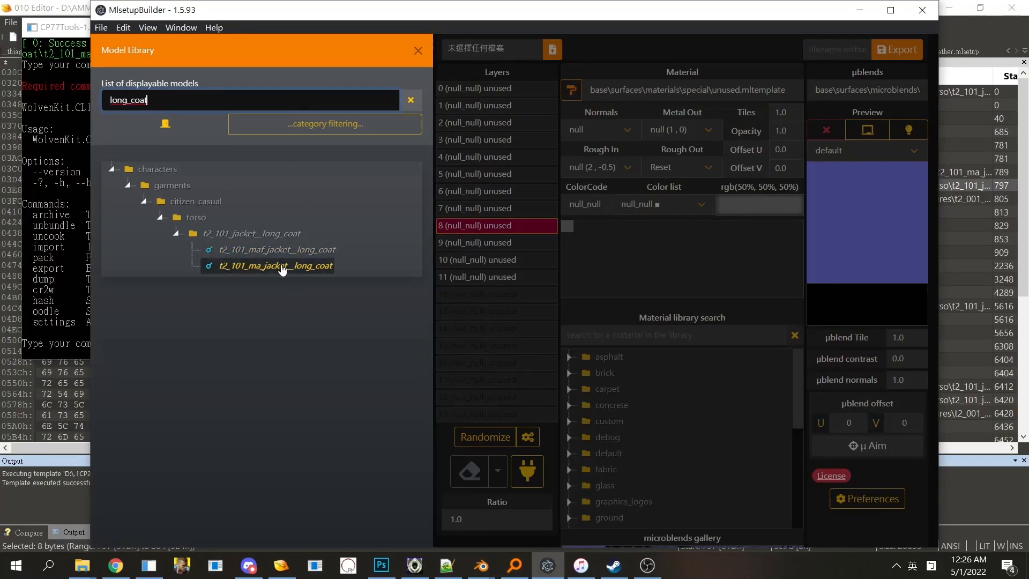
pyautogui.click(283, 268)
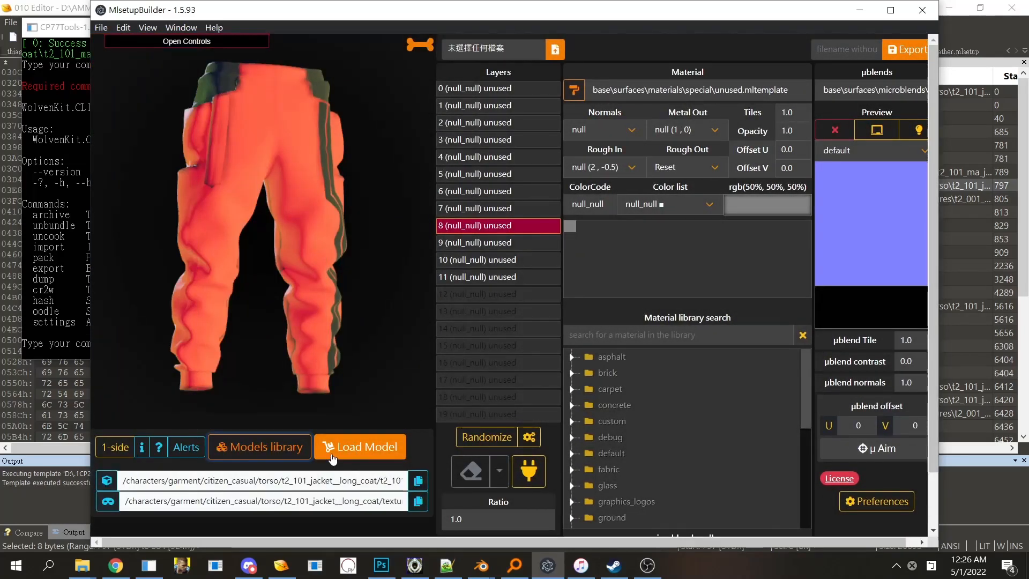
pyautogui.click(357, 461)
pyautogui.moveTo(313, 274)
pyautogui.mouseDown()
pyautogui.moveTo(68, 226)
pyautogui.moveTo(210, 211)
pyautogui.moveTo(368, 234)
pyautogui.moveTo(309, 205)
pyautogui.moveTo(298, 223)
pyautogui.moveTo(311, 255)
pyautogui.mouseUp()
# Step: Check the colour notes in colors.txt in Chrome, and return to MlsetupBuilder
pyautogui.click(115, 571)
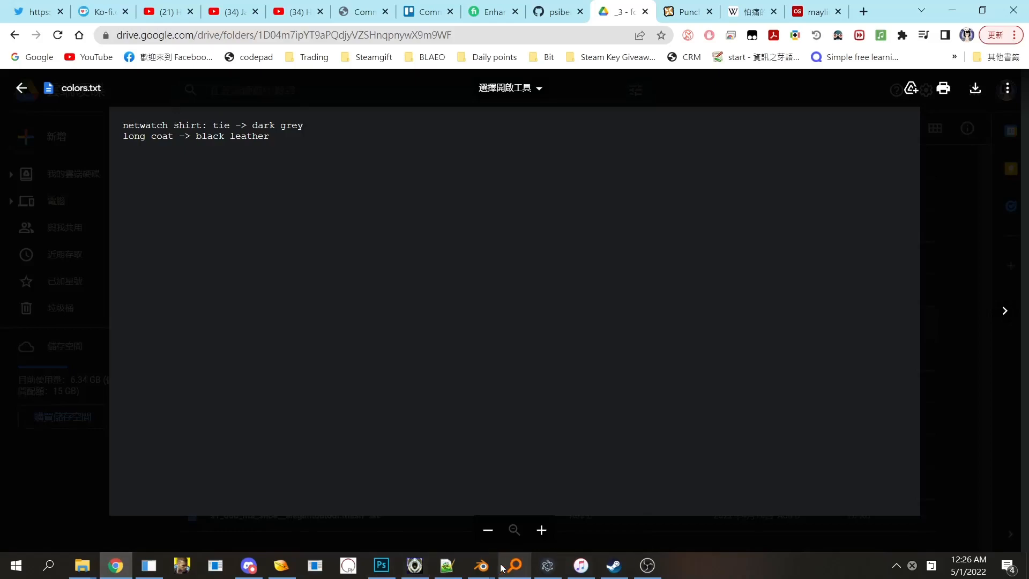
pyautogui.click(281, 566)
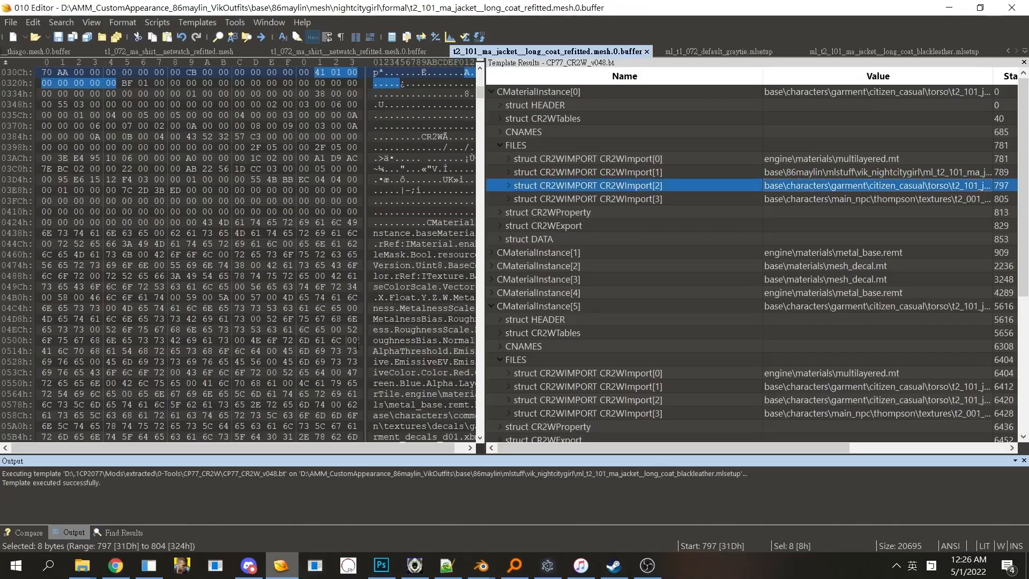
pyautogui.click(547, 565)
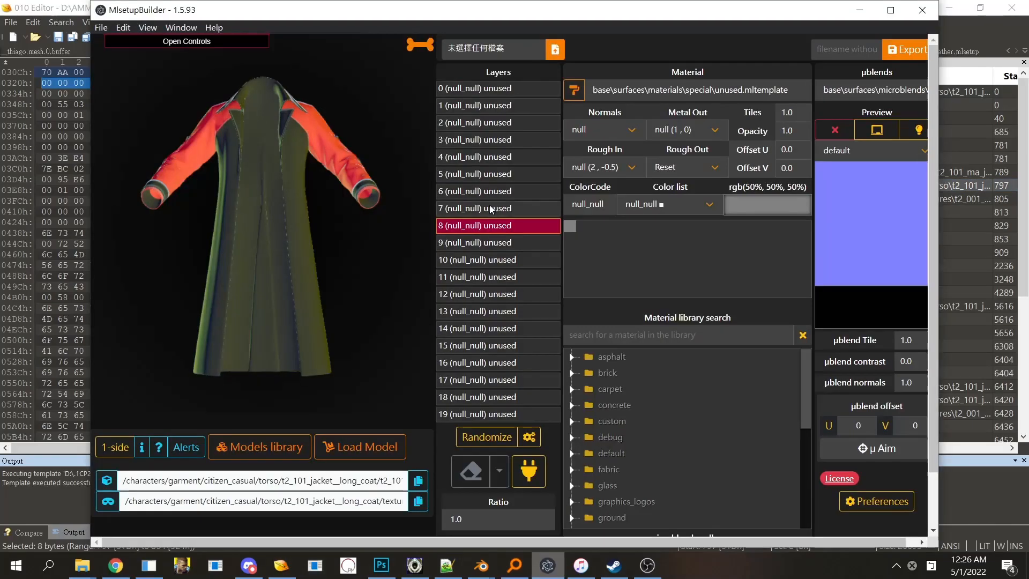
# Step: Examine which areas of the long coat the masks of layers 17, 18 and 19 cover
pyautogui.click(494, 415)
pyautogui.click(496, 397)
pyautogui.click(495, 413)
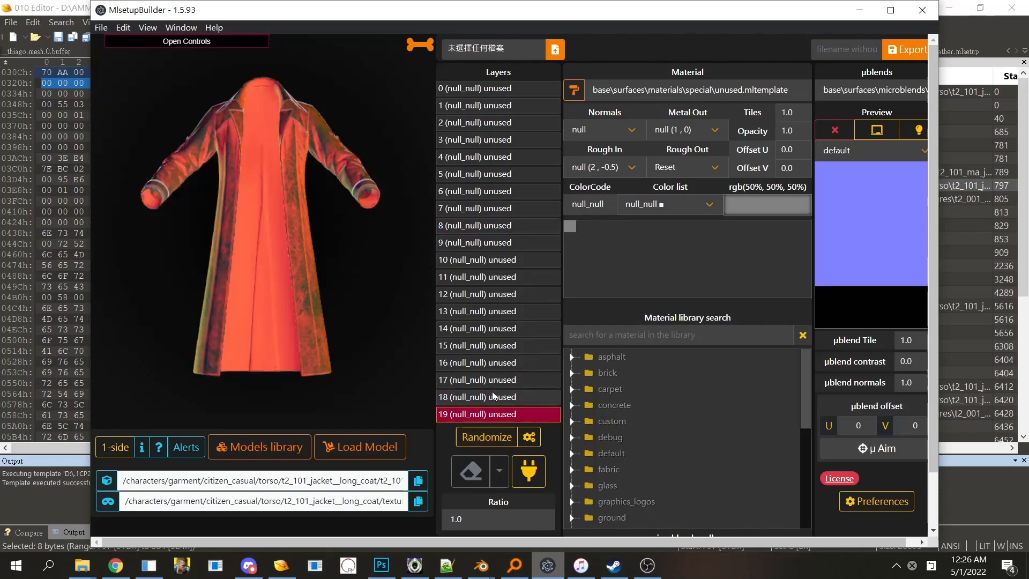
pyautogui.click(495, 397)
pyautogui.click(498, 380)
pyautogui.click(501, 398)
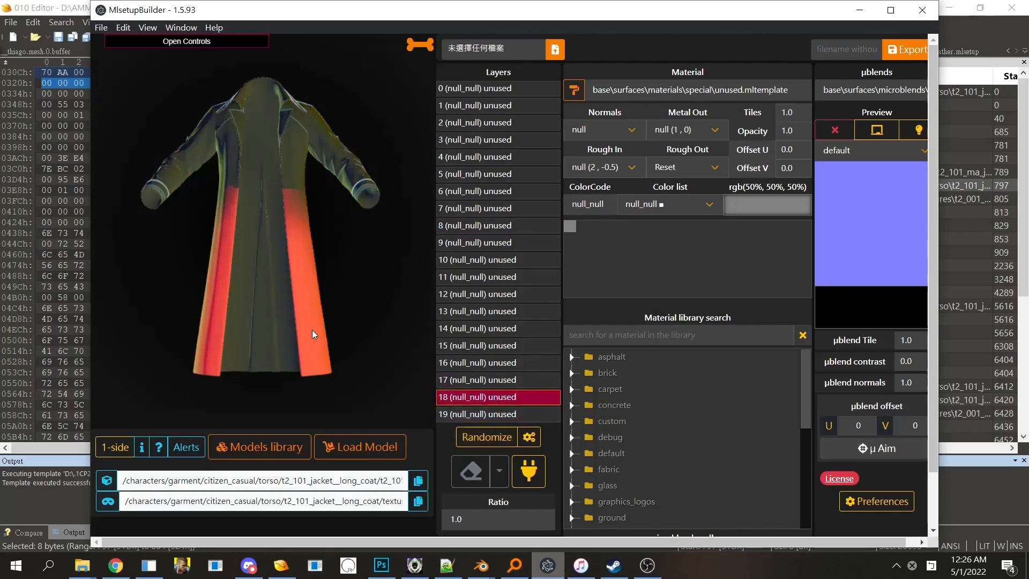
pyautogui.click(504, 413)
pyautogui.click(509, 398)
pyautogui.click(511, 381)
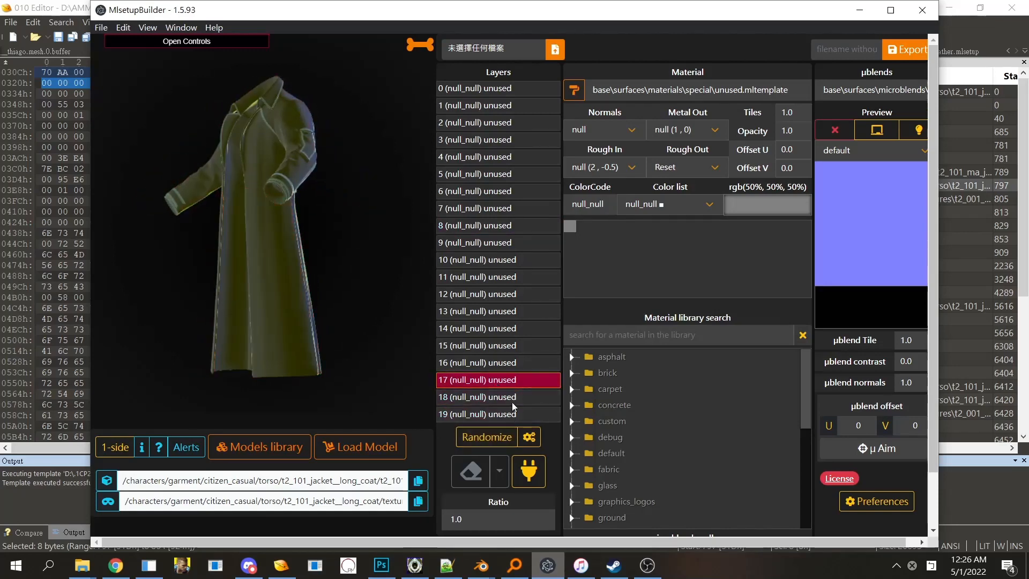
pyautogui.click(513, 403)
pyautogui.click(507, 385)
pyautogui.click(519, 415)
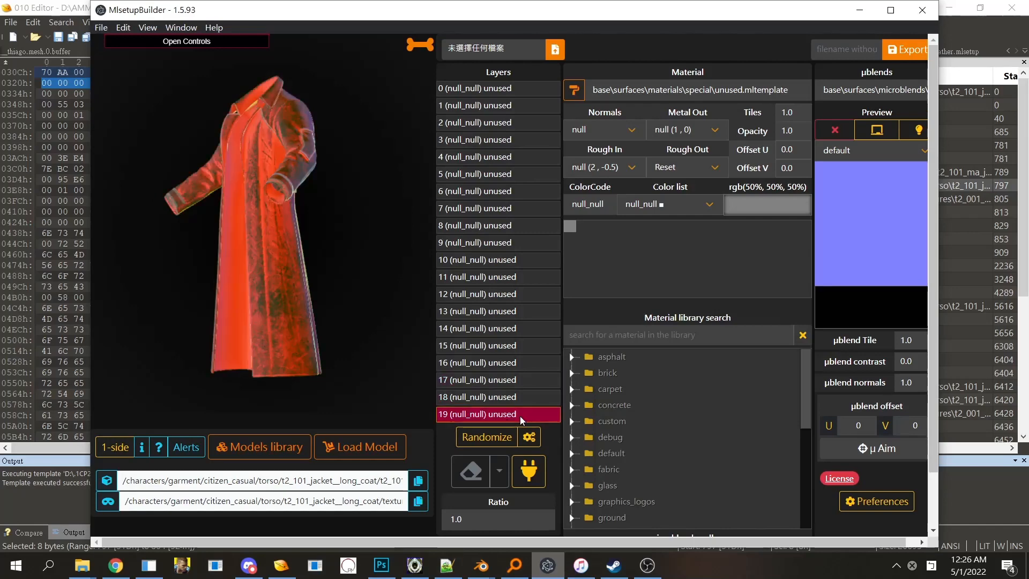
pyautogui.moveTo(214, 279); pyautogui.dragTo(323, 288)
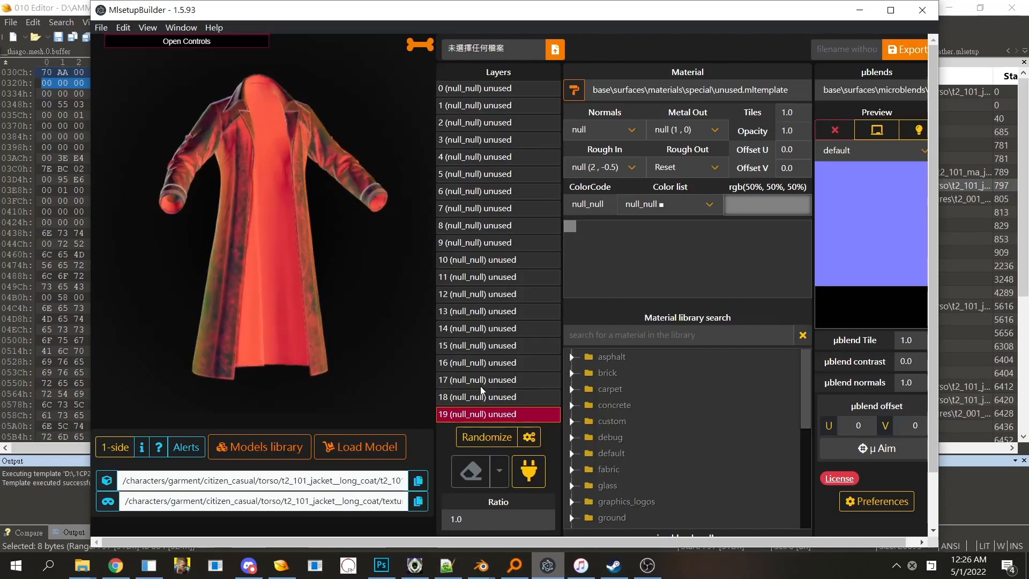
# Step: Switch to 010 Editor and inspect the Multilayer_Layer array under struct DATA in ml_t2_101_ma_jacket__long_coat_blackleather.mlsetup, including entries 0 and 19
pyautogui.click(971, 386)
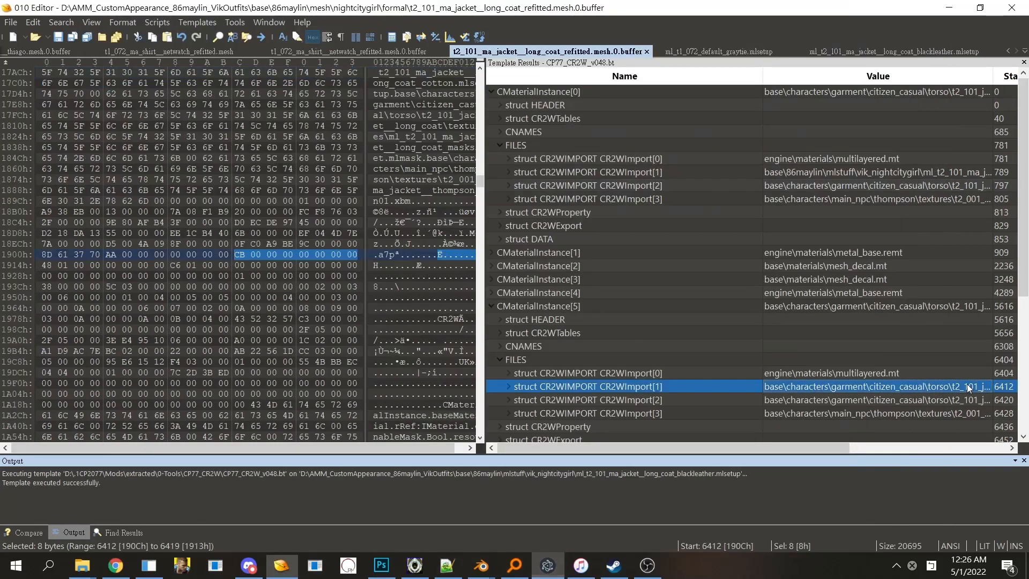
pyautogui.click(902, 54)
pyautogui.doubleClick(579, 95)
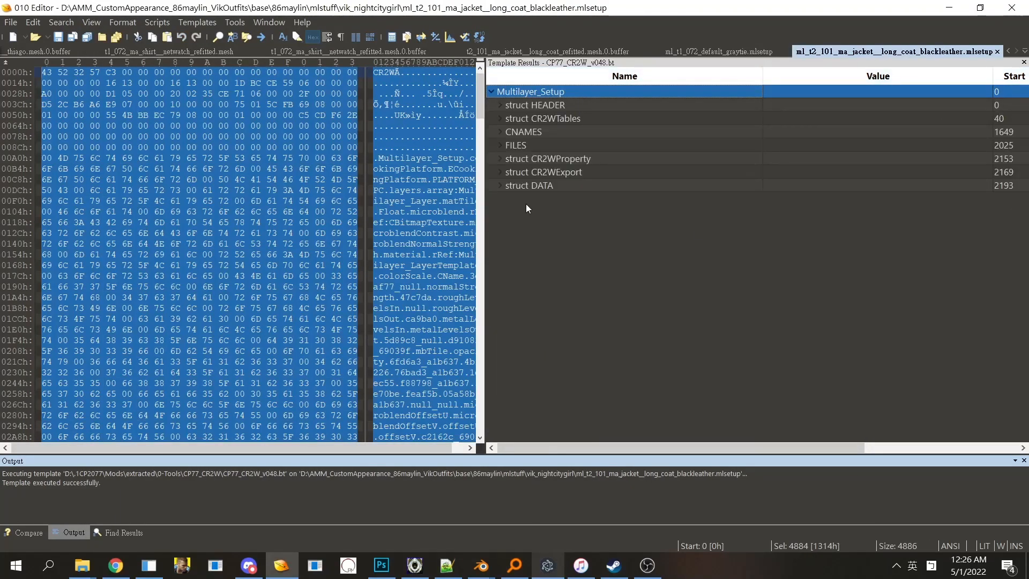
pyautogui.doubleClick(534, 188)
pyautogui.doubleClick(555, 199)
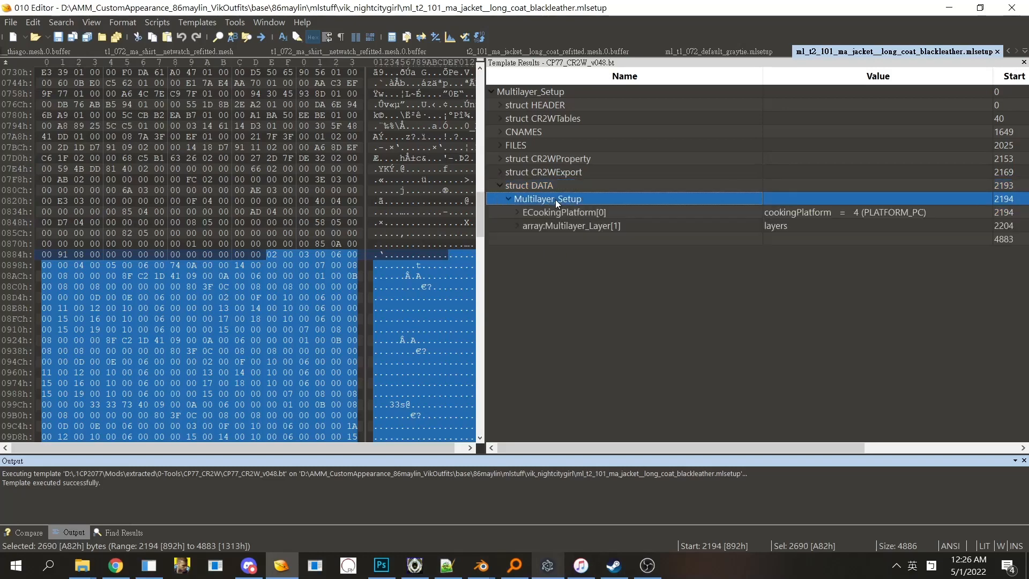
pyautogui.doubleClick(568, 226)
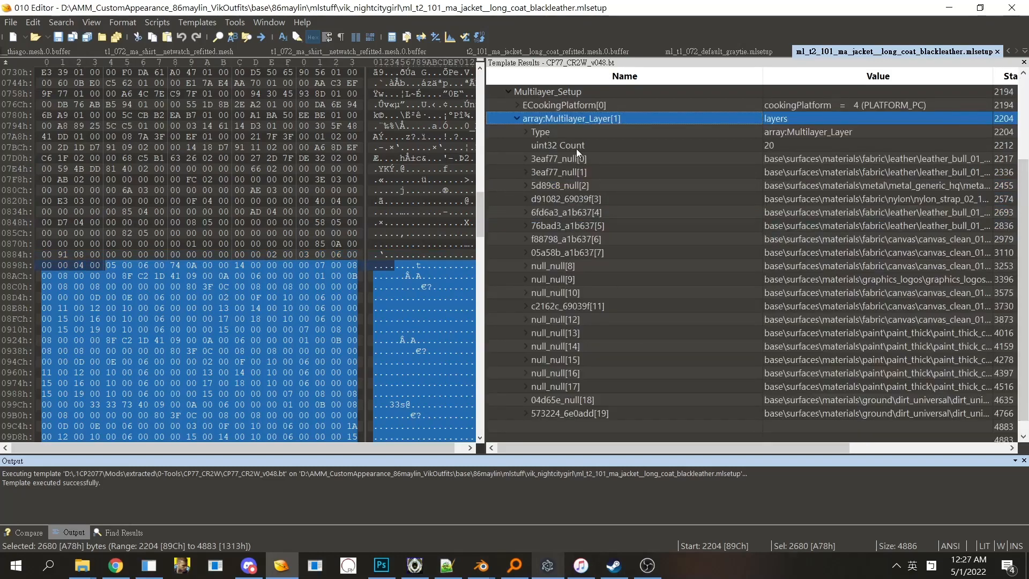
pyautogui.click(697, 415)
pyautogui.click(596, 156)
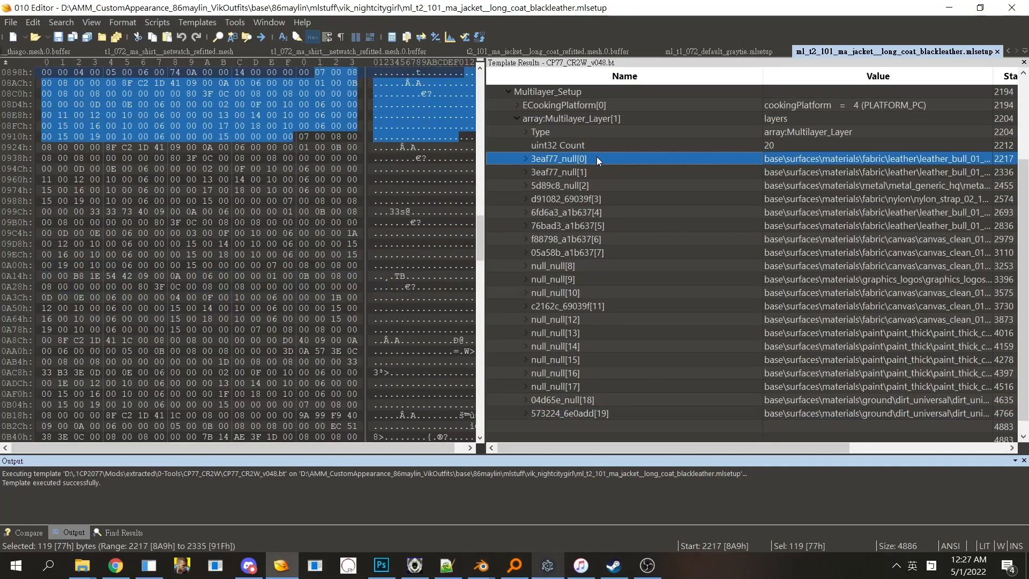
pyautogui.click(614, 413)
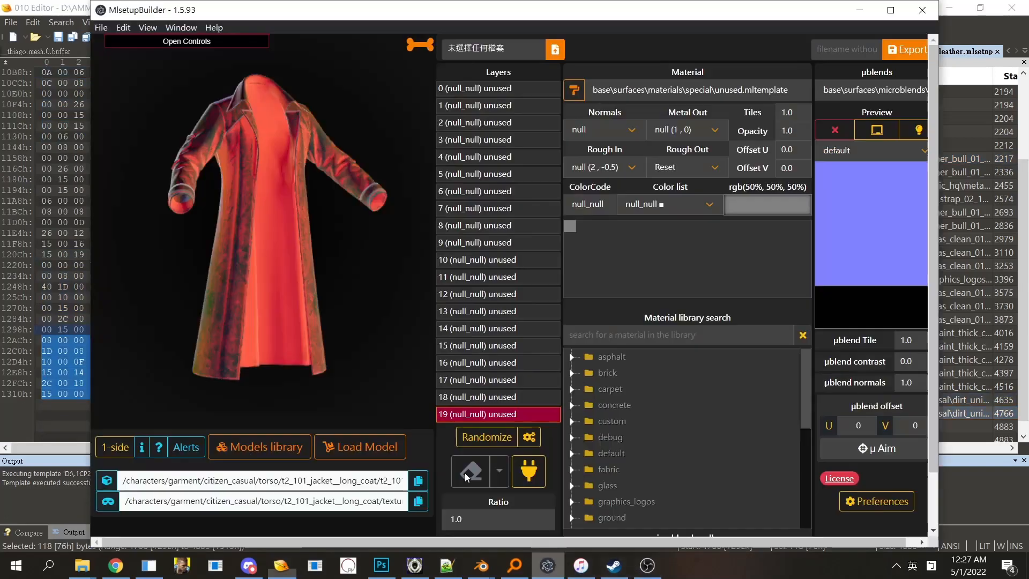
# Step: Switch back to MlsetupBuilder and compare the long coat's mask areas for layers 0, 19, 18 and 17
pyautogui.click(548, 566)
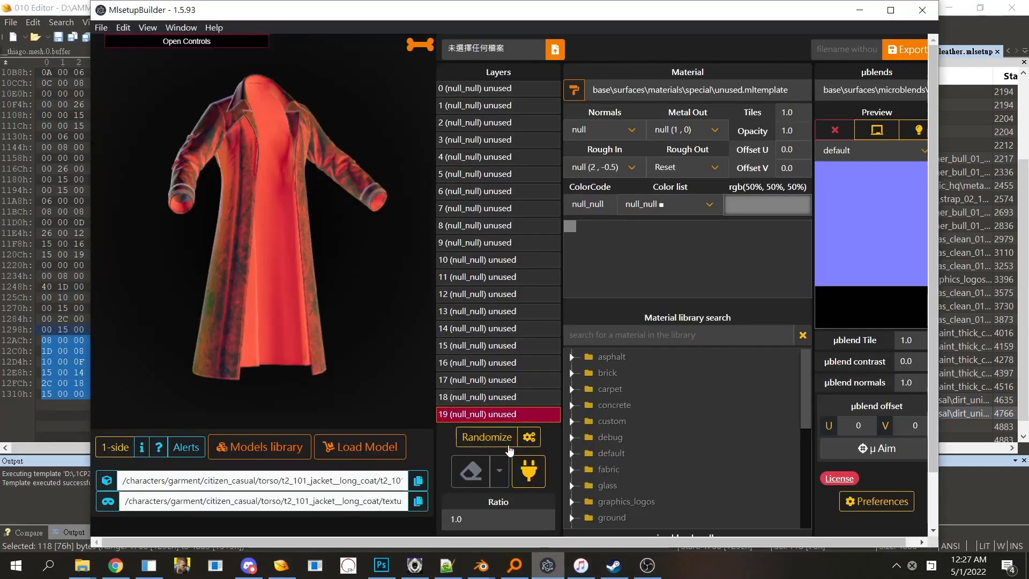
pyautogui.click(488, 89)
pyautogui.click(524, 410)
pyautogui.click(518, 399)
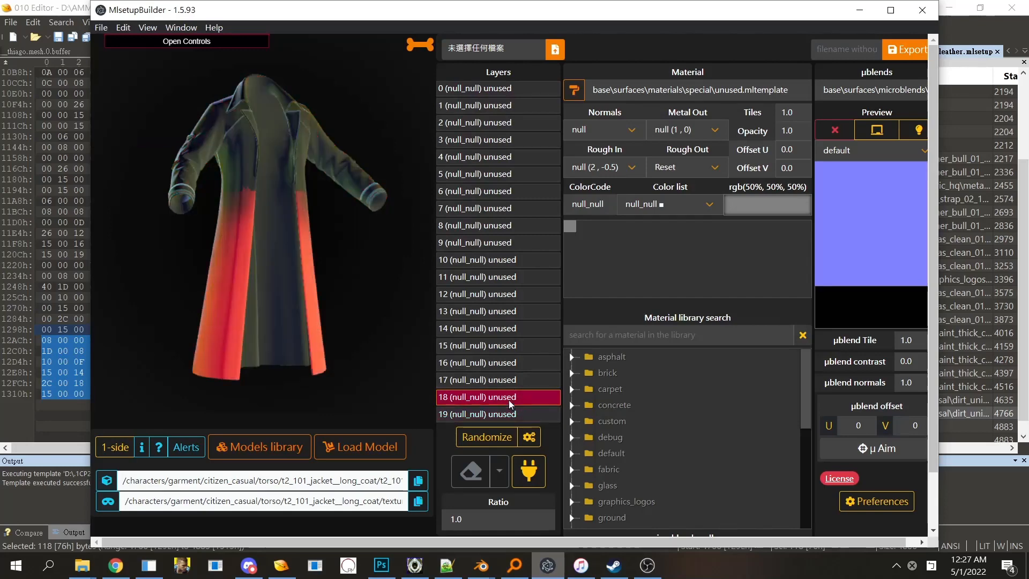
pyautogui.click(509, 415)
pyautogui.moveTo(206, 271); pyautogui.dragTo(467, 394)
pyautogui.click(467, 397)
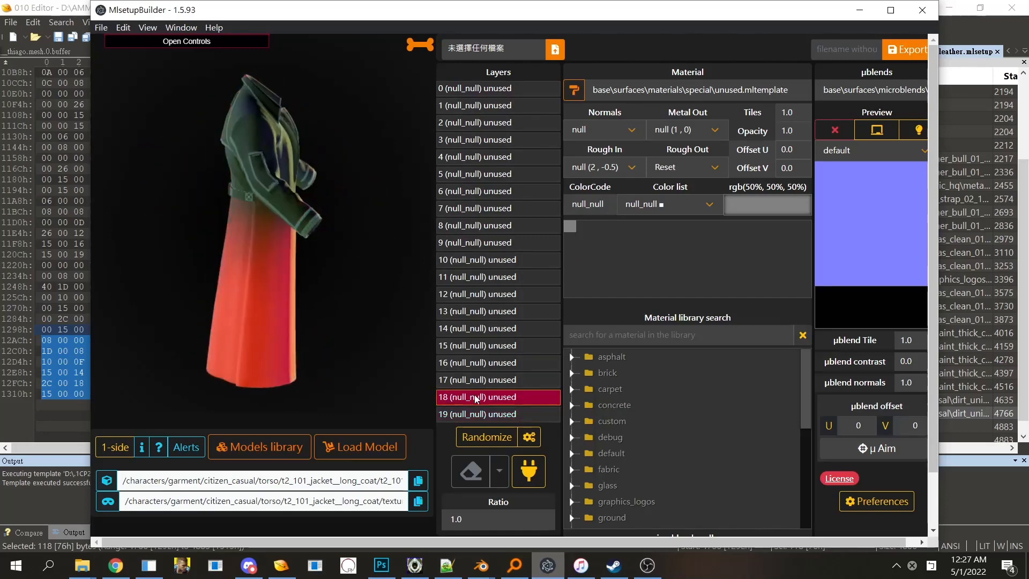
pyautogui.click(475, 383)
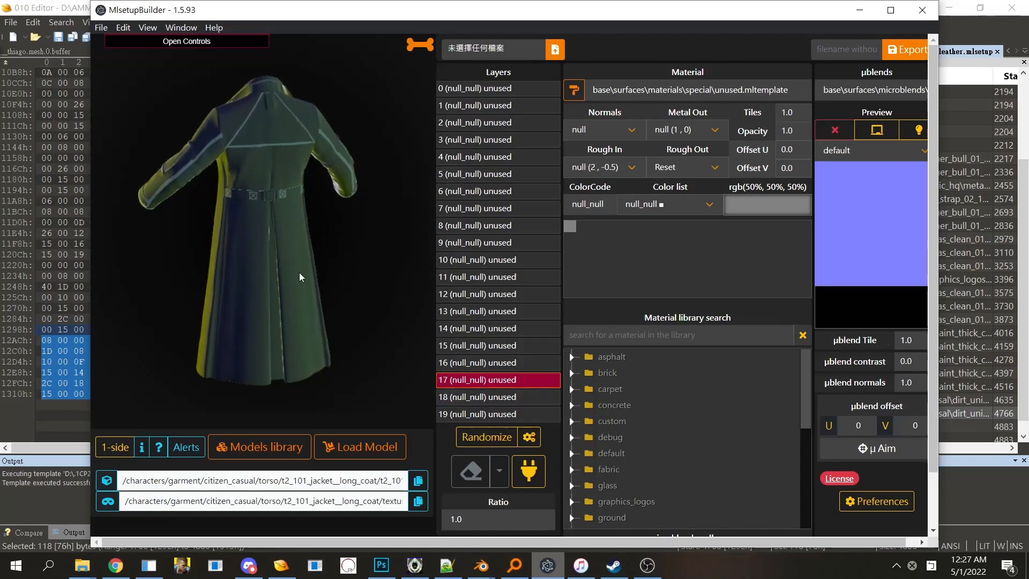
# Step: Examine the long coat's mask areas for layers 14, 8, 4, 0, 1 and 2 from several sides
pyautogui.click(474, 328)
pyautogui.click(473, 225)
pyautogui.click(472, 157)
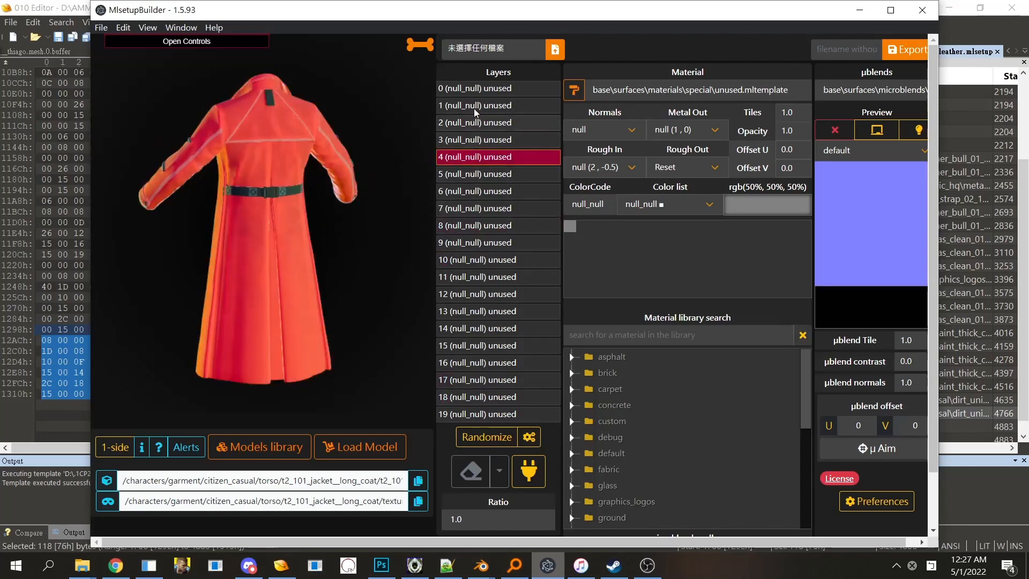
pyautogui.click(478, 89)
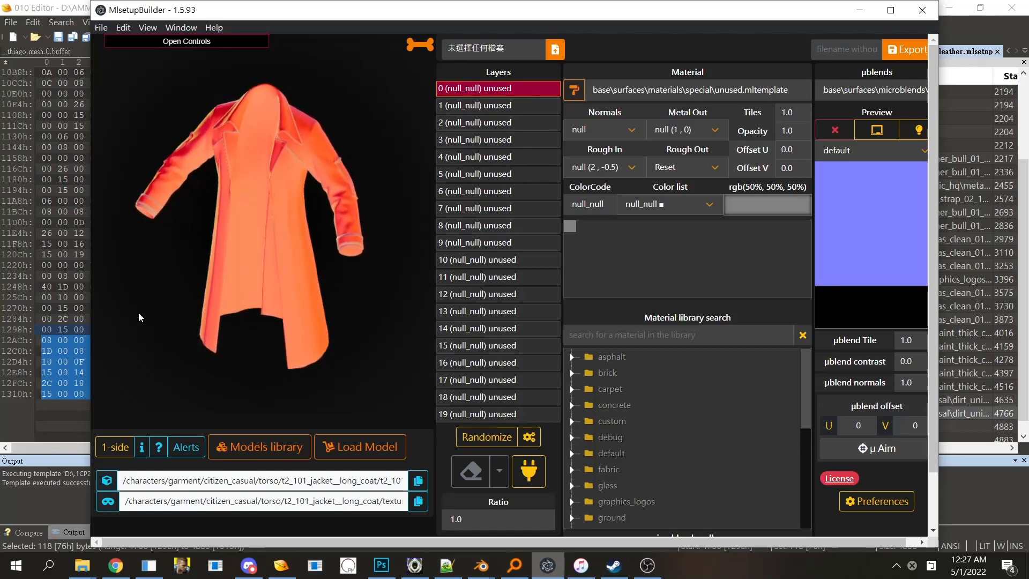
pyautogui.moveTo(225, 182); pyautogui.dragTo(220, 328)
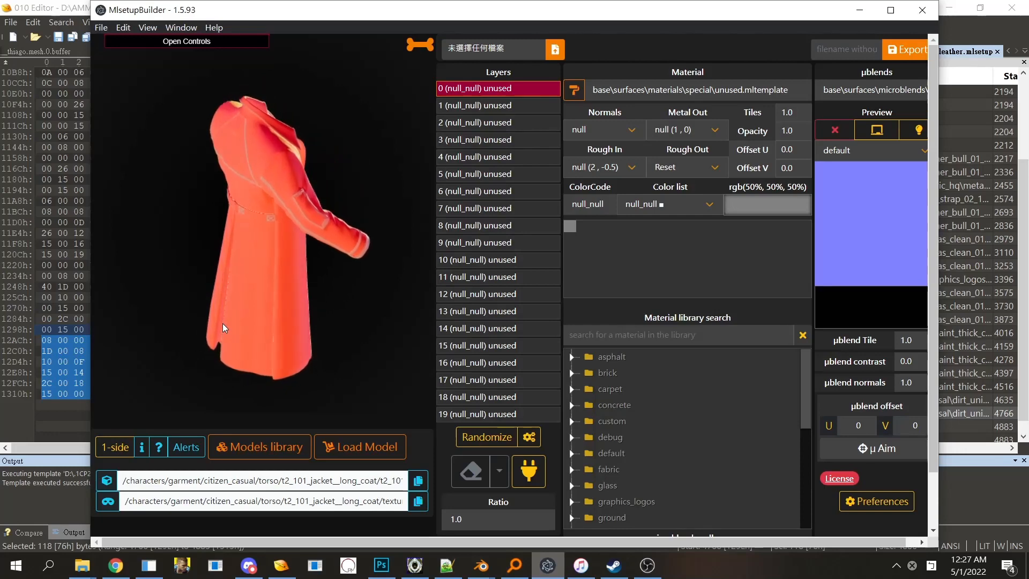
pyautogui.click(536, 104)
pyautogui.click(477, 123)
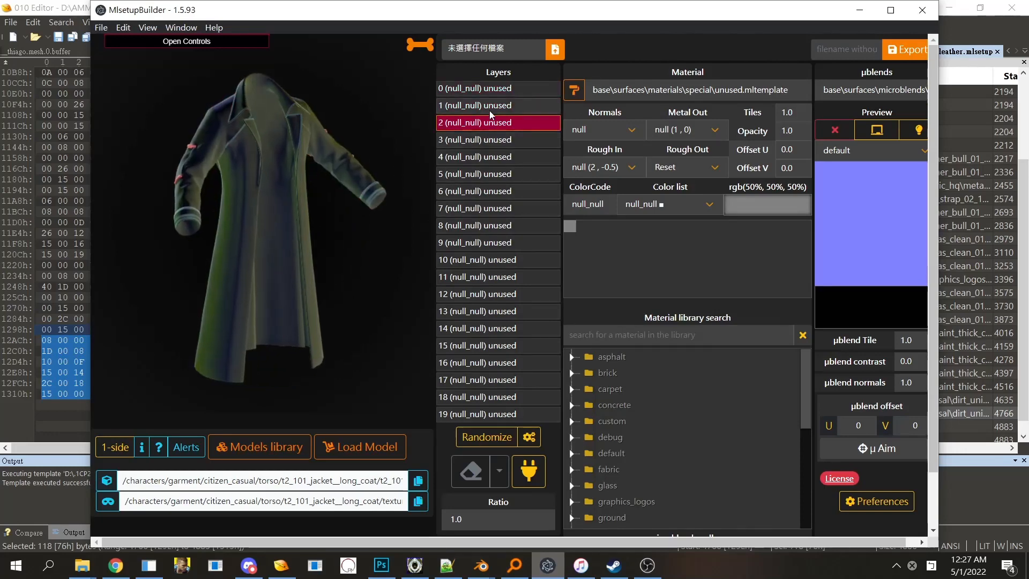
pyautogui.click(502, 89)
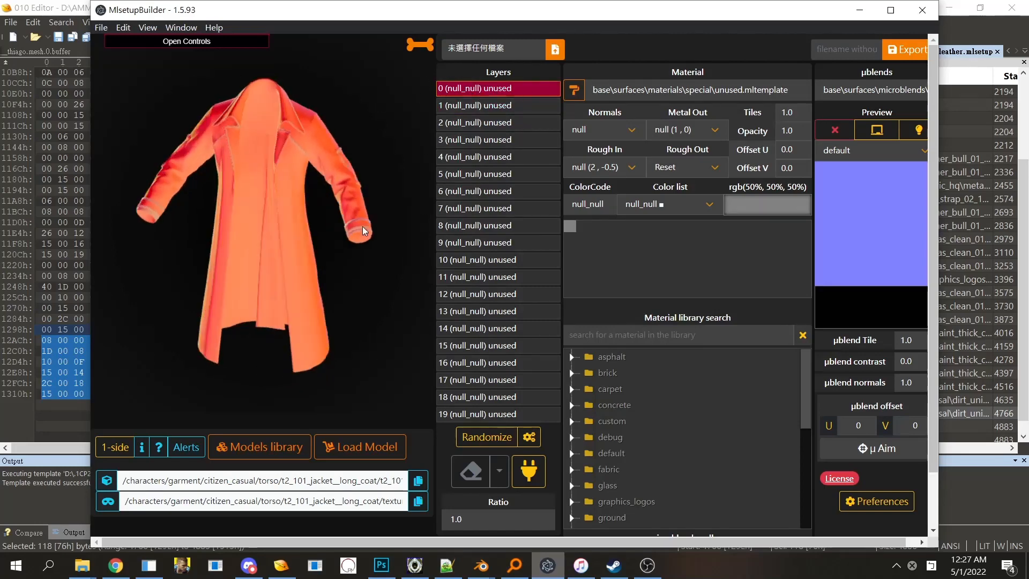
# Step: Inspect the layer 1 mask on the coat's sleeves and cuffs up close from different angles
pyautogui.click(498, 100)
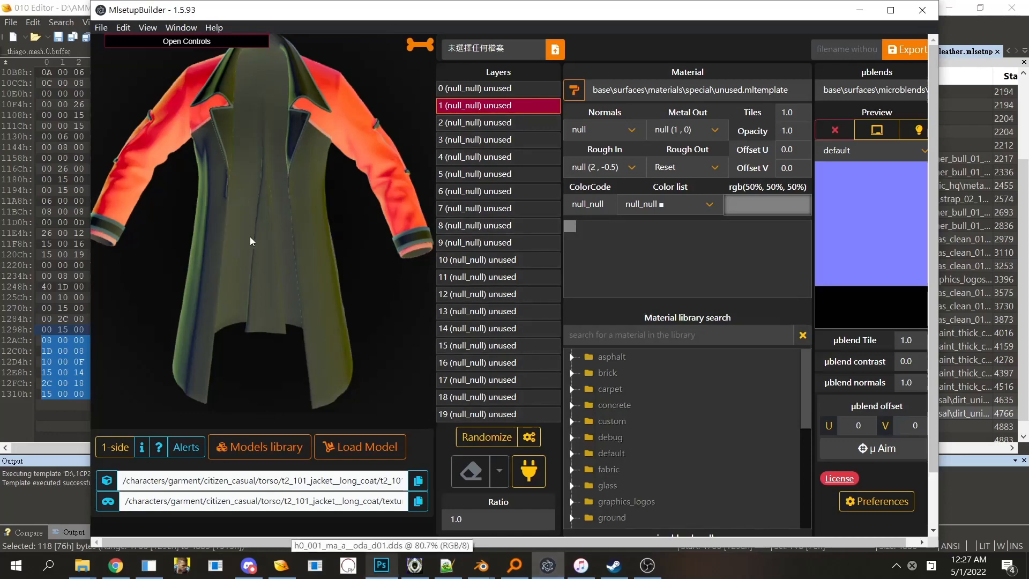
pyautogui.moveTo(249, 236); pyautogui.dragTo(428, 206)
pyautogui.moveTo(309, 97); pyautogui.dragTo(210, 145)
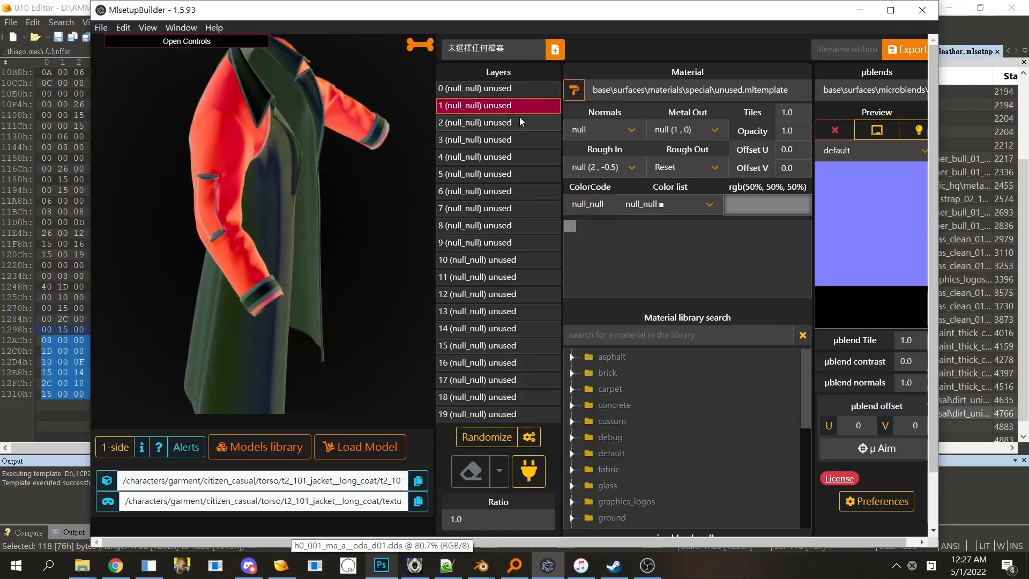
pyautogui.moveTo(273, 141); pyautogui.dragTo(193, 118)
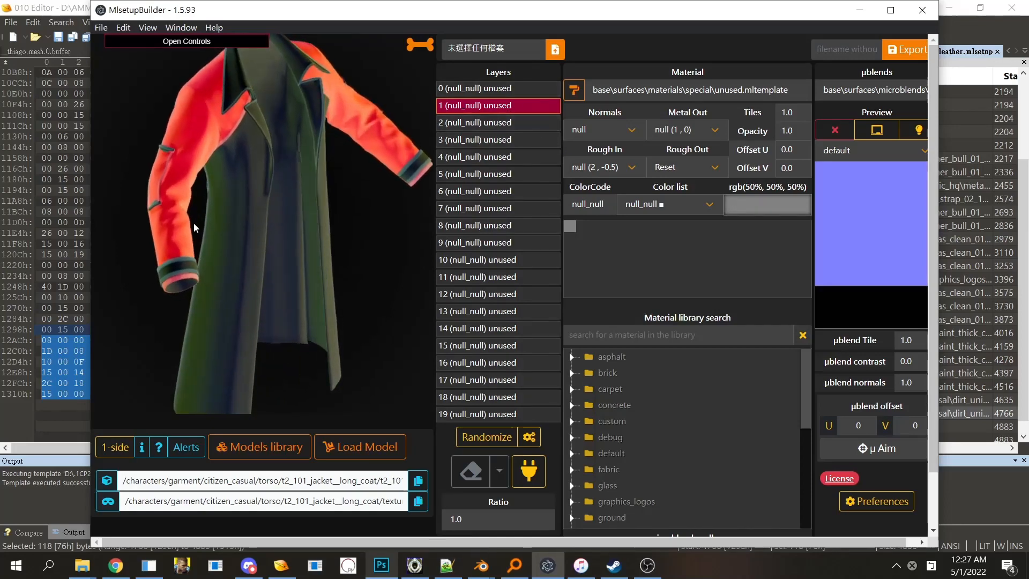
# Step: Examine the layer 1 mask on the coat's sleeves, and compare the mask areas for layers 2, 3, 4 and 5
pyautogui.moveTo(194, 223); pyautogui.dragTo(166, 152)
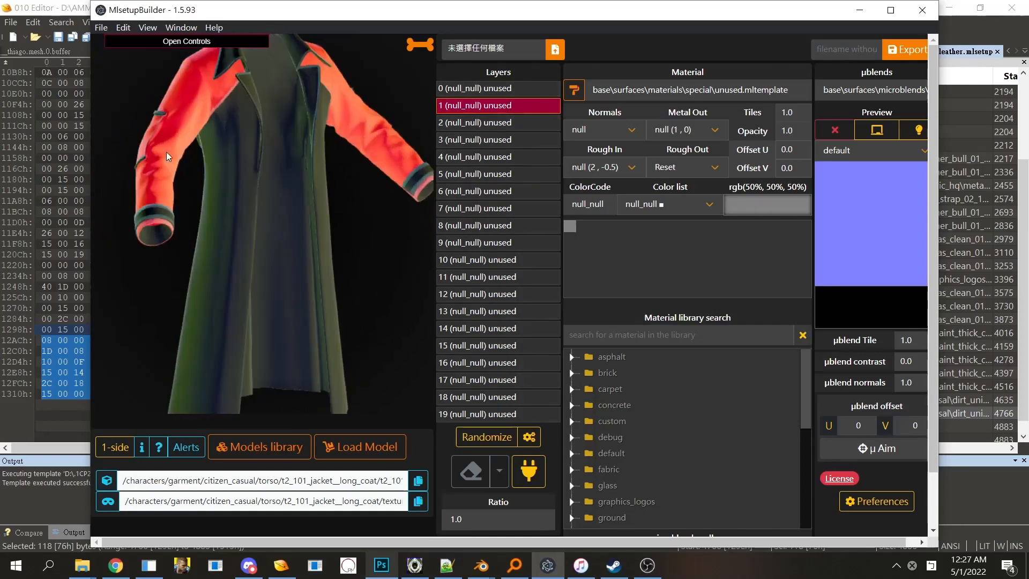
pyautogui.scroll(-5, 259, 239)
pyautogui.moveTo(298, 213); pyautogui.dragTo(457, 172)
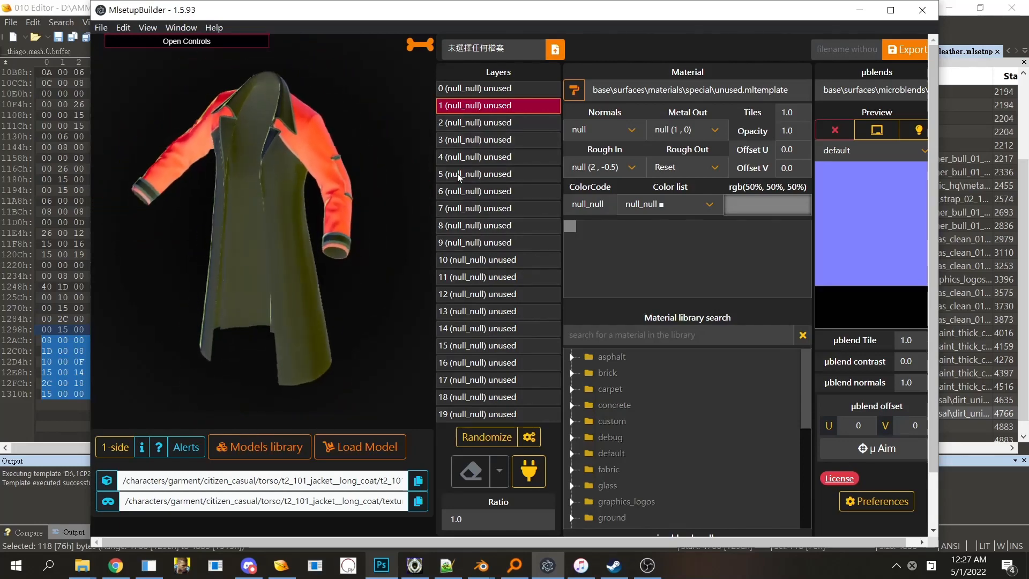
pyautogui.click(465, 128)
pyautogui.click(479, 141)
pyautogui.click(484, 158)
pyautogui.click(490, 175)
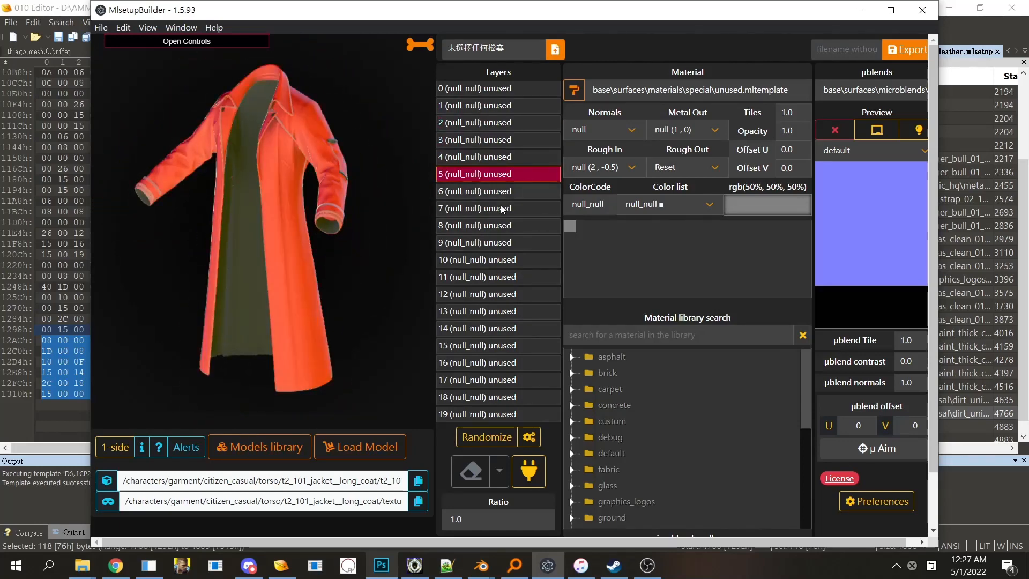
# Step: Compare the long coat's mask areas for layers 7, 10, 14, 18 and 19
pyautogui.click(504, 208)
pyautogui.click(514, 260)
pyautogui.click(517, 328)
pyautogui.click(528, 413)
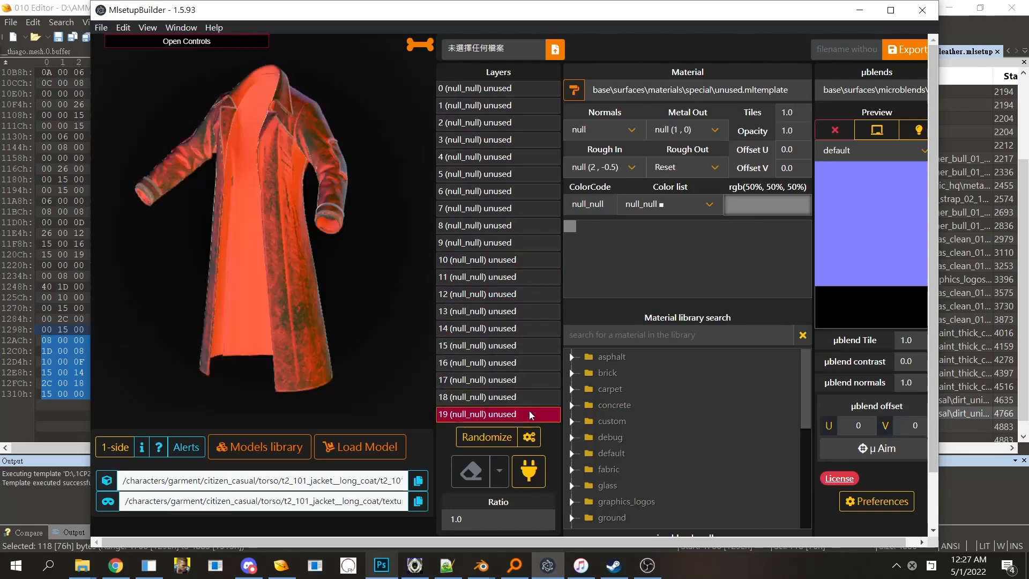
pyautogui.click(512, 397)
pyautogui.click(507, 408)
pyautogui.click(480, 402)
pyautogui.click(488, 408)
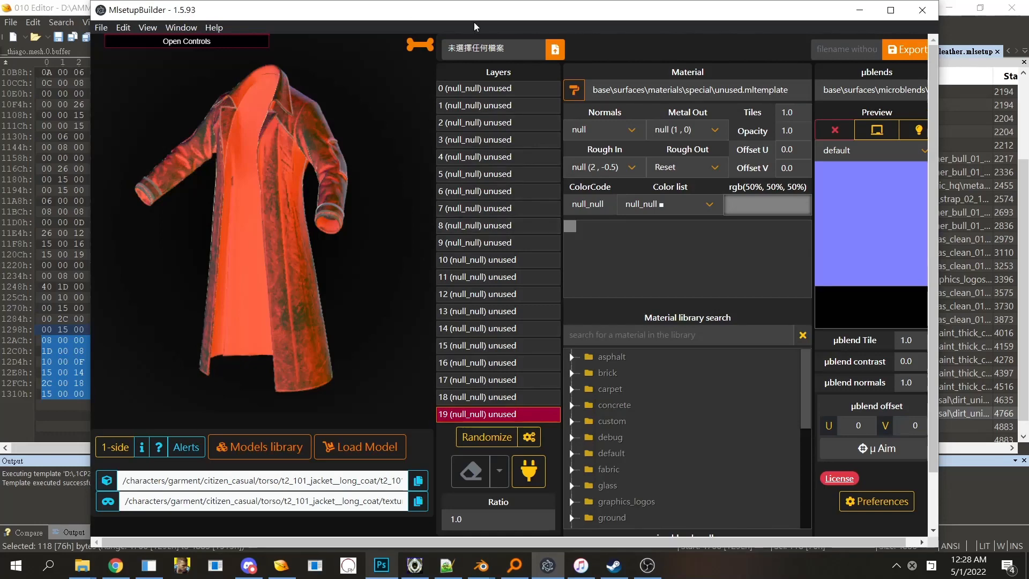
# Step: Switch to 010 Editor and inspect the properties of Multilayer_Layer entries 19 and 18 in the long coat mlsetup
pyautogui.click(944, 161)
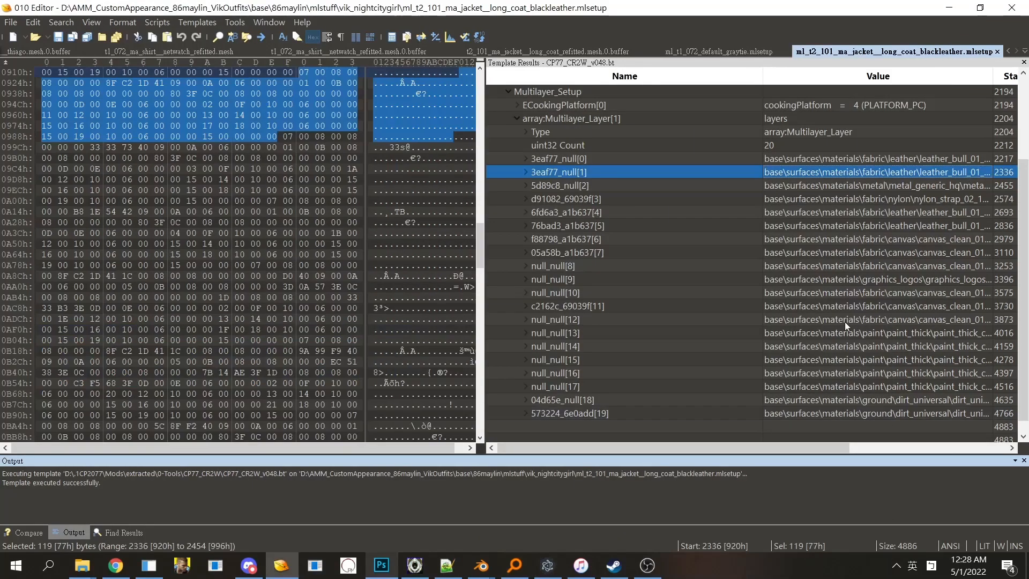
pyautogui.doubleClick(652, 412)
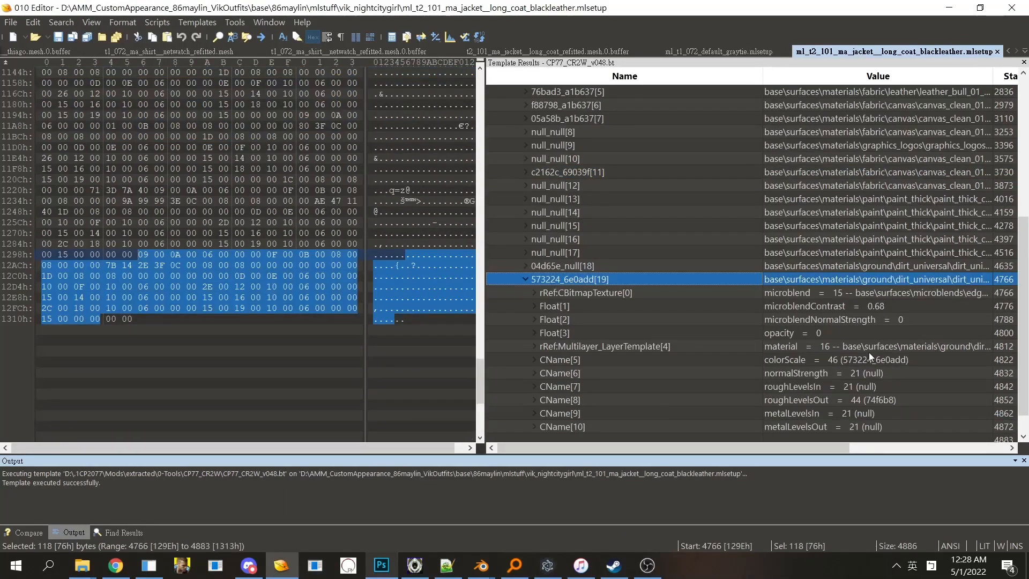
pyautogui.press('Left')
pyautogui.doubleClick(689, 395)
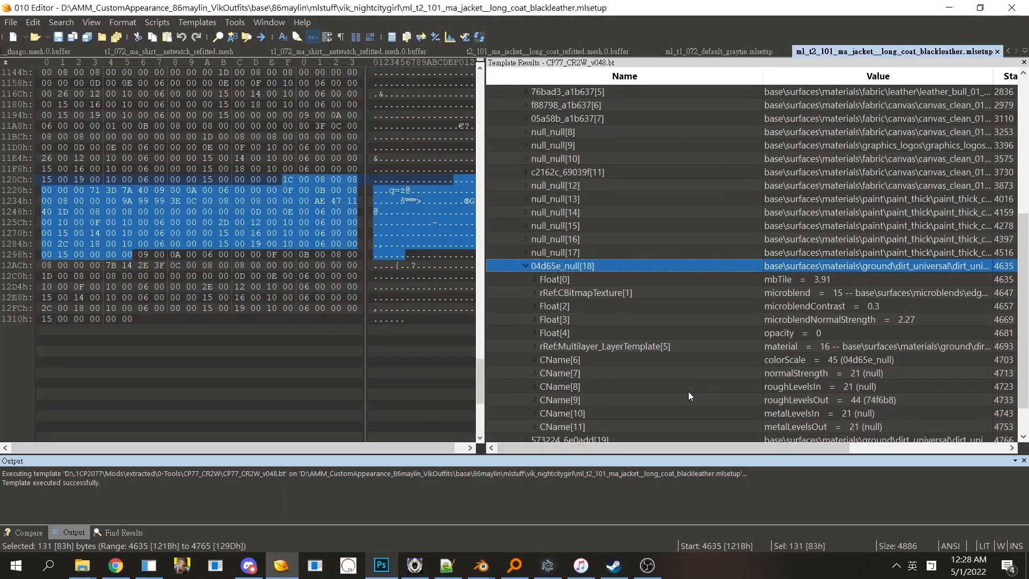
pyautogui.doubleClick(673, 266)
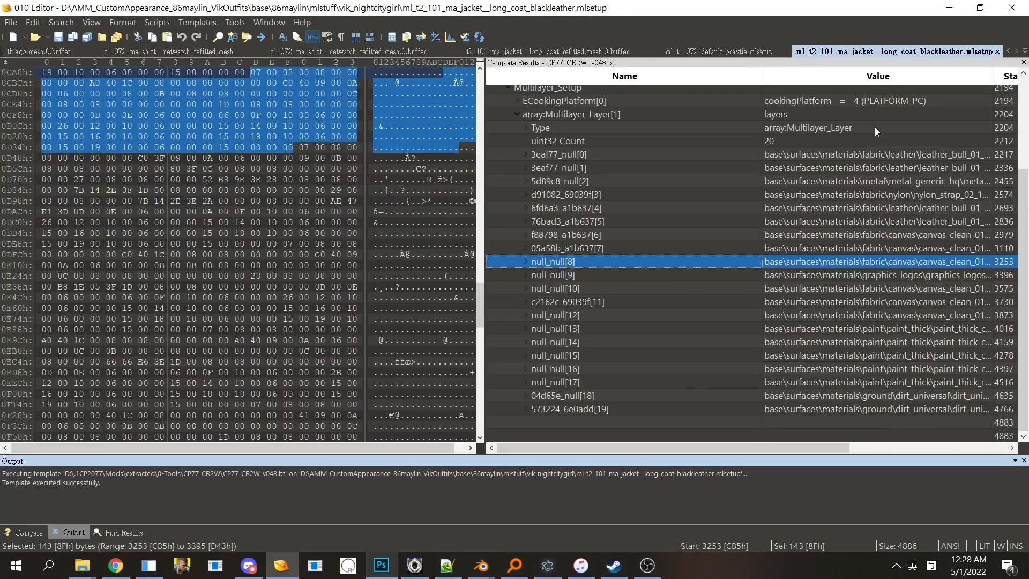
# Step: Look over Multilayer_Layer entries 11, 12 and 13, and recheck the properties of entry 19
pyautogui.click(709, 300)
pyautogui.click(701, 313)
pyautogui.click(694, 323)
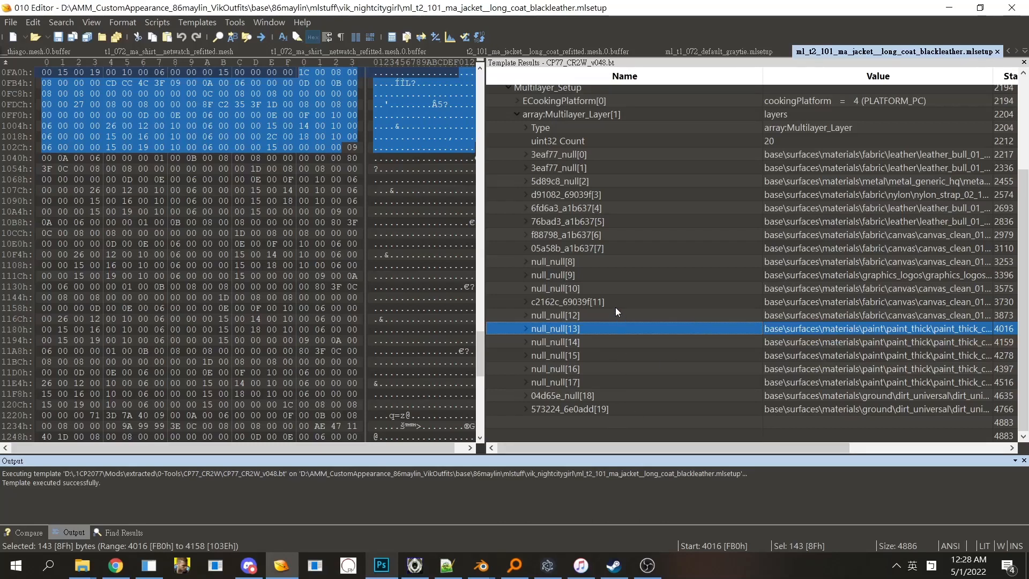
pyautogui.doubleClick(600, 410)
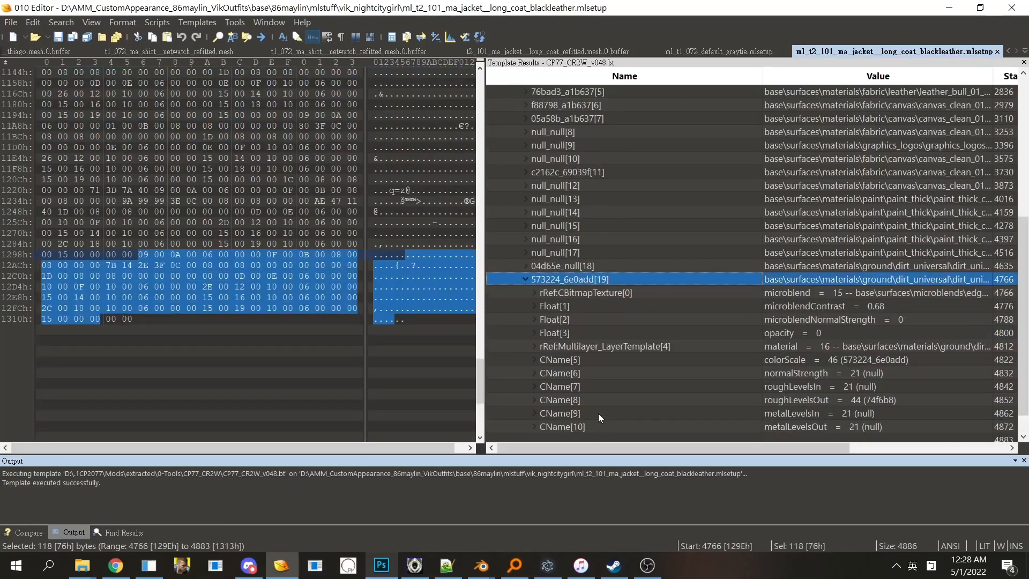
pyautogui.press('Left')
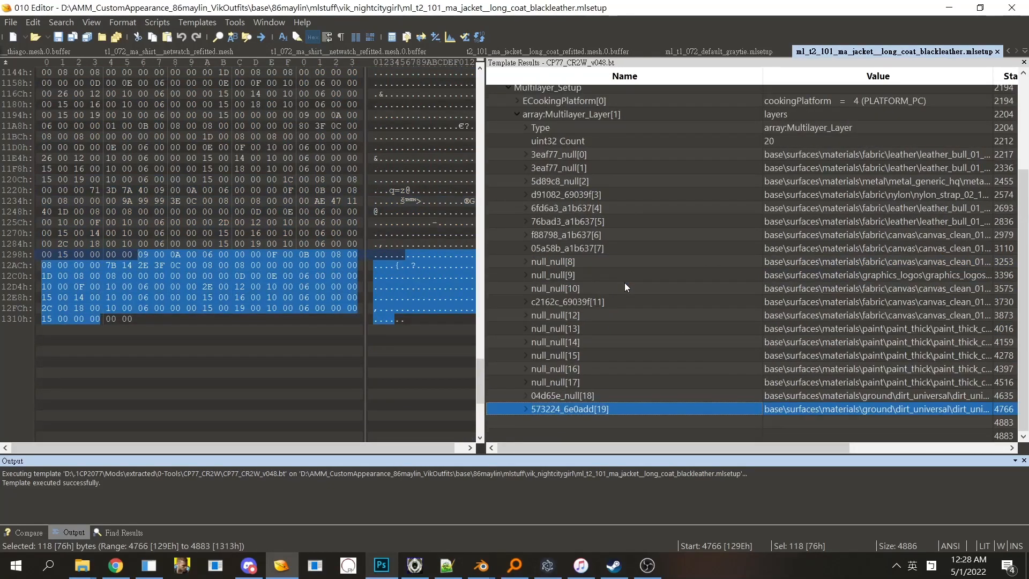
# Step: Compare the properties of layer entries 19 and 18, expanding entry 18's opacity field to check its float value
pyautogui.doubleClick(650, 408)
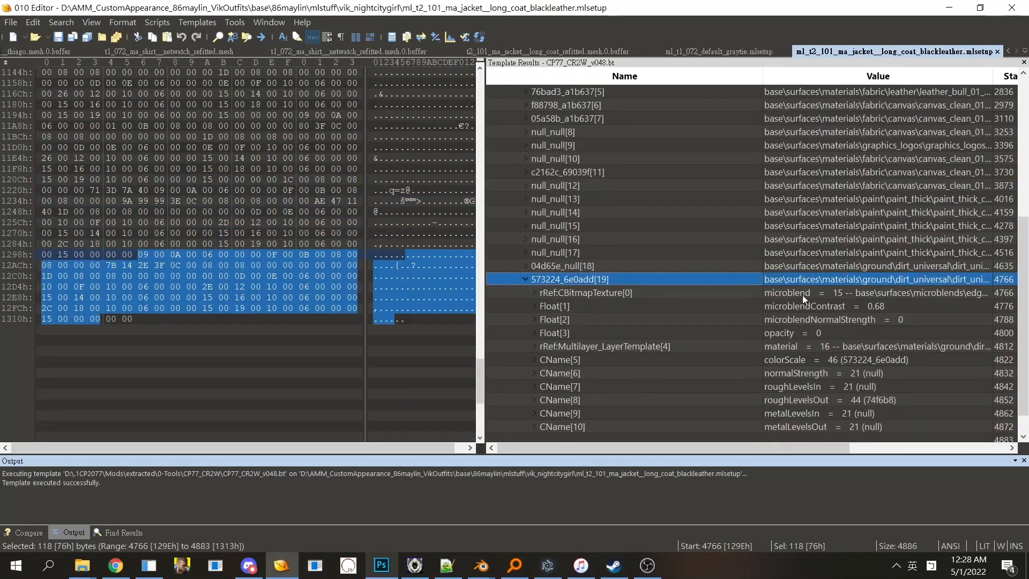
pyautogui.doubleClick(757, 283)
pyautogui.doubleClick(711, 395)
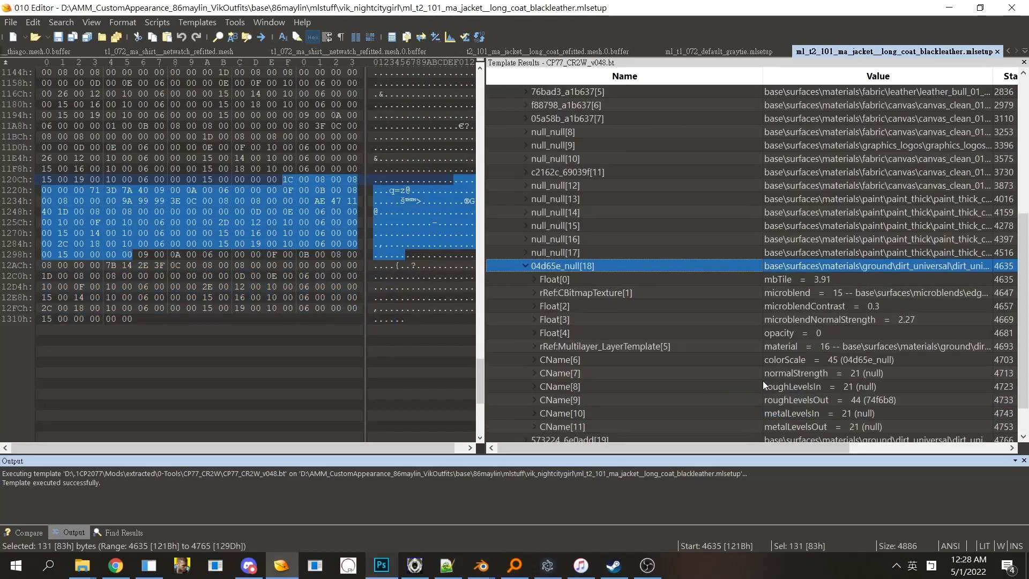
pyautogui.doubleClick(801, 335)
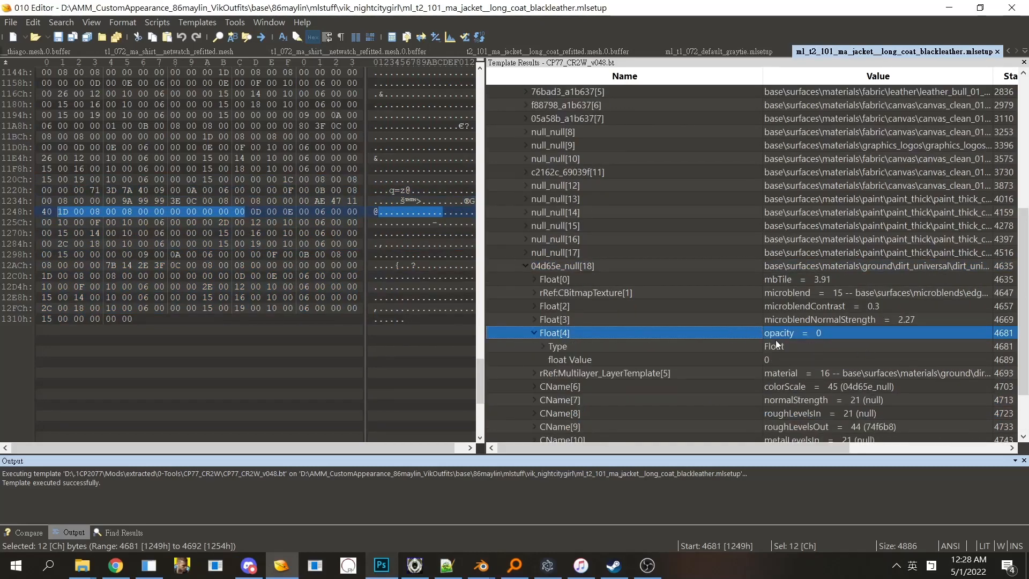
pyautogui.doubleClick(720, 336)
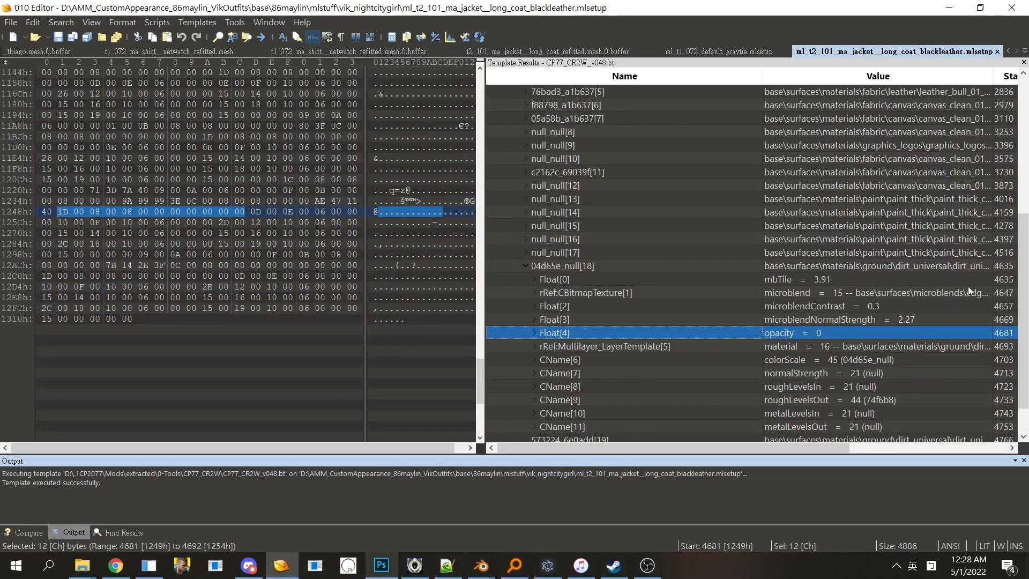
# Step: Read the full microblend texture path and the microblendContrast field of layer entry 18
pyautogui.doubleClick(983, 293)
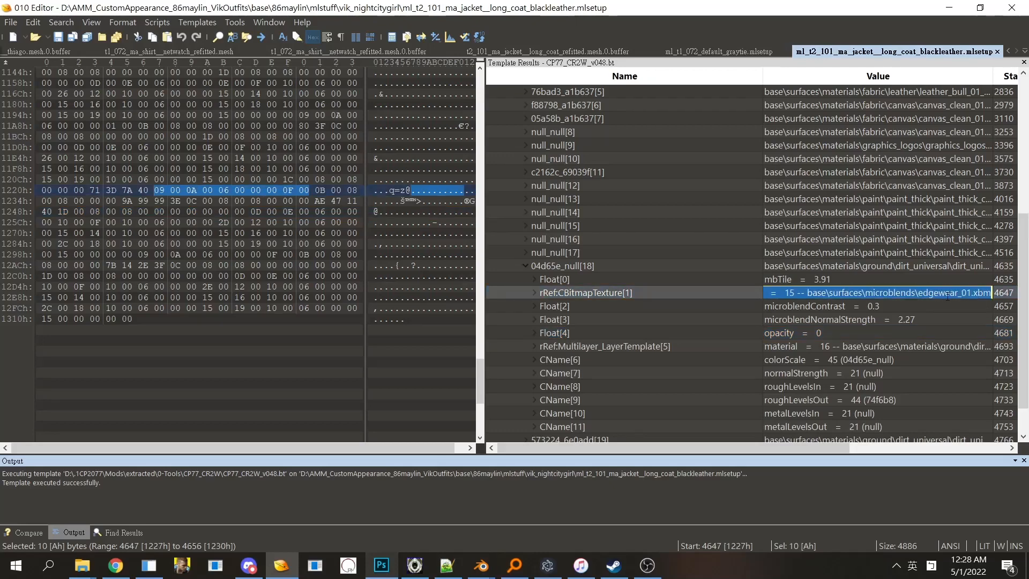
pyautogui.click(932, 307)
pyautogui.click(932, 295)
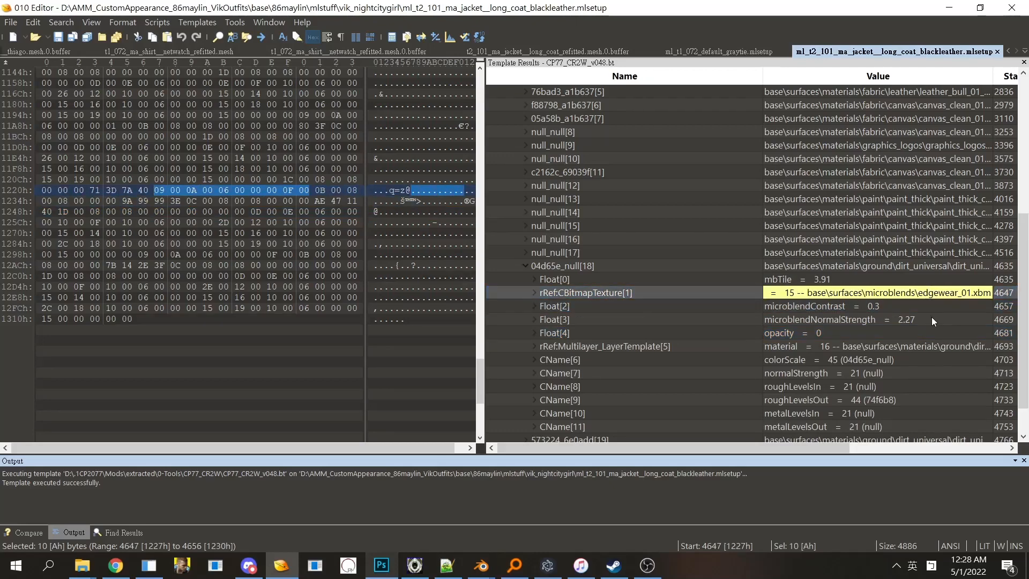
pyautogui.click(932, 321)
pyautogui.click(926, 296)
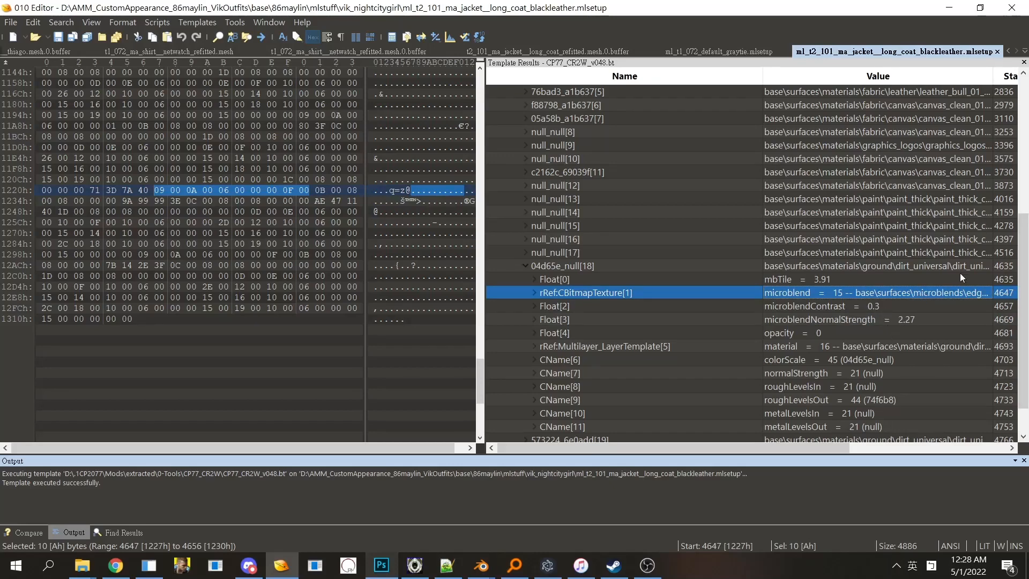
pyautogui.click(960, 320)
pyautogui.click(959, 305)
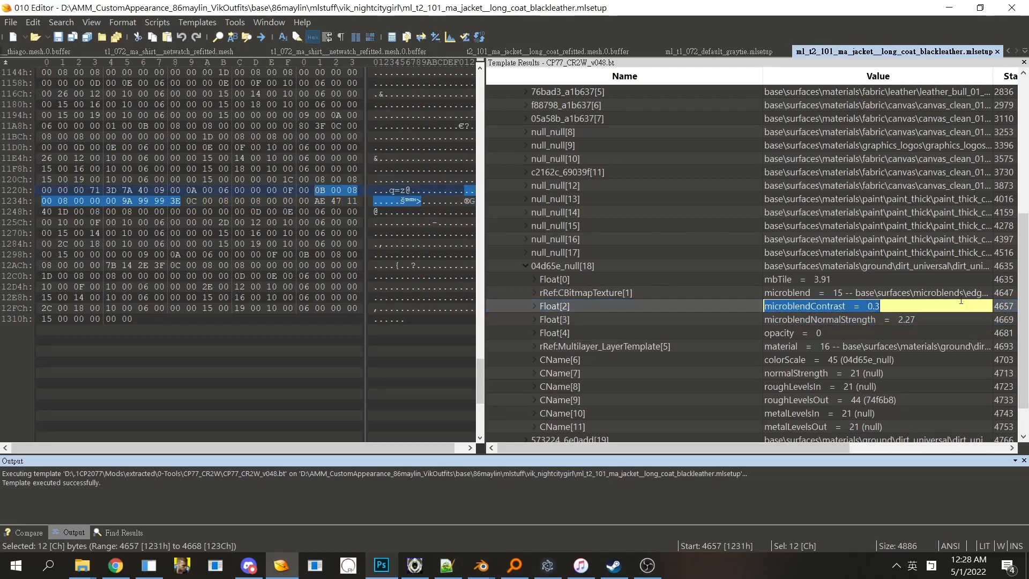
pyautogui.click(958, 294)
pyautogui.click(959, 319)
# Step: Read the full material template path of layer entry 18, and collapse the entry
pyautogui.click(708, 267)
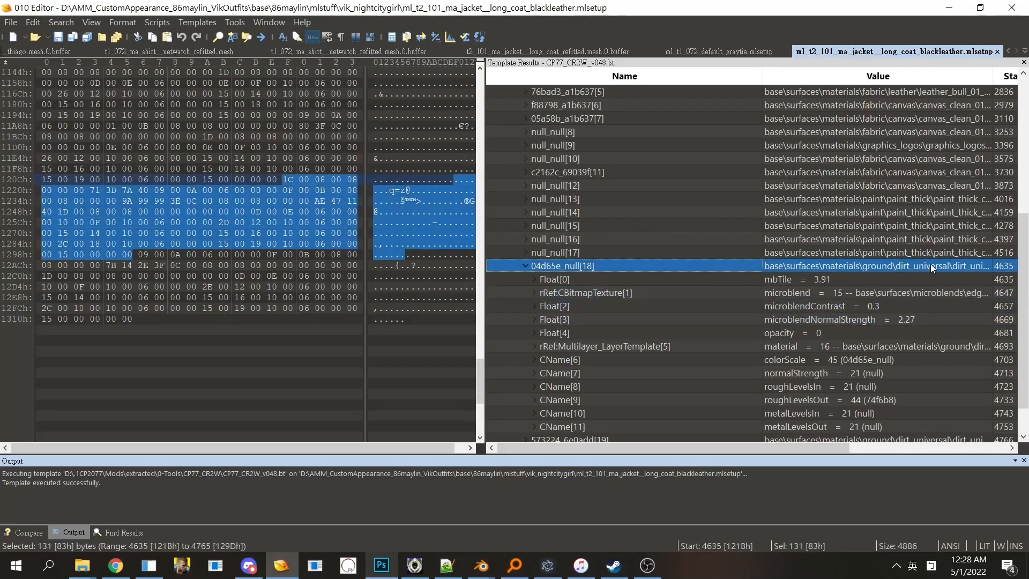
pyautogui.click(927, 352)
pyautogui.click(927, 351)
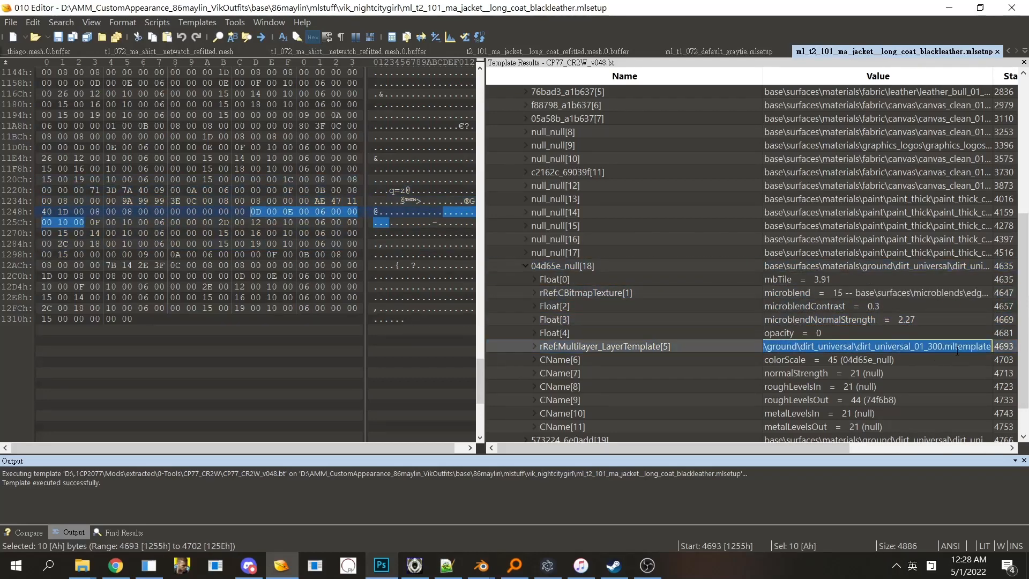
pyautogui.click(922, 335)
pyautogui.doubleClick(728, 270)
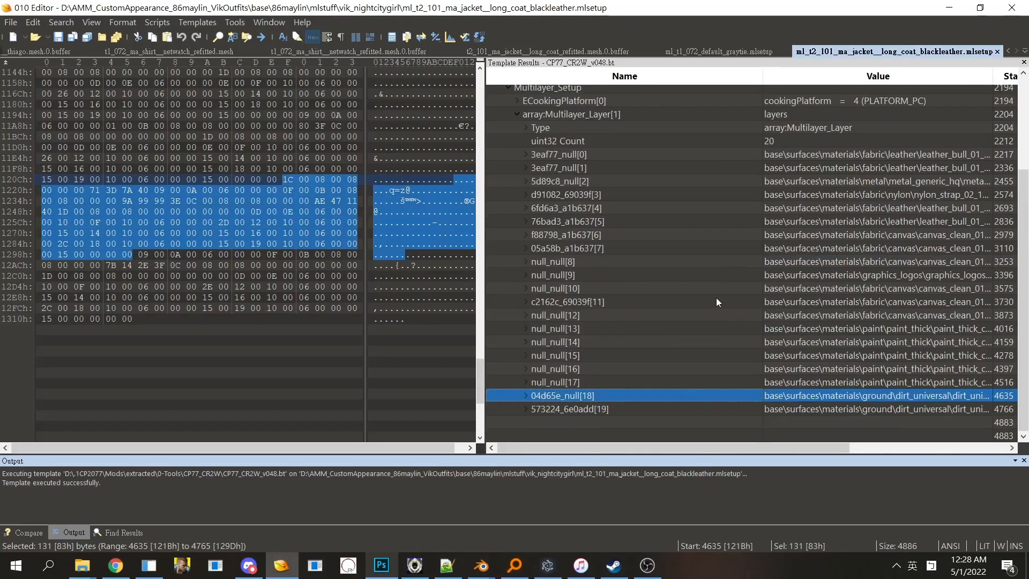
# Step: Check the material and opacity fields of layer entry 19, and briefly reopen entry 18 for comparison
pyautogui.doubleClick(682, 409)
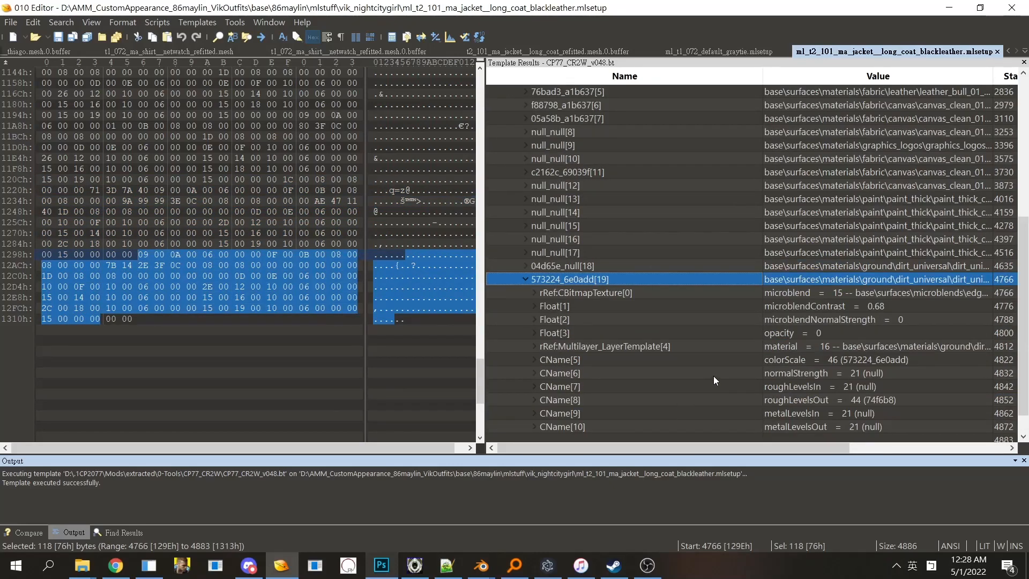
pyautogui.click(880, 349)
pyautogui.click(921, 337)
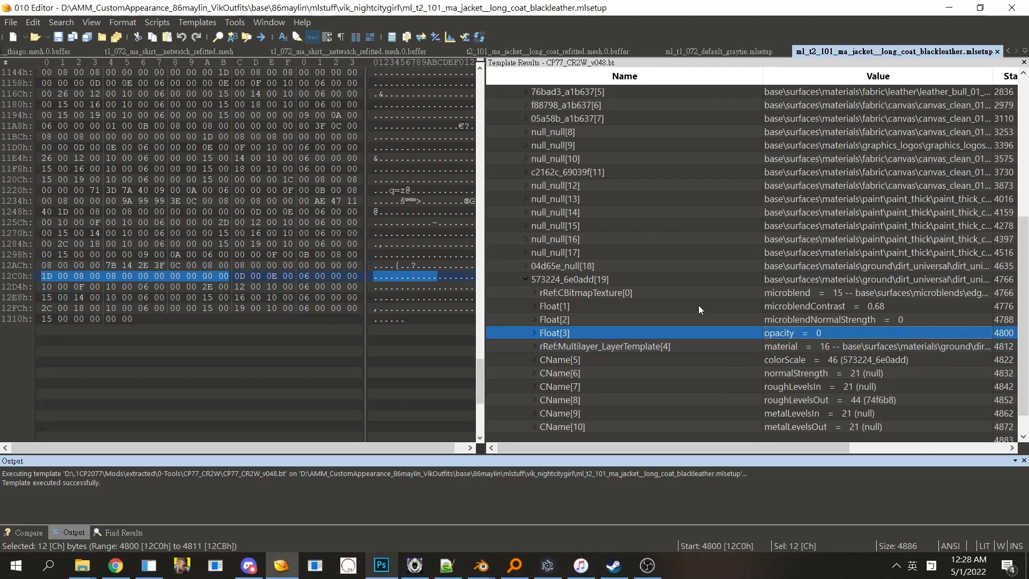
pyautogui.doubleClick(677, 283)
pyautogui.doubleClick(653, 395)
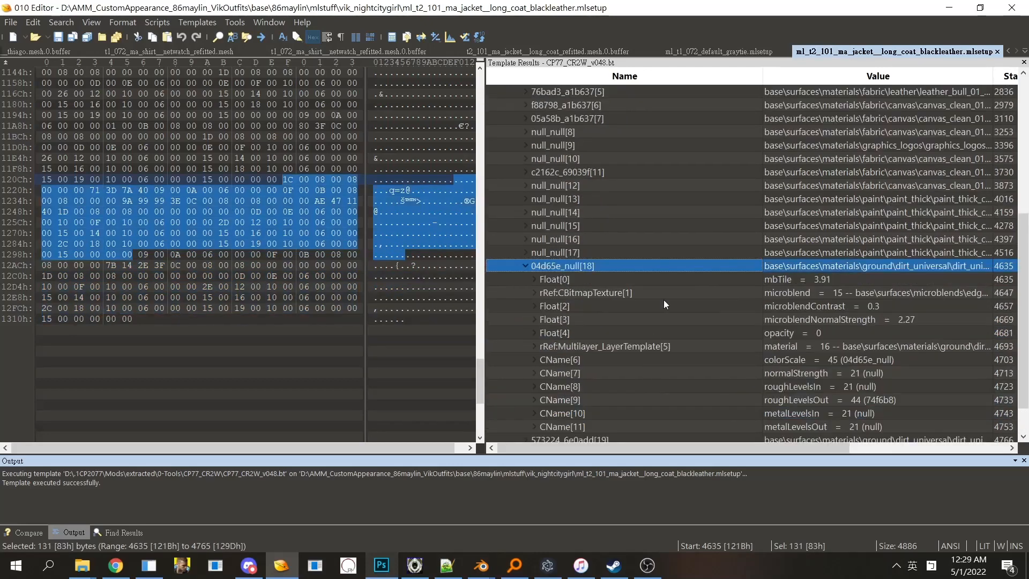
pyautogui.doubleClick(664, 269)
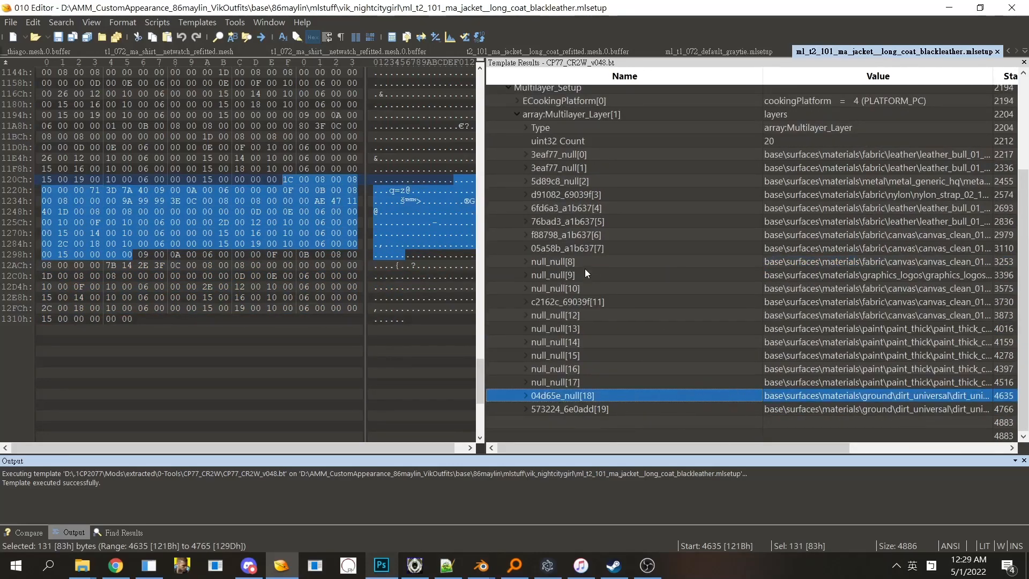
# Step: Expand layer entry 11 to read its full microblend texture path and opacity field
pyautogui.doubleClick(633, 302)
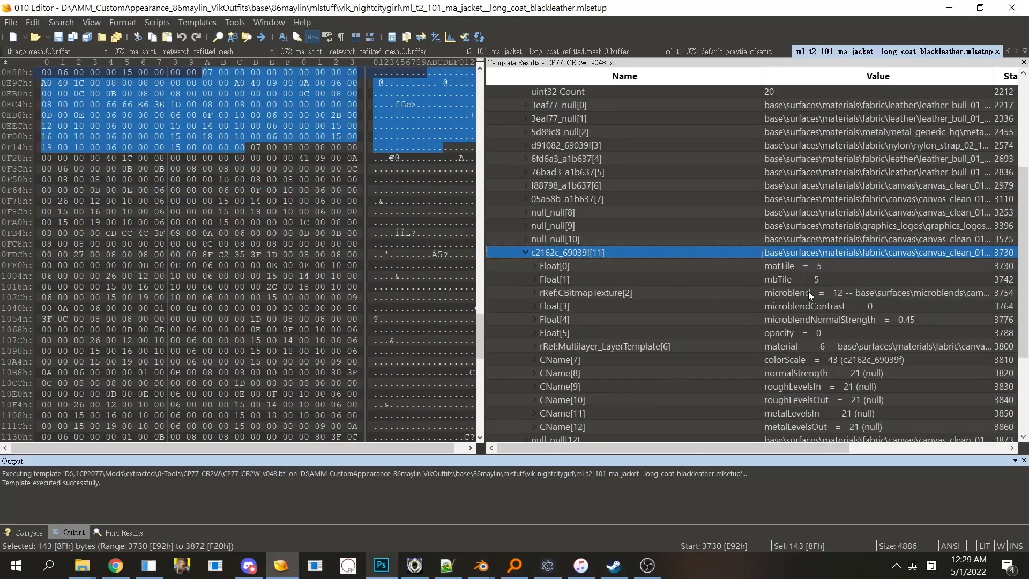
pyautogui.doubleClick(957, 298)
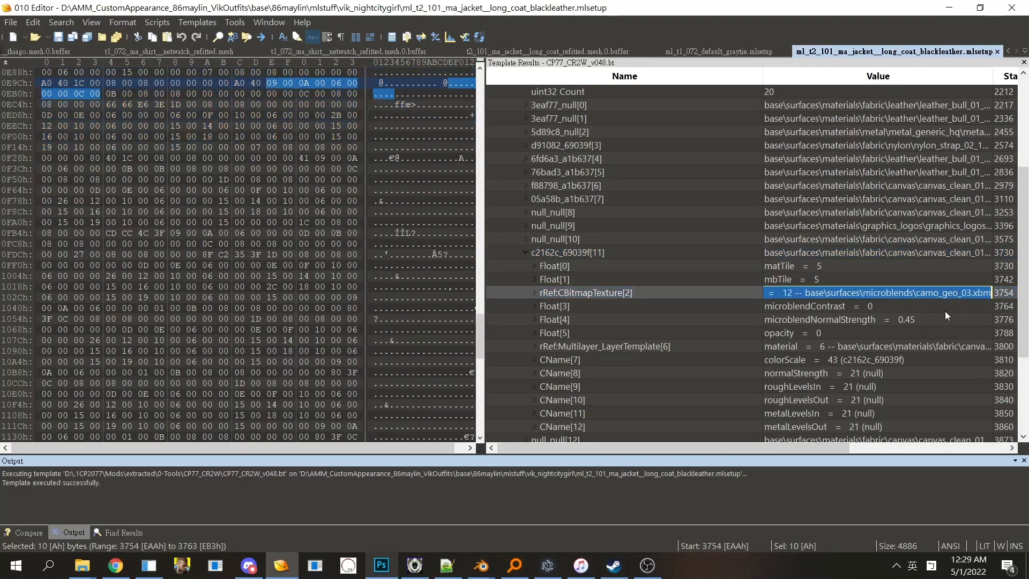
pyautogui.press('Escape')
pyautogui.click(692, 245)
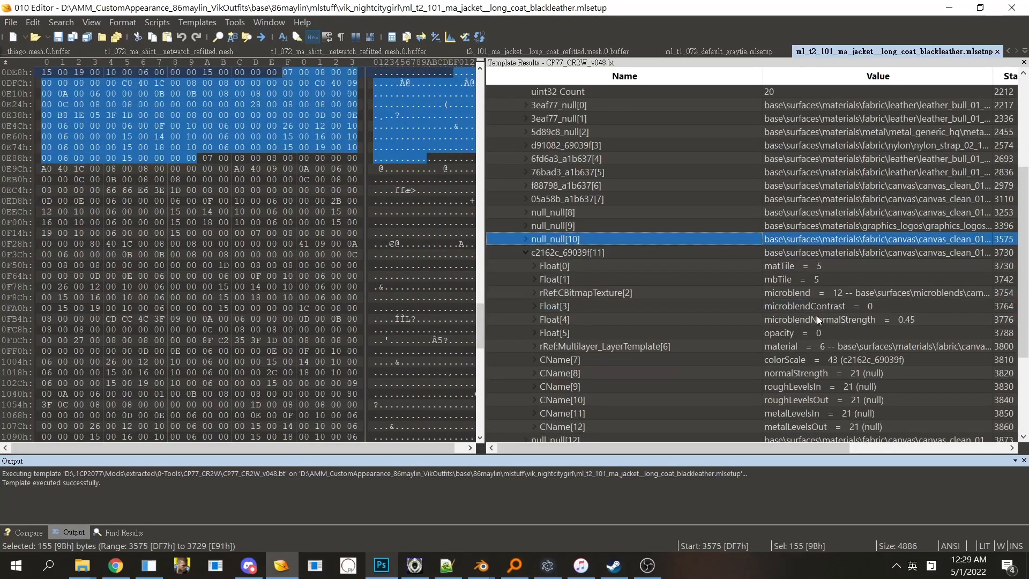
pyautogui.click(823, 333)
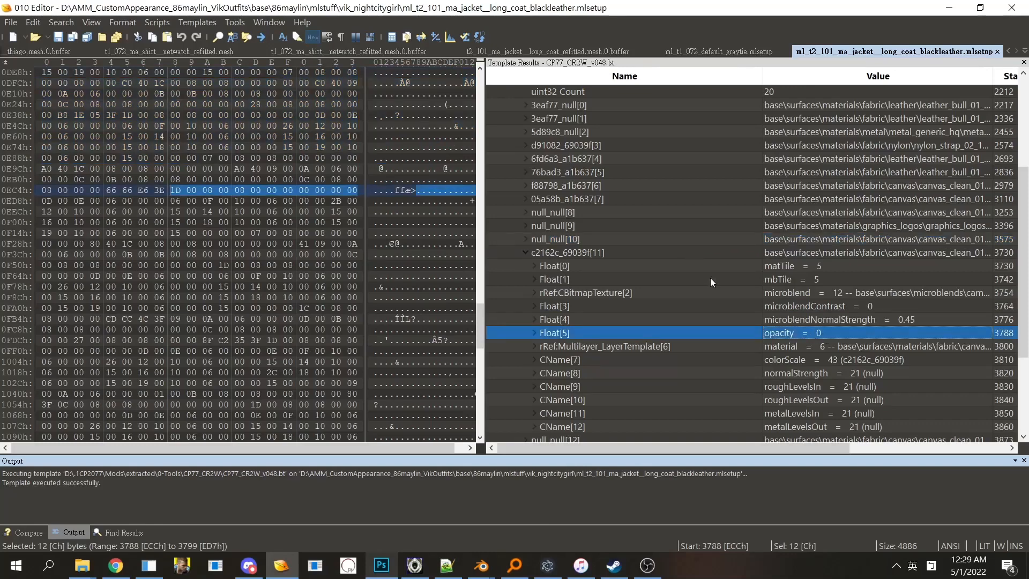
# Step: Recheck the opacity field of layer entry 11, collapse that entry and expand entry 10 to inspect its properties
pyautogui.click(701, 242)
pyautogui.click(666, 267)
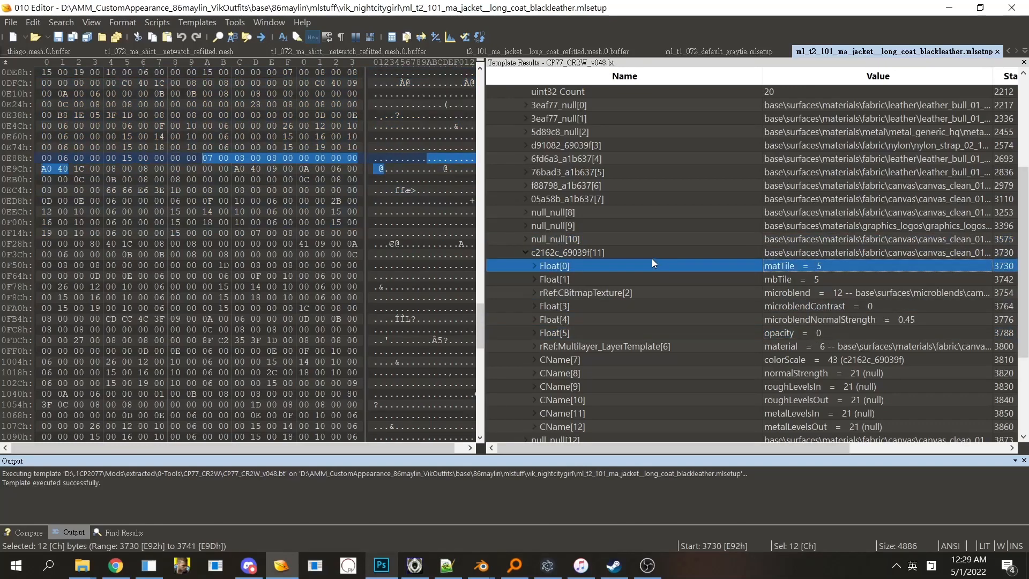
pyautogui.click(649, 257)
pyautogui.click(809, 335)
pyautogui.click(809, 335)
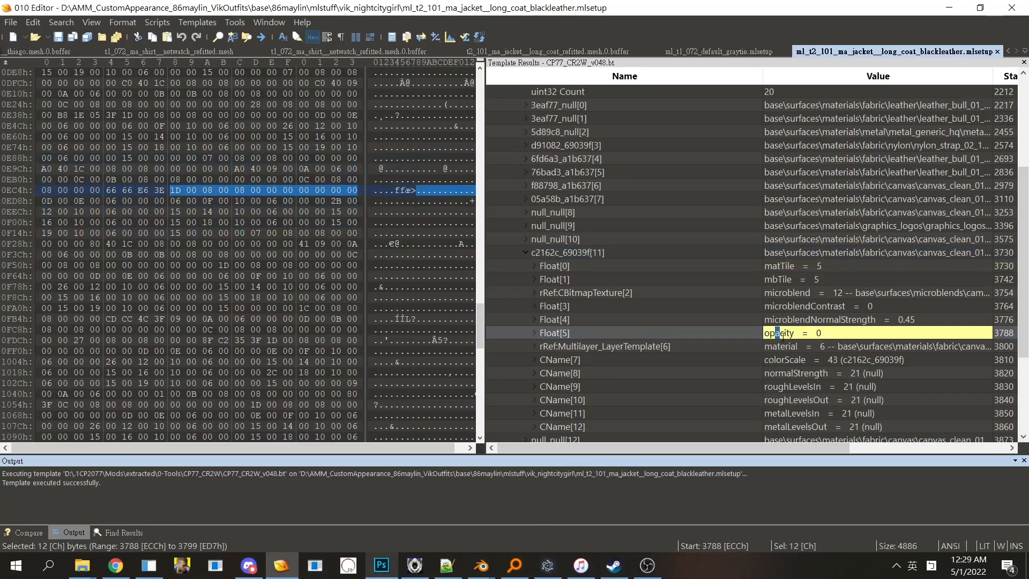
pyautogui.press('Escape')
pyautogui.click(628, 244)
pyautogui.click(628, 253)
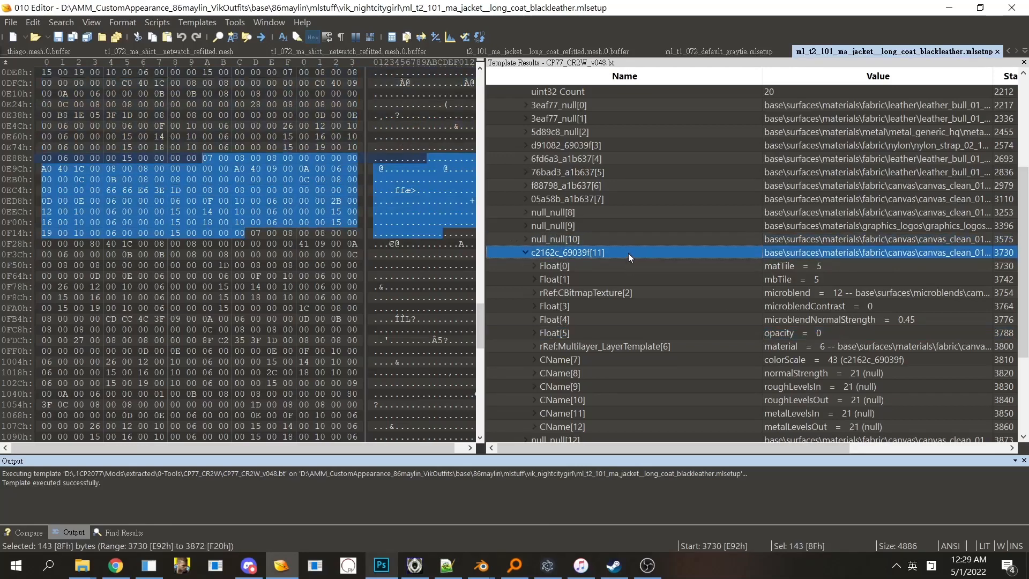
pyautogui.doubleClick(628, 253)
pyautogui.doubleClick(571, 289)
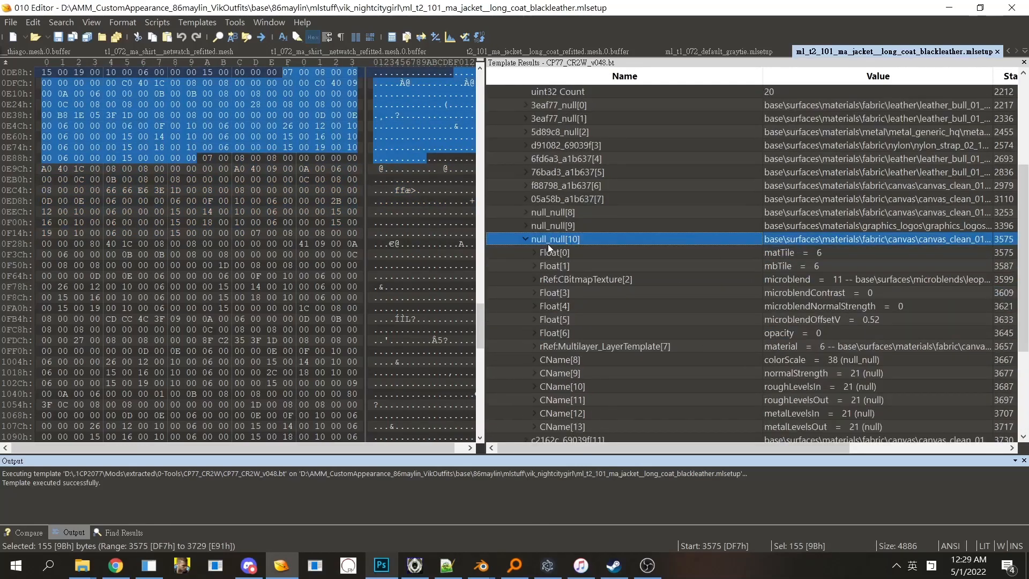
# Step: Collapse layer entry 10 and expand layer entry 7 to inspect its properties
pyautogui.doubleClick(566, 242)
pyautogui.click(622, 303)
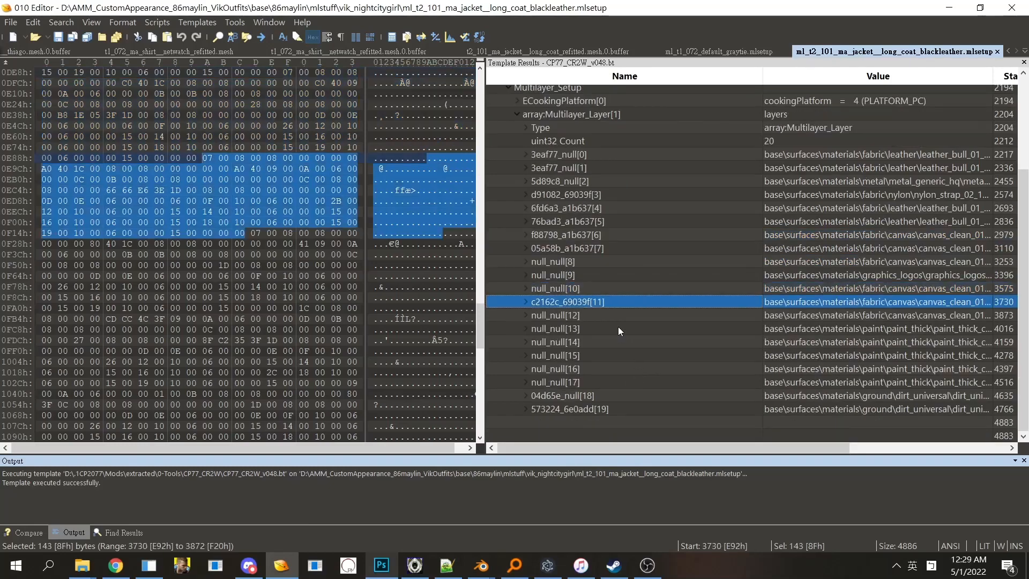
pyautogui.click(621, 341)
pyautogui.click(617, 263)
pyautogui.press('Up')
pyautogui.press('Right')
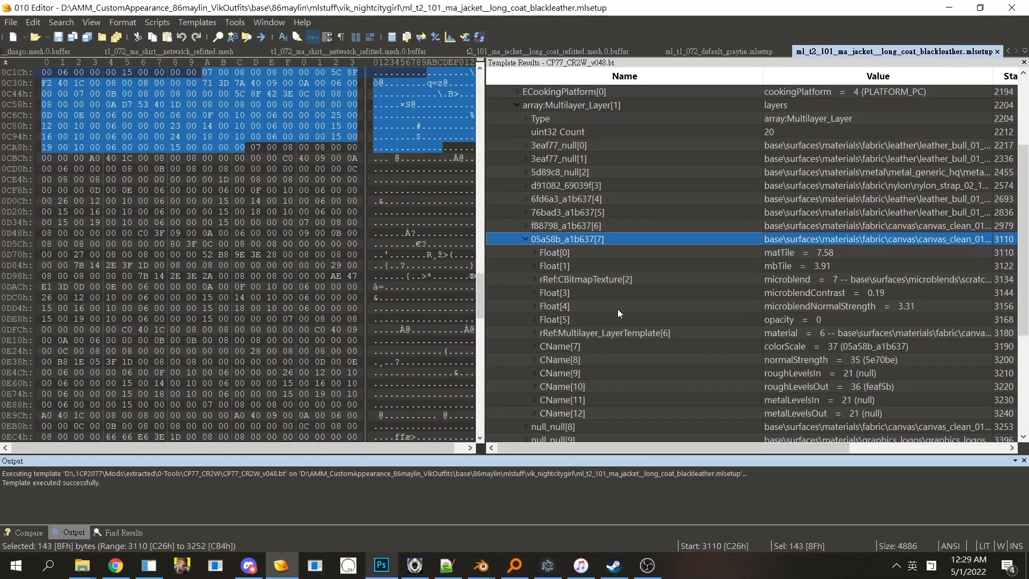
pyautogui.press('Left')
pyautogui.press('Up')
pyautogui.press('Down')
pyautogui.press('Right')
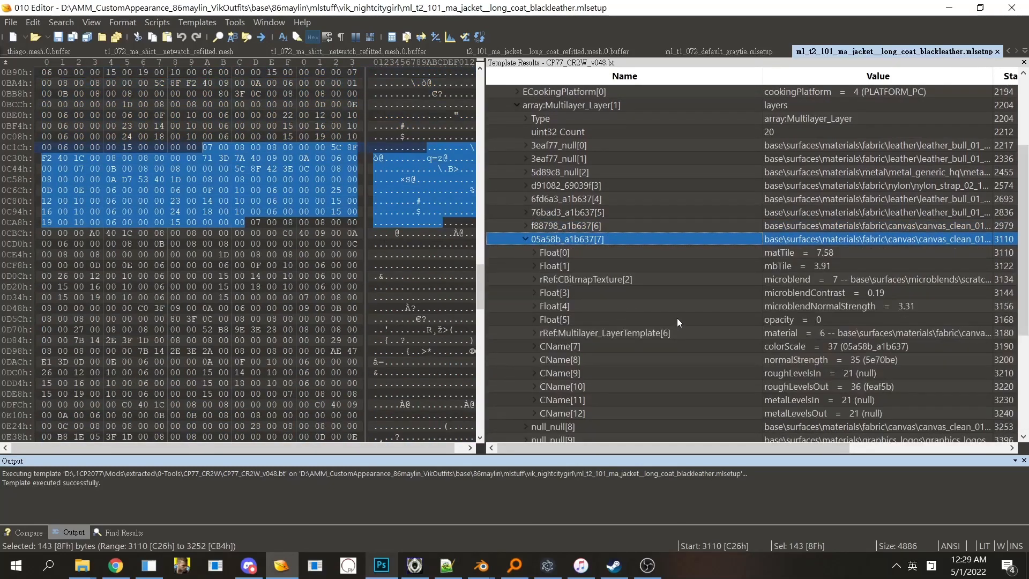
# Step: Read the full microblend texture path of layer entry 7, and collapse the entry
pyautogui.doubleClick(874, 280)
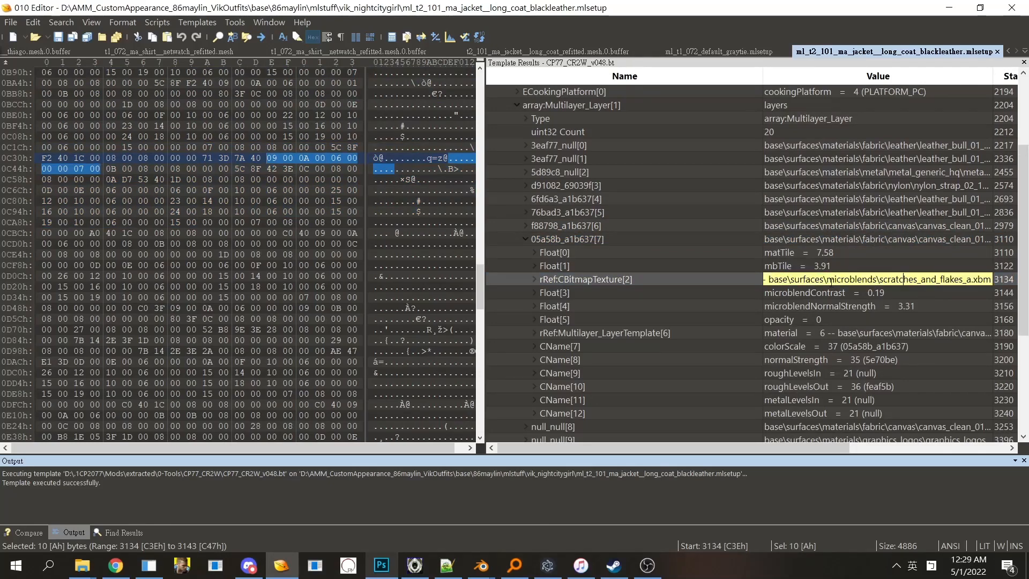
pyautogui.click(918, 289)
pyautogui.click(877, 281)
pyautogui.click(709, 242)
pyautogui.press('Left')
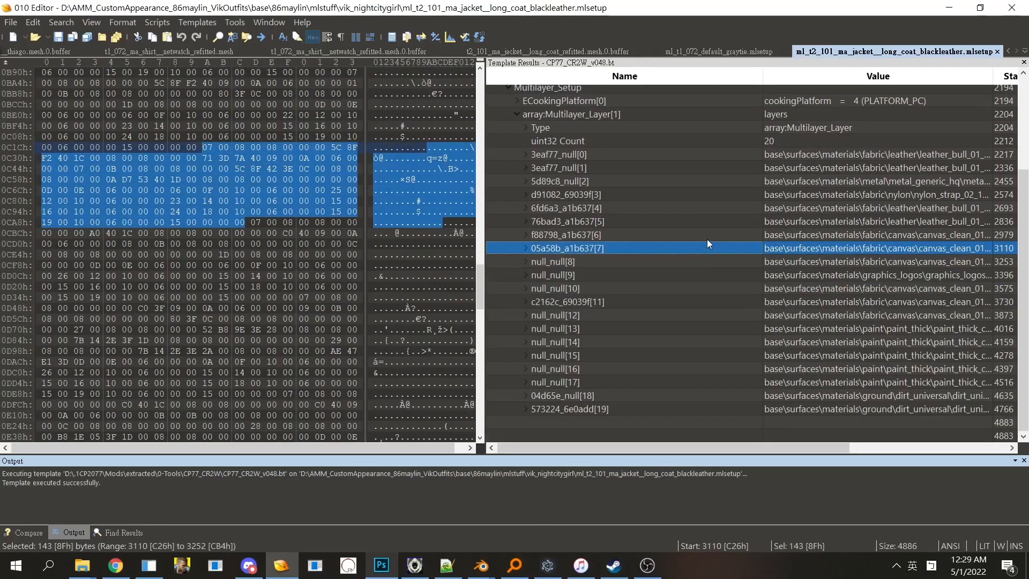
# Step: Expand layer entry 6 to read its full microblend texture path, and collapse the entry
pyautogui.press('Up')
pyautogui.press('Right')
pyautogui.press('Left')
pyautogui.press('Right')
pyautogui.click(942, 253)
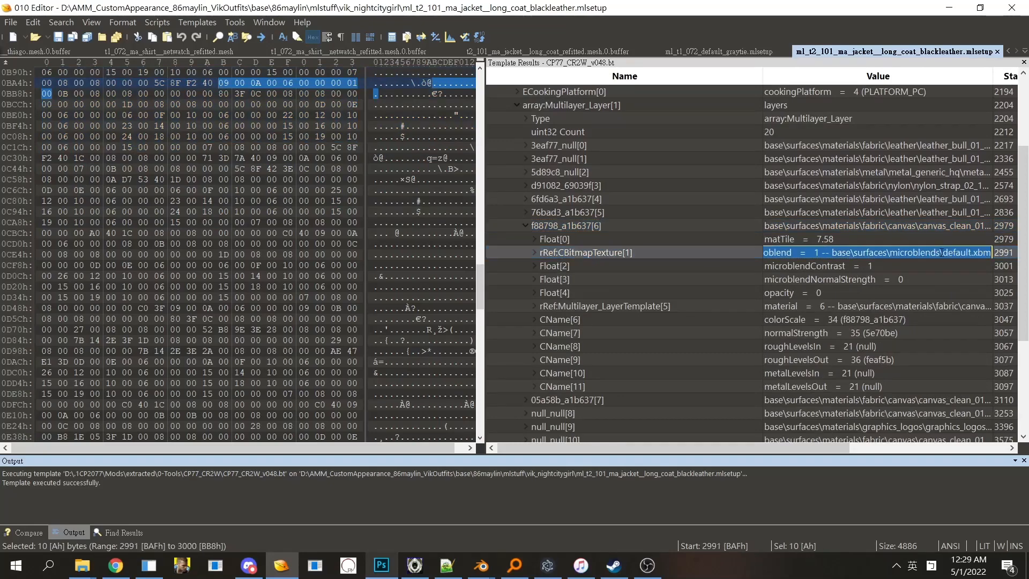
pyautogui.click(936, 268)
pyautogui.click(735, 225)
pyautogui.press('Left')
# Step: Expand layer entry 5 and read its full microblend texture path, minimising the chat window opened from the notification
pyautogui.press('Up')
pyautogui.press('Right')
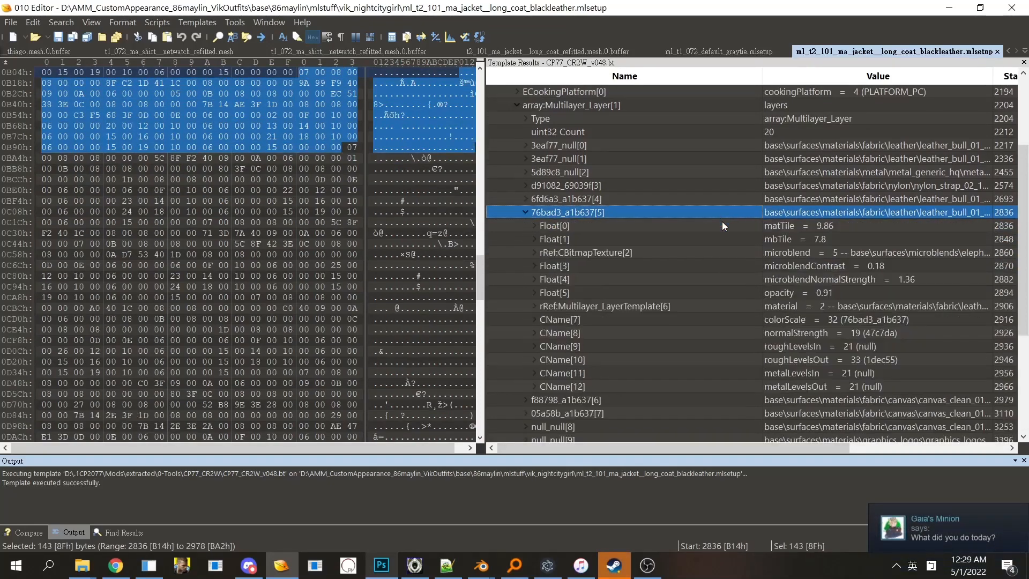
pyautogui.click(961, 524)
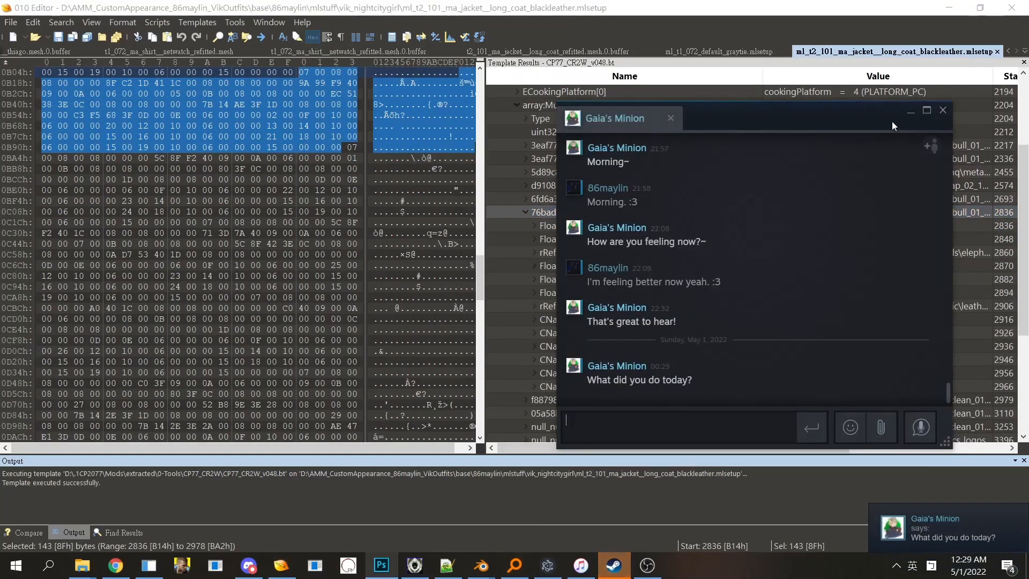
pyautogui.click(911, 111)
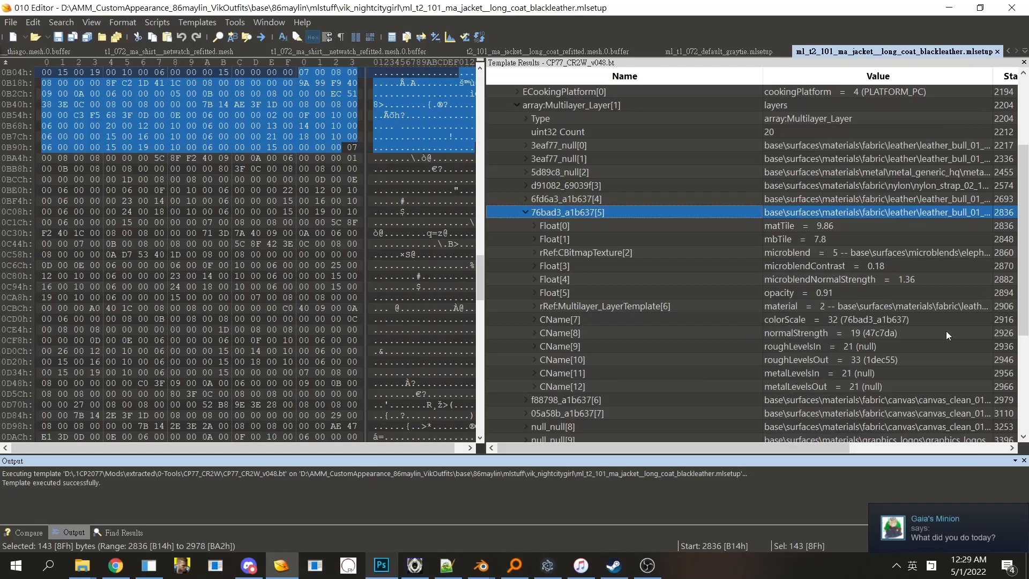
pyautogui.click(879, 253)
pyautogui.click(882, 253)
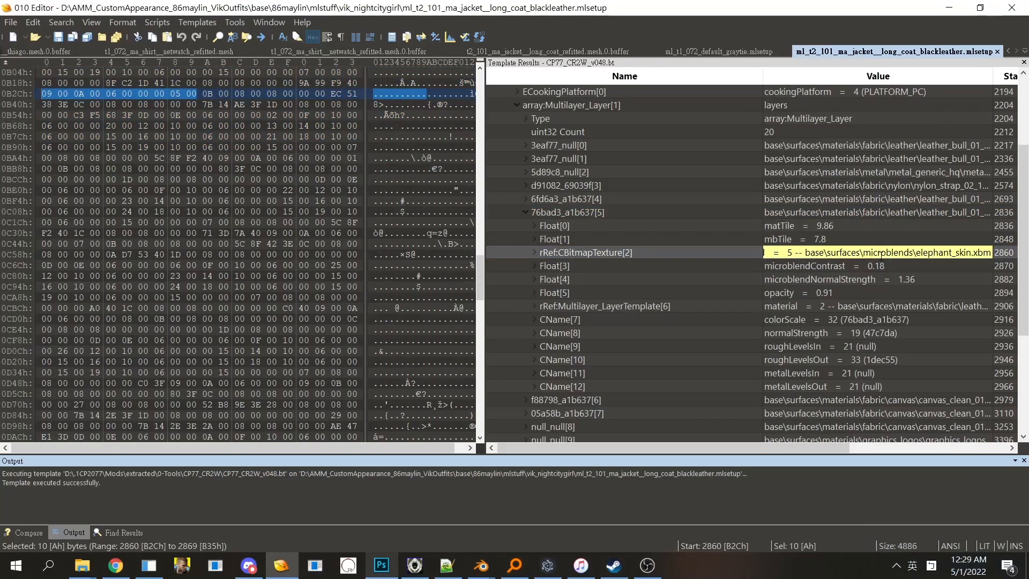
pyautogui.click(687, 202)
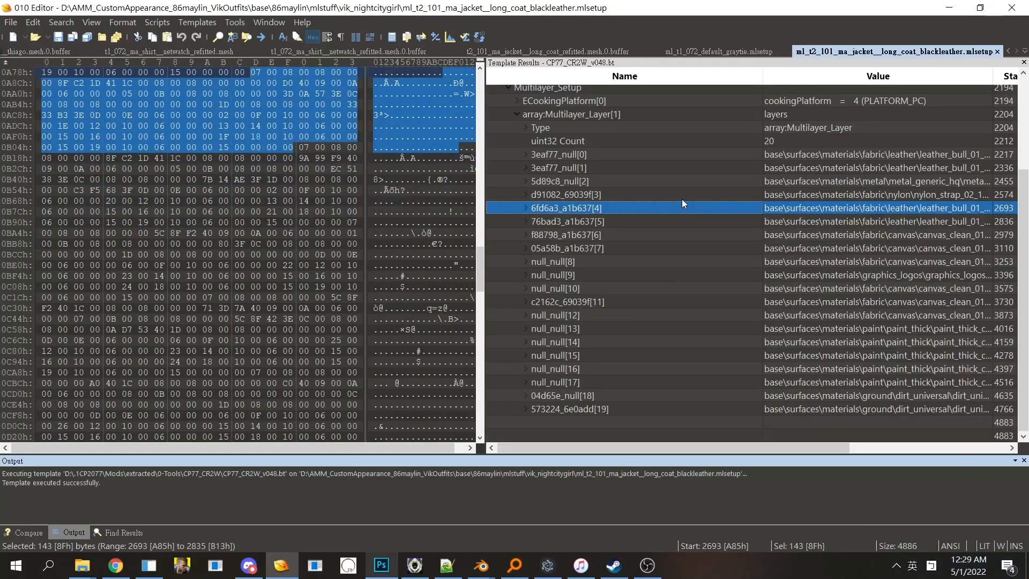
# Step: Inspect the properties of layer entries 4, 3, 2 and 1 in turn, collapsing each one after viewing
pyautogui.doubleClick(683, 212)
pyautogui.press('Left')
pyautogui.press('Up')
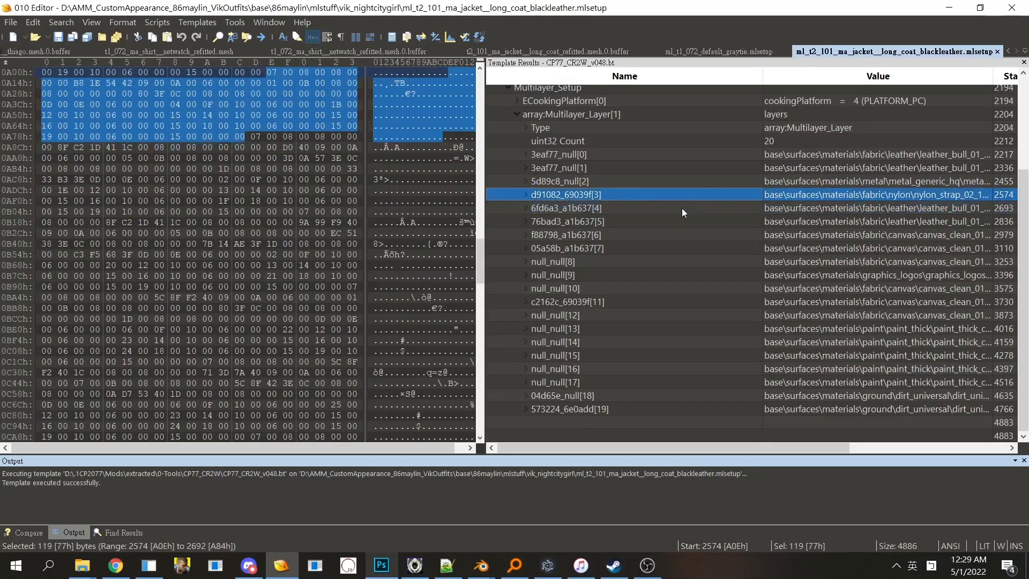
pyautogui.press('Right')
pyautogui.press('Left')
pyautogui.press('Up')
pyautogui.press('Right')
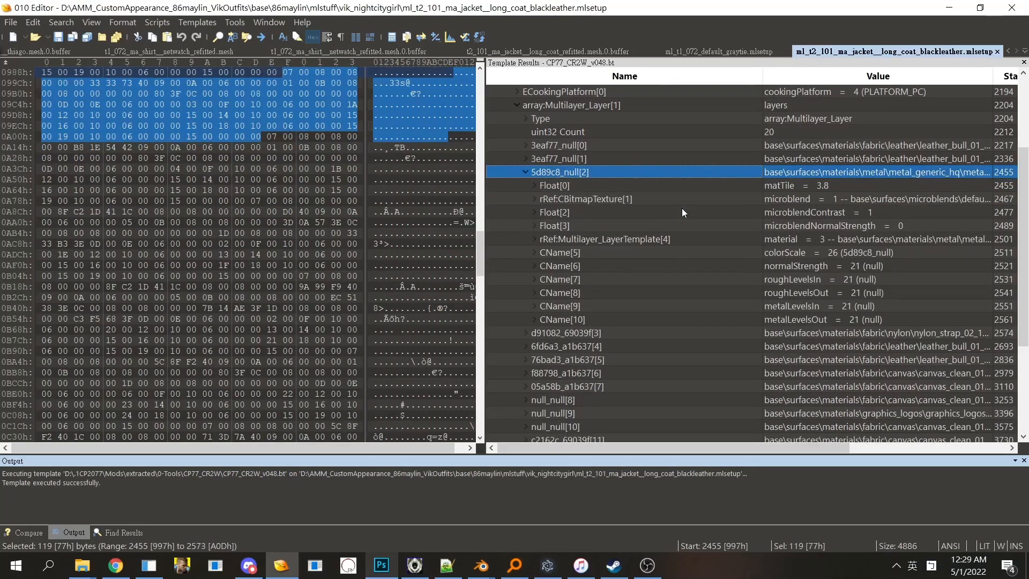
pyautogui.press('Left')
pyautogui.press('Up')
pyautogui.press('Right')
pyautogui.press('Left')
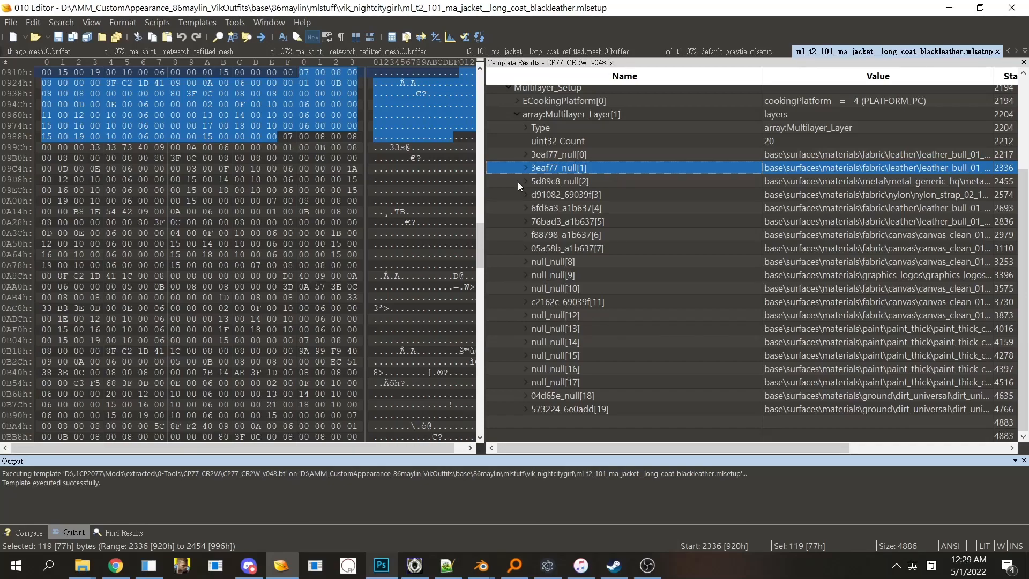
# Step: Expand layer entry 0 to inspect its properties, and collapse it again
pyautogui.click(121, 571)
pyautogui.click(120, 571)
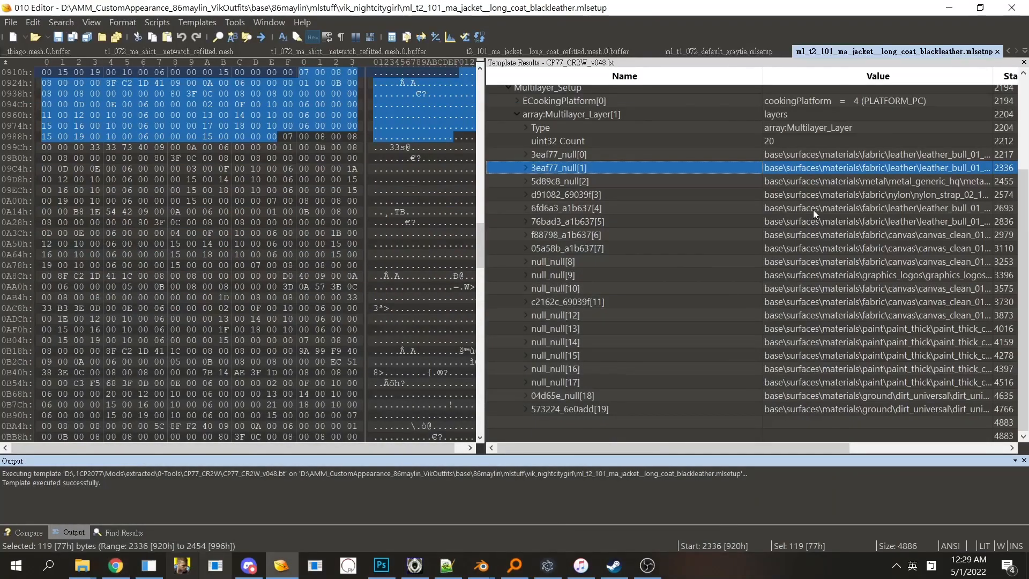
pyautogui.doubleClick(726, 159)
pyautogui.click(712, 166)
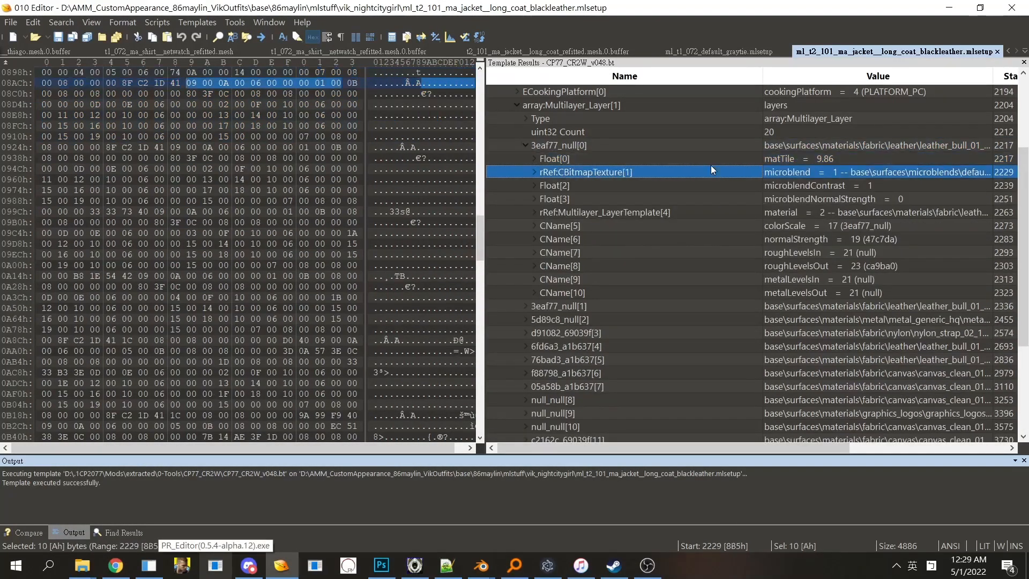
pyautogui.doubleClick(707, 157)
pyautogui.doubleClick(703, 148)
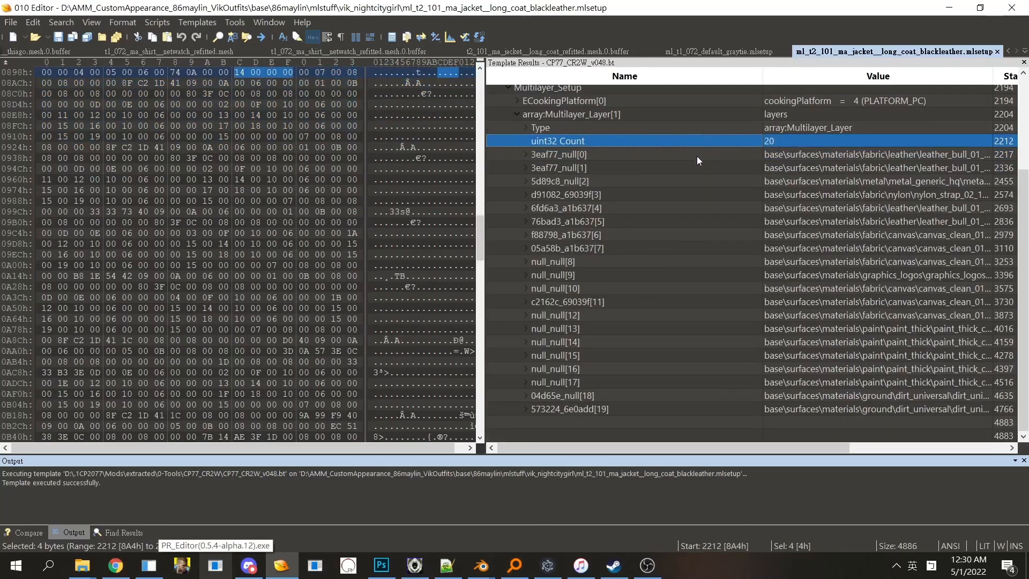
pyautogui.click(697, 168)
pyautogui.click(698, 182)
pyautogui.click(690, 197)
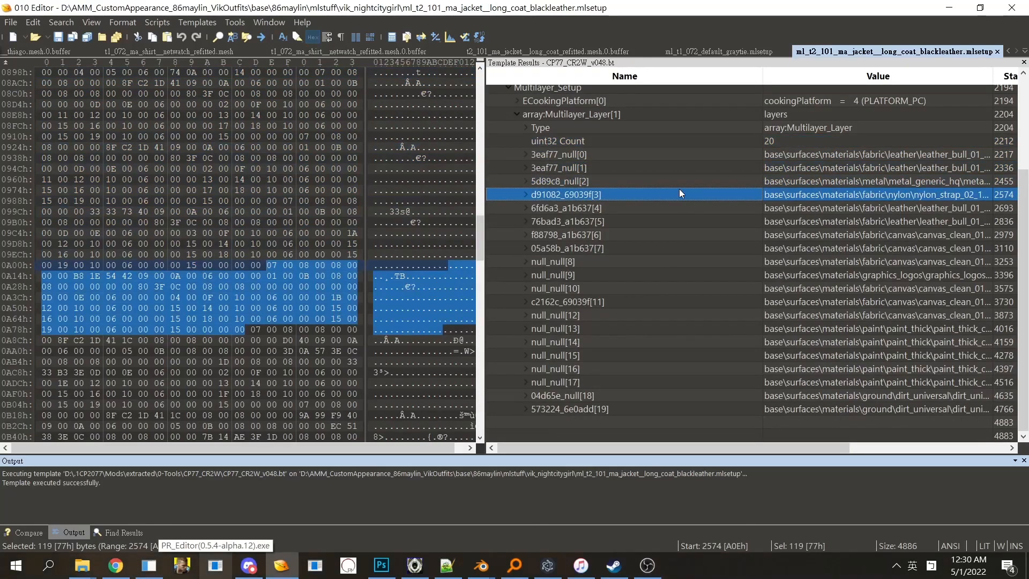
pyautogui.click(675, 184)
pyautogui.click(678, 196)
pyautogui.click(669, 183)
pyautogui.click(671, 199)
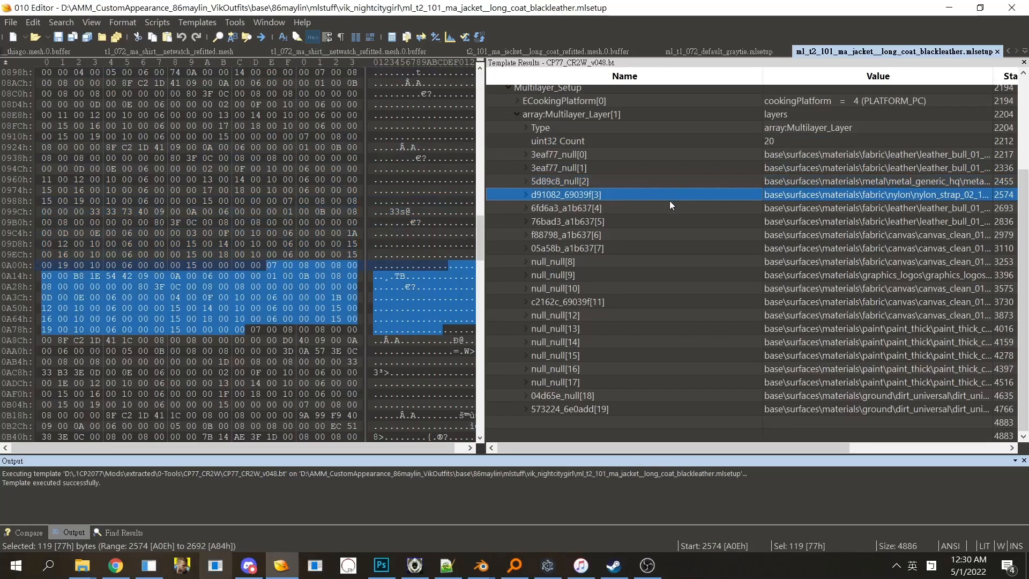
pyautogui.doubleClick(671, 199)
pyautogui.doubleClick(664, 195)
pyautogui.click(654, 272)
pyautogui.click(657, 237)
pyautogui.click(650, 156)
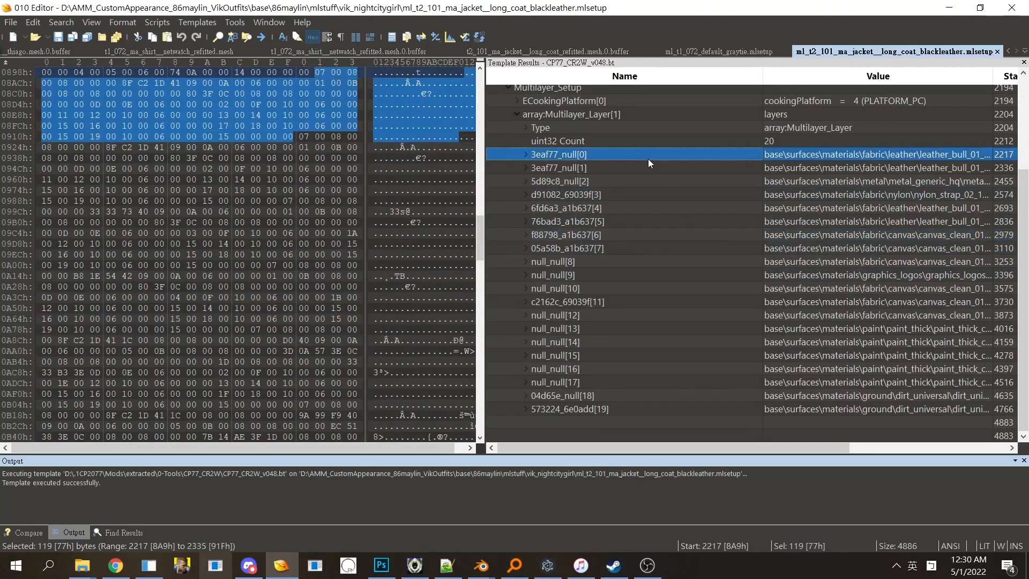
# Step: Switch to MlsetupBuilder and preview the masks of layers 17, 16, 15 and 14 on the coat
pyautogui.click(548, 565)
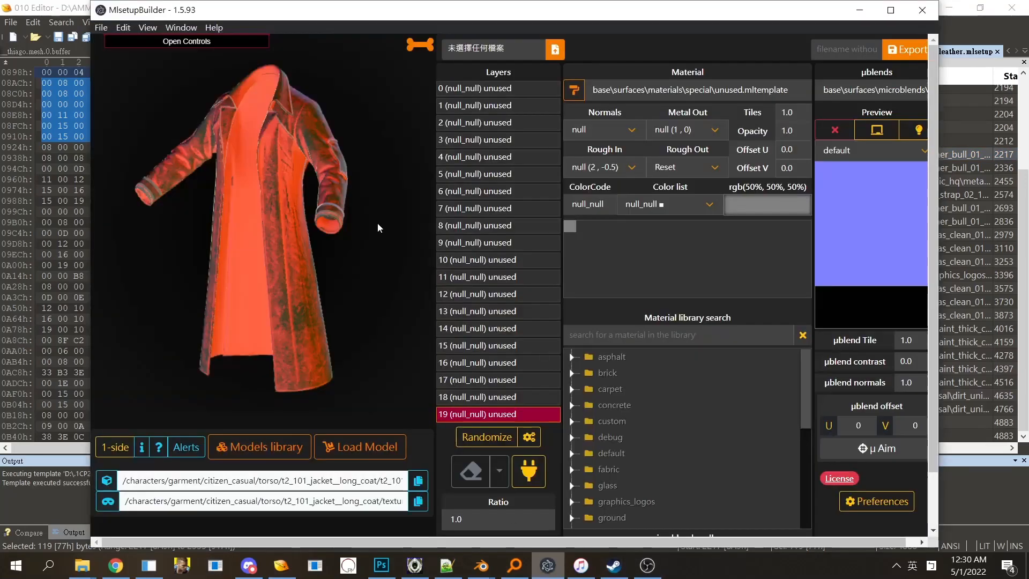
pyautogui.click(493, 379)
pyautogui.click(493, 362)
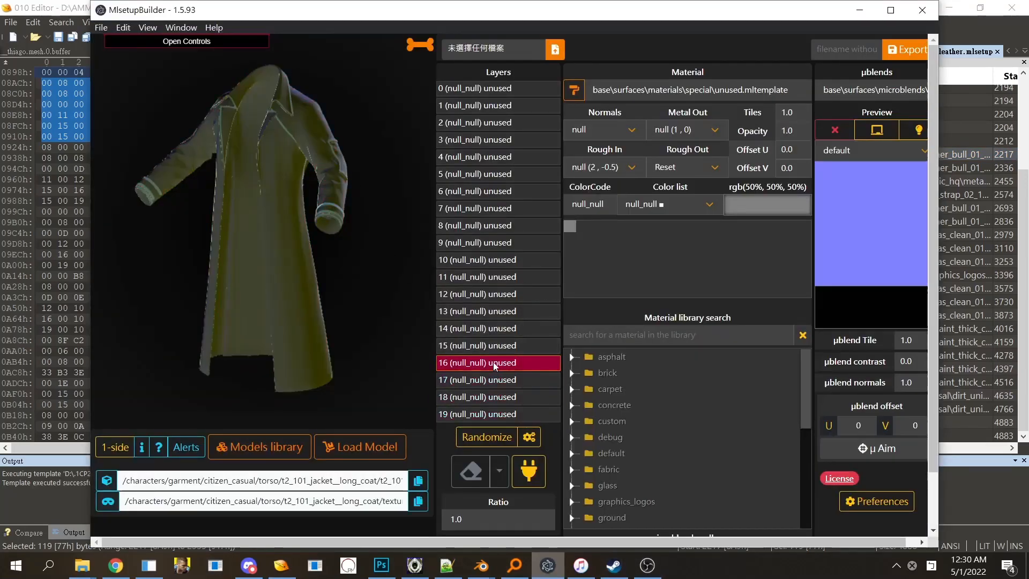
pyautogui.click(491, 345)
pyautogui.click(490, 327)
# Step: Return to 010 Editor and inspect the properties of layer entries 7, 6 and 5 in turn, collapsing each
pyautogui.click(979, 278)
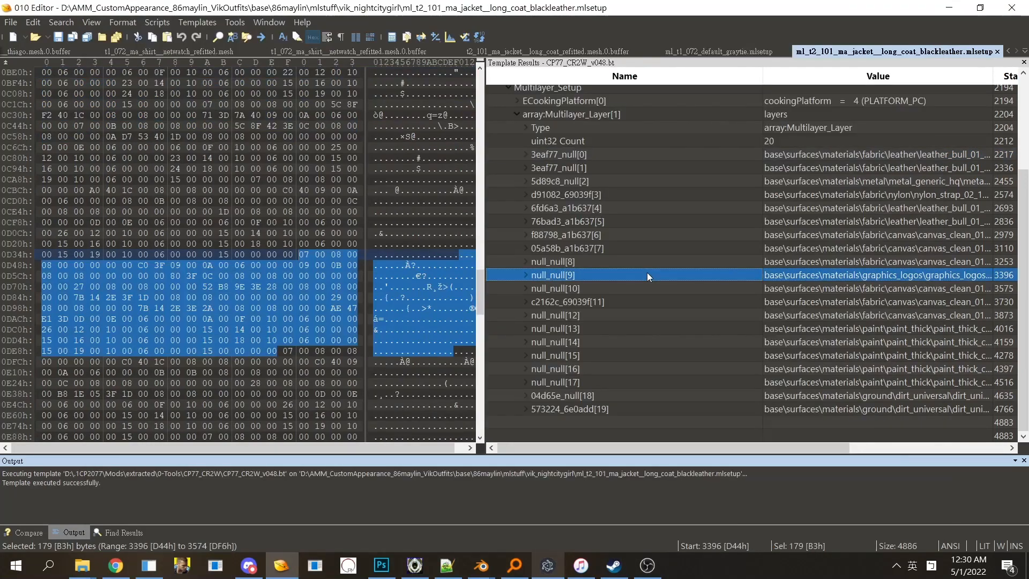
pyautogui.doubleClick(616, 253)
pyautogui.press('Left')
pyautogui.press('Up')
pyautogui.press('Right')
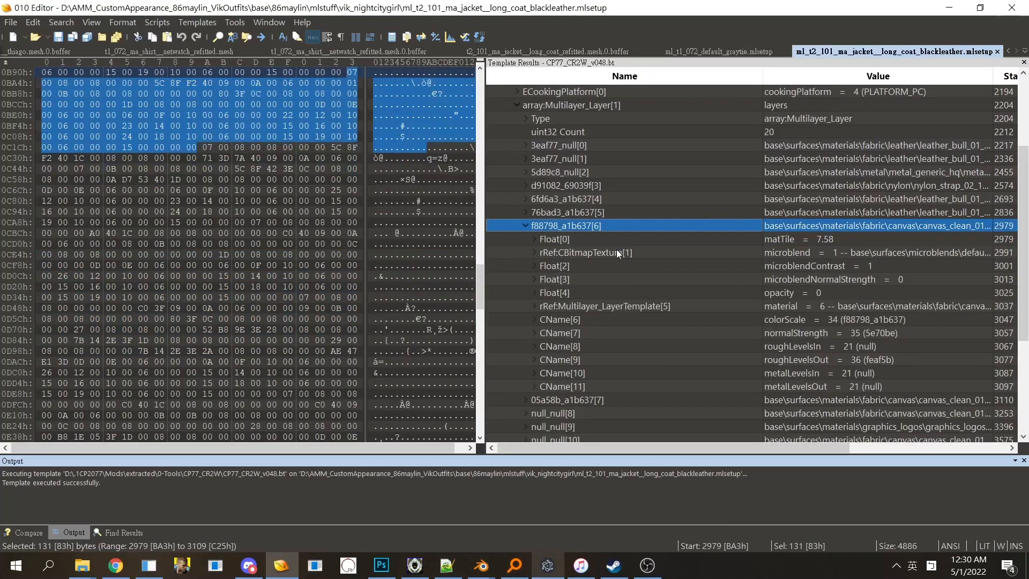
pyautogui.press('Left')
pyautogui.press('Up')
pyautogui.press('Right')
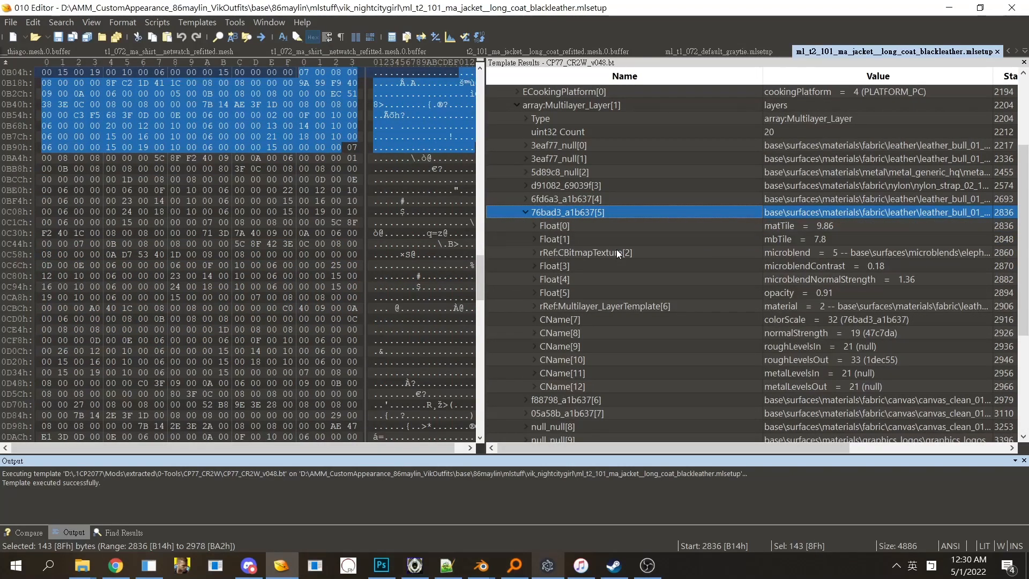
pyautogui.press('Left')
# Step: Switch to MlsetupBuilder and examine the layer 5 mask on the coat from the back and side
pyautogui.click(544, 566)
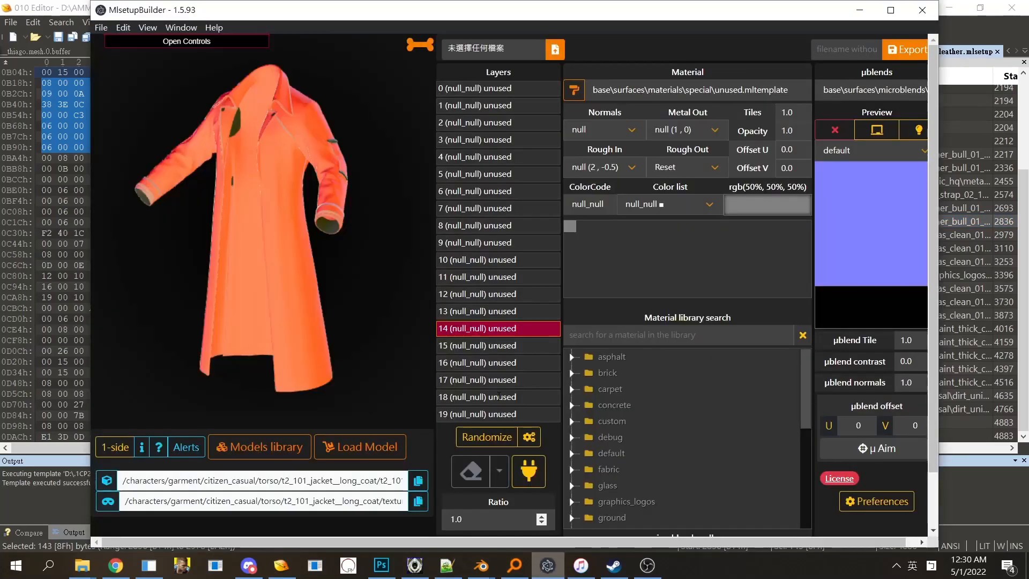
pyautogui.click(477, 177)
pyautogui.moveTo(296, 279); pyautogui.dragTo(454, 279)
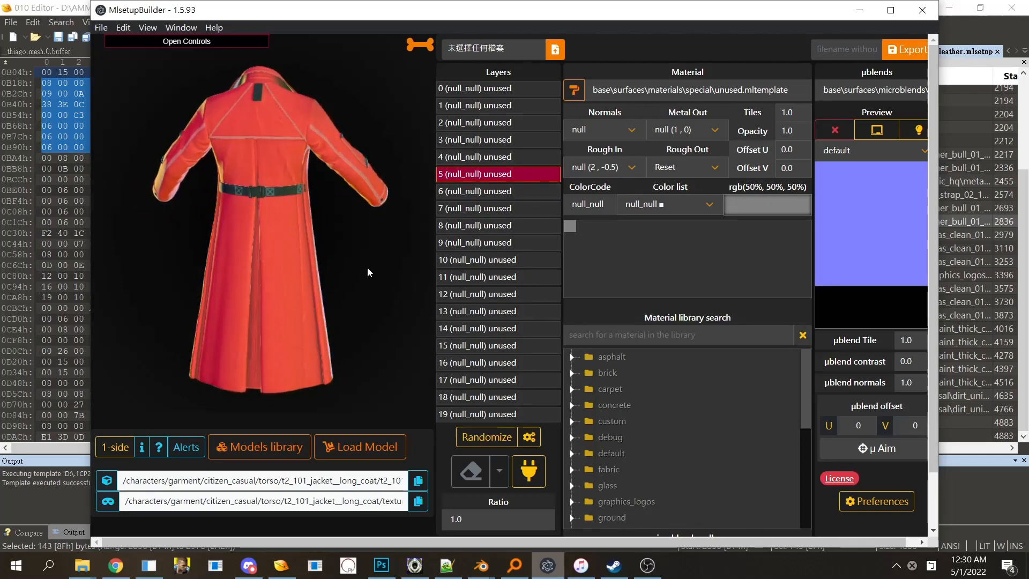
pyautogui.moveTo(367, 268); pyautogui.dragTo(208, 249)
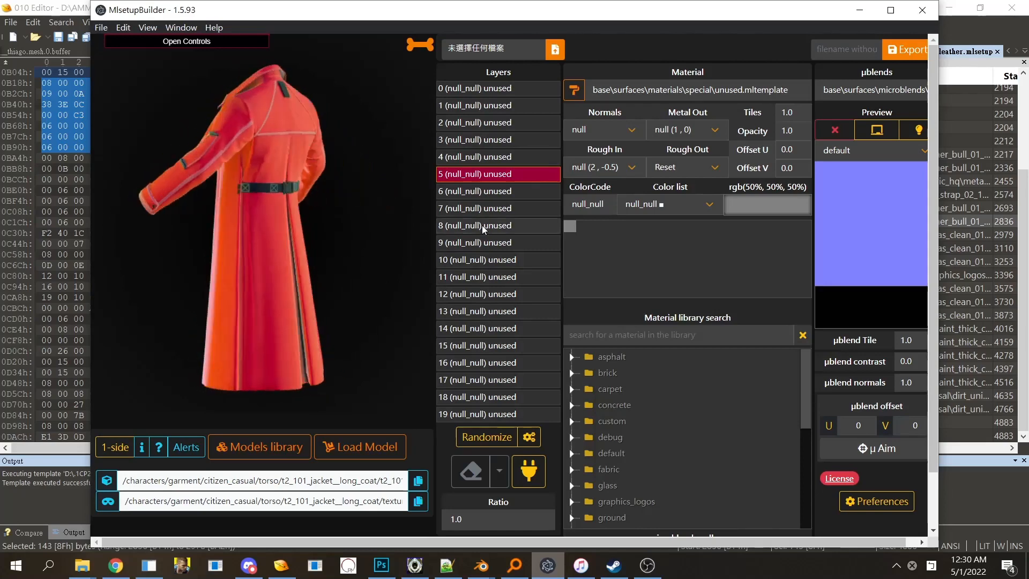
# Step: Compare the coat masks of layers 4, 5, 3 and 6, checking the areas around the belt and sleeves
pyautogui.click(493, 157)
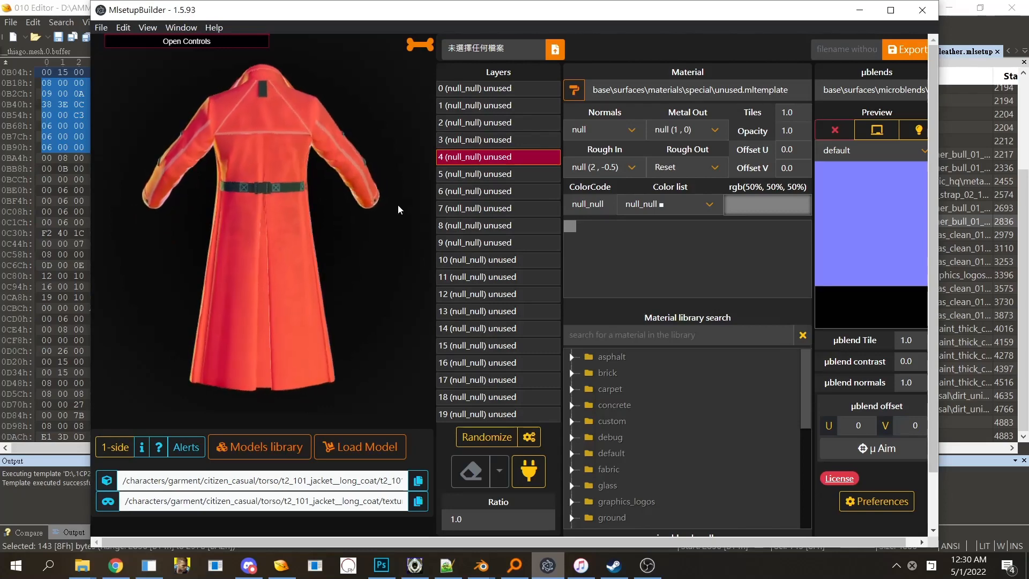
pyautogui.scroll(5, 376, 218)
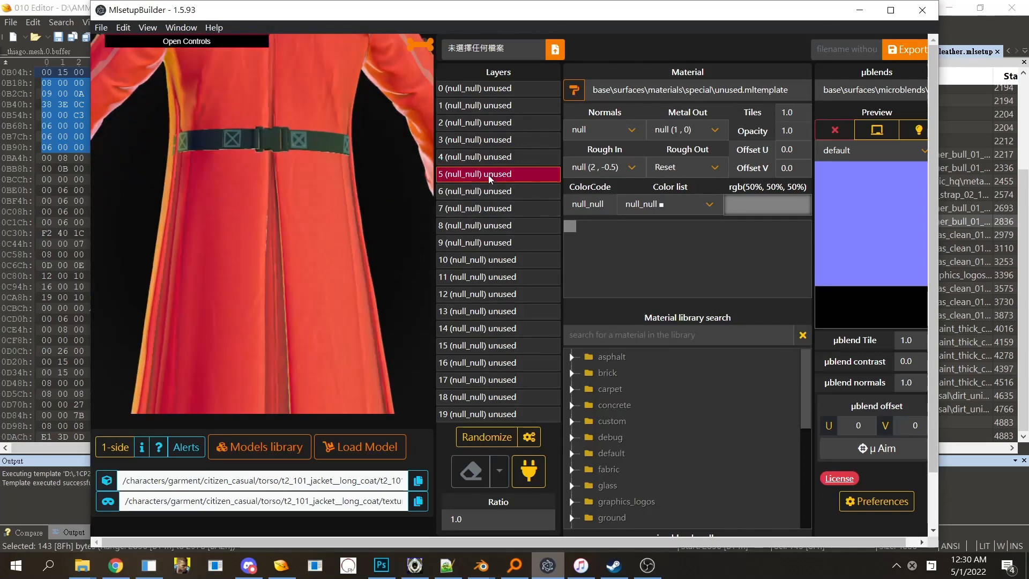
pyautogui.click(487, 175)
pyautogui.scroll(-5, 348, 241)
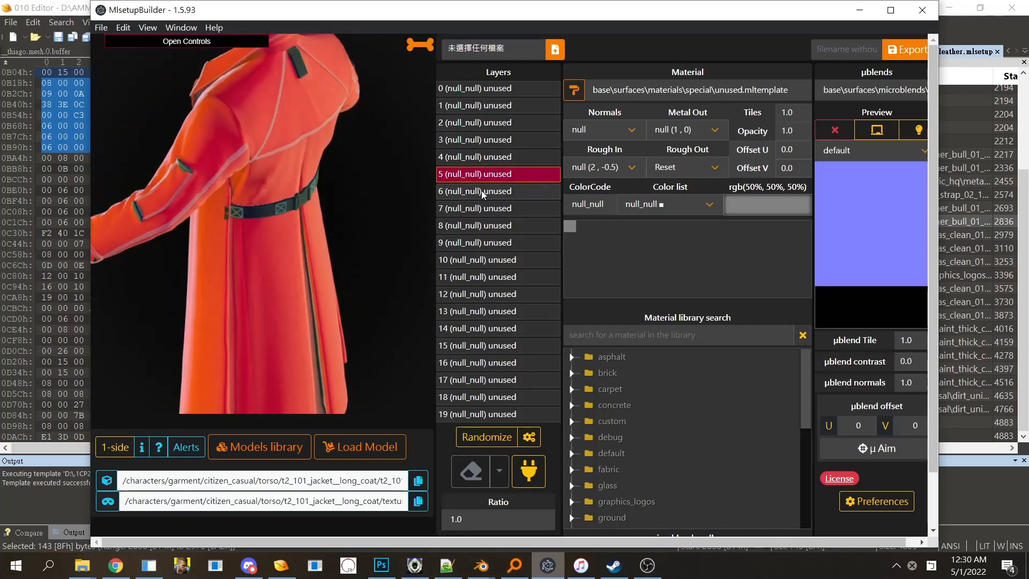
pyautogui.click(481, 159)
pyautogui.click(475, 139)
pyautogui.click(472, 191)
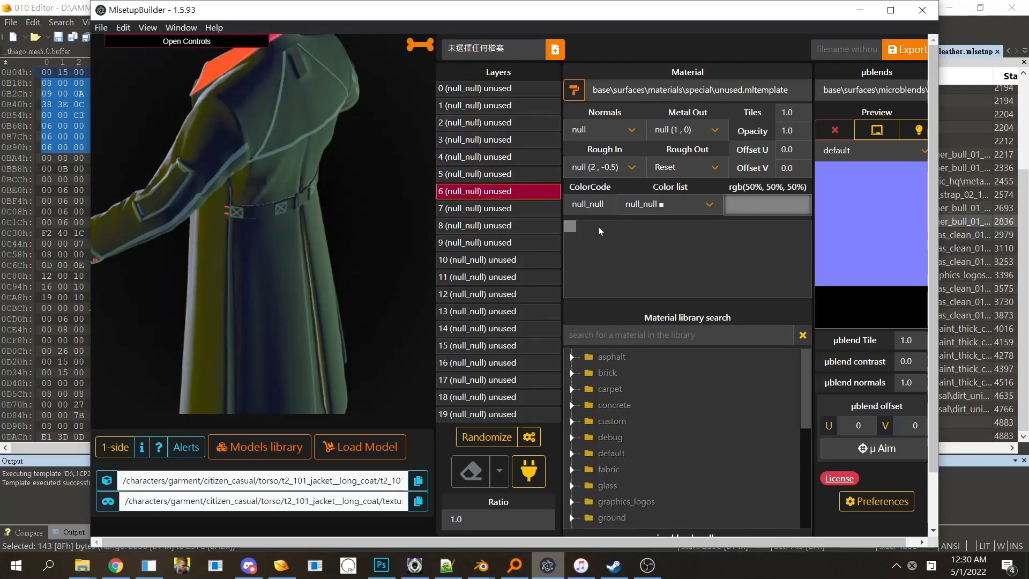
# Step: Return to 010 Editor, expand layer entry 5 and check its opacity field
pyautogui.click(956, 251)
pyautogui.doubleClick(646, 219)
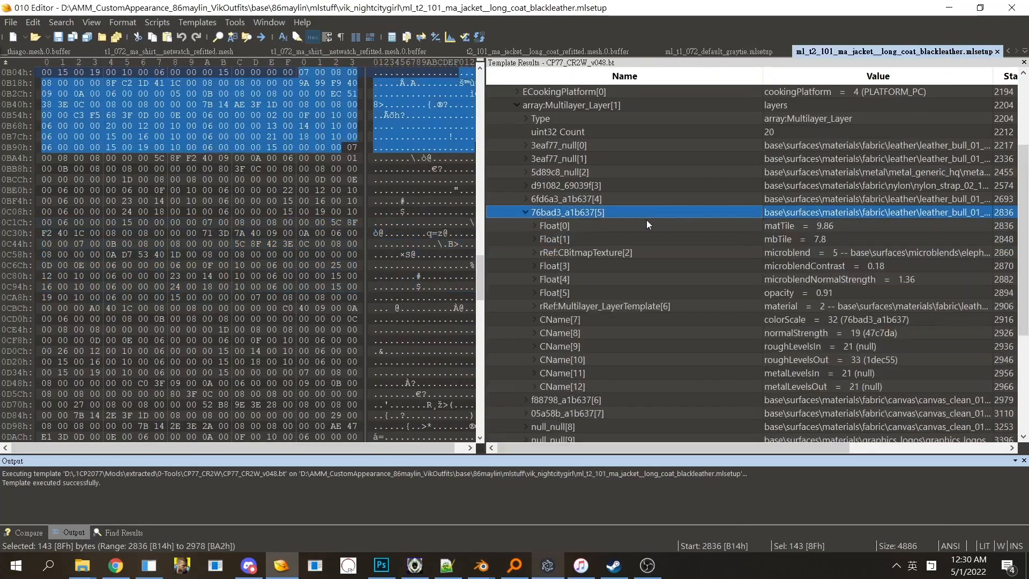
pyautogui.click(838, 293)
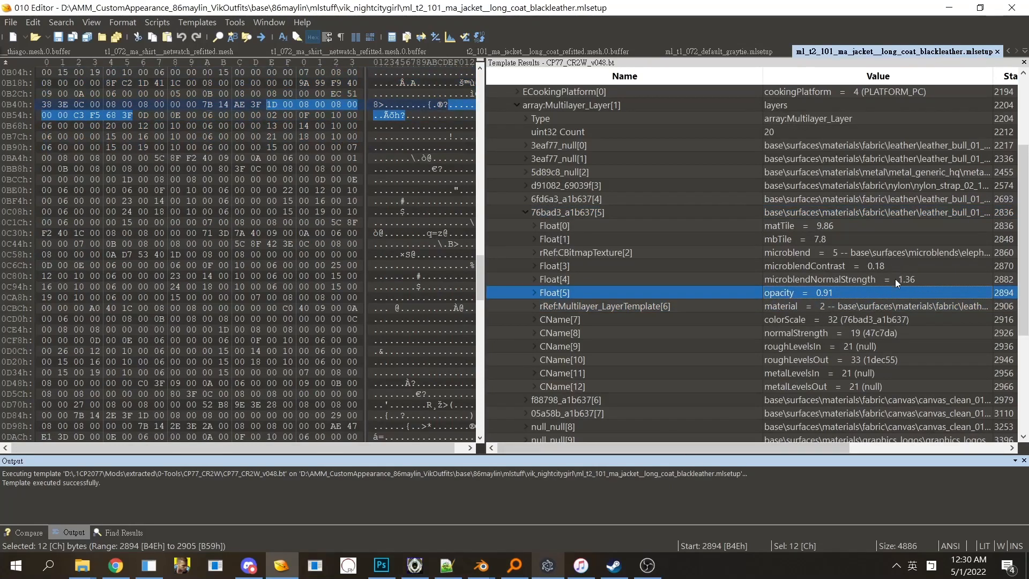
pyautogui.click(648, 212)
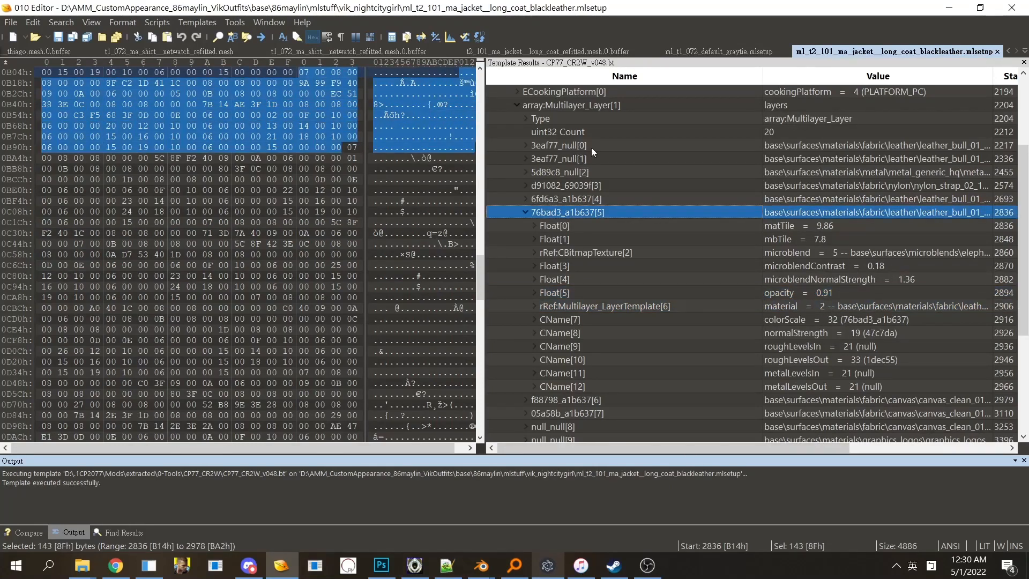
# Step: Examine the material template path and the colorScale value of layer entry 5
pyautogui.click(952, 308)
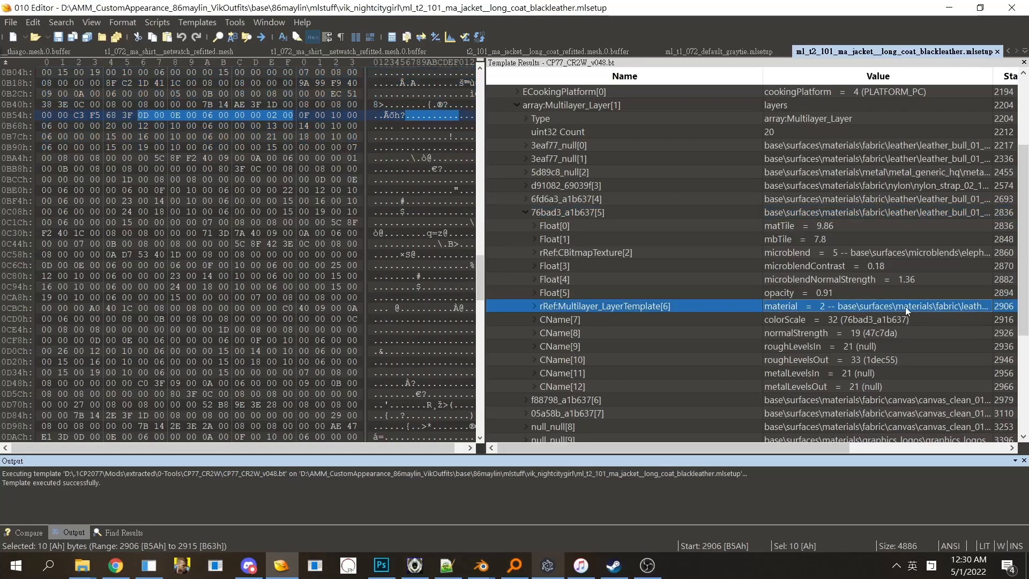
pyautogui.doubleClick(876, 321)
pyautogui.doubleClick(876, 320)
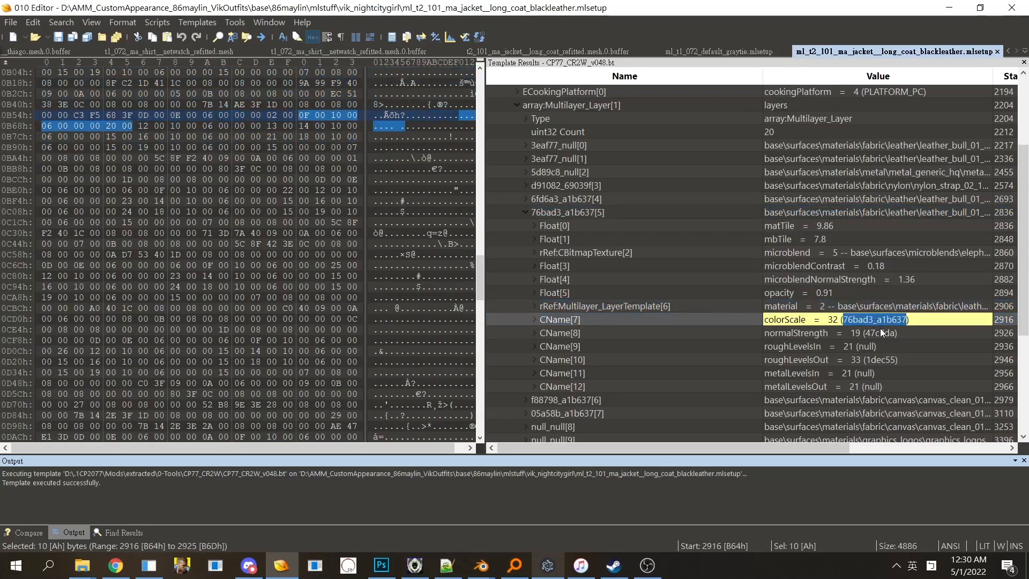
pyautogui.click(882, 332)
pyautogui.doubleClick(878, 321)
pyautogui.click(879, 320)
pyautogui.doubleClick(880, 320)
pyautogui.click(883, 332)
pyautogui.click(882, 321)
pyautogui.click(881, 320)
pyautogui.doubleClick(879, 320)
pyautogui.click(884, 333)
pyautogui.click(899, 310)
pyautogui.click(899, 310)
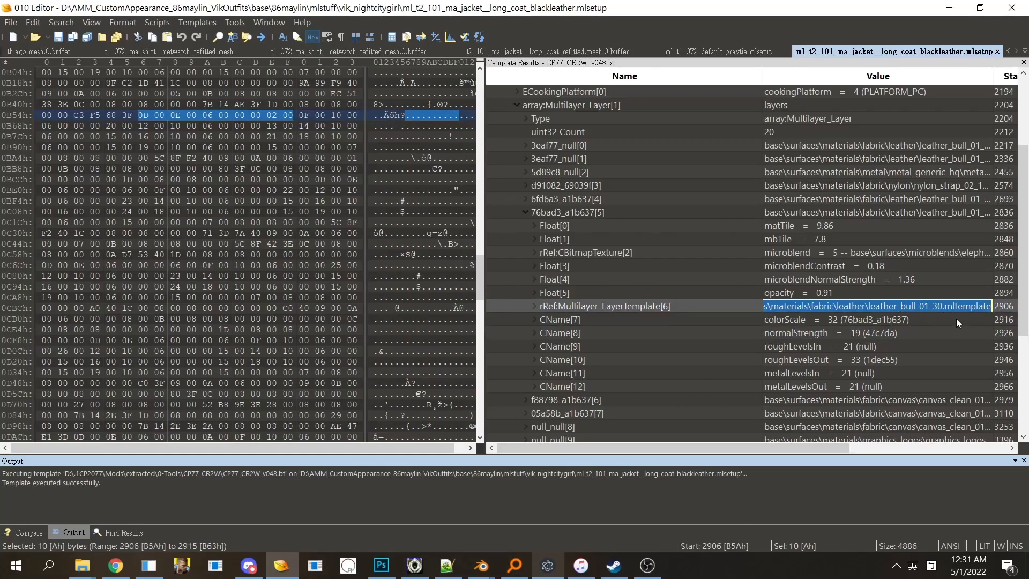
pyautogui.click(900, 320)
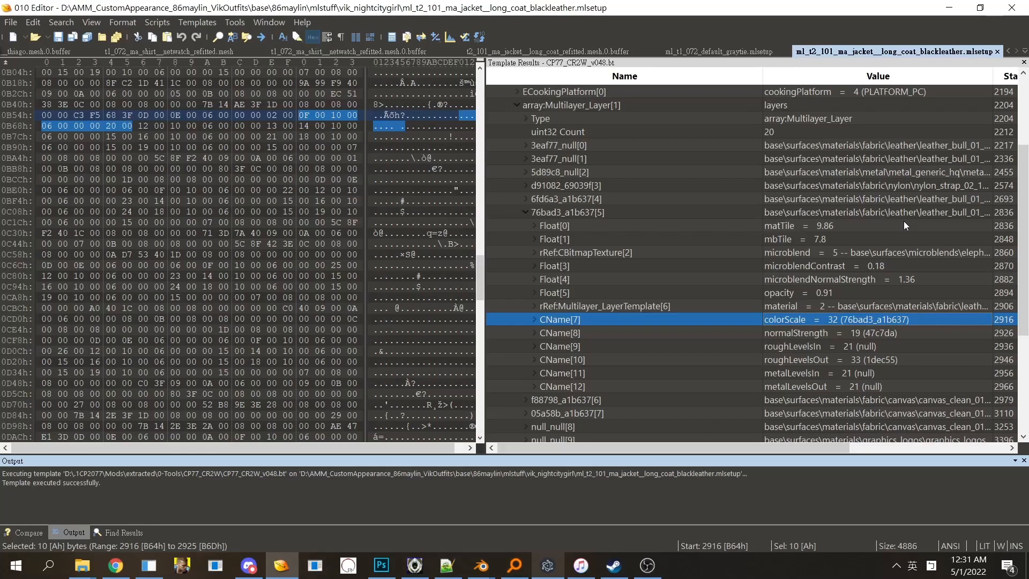
# Step: Copy the template name leather_bull_01_30 from the material path of layer entry 5
pyautogui.click(921, 303)
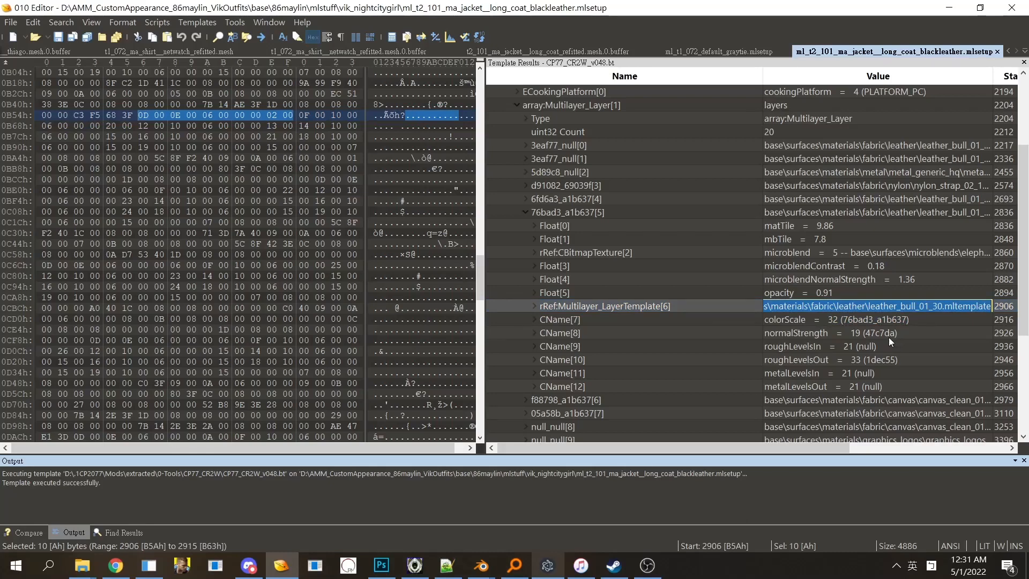
pyautogui.doubleClick(869, 320)
pyautogui.doubleClick(870, 320)
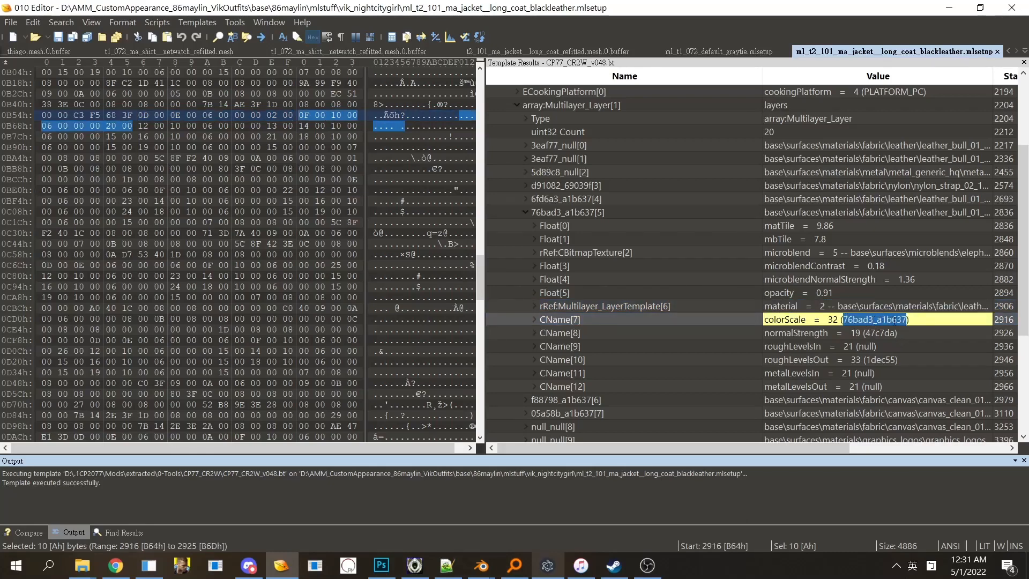
pyautogui.doubleClick(931, 311)
pyautogui.doubleClick(930, 311)
pyautogui.hotkey('ctrl', 'c')
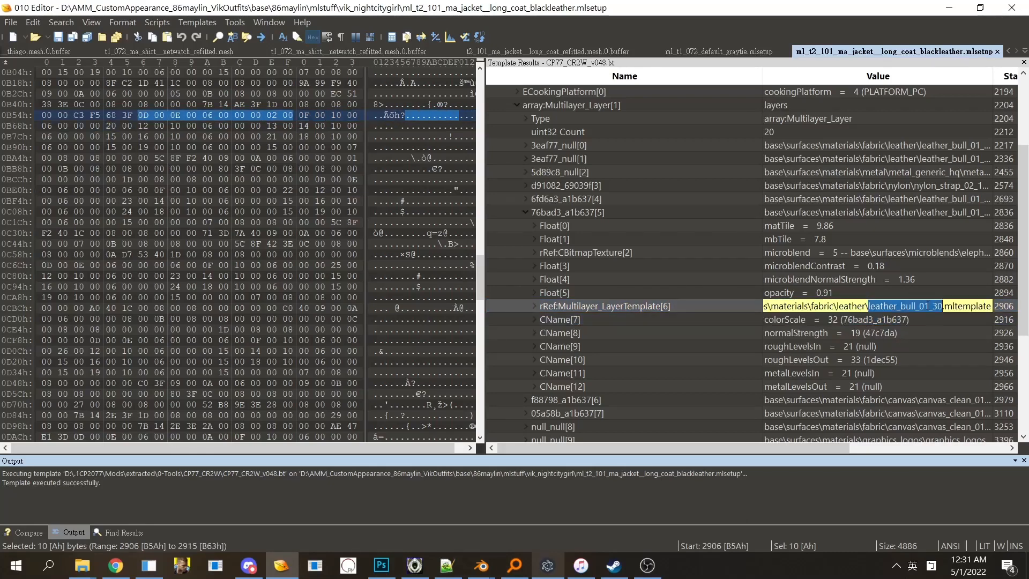
# Step: Find leather_bull_01_30.mltemplate with the file search program and open it in 010 Editor
pyautogui.click(911, 321)
pyautogui.click(897, 308)
pyautogui.click(519, 563)
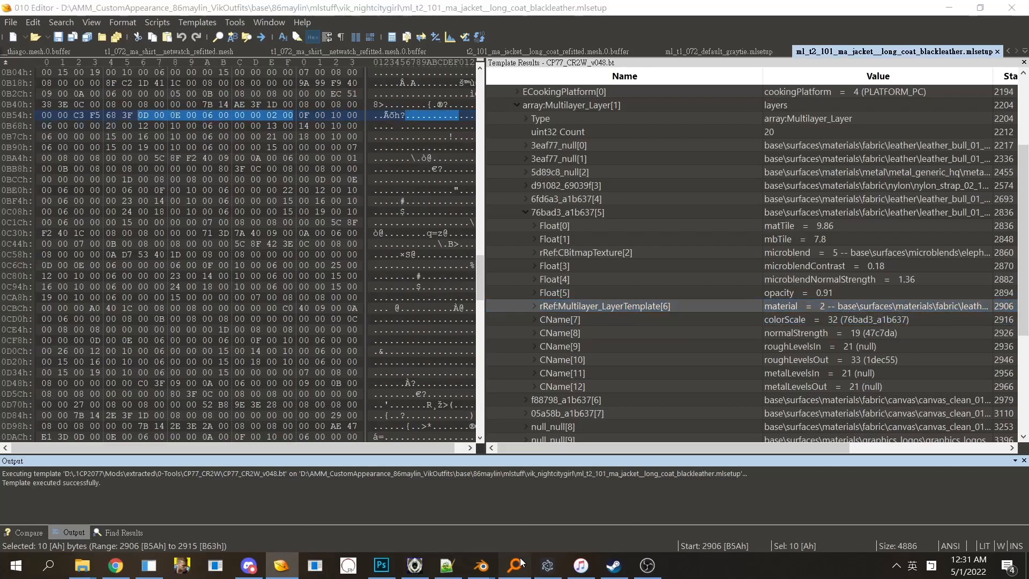
pyautogui.hotkey('ctrl', 'v')
pyautogui.moveTo(500, 209); pyautogui.dragTo(515, 105)
pyautogui.click(514, 93)
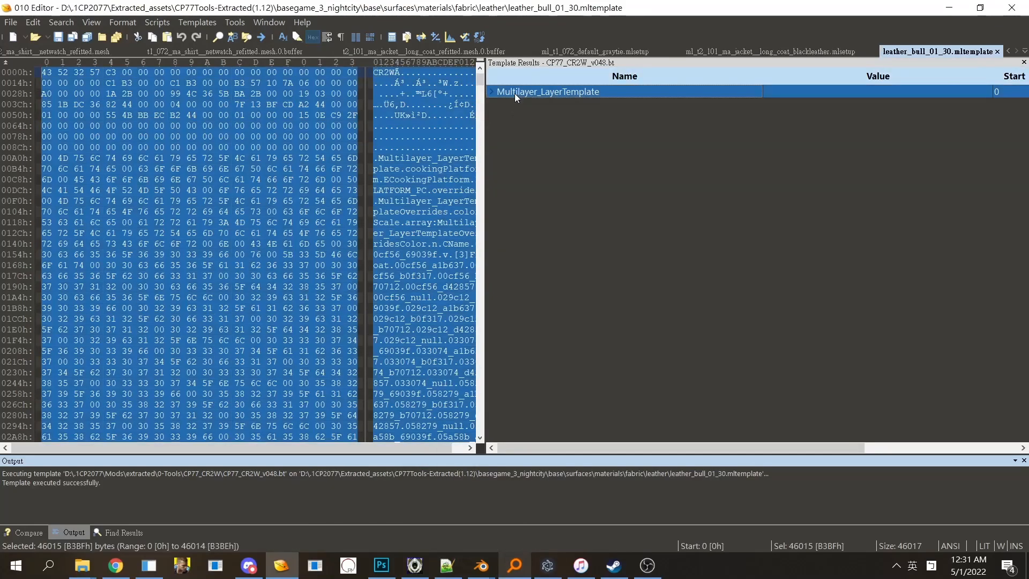
# Step: Expand the template's DATA structure down to the contents of Multilayer_LayerTemplateOverrides[1]
pyautogui.doubleClick(514, 94)
pyautogui.doubleClick(547, 185)
pyautogui.doubleClick(554, 201)
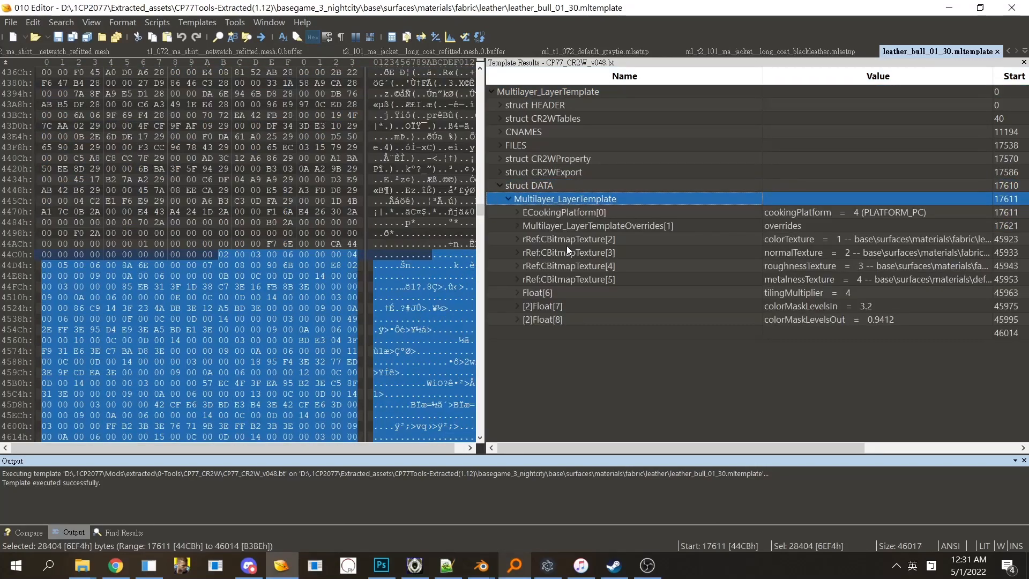
pyautogui.doubleClick(568, 225)
pyautogui.click(596, 252)
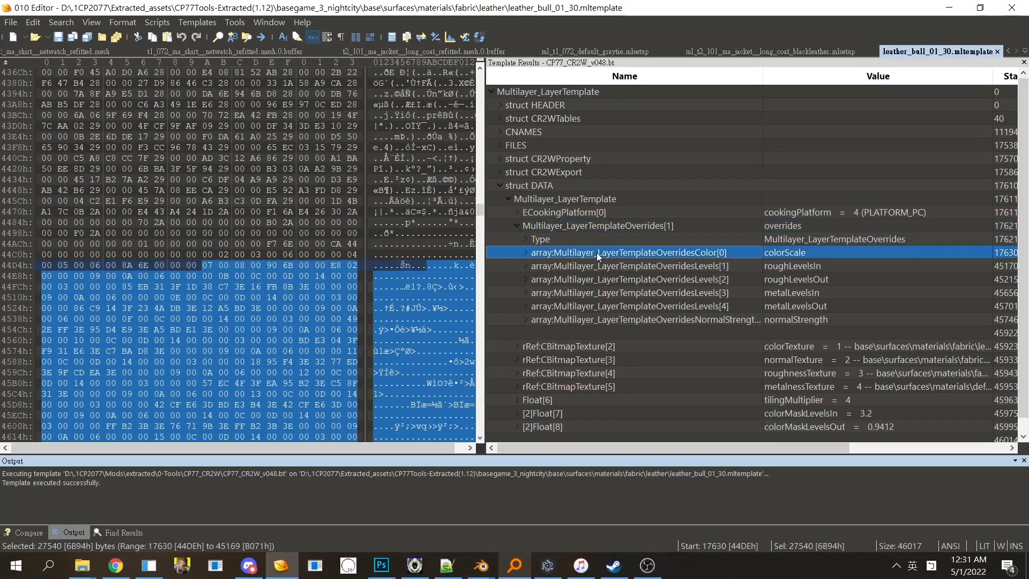
# Step: Look through the override arrays, from normalStrength and the roughness and metal levels to colorScale
pyautogui.click(697, 276)
pyautogui.click(712, 303)
pyautogui.click(710, 317)
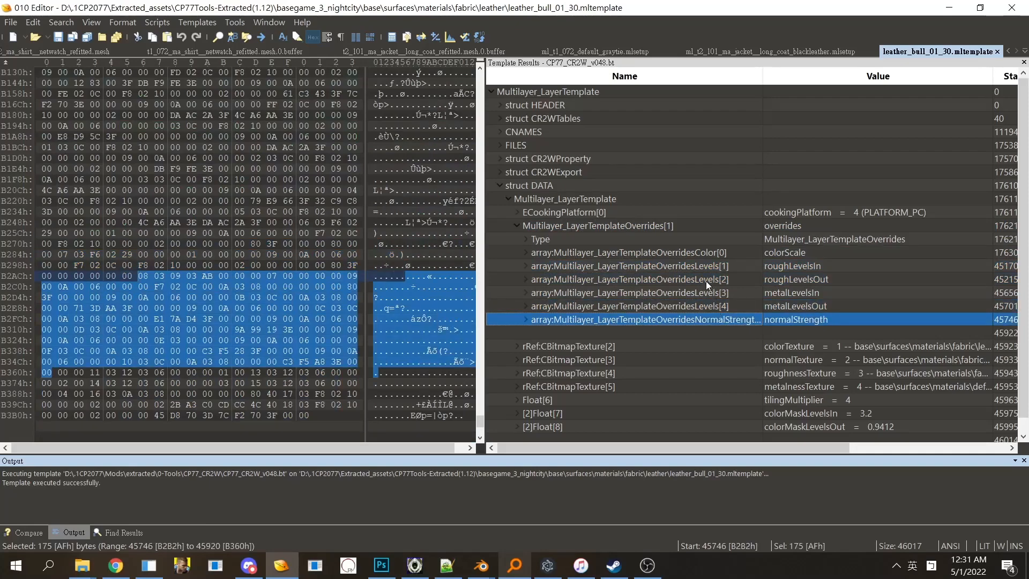
pyautogui.click(704, 279)
pyautogui.click(699, 265)
pyautogui.click(696, 253)
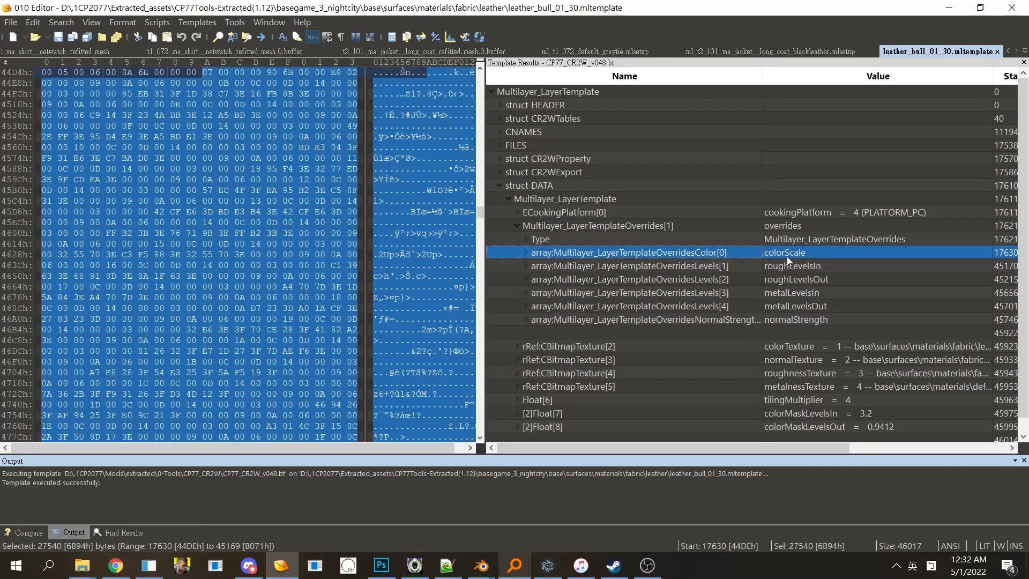
# Step: Examine the entries under the roughLevelsIn and roughLevelsOut overrides, and collapse both arrays again
pyautogui.click(725, 266)
pyautogui.doubleClick(705, 267)
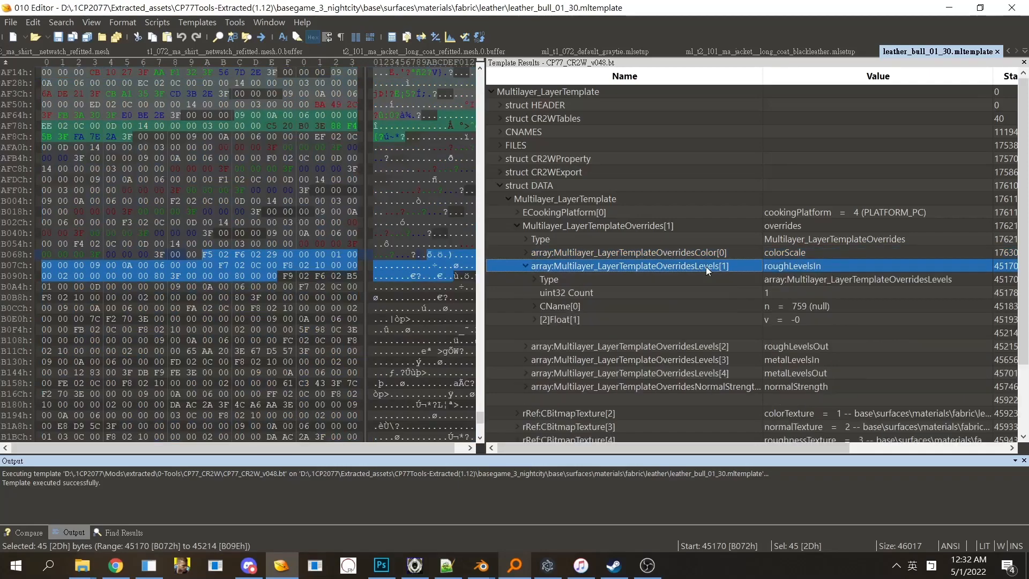
pyautogui.doubleClick(705, 267)
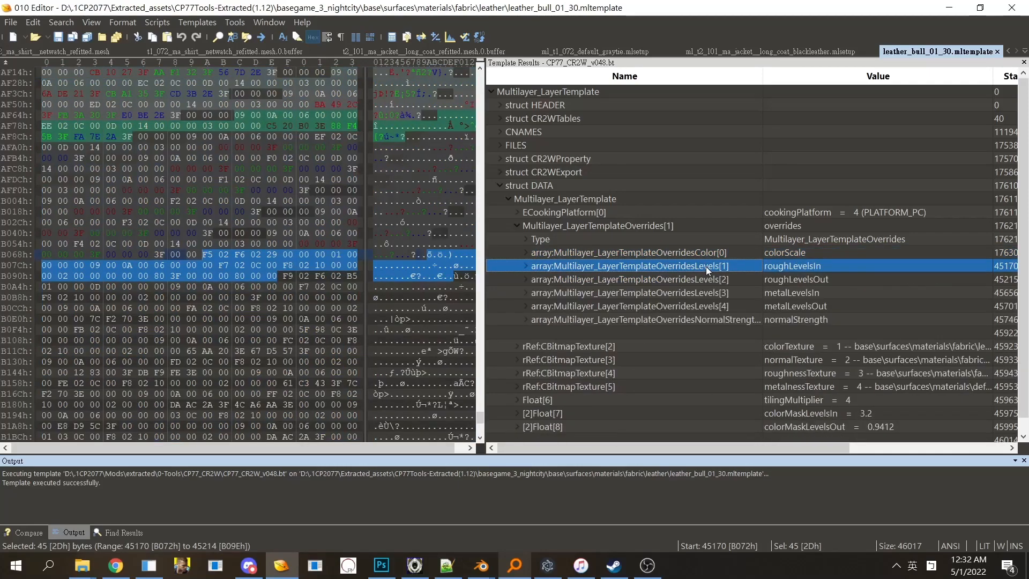
pyautogui.click(712, 280)
pyautogui.doubleClick(713, 281)
pyautogui.doubleClick(708, 212)
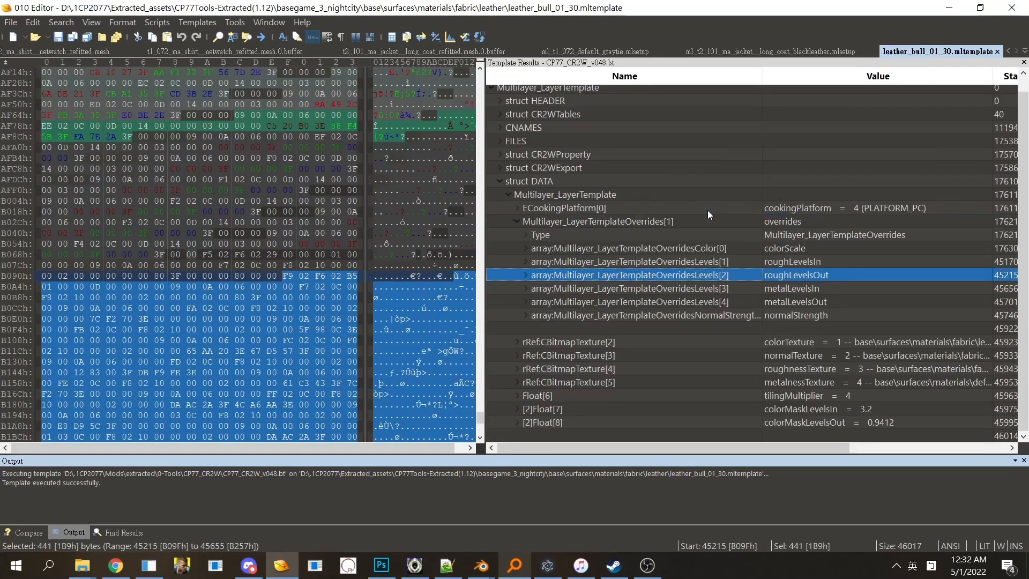
# Step: Inspect the float values inside the roughLevelsIn override, collapse its entries, and select roughLevelsOut
pyautogui.doubleClick(733, 262)
pyautogui.click(703, 309)
pyautogui.doubleClick(703, 309)
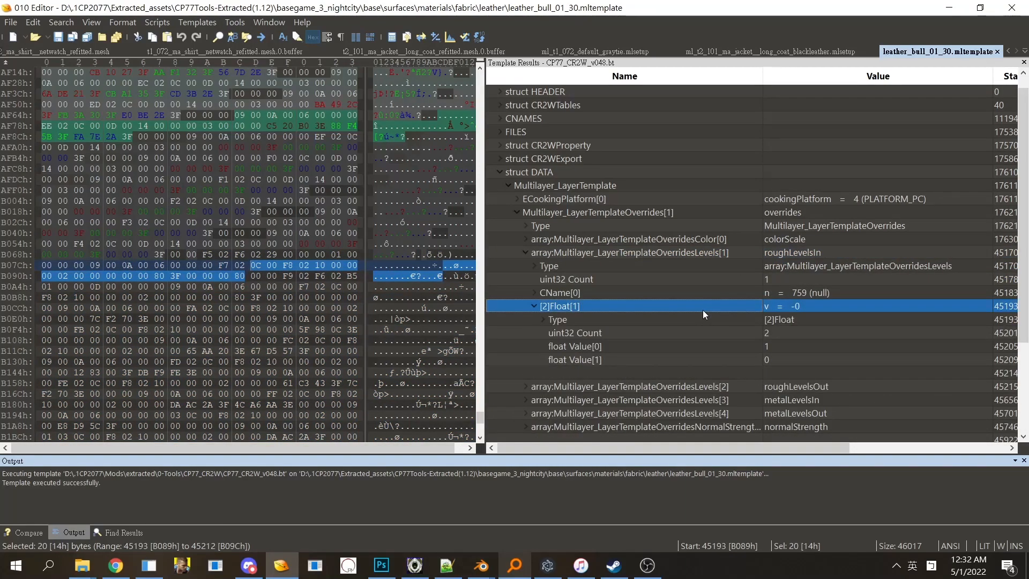
pyautogui.doubleClick(702, 310)
pyautogui.doubleClick(696, 254)
pyautogui.click(695, 252)
pyautogui.click(706, 276)
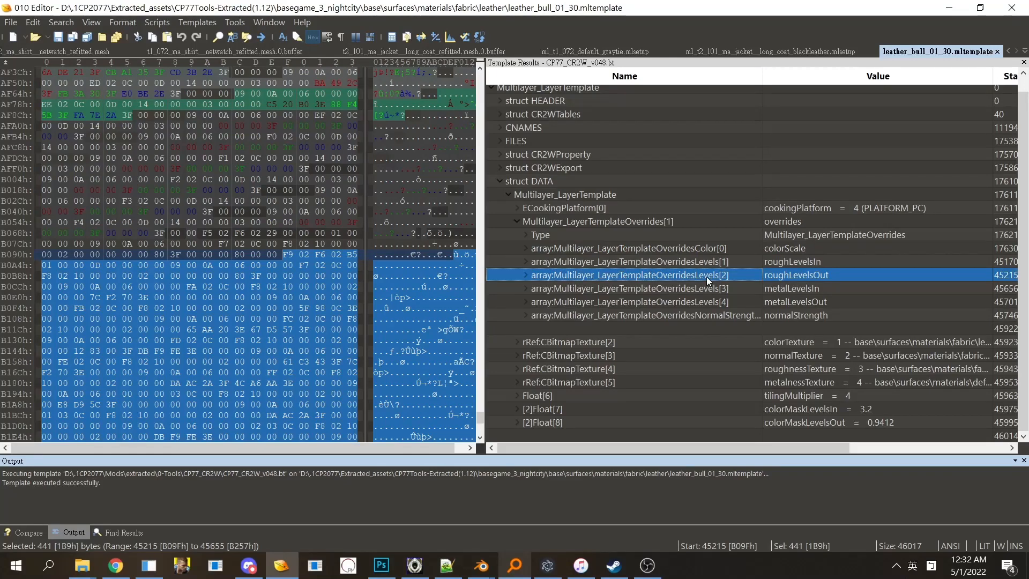
# Step: Expand roughLevelsOut and its entries 095d17, 1bcece and 1dec55 to show their names and float values
pyautogui.doubleClick(706, 276)
pyautogui.click(706, 278)
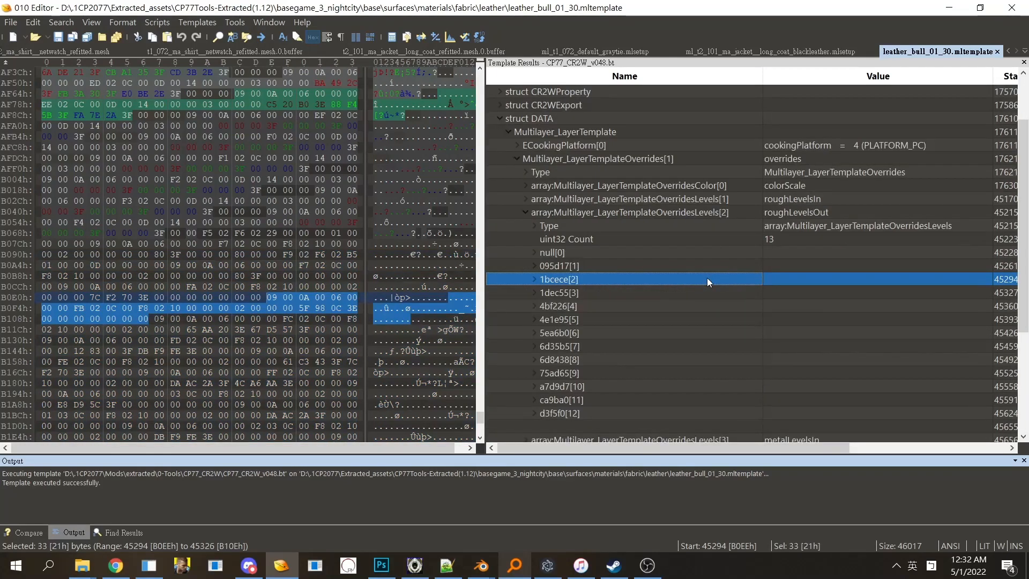
pyautogui.click(667, 261)
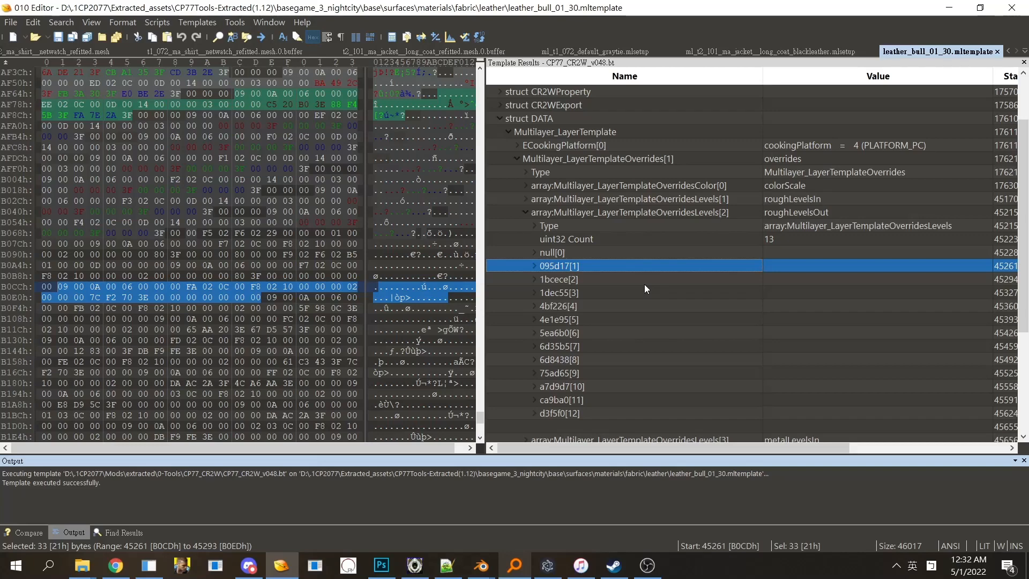
pyautogui.doubleClick(629, 265)
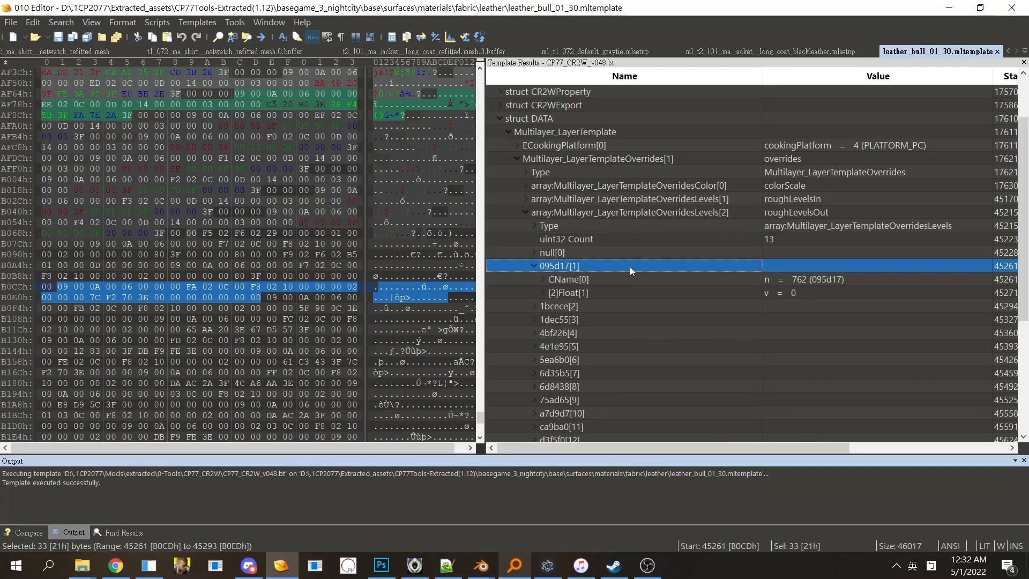
pyautogui.click(776, 294)
pyautogui.click(712, 306)
pyautogui.doubleClick(713, 305)
pyautogui.doubleClick(718, 346)
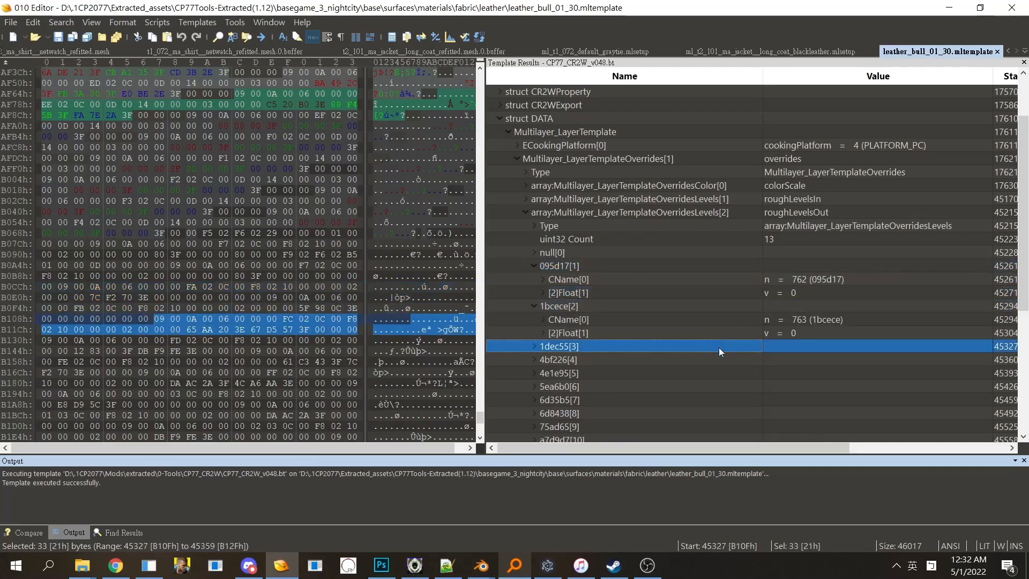
# Step: Examine the name and float value of the 095d17 entry under roughLevelsOut
pyautogui.doubleClick(823, 281)
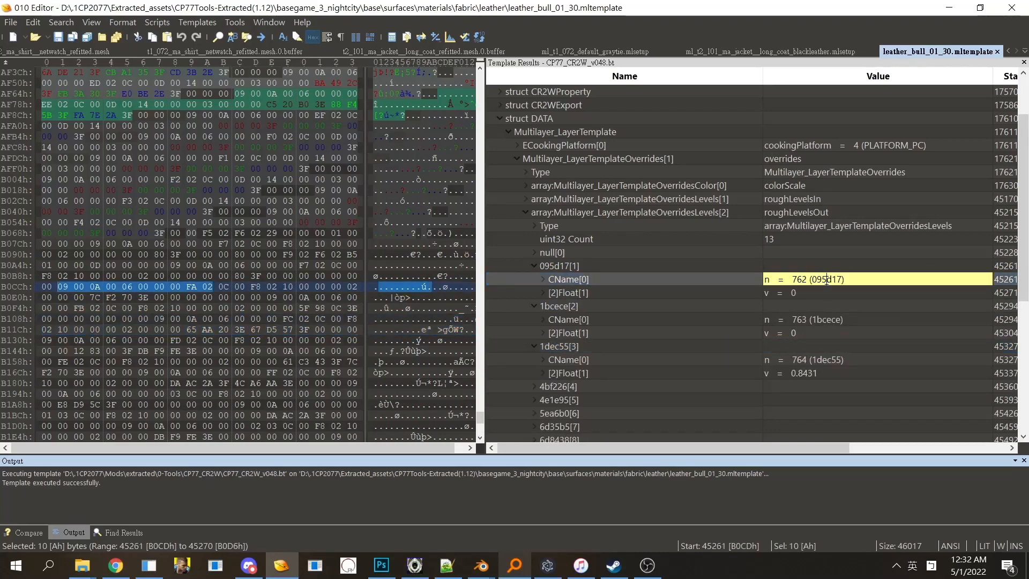
pyautogui.doubleClick(827, 281)
pyautogui.click(829, 282)
pyautogui.click(830, 293)
pyautogui.click(825, 282)
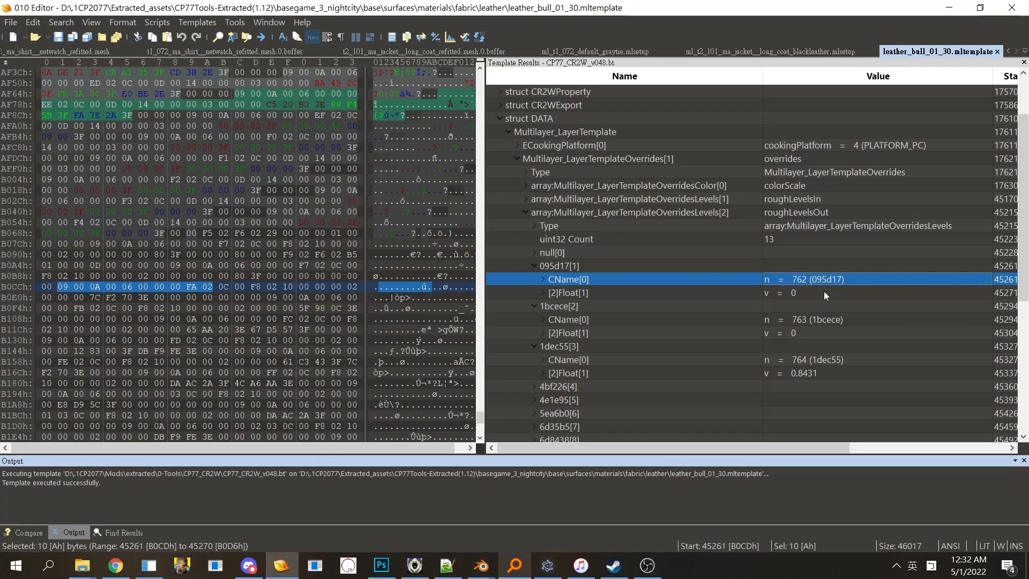
pyautogui.click(809, 293)
pyautogui.click(800, 309)
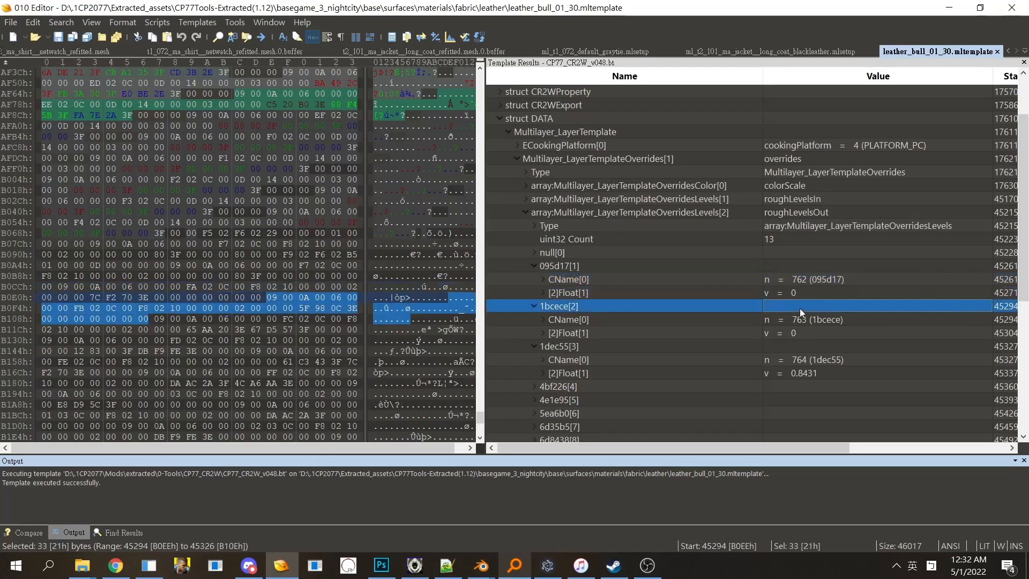
pyautogui.click(831, 280)
pyautogui.doubleClick(833, 281)
pyautogui.click(834, 281)
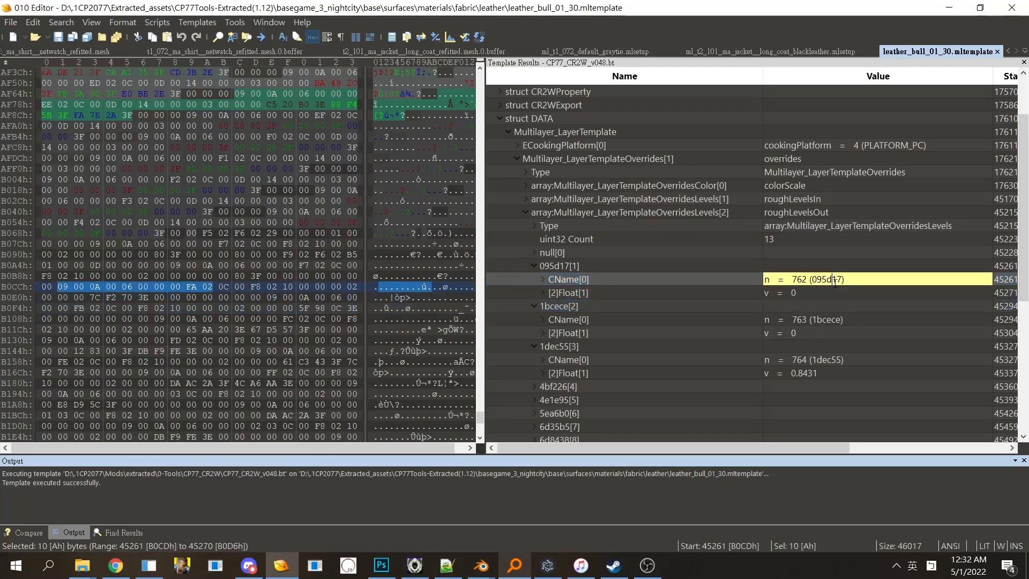
pyautogui.doubleClick(834, 282)
pyautogui.click(821, 294)
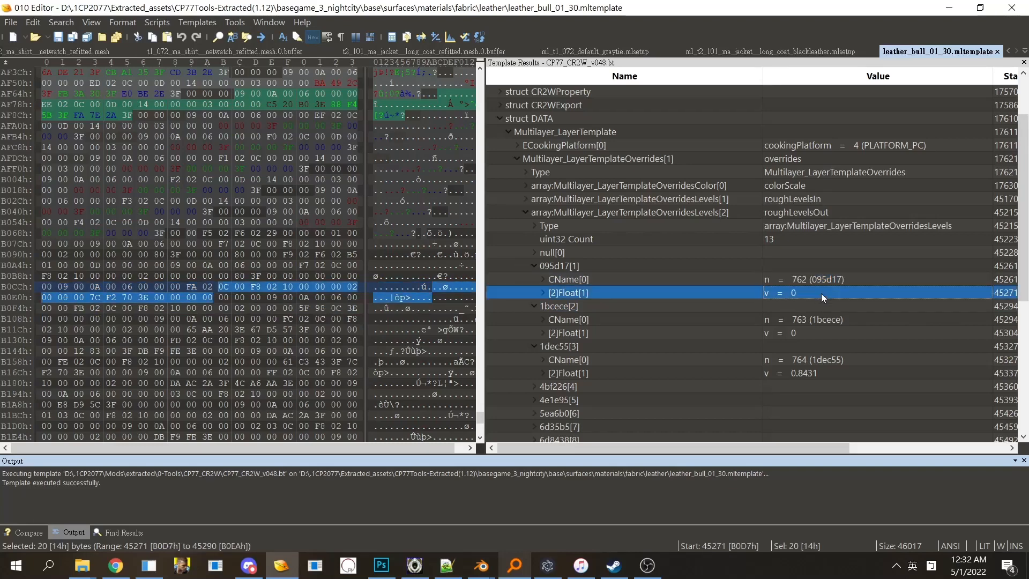
pyautogui.click(823, 282)
pyautogui.click(829, 280)
pyautogui.doubleClick(829, 279)
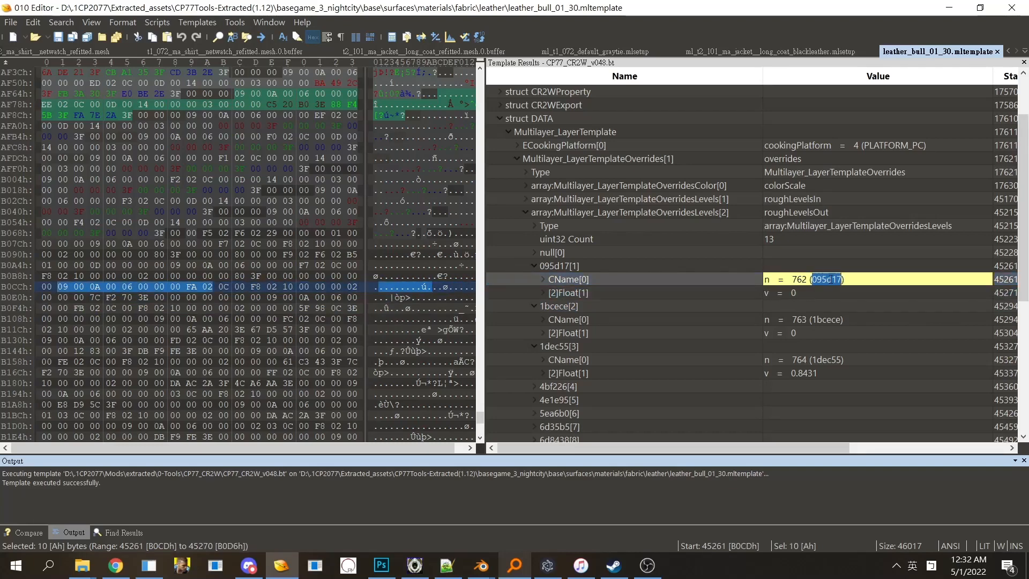
pyautogui.click(815, 294)
pyautogui.click(815, 295)
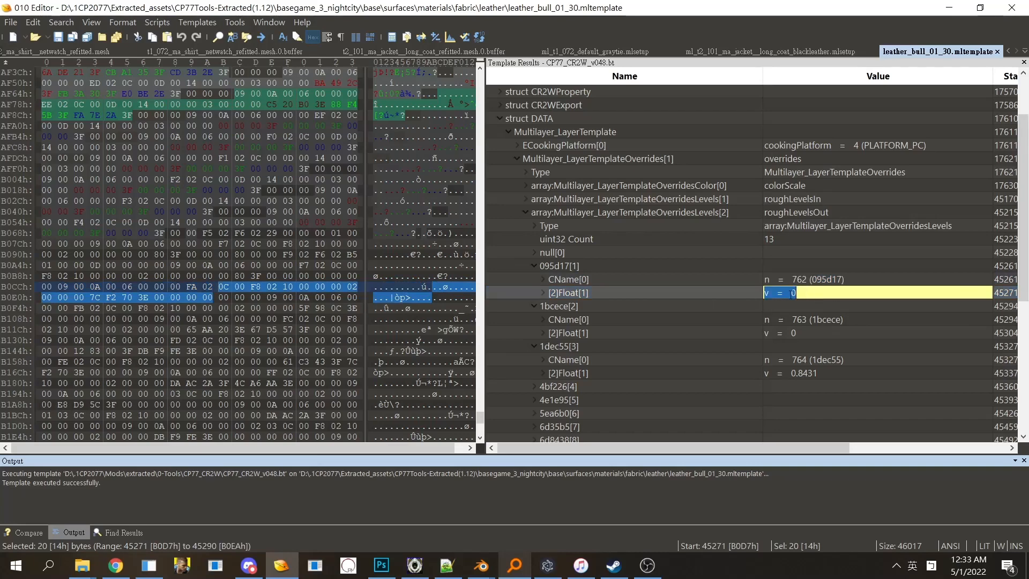
# Step: Compare the names and float values of the 095d17 and 1bcece entries under roughLevelsOut
pyautogui.click(798, 304)
pyautogui.click(812, 282)
pyautogui.click(806, 330)
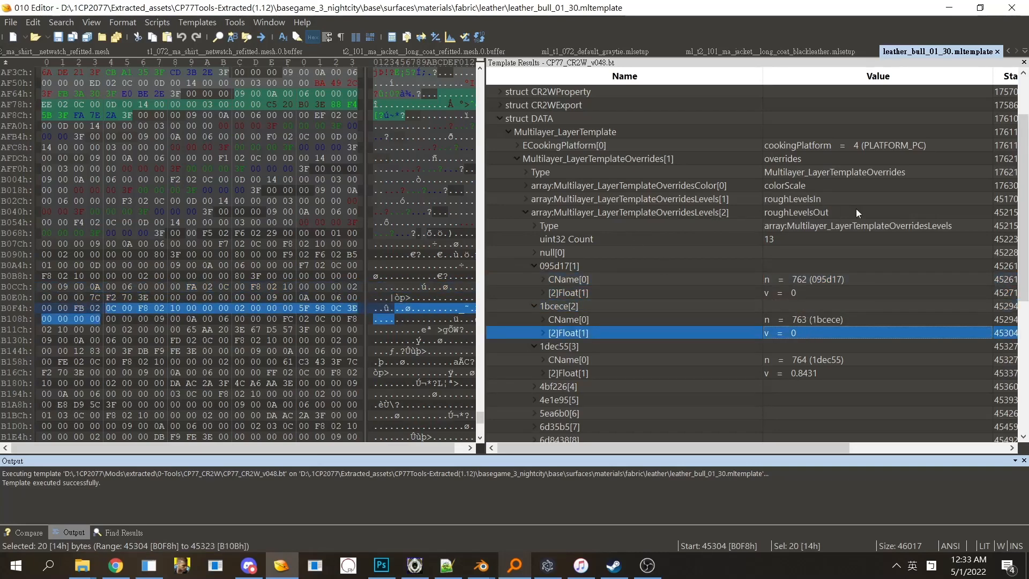
pyautogui.click(800, 293)
pyautogui.click(799, 292)
pyautogui.click(830, 281)
pyautogui.click(830, 279)
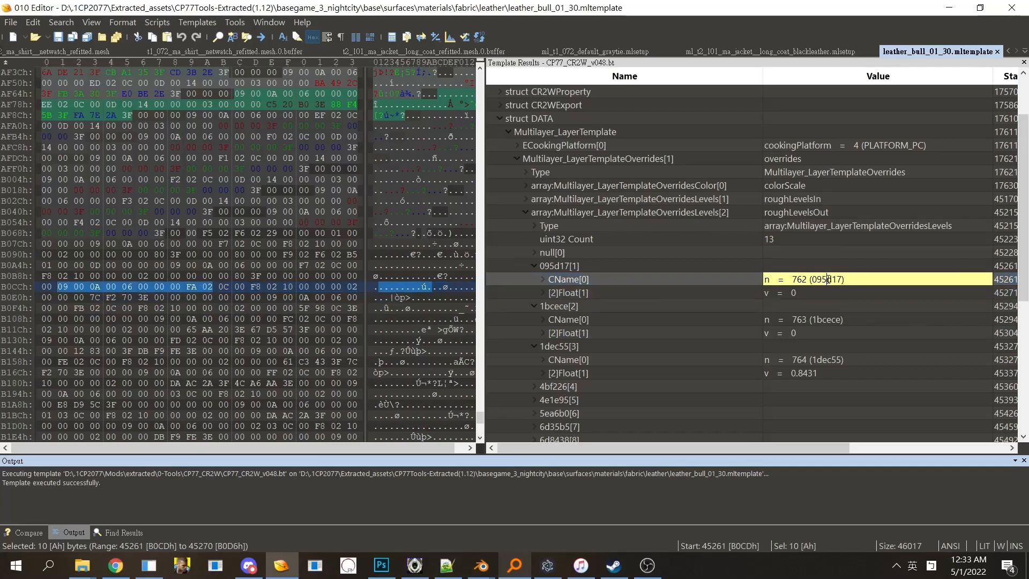
pyautogui.click(827, 319)
pyautogui.click(827, 320)
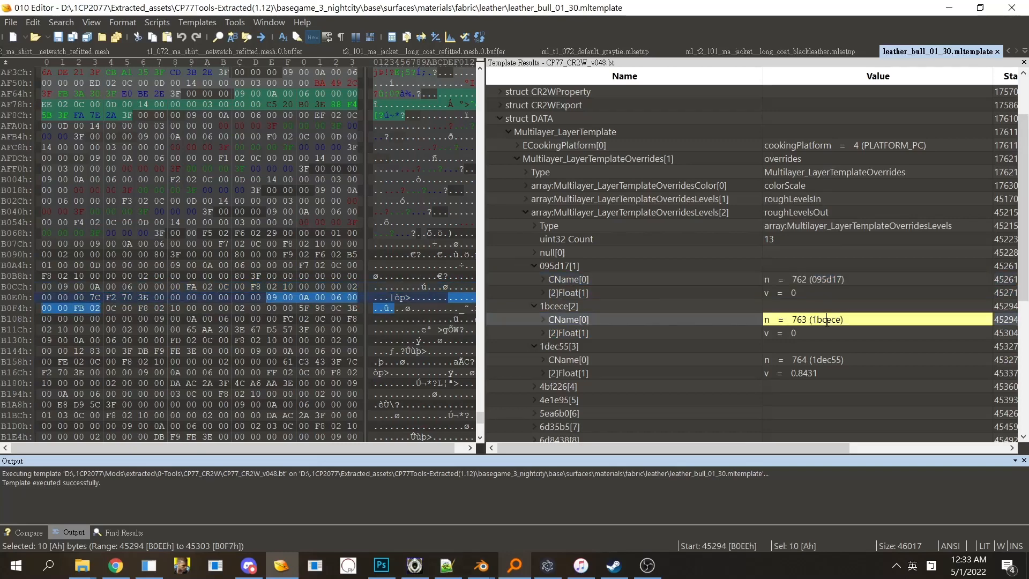
# Step: Switch to ml_t2_101_ma_jacket__long_coat_blackleather.mlsetup and examine the normalStrength, roughness and metal level names of layer 76bad3_a1b637[5]
pyautogui.click(825, 53)
pyautogui.click(805, 345)
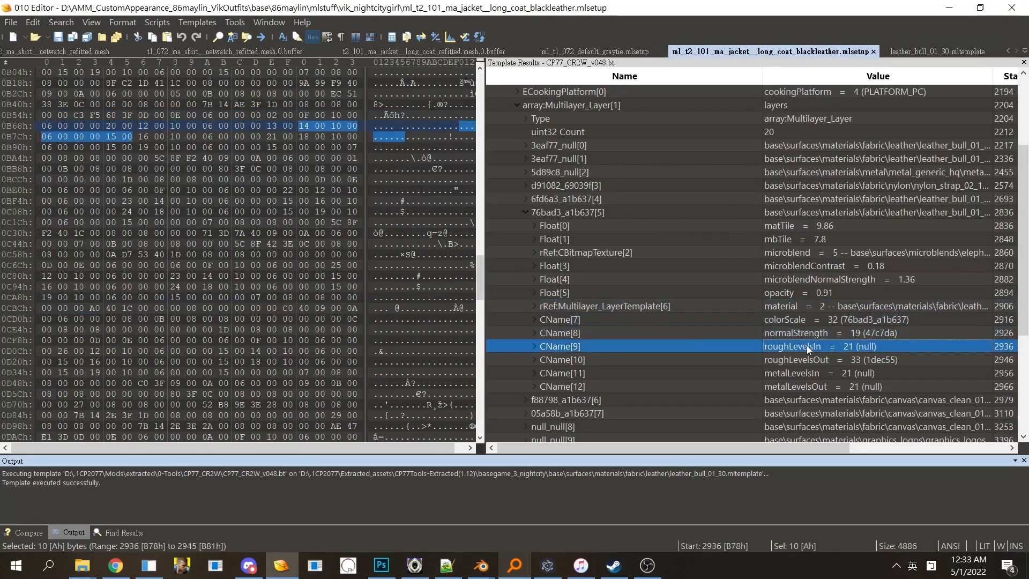
pyautogui.click(820, 348)
pyautogui.doubleClick(848, 362)
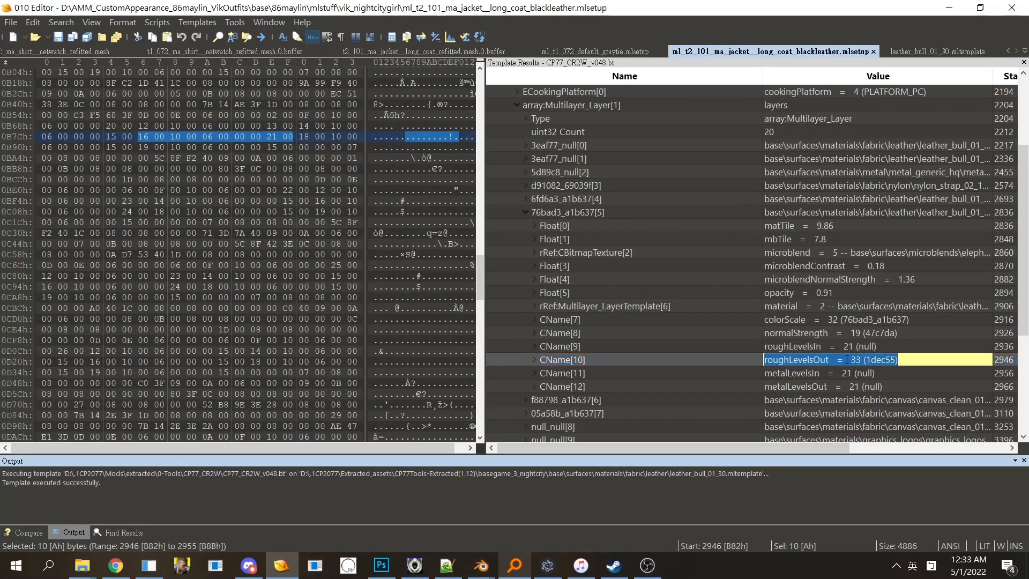
pyautogui.moveTo(847, 374)
pyautogui.mouseDown()
pyautogui.moveTo(851, 393)
pyautogui.moveTo(855, 363)
pyautogui.mouseUp()
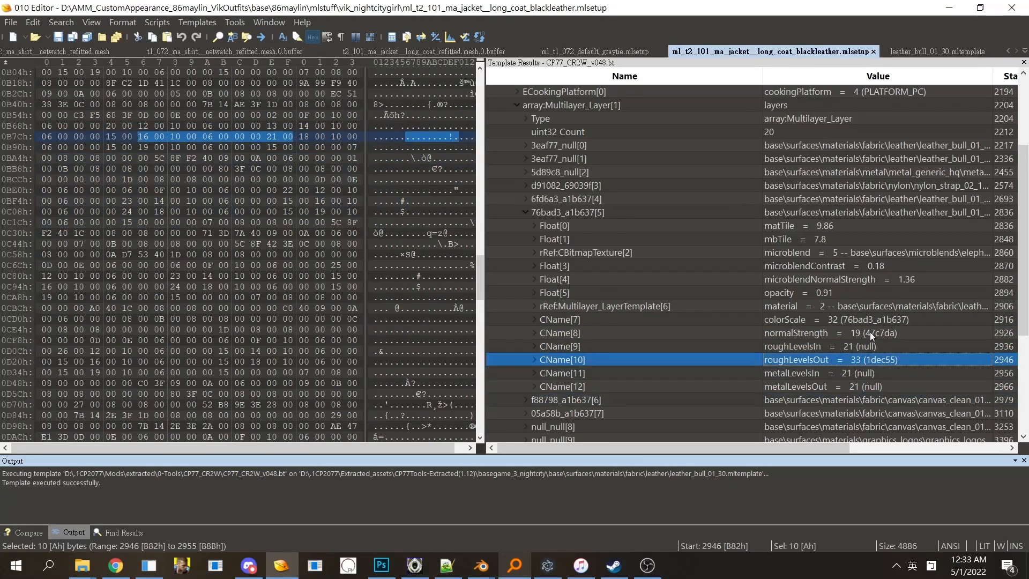
pyautogui.click(869, 333)
pyautogui.click(874, 361)
pyautogui.click(874, 347)
pyautogui.click(876, 386)
pyautogui.click(880, 363)
# Step: Inspect the material path of layer 76bad3_a1b637[5] and the leather_bull_01_30 template name in it
pyautogui.click(964, 306)
pyautogui.click(964, 306)
pyautogui.doubleClick(939, 306)
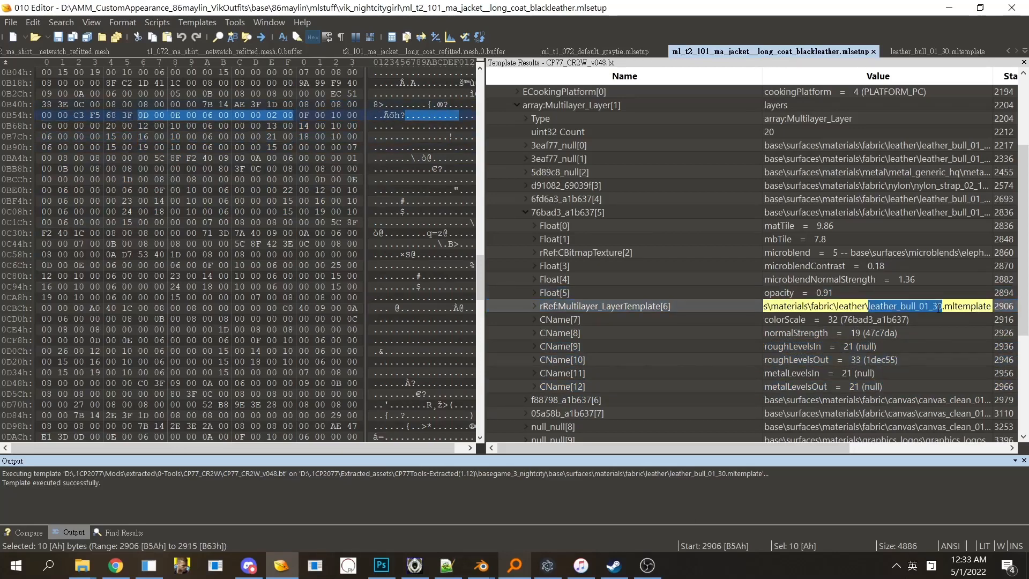
pyautogui.click(924, 323)
pyautogui.click(916, 310)
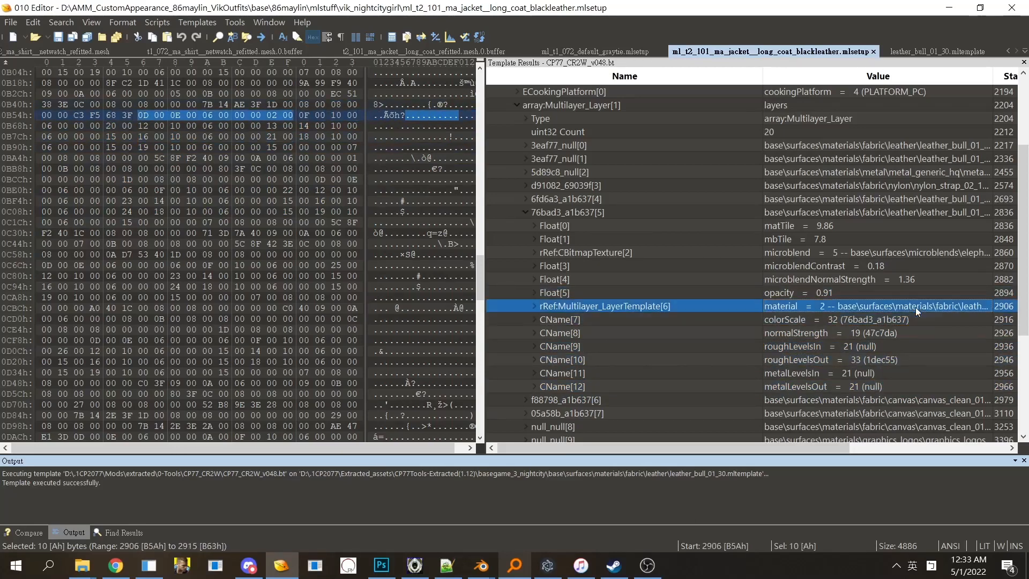
pyautogui.doubleClick(946, 307)
pyautogui.doubleClick(923, 306)
pyautogui.click(922, 319)
pyautogui.click(930, 309)
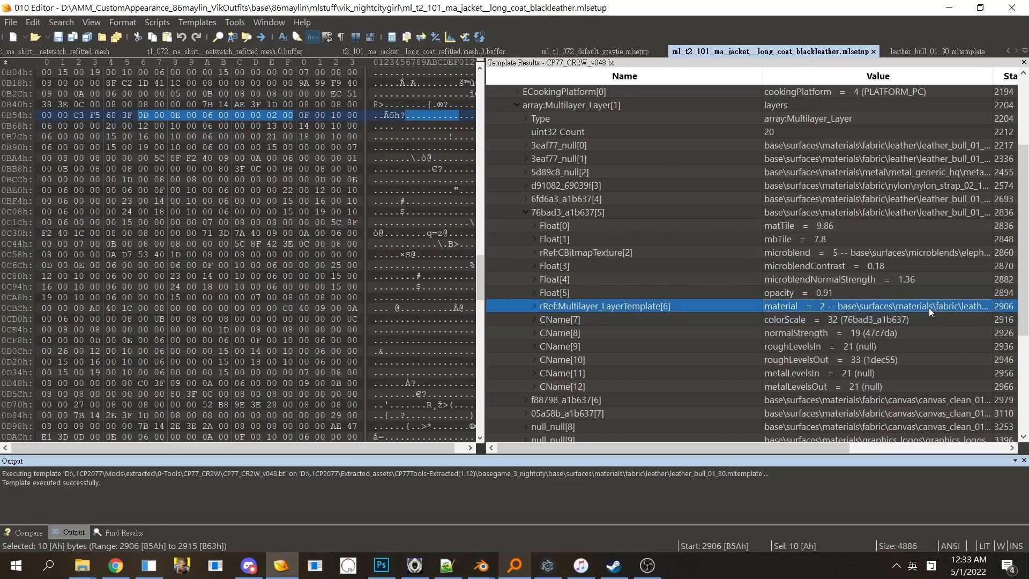
pyautogui.click(930, 308)
# Step: Review the layer's roughLevelsOut, normalStrength and roughLevelsIn names, and return to leather_bull_01_30.mltemplate
pyautogui.click(907, 319)
pyautogui.click(872, 359)
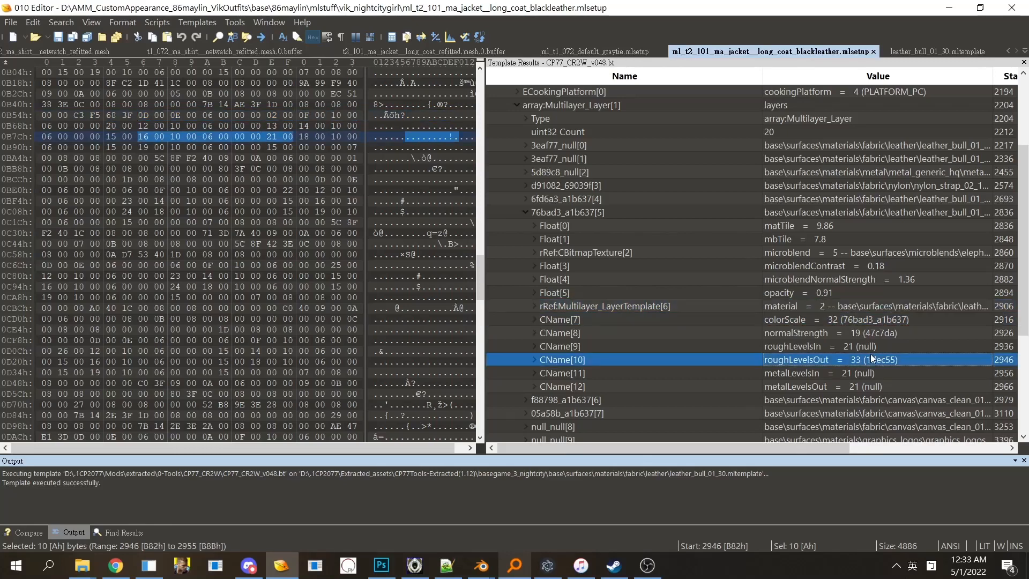
pyautogui.click(869, 332)
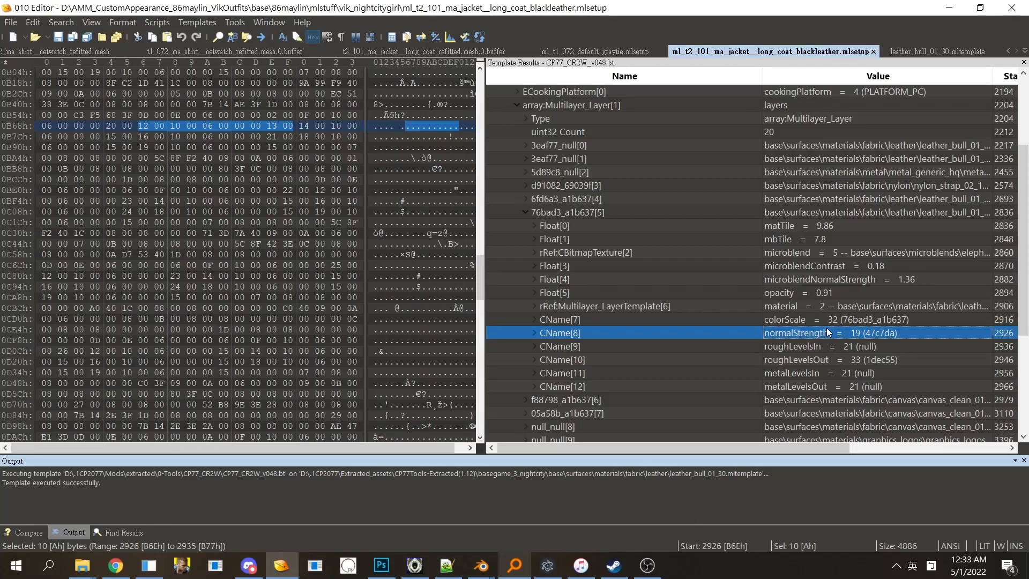
pyautogui.click(860, 345)
pyautogui.doubleClick(868, 332)
pyautogui.click(876, 344)
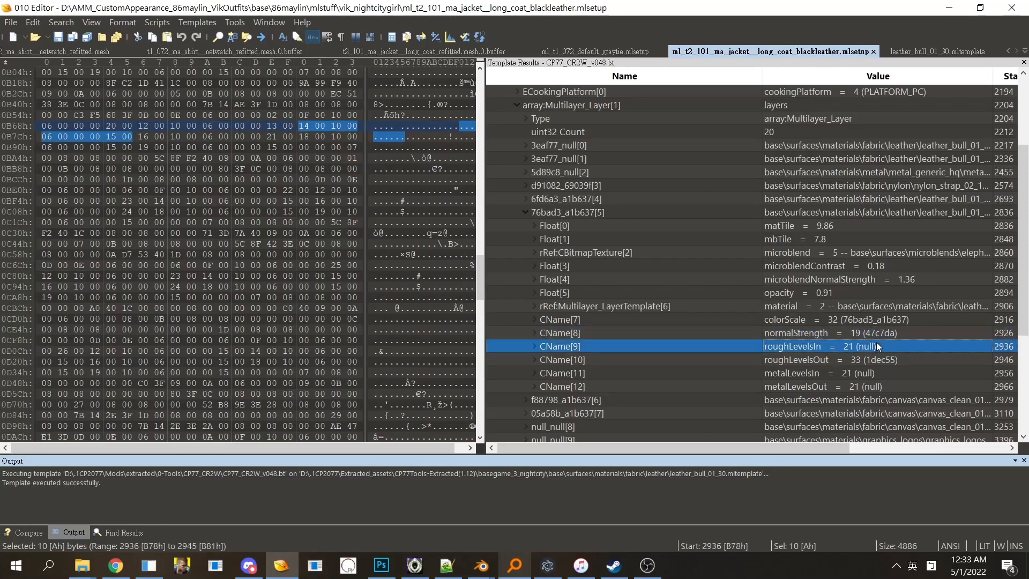
pyautogui.click(873, 333)
pyautogui.click(873, 344)
pyautogui.click(855, 329)
pyautogui.click(936, 52)
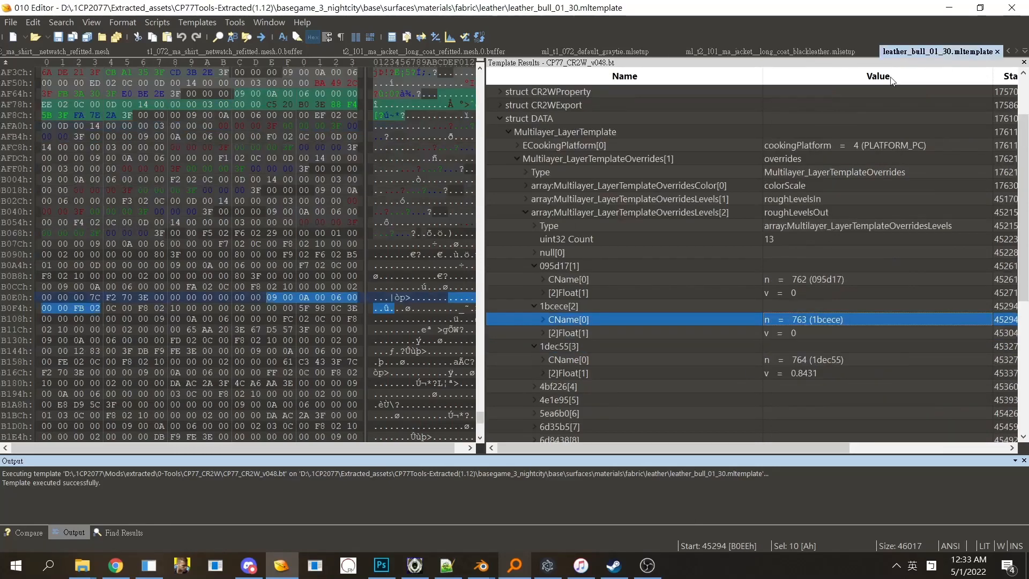
# Step: Expand the 4e1e95 and 4bf226 entries under roughLevelsOut and review the remaining entries through d3f5f0
pyautogui.doubleClick(694, 397)
pyautogui.doubleClick(671, 388)
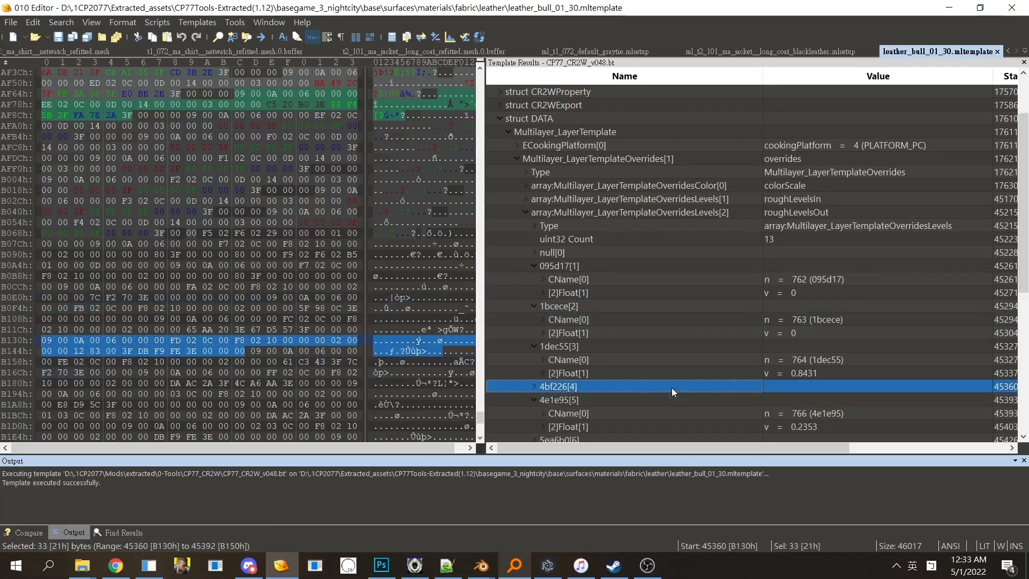
pyautogui.press('Down')
pyautogui.press('Down')
pyautogui.press('Down')
pyautogui.press('Down')
pyautogui.press('Down')
pyautogui.press('Down')
pyautogui.press('Down')
pyautogui.press('Down')
pyautogui.press('Down')
pyautogui.press('Down')
pyautogui.press('Down')
pyautogui.press('Down')
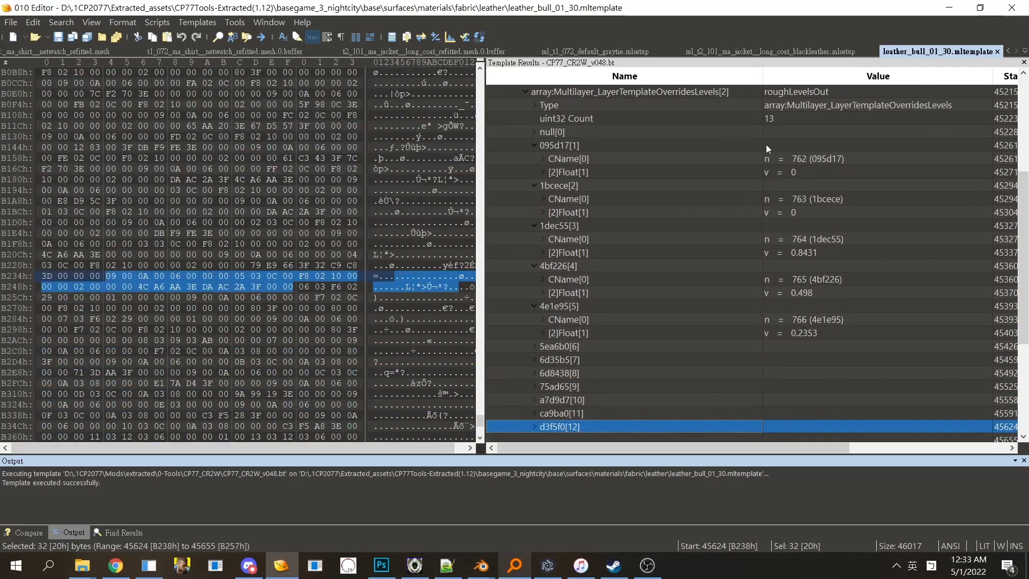
pyautogui.press('Down')
pyautogui.press('Down')
pyautogui.press('Down')
pyautogui.press('Down')
pyautogui.press('Down')
pyautogui.press('Down')
pyautogui.press('Down')
pyautogui.press('Down')
# Step: Expand the d3f5f0, ca9ba0, a7d9d7 and 75ad65 entries of roughLevelsOut and check the name and float value of d3f5f0
pyautogui.doubleClick(606, 317)
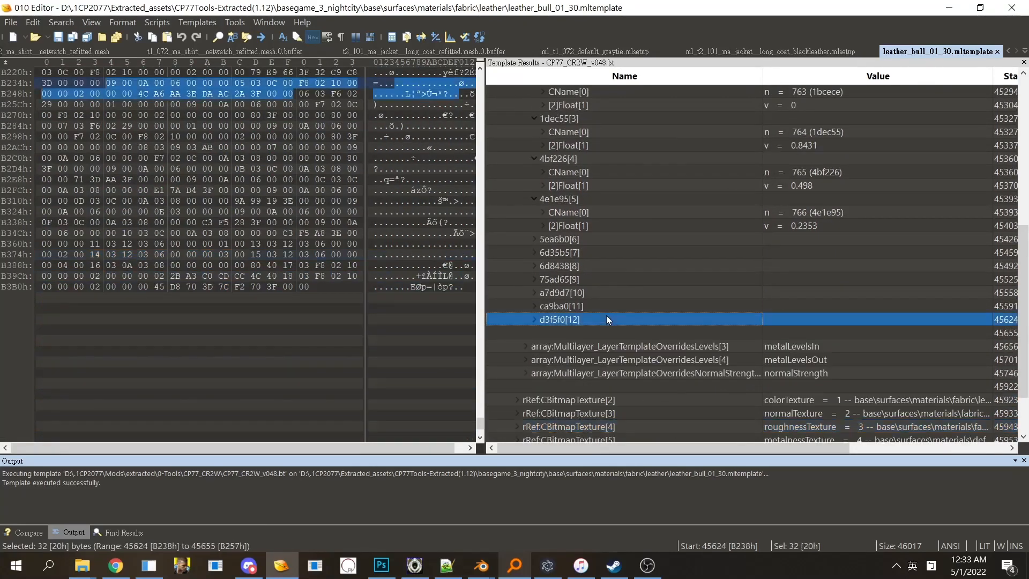
pyautogui.doubleClick(664, 308)
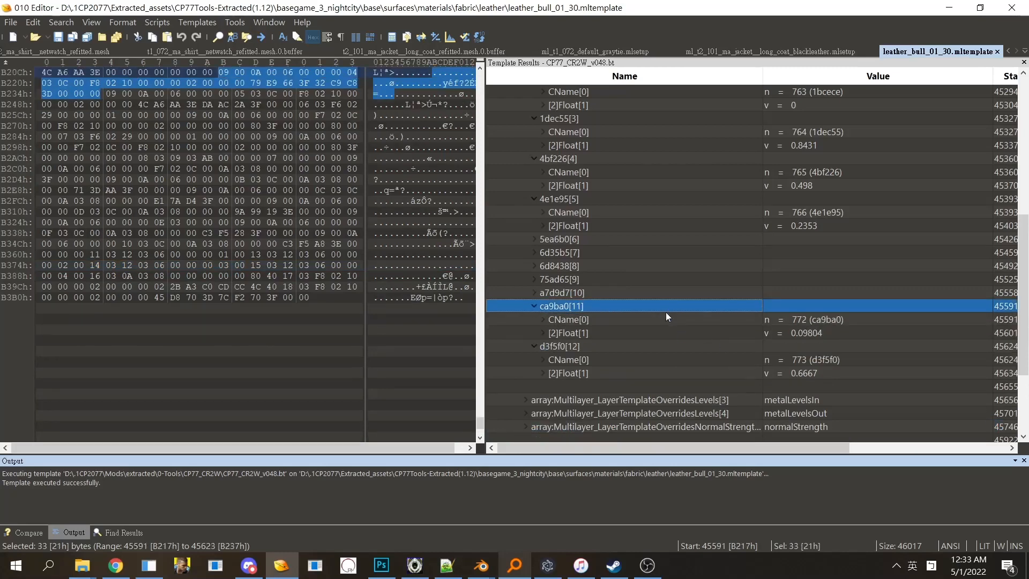
pyautogui.doubleClick(663, 295)
pyautogui.doubleClick(657, 280)
pyautogui.click(657, 266)
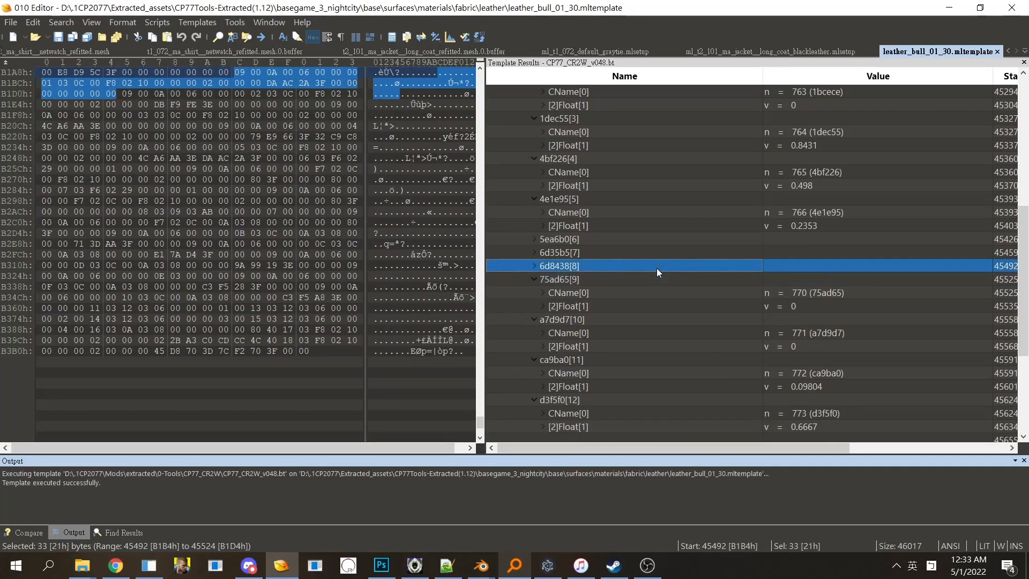
pyautogui.doubleClick(811, 426)
pyautogui.click(768, 417)
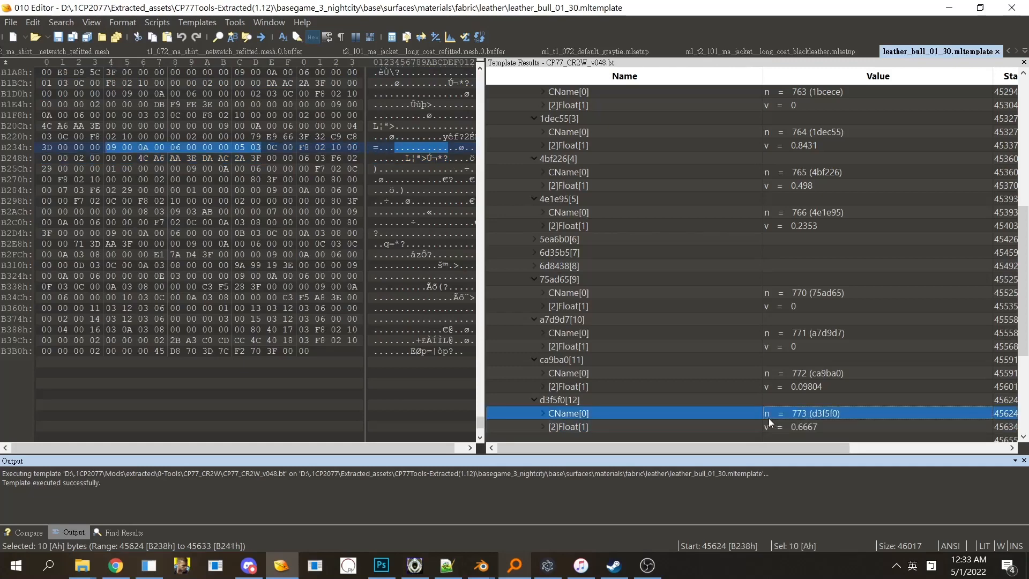
# Step: Expand the remaining 6d8438, 6d35b5 and 5ea6b0 entries of roughLevelsOut
pyautogui.click(670, 279)
pyautogui.doubleClick(643, 266)
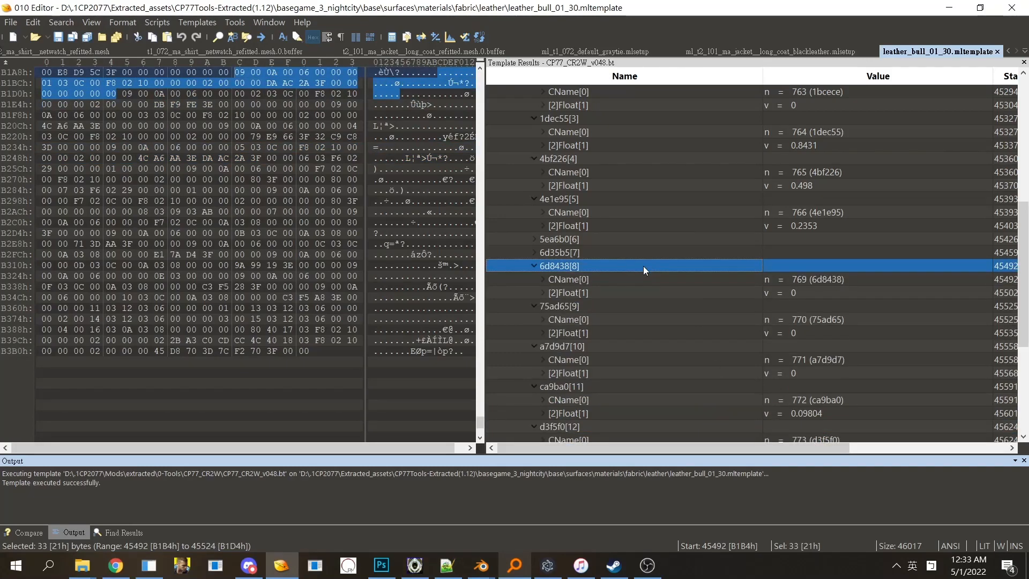
pyautogui.doubleClick(652, 251)
pyautogui.click(652, 238)
pyautogui.doubleClick(653, 240)
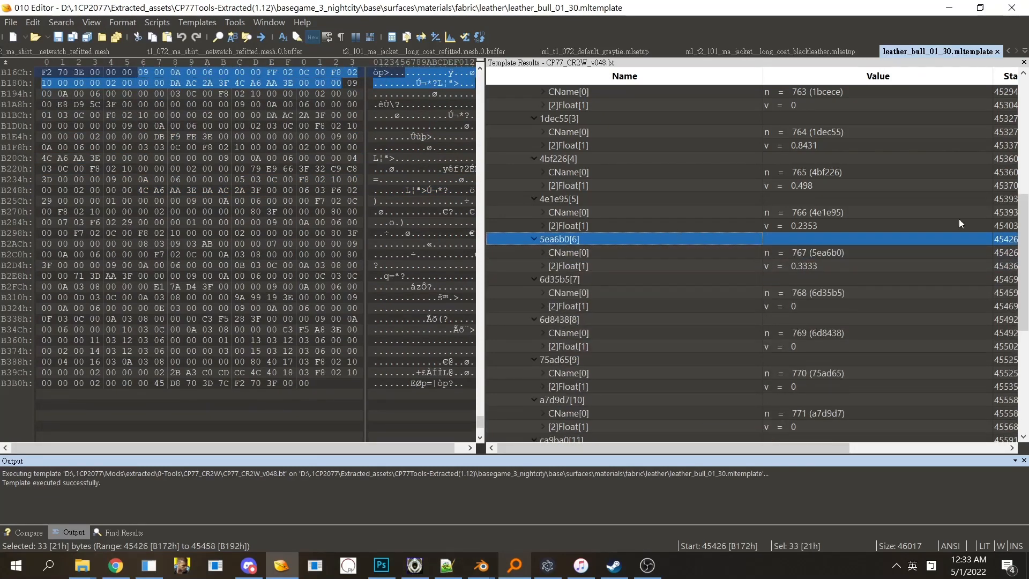
# Step: Compare the float values of the 1dec55 and 4bf226 entries under roughLevelsOut
pyautogui.scroll(1, 855, 333)
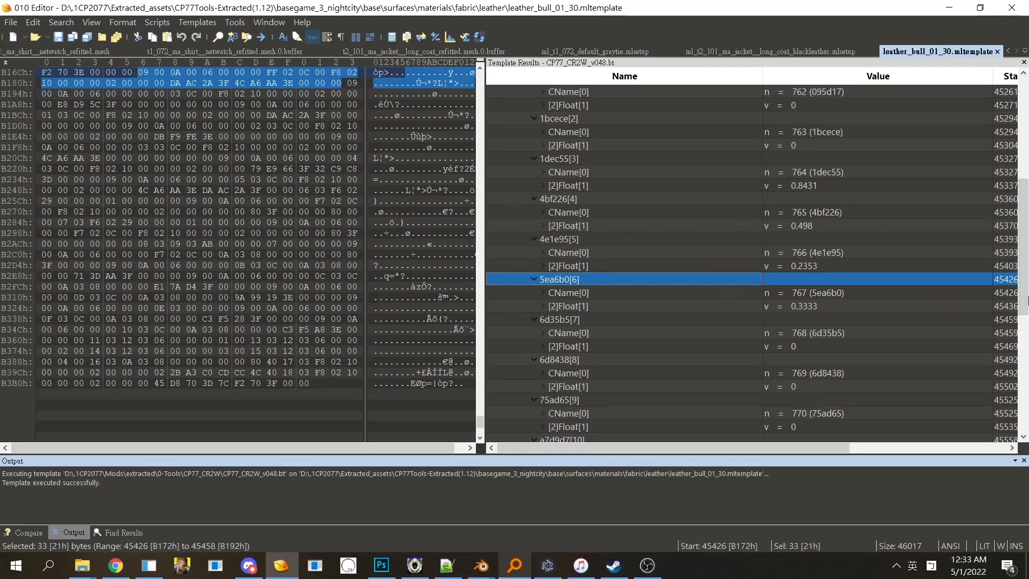
pyautogui.scroll(2, 809, 294)
pyautogui.doubleClick(809, 268)
pyautogui.click(809, 268)
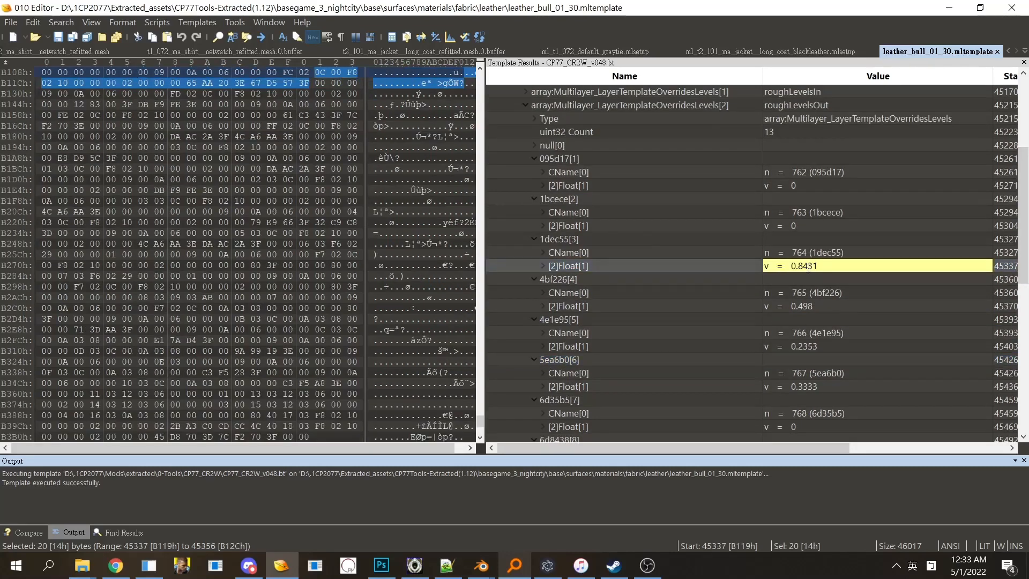
pyautogui.doubleClick(808, 267)
pyautogui.click(805, 308)
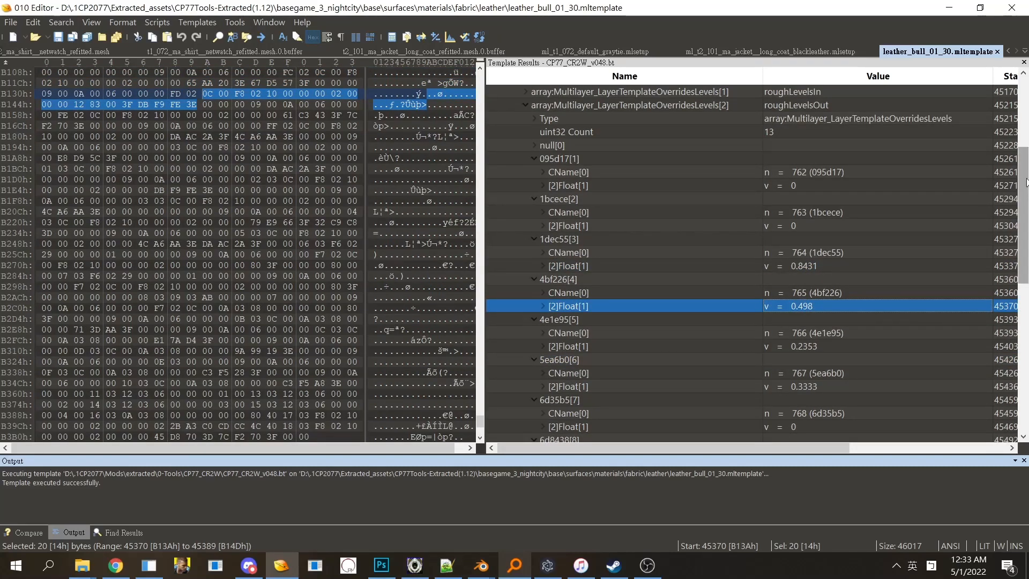
# Step: Inspect the override entries inside metalLevelsOut and metalLevelsIn, and collapse both arrays again
pyautogui.moveTo(1022, 183); pyautogui.dragTo(1017, 329)
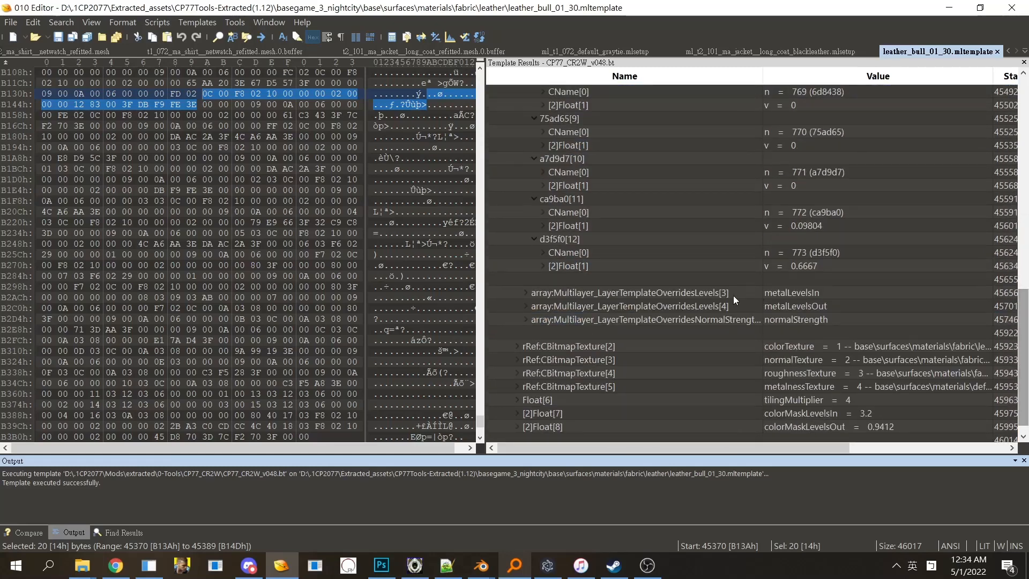
pyautogui.doubleClick(703, 295)
pyautogui.doubleClick(703, 294)
pyautogui.doubleClick(702, 303)
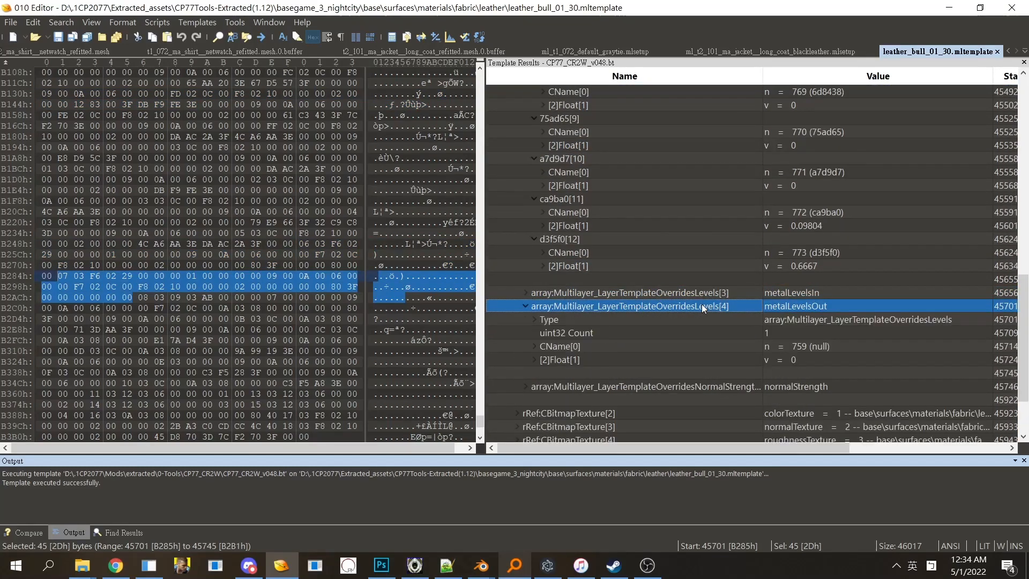
pyautogui.doubleClick(702, 304)
pyautogui.doubleClick(702, 304)
pyautogui.doubleClick(702, 292)
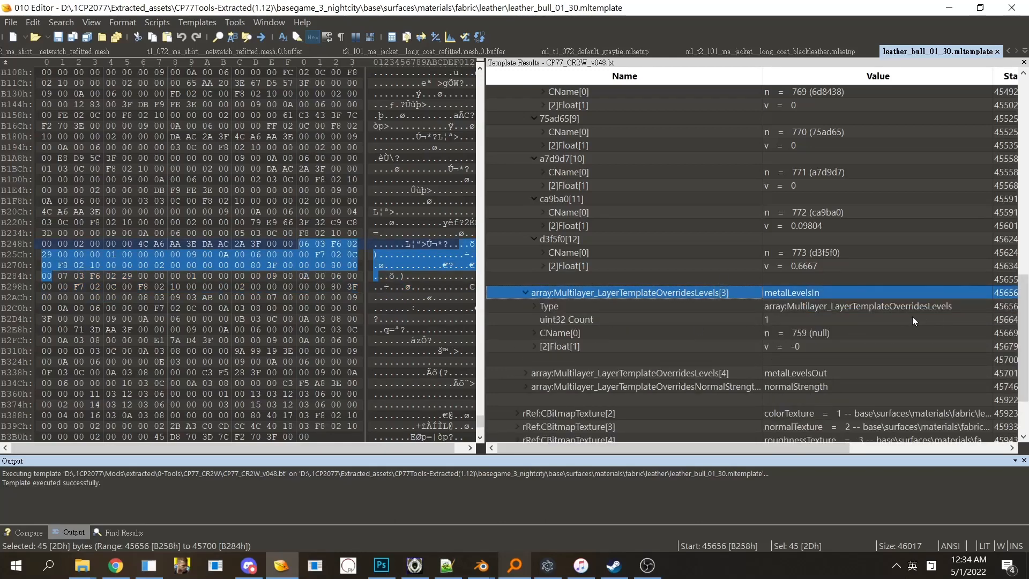
pyautogui.doubleClick(692, 292)
# Step: Collapse roughLevelsOut, expand the colorScale overrides, and narrow the value column to expose the color swatches
pyautogui.scroll(13, 642, 278)
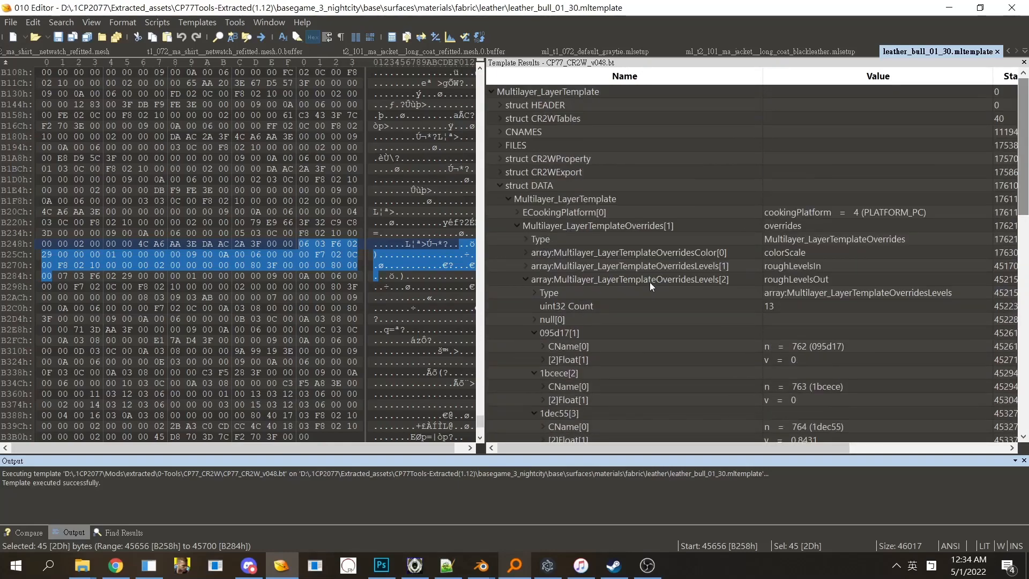
pyautogui.click(647, 279)
pyautogui.doubleClick(647, 279)
pyautogui.doubleClick(692, 258)
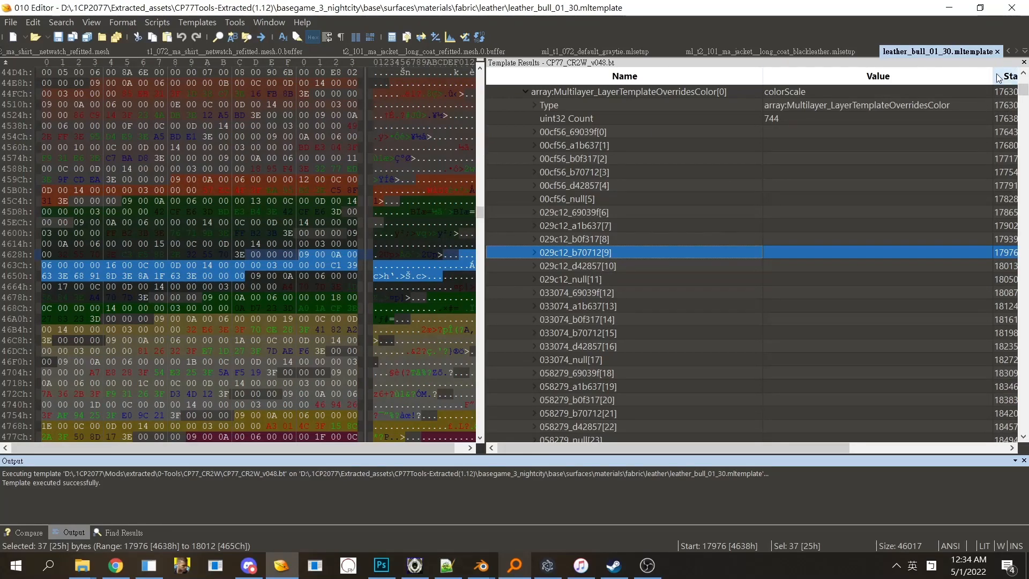
pyautogui.moveTo(996, 77); pyautogui.dragTo(868, 76)
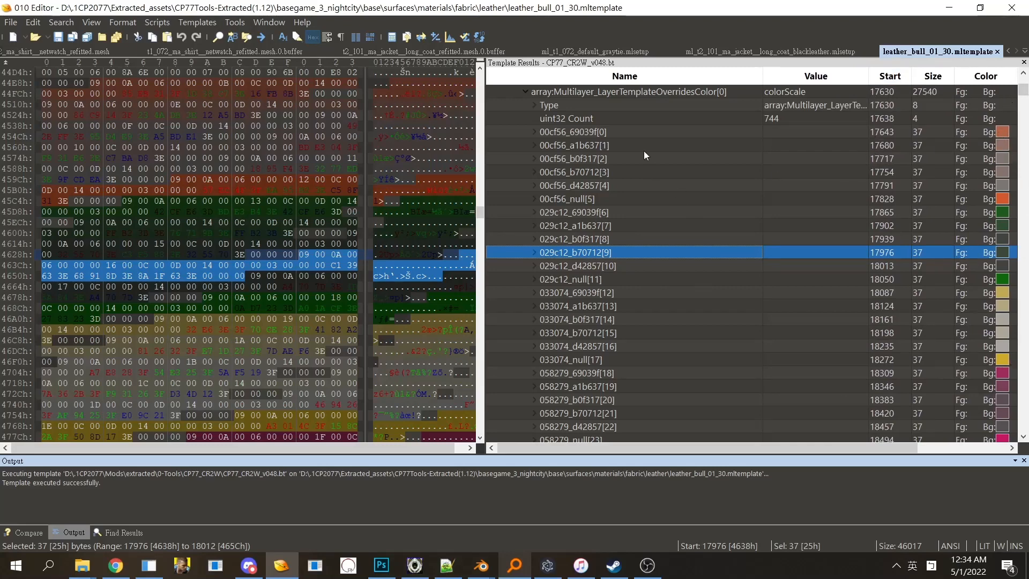
# Step: Inspect the colorScale count and its first entries, and locate the CP77_CR2W_v048 modding template
pyautogui.click(631, 134)
pyautogui.click(626, 143)
pyautogui.click(651, 118)
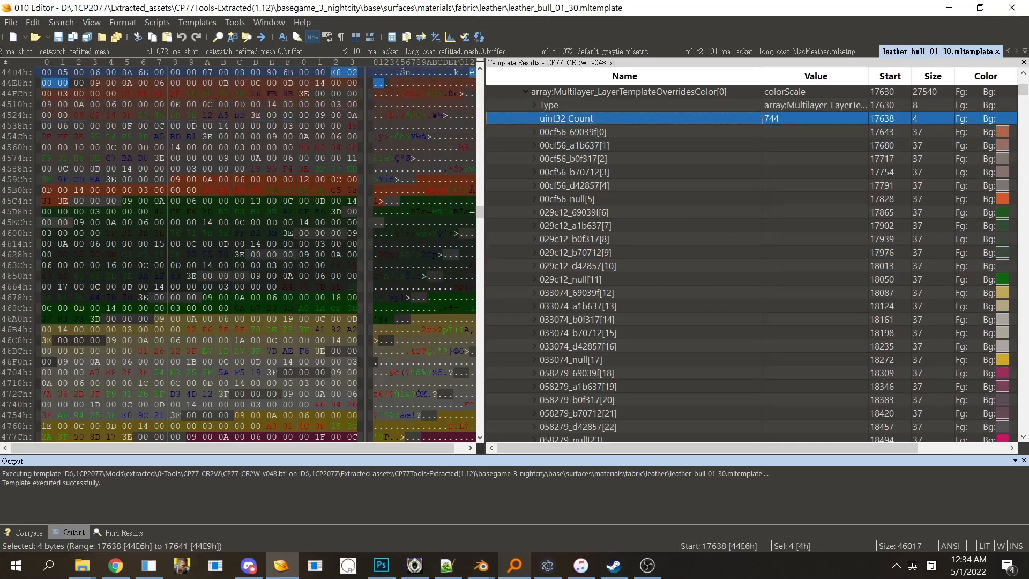
pyautogui.click(590, 135)
pyautogui.click(191, 22)
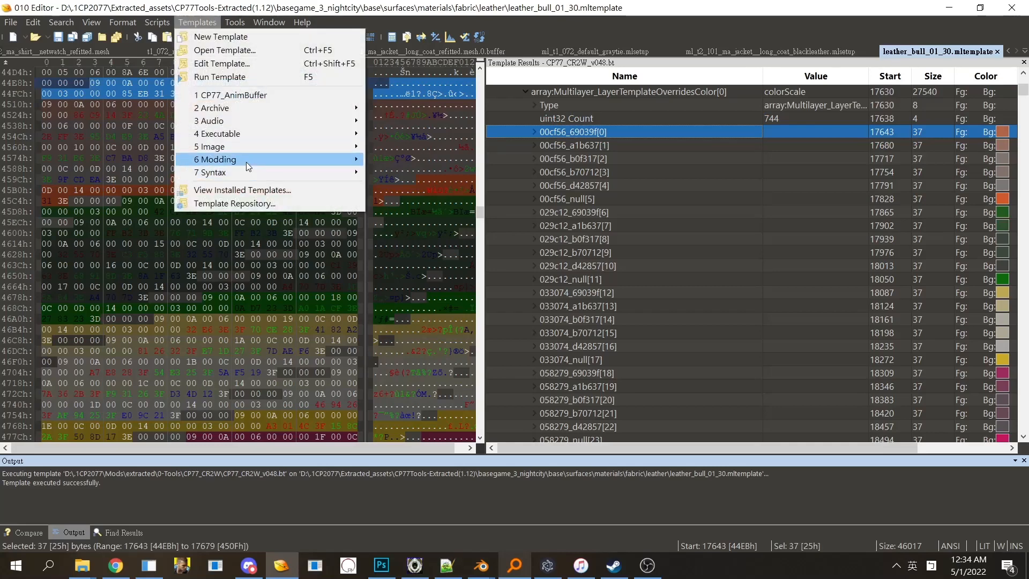
pyautogui.moveTo(246, 162)
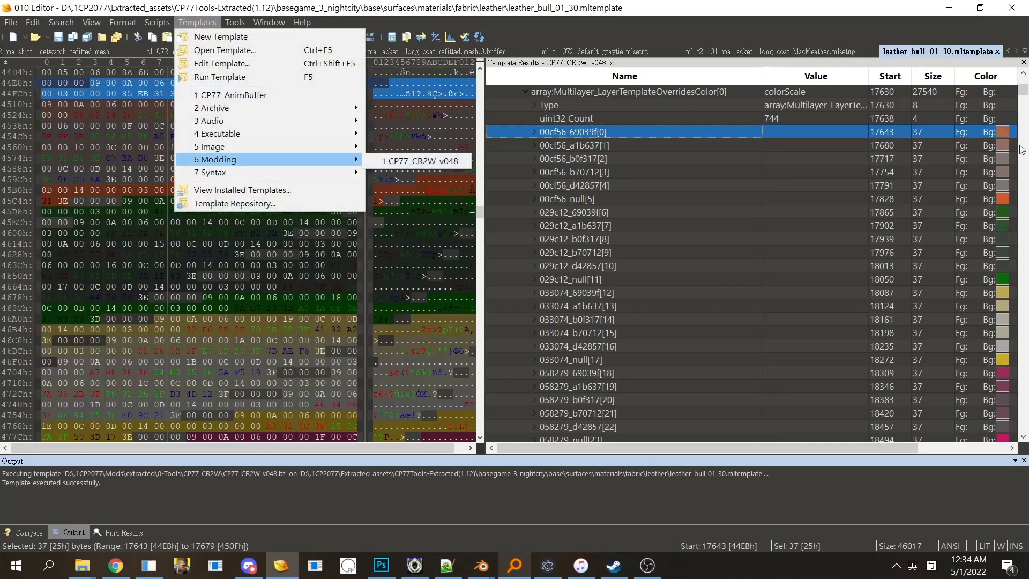
pyautogui.moveTo(1013, 145); pyautogui.dragTo(1007, 202)
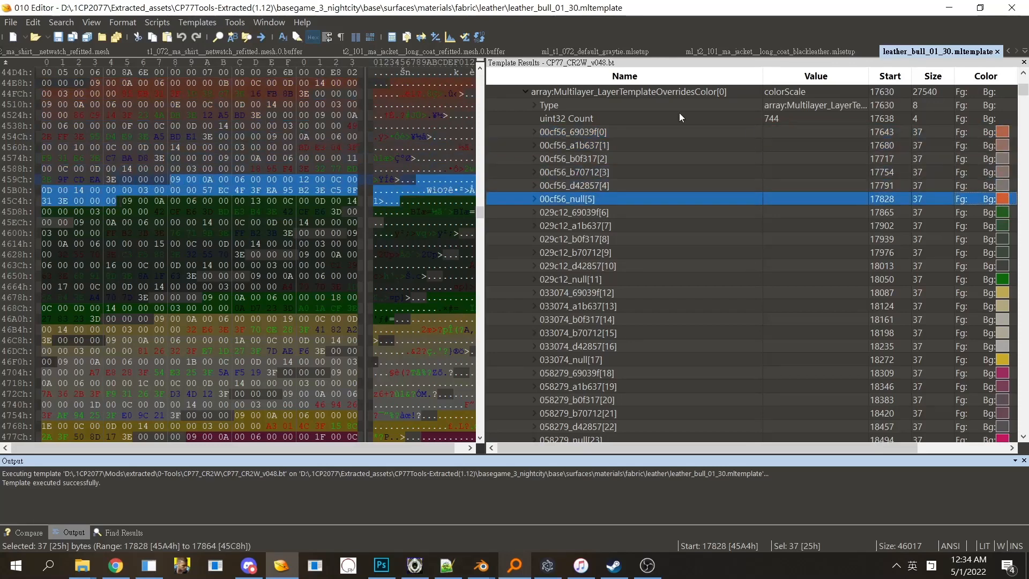
# Step: Browse the colorScale swatches, comparing the colors of 1a36fb_null and 1a5c5f_null, and return to the first entries
pyautogui.click(653, 133)
pyautogui.scroll(-20, 1007, 128)
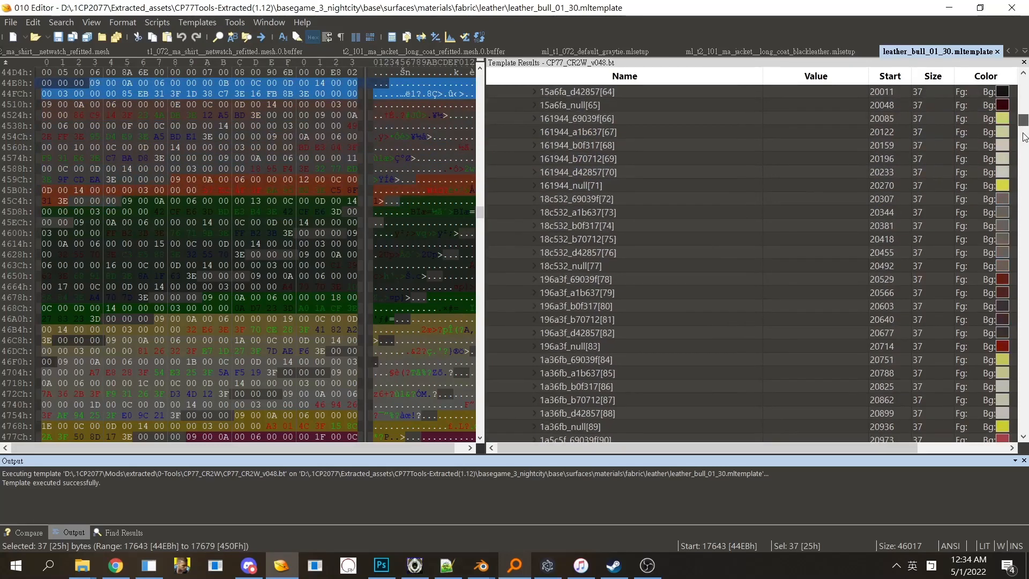
pyautogui.click(1006, 159)
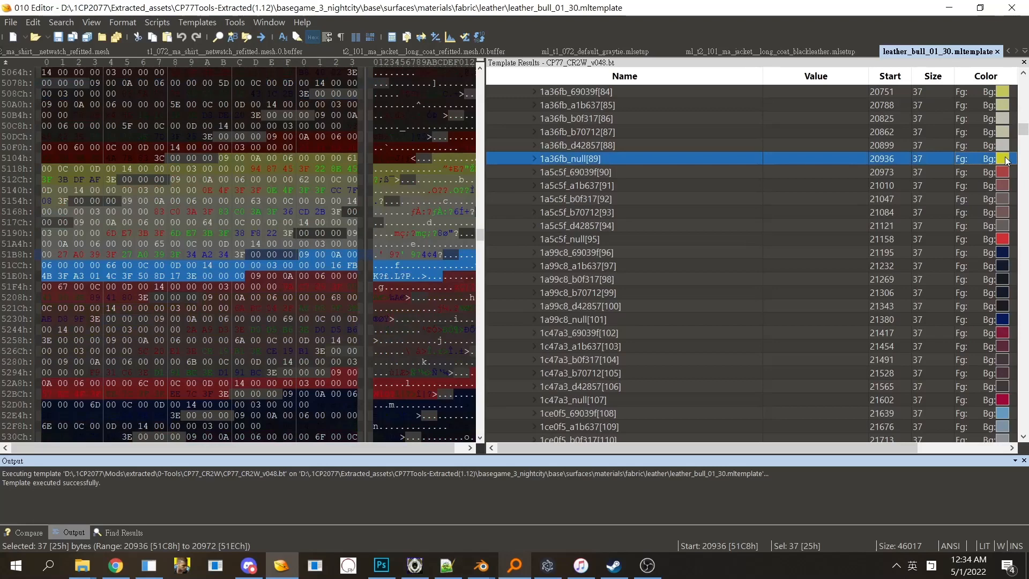
pyautogui.click(1005, 239)
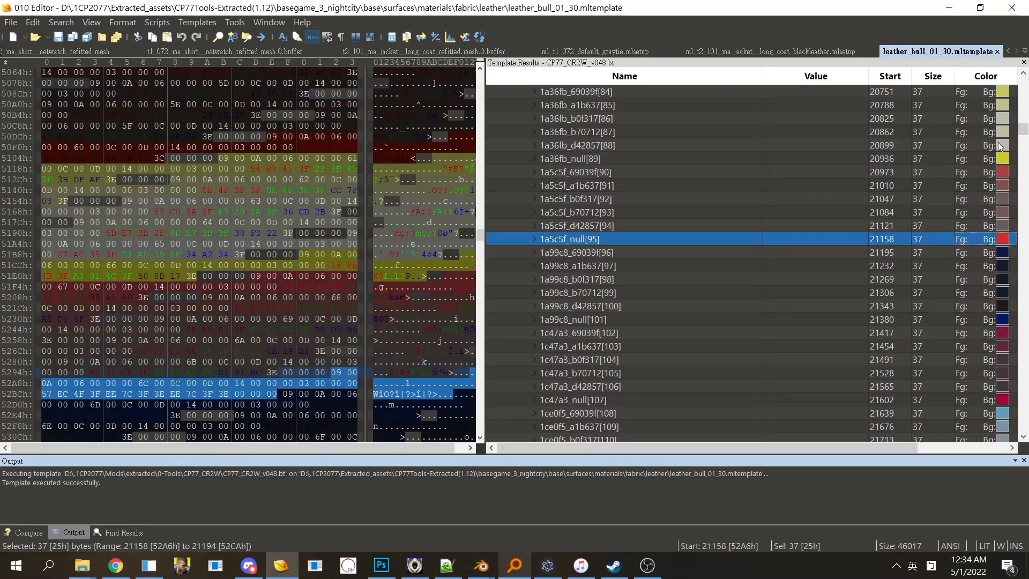
pyautogui.click(1006, 159)
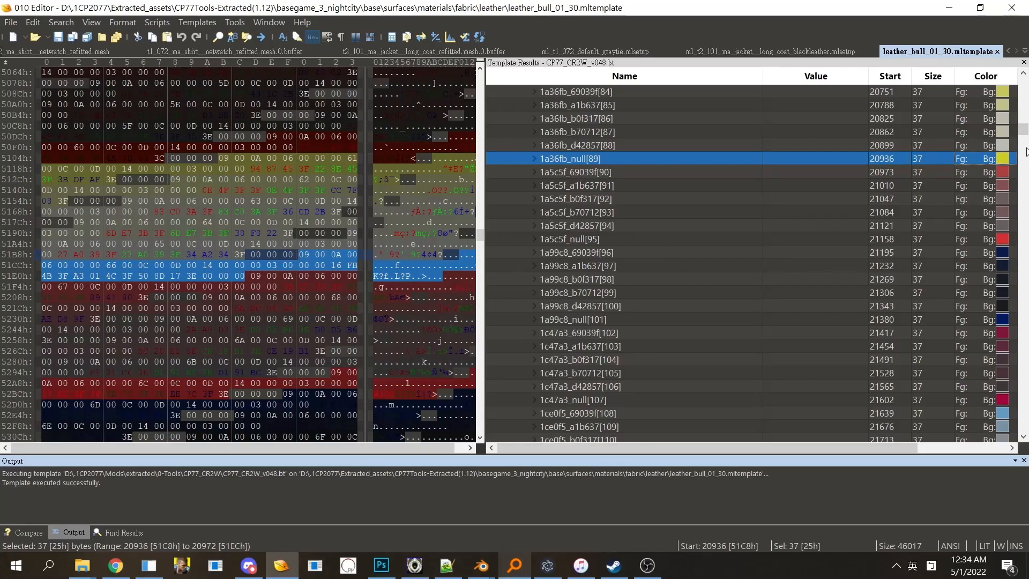
pyautogui.moveTo(1020, 144); pyautogui.dragTo(1022, 85)
pyautogui.scroll(-4, 682, 162)
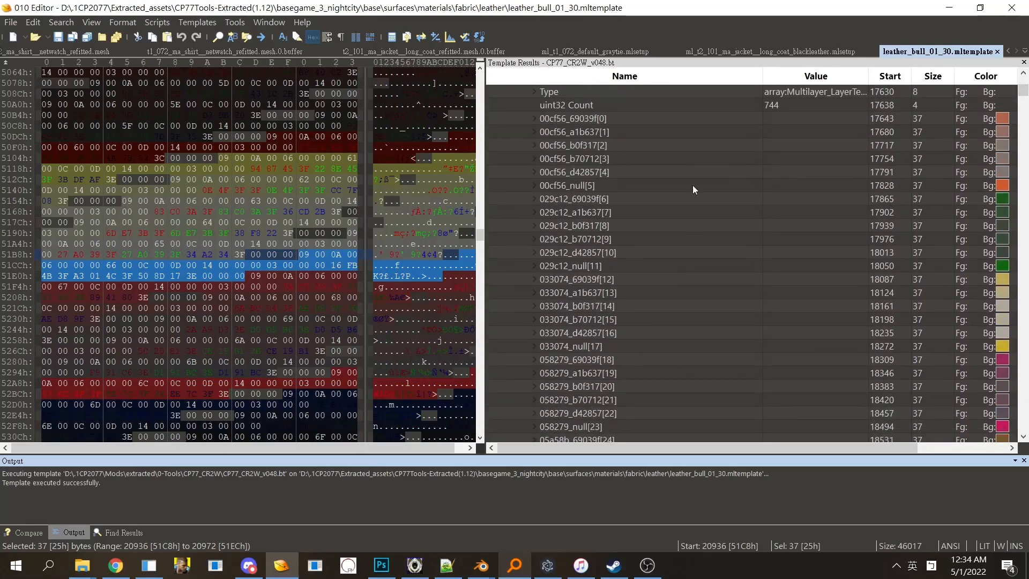
# Step: Recheck the CP77_CR2W_v048 template listing, the colorScale count and the 00cf56_69039f entry
pyautogui.doubleClick(654, 119)
pyautogui.doubleClick(648, 117)
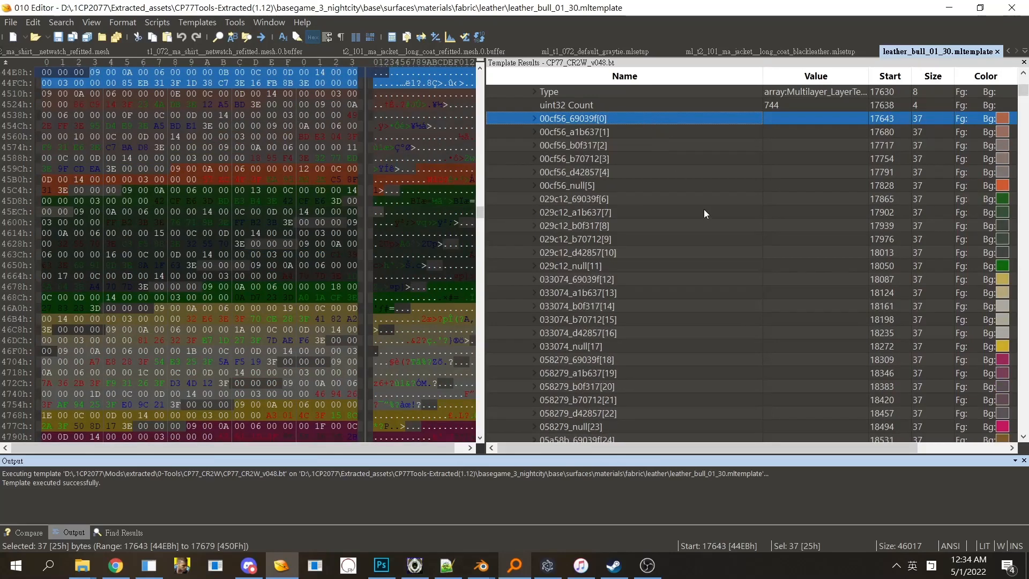
pyautogui.click(226, 25)
pyautogui.moveTo(208, 22)
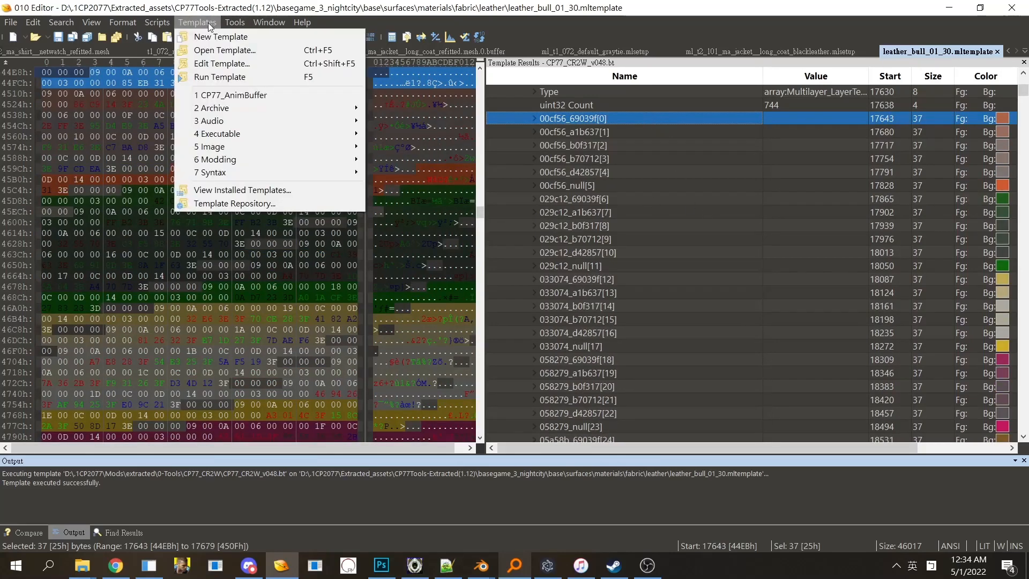
pyautogui.moveTo(239, 162)
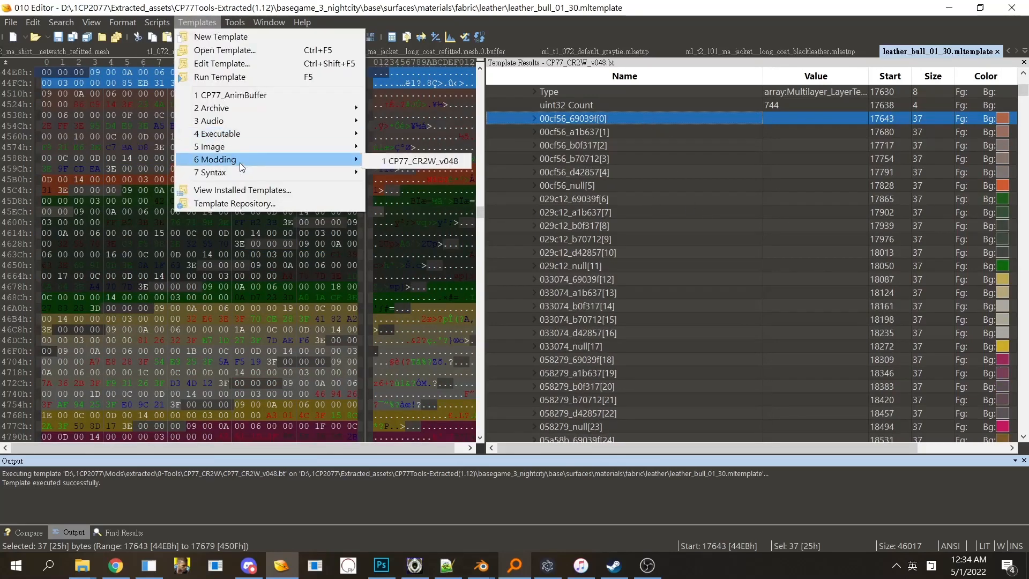
pyautogui.click(457, 163)
pyautogui.click(746, 157)
pyautogui.click(718, 118)
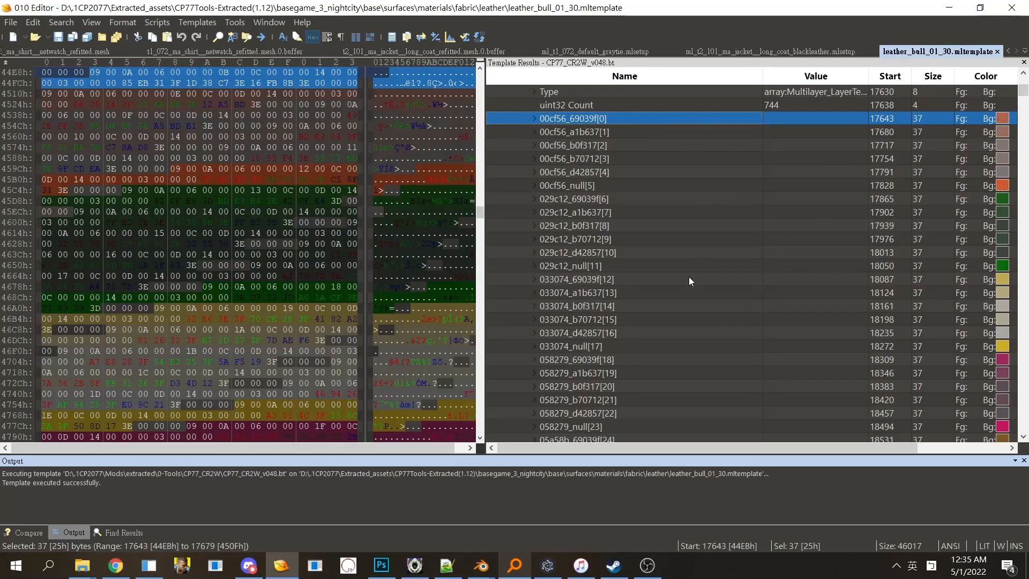
pyautogui.click(656, 107)
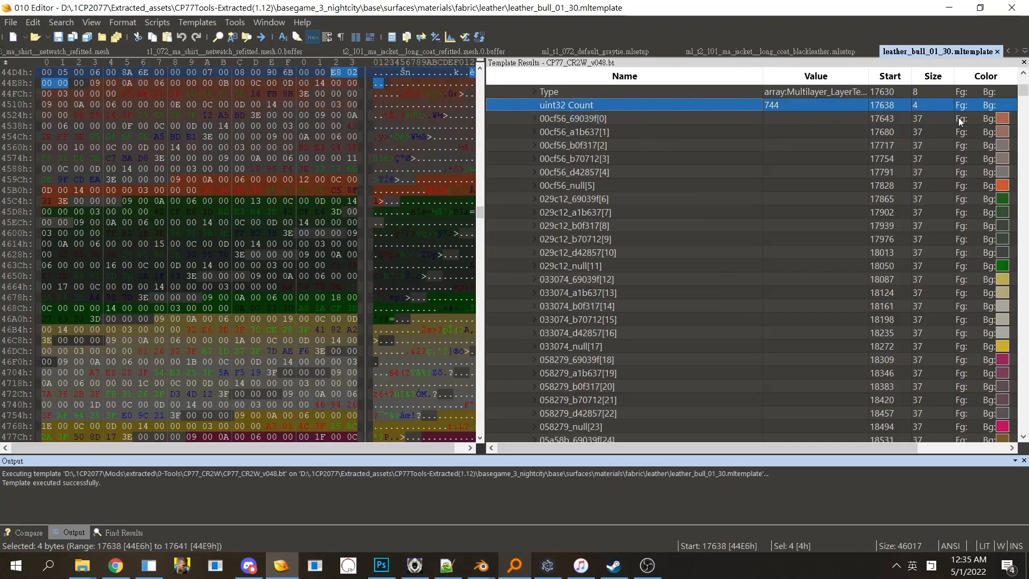
pyautogui.click(683, 127)
pyautogui.click(691, 121)
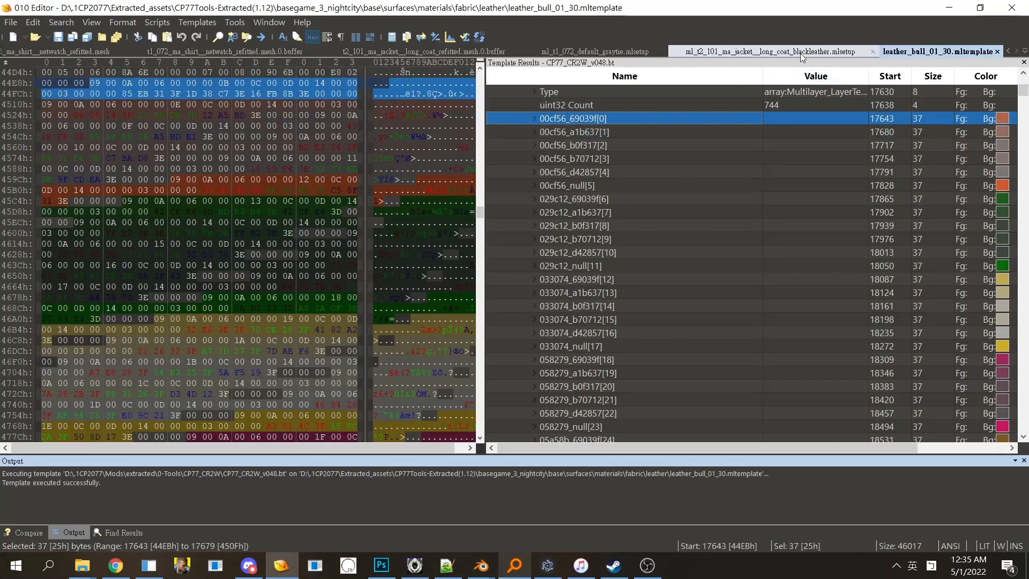
# Step: Switch to ml_t2_101_ma_jacket__long_coat_blackleather.mlsetup and examine the colorScale and normalStrength names of layer 76bad3_a1b637[5]
pyautogui.click(750, 51)
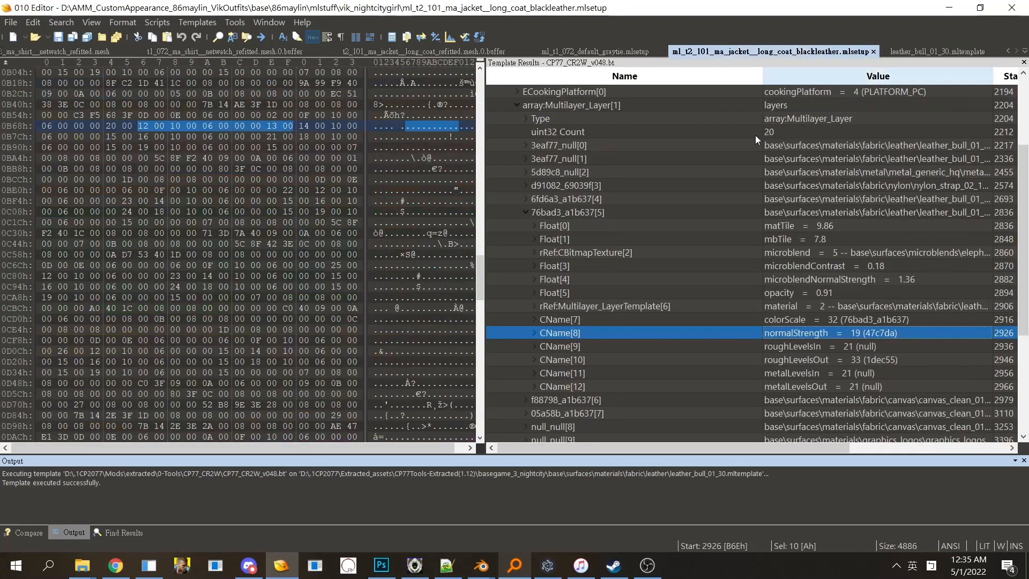
pyautogui.doubleClick(873, 320)
pyautogui.click(873, 321)
pyautogui.click(877, 333)
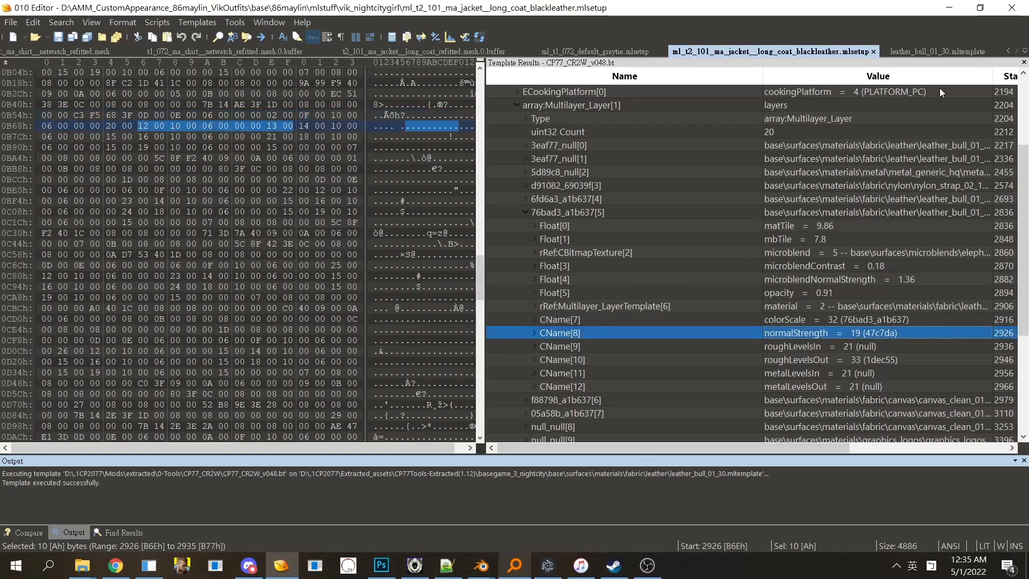
# Step: Locate color entry 76bad3_a1b637 in leather_bull_01_30.mltemplate and cross-check it against the jacket mlsetup's colorScale name
pyautogui.click(937, 51)
pyautogui.moveTo(1023, 91); pyautogui.dragTo(1025, 117)
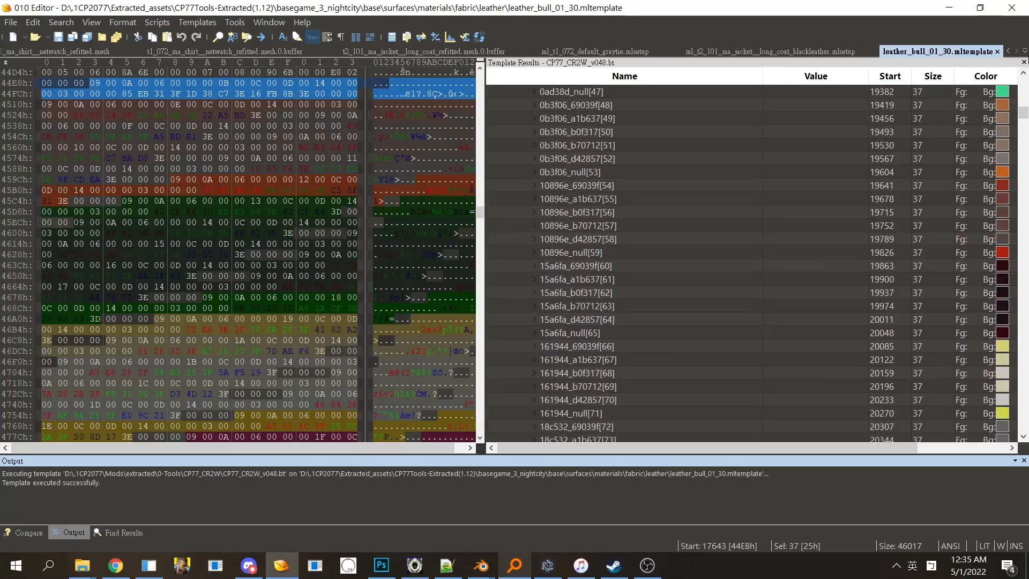
pyautogui.moveTo(1024, 117); pyautogui.dragTo(1024, 257)
pyautogui.click(672, 145)
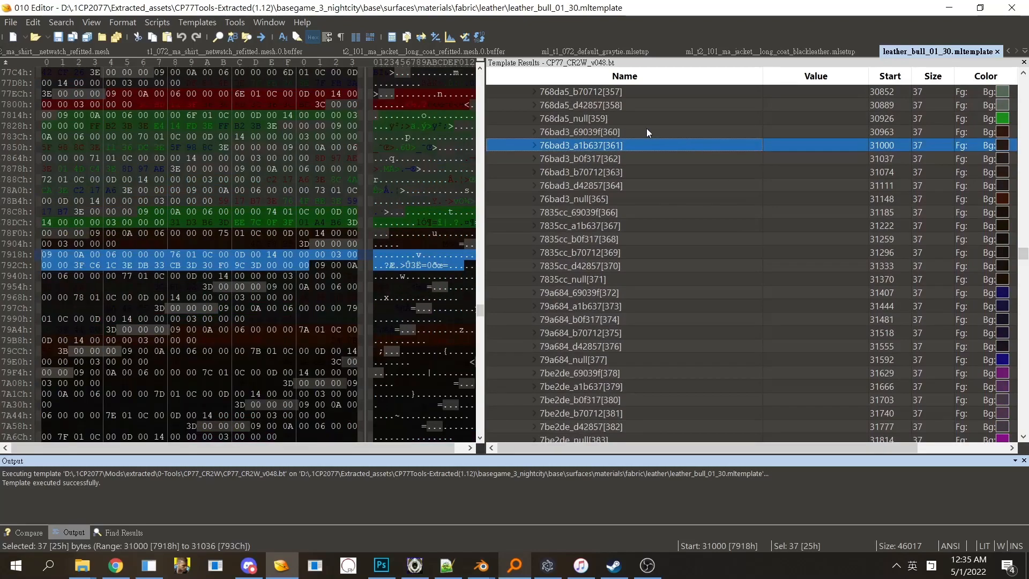
pyautogui.click(761, 53)
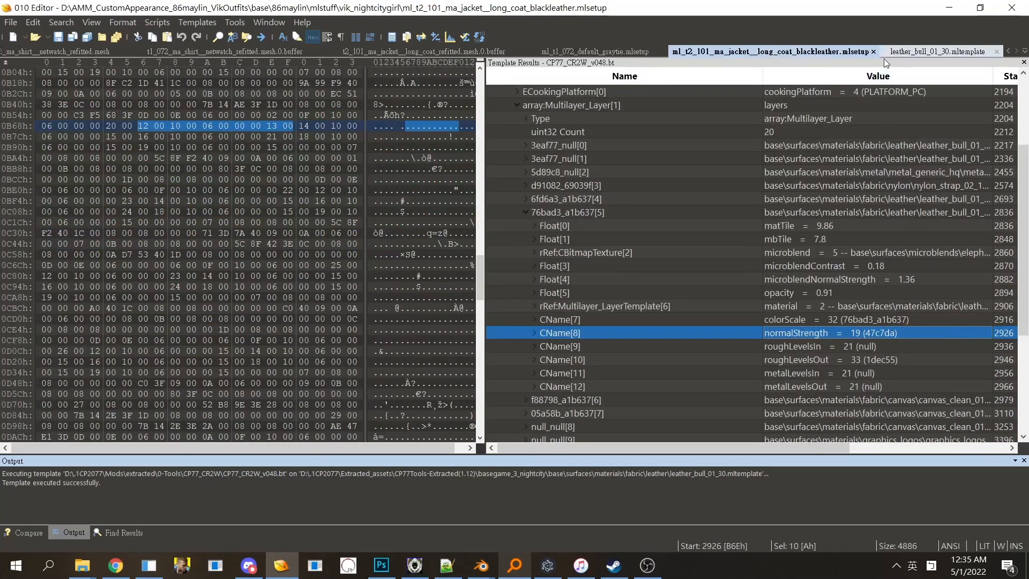
pyautogui.click(903, 53)
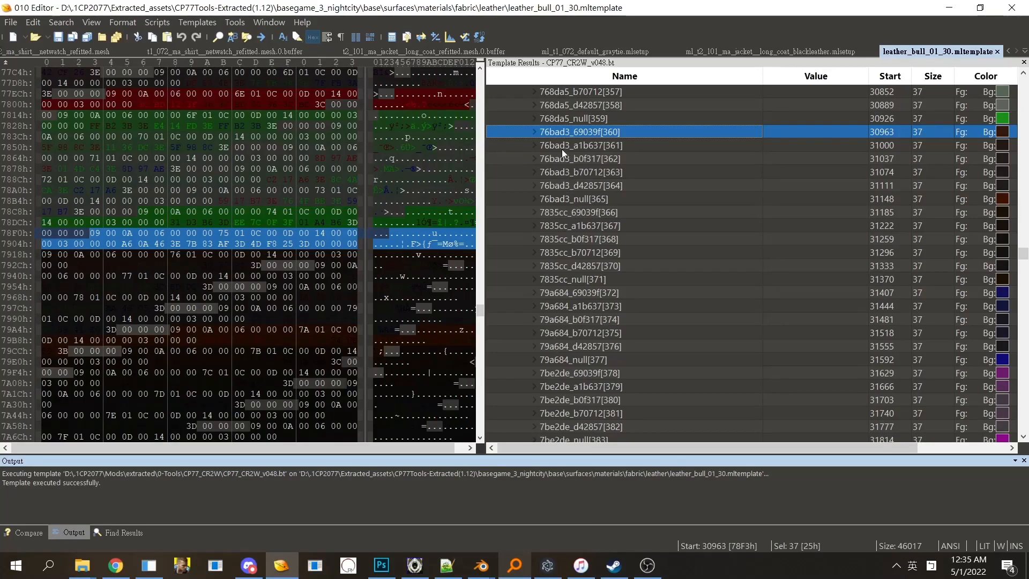
pyautogui.click(601, 146)
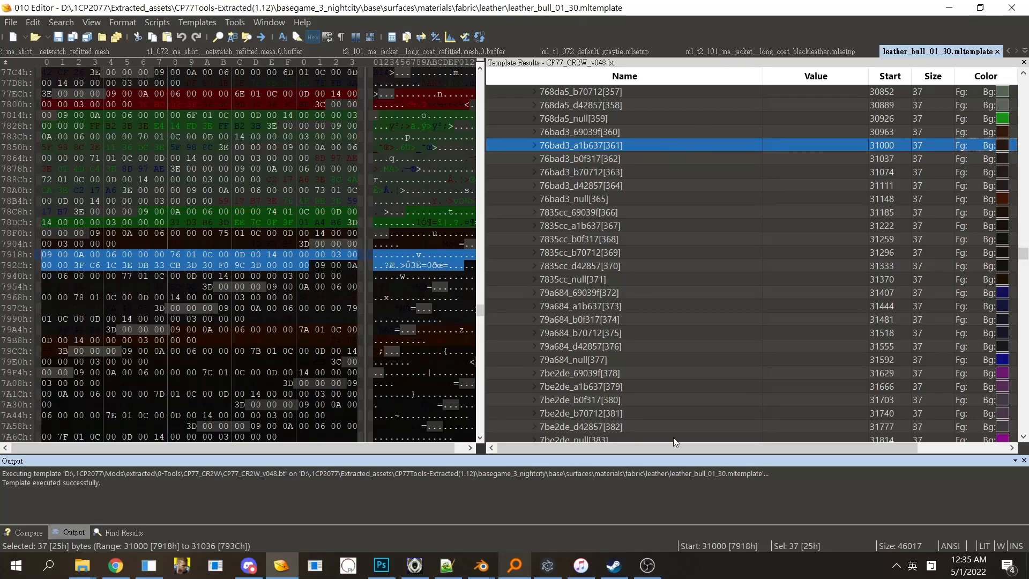
# Step: Switch to MlsetupBuilder, select layer 5 to view its area on the long coat, and return to 010 Editor
pyautogui.click(557, 563)
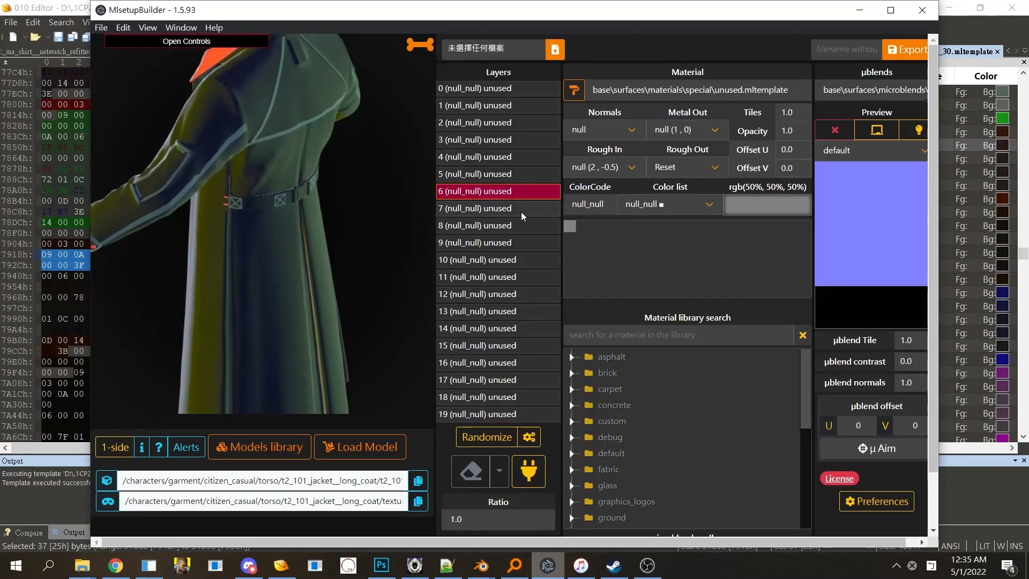
pyautogui.click(483, 175)
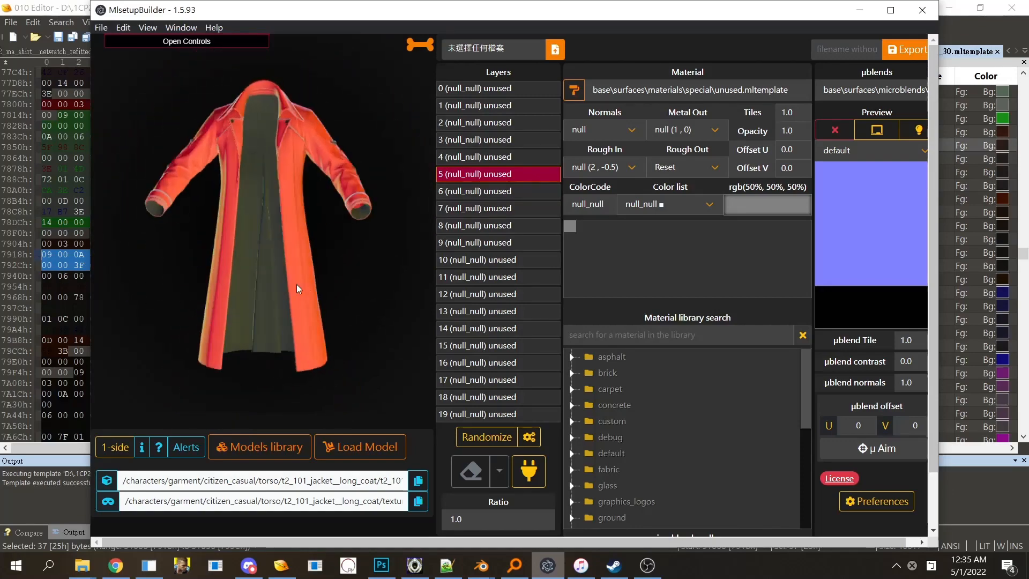
pyautogui.click(946, 146)
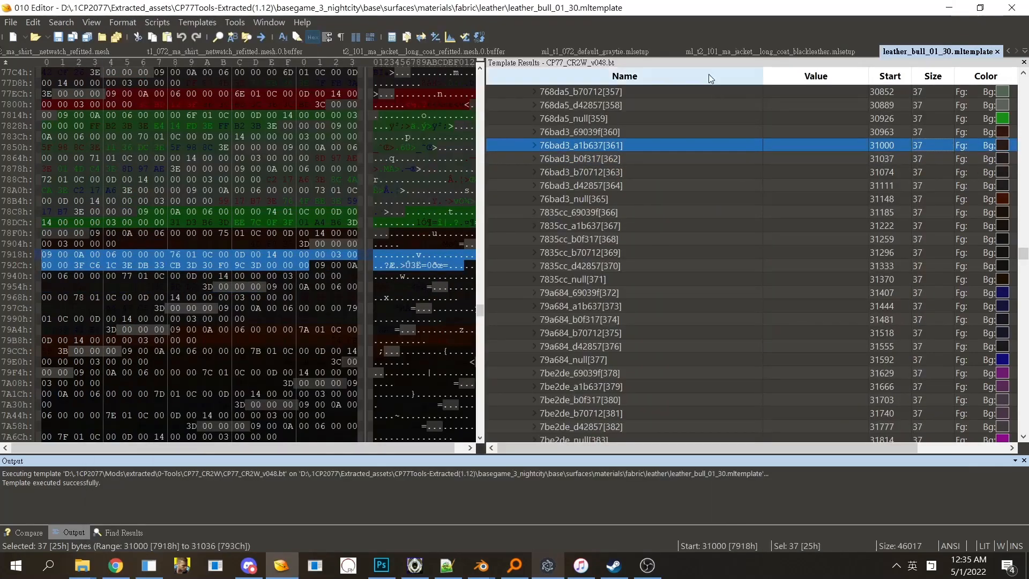
# Step: Compare the jacket mlsetup's layer list with the remaining colorScale entries in the leather_bull_01_30 template
pyautogui.click(770, 53)
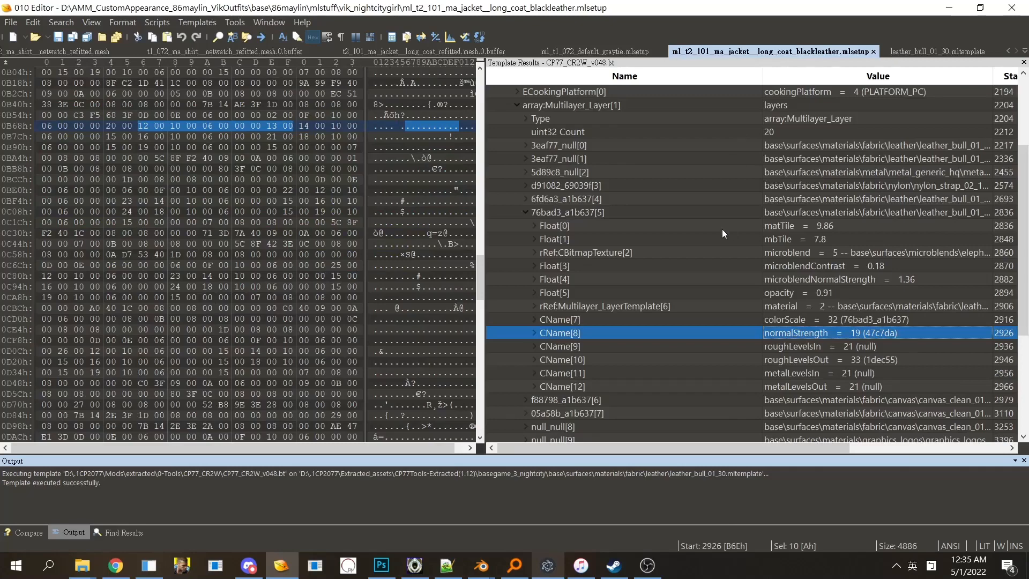
pyautogui.click(959, 53)
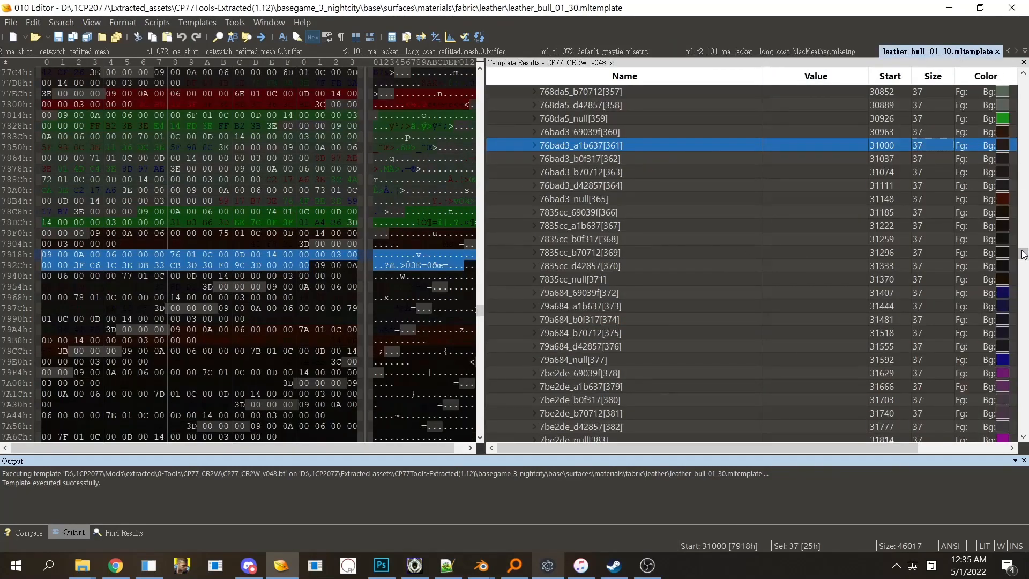
pyautogui.moveTo(1024, 271); pyautogui.dragTo(1024, 404)
pyautogui.click(840, 53)
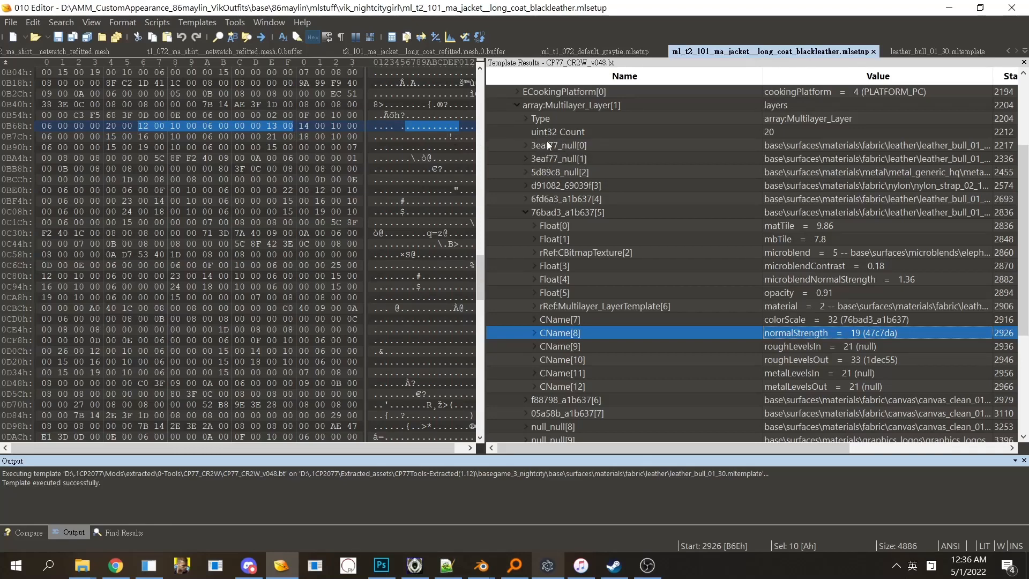
pyautogui.click(928, 52)
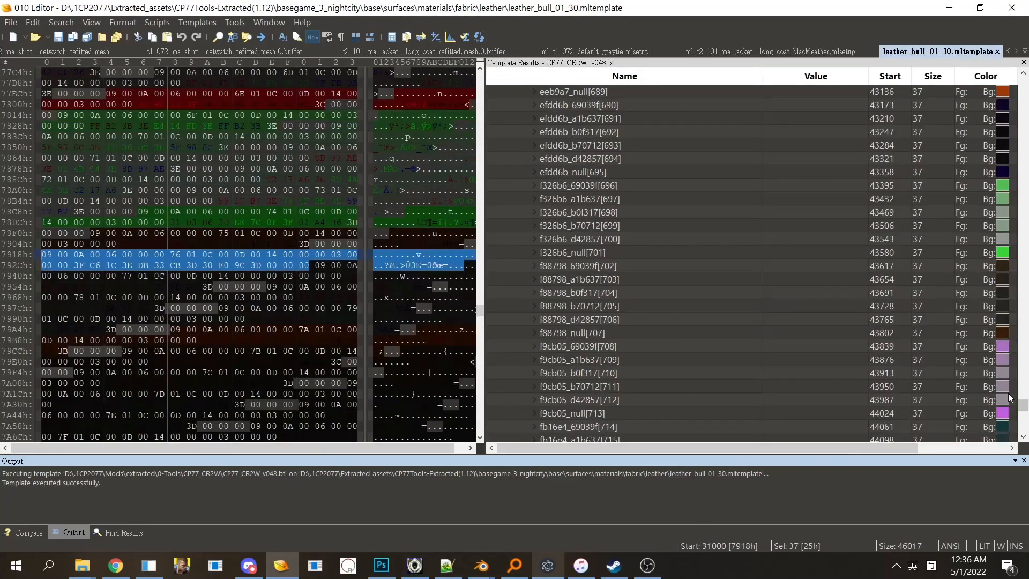
# Step: Find the 3eaf77 colors in the leather_bull_01_30 template and go through the variants from 3eaf77_69039f to 3eaf77_null
pyautogui.moveTo(1023, 405); pyautogui.dragTo(1024, 178)
pyautogui.click(653, 309)
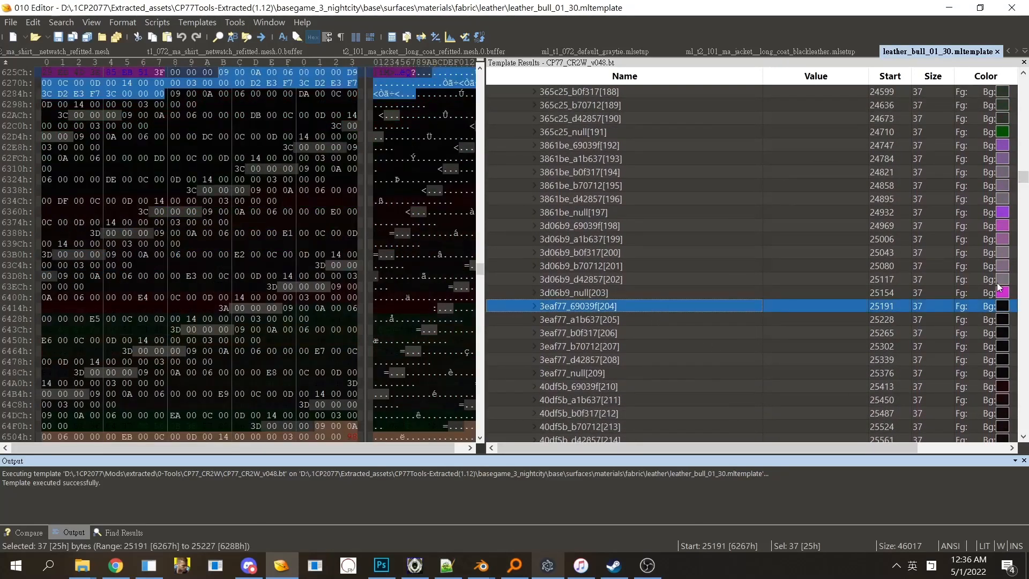
pyautogui.click(1000, 304)
pyautogui.press('Down')
pyautogui.press('Down')
pyautogui.press('Down')
pyautogui.press('Down')
pyautogui.press('Down')
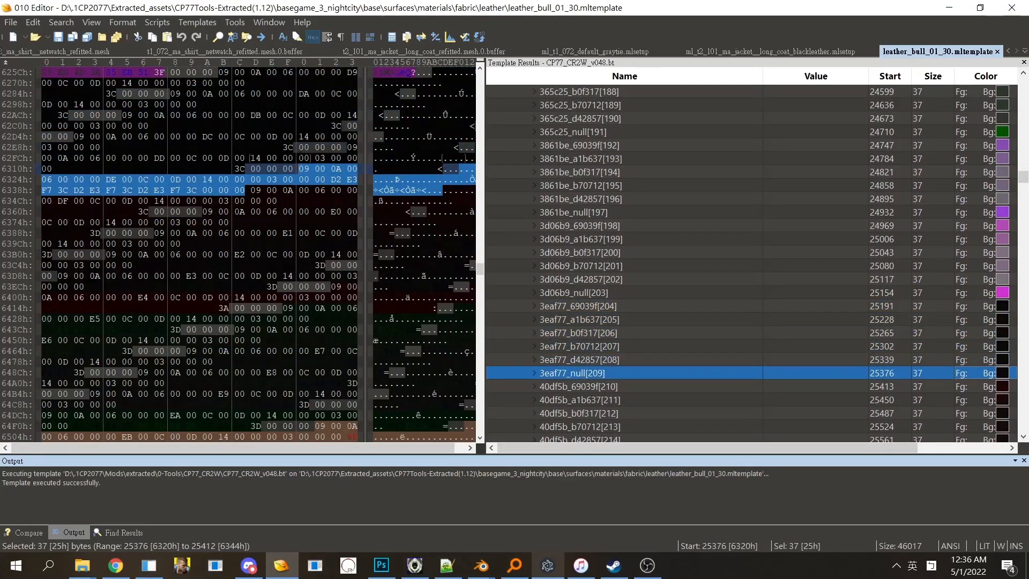
# Step: Expand 3eaf77_null[209], examine its Red, Green and Blue floats, and collapse the entry again
pyautogui.scroll(4, 351, 222)
pyautogui.click(351, 222)
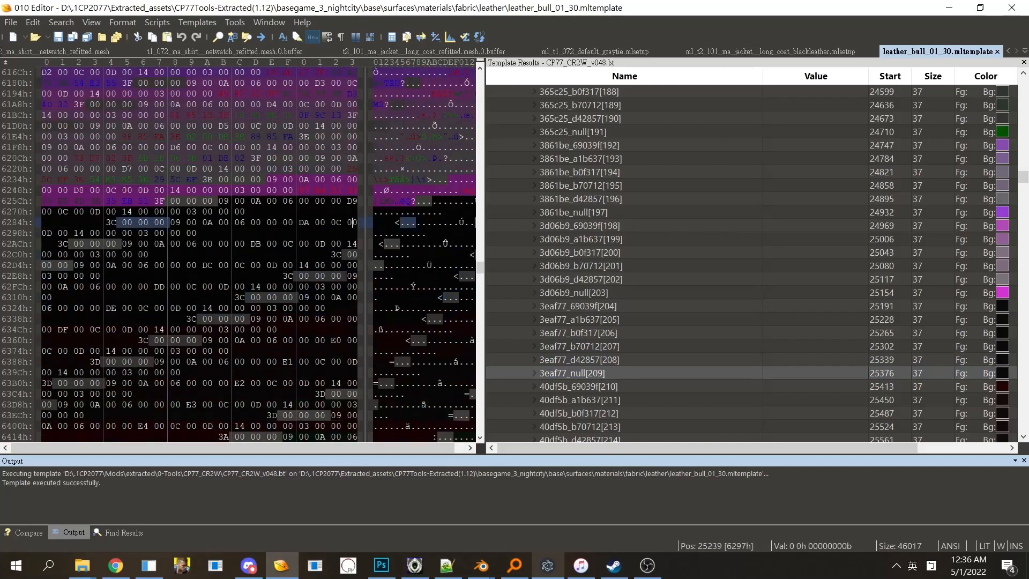
pyautogui.click(638, 371)
pyautogui.doubleClick(637, 372)
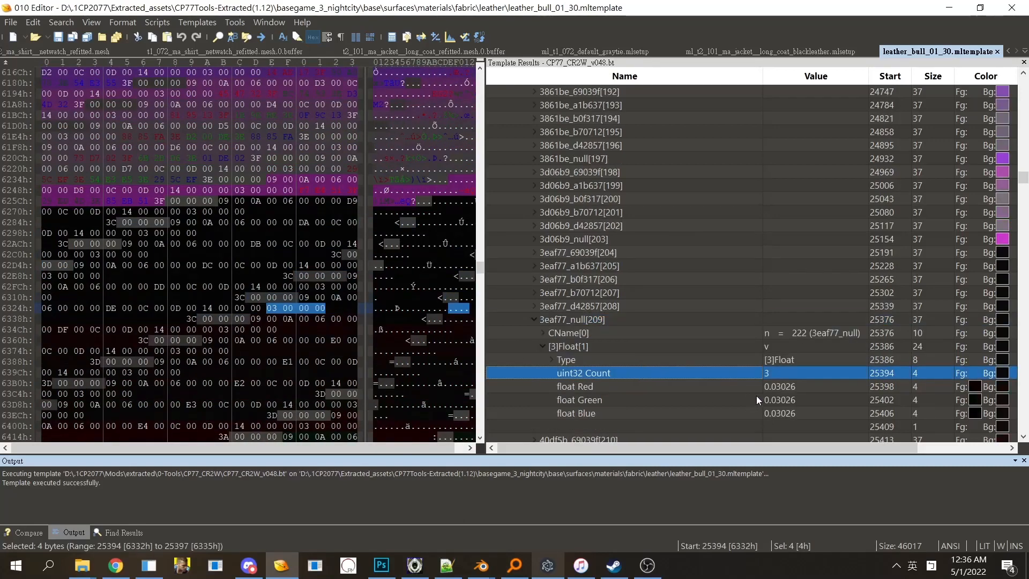
pyautogui.press('Down')
pyautogui.press('Down')
pyautogui.press('Down')
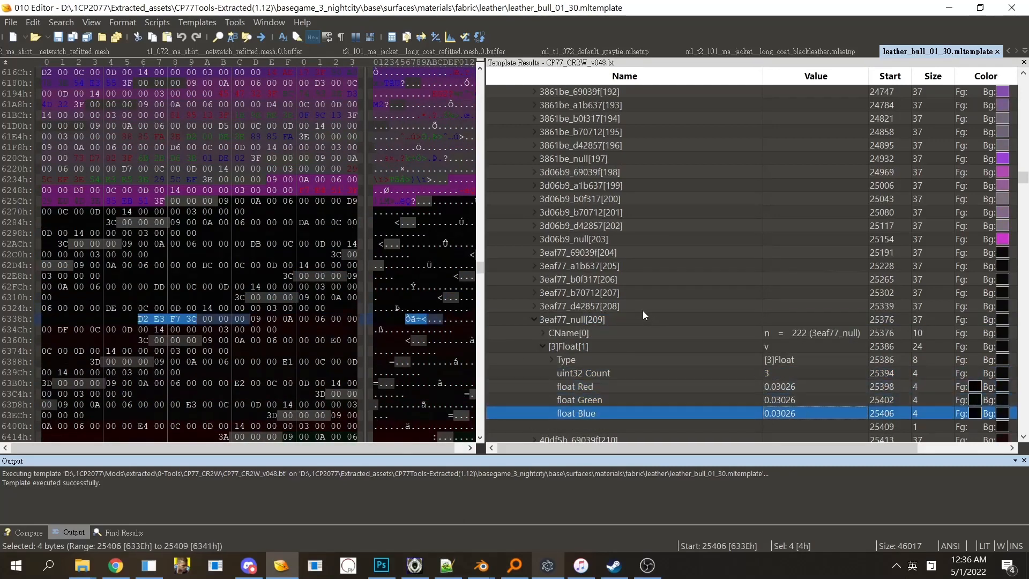
pyautogui.doubleClick(637, 306)
pyautogui.doubleClick(664, 305)
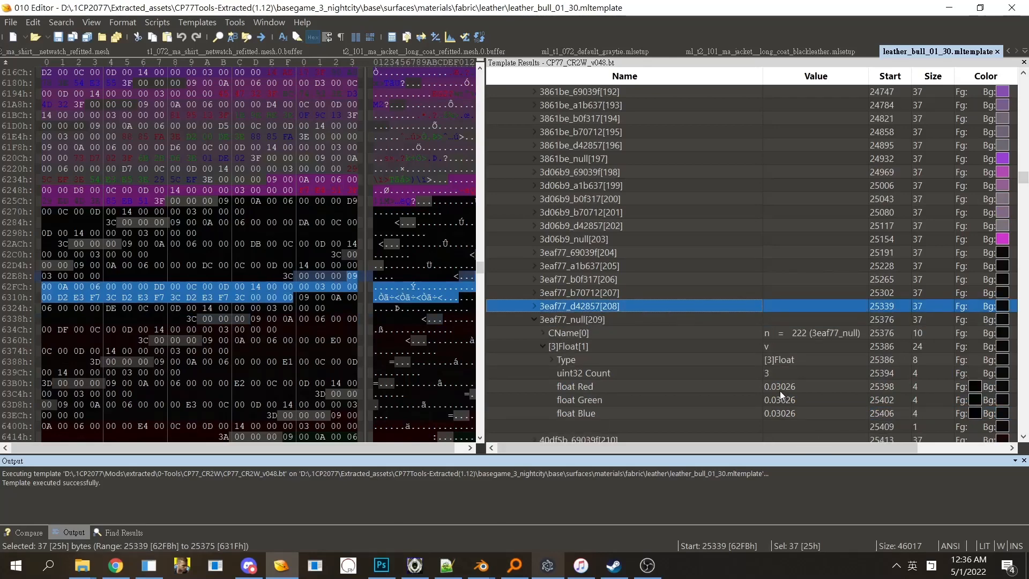
pyautogui.doubleClick(603, 316)
# Step: Check the hex bytes around the 3eaf77 entries, and review the CName and float color values of 3eaf77_null[209]
pyautogui.scroll(2, 321, 244)
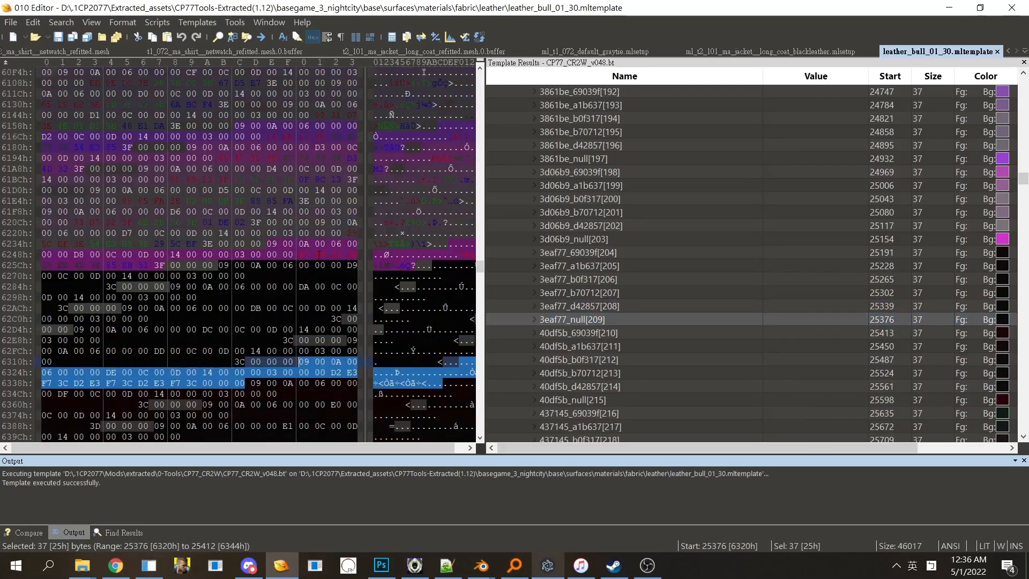
pyautogui.click(301, 243)
pyautogui.scroll(-2, 247, 153)
pyautogui.click(319, 233)
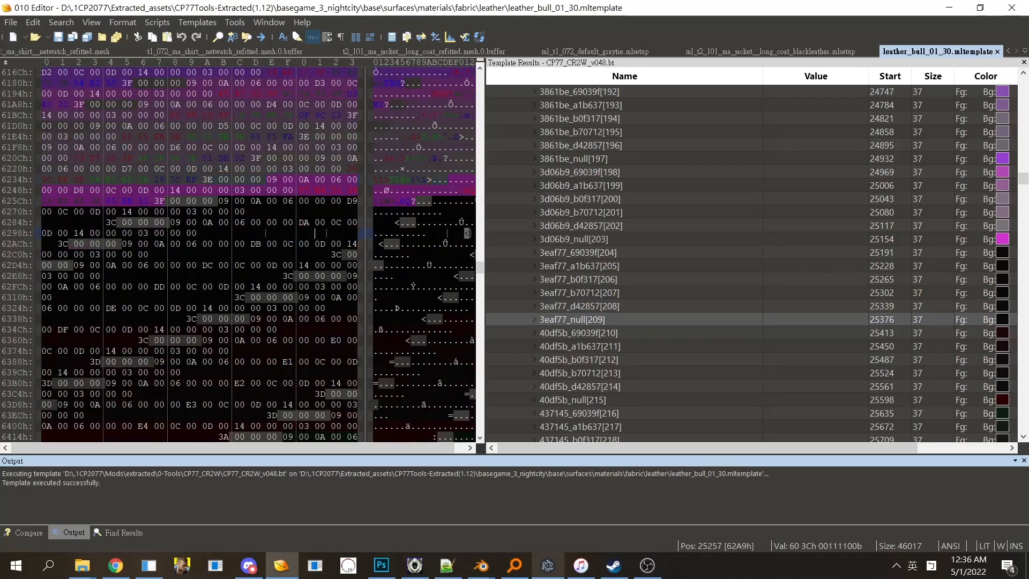
pyautogui.click(625, 317)
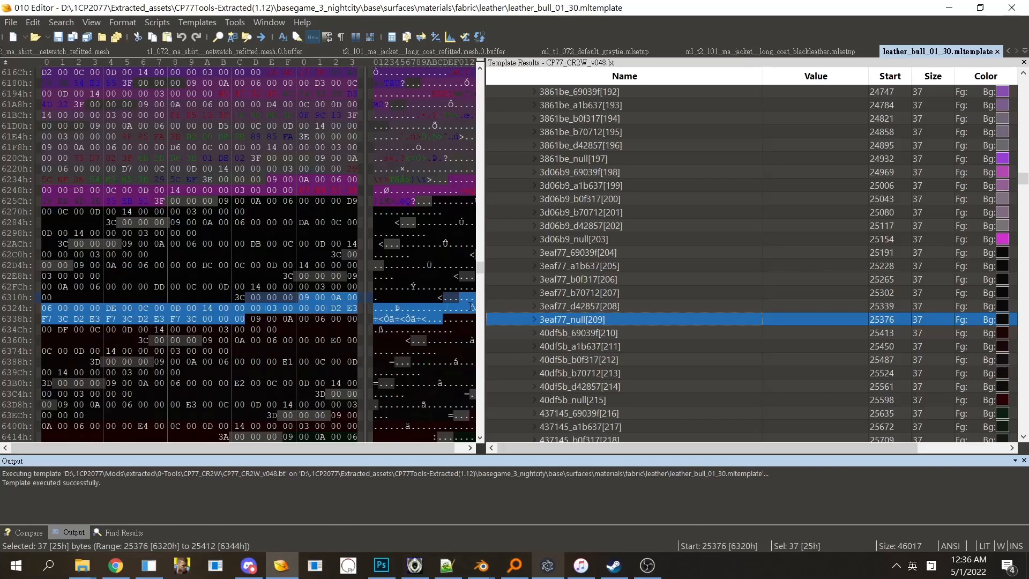
pyautogui.doubleClick(606, 320)
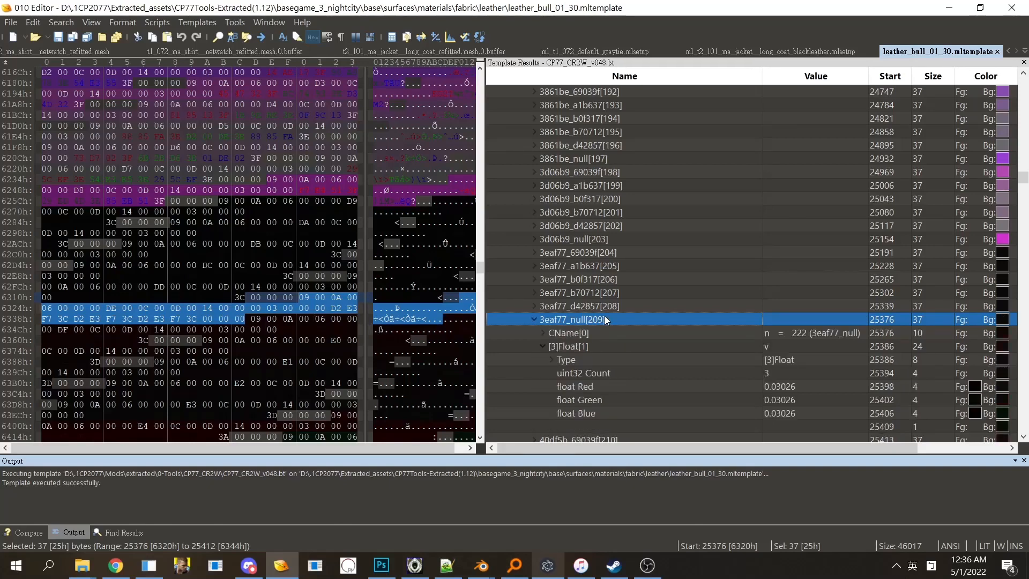
pyautogui.click(836, 335)
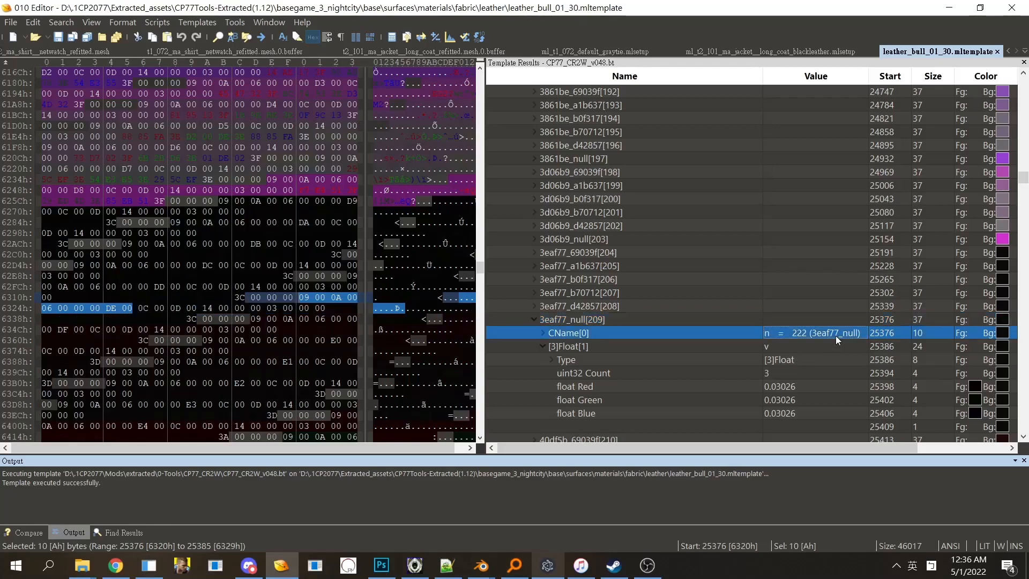
pyautogui.click(815, 386)
pyautogui.click(813, 401)
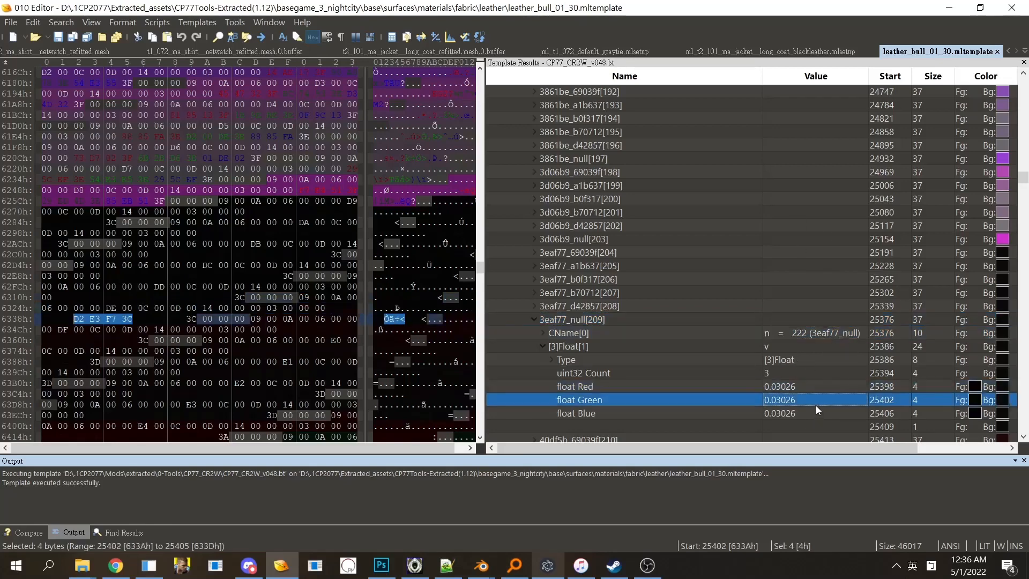
pyautogui.click(829, 334)
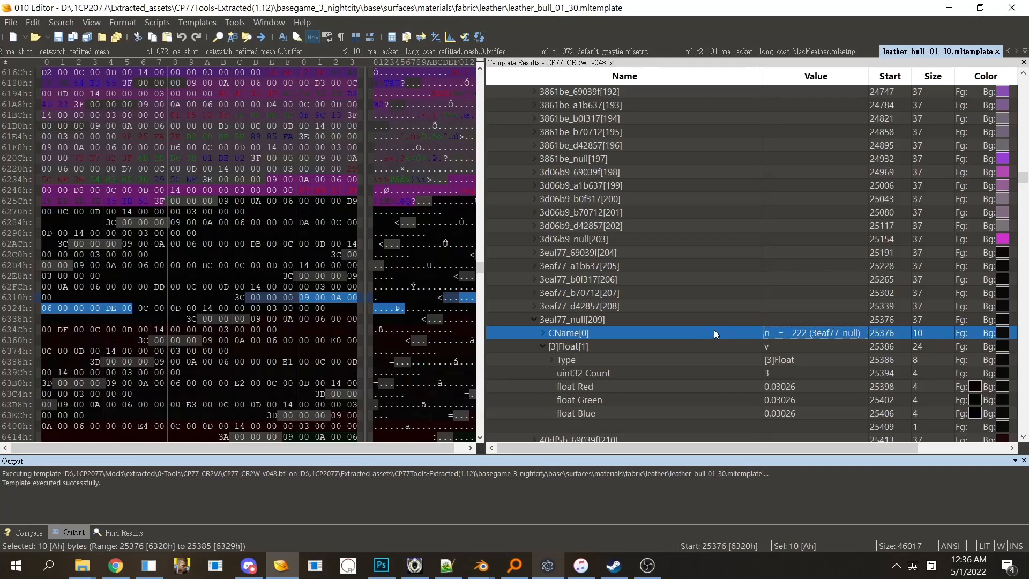
pyautogui.doubleClick(696, 321)
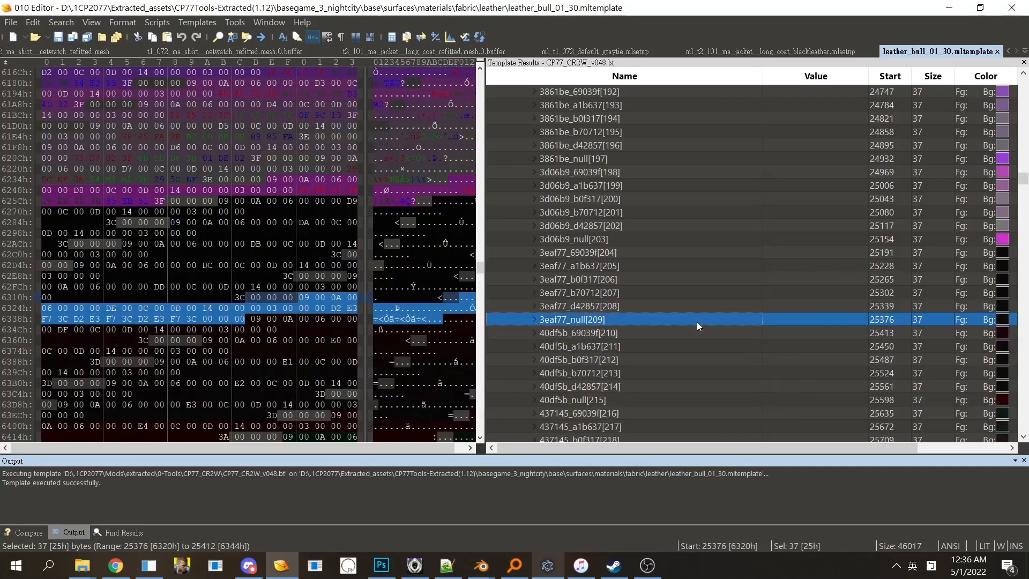
# Step: Compare the RGB floats of 3eaf77_69039f[204] and 3eaf77_null[209] in the template, collapsing both entries when finished
pyautogui.click(827, 52)
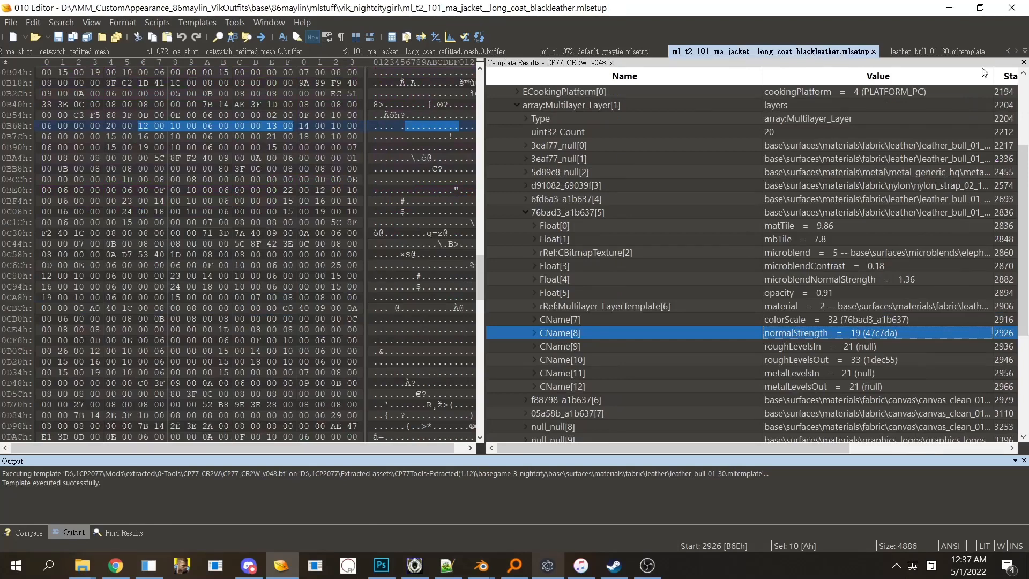
pyautogui.click(938, 51)
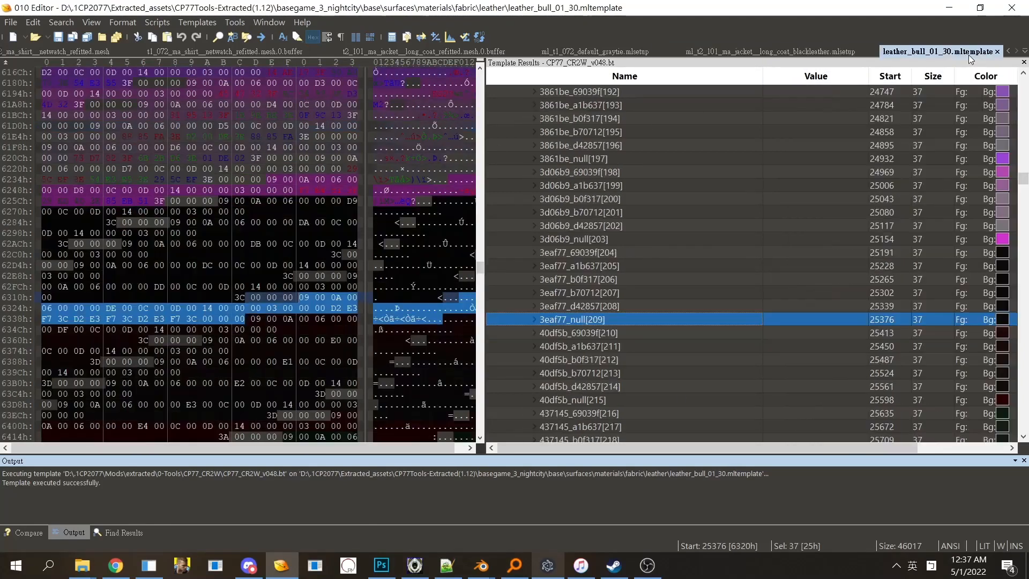
pyautogui.click(616, 252)
pyautogui.doubleClick(629, 255)
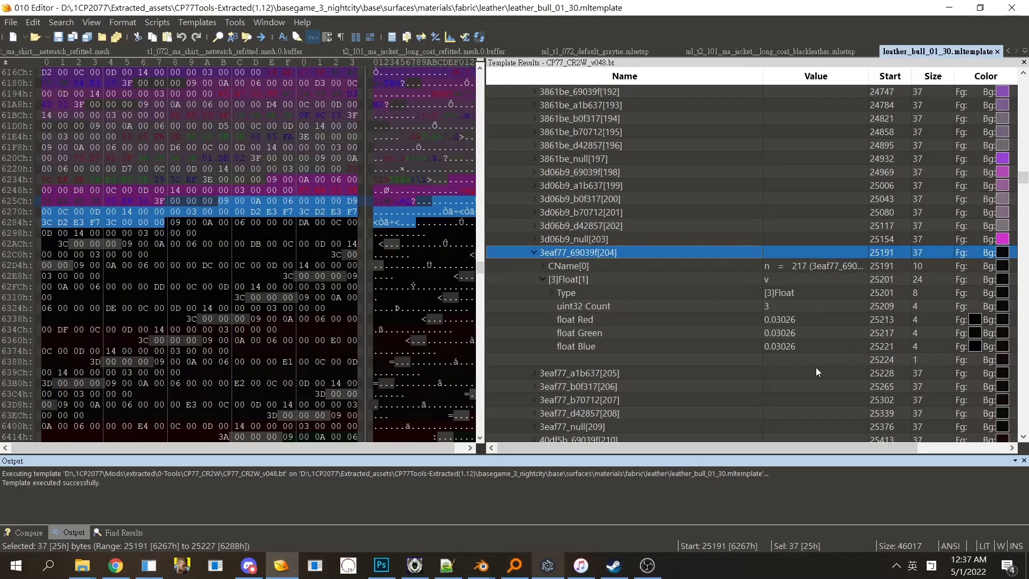
pyautogui.doubleClick(629, 252)
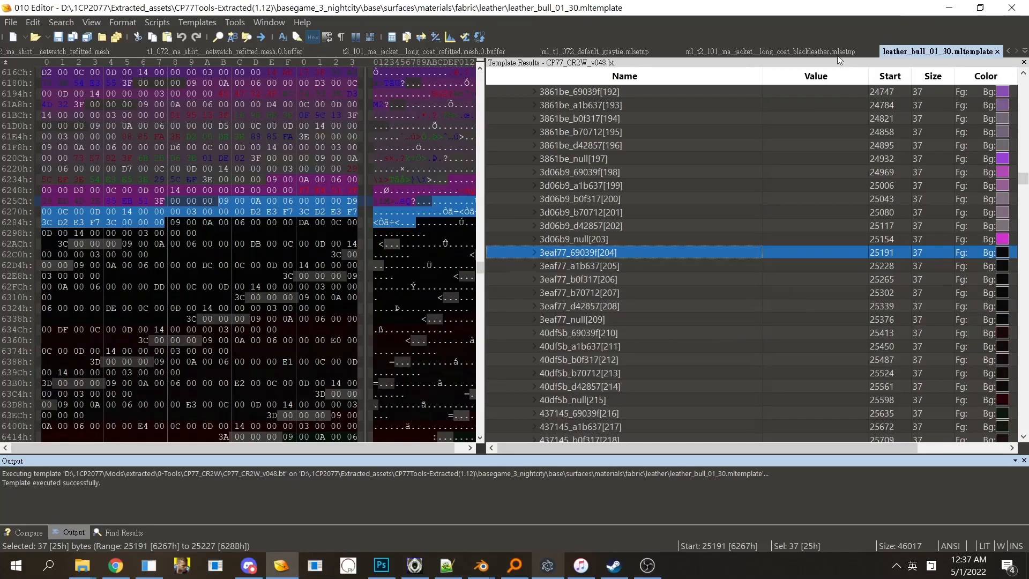
pyautogui.click(632, 318)
pyautogui.doubleClick(632, 319)
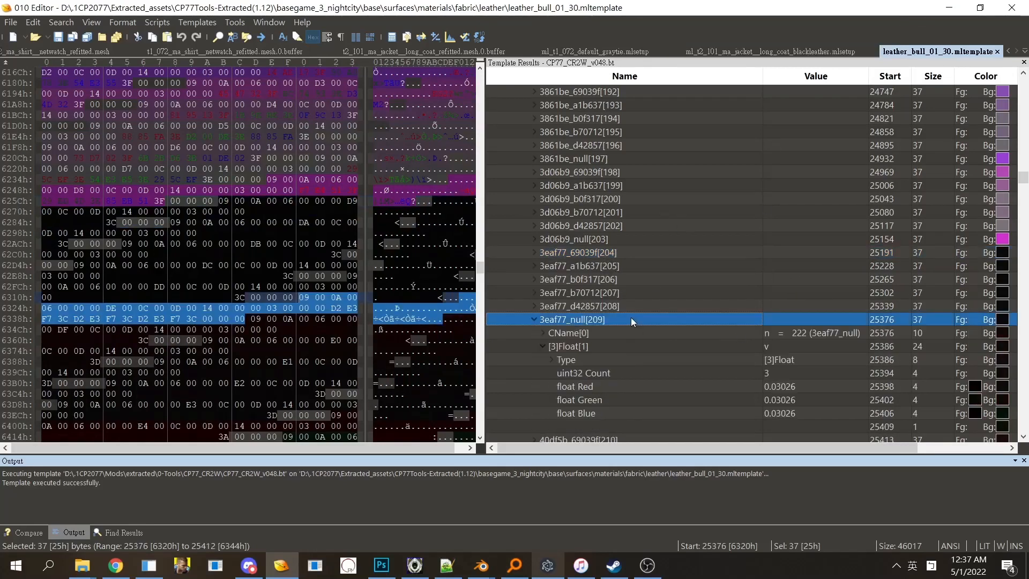
pyautogui.doubleClick(597, 319)
# Step: Check layer 3eaf77_null[0] and the roughLevelsOut name of layer 5 in the jacket mlsetup against the template's 3eaf77 entries
pyautogui.click(852, 54)
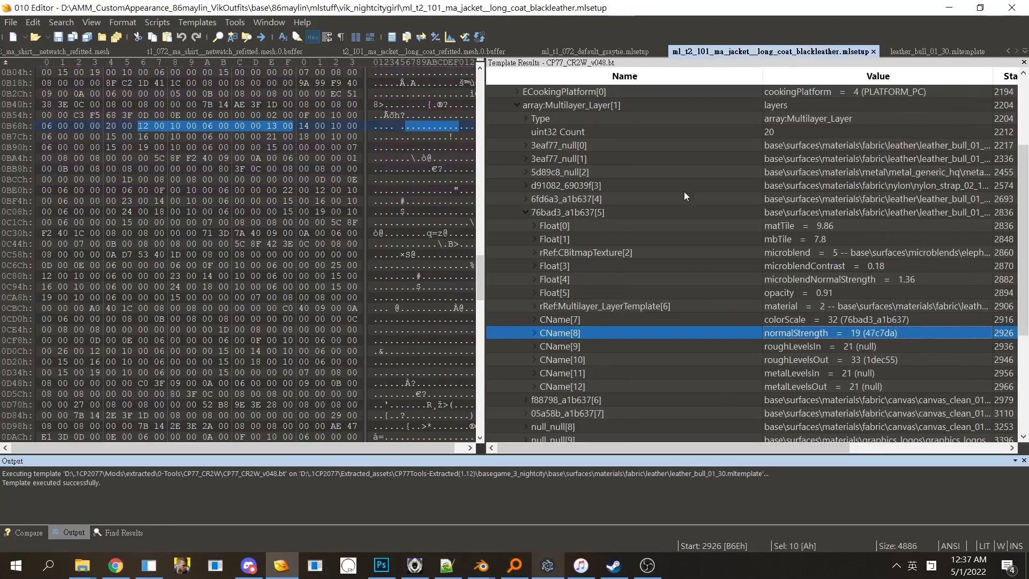
pyautogui.click(573, 144)
pyautogui.click(650, 359)
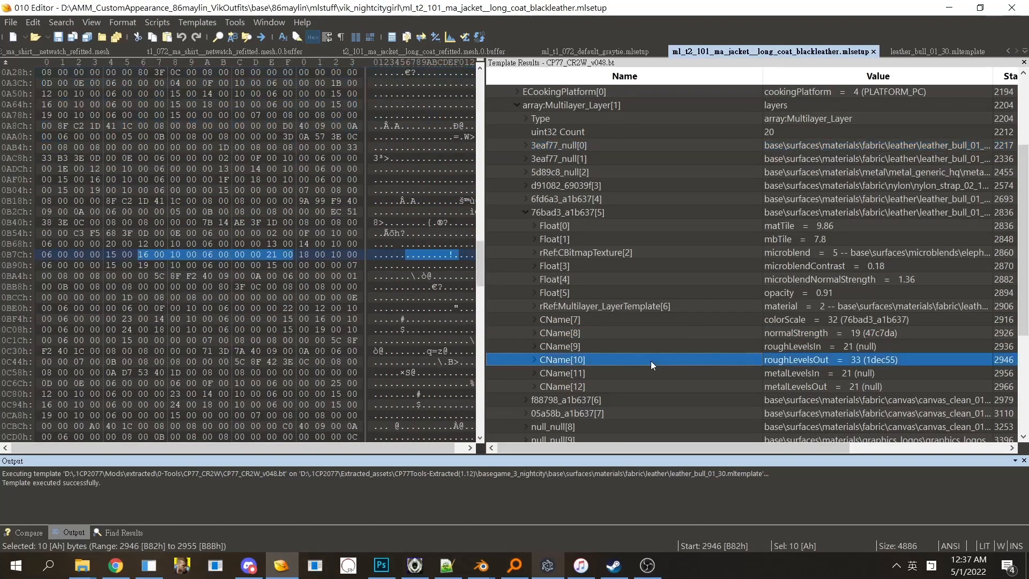
pyautogui.click(938, 52)
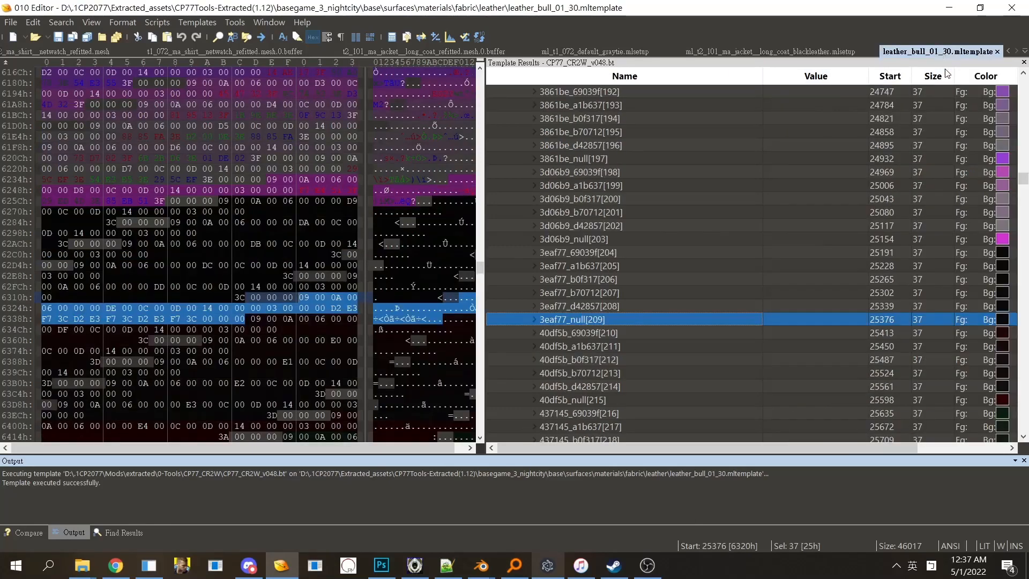
pyautogui.click(629, 301)
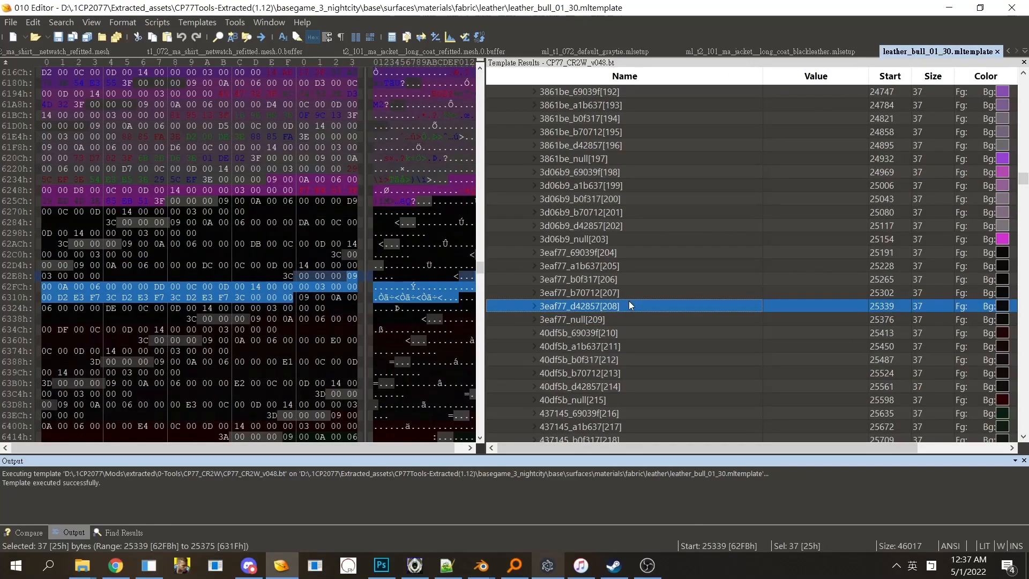
# Step: Expand 3eaf77_69039f[204] in the leather_bull_01_30 template and copy its name 3eaf77_69039f from the CName value
pyautogui.click(613, 253)
pyautogui.doubleClick(613, 253)
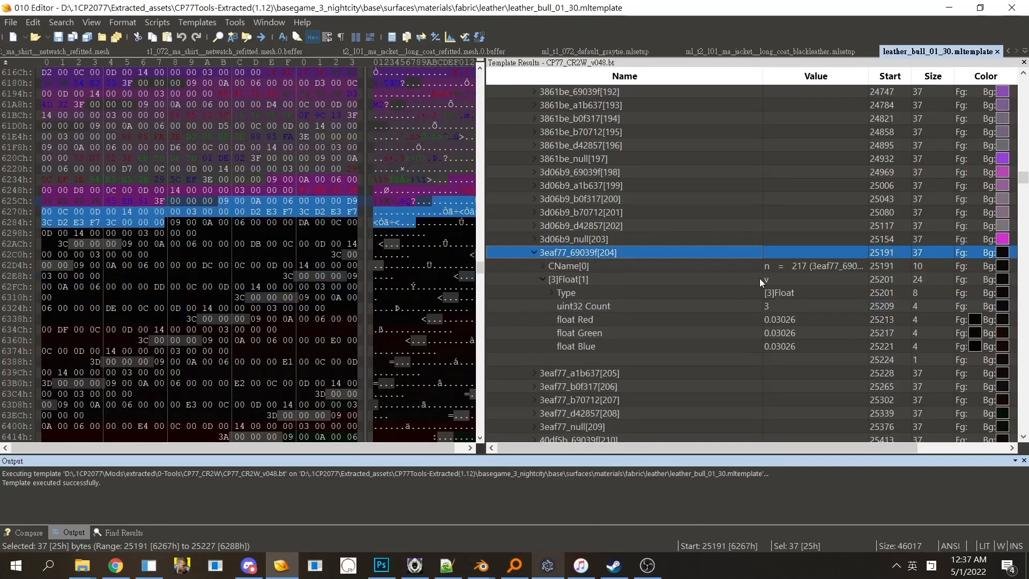
pyautogui.click(830, 268)
pyautogui.doubleClick(843, 266)
pyautogui.hotkey('ctrl', 'c')
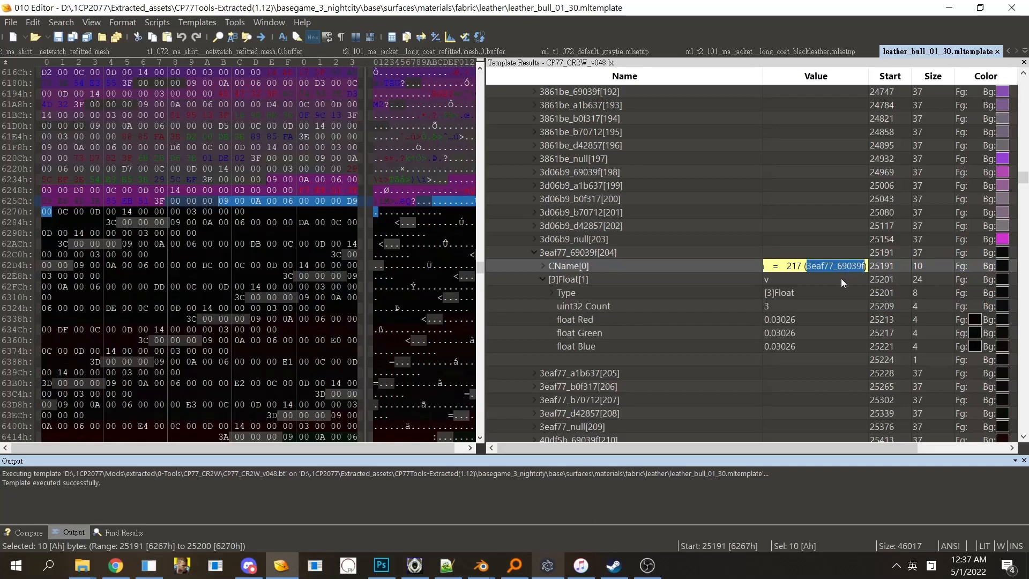
pyautogui.press('Escape')
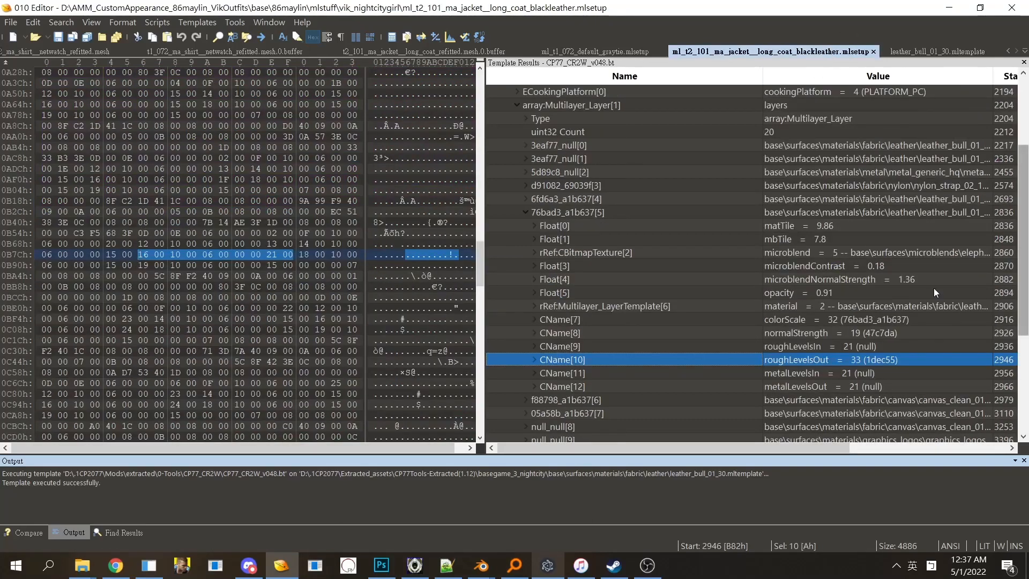
# Step: Check layer 5's colorScale property in the jacket mlsetup and expand the CNAMES list
pyautogui.click(809, 319)
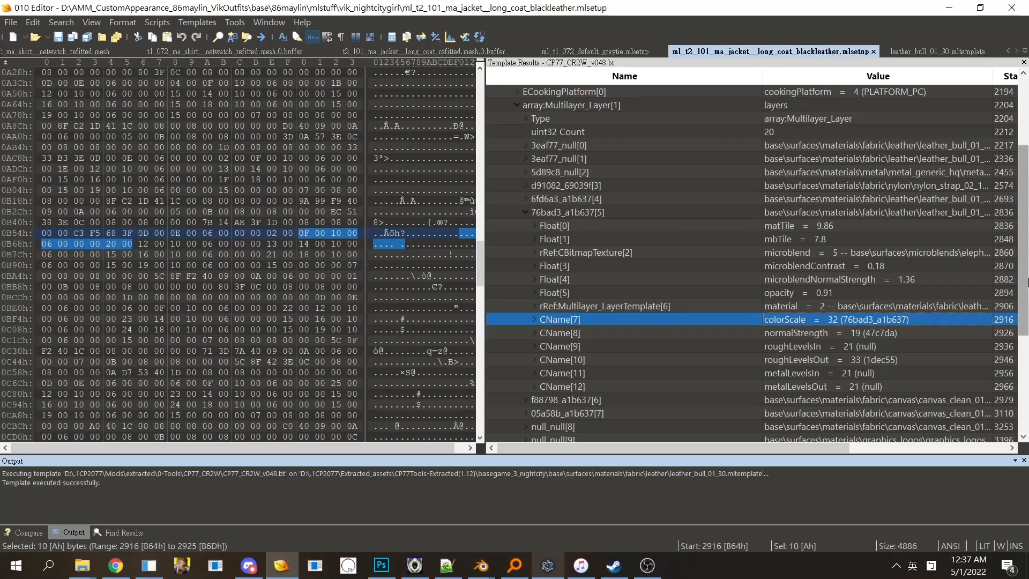
pyautogui.moveTo(1011, 267); pyautogui.dragTo(1024, 123)
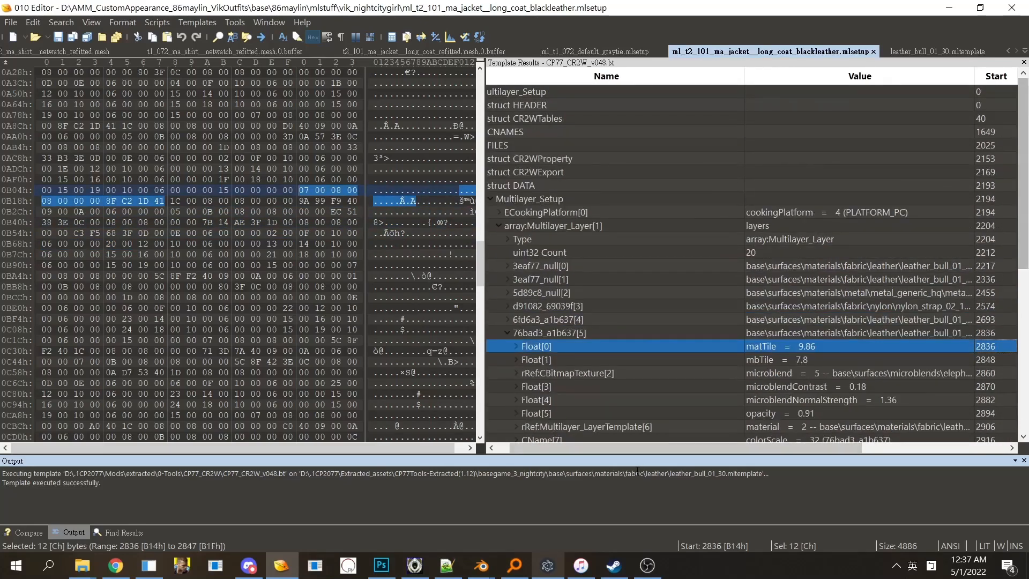
pyautogui.moveTo(638, 448); pyautogui.dragTo(627, 448)
pyautogui.doubleClick(544, 131)
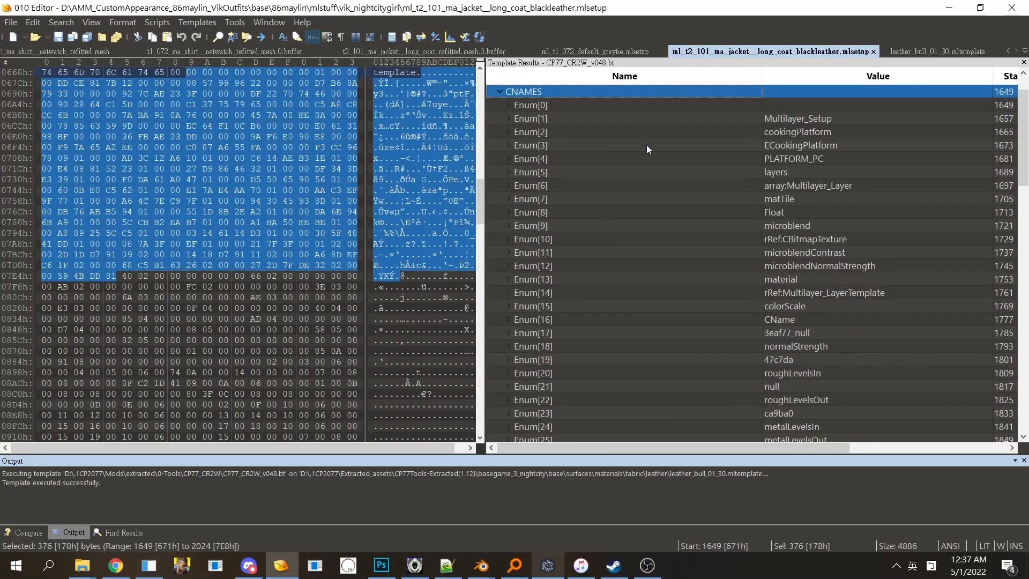
# Step: Examine the color names stored in the jacket's CNAMES list, such as 5d89c8_null and d91082_69039f
pyautogui.moveTo(1027, 132); pyautogui.dragTo(1023, 193)
pyautogui.click(705, 229)
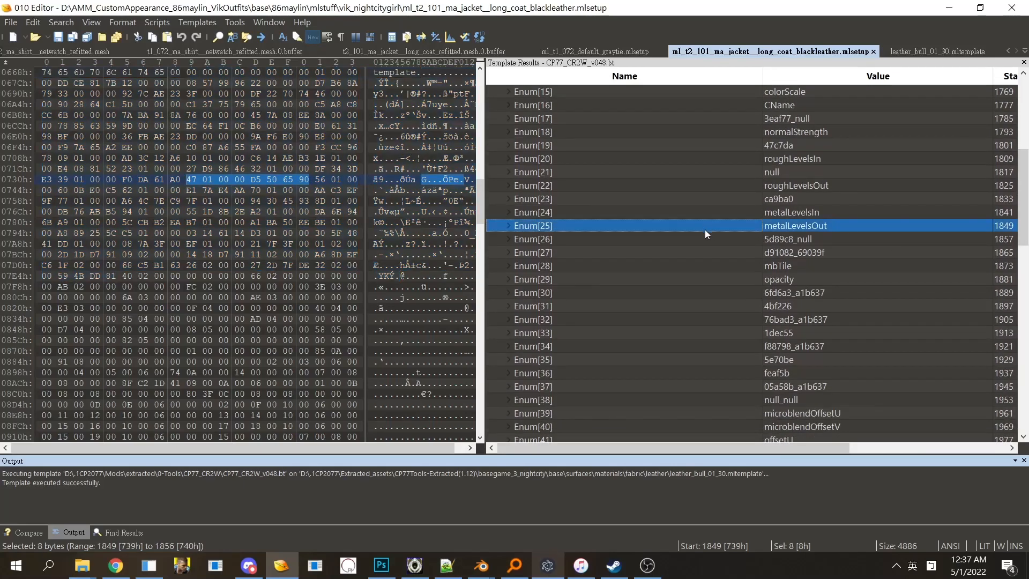
pyautogui.click(619, 238)
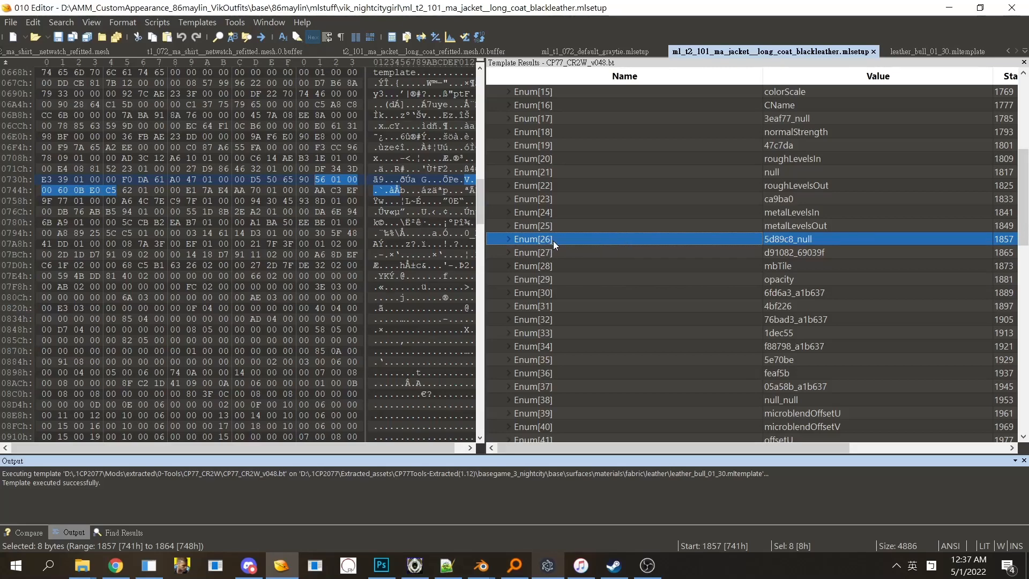
pyautogui.click(836, 244)
pyautogui.click(796, 266)
pyautogui.click(791, 235)
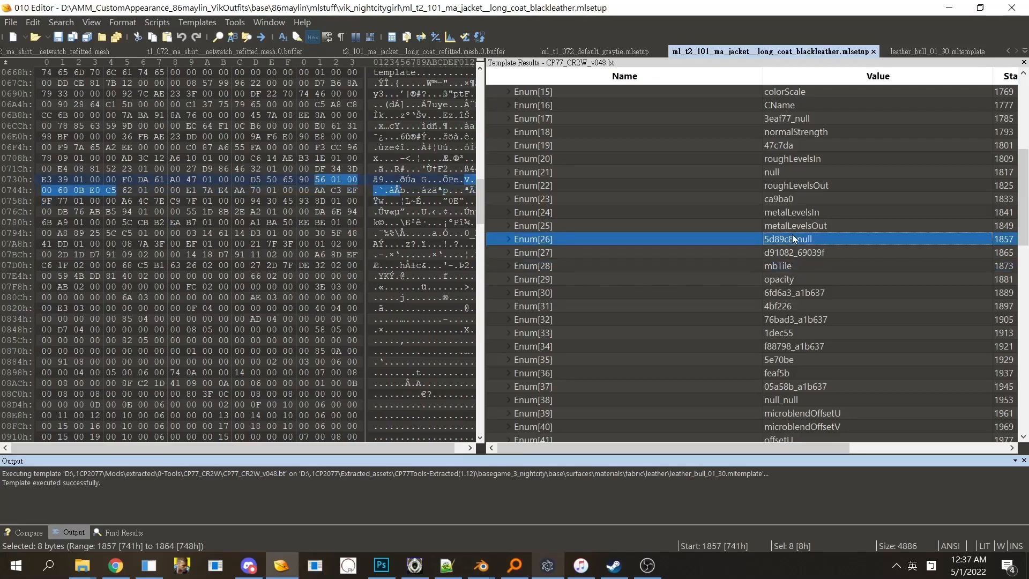
pyautogui.click(802, 239)
pyautogui.moveTo(821, 239); pyautogui.dragTo(742, 244)
pyautogui.click(808, 252)
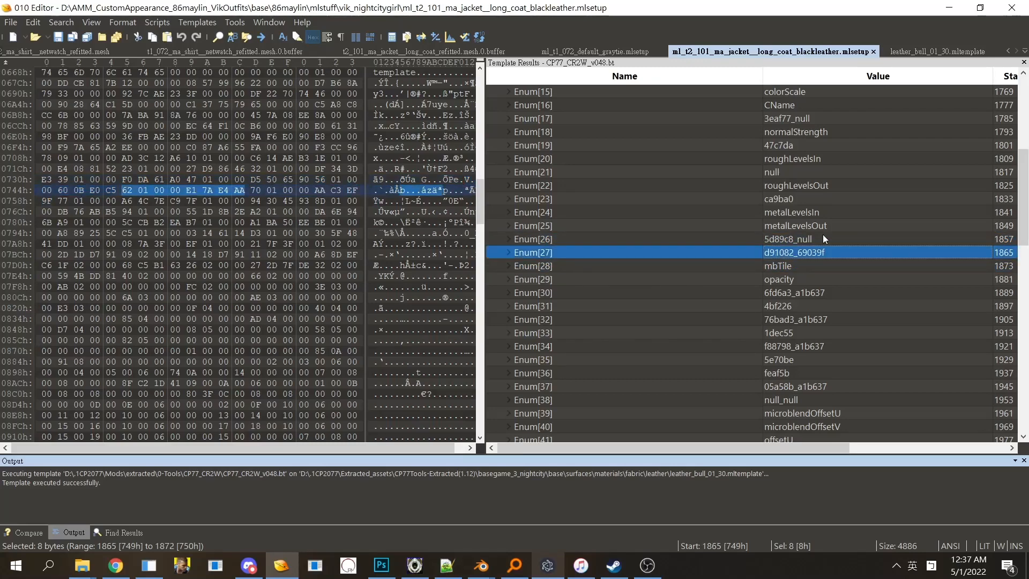
pyautogui.click(823, 237)
pyautogui.scroll(-12, 1022, 214)
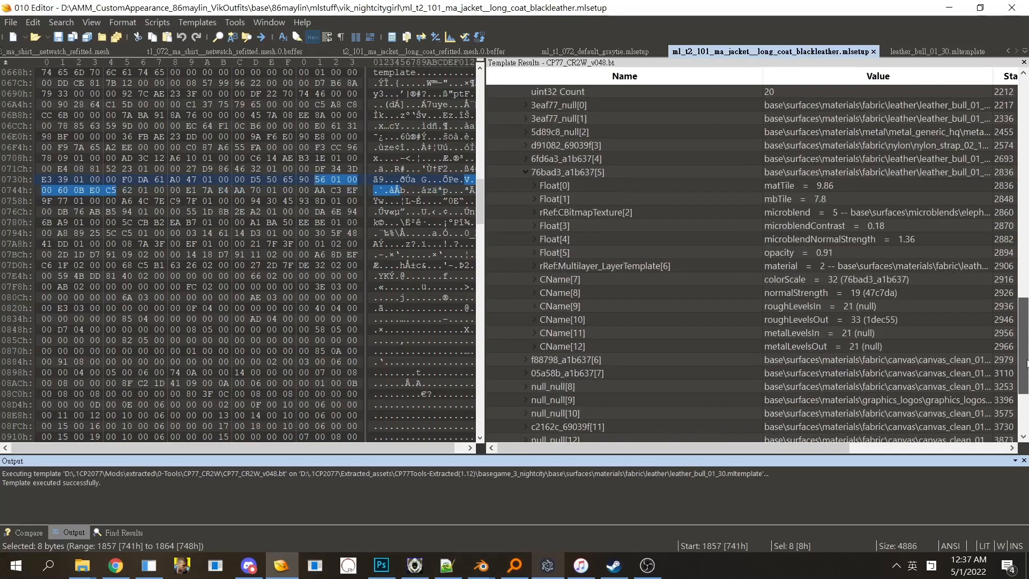
# Step: Compare the name index in layer 5's colorScale property with the matching Enum[32] entry in CNAMES
pyautogui.click(852, 252)
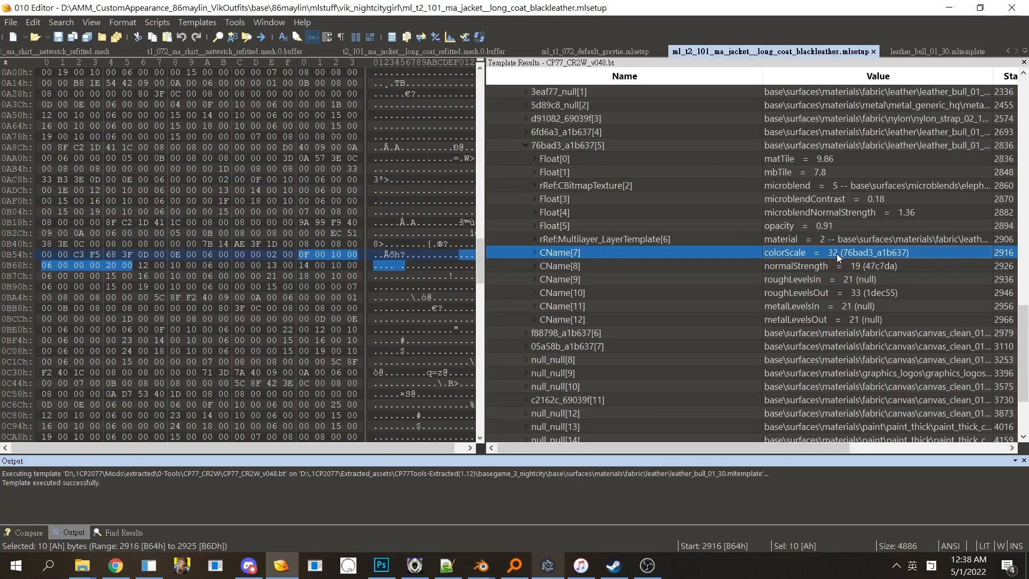
pyautogui.click(837, 252)
pyautogui.moveTo(836, 253); pyautogui.dragTo(828, 253)
pyautogui.click(840, 265)
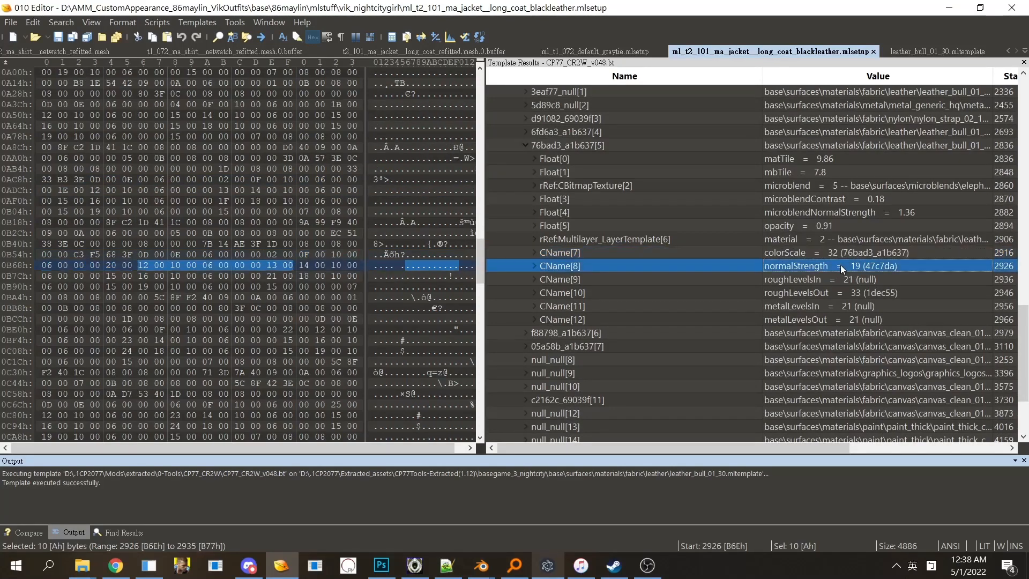
pyautogui.click(853, 256)
pyautogui.moveTo(1023, 361); pyautogui.dragTo(1027, 237)
pyautogui.click(695, 212)
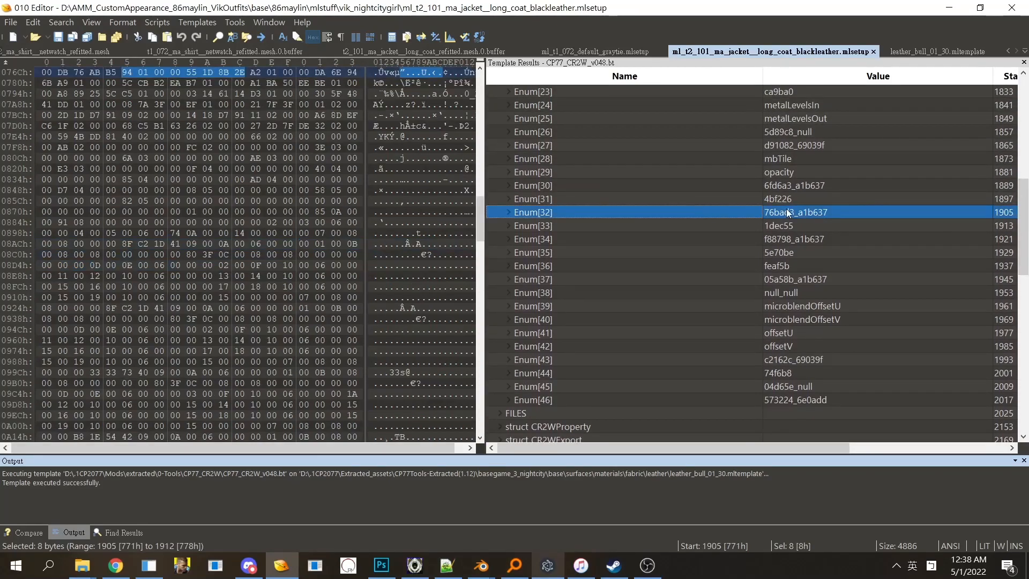
pyautogui.scroll(-15, 787, 213)
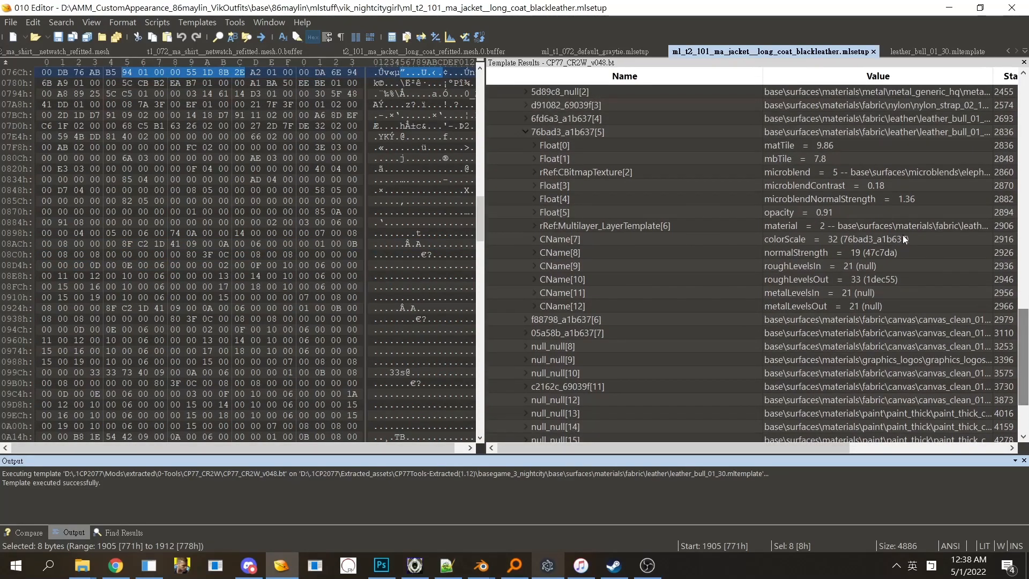
pyautogui.scroll(15, 776, 209)
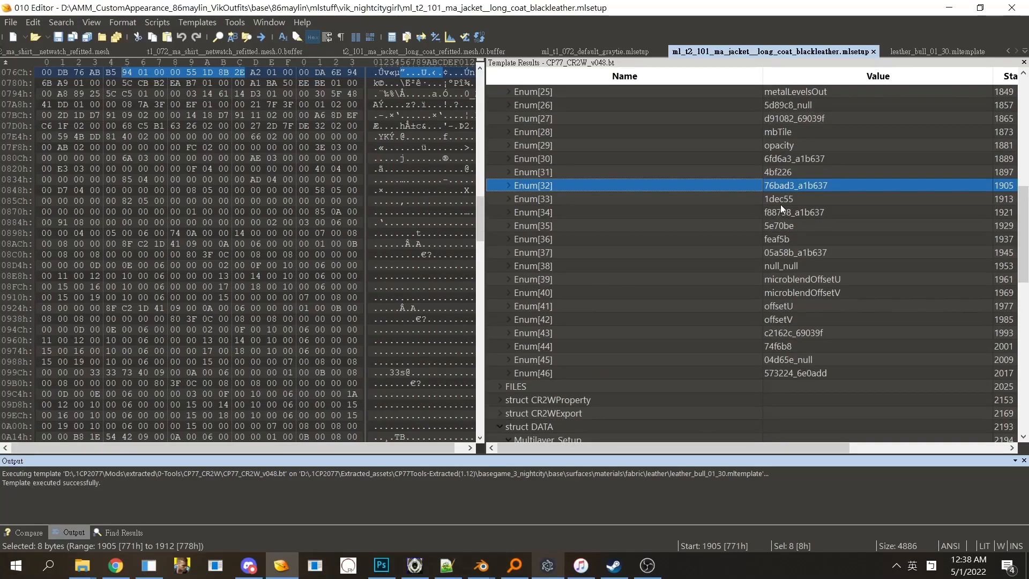
# Step: Try replacing the Enum[32] name in CNAMES with 3eaf77_69039f, and undo the change
pyautogui.click(792, 184)
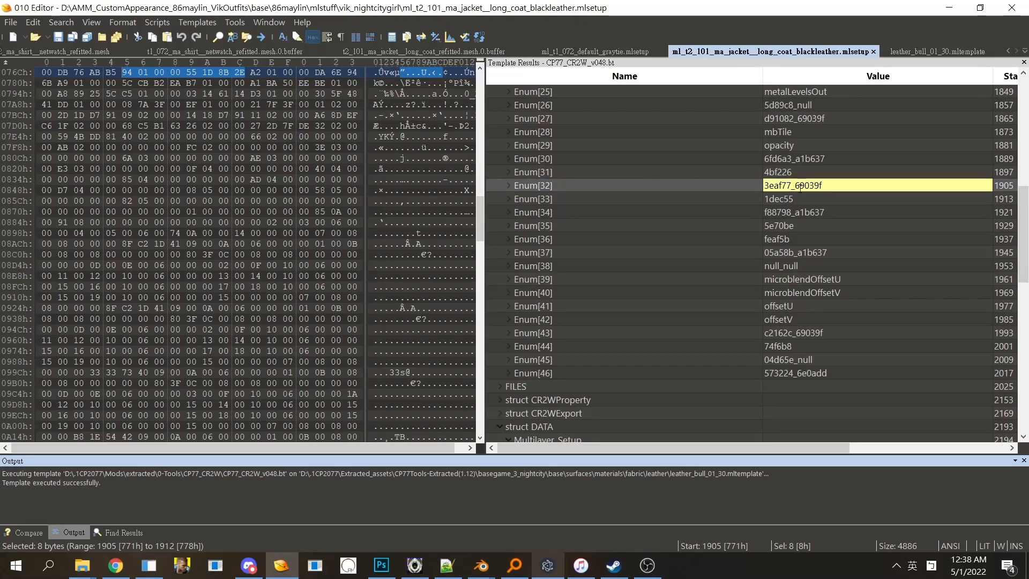
pyautogui.write('fdajsljfs')
pyautogui.press('BackSpace')
pyautogui.press('BackSpace')
pyautogui.press('BackSpace')
pyautogui.press('BackSpace')
pyautogui.press('BackSpace')
pyautogui.press('BackSpace')
pyautogui.press('BackSpace')
pyautogui.press('BackSpace')
pyautogui.press('BackSpace')
pyautogui.hotkey('ctrl', 'v')
pyautogui.press('Return')
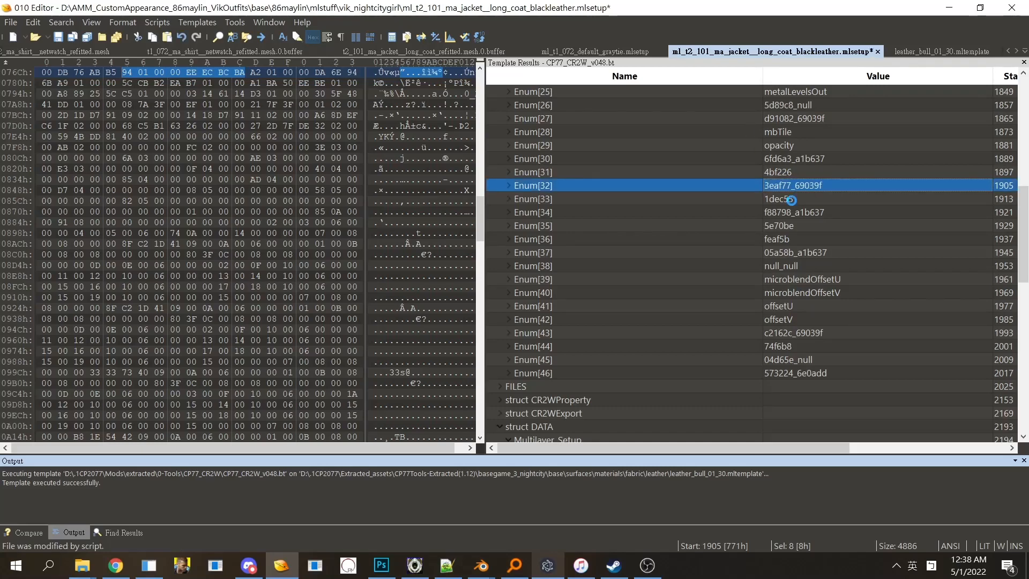
pyautogui.hotkey('ctrl', 'z')
# Step: Try to replace the Enum[45] name in the jacket's CNAMES list with 3eaf77_69039f
pyautogui.click(812, 198)
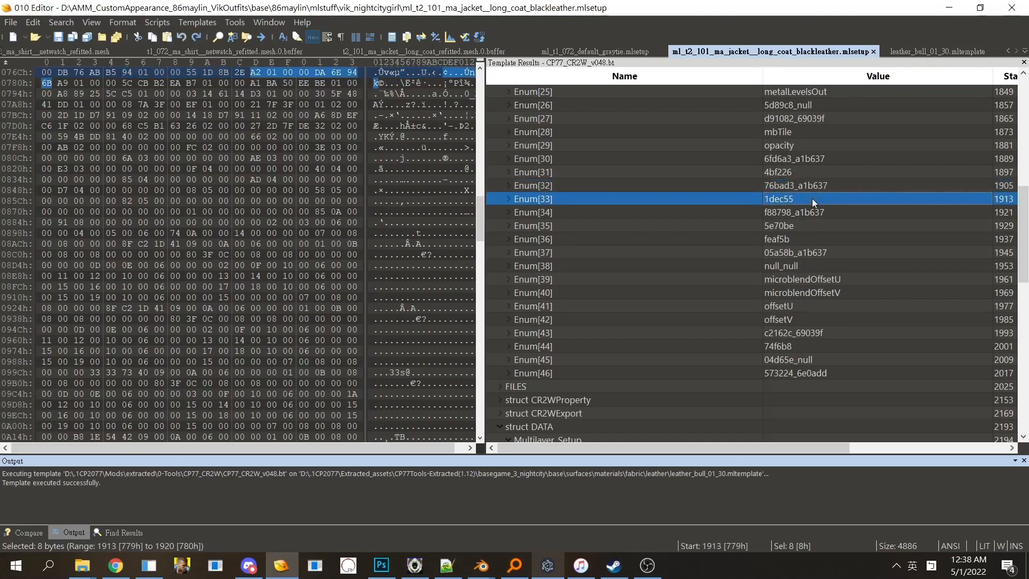
pyautogui.click(796, 360)
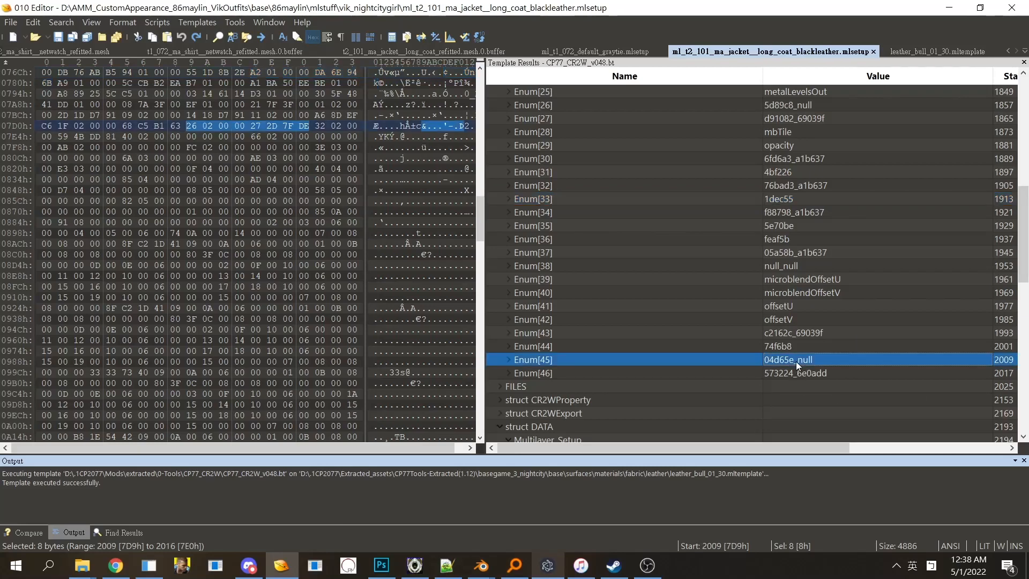
pyautogui.click(782, 361)
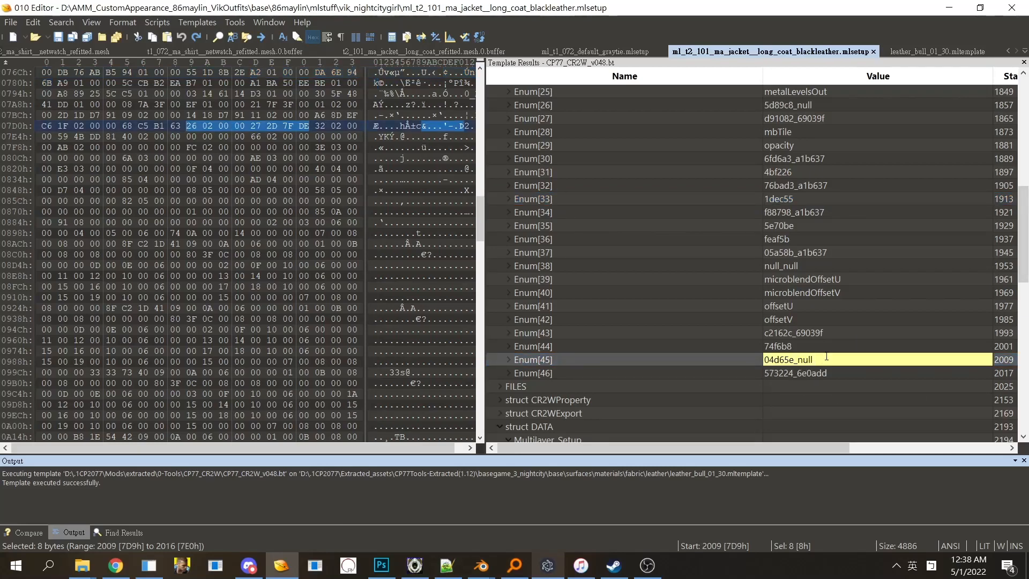
pyautogui.write('3eaf77_69039f')
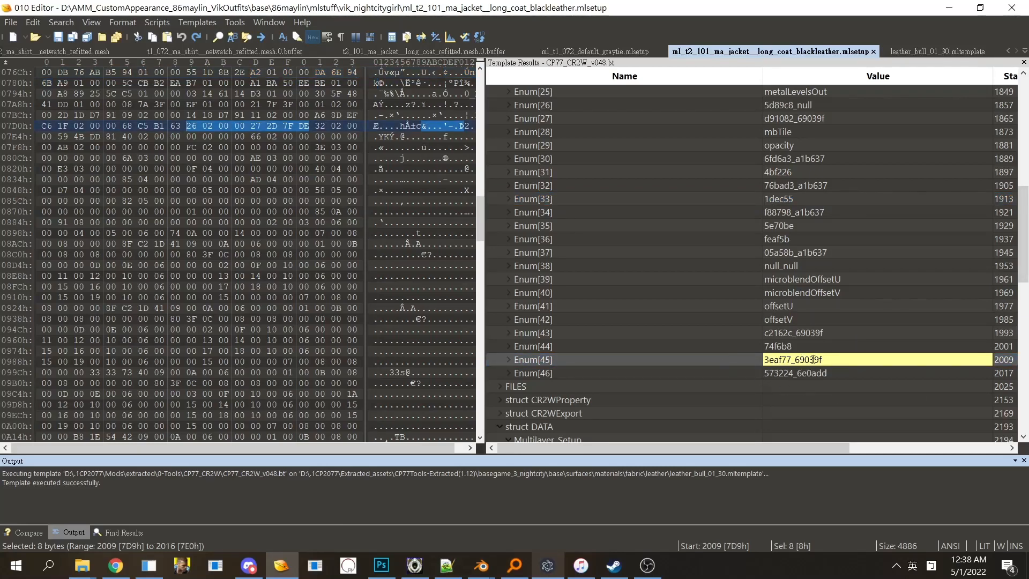
pyautogui.hotkey('ctrl', 'z')
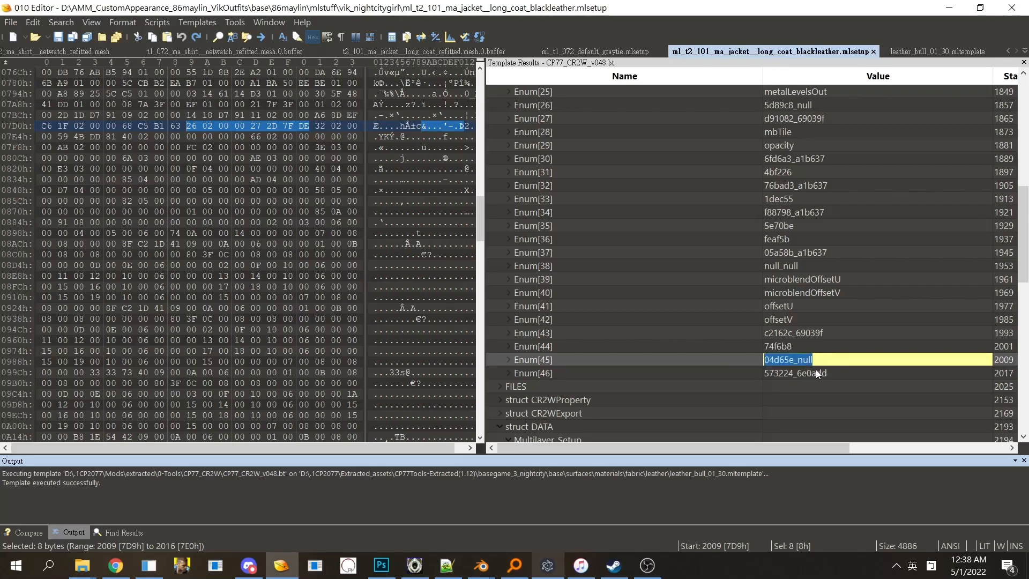
pyautogui.write('3eaf77_69039f')
pyautogui.press('Return')
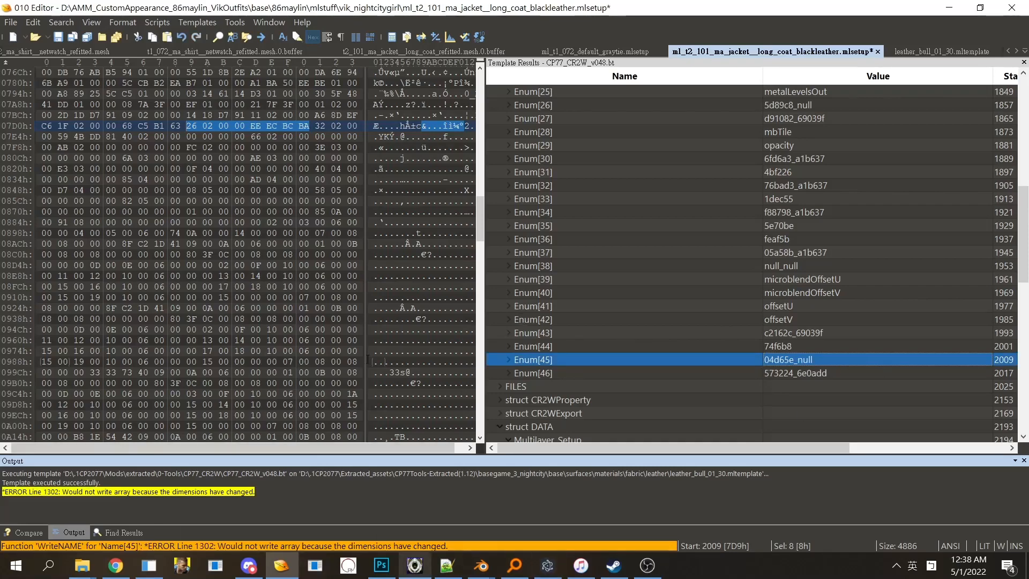
# Step: Check the Enum[45] name in CNAMES and its corresponding hex bytes after the attempted replacement
pyautogui.click(802, 362)
pyautogui.click(810, 373)
pyautogui.click(812, 362)
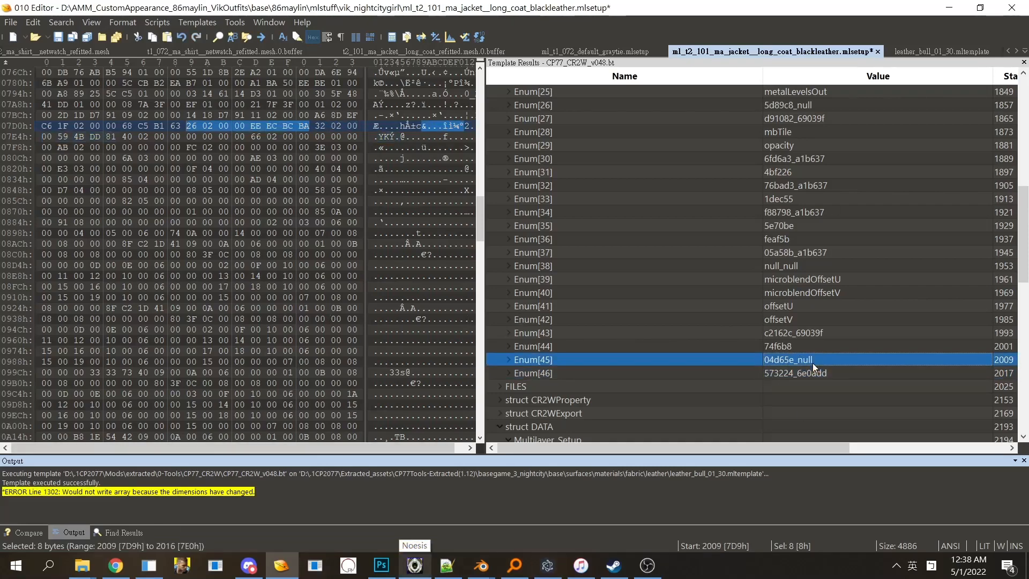
pyautogui.scroll(5, 255, 213)
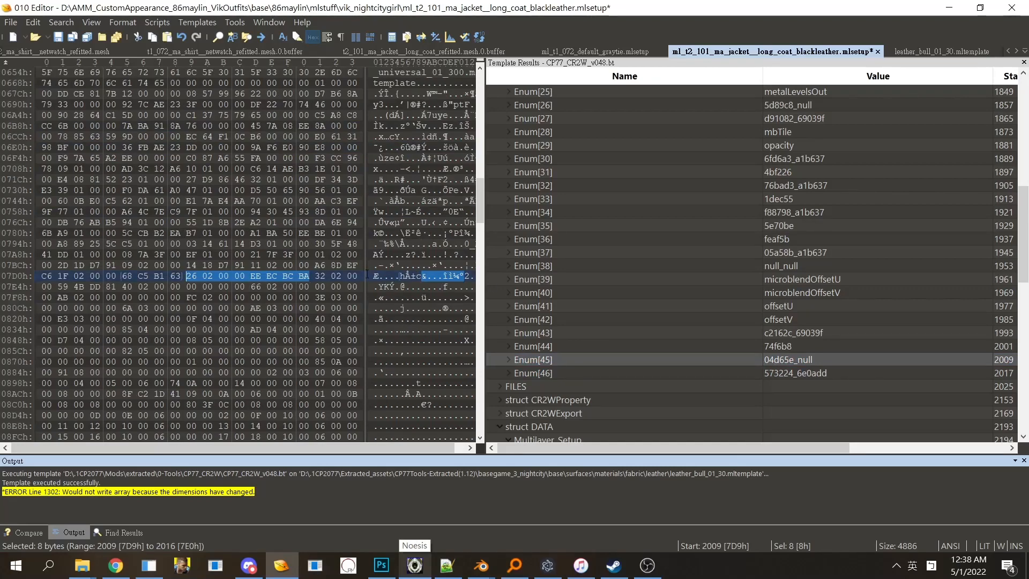
pyautogui.click(844, 355)
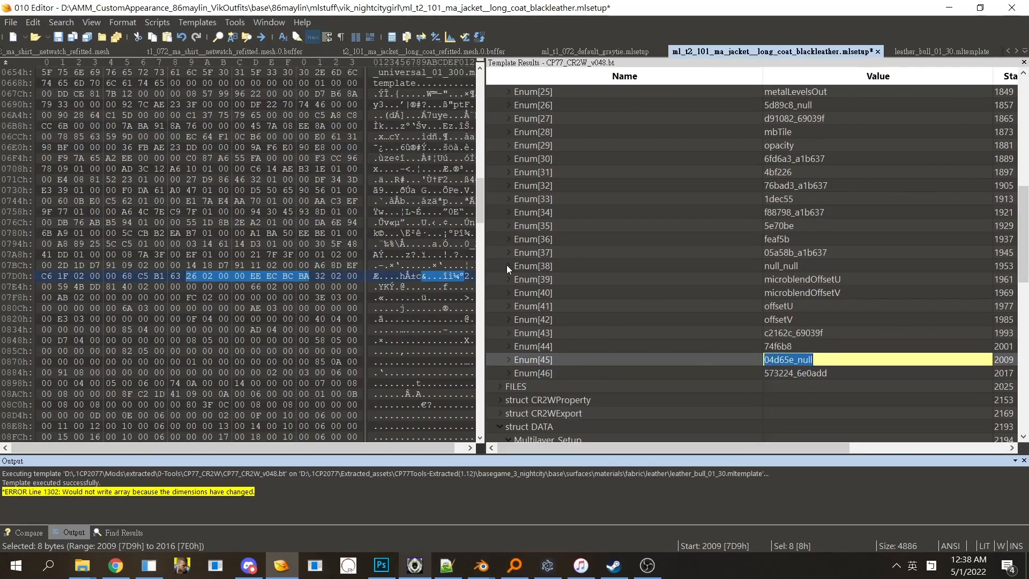
pyautogui.click(761, 351)
pyautogui.click(750, 357)
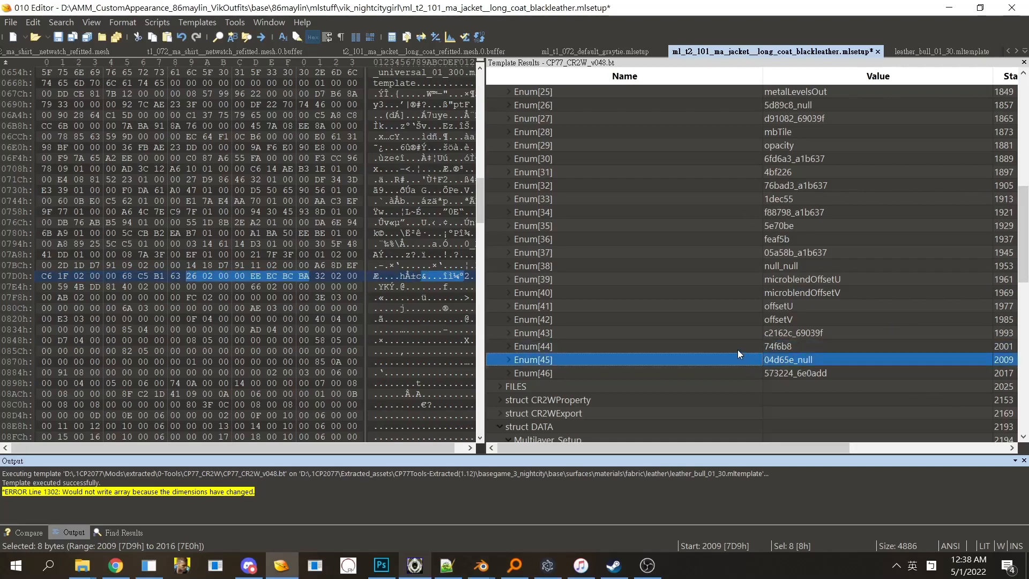
pyautogui.click(737, 348)
# Step: Select the CNAMES list and check which modding scripts are available
pyautogui.moveTo(1023, 232); pyautogui.dragTo(1020, 127)
pyautogui.click(605, 122)
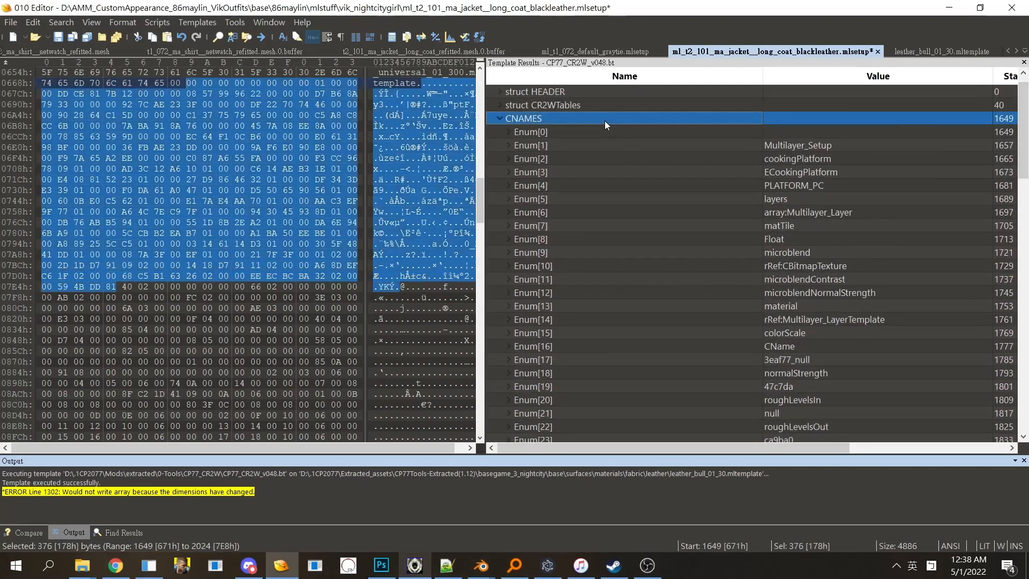
pyautogui.click(151, 21)
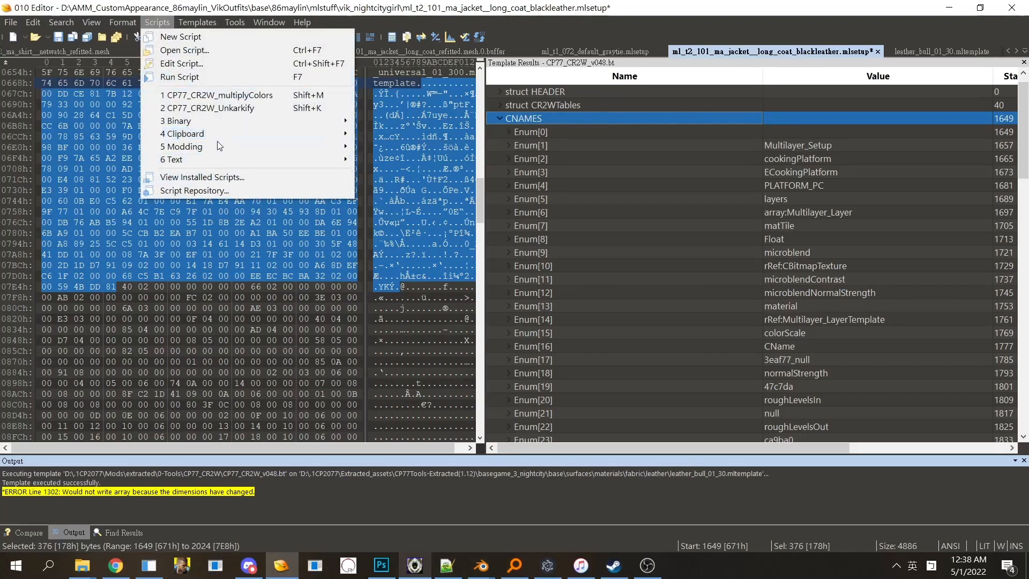
pyautogui.moveTo(218, 145)
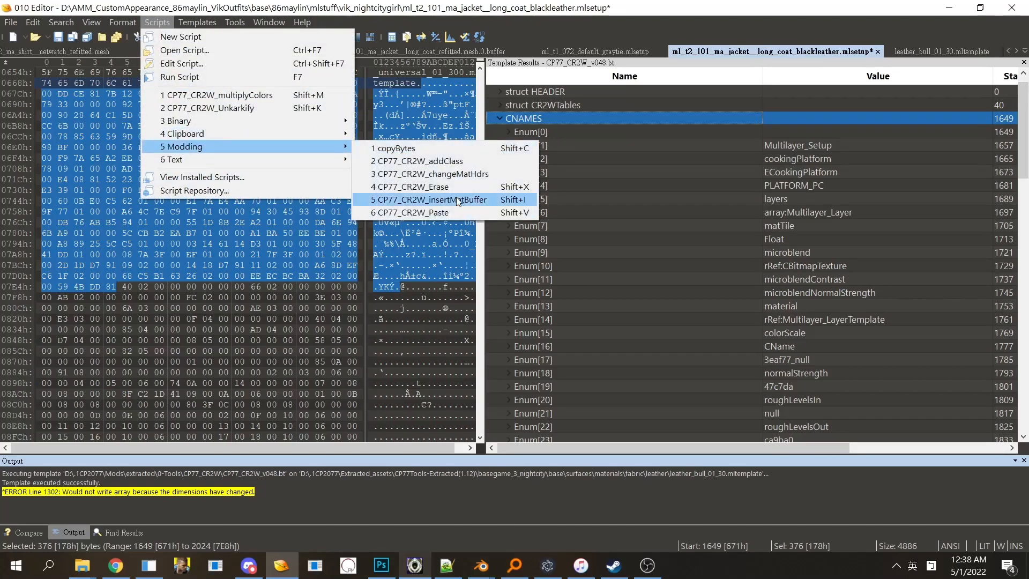
pyautogui.click(165, 21)
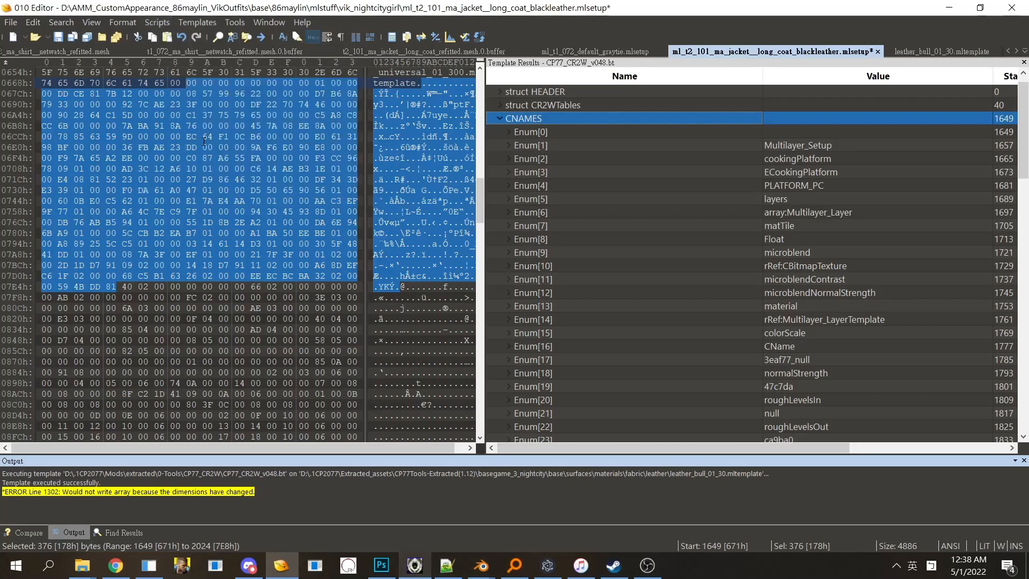
# Step: Look through the installed scripts and browse the script files in the CP77_CR2W Scripts folder
pyautogui.click(165, 24)
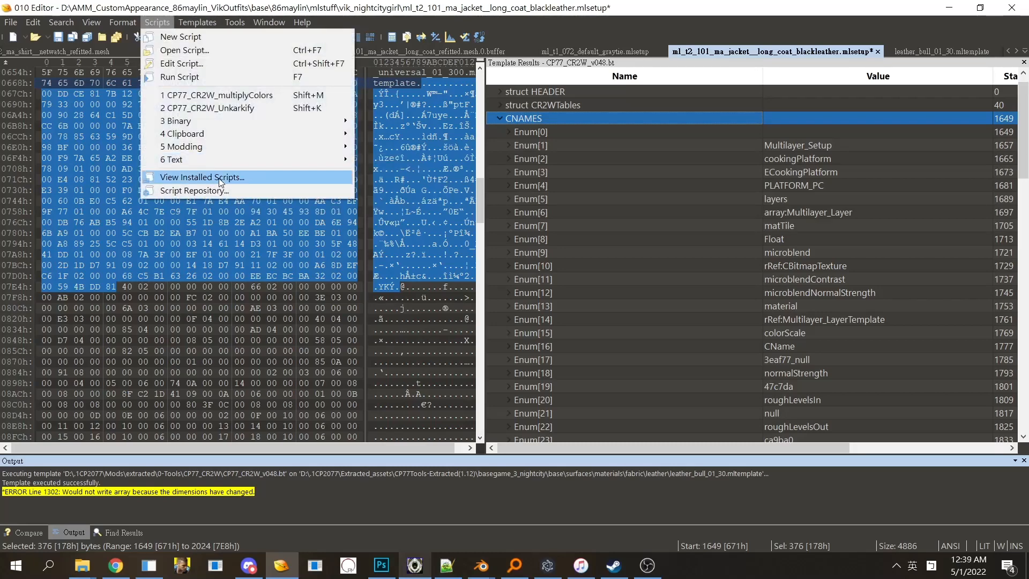
pyautogui.click(214, 177)
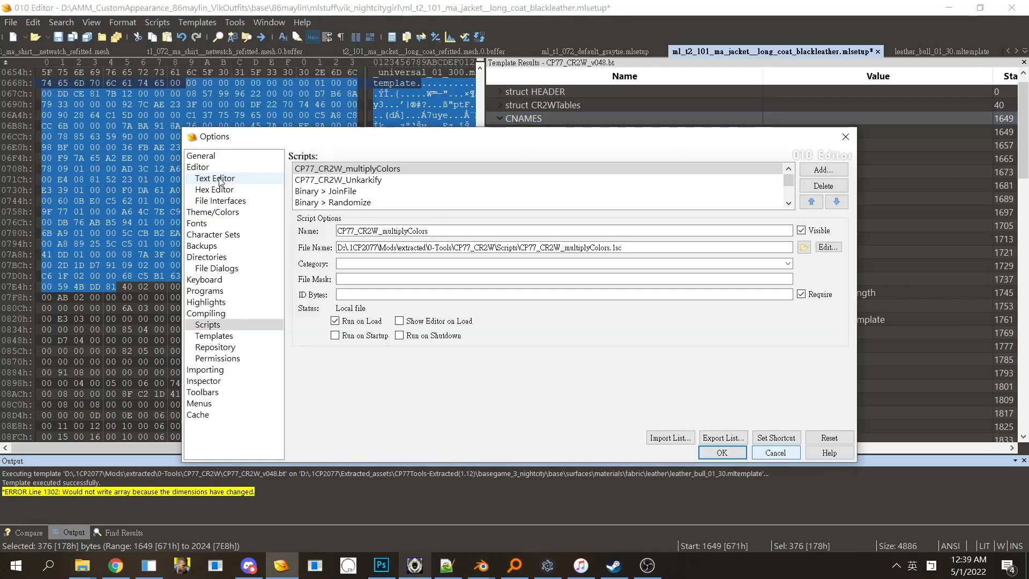
pyautogui.click(823, 171)
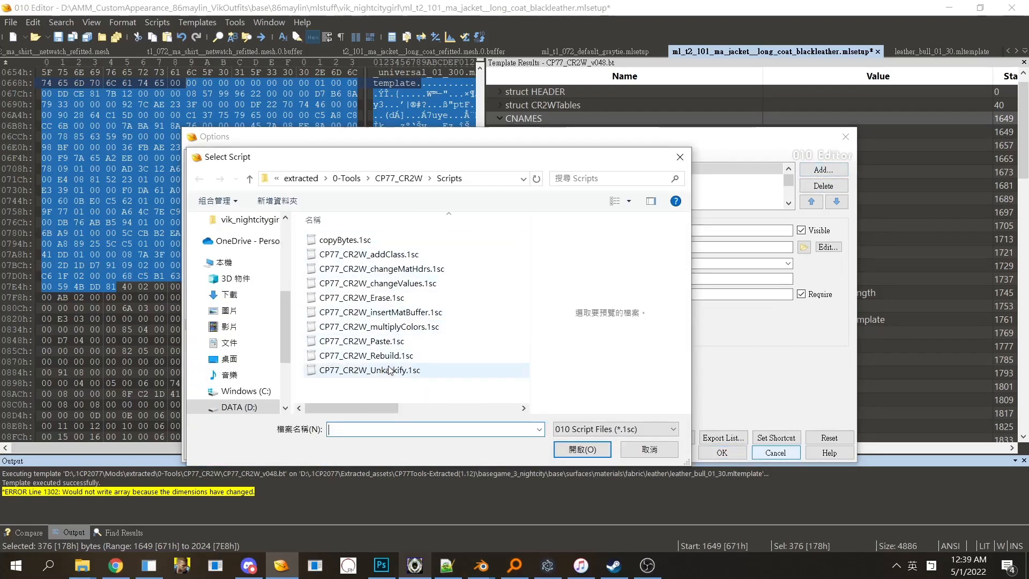
pyautogui.click(353, 370)
pyautogui.press('Return')
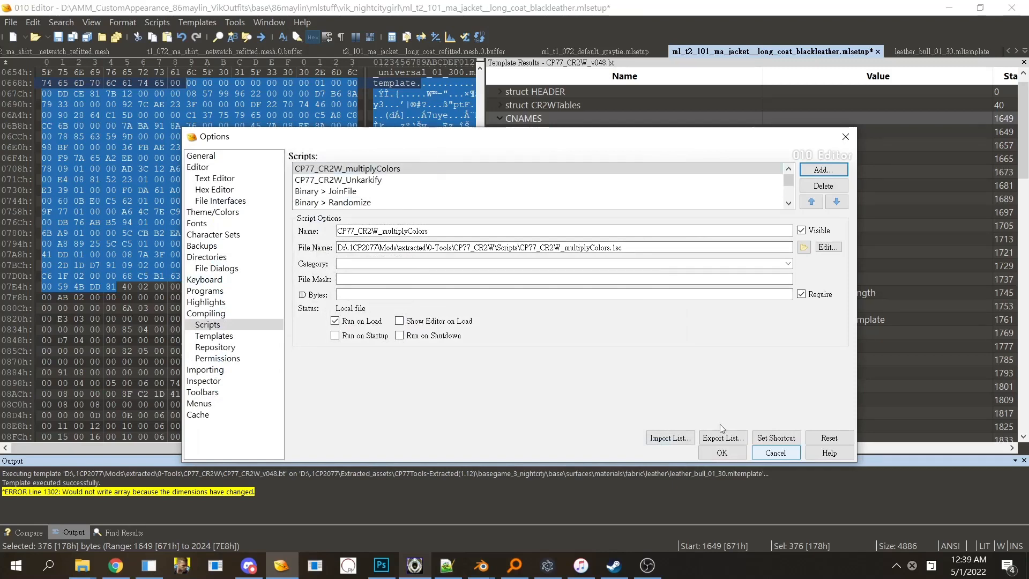
# Step: Review the keyboard shortcuts assigned to the CR2W scripts, including CP77_CR2W_Erase and CP77_CR2W_Paste
pyautogui.click(778, 438)
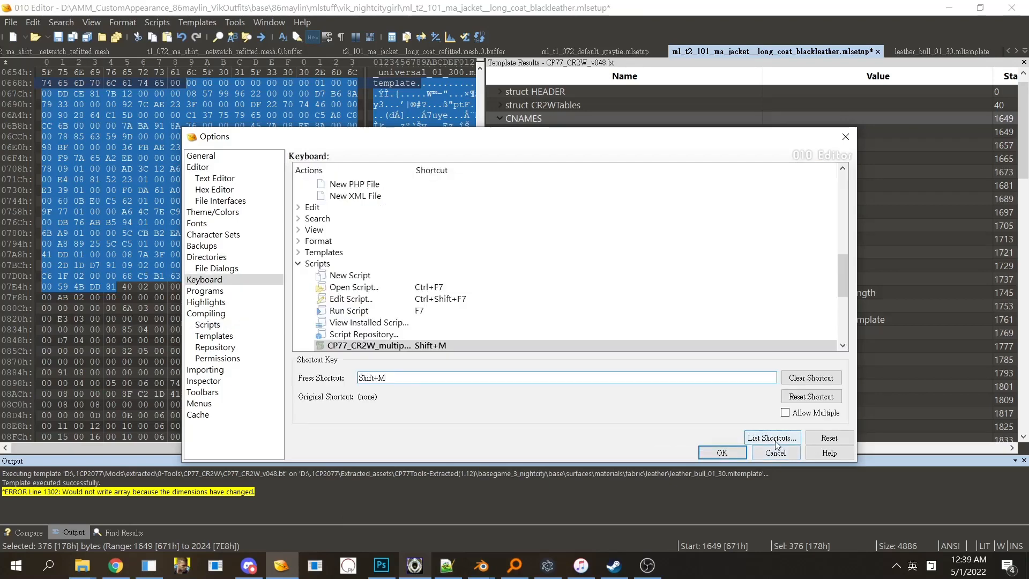
pyautogui.scroll(-5, 565, 246)
pyautogui.scroll(-1, 459, 294)
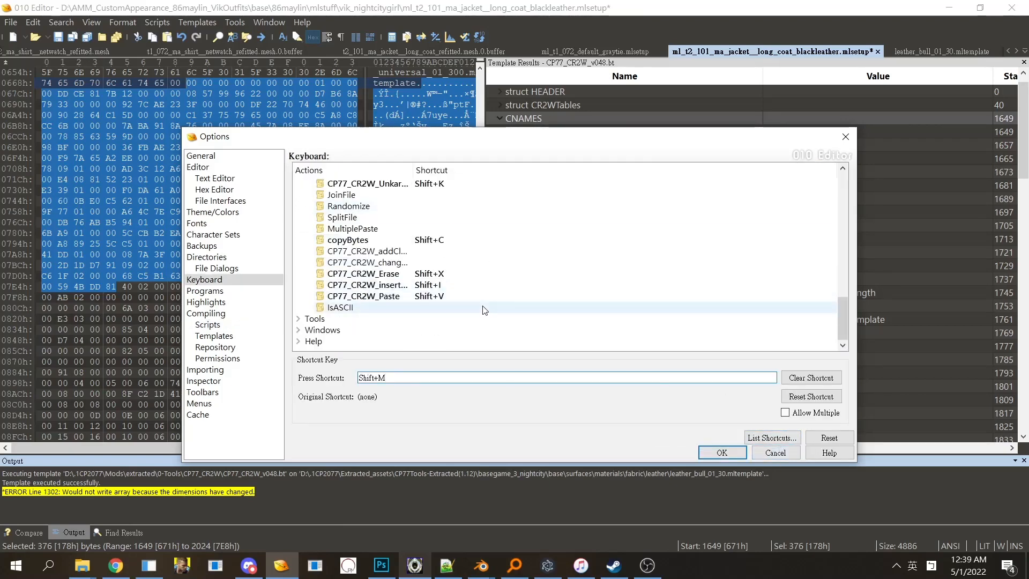
pyautogui.scroll(1, 482, 308)
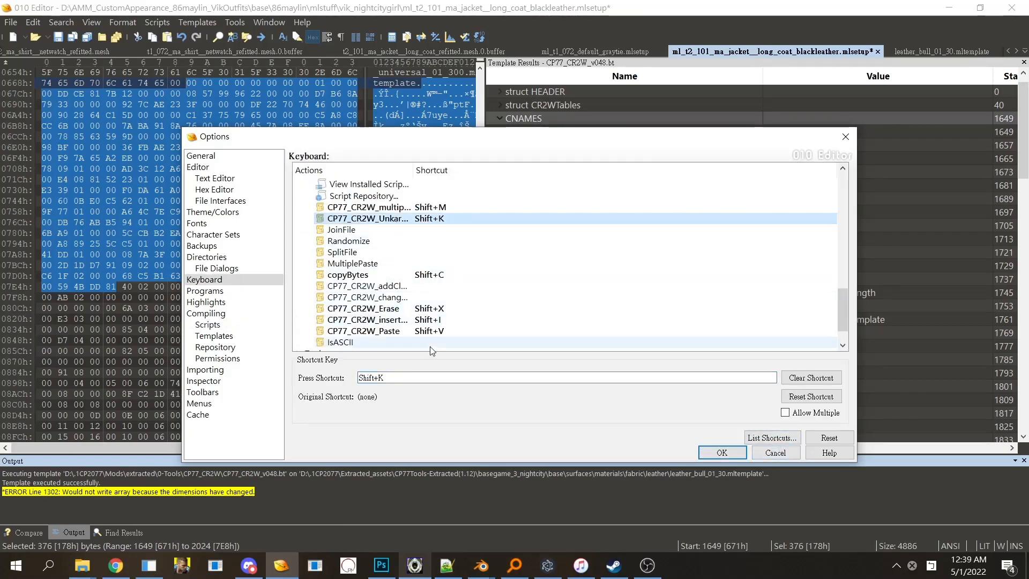
pyautogui.click(397, 310)
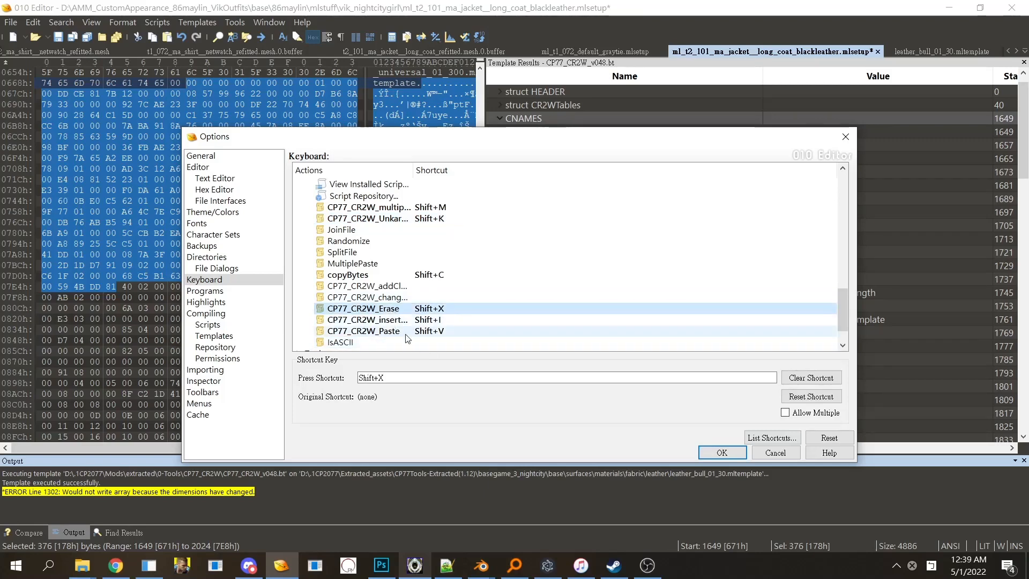
pyautogui.click(456, 335)
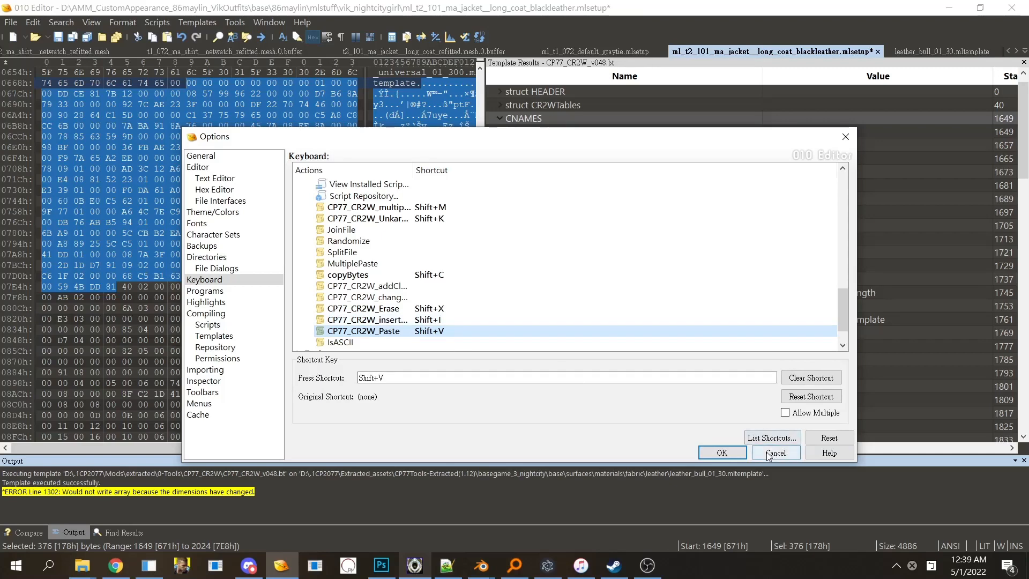
pyautogui.click(721, 453)
# Step: Collapse the CNAMES list and examine the imported file paths in the FILES list
pyautogui.click(577, 128)
pyautogui.click(577, 119)
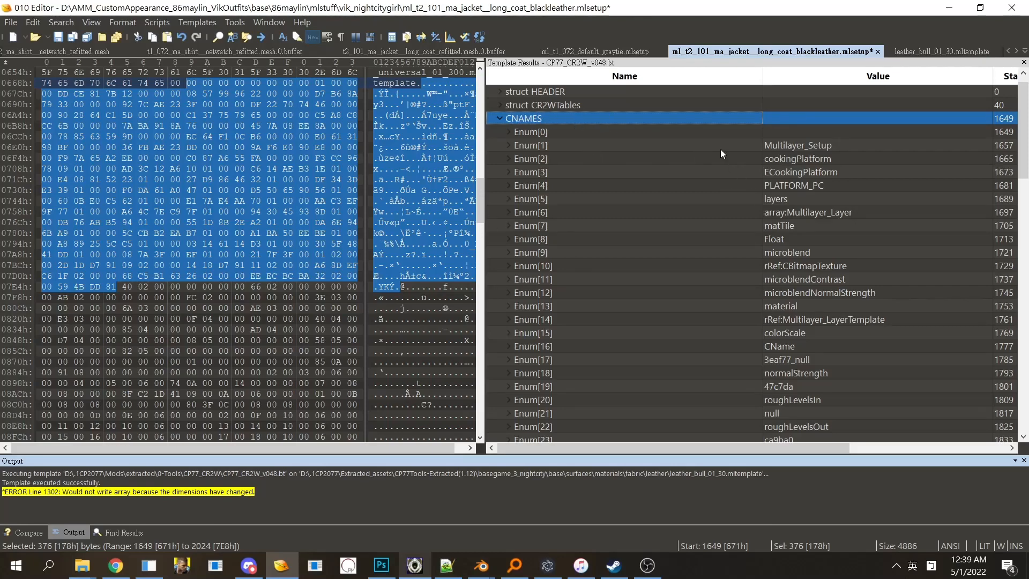
pyautogui.click(500, 118)
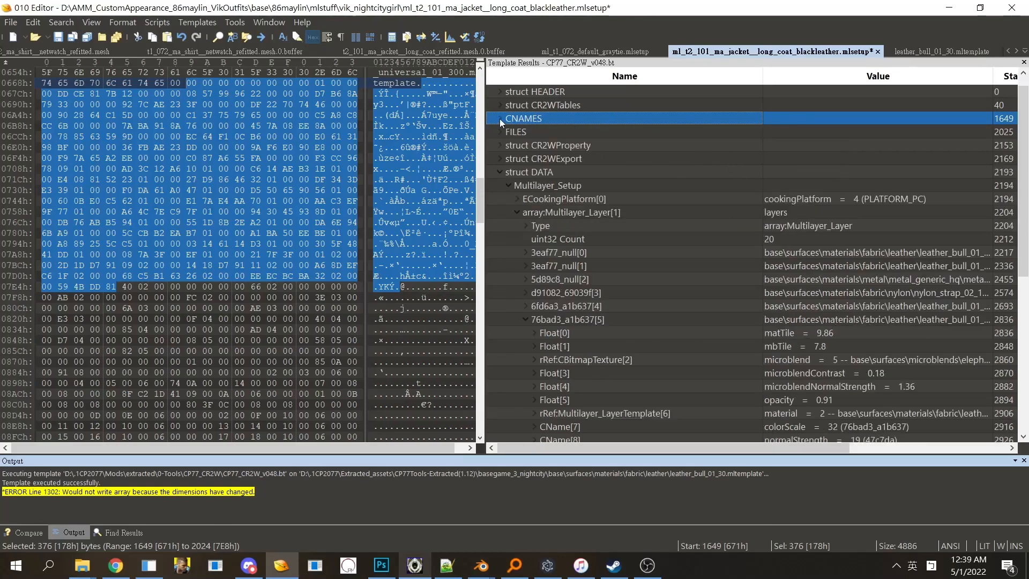
pyautogui.click(517, 135)
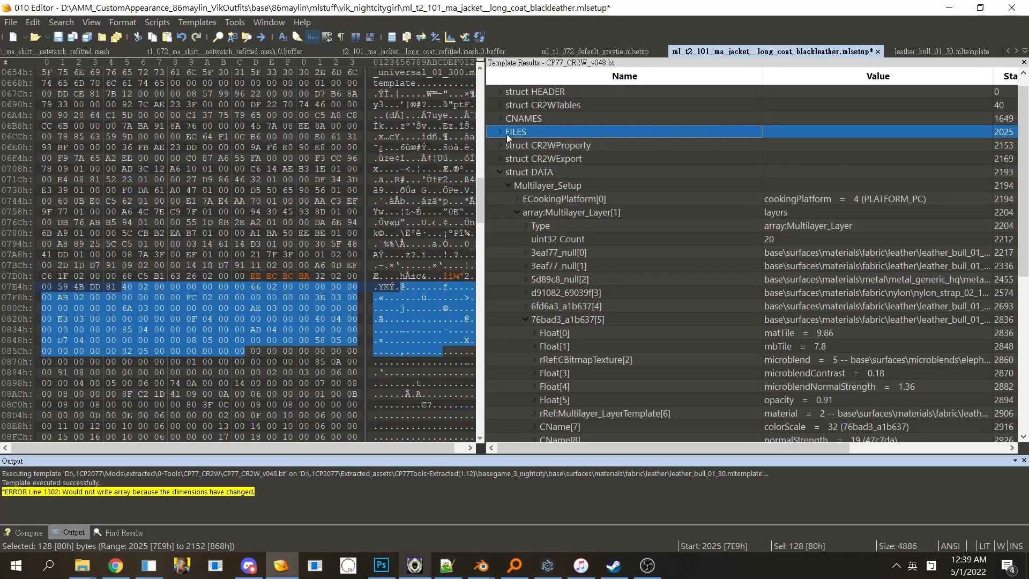
pyautogui.click(500, 132)
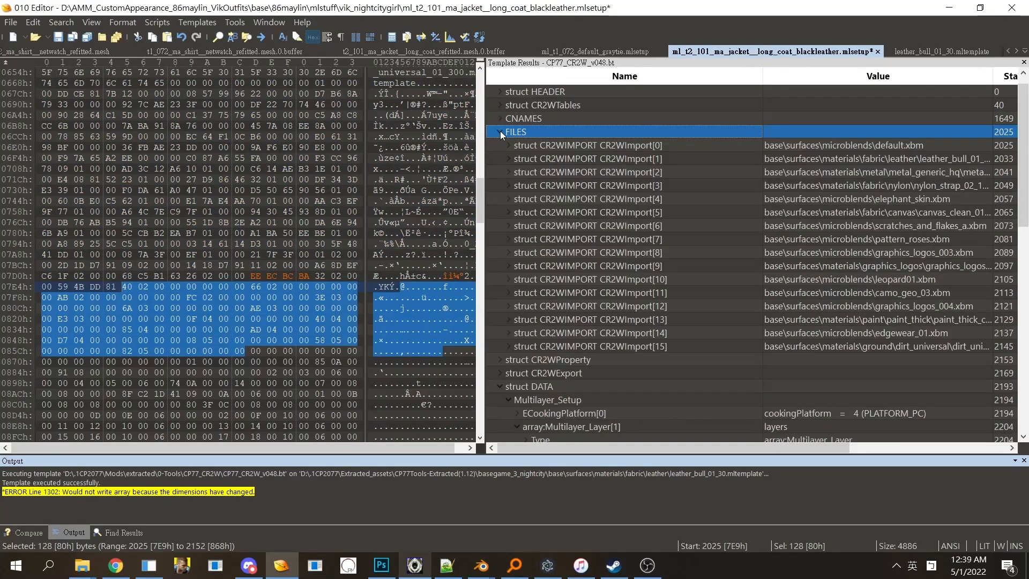
pyautogui.click(500, 132)
# Step: Run the CP77_CR2W_Paste script on the jacket's CNAMES list to insert the name 3eaf77_69039f
pyautogui.click(517, 119)
pyautogui.click(501, 119)
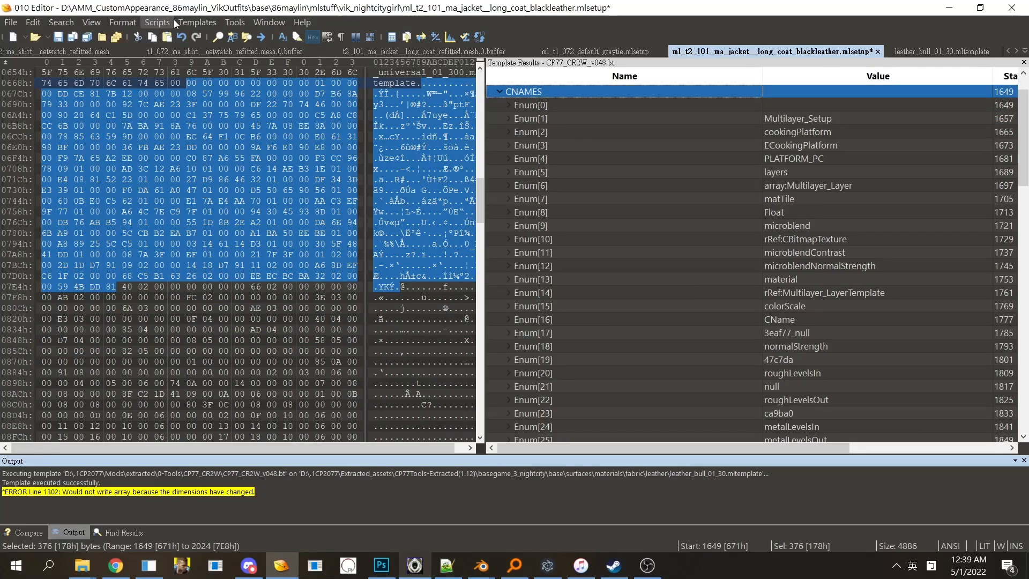
pyautogui.click(157, 22)
pyautogui.moveTo(202, 150)
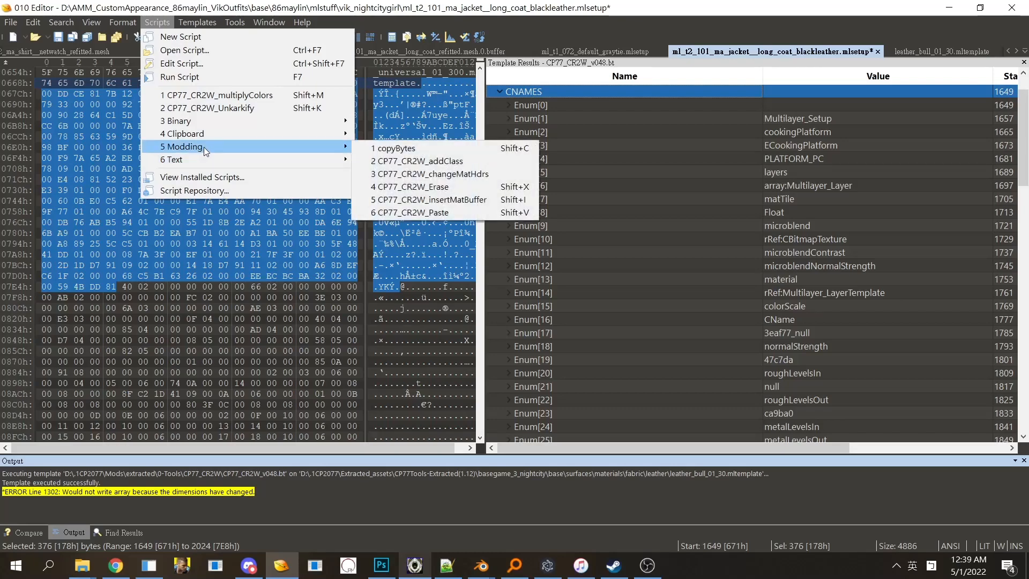
pyautogui.click(465, 212)
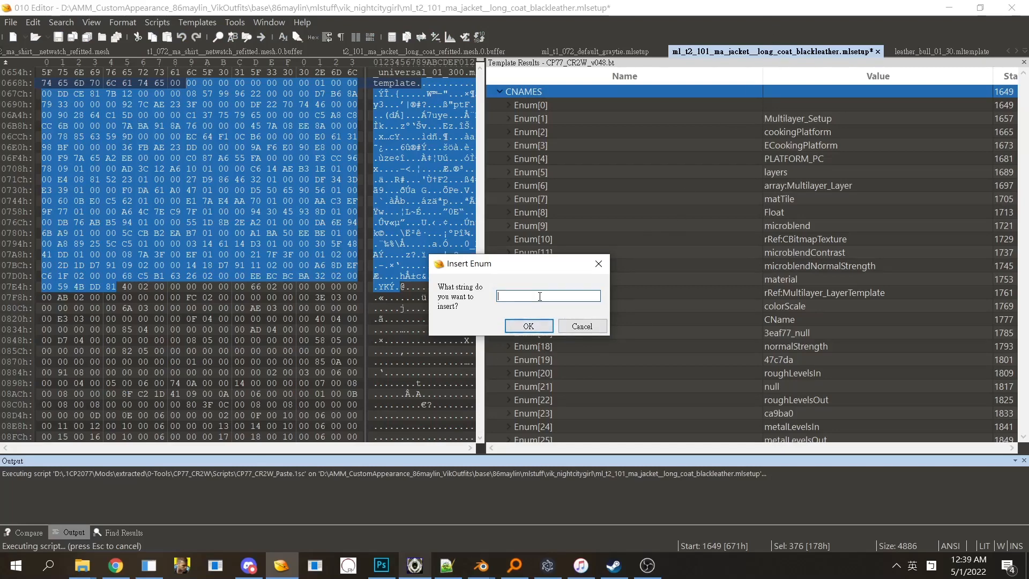
pyautogui.write('3eaf77_69039f')
pyautogui.click(528, 326)
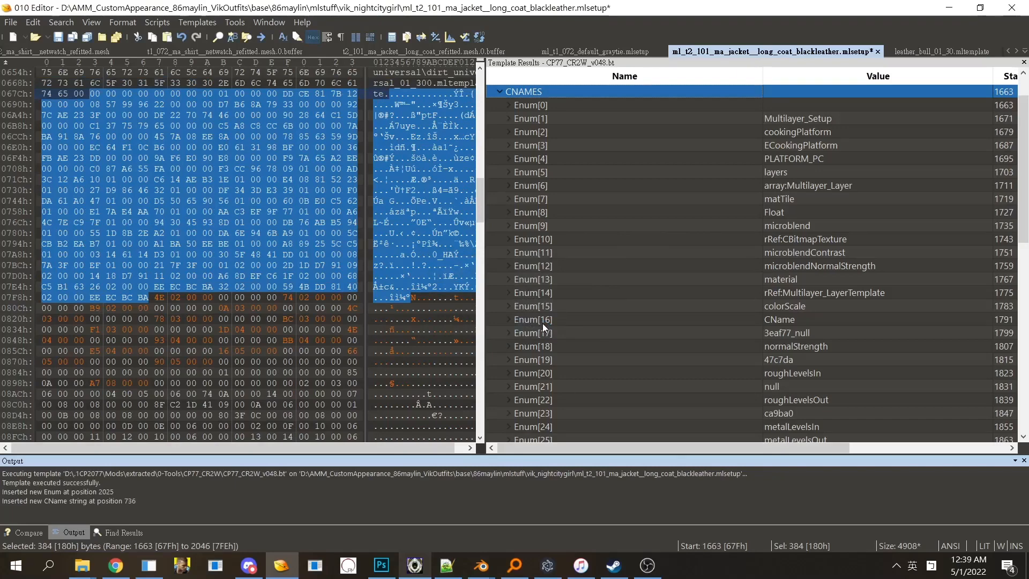
# Step: Check the index and name of the newly inserted entry at the end of CNAMES
pyautogui.moveTo(1026, 159); pyautogui.dragTo(1026, 333)
pyautogui.click(725, 319)
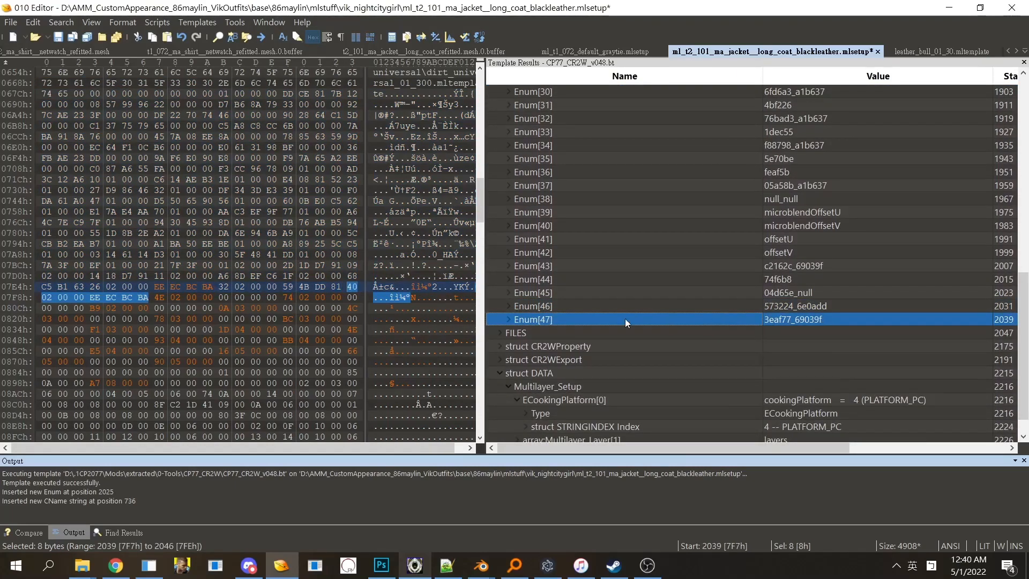
pyautogui.click(842, 320)
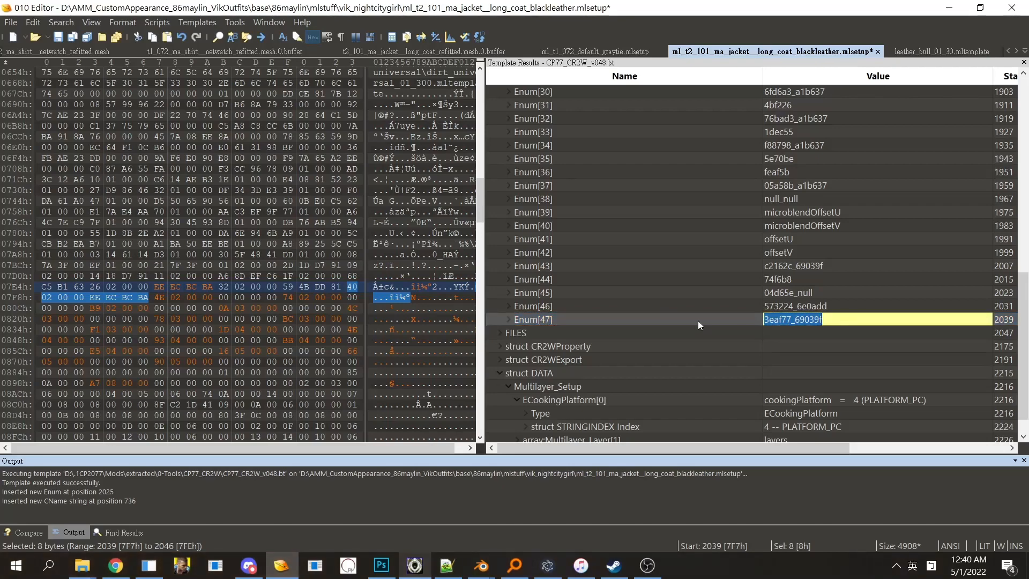
pyautogui.click(698, 320)
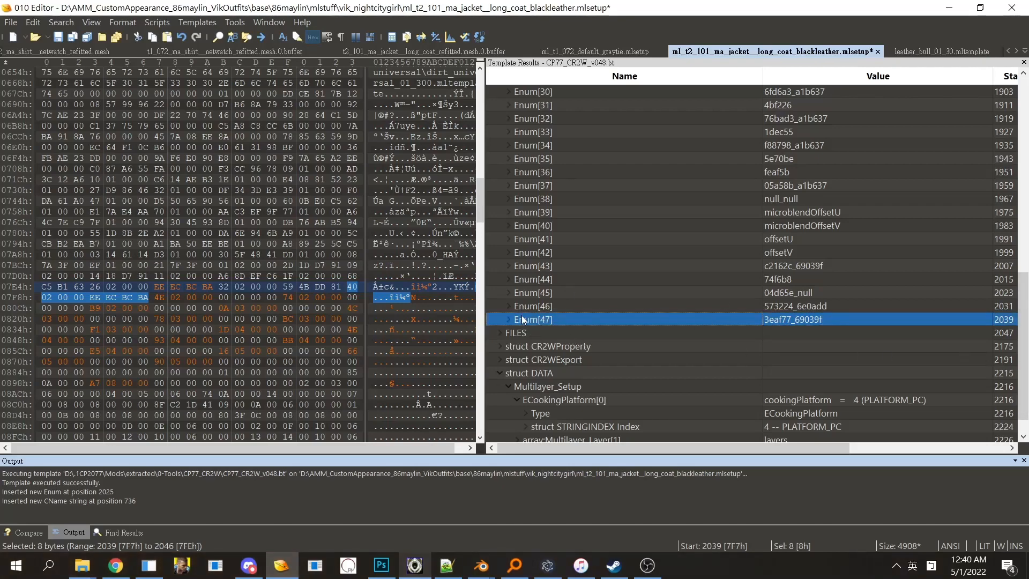
# Step: Expand the Multilayer_Layer array and set the colorScale of layer 76bad3_a1b637[5] to name index 47
pyautogui.scroll(-1, 609, 412)
pyautogui.click(609, 422)
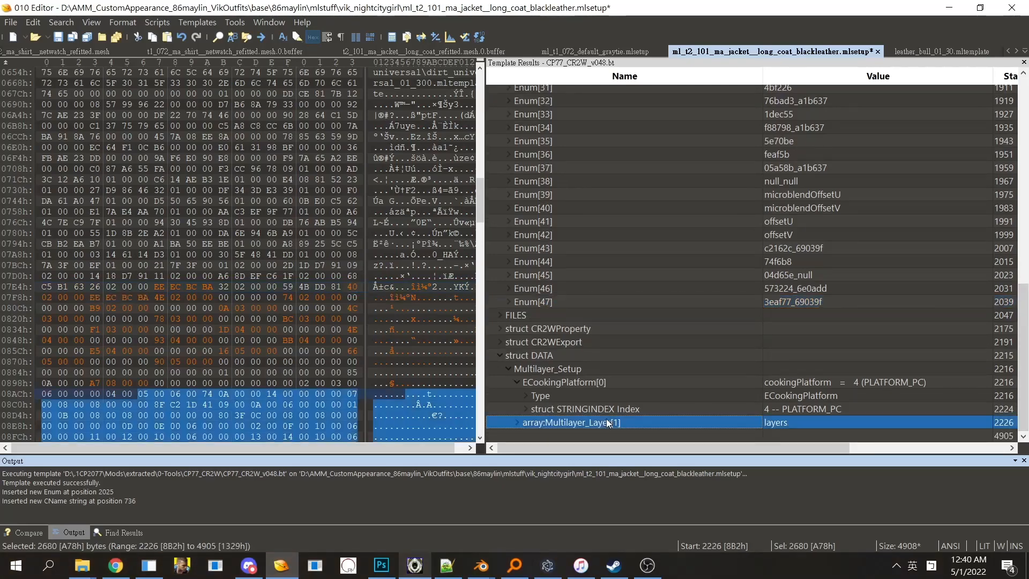
pyautogui.doubleClick(607, 423)
pyautogui.moveTo(1023, 370); pyautogui.dragTo(1003, 431)
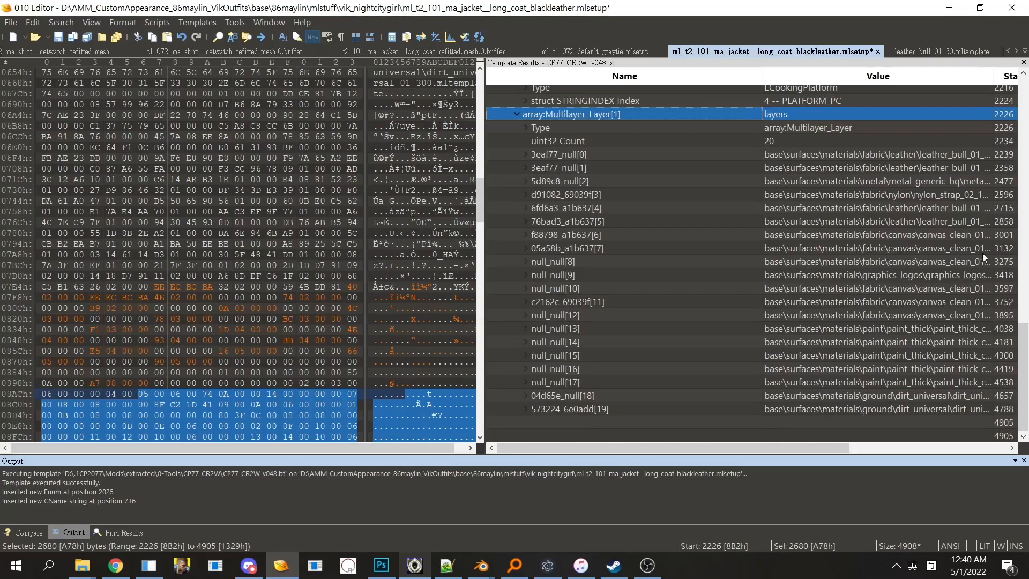
pyautogui.moveTo(1022, 359); pyautogui.dragTo(1018, 305)
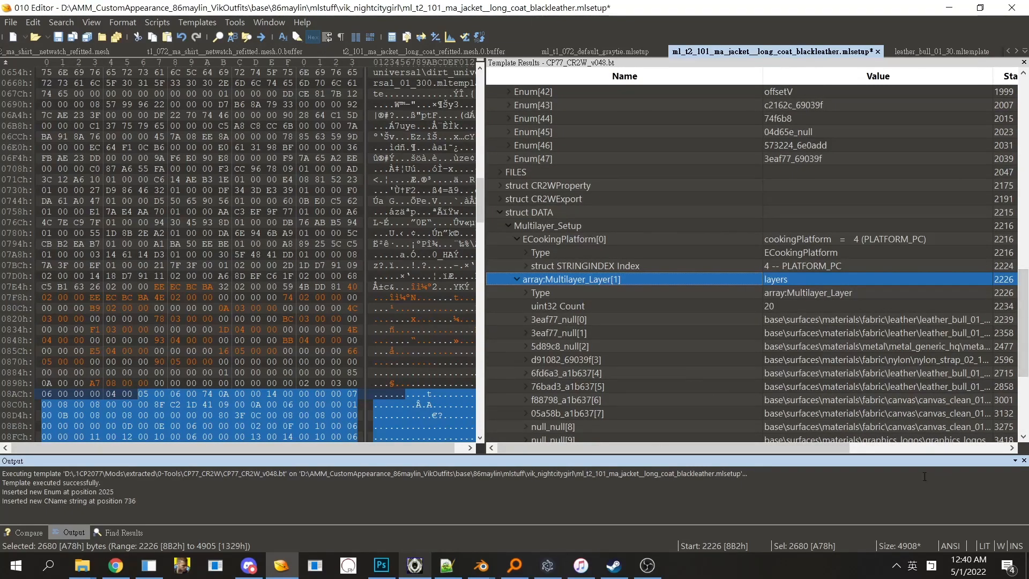
pyautogui.scroll(-4, 647, 232)
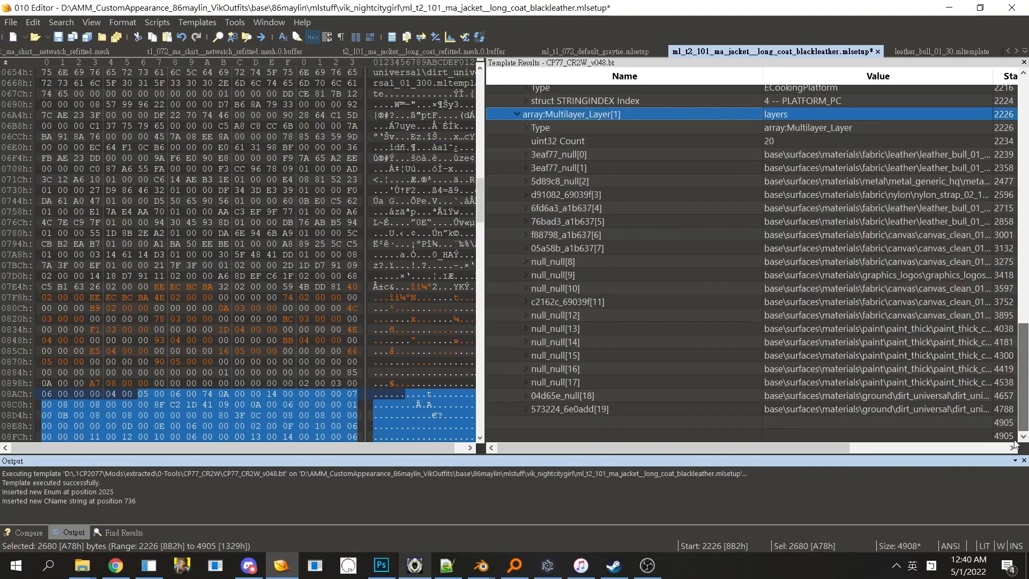
pyautogui.doubleClick(622, 218)
pyautogui.click(847, 319)
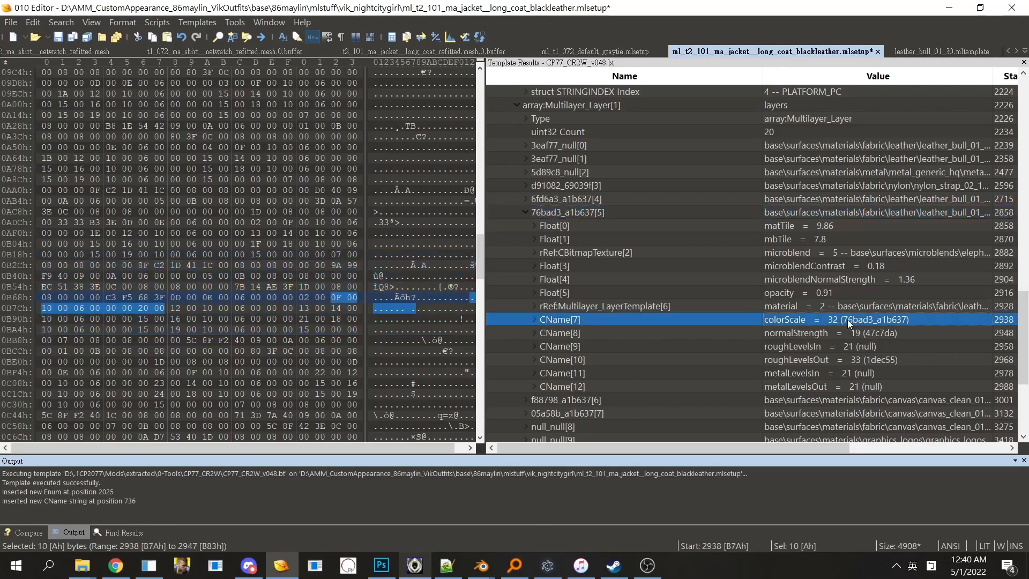
pyautogui.write('47')
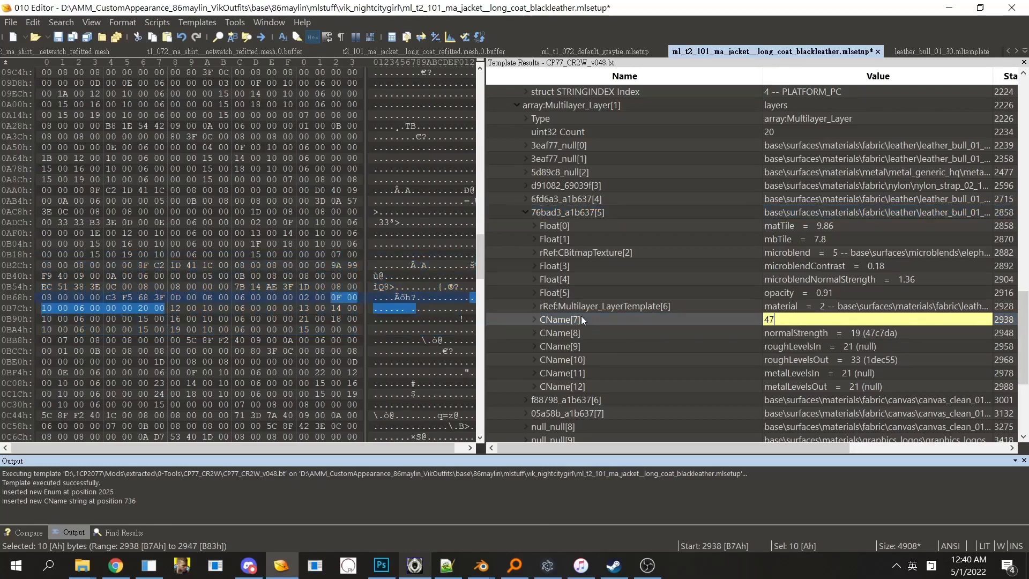
pyautogui.click(796, 345)
pyautogui.click(844, 320)
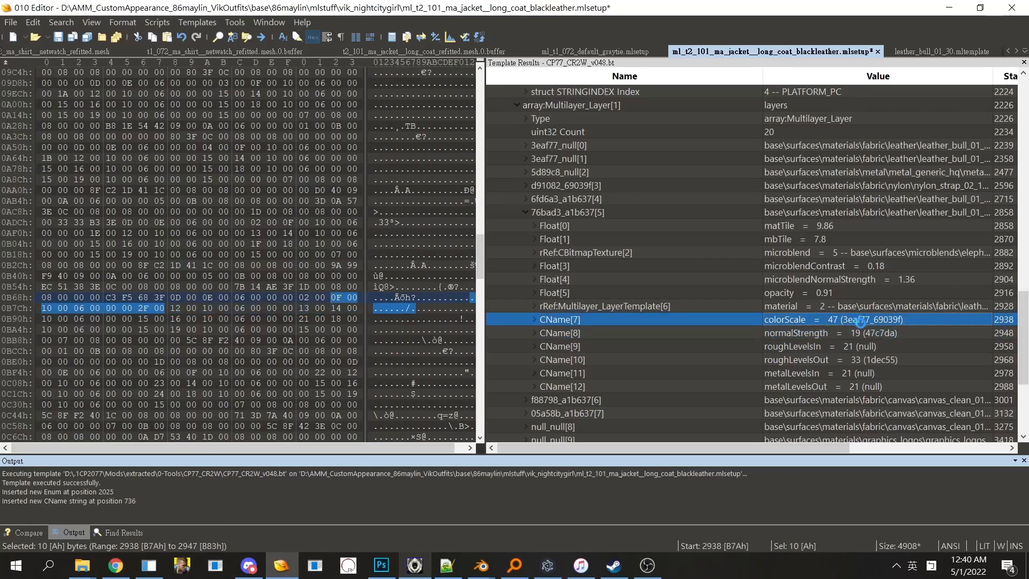
# Step: Save the jacket mlsetup and compare the Enum[47] name with the colorScale of layer [5]
pyautogui.doubleClick(796, 250)
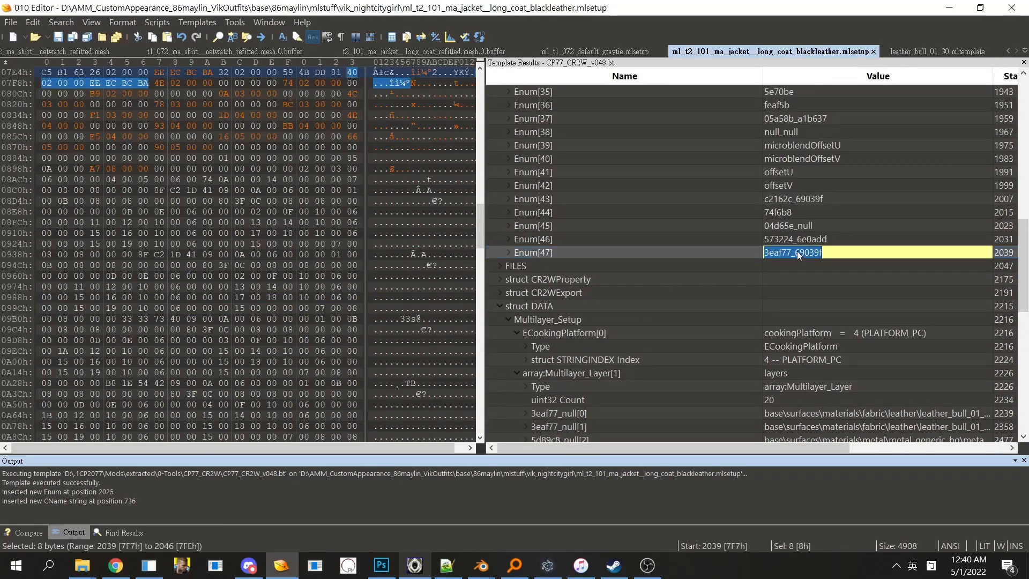
pyautogui.click(987, 292)
pyautogui.moveTo(1023, 292); pyautogui.dragTo(1022, 412)
pyautogui.click(894, 221)
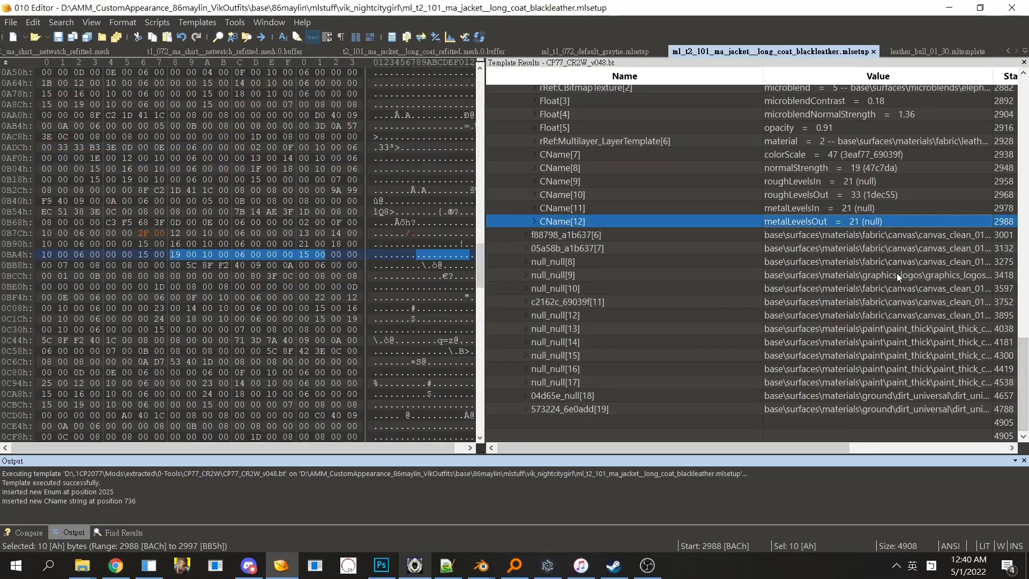
pyautogui.scroll(4, 821, 253)
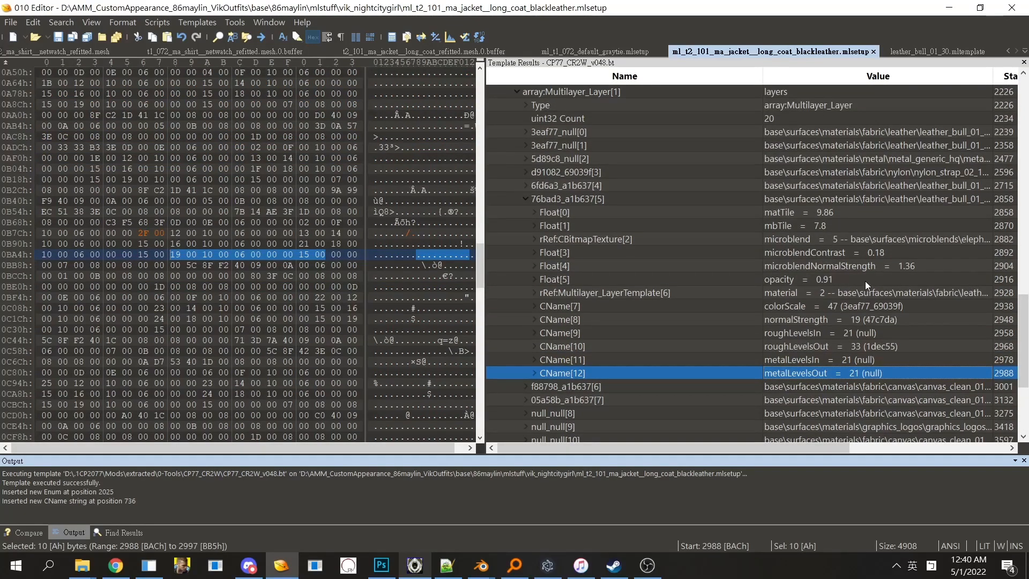
pyautogui.click(844, 265)
pyautogui.click(896, 307)
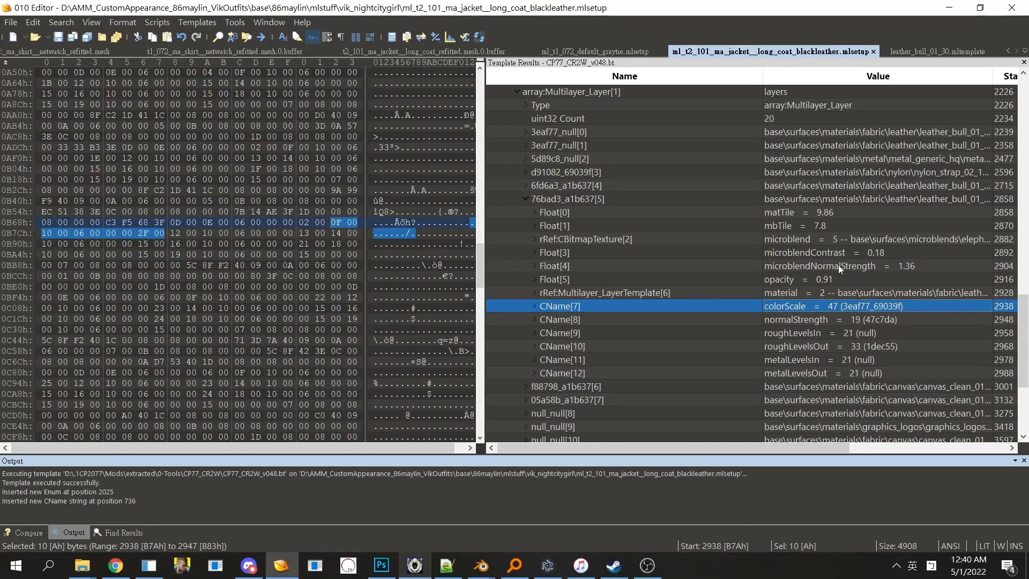
# Step: Rerun the CP77_CR2W_v048.bt template on the jacket mlsetup to refresh the layer names
pyautogui.click(729, 201)
pyautogui.click(667, 185)
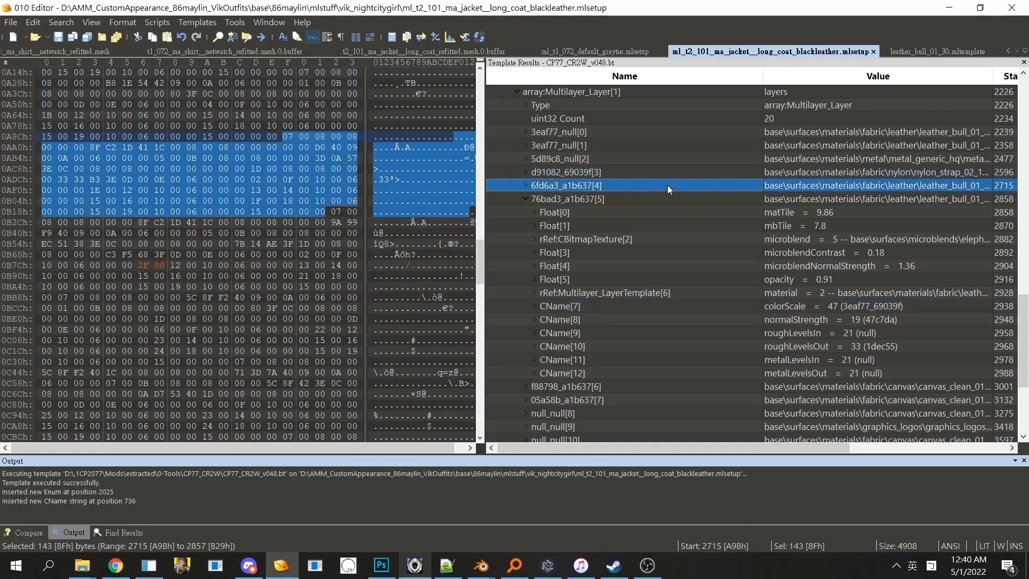
pyautogui.click(607, 199)
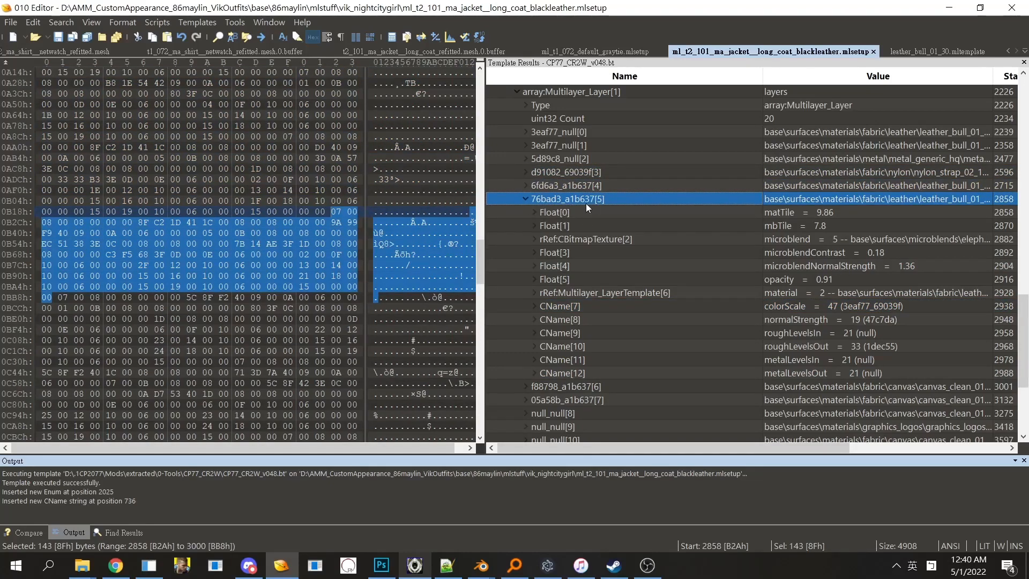
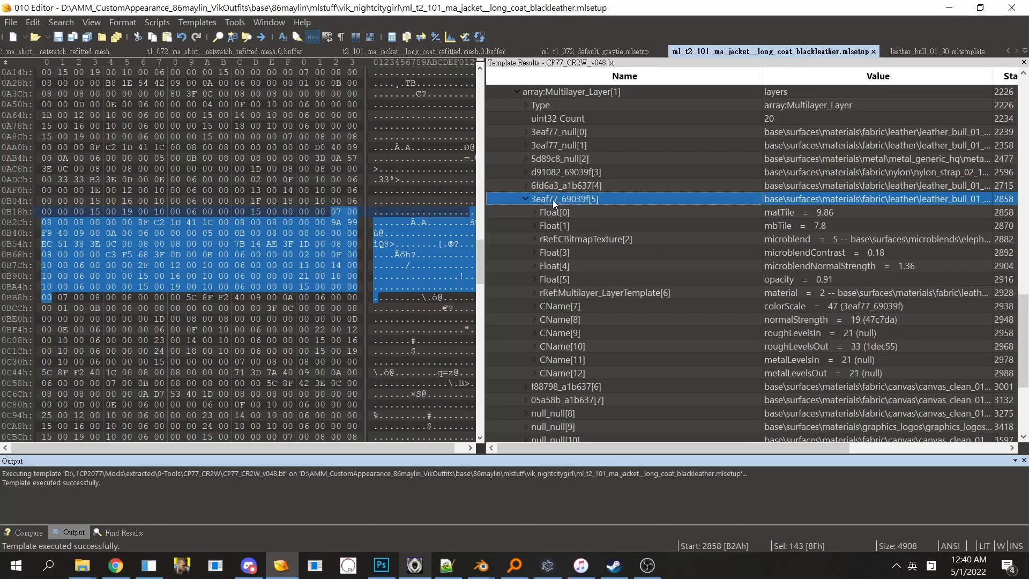
# Step: Set the colorScale of layer 6fd6a3_a1b637[4] to name index 47, expand layer d91082_69039f[3], and save the jacket mlsetup
pyautogui.doubleClick(597, 183)
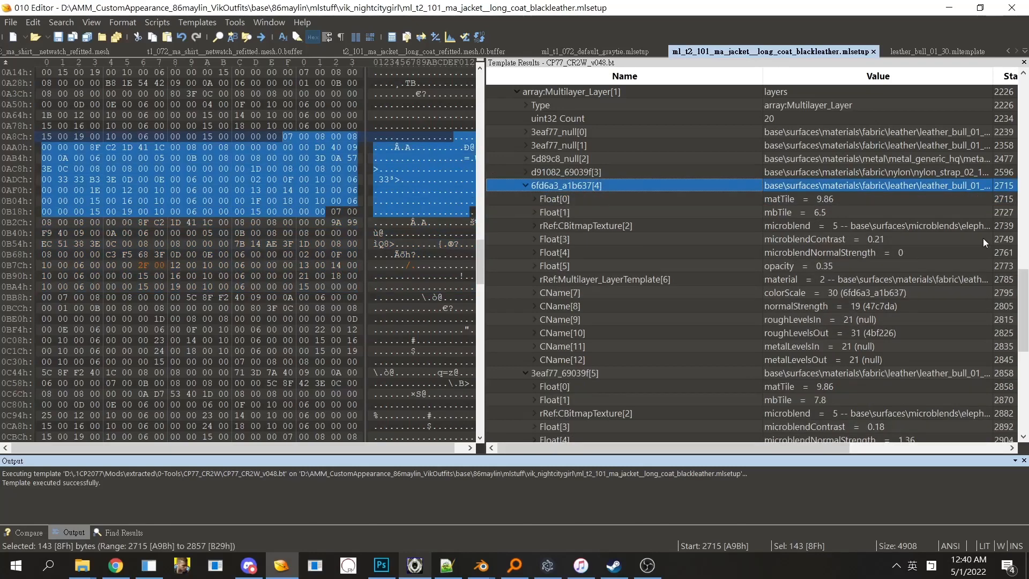
pyautogui.doubleClick(931, 228)
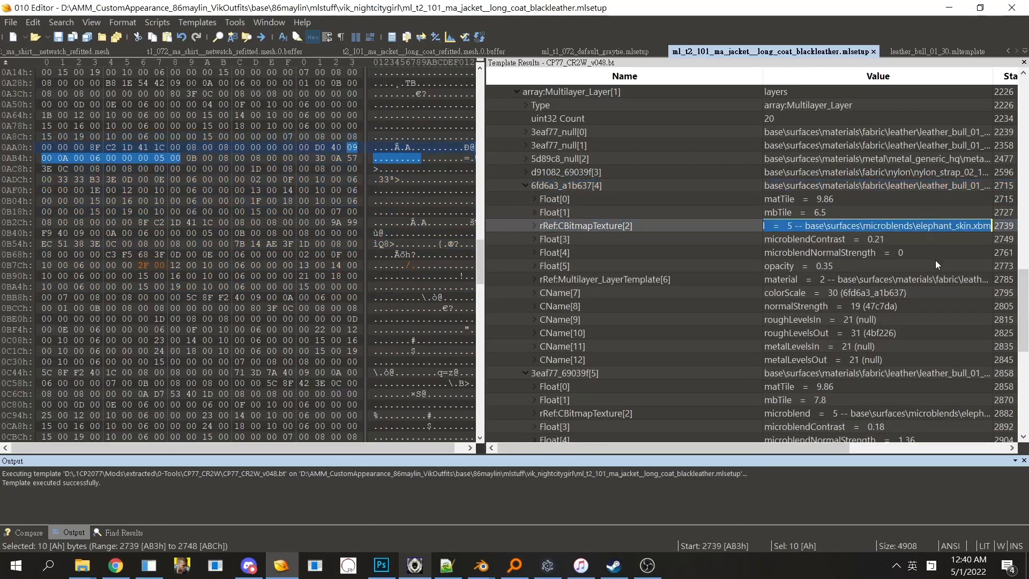
pyautogui.click(911, 279)
pyautogui.click(862, 267)
pyautogui.click(900, 297)
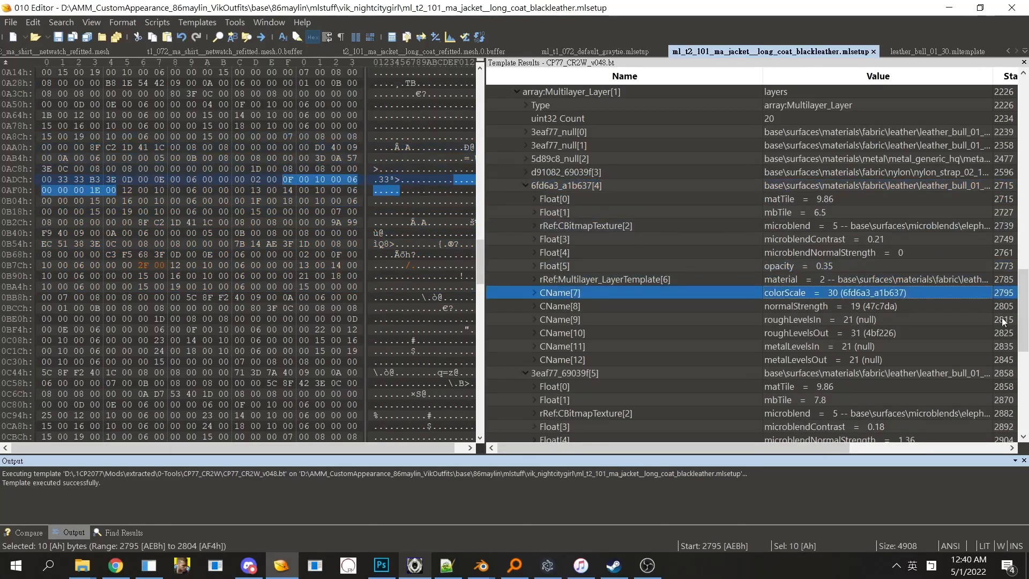
pyautogui.write('47')
pyautogui.click(816, 330)
pyautogui.click(866, 291)
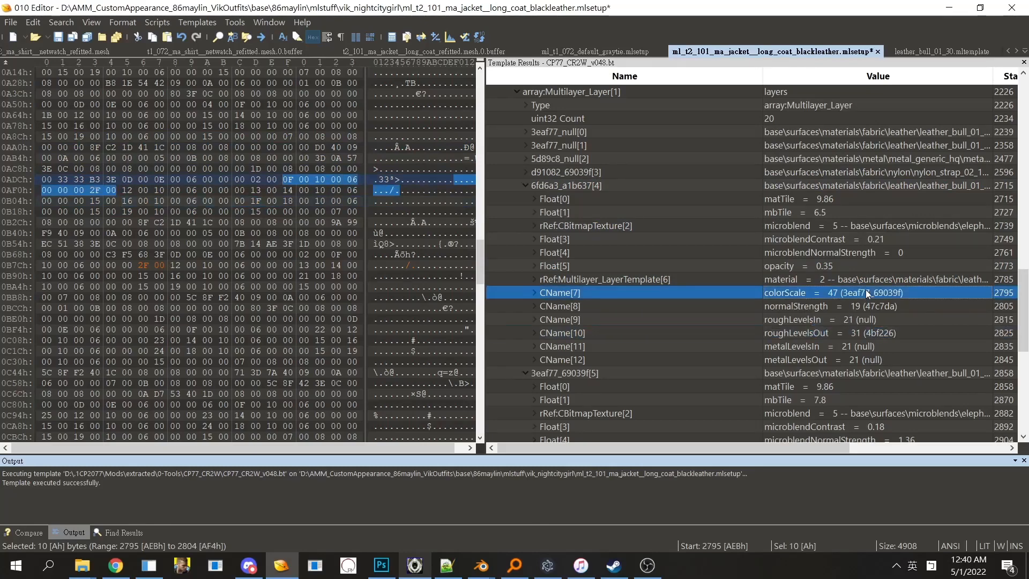
pyautogui.doubleClick(598, 171)
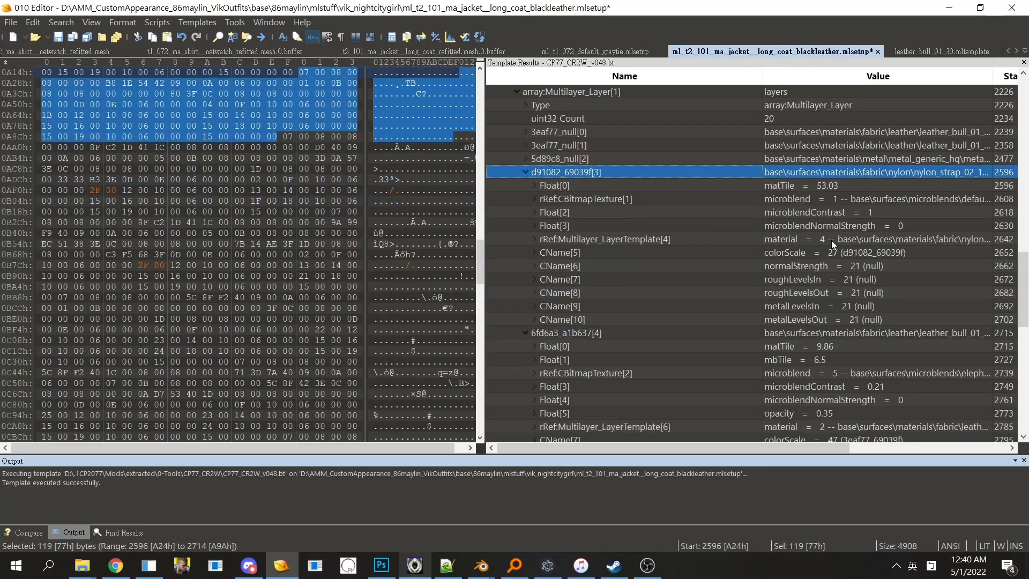
pyautogui.hotkey('ctrl', 's')
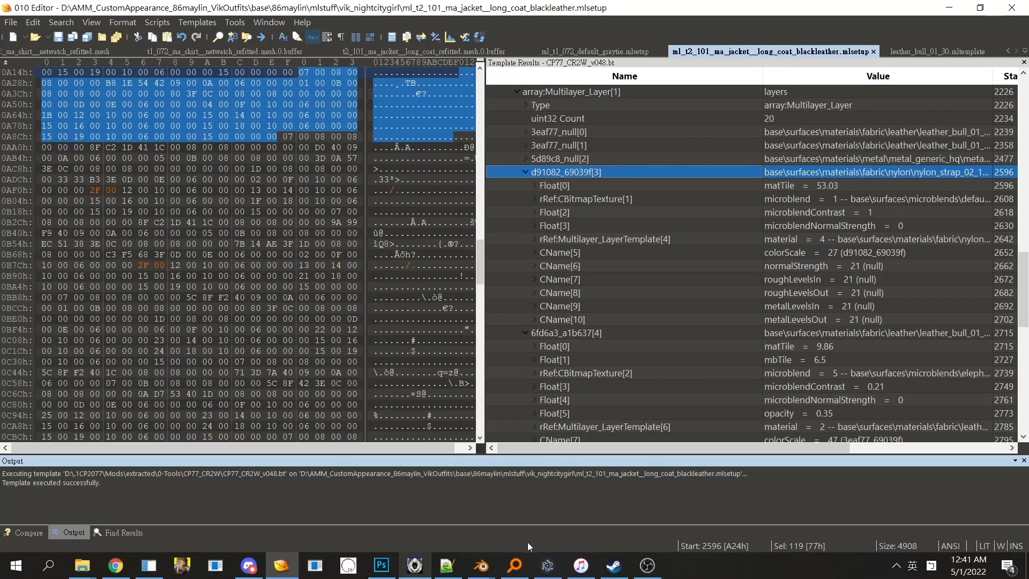
# Step: Switch to MlsetupBuilder and inspect which coat areas layers 4 and 3 cover on the model
pyautogui.click(547, 566)
pyautogui.click(453, 156)
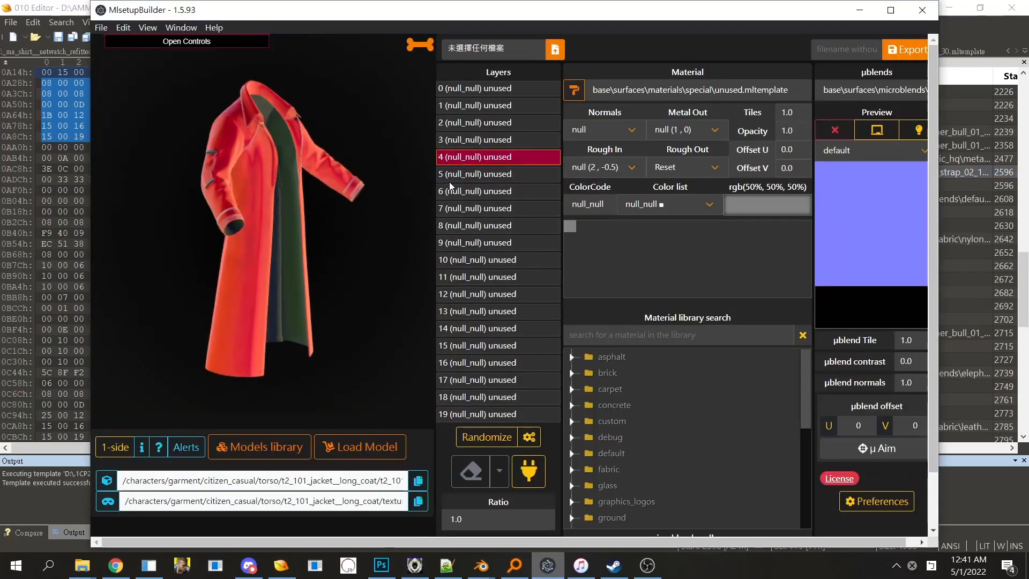
pyautogui.click(494, 140)
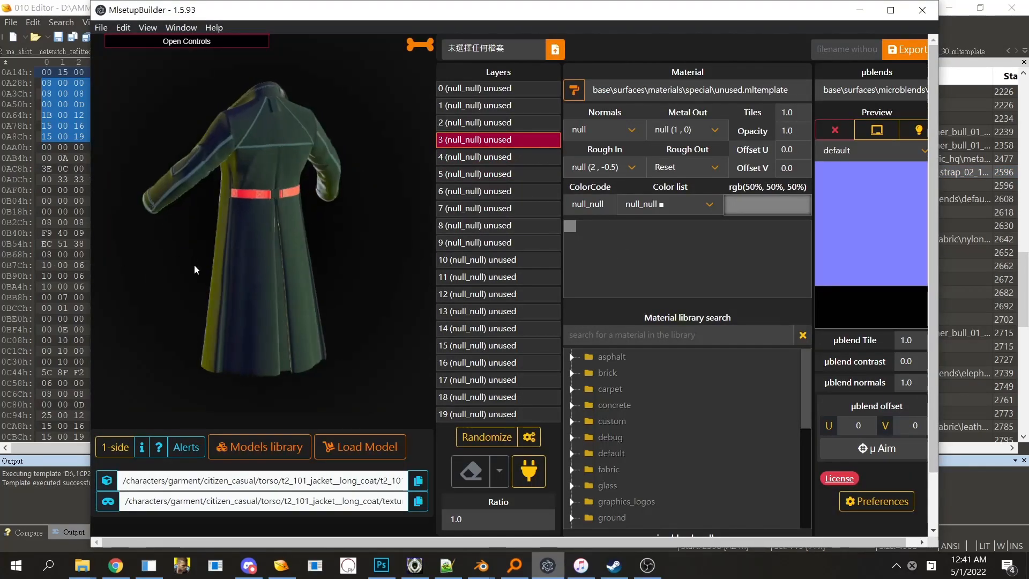
pyautogui.scroll(5, 275, 259)
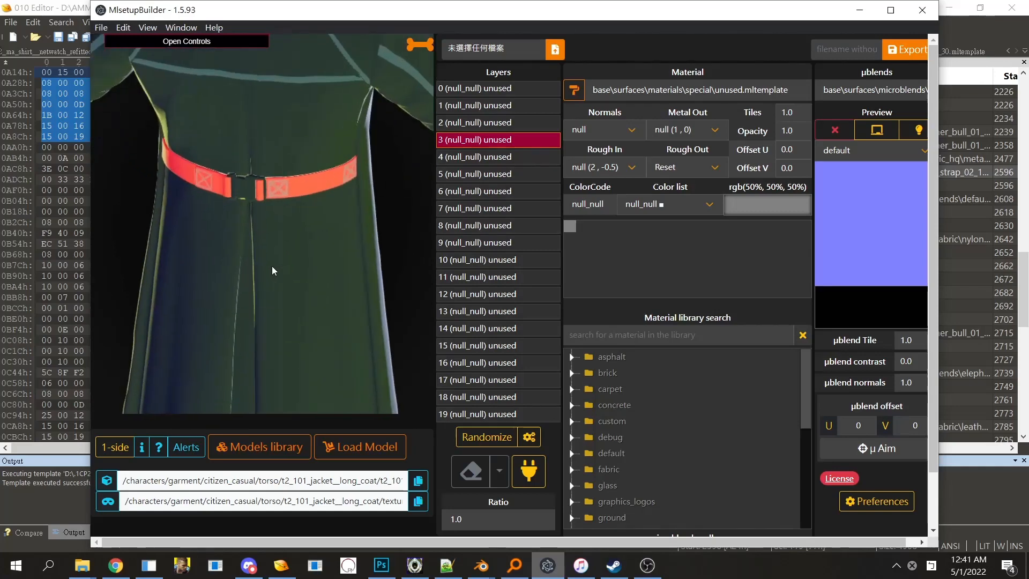
pyautogui.moveTo(272, 266); pyautogui.dragTo(265, 217)
# Step: Return to 010 Editor and review the material and colorScale entries of layers [3], [4] and [5] in the jacket mlsetup
pyautogui.click(962, 279)
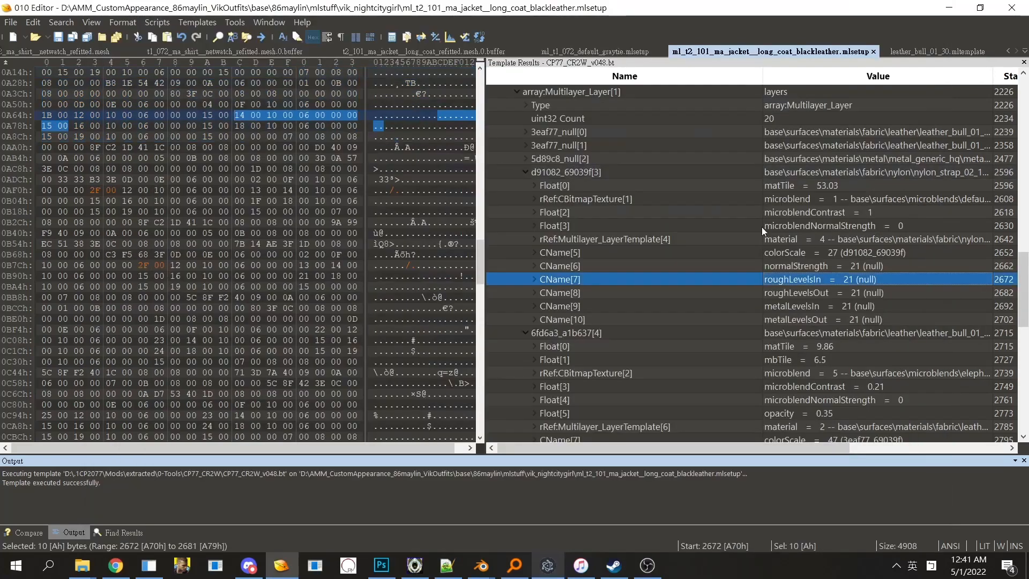
pyautogui.click(863, 254)
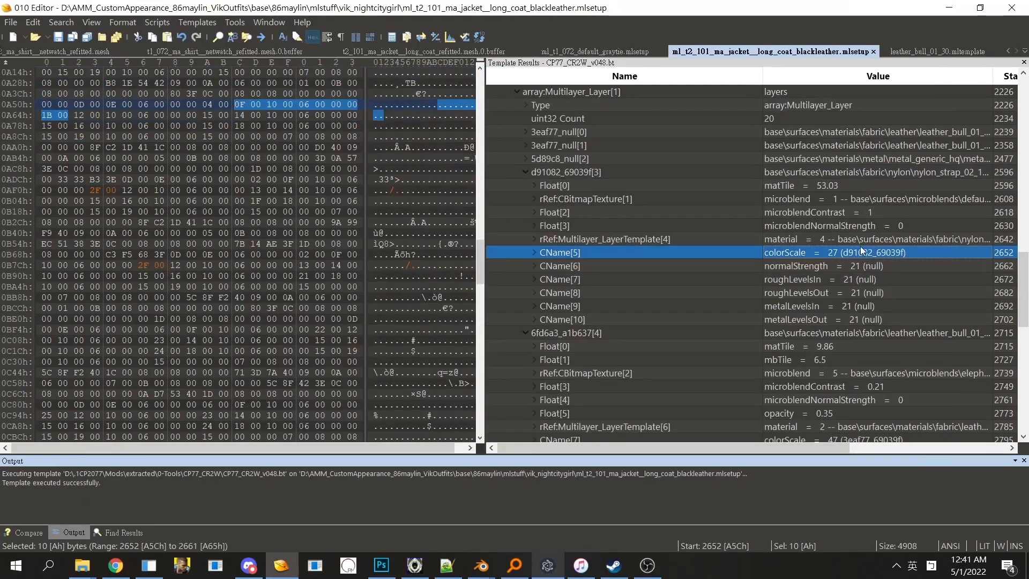
pyautogui.scroll(-3, 1021, 289)
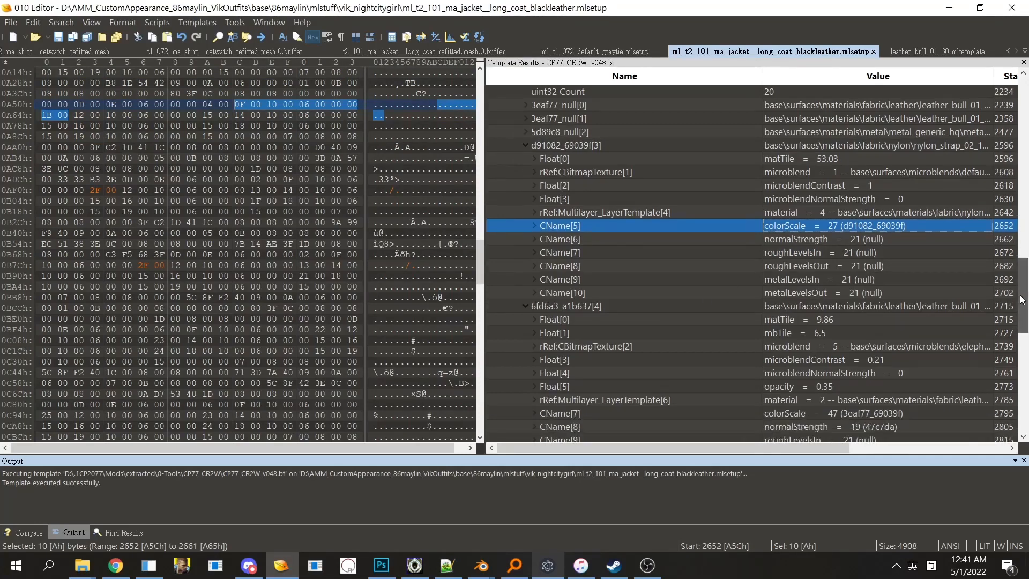
pyautogui.click(953, 319)
pyautogui.click(954, 266)
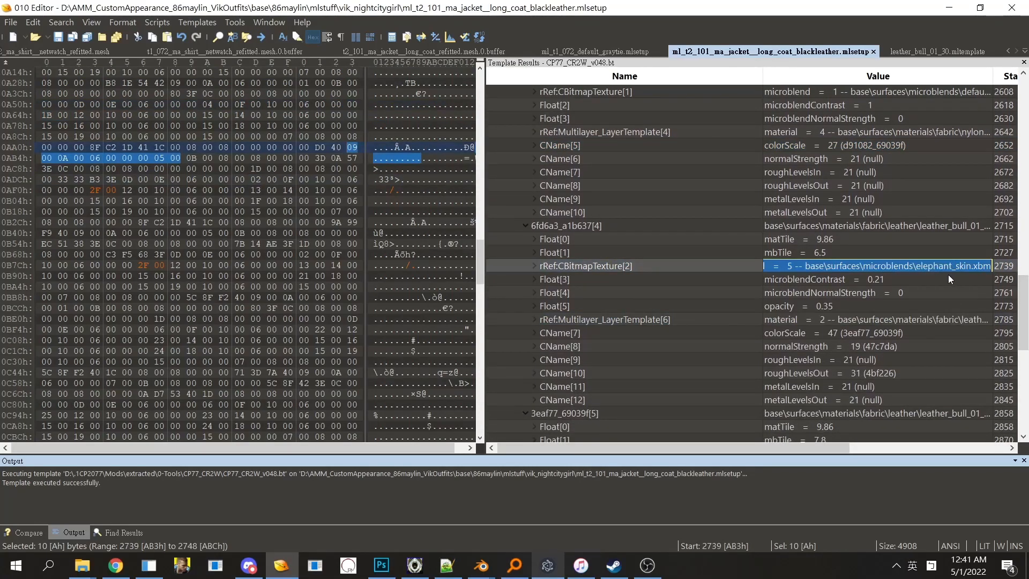
pyautogui.click(951, 268)
pyautogui.click(953, 293)
pyautogui.doubleClick(960, 321)
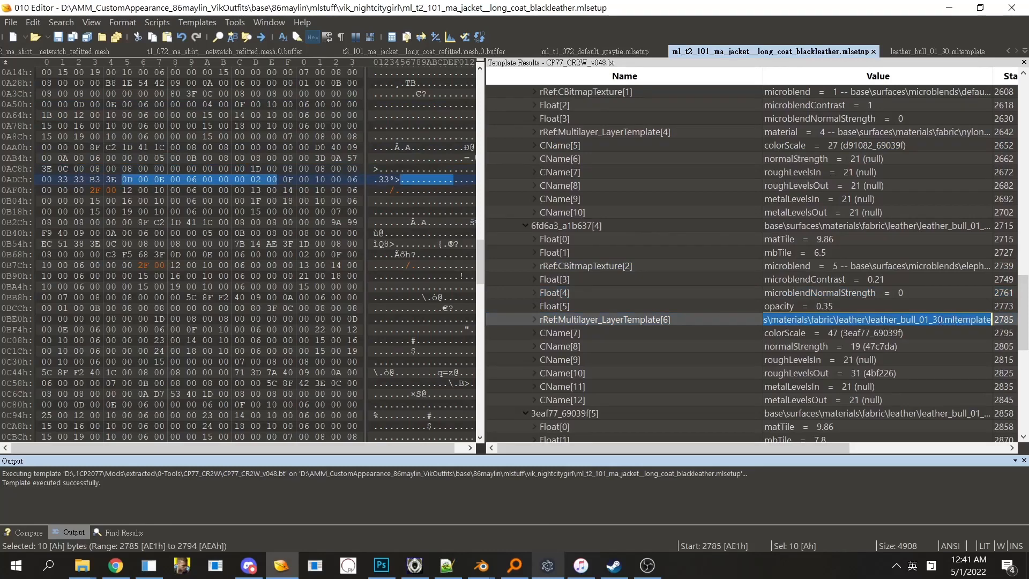
pyautogui.doubleClick(915, 319)
pyautogui.click(899, 335)
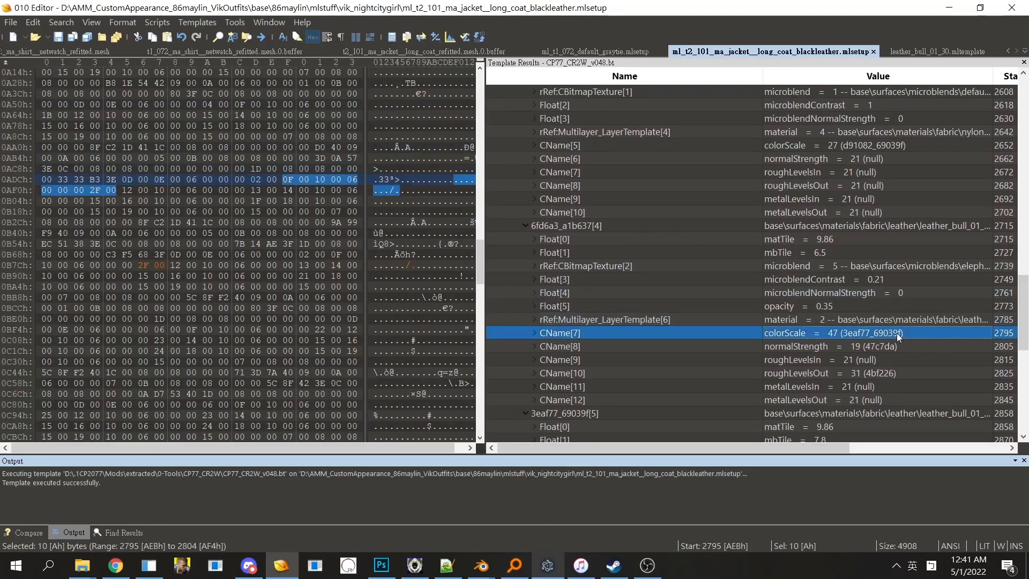
pyautogui.moveTo(1026, 320)
pyautogui.mouseDown()
pyautogui.moveTo(1027, 358)
pyautogui.moveTo(1024, 323)
pyautogui.mouseUp()
pyautogui.doubleClick(957, 337)
pyautogui.click(957, 346)
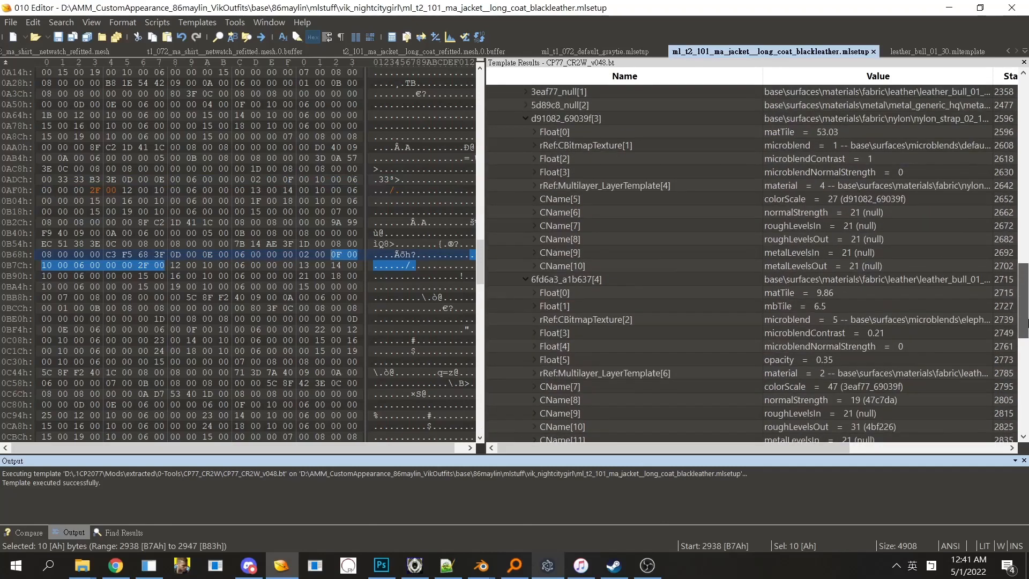
pyautogui.scroll(2, 1014, 275)
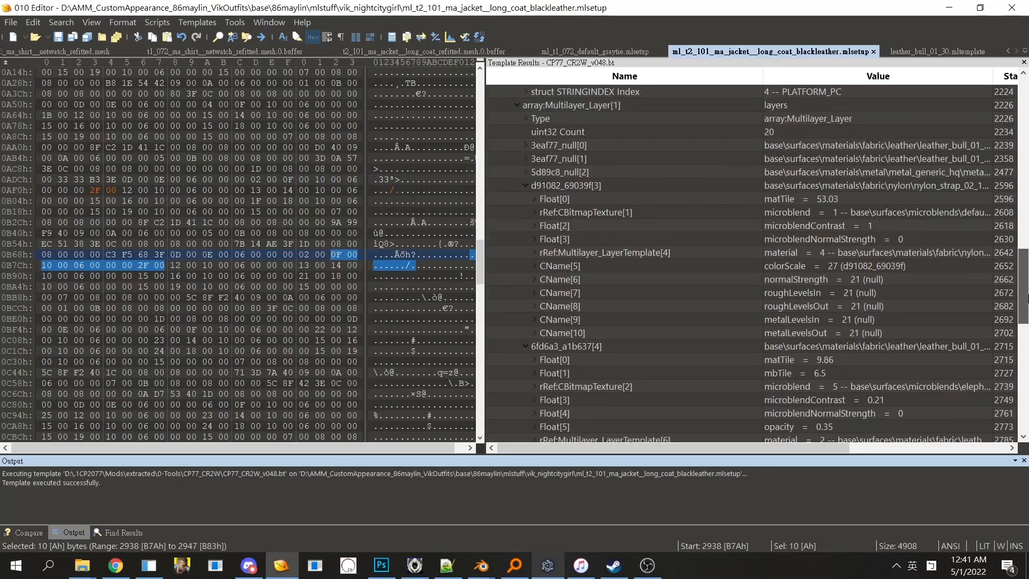
# Step: Copy the material file name nylon_strap_02_10 from layer d91082_69039f[3]
pyautogui.click(950, 202)
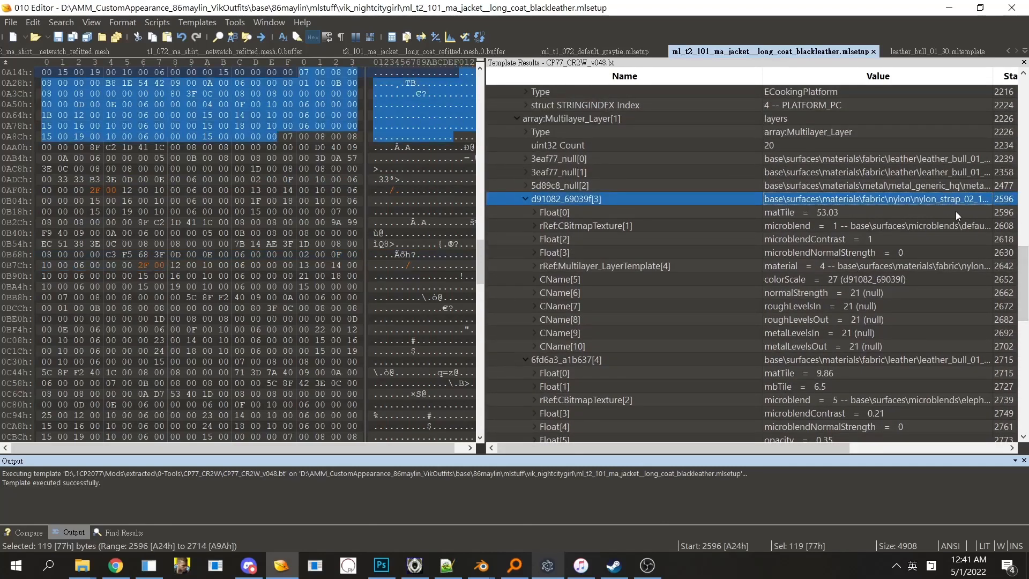
pyautogui.doubleClick(912, 266)
pyautogui.doubleClick(913, 266)
pyautogui.hotkey('ctrl', 'c')
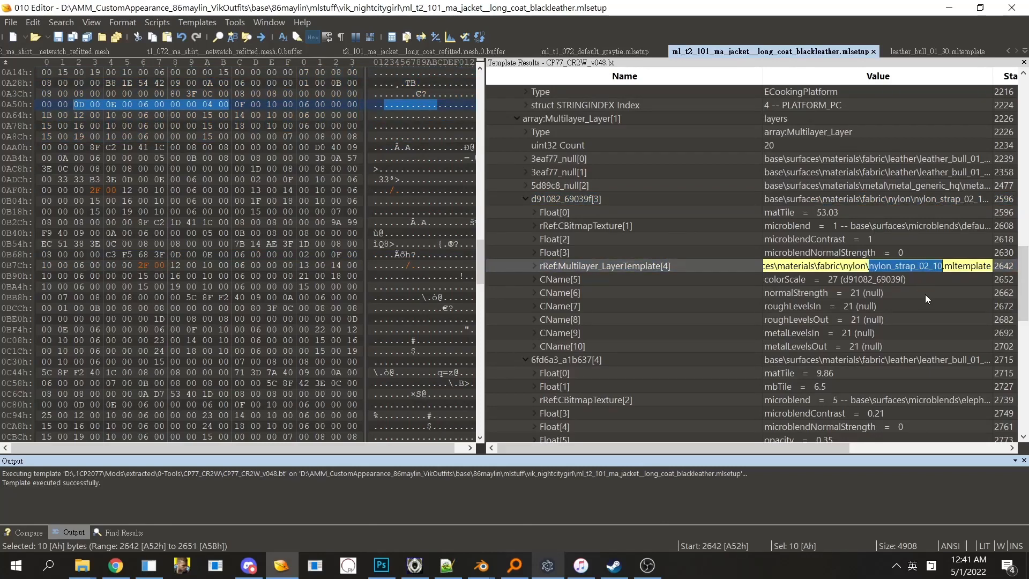
pyautogui.click(914, 282)
pyautogui.click(905, 266)
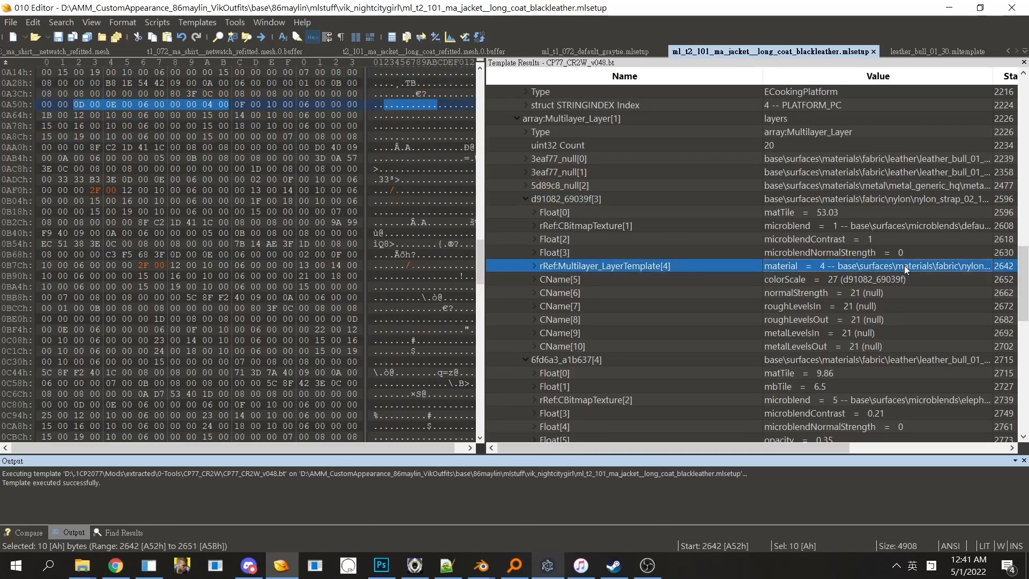
# Step: Switch to Everything, search for nylon_strap_02_10, and open its mltemplate in 010 Editor
pyautogui.click(514, 566)
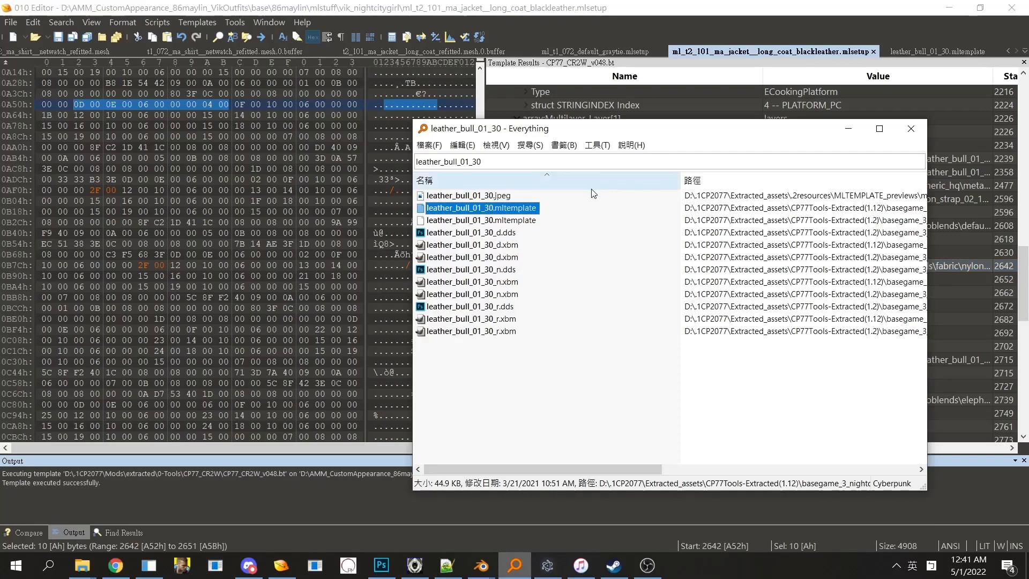
pyautogui.doubleClick(542, 164)
pyautogui.hotkey('ctrl', 'v')
pyautogui.moveTo(480, 209); pyautogui.dragTo(207, 234)
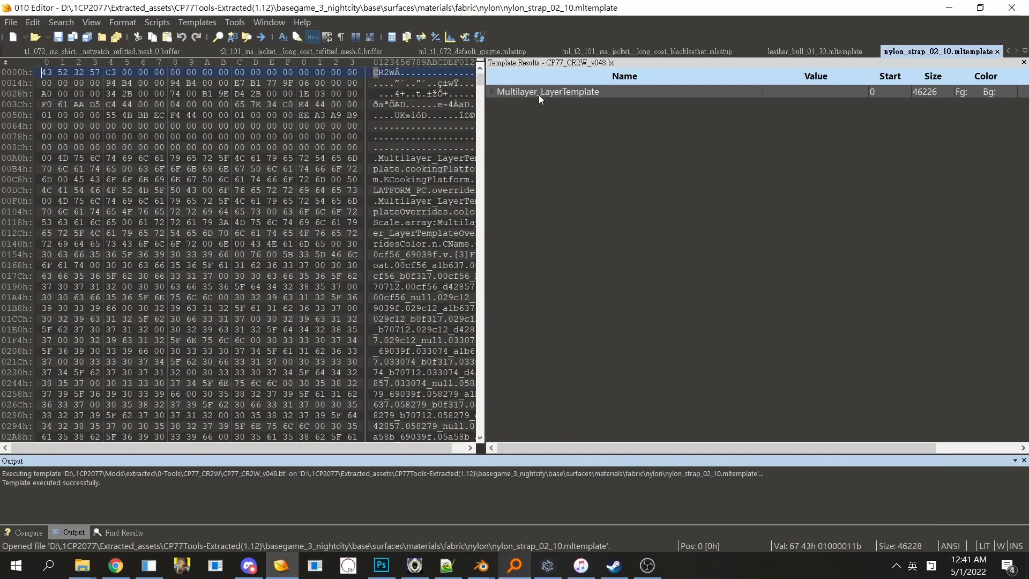
# Step: Expand the nylon_strap_02_10 template's DATA structure down to the colorScale array inside Multilayer_LayerTemplateOverrides
pyautogui.doubleClick(538, 95)
pyautogui.doubleClick(548, 171)
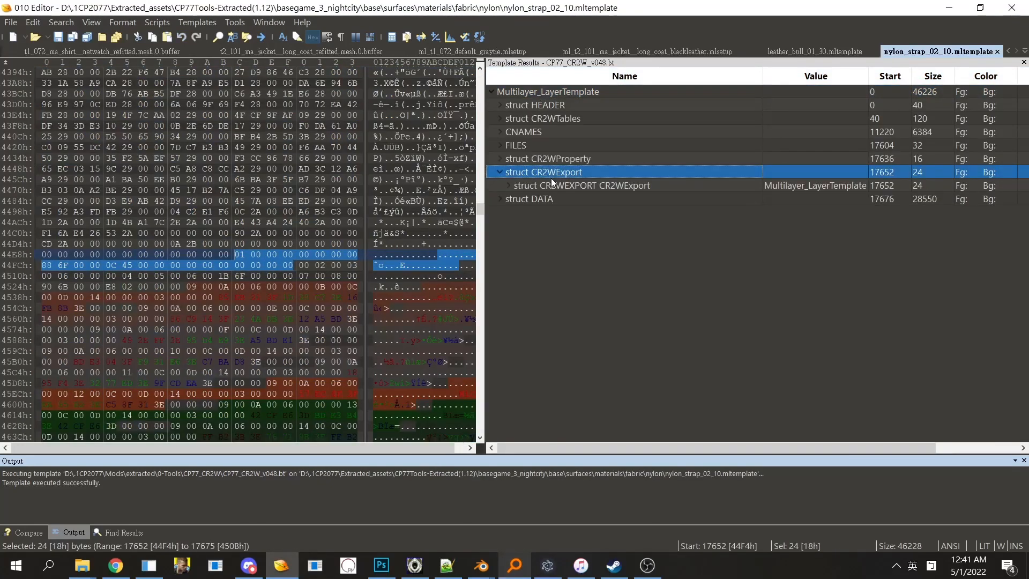
pyautogui.doubleClick(551, 178)
pyautogui.doubleClick(551, 184)
pyautogui.doubleClick(553, 198)
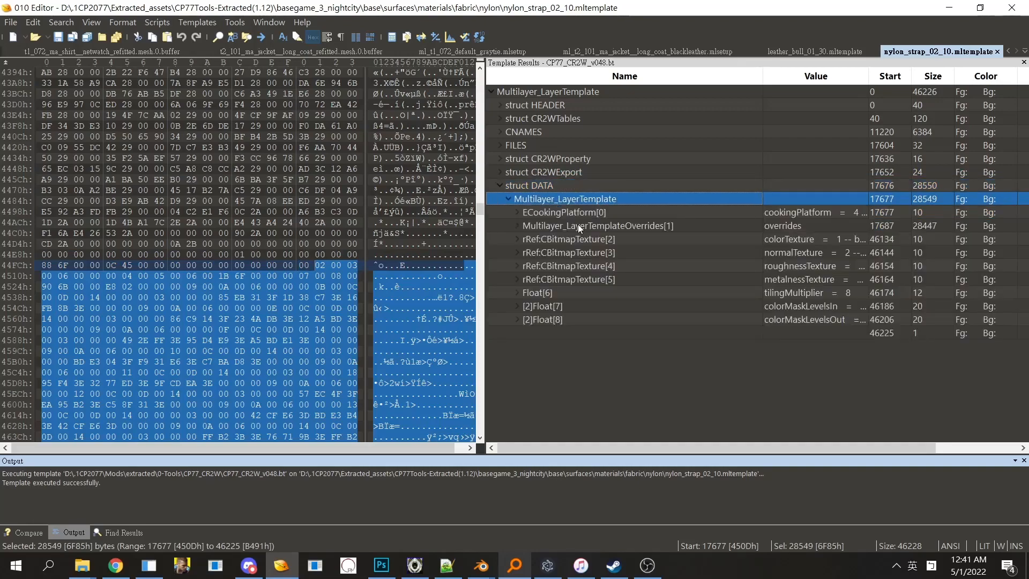
pyautogui.doubleClick(578, 224)
pyautogui.doubleClick(586, 256)
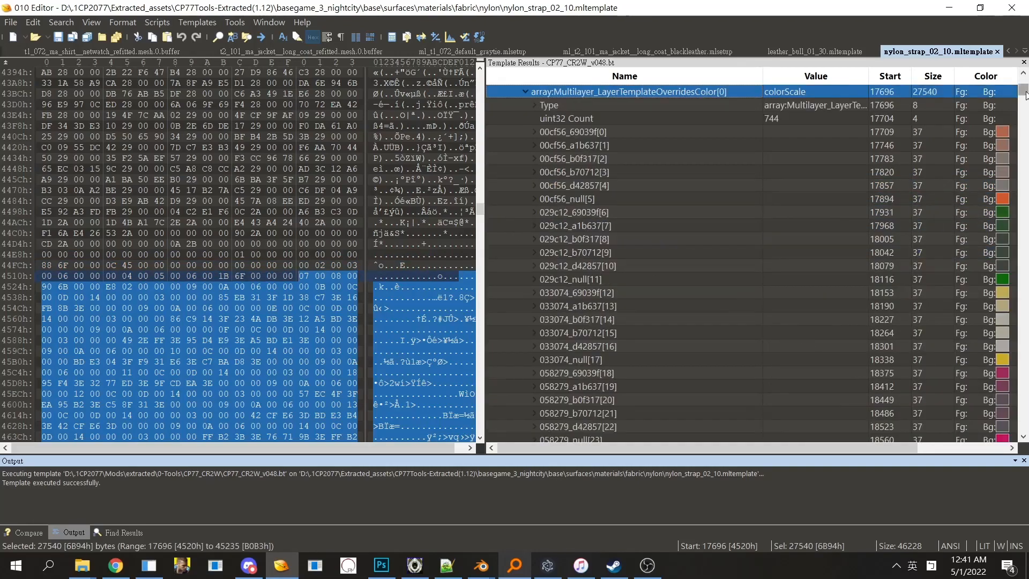
# Step: Find the 3eaf77 colors in nylon_strap_02_10 and compare them with the 3eaf77_69039f entry in leather_bull_01_30
pyautogui.moveTo(1024, 98); pyautogui.dragTo(1024, 187)
pyautogui.click(696, 213)
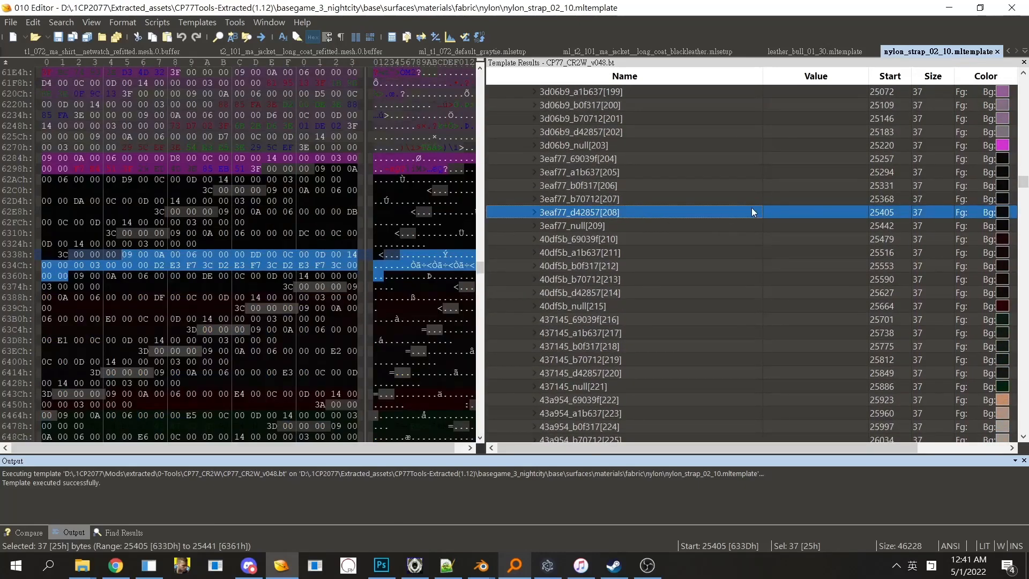
pyautogui.click(824, 54)
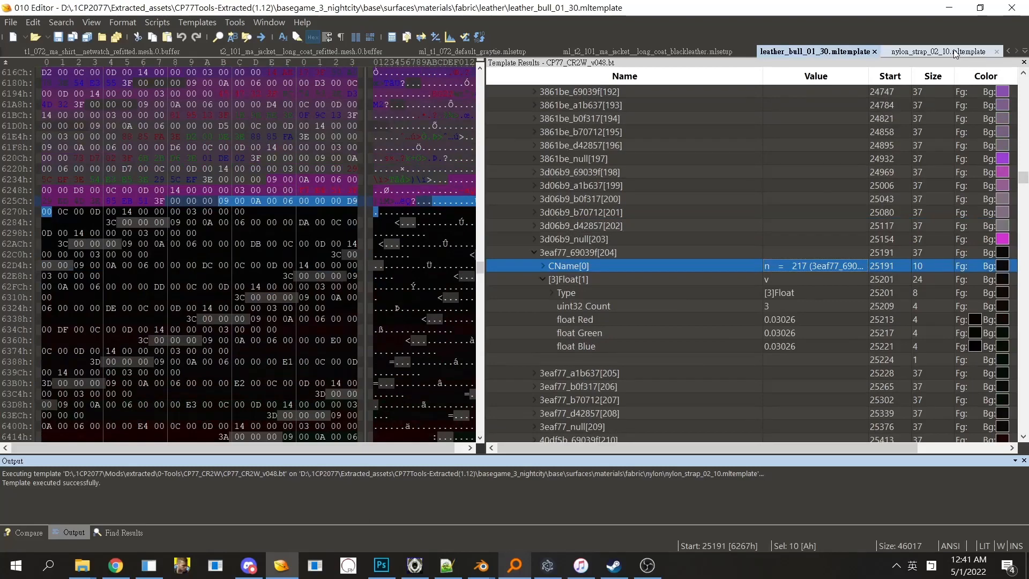
pyautogui.doubleClick(673, 256)
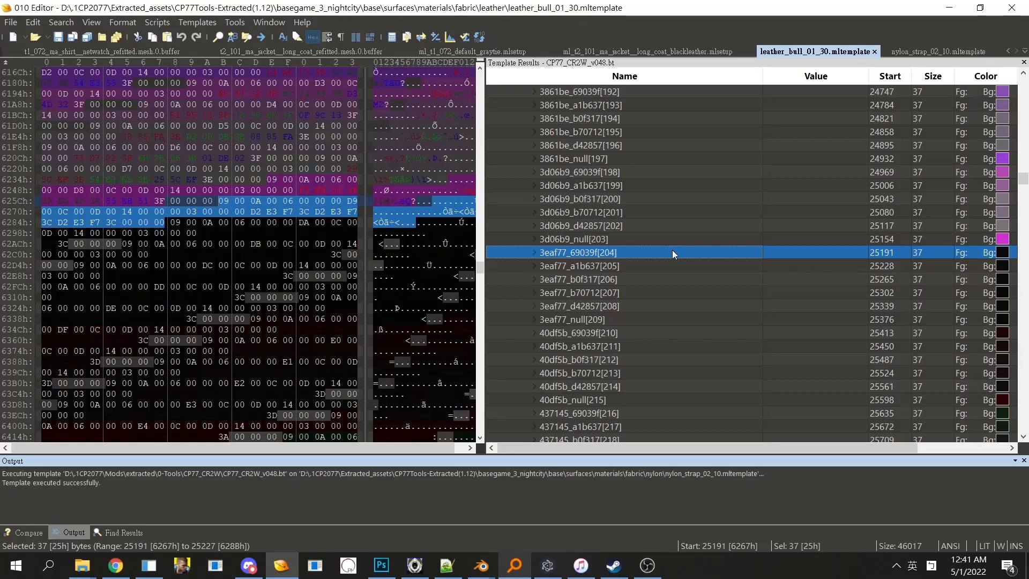
# Step: Set the colorScale of layer d91082_69039f[3] in the jacket mlsetup to name index 47
pyautogui.click(683, 53)
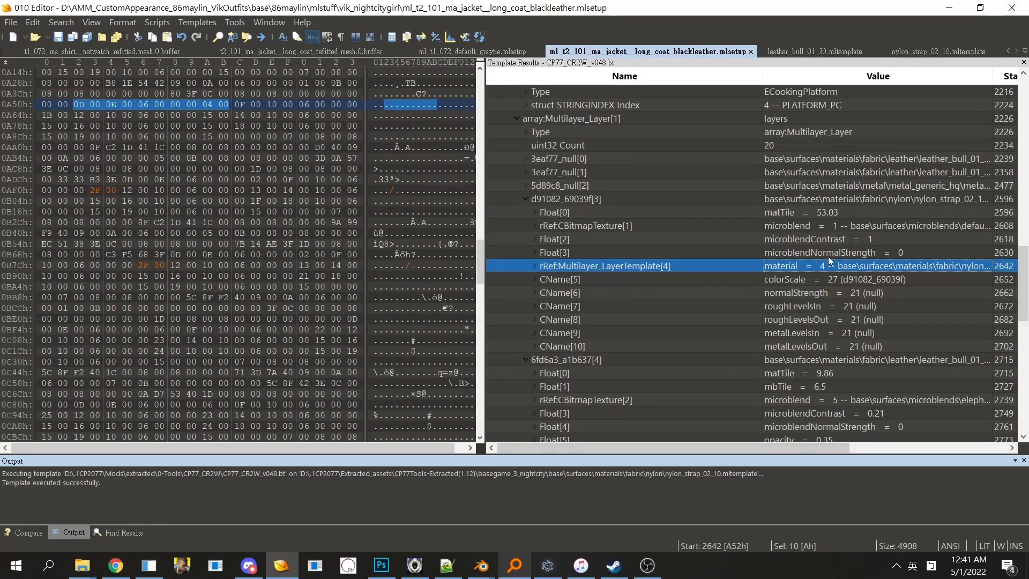
pyautogui.click(832, 279)
pyautogui.click(832, 280)
pyautogui.write('47')
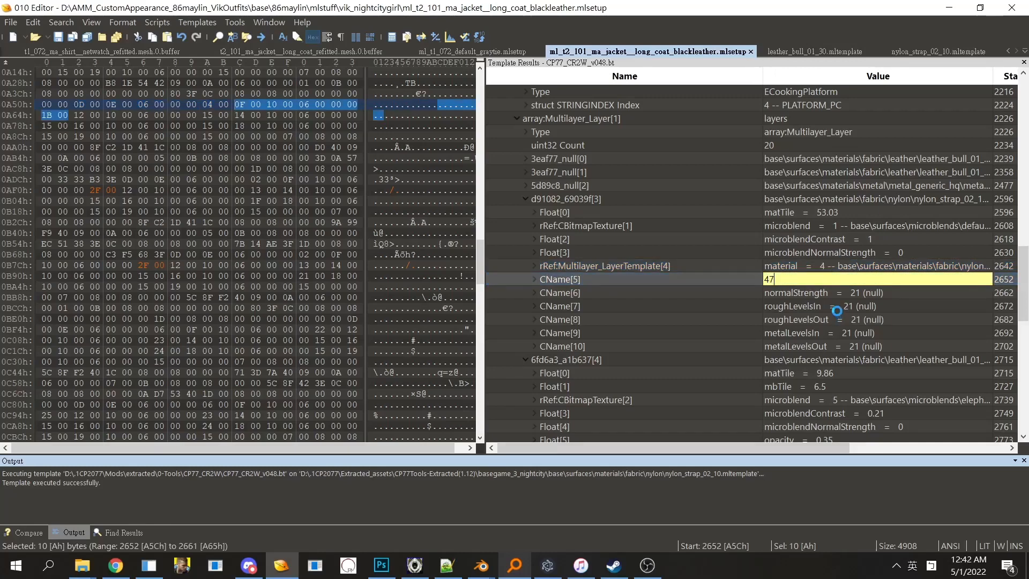
pyautogui.click(836, 311)
# Step: Expand layer 5d89c8_null[2] and check its material template and colorScale
pyautogui.click(693, 185)
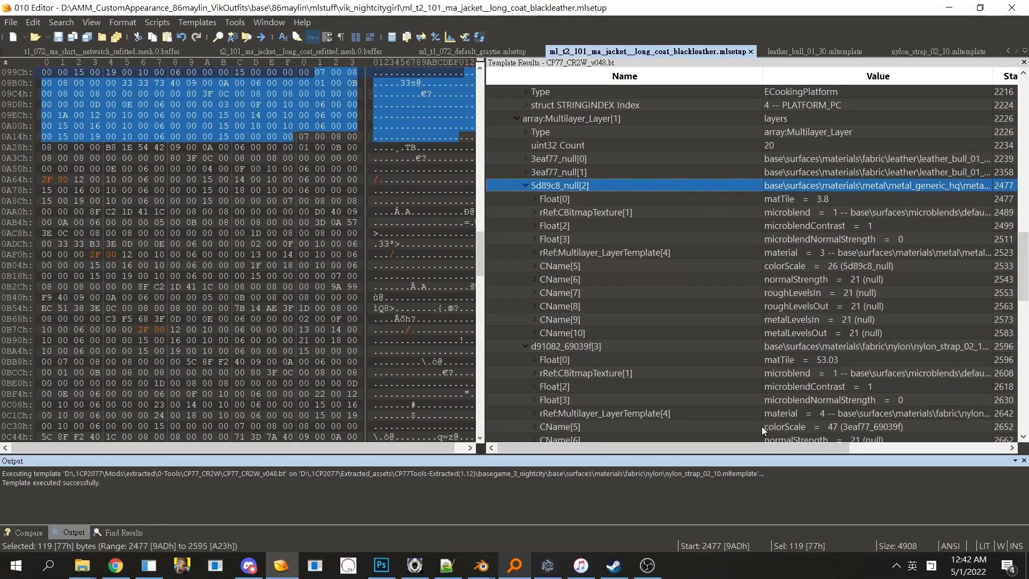
pyautogui.doubleClick(959, 252)
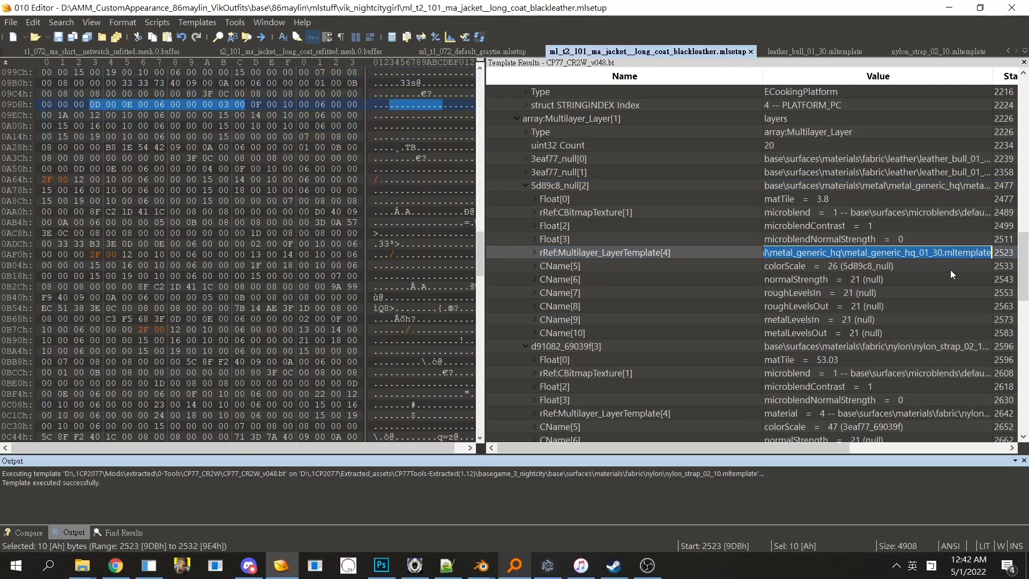
pyautogui.click(940, 269)
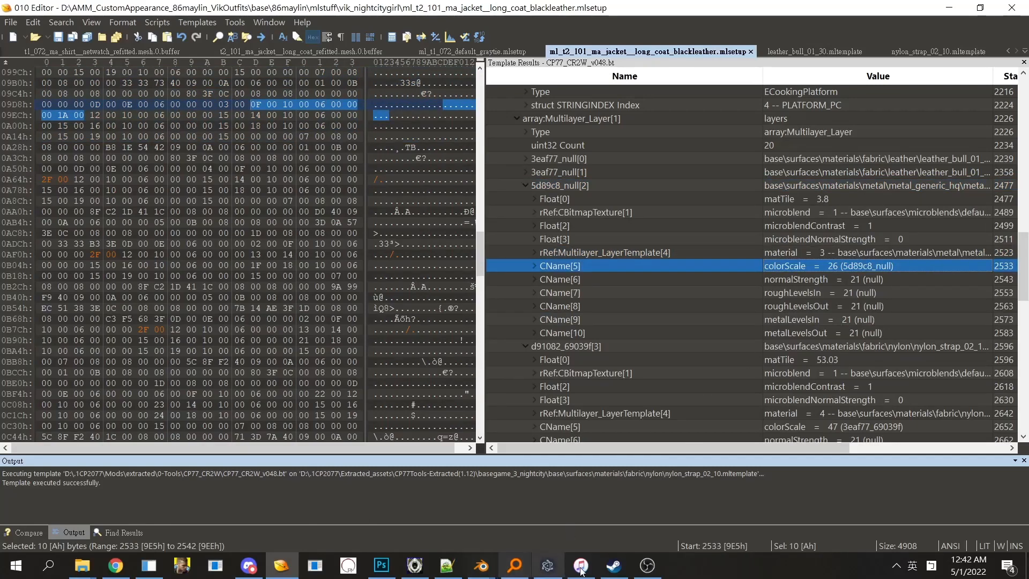
# Step: Switch to MlsetupBuilder to preview the coat area covered by layer 2, and return to the jacket mlsetup in 010 Editor
pyautogui.click(547, 565)
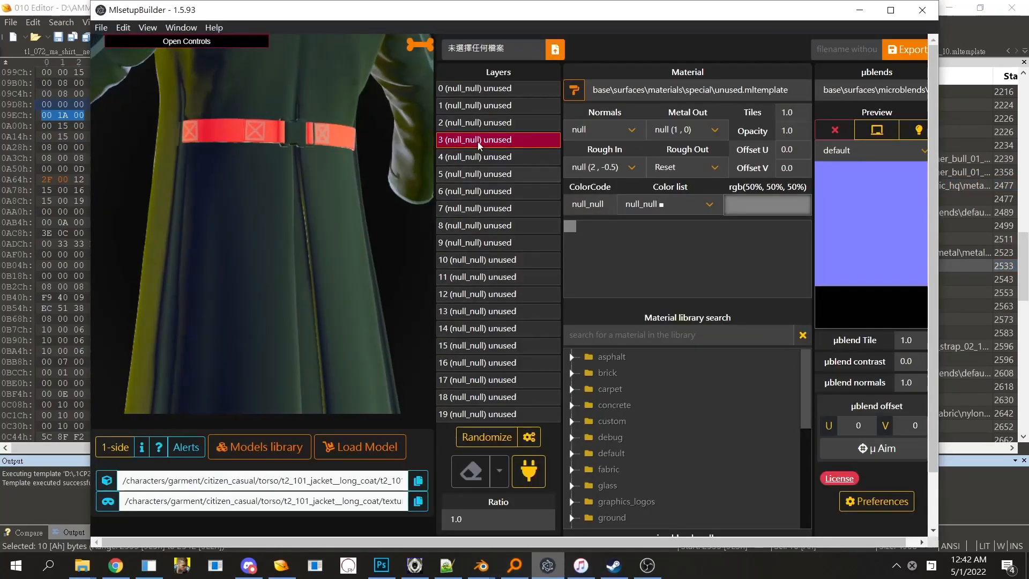
pyautogui.click(484, 123)
pyautogui.click(1005, 224)
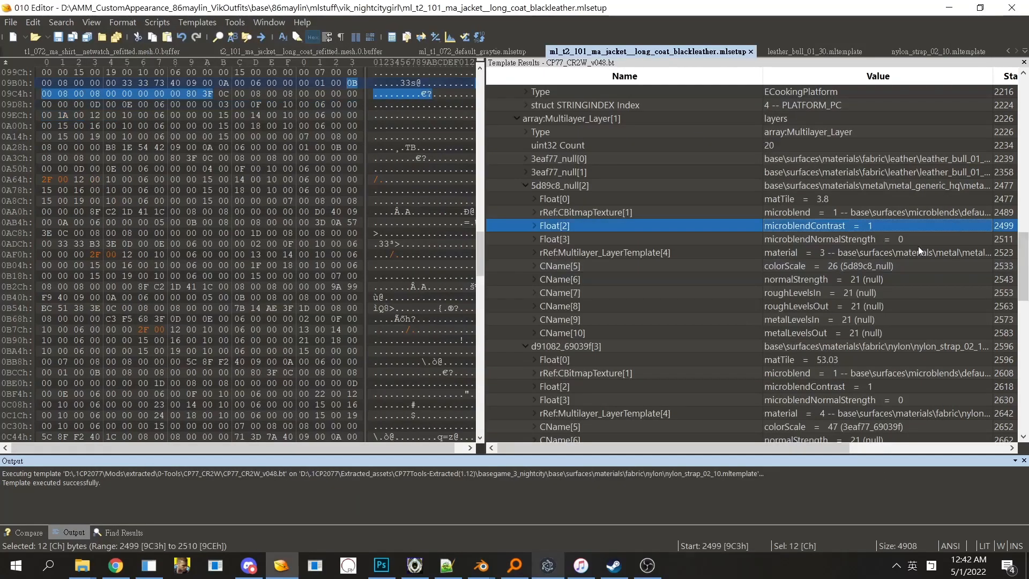
# Step: Collapse the expanded entries for layers 2 to 5 in the jacket mlsetup's layer array
pyautogui.doubleClick(661, 185)
pyautogui.doubleClick(654, 197)
pyautogui.click(637, 177)
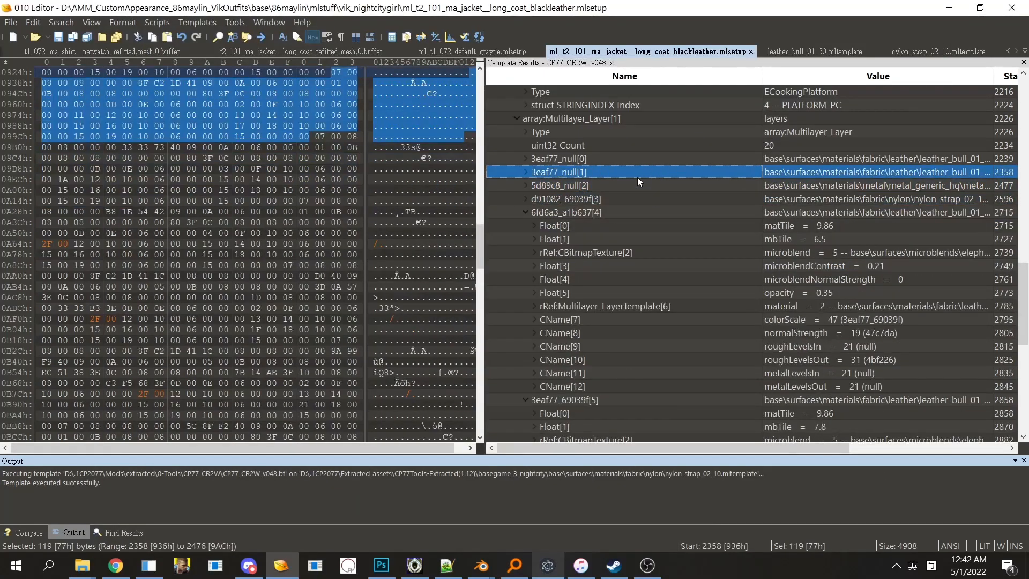
pyautogui.doubleClick(625, 213)
pyautogui.click(629, 235)
pyautogui.doubleClick(623, 227)
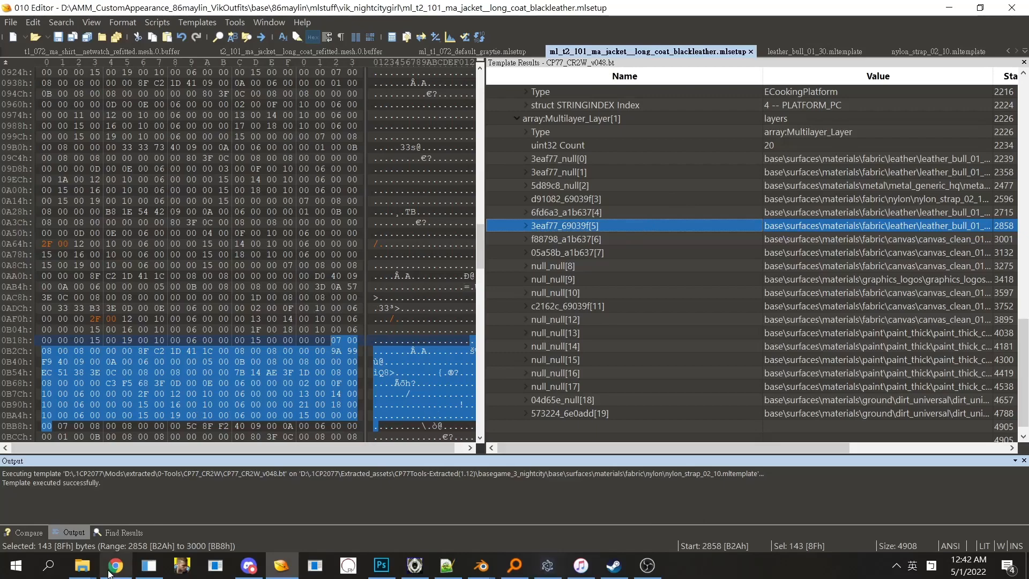
# Step: Check the vik_nightcitygirl folder for the mlsetup files, and return to the jacket mlsetup
pyautogui.click(81, 565)
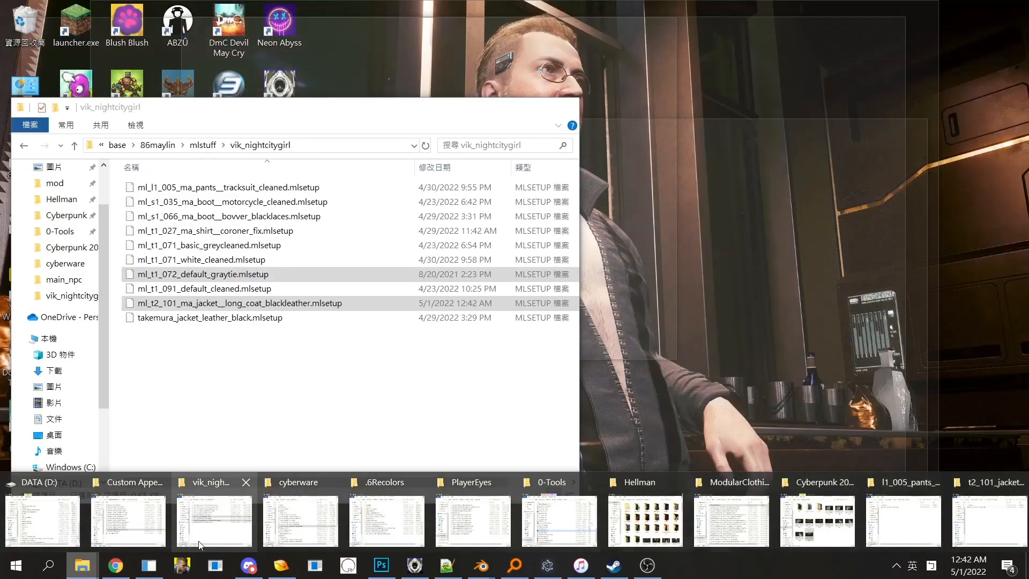
pyautogui.click(198, 545)
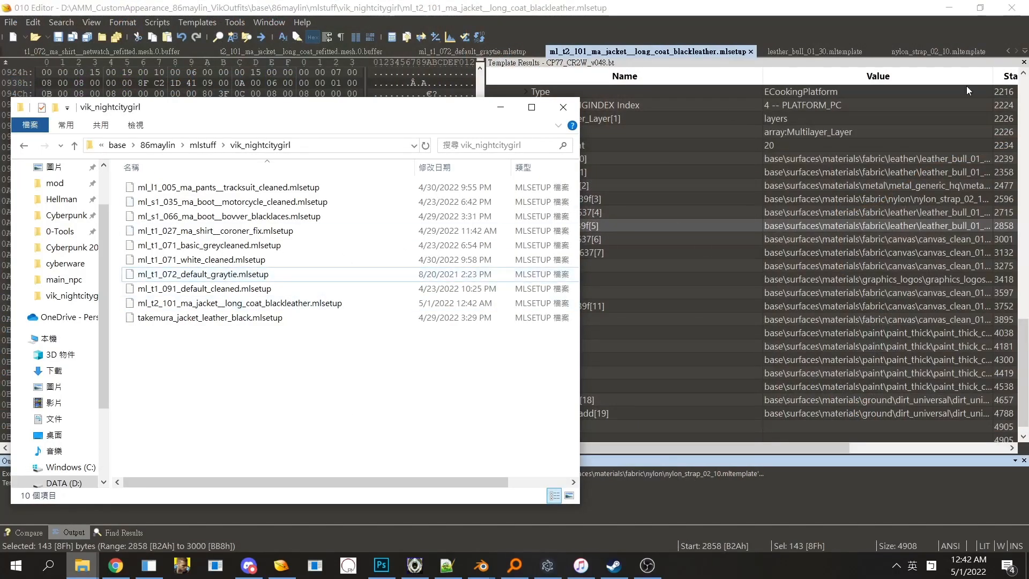
pyautogui.click(860, 145)
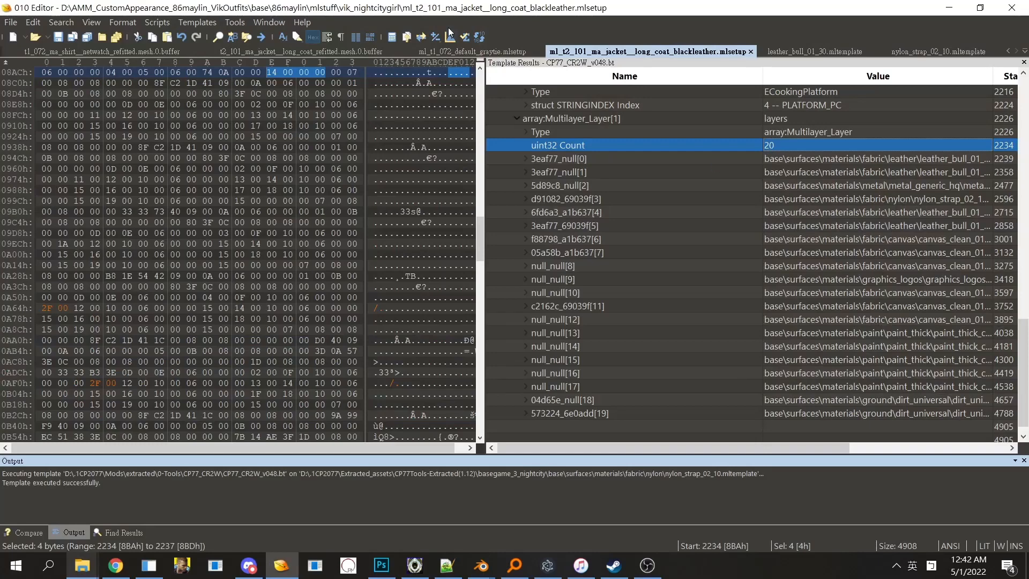
# Step: Expand the layers array of ml_t1_072_default_graytie.mlsetup and inspect the parameters of layer 04d65e_null[19]
pyautogui.click(498, 52)
pyautogui.doubleClick(526, 92)
pyautogui.click(573, 185)
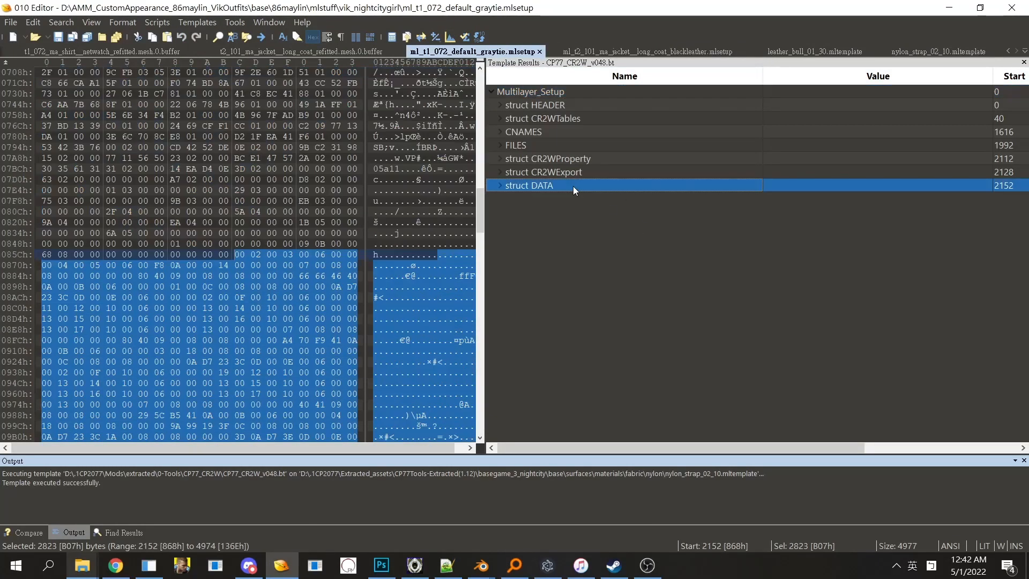
pyautogui.doubleClick(574, 186)
pyautogui.doubleClick(580, 200)
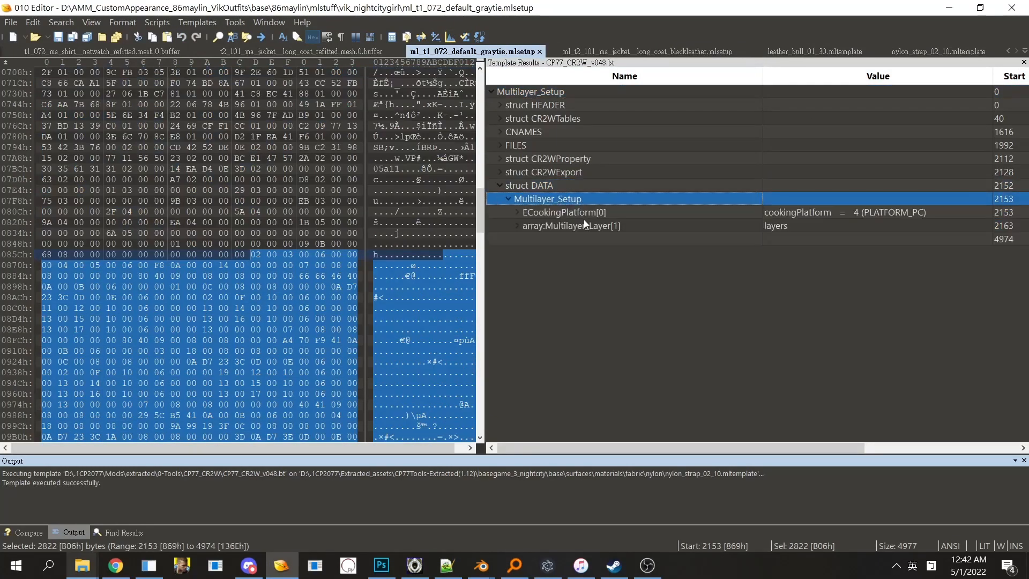
pyautogui.click(585, 220)
pyautogui.doubleClick(588, 225)
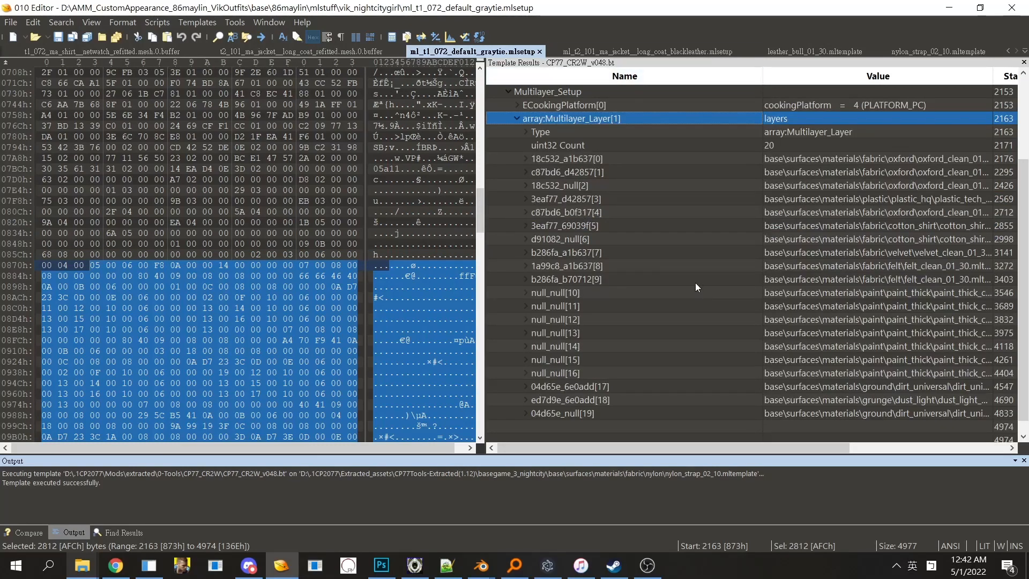
pyautogui.doubleClick(630, 411)
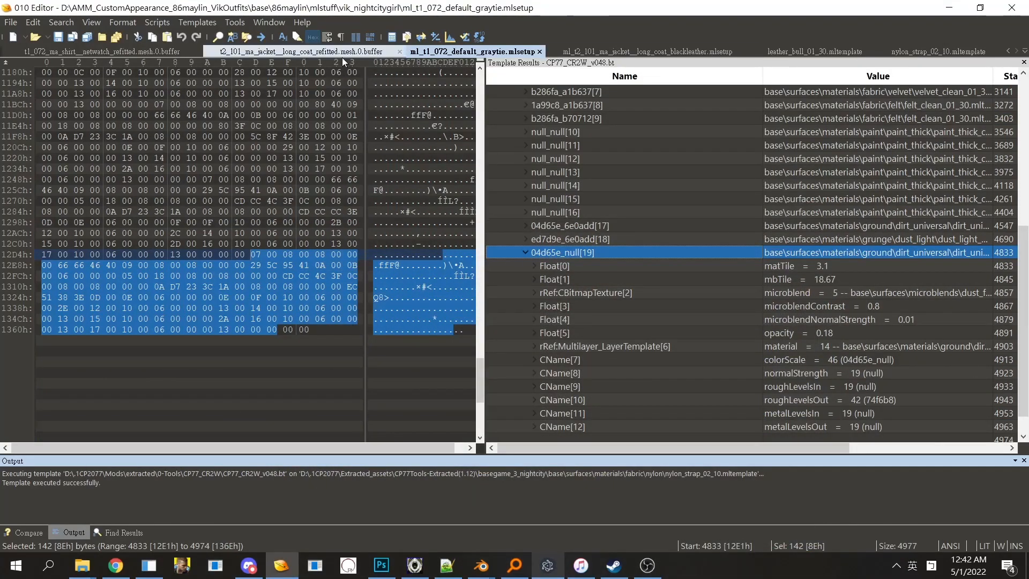
# Step: Look up the mask set import in the shirt mesh buffer and search Everything for ml_t1_072_ma_shirt__netwatch_masksset
pyautogui.click(121, 54)
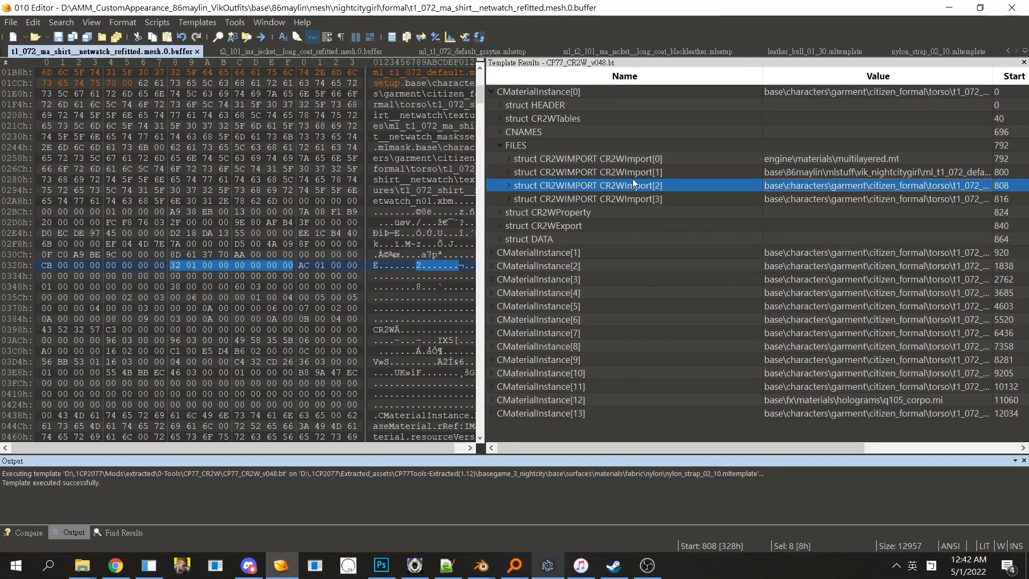
pyautogui.click(913, 199)
pyautogui.click(515, 566)
pyautogui.write('ml_t1_072_ma_shirt__netwatch_masksset')
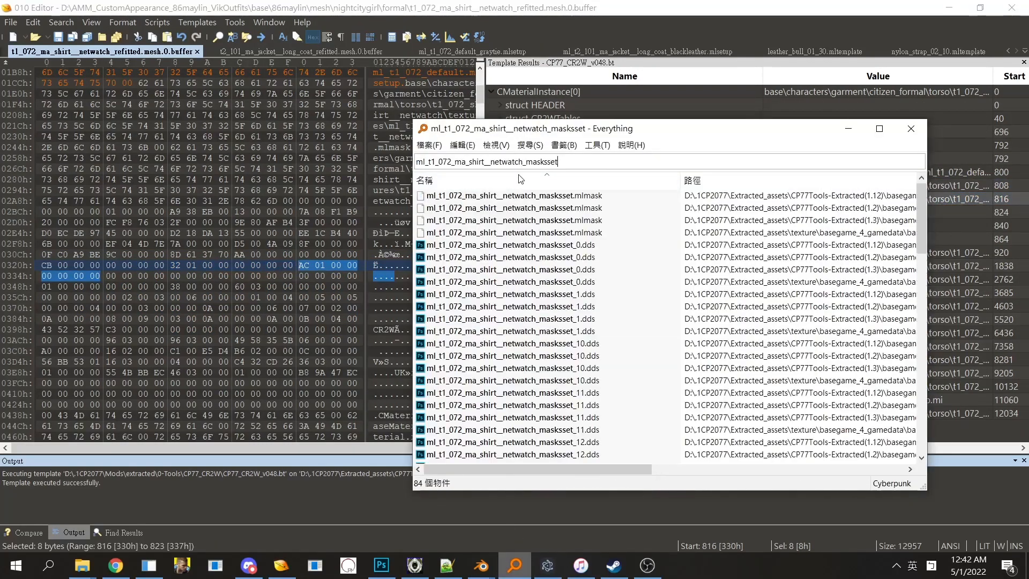
# Step: Copy the extracted (1.3) ml_t1_072_ma_shirt__netwatch_masksset_0.dds by full path, replacing everything before \base in the destination with D:\mlsetup
pyautogui.click(539, 269)
pyautogui.click(462, 146)
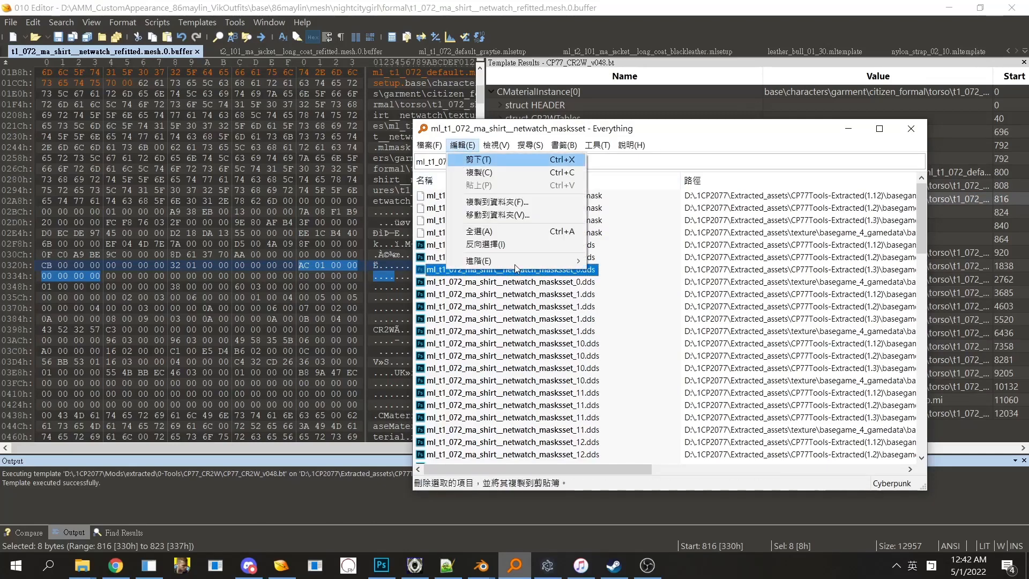
pyautogui.moveTo(521, 261)
pyautogui.click(647, 262)
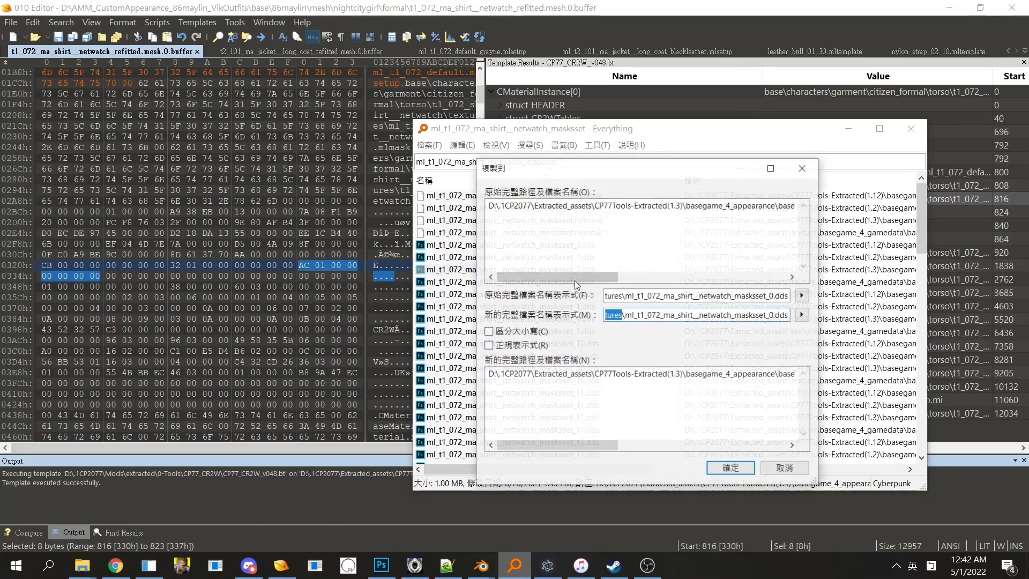
pyautogui.click(642, 299)
pyautogui.hotkey('ctrl', 'a')
pyautogui.click(689, 314)
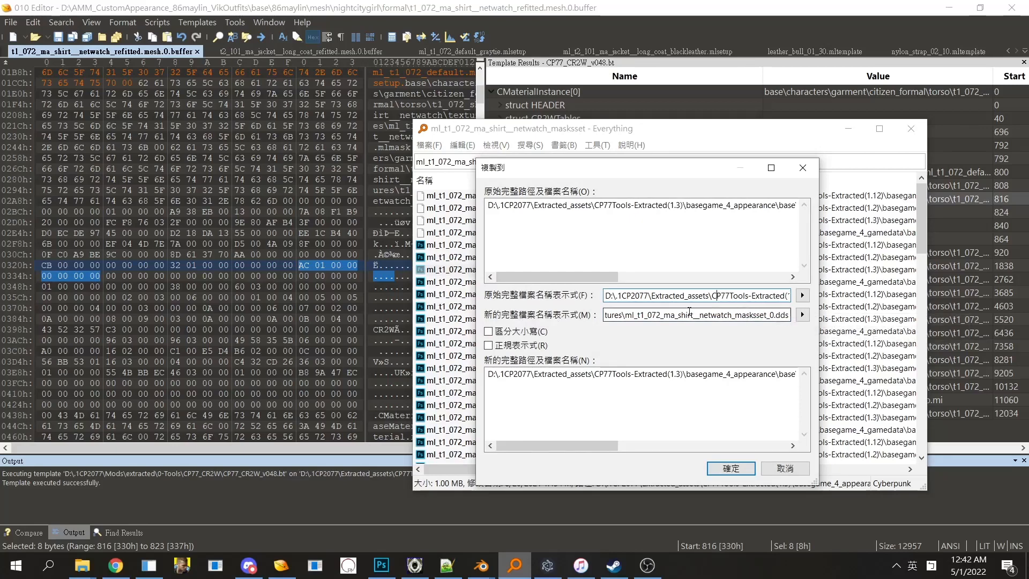
pyautogui.hotkey('ctrl', 'a')
pyautogui.moveTo(748, 315); pyautogui.dragTo(606, 316)
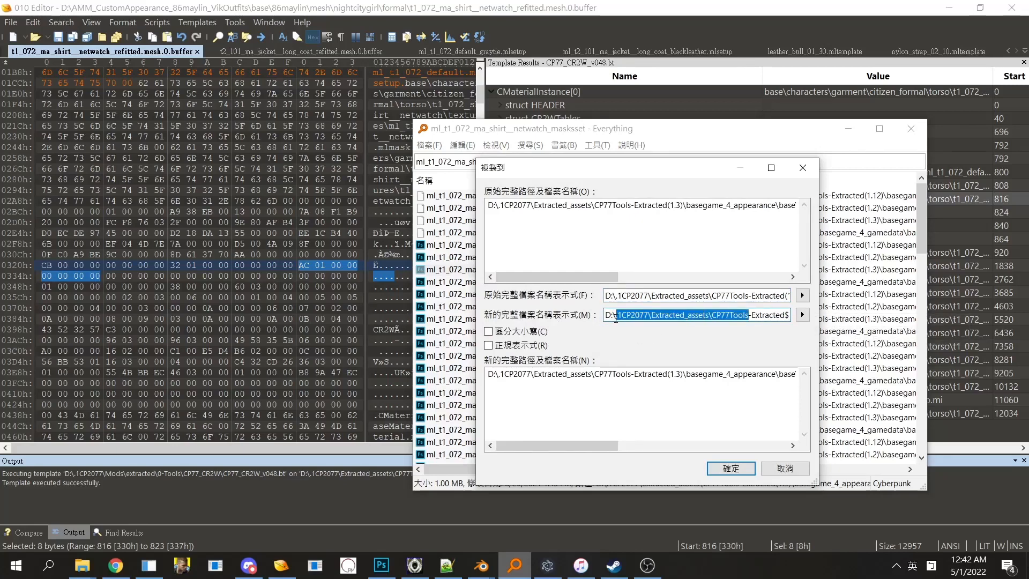
pyautogui.press('Delete')
pyautogui.moveTo(770, 316); pyautogui.dragTo(628, 318)
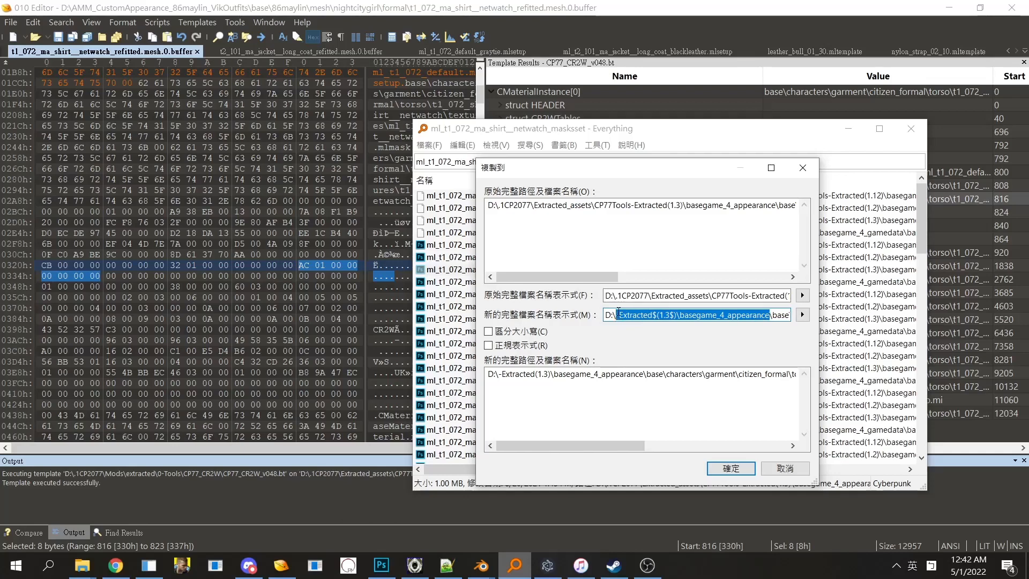
pyautogui.write('mlsetup\\base\\characters\\garment\\citizen_formal')
pyautogui.hotkey('ctrl', 'a')
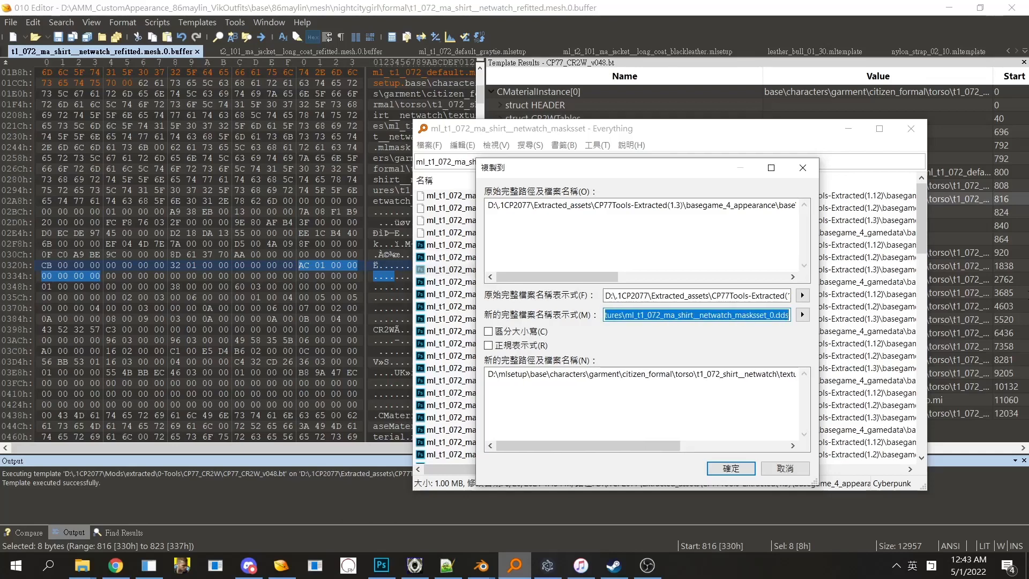
pyautogui.moveTo(834, 316); pyautogui.dragTo(633, 317)
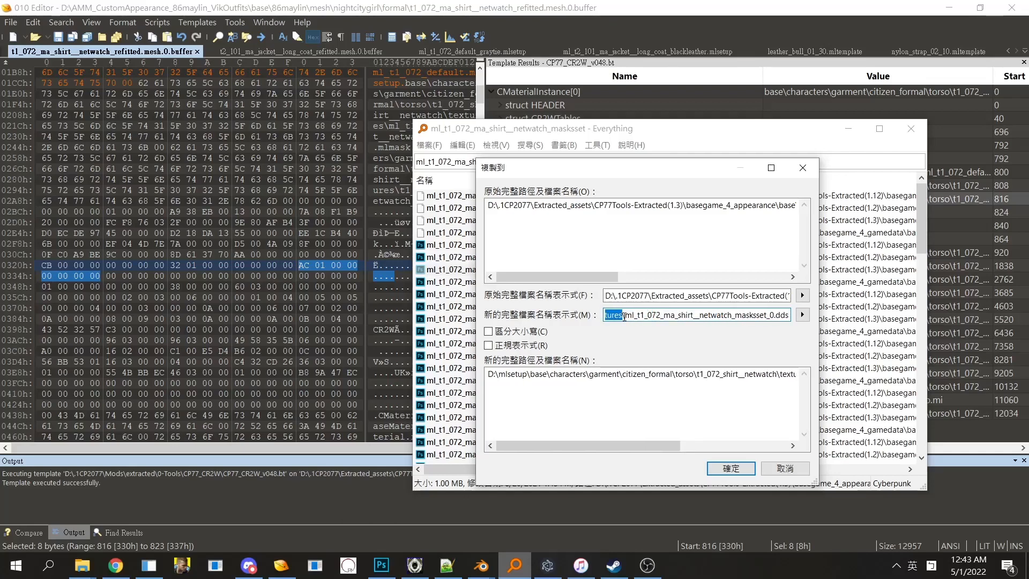
pyautogui.click(730, 468)
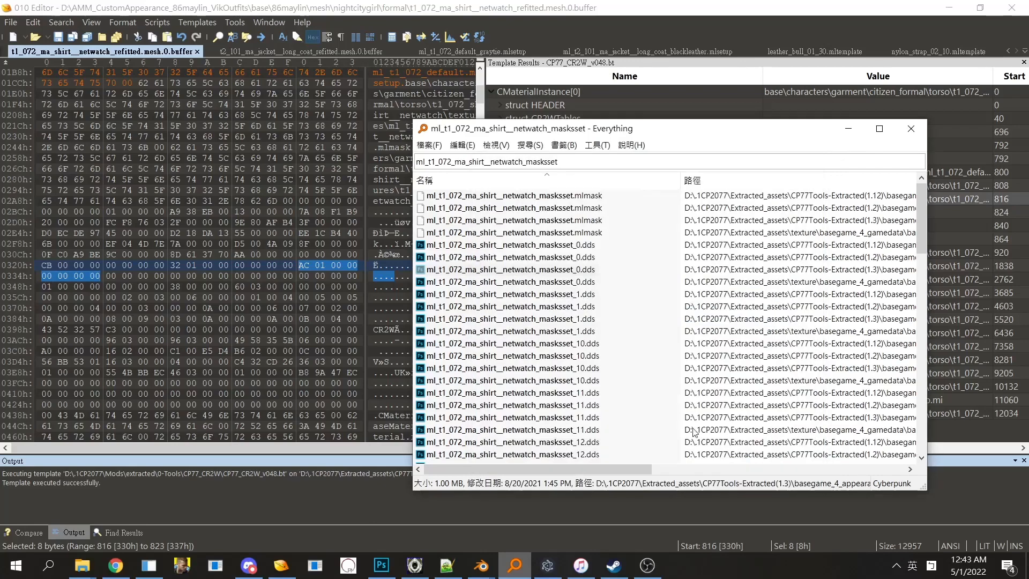
# Step: Copy ml_t1_072_ma_shirt__netwatch_masksset_1.dds through _19.dds from the extracted textures folder into the matching D:\mlsetup textures folder
pyautogui.rightClick(527, 280)
pyautogui.click(586, 288)
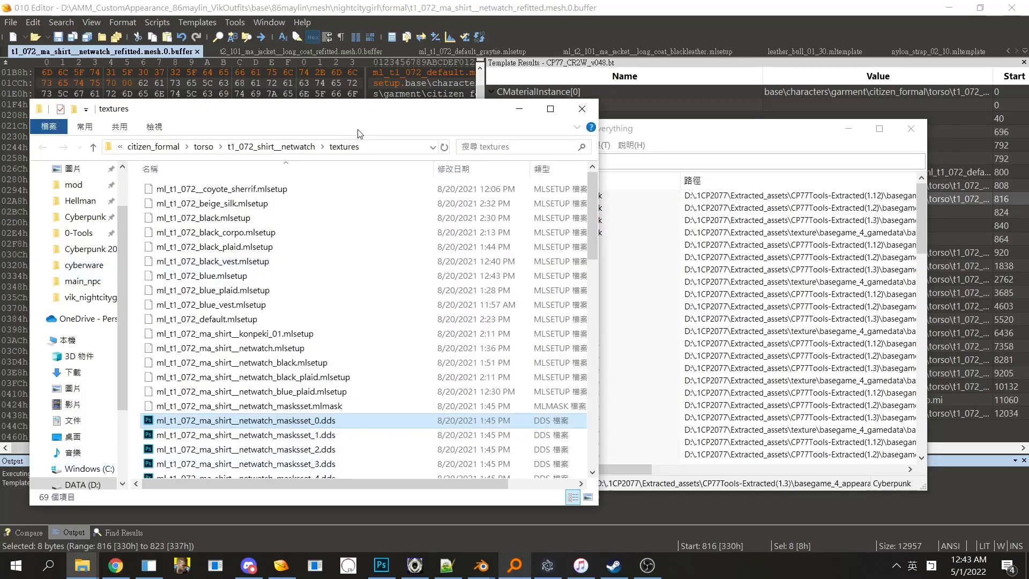
pyautogui.click(378, 151)
pyautogui.hotkey('ctrl', 'v')
pyautogui.press('Return')
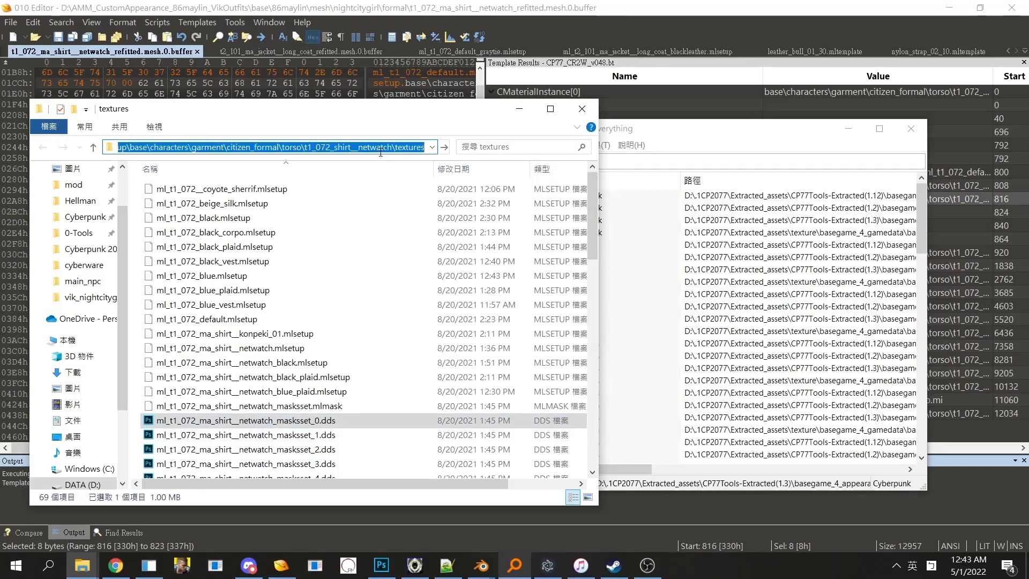
pyautogui.hotkey('alt', 'Left')
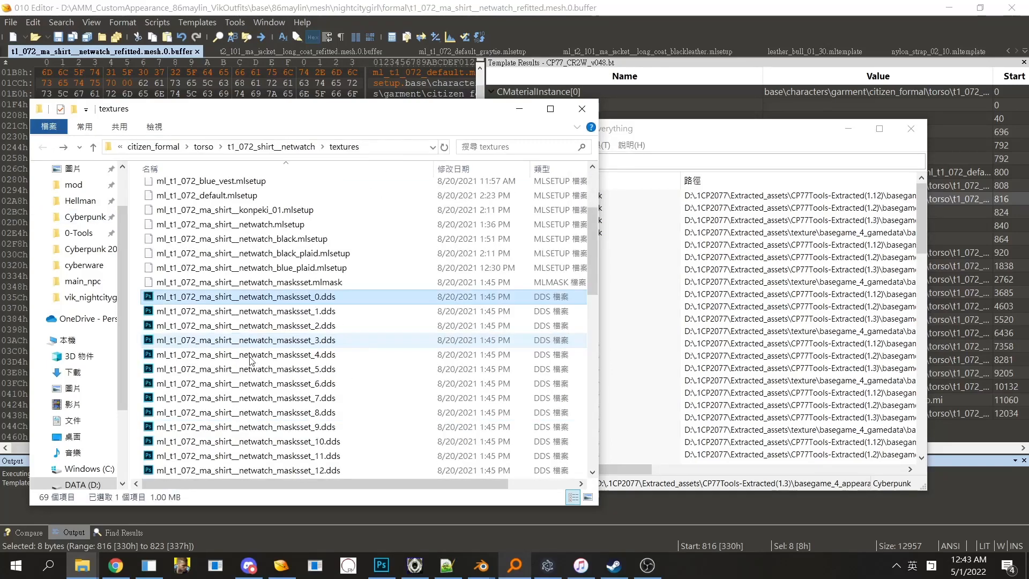
pyautogui.click(284, 313)
pyautogui.scroll(-6, 284, 312)
pyautogui.keyDown('shift'); pyautogui.click(335, 313); pyautogui.keyUp('shift')
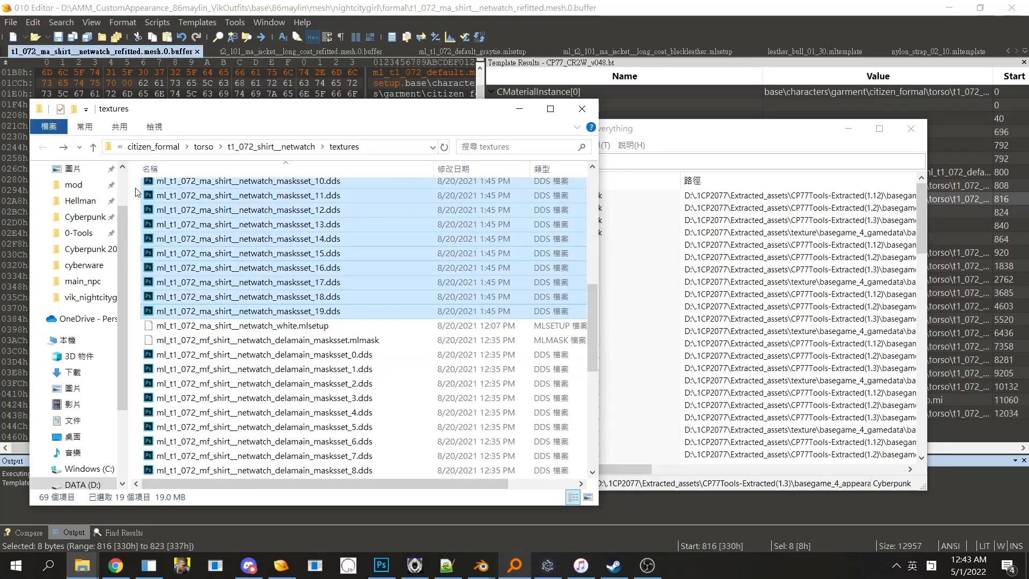
pyautogui.click(65, 147)
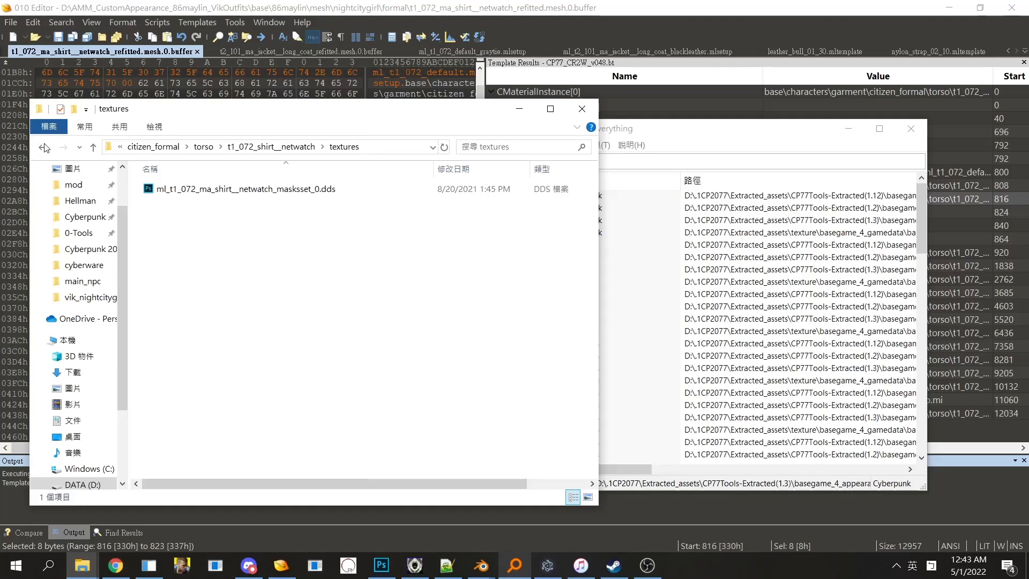
pyautogui.hotkey('ctrl', 'v')
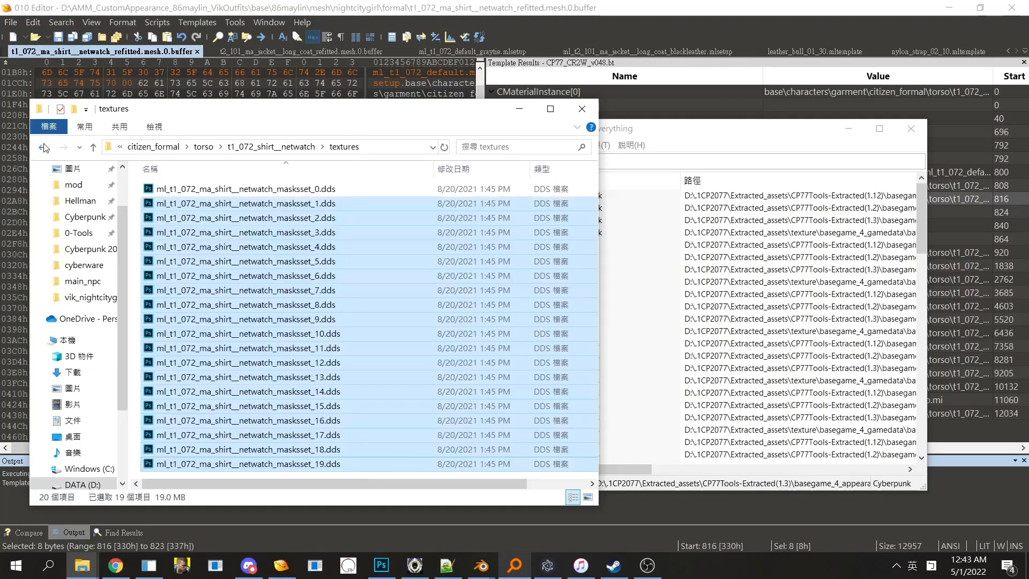
# Step: Open the t1_072_shirt__netwatch folder in the extracted assets, followed by its counterpart under D:\mlsetup
pyautogui.click(412, 152)
pyautogui.click(397, 246)
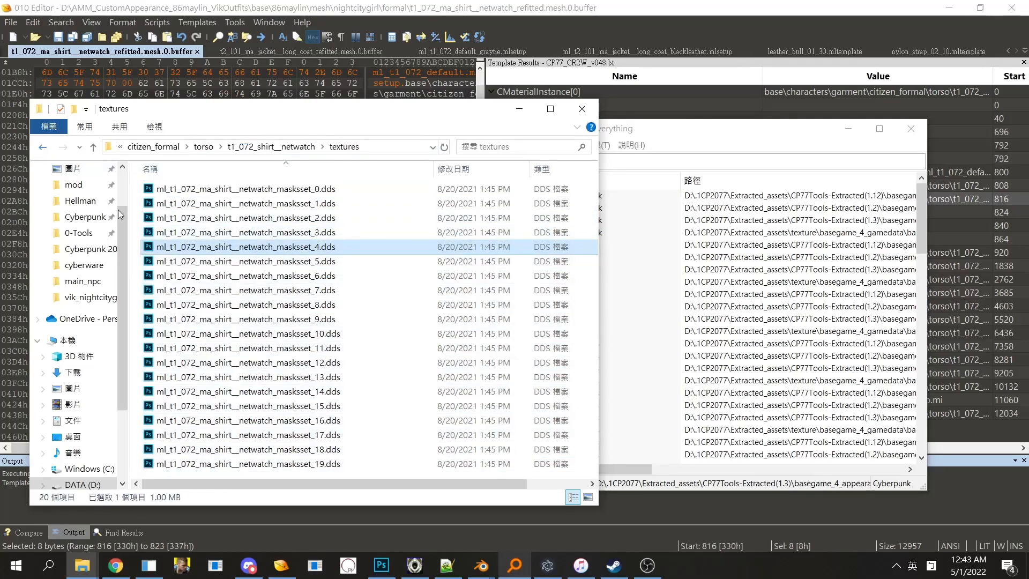
pyautogui.click(42, 147)
pyautogui.click(271, 147)
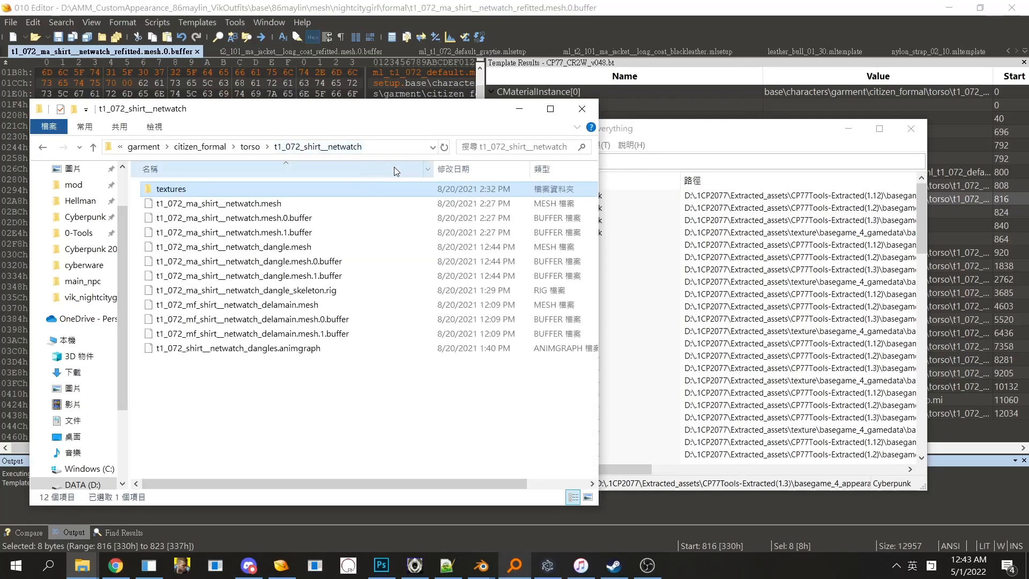
pyautogui.click(399, 150)
pyautogui.press('End')
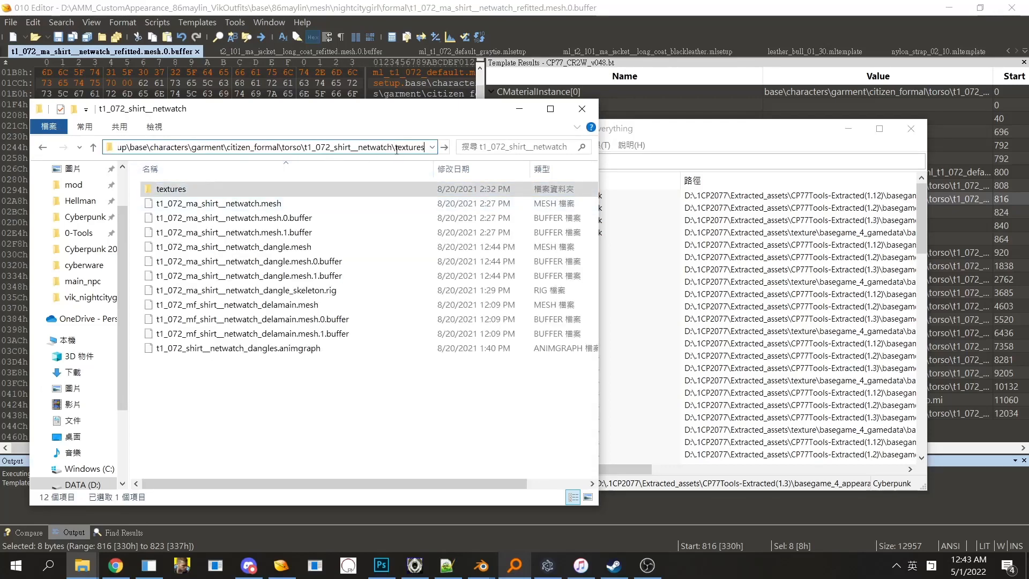
pyautogui.moveTo(395, 147); pyautogui.dragTo(512, 161)
pyautogui.press('BackSpace')
pyautogui.press('Return')
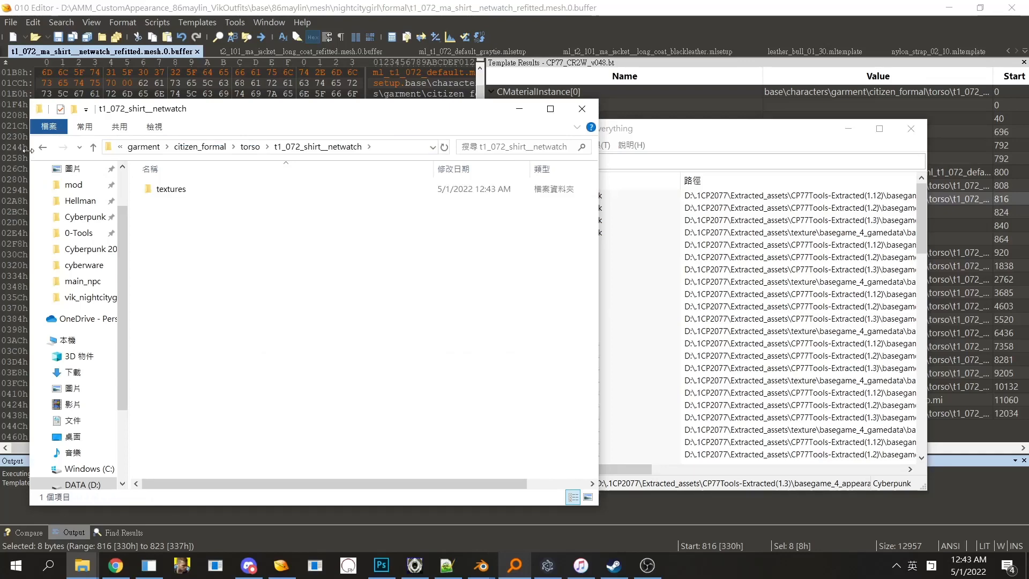
# Step: Copy t1_072_ma_shirt__netwatch.mesh from the extracted assets into the D:\mlsetup t1_072_shirt__netwatch folder
pyautogui.click(43, 148)
pyautogui.click(282, 204)
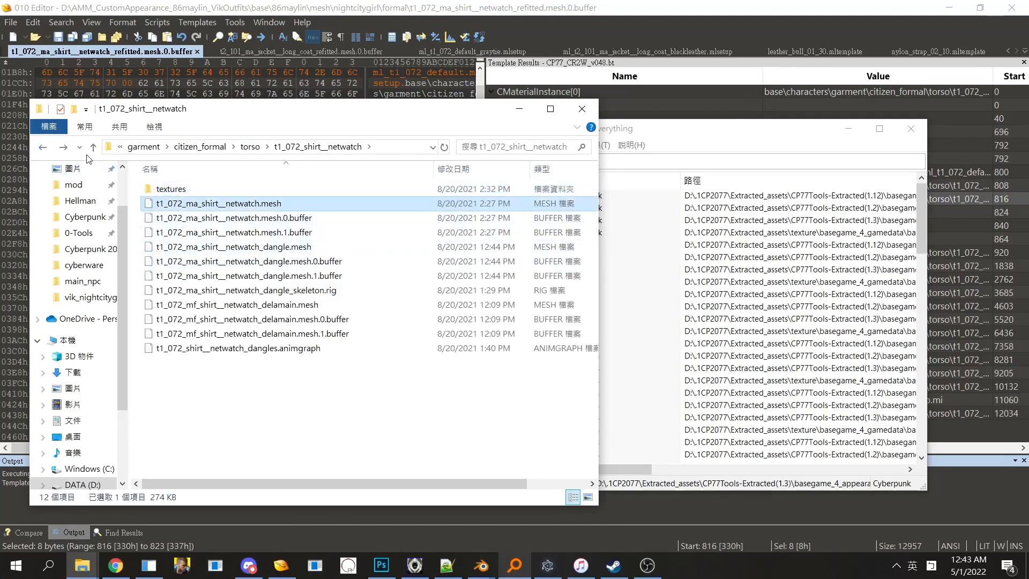
pyautogui.click(65, 148)
pyautogui.hotkey('ctrl', 'v')
# Step: Build the full path to t1_072_ma_shirt__netwatch.mesh from the D:\mlsetup folder path and file name, and put it on the clipboard
pyautogui.click(276, 204)
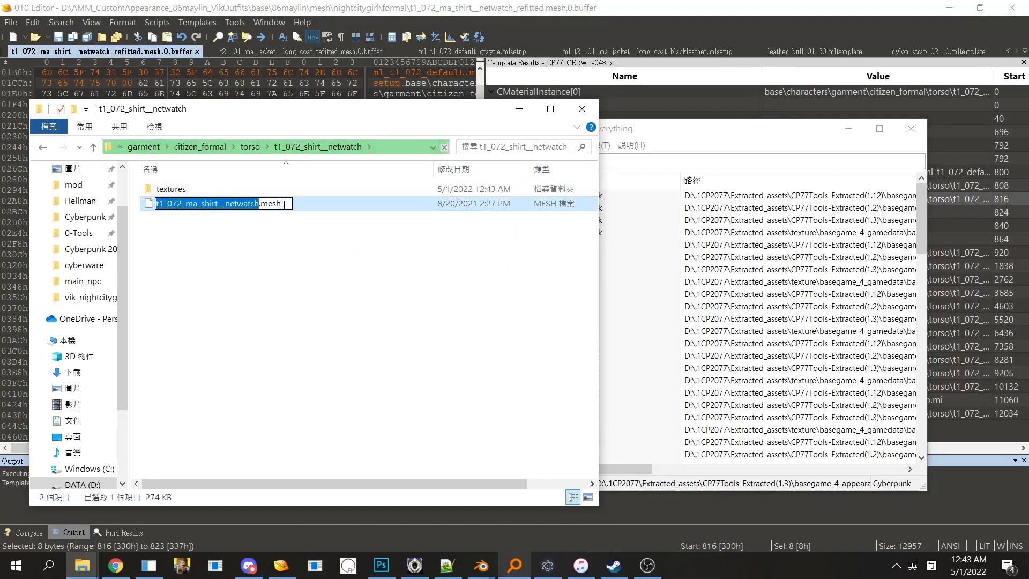
pyautogui.click(392, 150)
pyautogui.press('End')
pyautogui.write('\\')
pyautogui.write('t1_072_ma_shirt__netwatch.mesh')
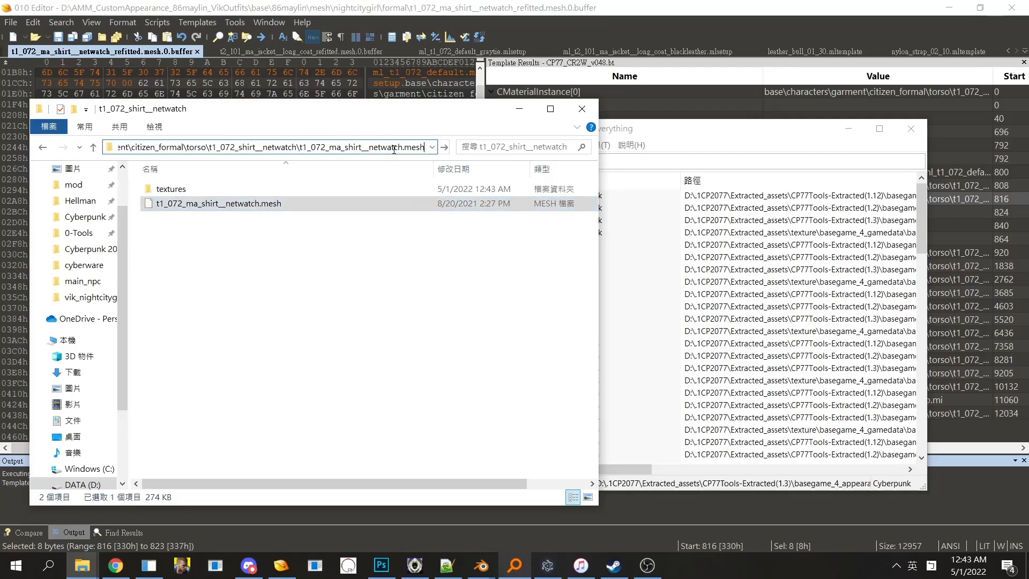
pyautogui.moveTo(424, 148); pyautogui.dragTo(105, 154)
pyautogui.hotkey('ctrl', 'x')
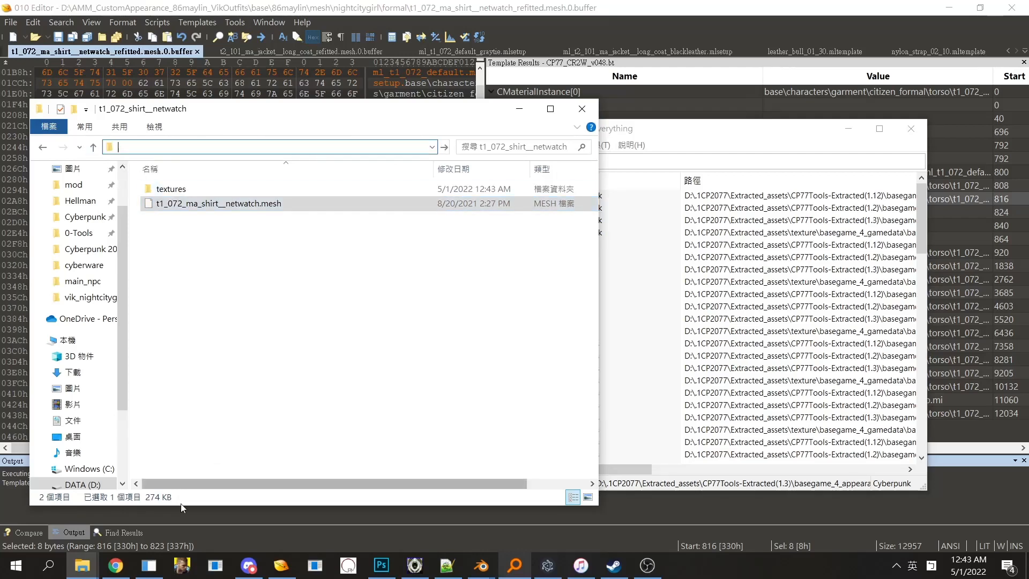
# Step: Switch to the CP77Tools console and export the copied t1_072_ma_shirt__netwatch.mesh with export -p and the pasted path
pyautogui.click(151, 569)
pyautogui.write('e')
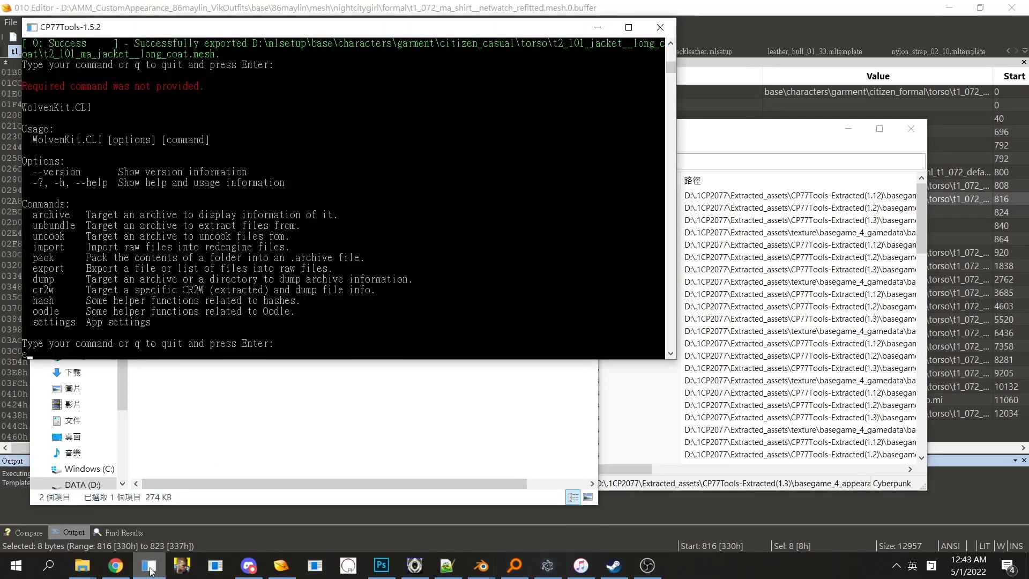
pyautogui.write('xport -p')
pyautogui.hotkey('ctrl', 'v')
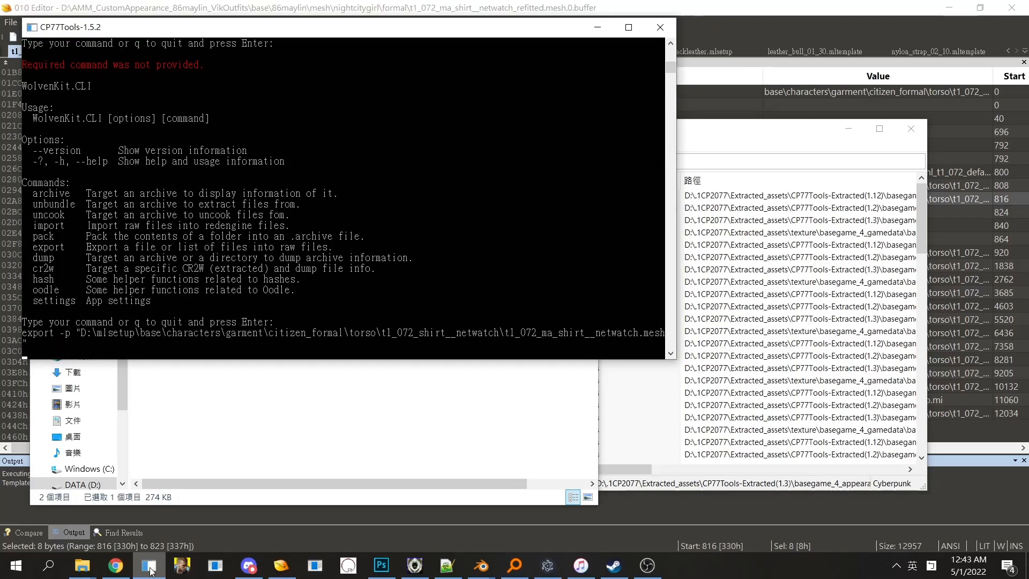
pyautogui.click(306, 437)
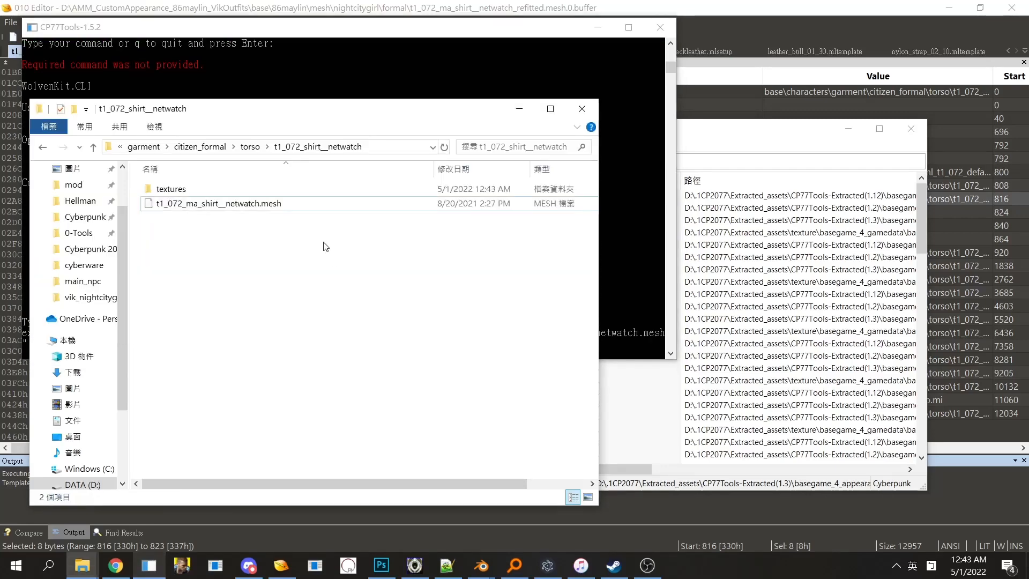
# Step: Delete t1_072_ma_shirt__netwatch.mesh from the D:\mlsetup shirt folder, keeping only the exported GLB and the textures folder
pyautogui.click(248, 207)
pyautogui.press('Delete')
pyautogui.click(645, 328)
pyautogui.click(239, 223)
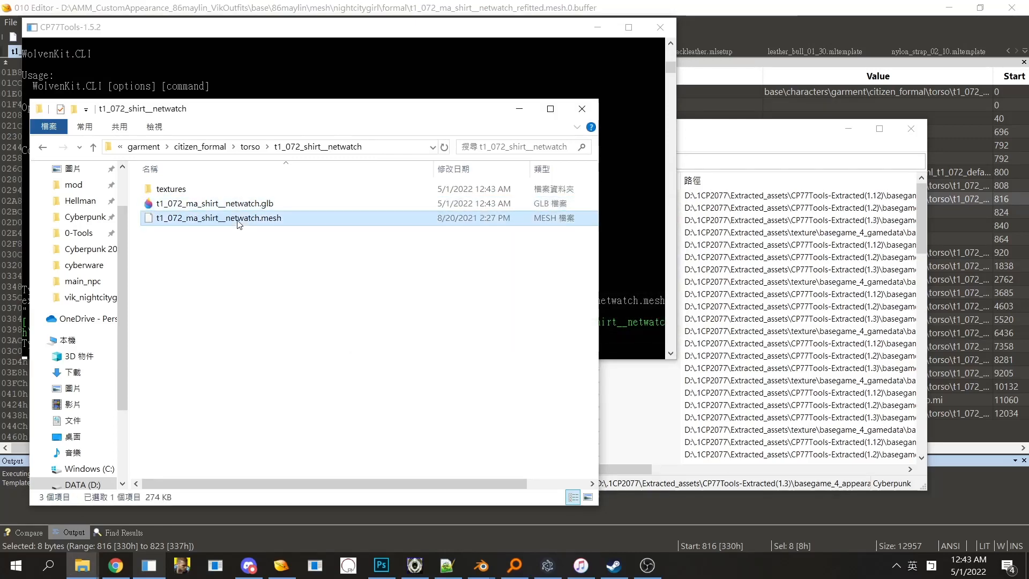
pyautogui.press('Delete')
pyautogui.press('Return')
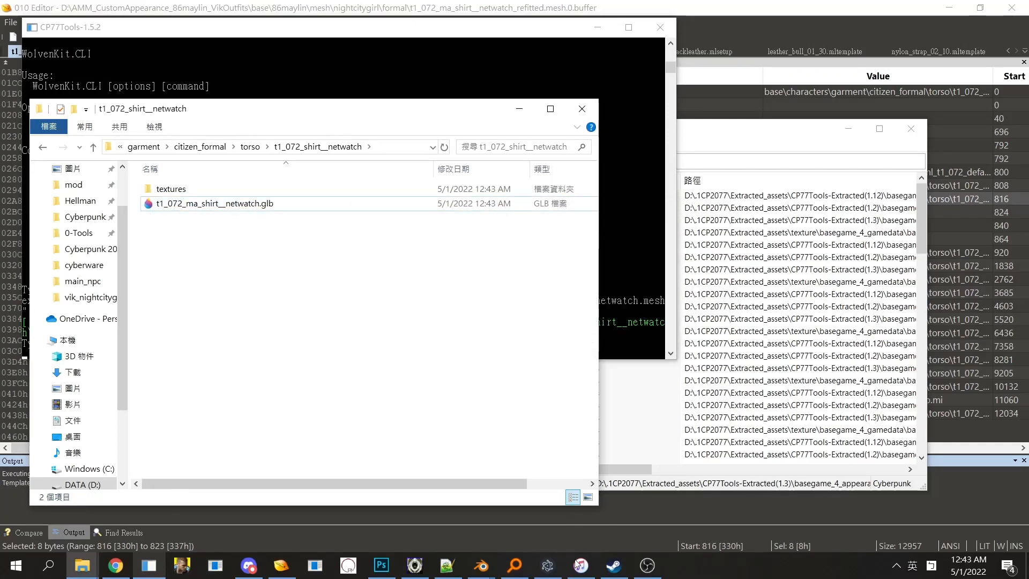
# Step: Switch to MlsetupBuilder, search its model library for shirt__netwatch, and load the t1_072_ma_shirt__netwatch model
pyautogui.click(547, 566)
pyautogui.click(261, 448)
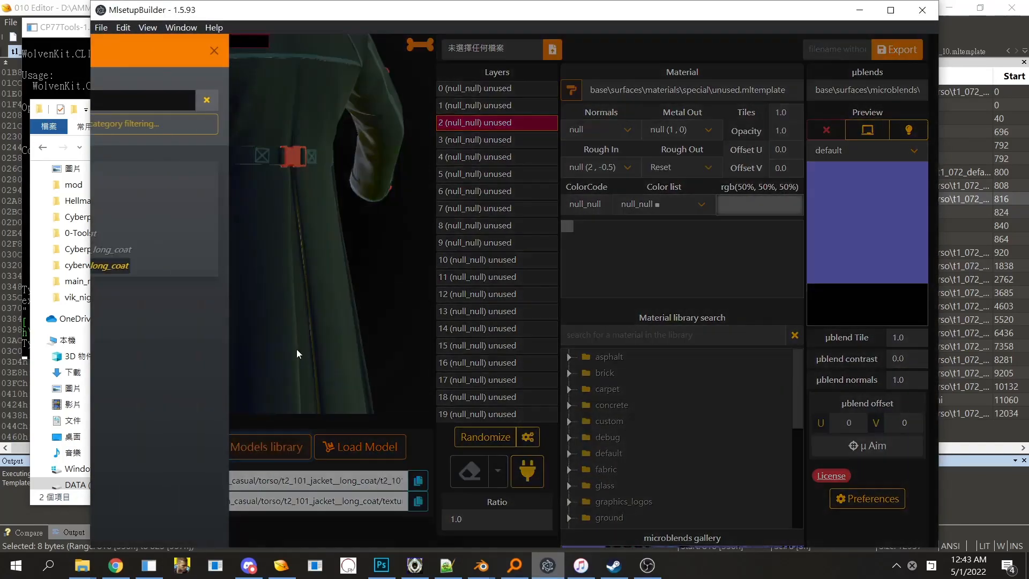
pyautogui.hotkey('ctrl', 'a')
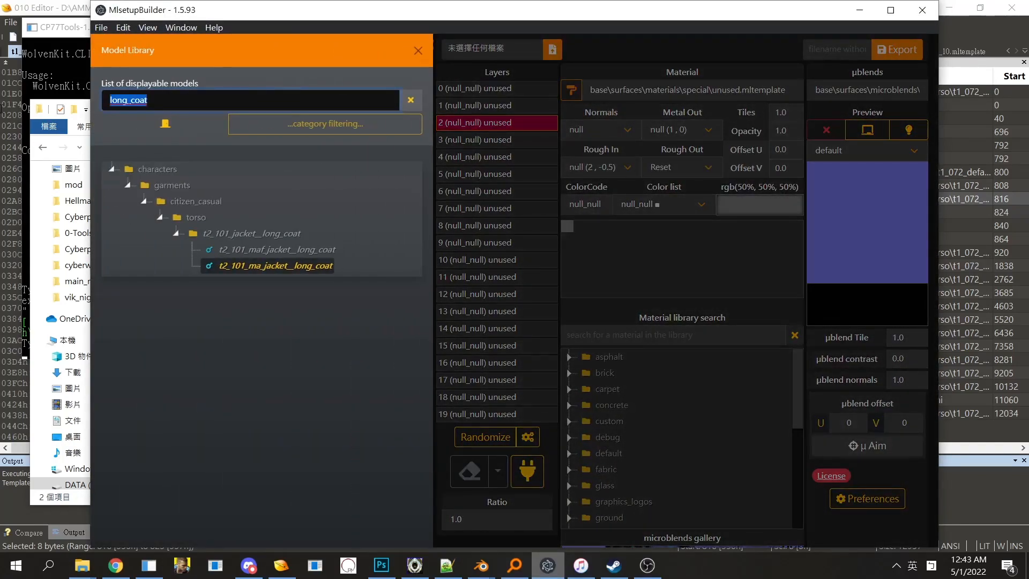
pyautogui.write('netwatch')
pyautogui.click(49, 502)
pyautogui.click(293, 57)
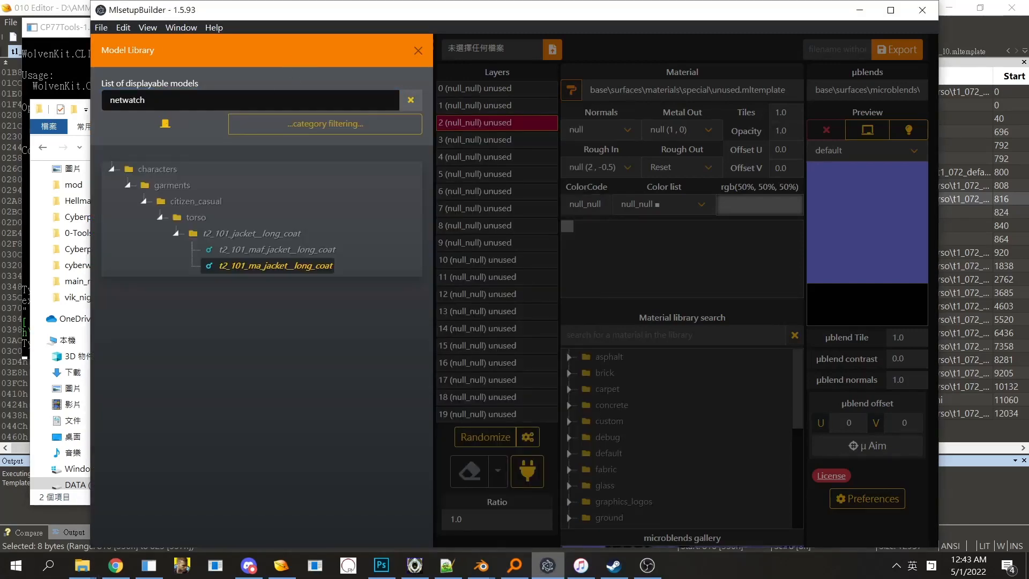
pyautogui.press('Home')
pyautogui.write('shirt__')
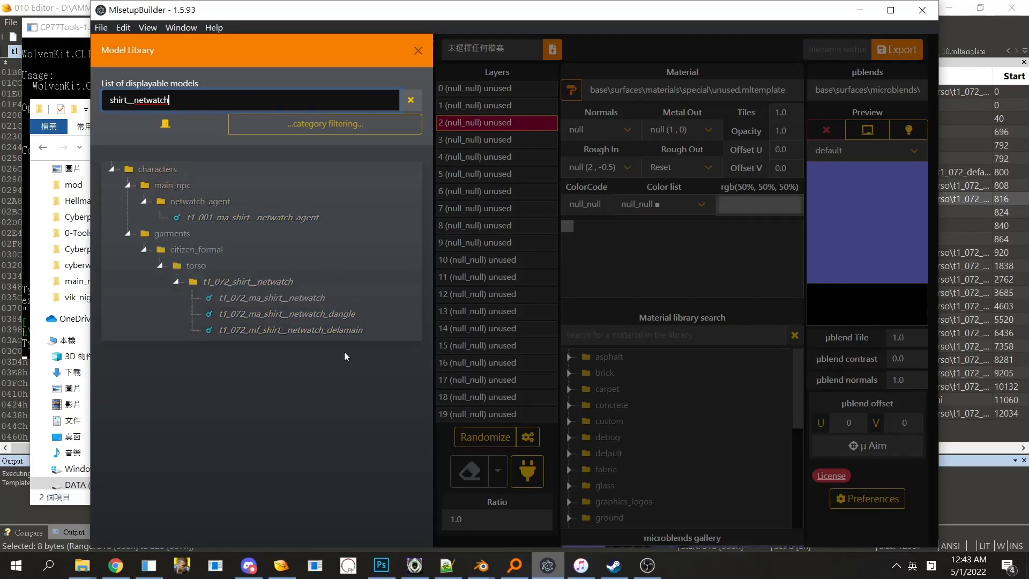
pyautogui.doubleClick(303, 299)
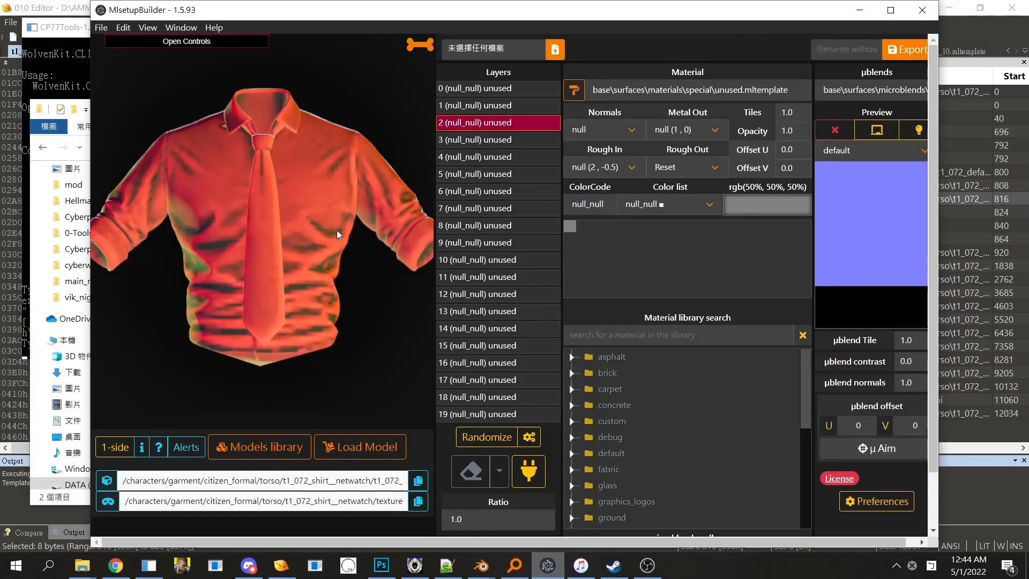
# Step: Preview the masks of layers 17 to 19 on the shirt model to examine which areas they cover
pyautogui.click(516, 414)
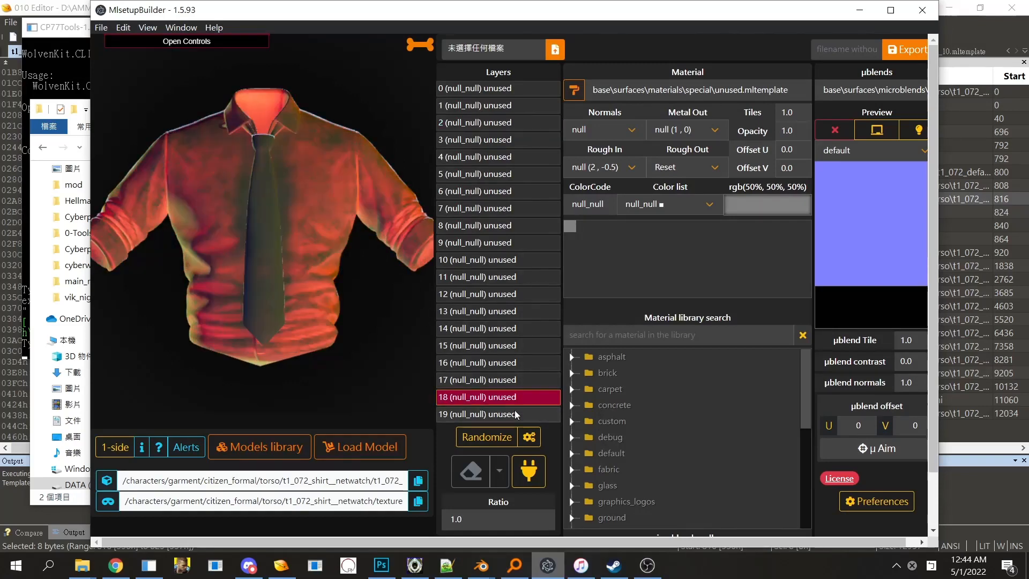
pyautogui.press('Up')
pyautogui.press('Up')
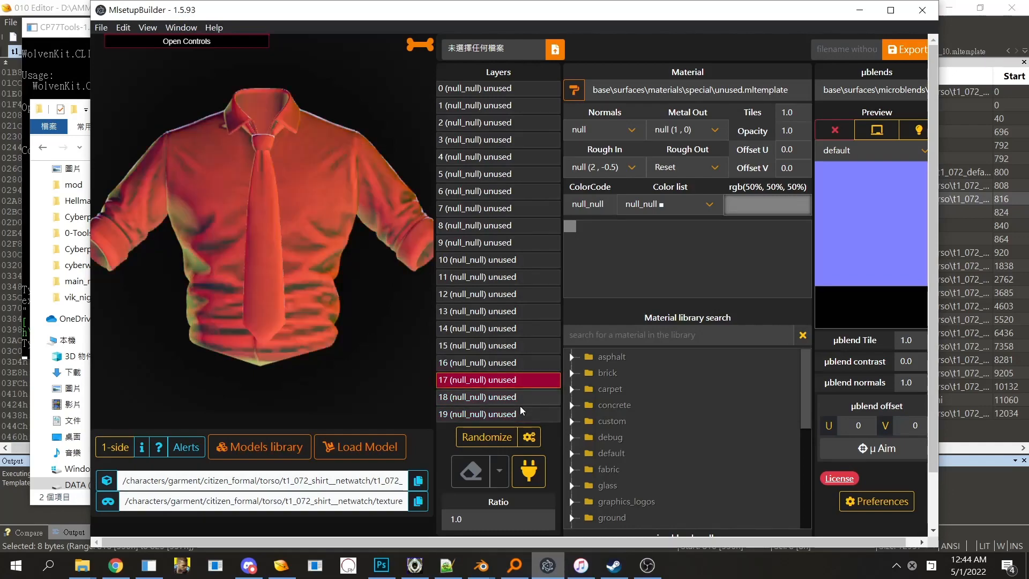
pyautogui.press('Down')
pyautogui.press('Down')
# Step: Switch to 010 Editor, bring up ml_t1_072_default_graytie.mlsetup, and examine the opacity and microblend path of layer 19
pyautogui.hotkey('alt', 'Tab')
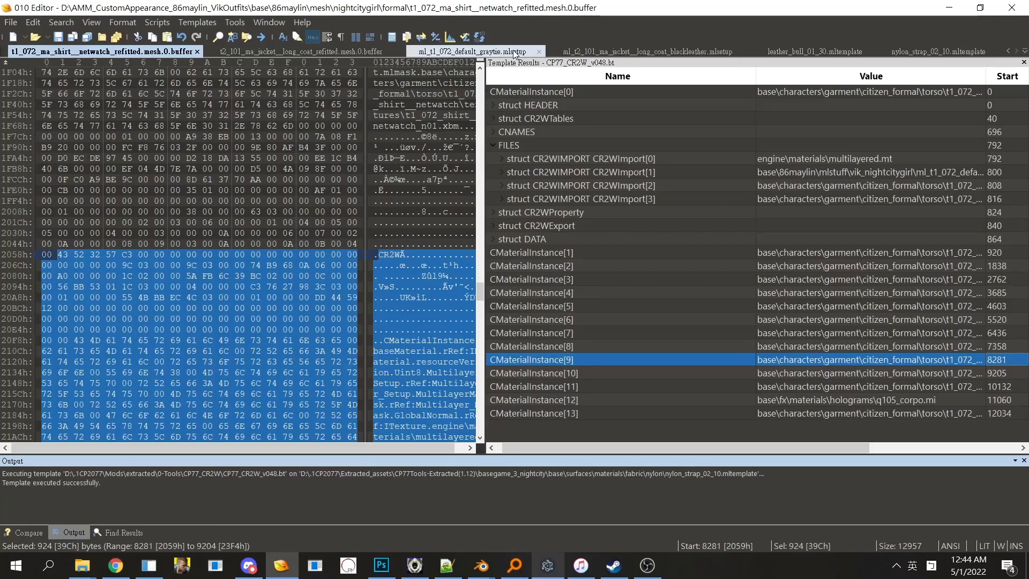
pyautogui.click(409, 51)
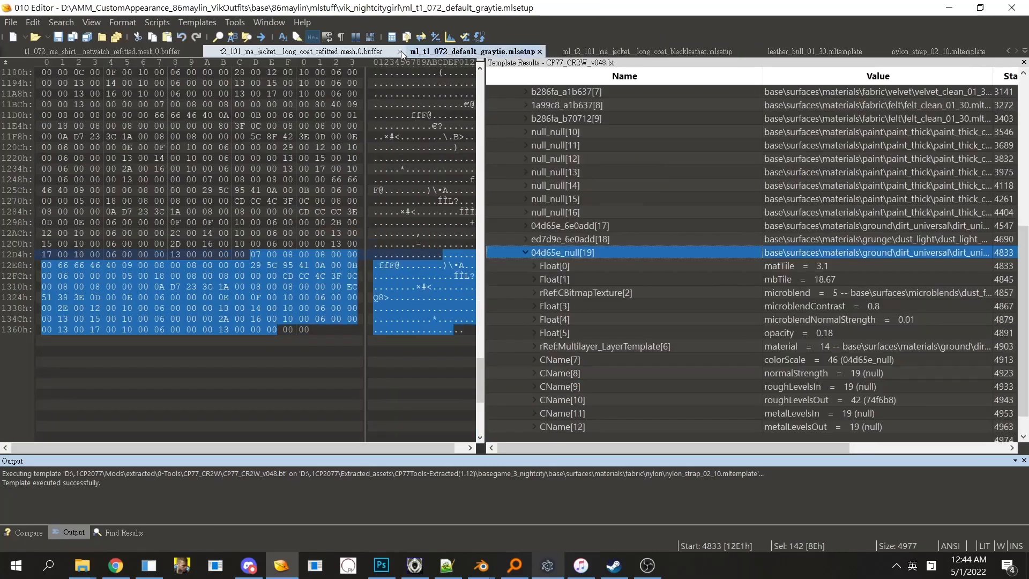
pyautogui.click(363, 56)
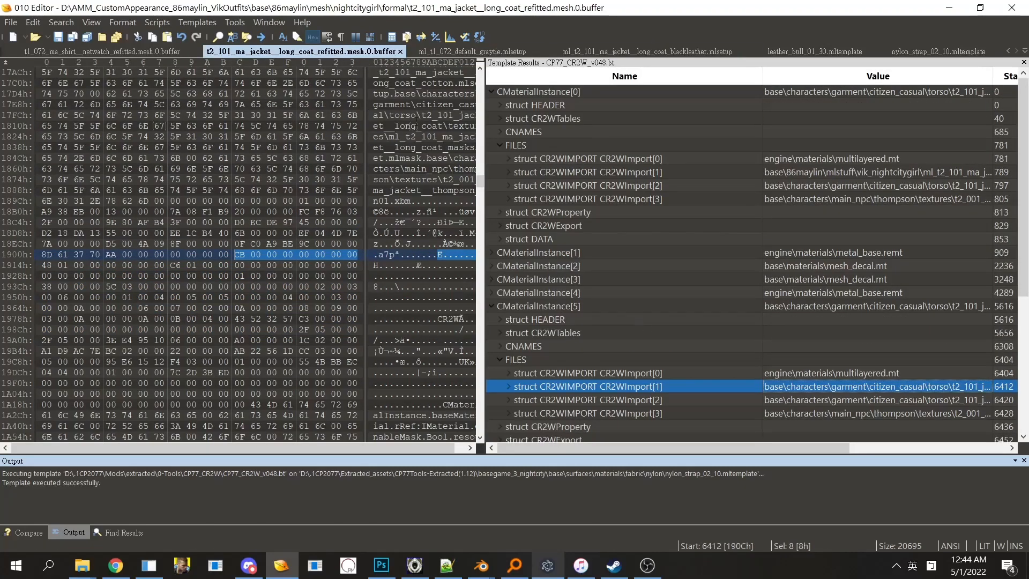
pyautogui.click(464, 55)
pyautogui.click(791, 333)
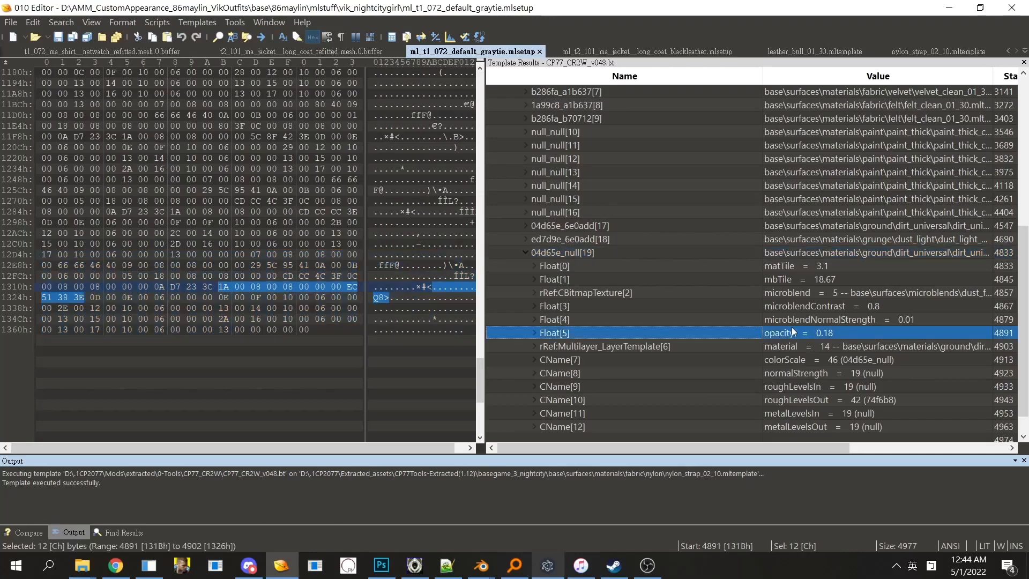
pyautogui.doubleClick(925, 292)
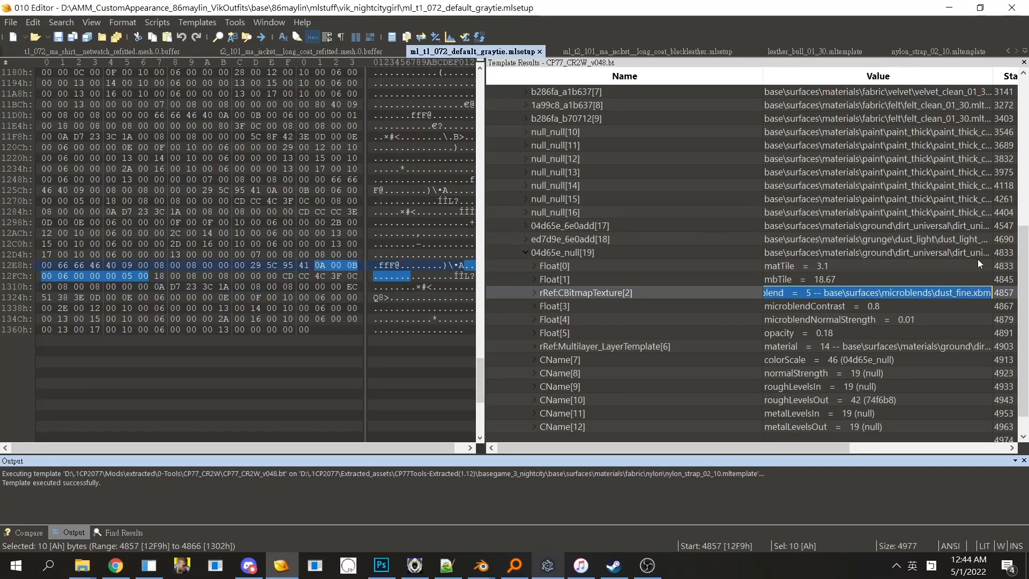
pyautogui.click(958, 240)
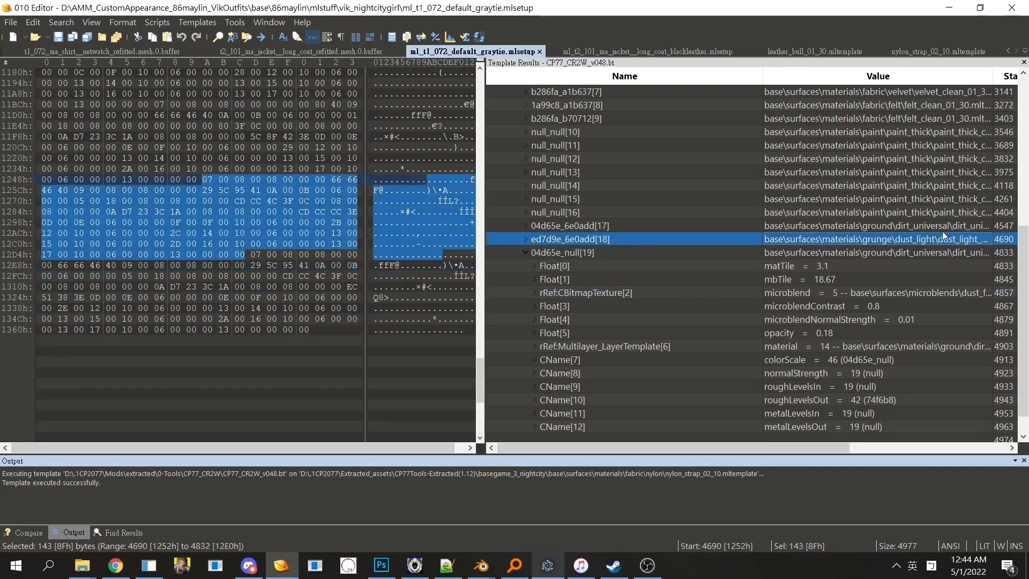
# Step: Set the opacity of the dirt layer 04d65e_null[19] to 0
pyautogui.click(887, 333)
pyautogui.click(878, 334)
pyautogui.click(850, 343)
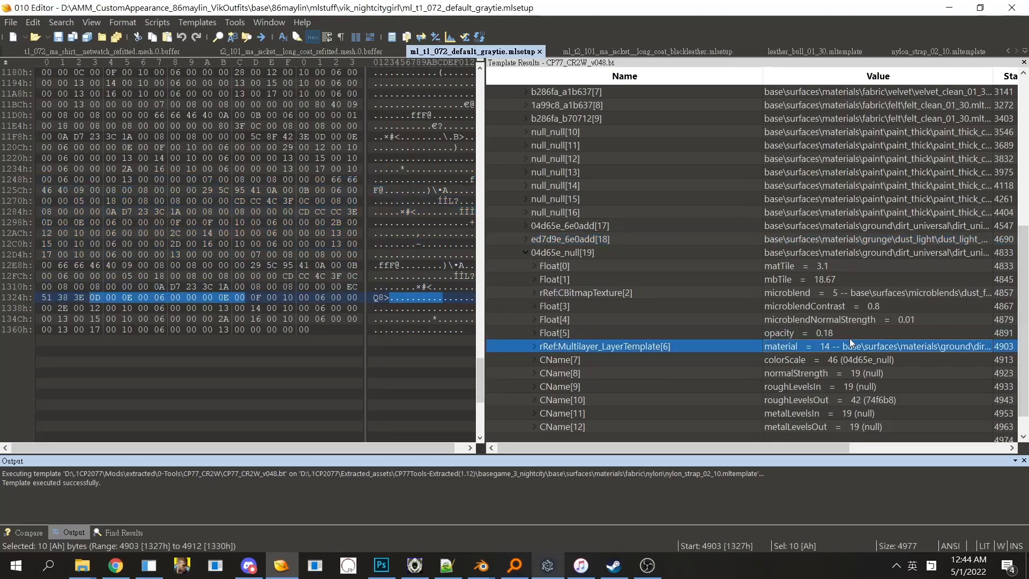
pyautogui.click(850, 333)
pyautogui.click(851, 333)
pyautogui.write('0')
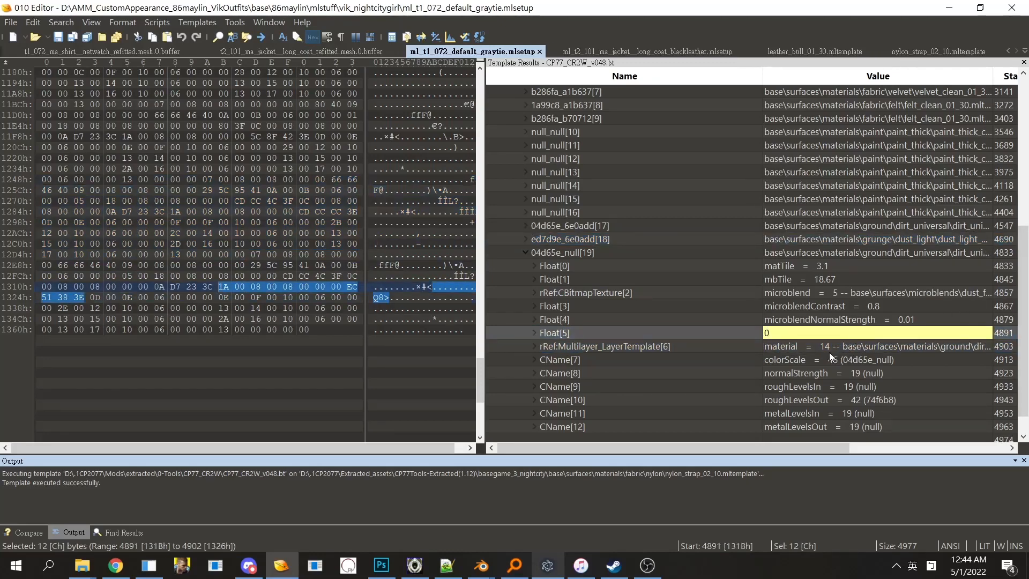
pyautogui.click(823, 348)
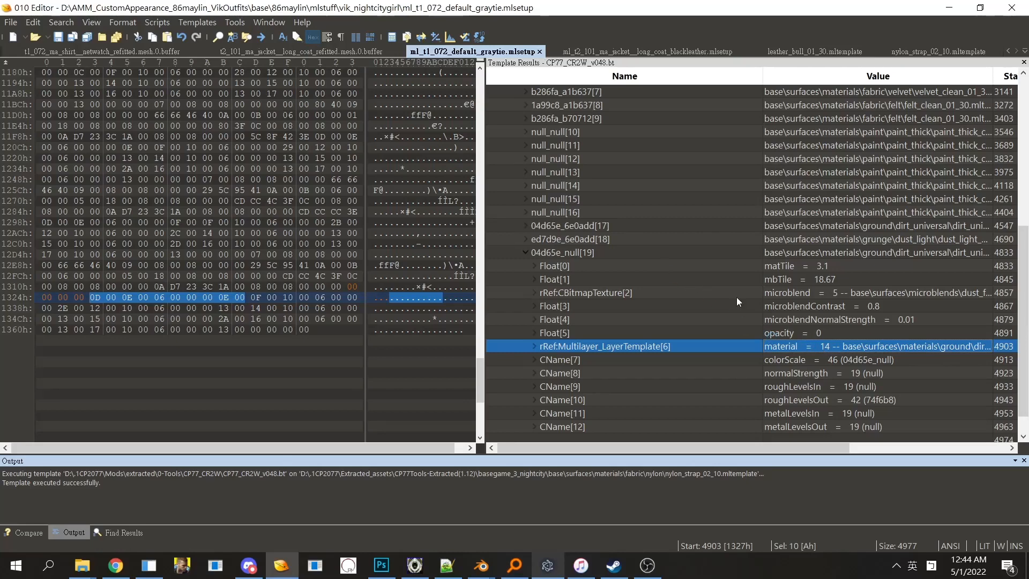
# Step: Try an opacity of 1 on layer 04d65e_null[19]
pyautogui.click(800, 335)
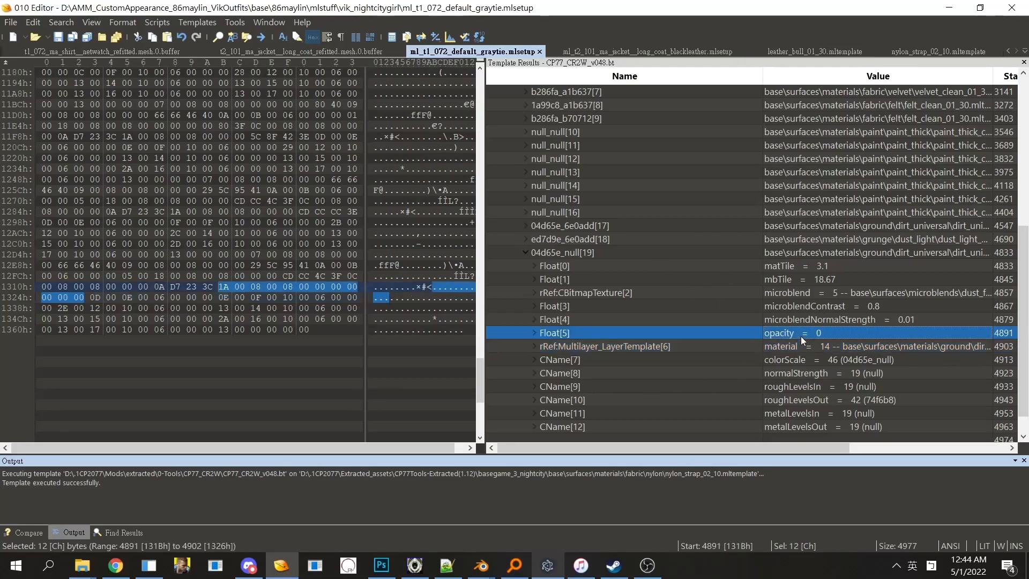
pyautogui.click(801, 334)
pyautogui.click(799, 357)
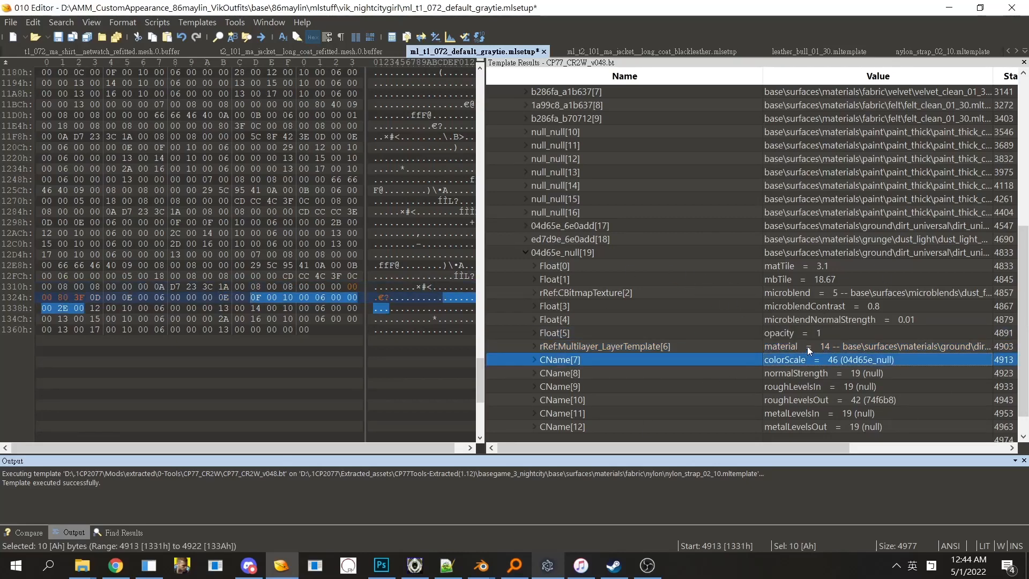
# Step: Collapse layer 19 and set the opacity of the dust layer ed7d9e_6e0add[18] to 0
pyautogui.doubleClick(631, 252)
pyautogui.doubleClick(622, 391)
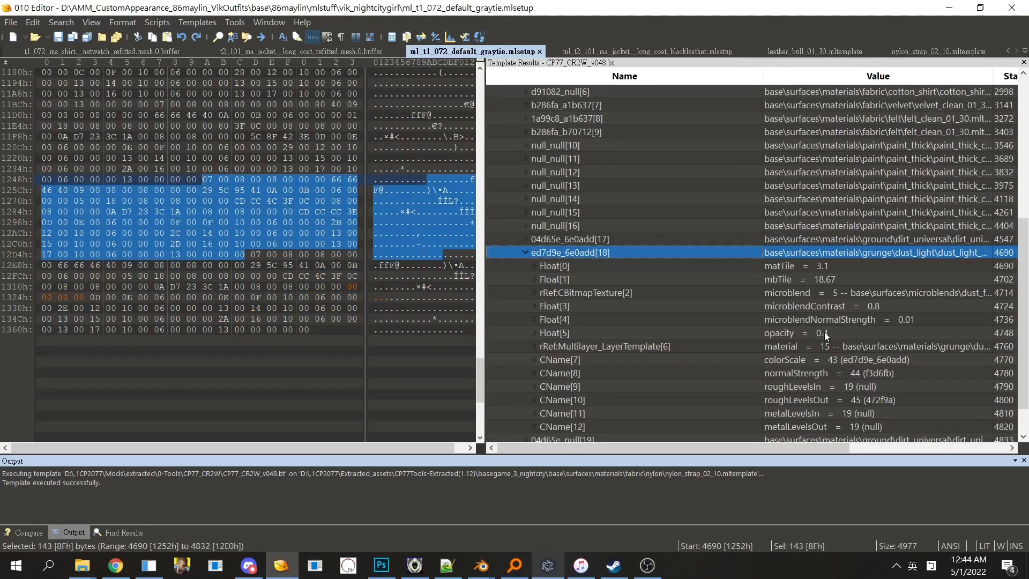
pyautogui.click(828, 336)
pyautogui.click(827, 335)
pyautogui.write('0')
pyautogui.press('Return')
pyautogui.doubleClick(646, 250)
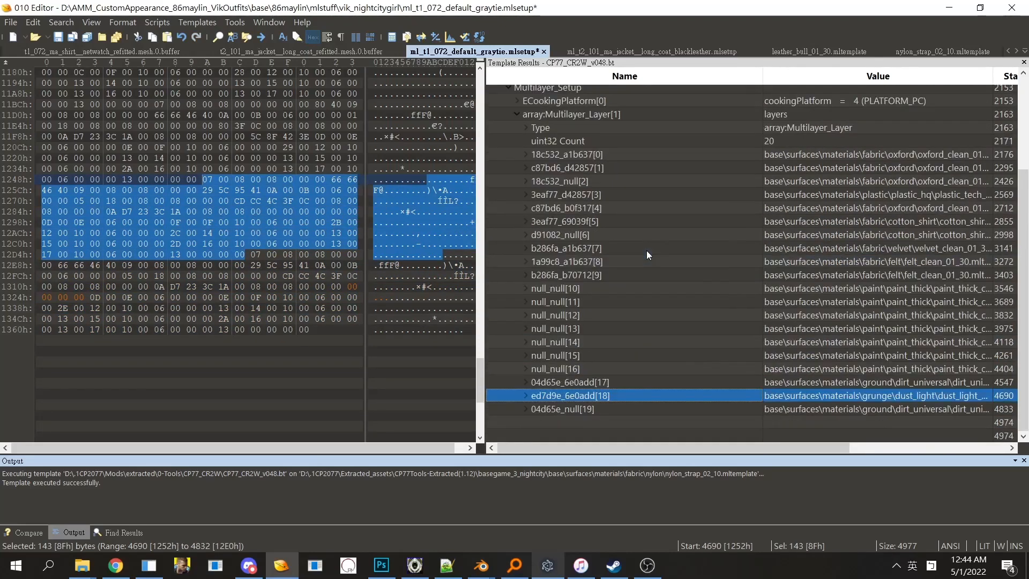
# Step: Set the opacity of the dirt layer 04d65e_6e0add[17] to 0 and save the mlsetup file
pyautogui.doubleClick(650, 377)
pyautogui.doubleClick(818, 336)
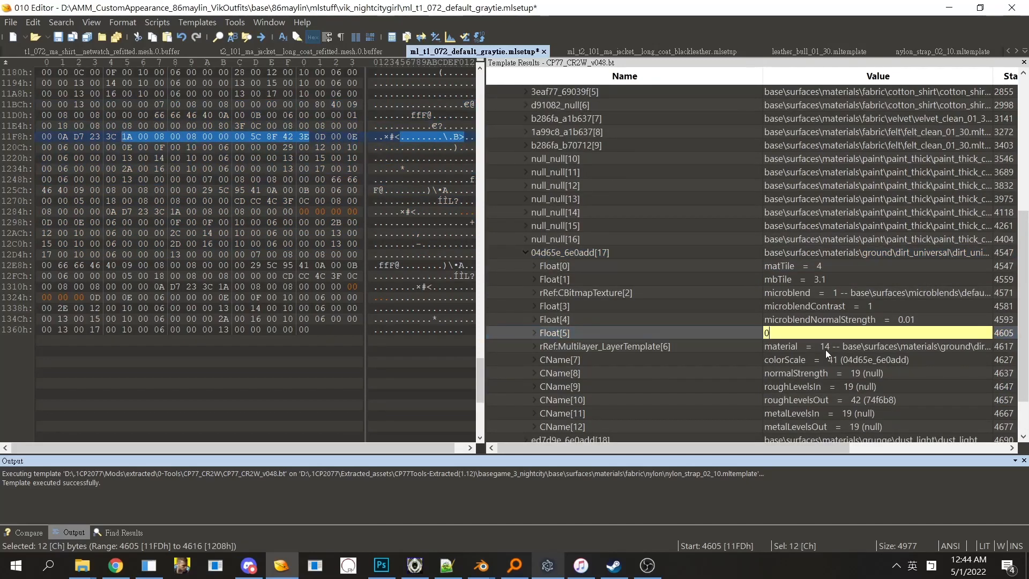
pyautogui.click(825, 350)
pyautogui.doubleClick(637, 250)
pyautogui.hotkey('ctrl', 's')
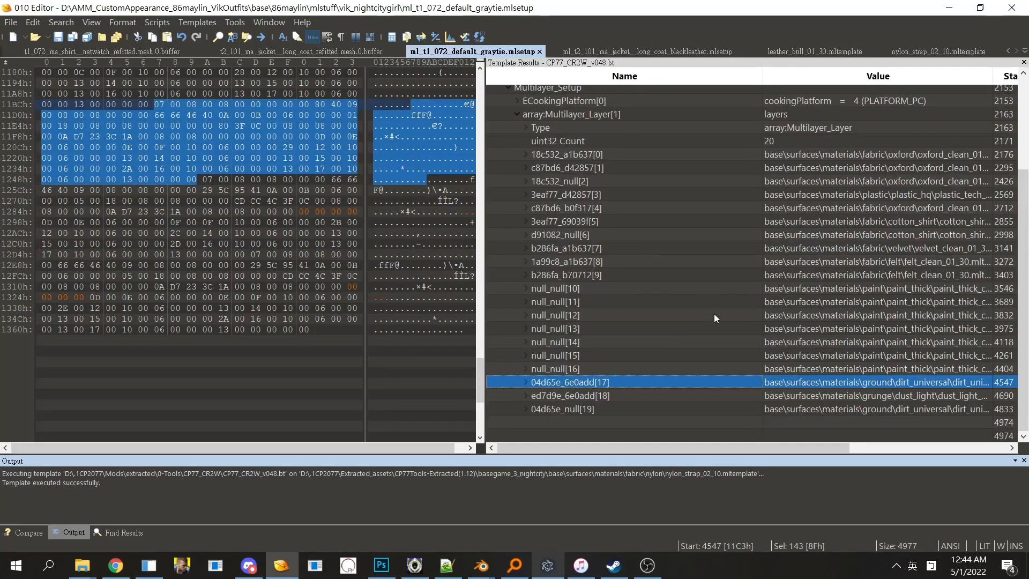
# Step: Check the microblend path of the felt layer b286fa_b70712[9] and set that layer's opacity to 0
pyautogui.click(584, 289)
pyautogui.doubleClick(620, 275)
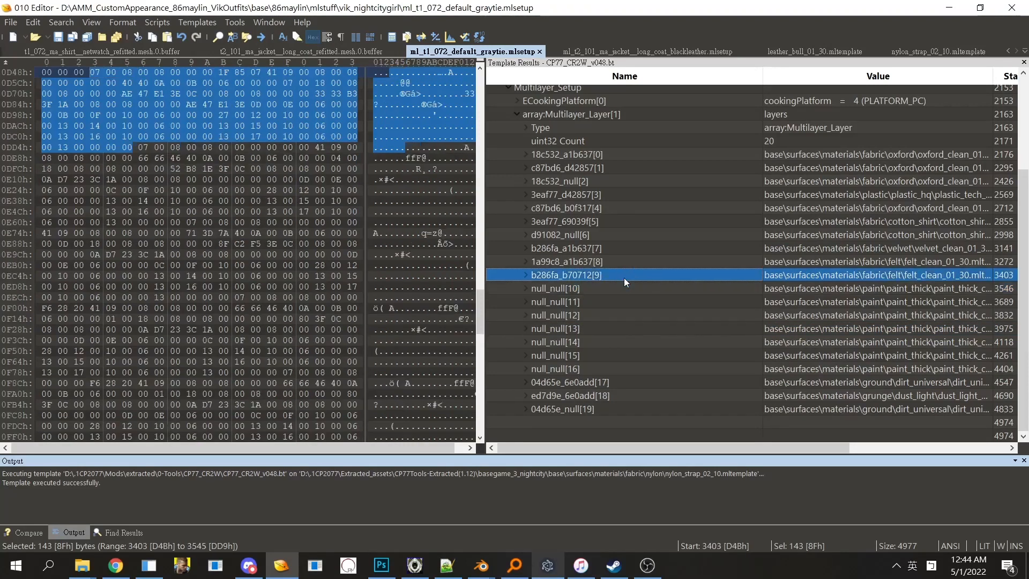
pyautogui.doubleClick(968, 295)
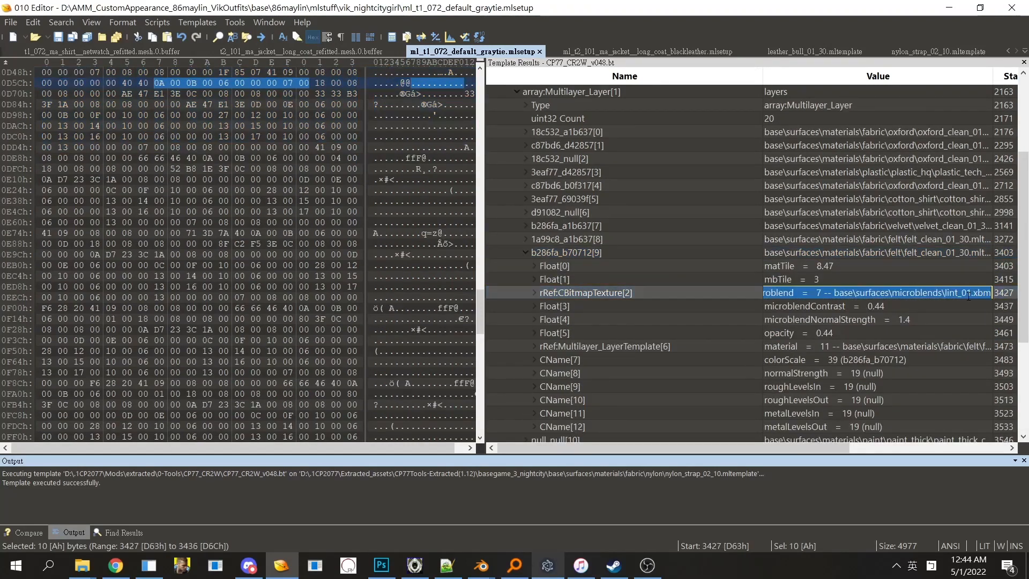
pyautogui.click(819, 336)
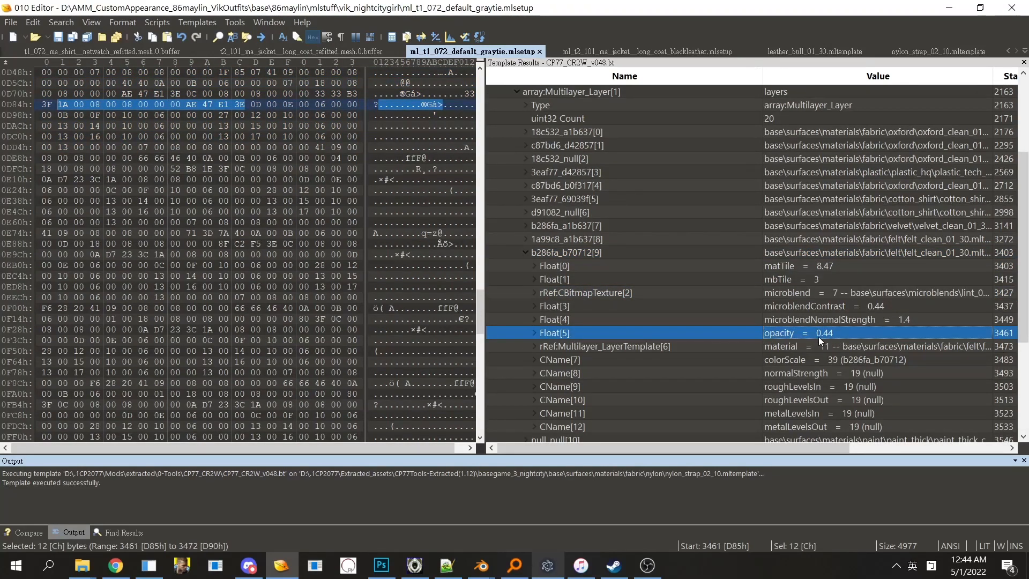
pyautogui.write('0')
pyautogui.press('Up')
pyautogui.doubleClick(716, 251)
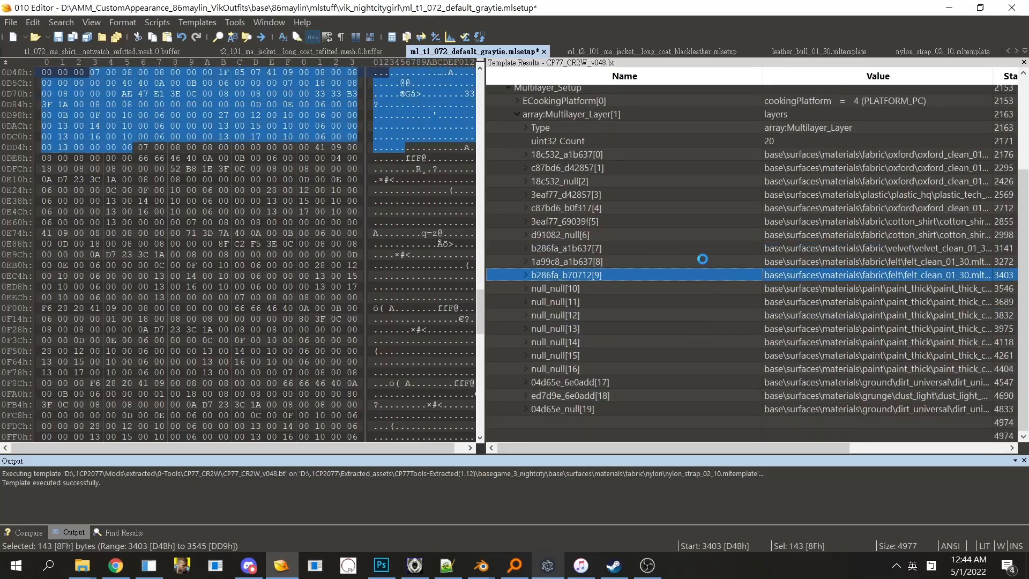
# Step: Expand layers 8 and 7 and examine their microblend paths and other parameters
pyautogui.doubleClick(702, 259)
pyautogui.doubleClick(968, 296)
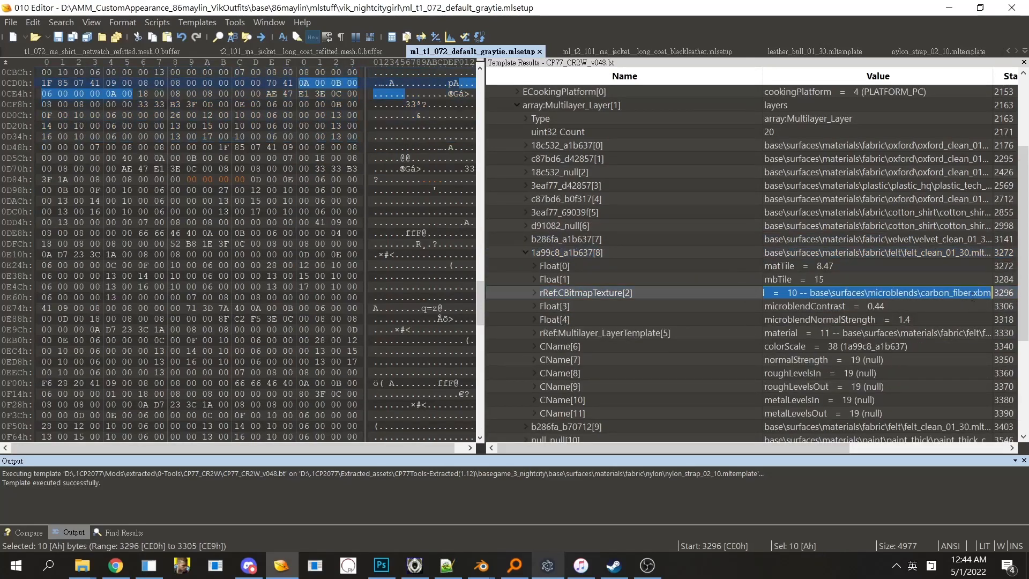
pyautogui.click(953, 316)
pyautogui.click(667, 238)
pyautogui.doubleClick(667, 237)
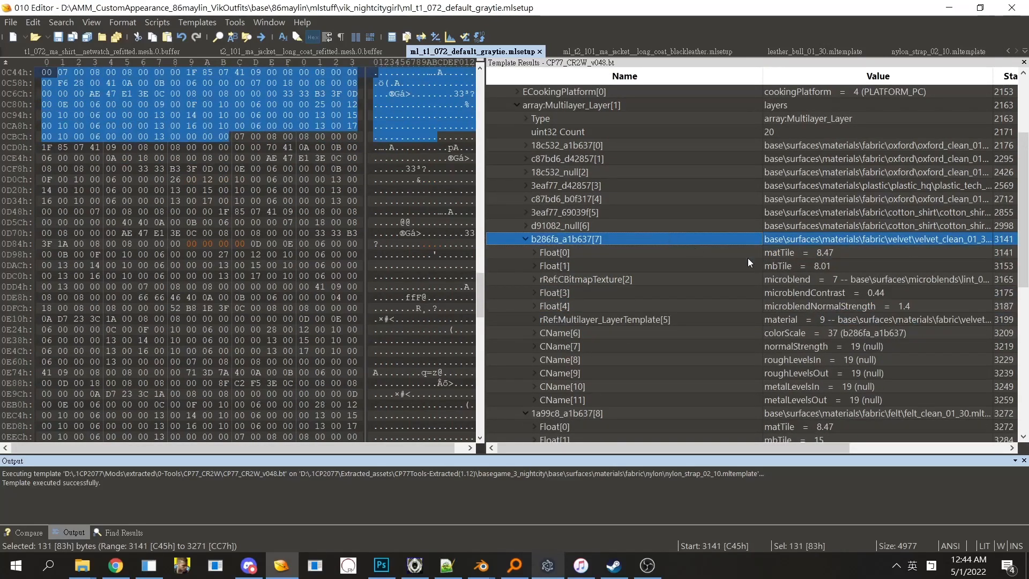
pyautogui.doubleClick(905, 279)
pyautogui.click(966, 310)
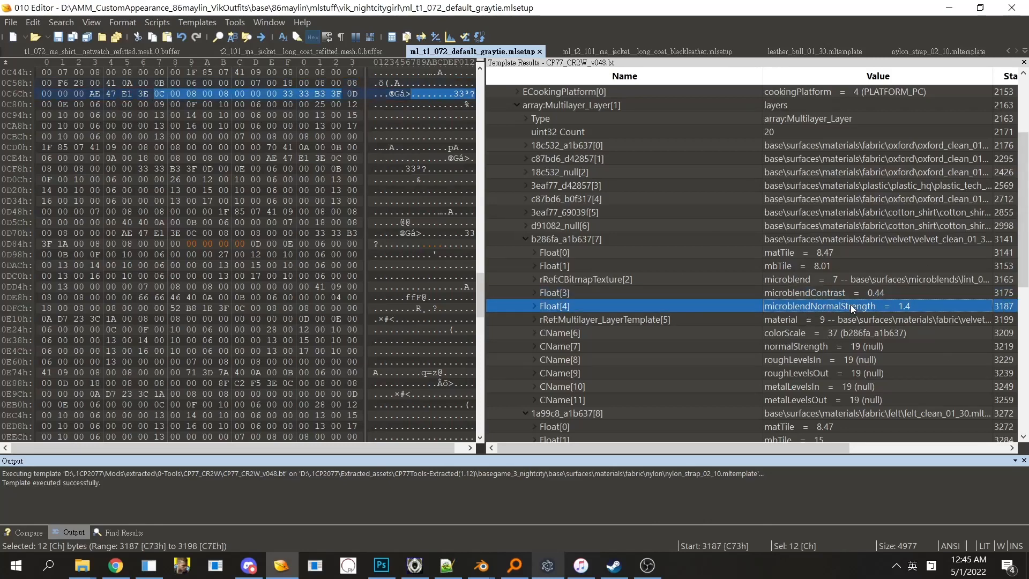
pyautogui.scroll(-6, 830, 290)
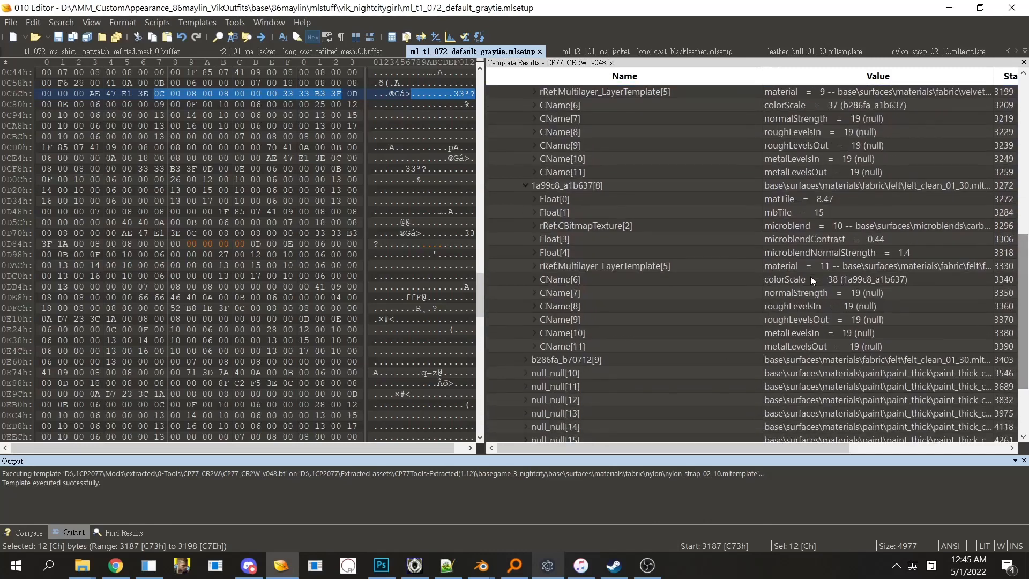
# Step: Examine the microblend contrast, normal strength and opacity parameters of layers 7, 8 and 9
pyautogui.click(870, 239)
pyautogui.scroll(-2, 695, 303)
pyautogui.doubleClick(693, 289)
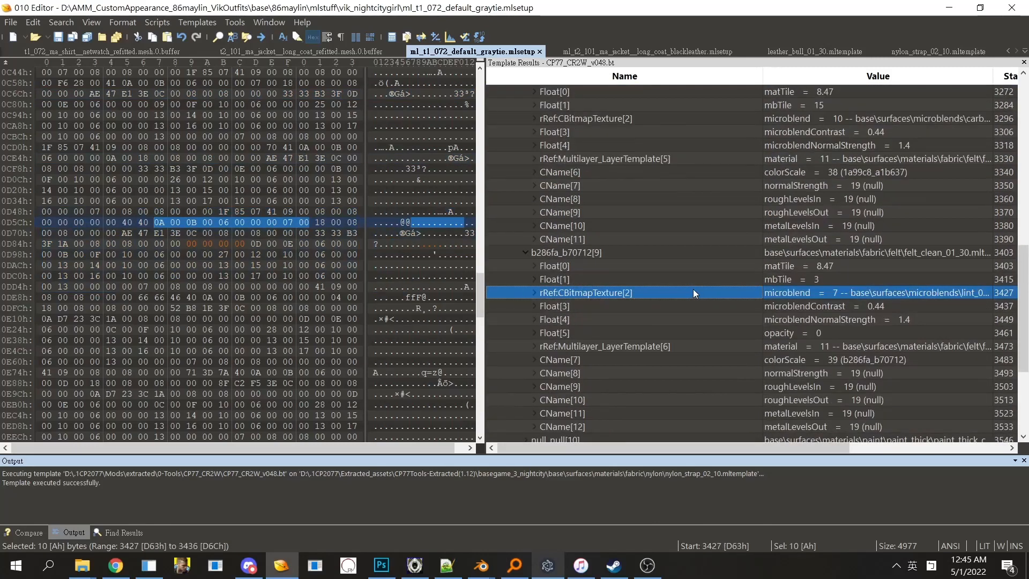
pyautogui.doubleClick(829, 333)
pyautogui.doubleClick(805, 332)
pyautogui.click(652, 268)
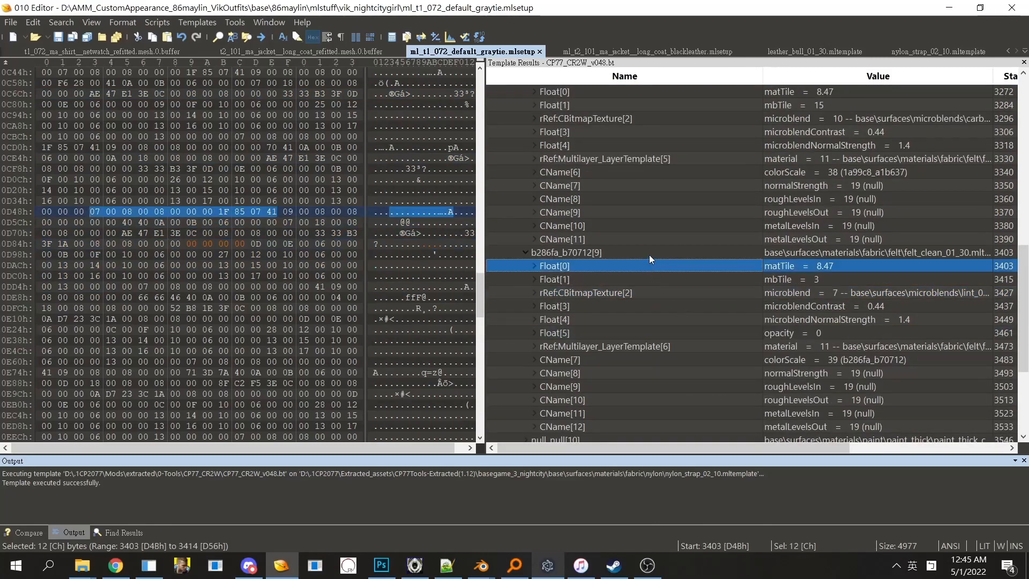
pyautogui.click(650, 255)
pyautogui.doubleClick(664, 256)
pyautogui.moveTo(1023, 291); pyautogui.dragTo(1020, 173)
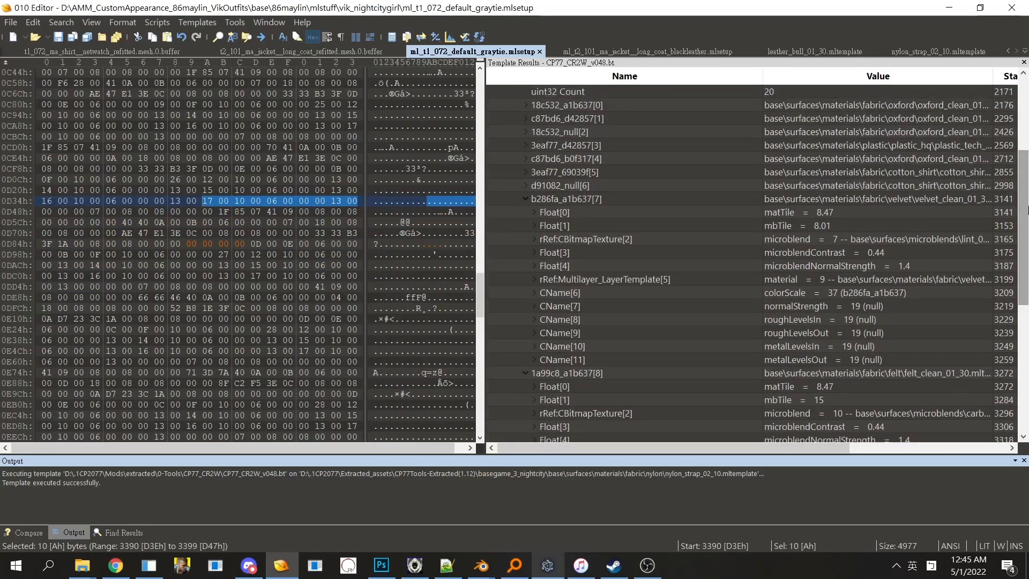
pyautogui.click(868, 254)
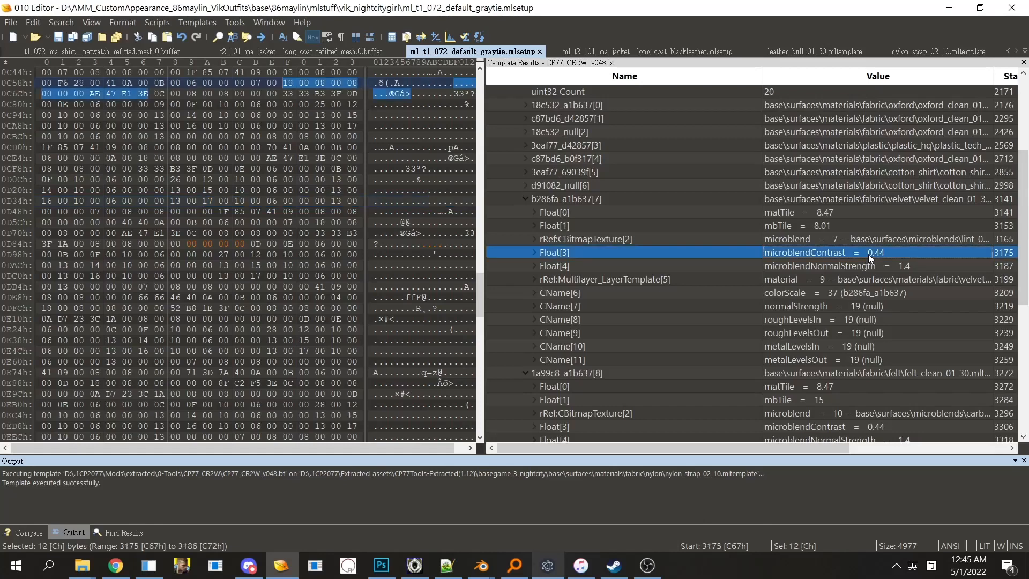
pyautogui.click(866, 268)
pyautogui.click(866, 255)
pyautogui.moveTo(1025, 217); pyautogui.dragTo(1027, 314)
# Step: Expand the opacity parameter of the felt layer b286fa_b70712[9] and check which string index it uses
pyautogui.doubleClick(616, 333)
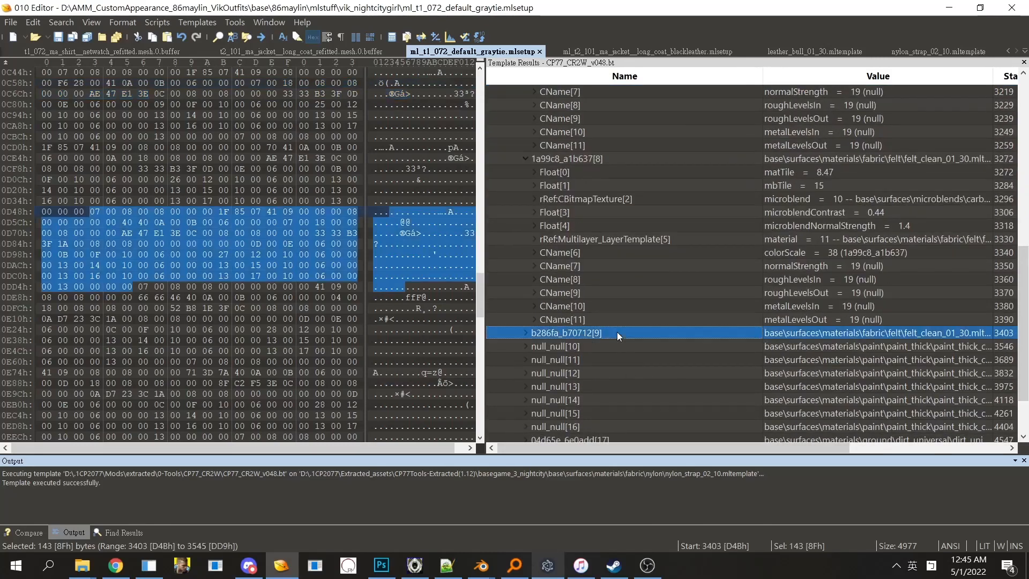
pyautogui.doubleClick(741, 331)
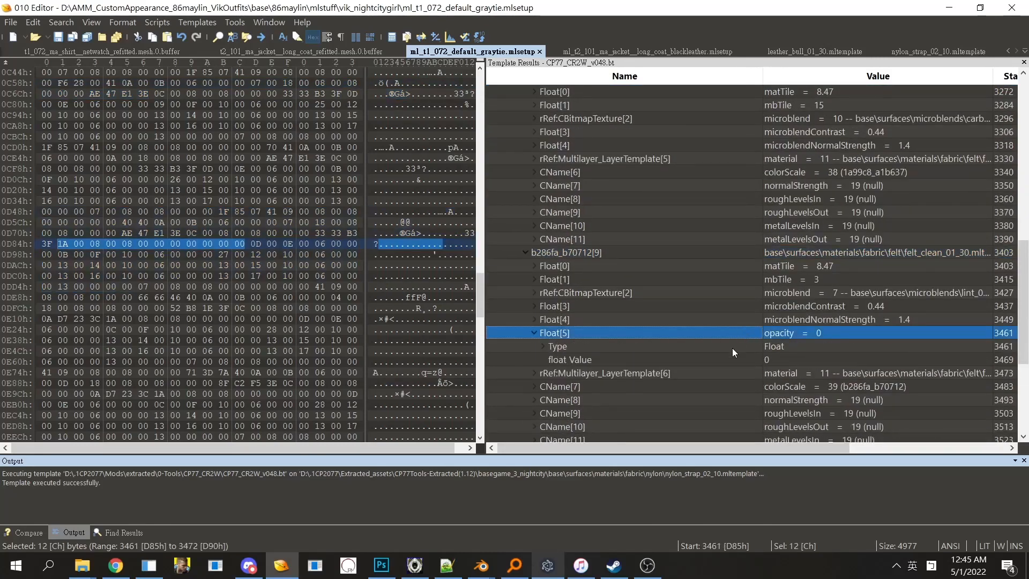
pyautogui.doubleClick(730, 347)
pyautogui.click(771, 361)
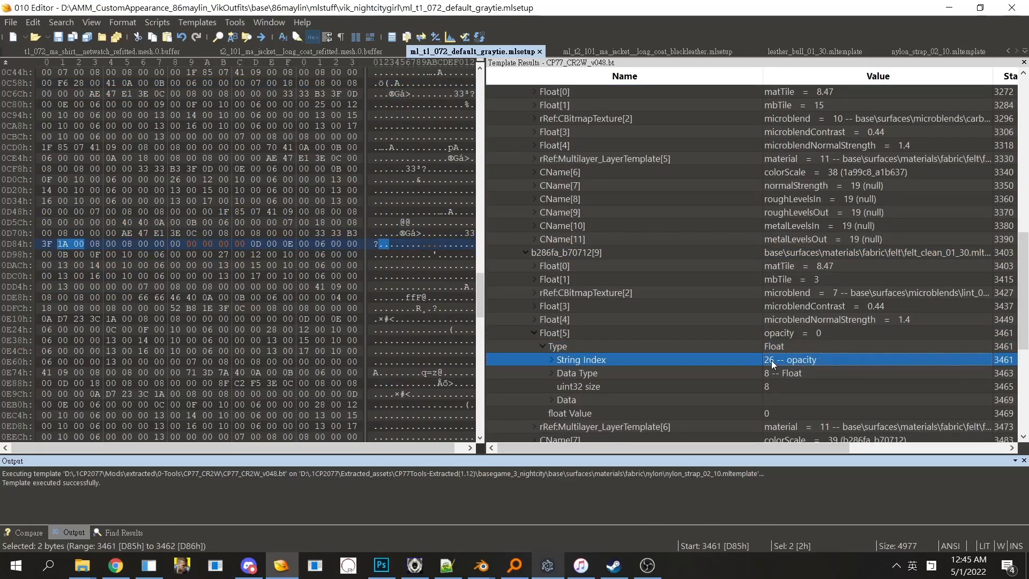
pyautogui.click(775, 359)
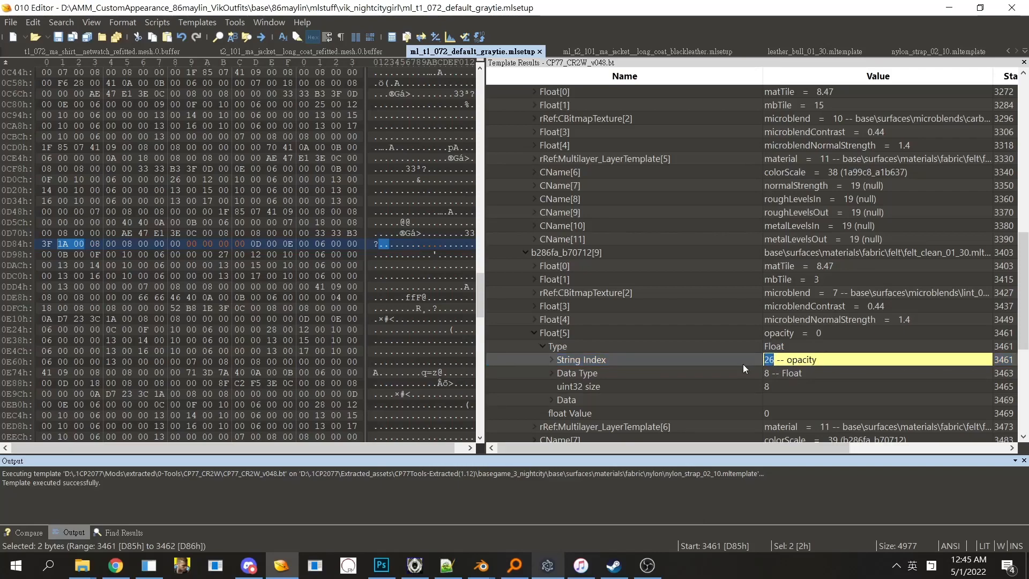
pyautogui.click(743, 364)
# Step: Turn the microblendContrast parameter of the felt layer 1a99c8_a1b637[8] into opacity by setting its string index to 26
pyautogui.moveTo(1023, 320)
pyautogui.mouseDown()
pyautogui.moveTo(1027, 159)
pyautogui.moveTo(1023, 322)
pyautogui.mouseUp()
pyautogui.doubleClick(596, 135)
pyautogui.click(569, 155)
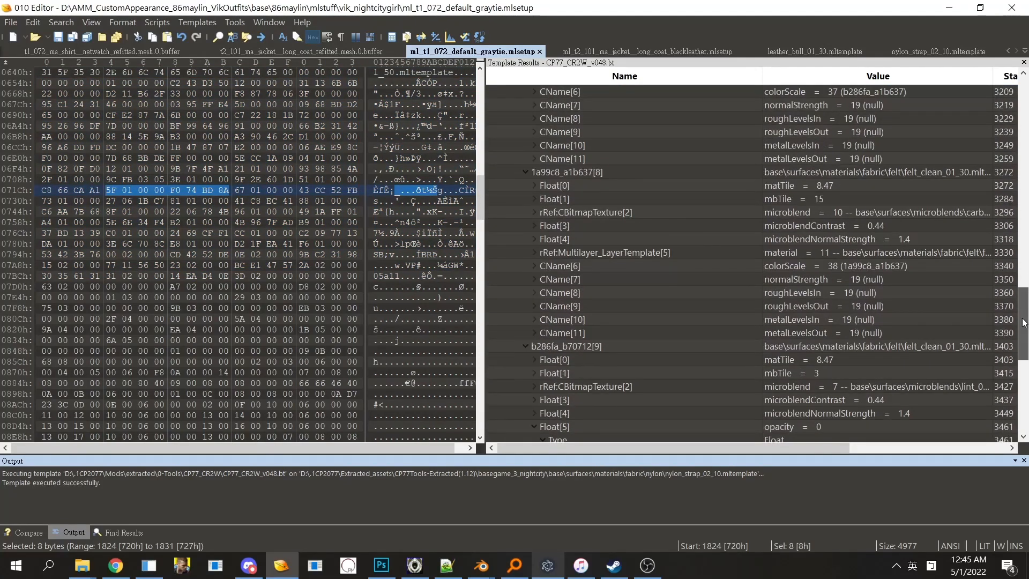
pyautogui.doubleClick(738, 226)
pyautogui.click(726, 235)
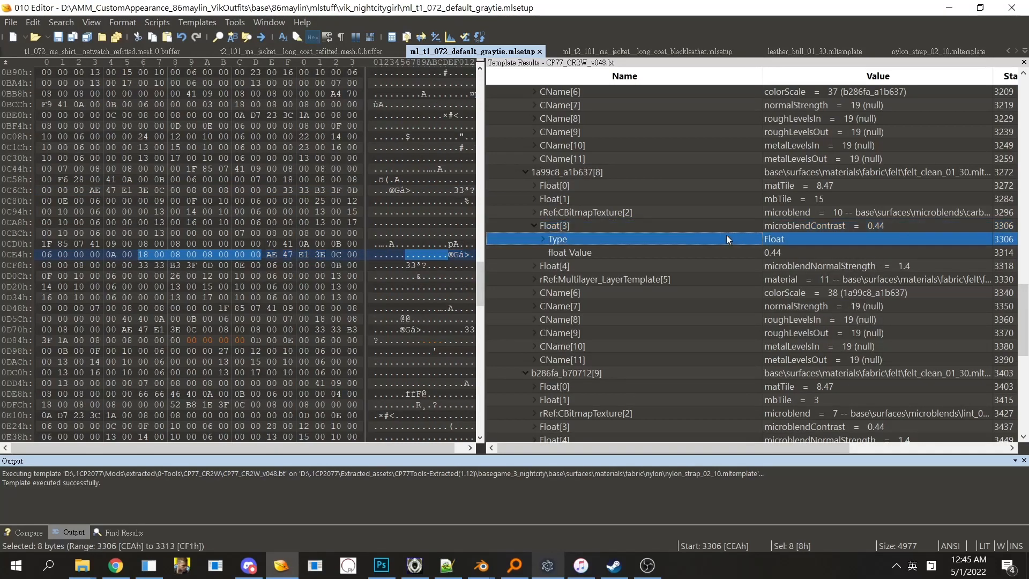
pyautogui.doubleClick(727, 236)
pyautogui.click(786, 253)
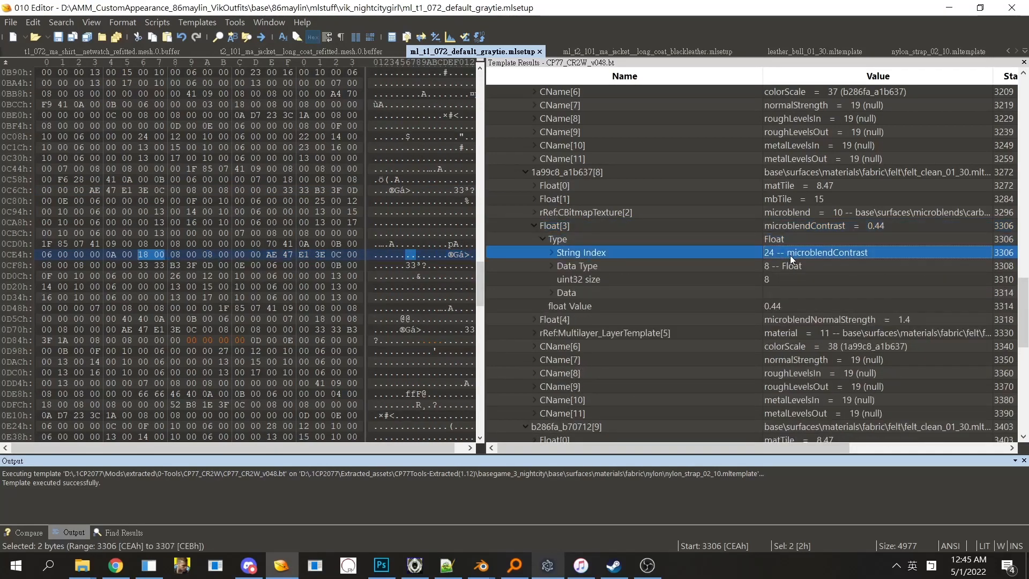
pyautogui.write('26')
pyautogui.click(782, 276)
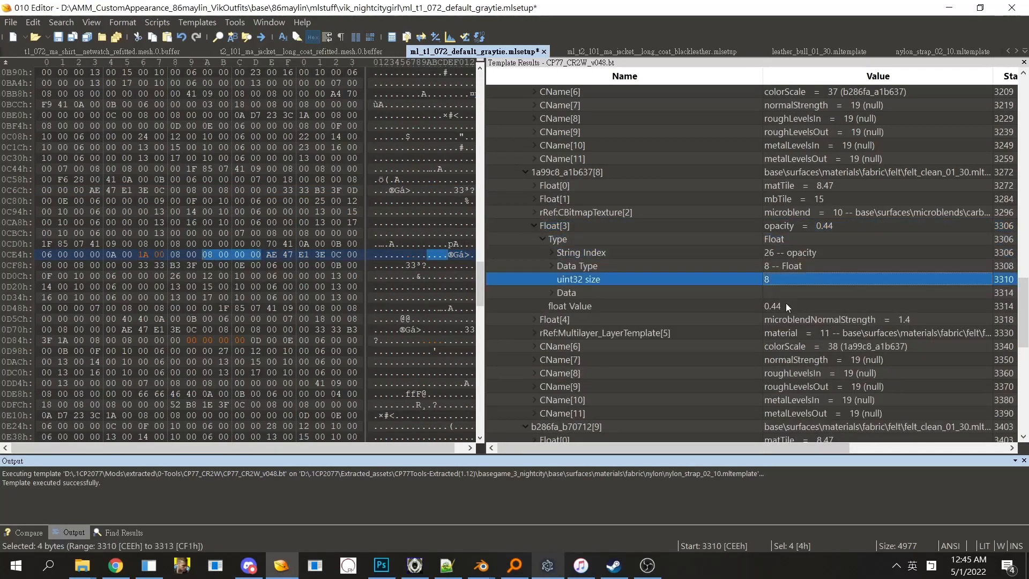
# Step: Set the opacity value of the felt layer 1a99c8_a1b637[8] to 0 and save the mlsetup file
pyautogui.click(787, 305)
pyautogui.doubleClick(623, 239)
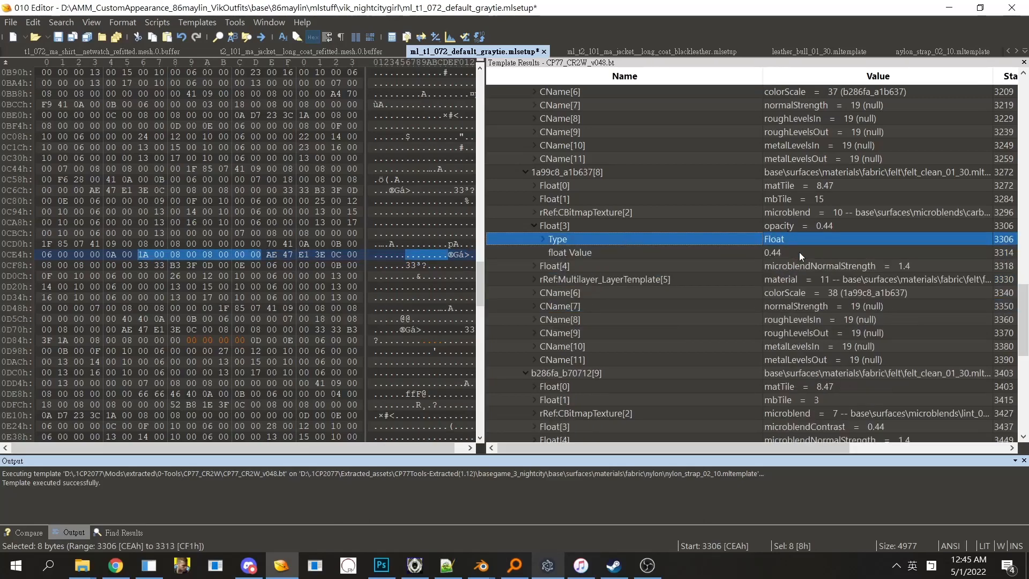
pyautogui.click(800, 252)
pyautogui.write('0')
pyautogui.click(795, 240)
pyautogui.hotkey('ctrl', 's')
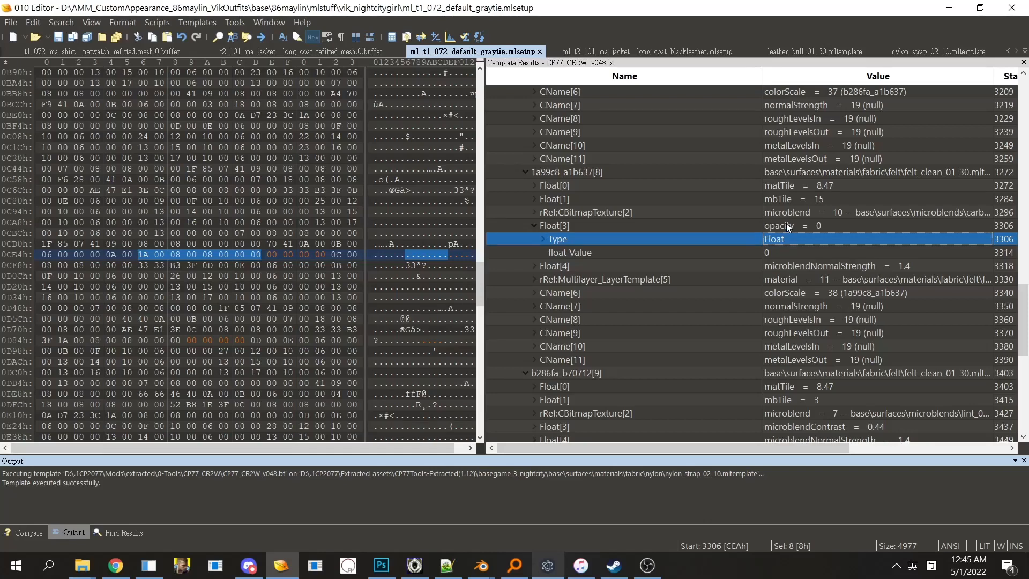
pyautogui.doubleClick(786, 225)
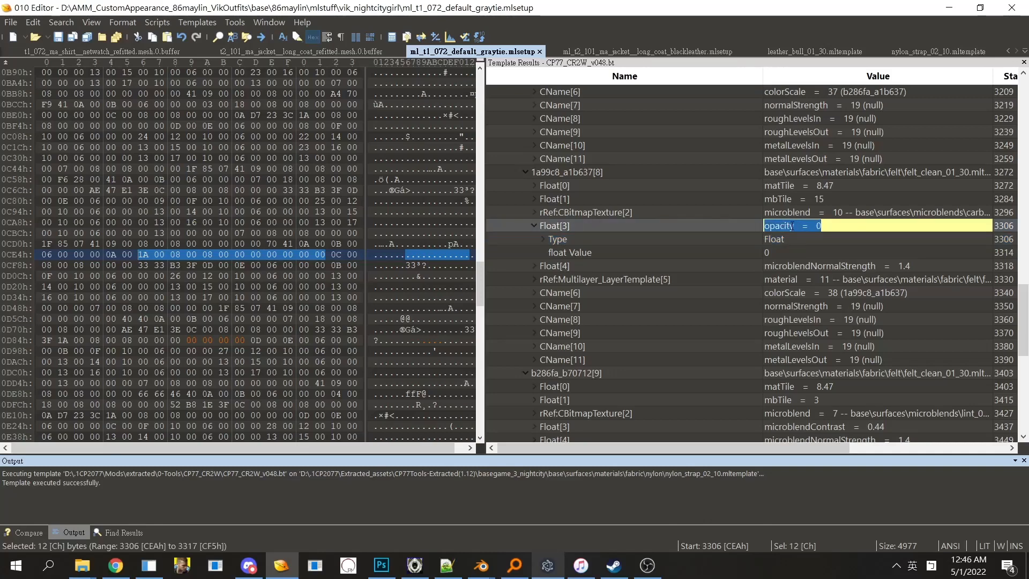
pyautogui.click(784, 251)
# Step: Review the CNAMES list and recheck the opacity string index of the felt layer b286fa_b70712[9]
pyautogui.moveTo(1021, 311); pyautogui.dragTo(1018, 104)
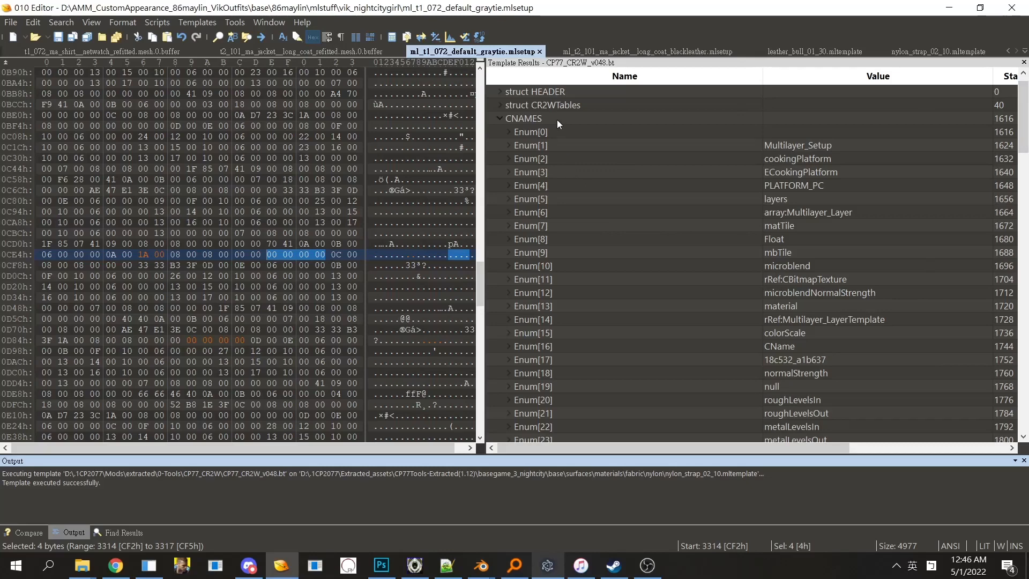
pyautogui.click(627, 121)
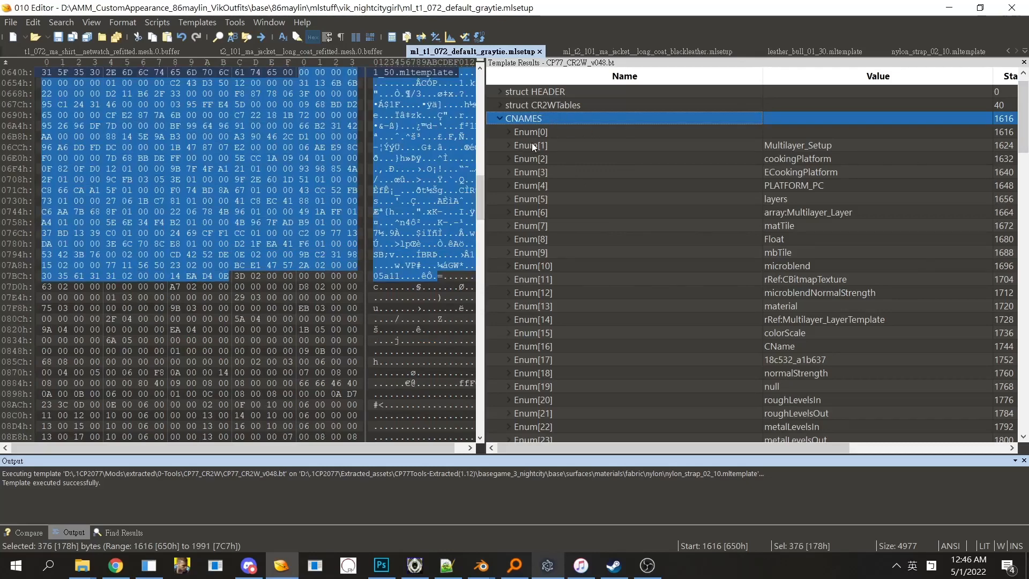
pyautogui.moveTo(1024, 85); pyautogui.dragTo(1027, 241)
pyautogui.scroll(-3, 860, 206)
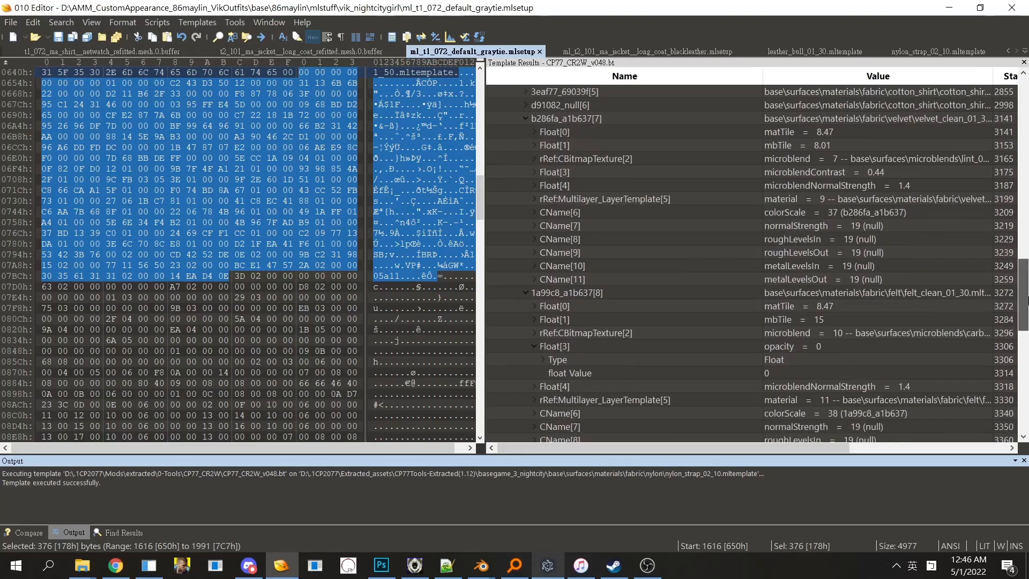
pyautogui.scroll(-3, 963, 251)
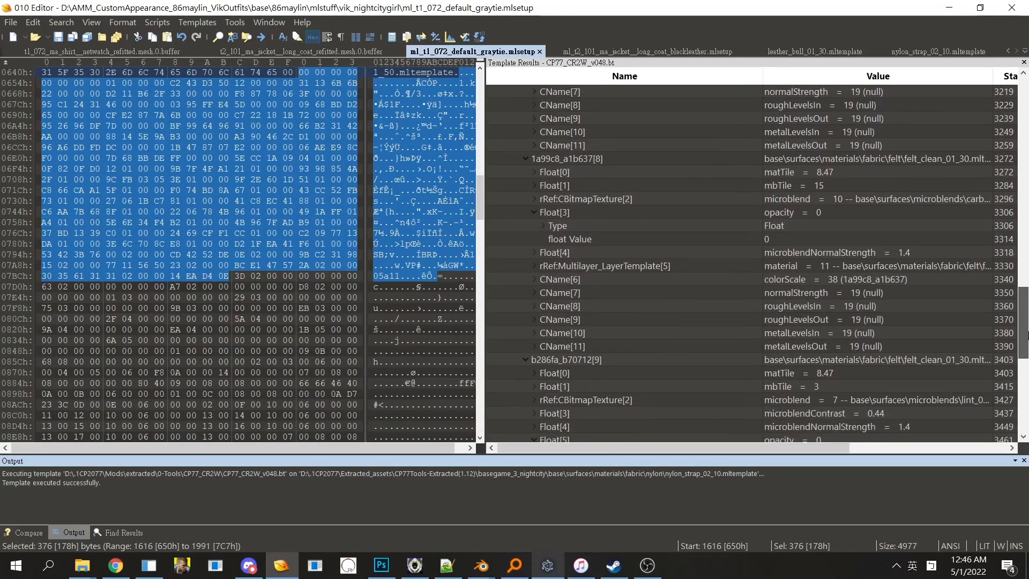
pyautogui.moveTo(1026, 320); pyautogui.dragTo(1027, 369)
pyautogui.doubleClick(811, 254)
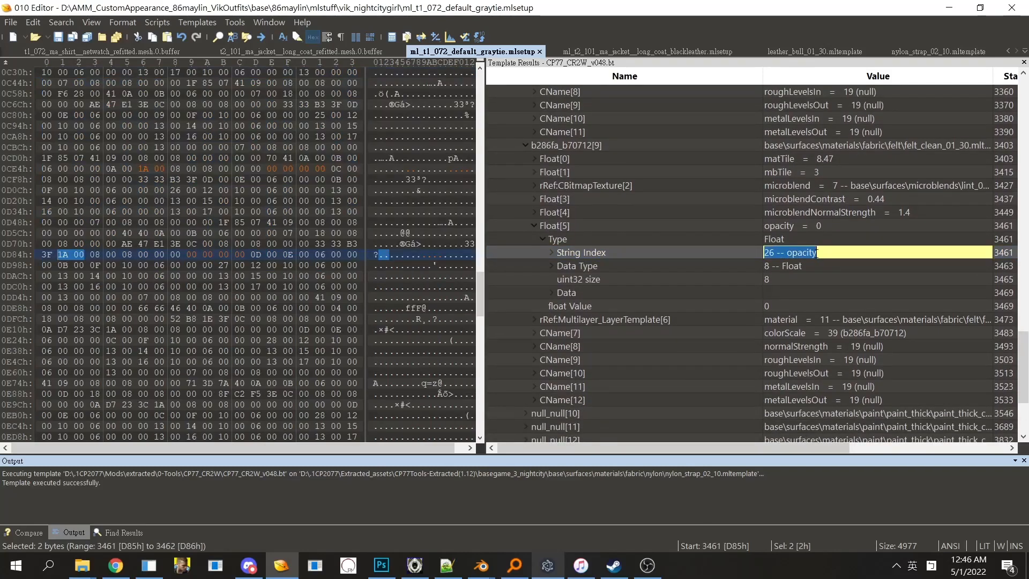
pyautogui.moveTo(819, 253); pyautogui.dragTo(787, 252)
pyautogui.click(799, 254)
pyautogui.click(805, 277)
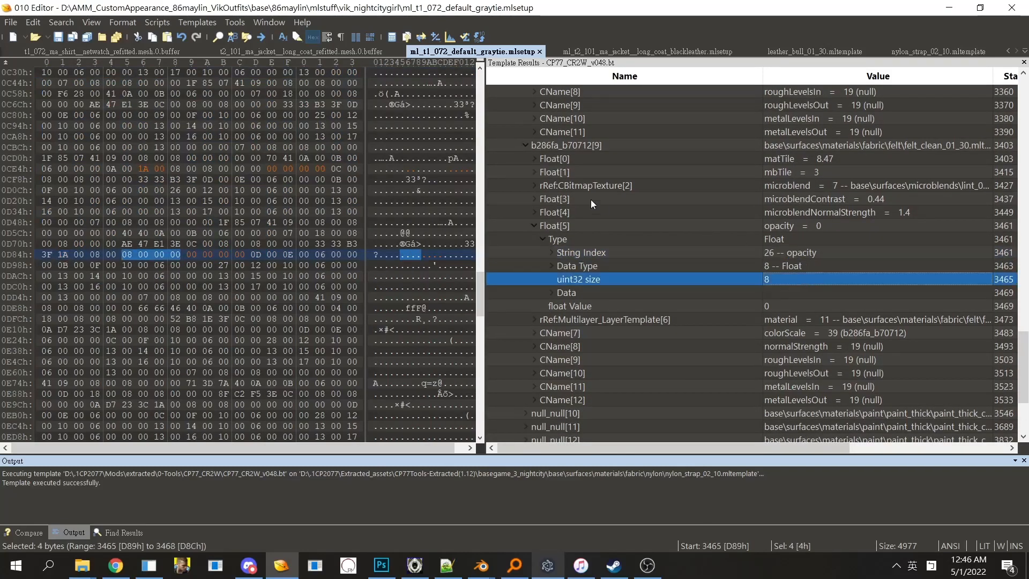
# Step: Collapse and reexpand the felt layer b286fa_b70712[9] and examine the full path of its material template
pyautogui.click(592, 149)
pyautogui.press('Left')
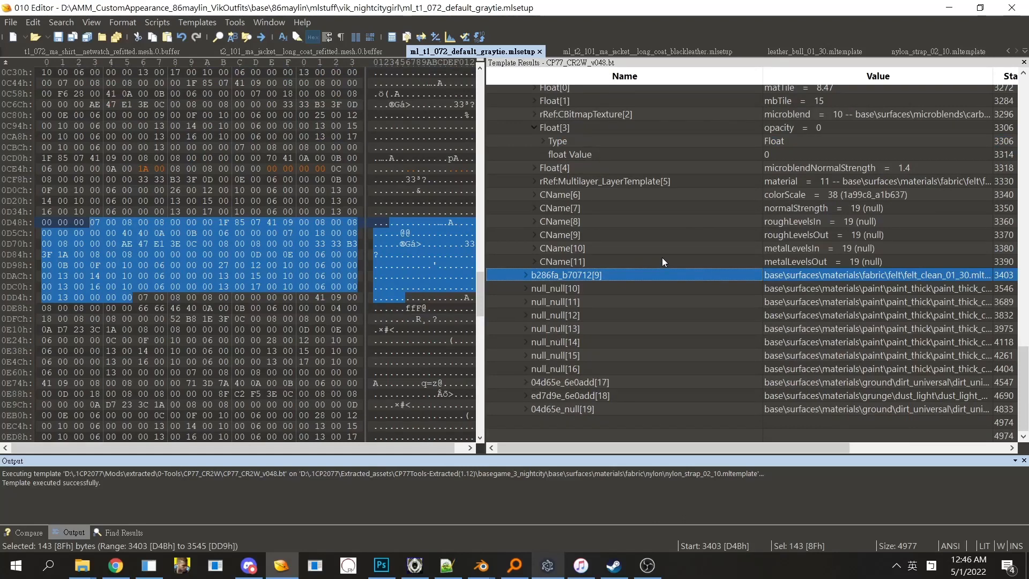
pyautogui.press('Right')
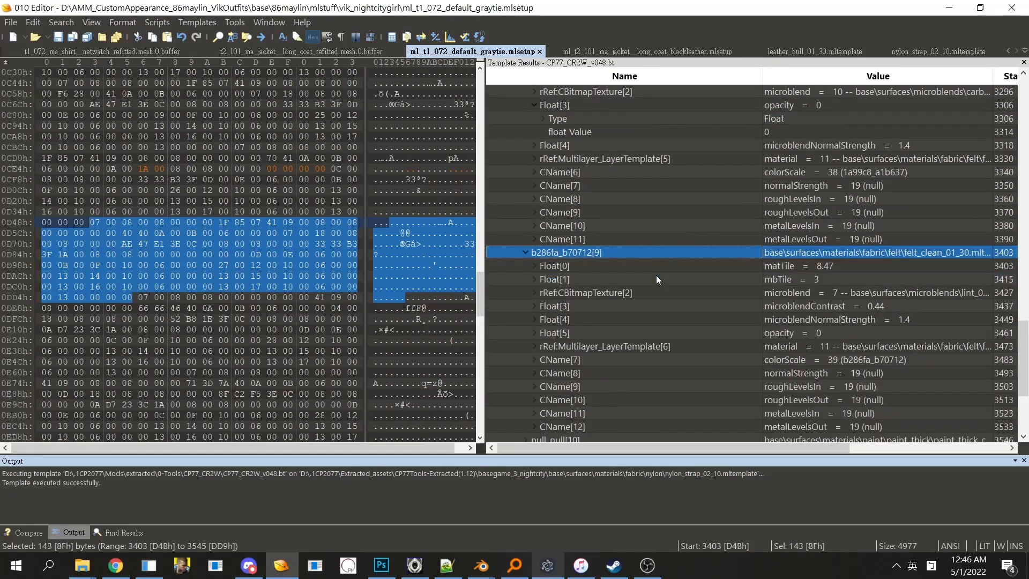
pyautogui.click(868, 347)
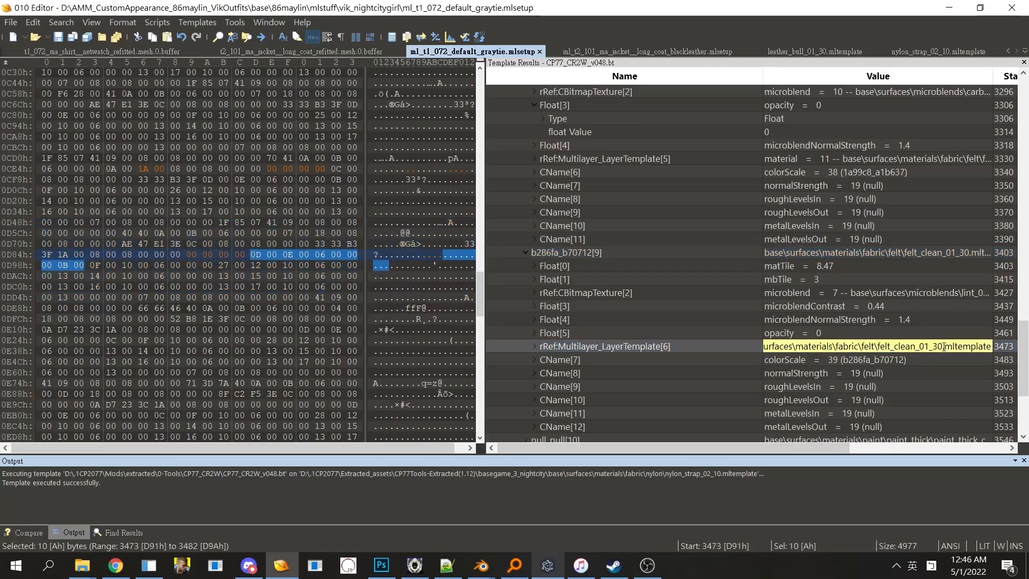
pyautogui.click(938, 362)
pyautogui.click(860, 334)
pyautogui.click(858, 347)
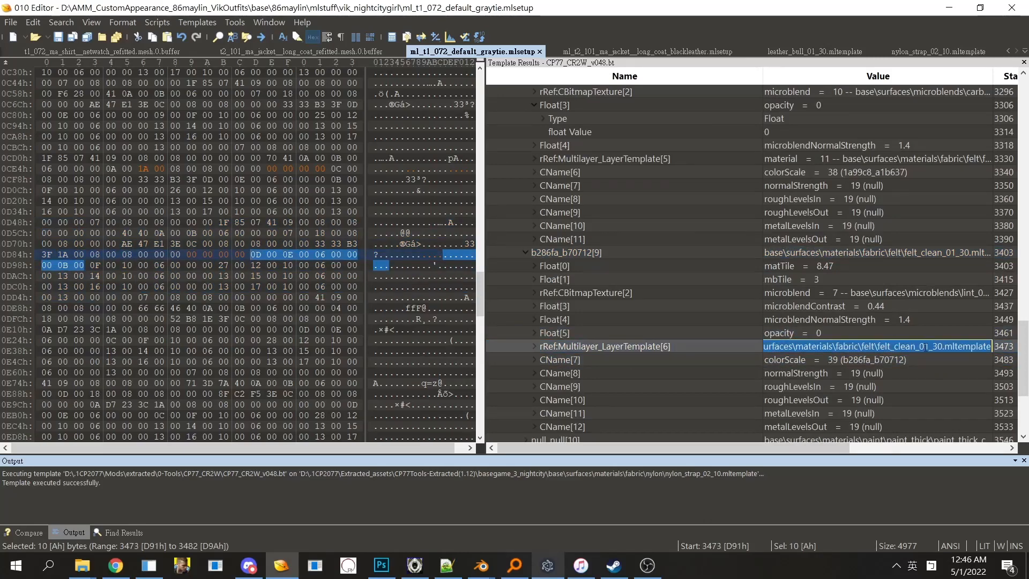
pyautogui.click(928, 356)
pyautogui.click(927, 347)
pyautogui.scroll(1, 1024, 348)
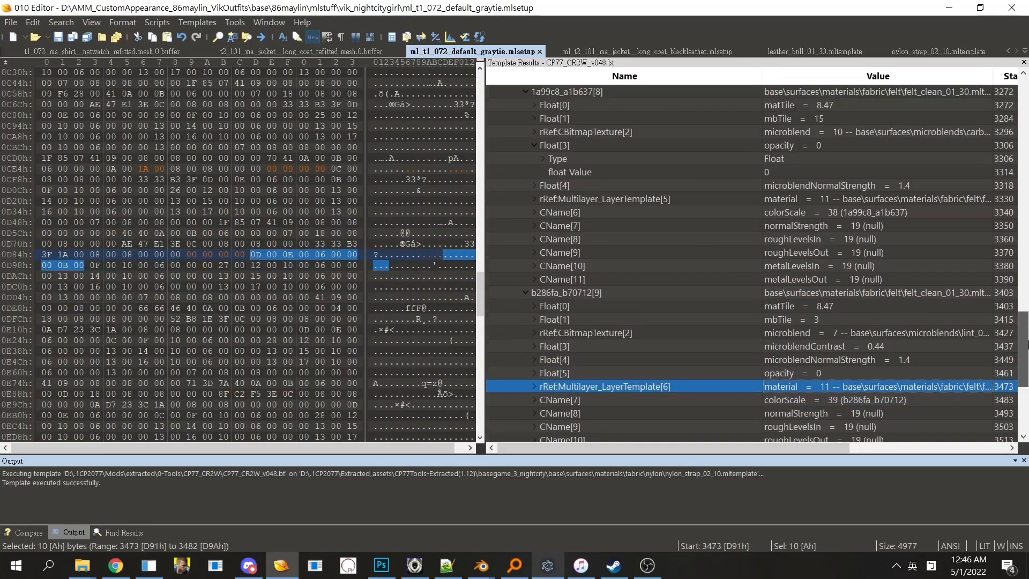
pyautogui.scroll(-1, 1024, 348)
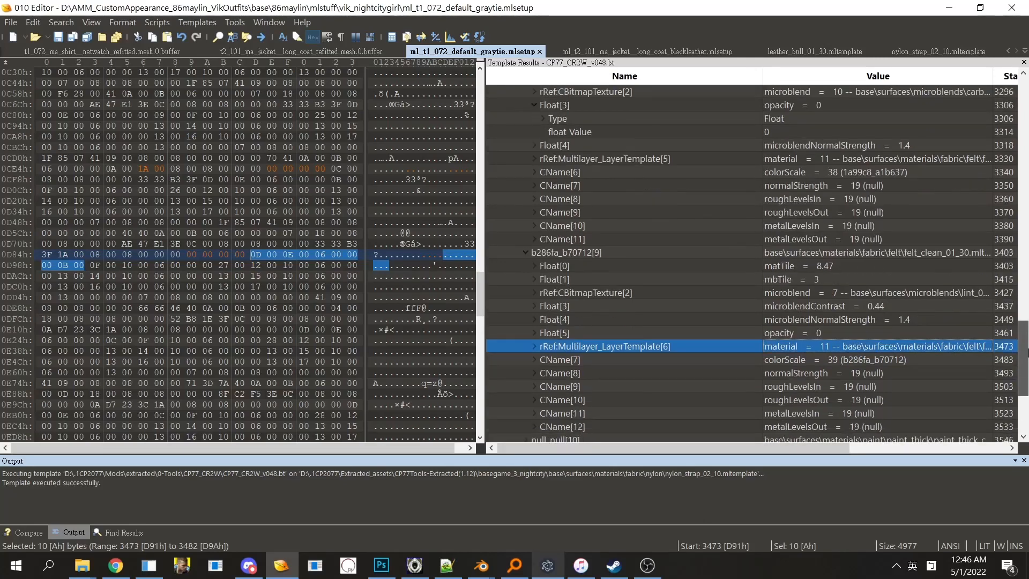
pyautogui.click(905, 349)
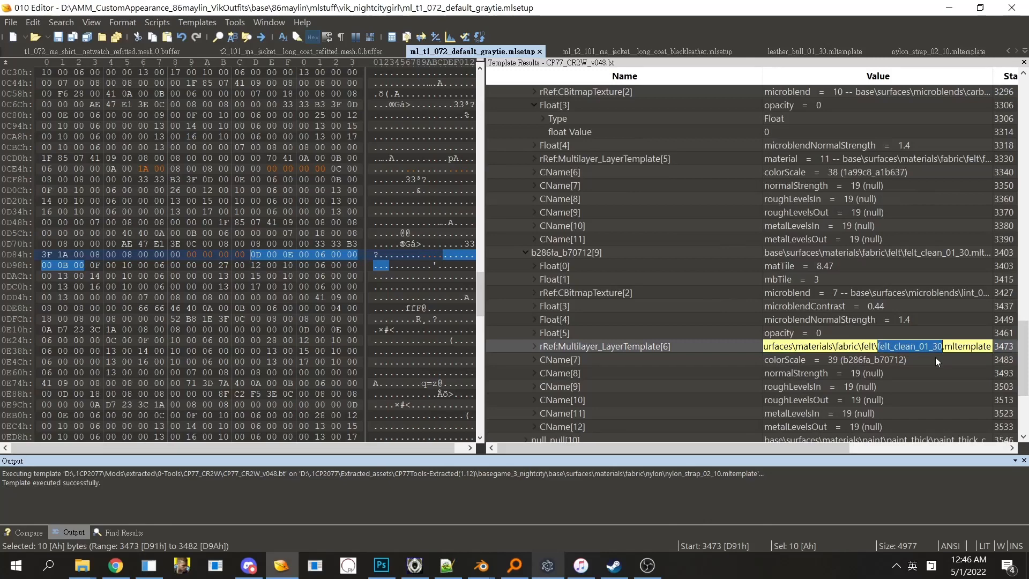
pyautogui.click(922, 361)
pyautogui.click(924, 350)
pyautogui.click(931, 361)
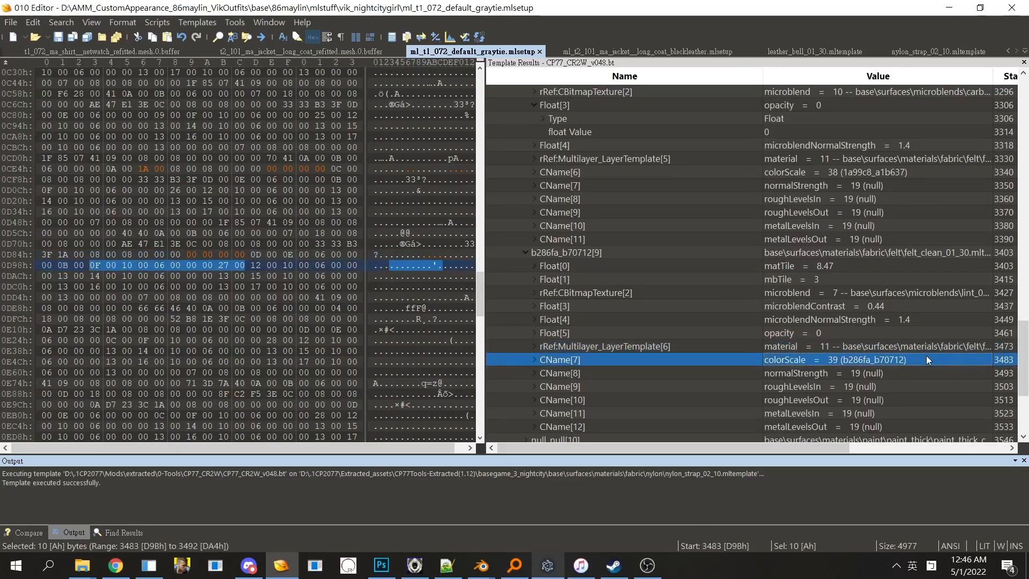
pyautogui.click(927, 349)
pyautogui.click(927, 349)
pyautogui.click(928, 358)
# Step: Switch to leather_bull_01_30.mltemplate, collapse its color overrides and examine the template's texture references and float parameters
pyautogui.click(854, 52)
pyautogui.moveTo(1022, 179); pyautogui.dragTo(1018, 107)
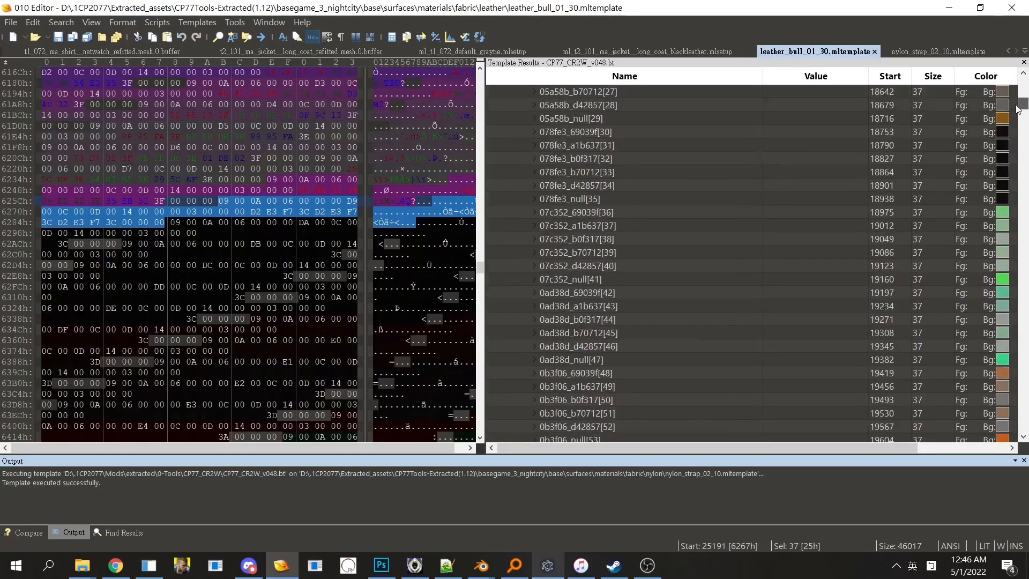
pyautogui.scroll(10, 808, 102)
pyautogui.click(583, 186)
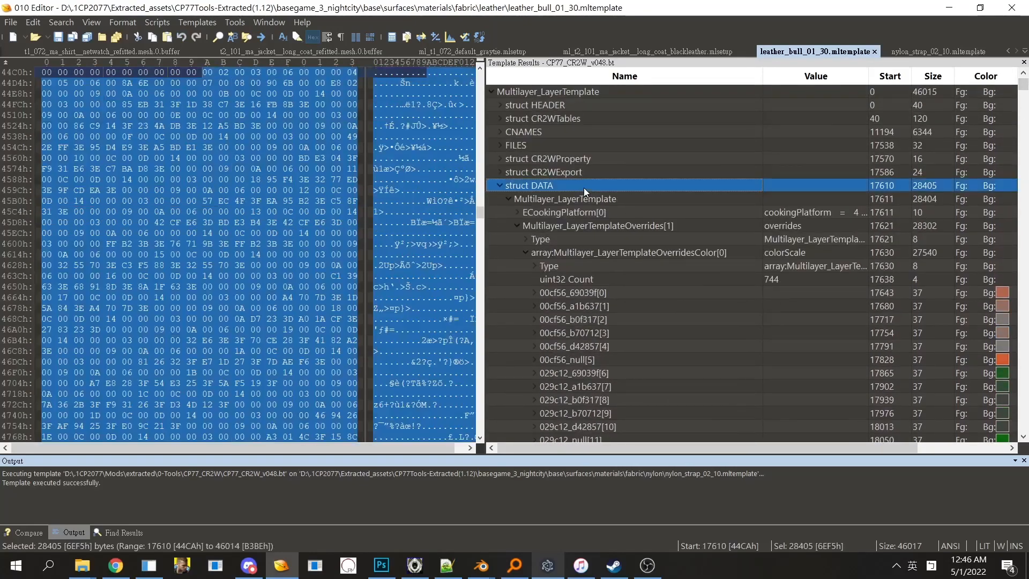
pyautogui.doubleClick(586, 197)
pyautogui.doubleClick(587, 197)
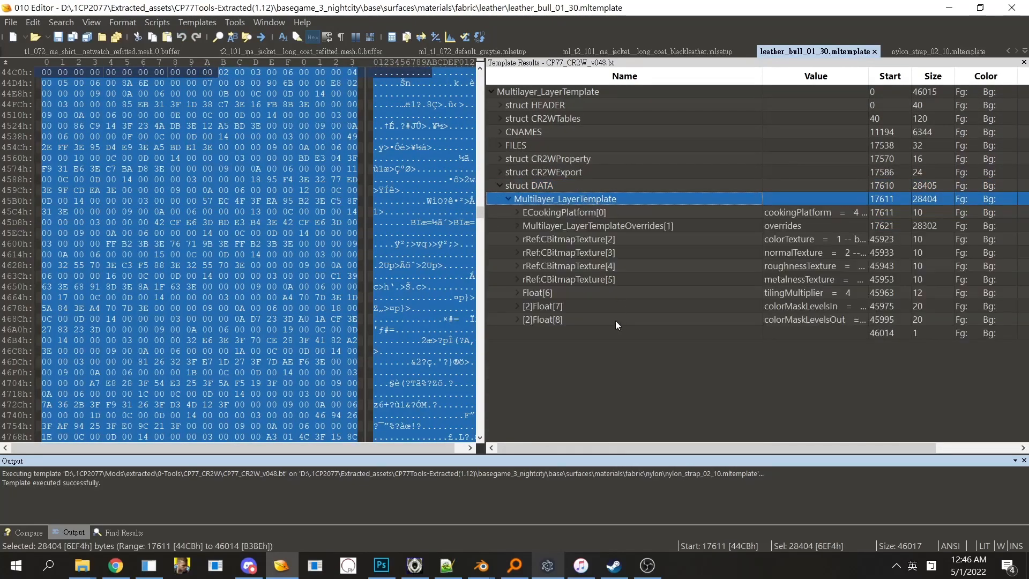
pyautogui.click(632, 319)
pyautogui.click(631, 280)
pyautogui.click(665, 252)
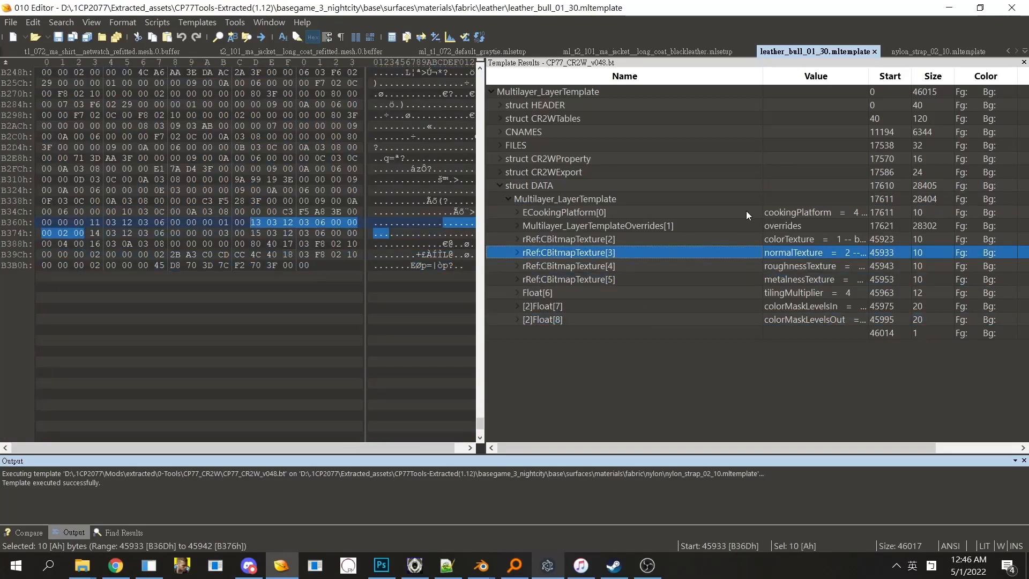
# Step: Expand the FILES list, collapse CR2WProperty and widen the Value column to read the full texture paths
pyautogui.doubleClick(566, 155)
pyautogui.doubleClick(568, 148)
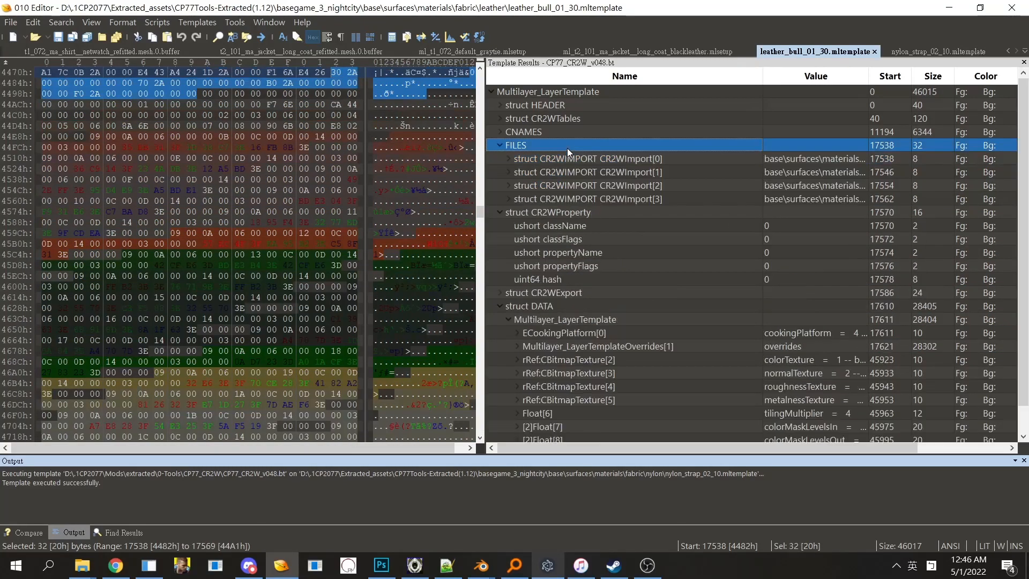
pyautogui.doubleClick(675, 217)
pyautogui.moveTo(868, 77); pyautogui.dragTo(1026, 78)
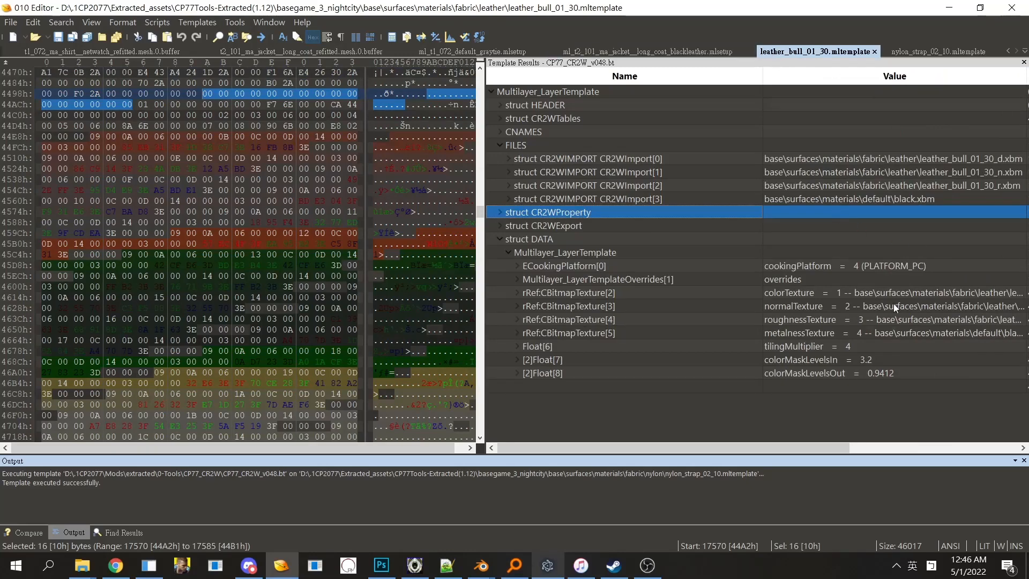
# Step: Expand the overrides of leather_bull_01_30.mltemplate, examine the color, roughness, metalness and normal strength arrays, and collapse them again
pyautogui.moveTo(825, 447)
pyautogui.mouseDown()
pyautogui.moveTo(935, 445)
pyautogui.moveTo(807, 451)
pyautogui.moveTo(820, 445)
pyautogui.mouseUp()
pyautogui.doubleClick(611, 282)
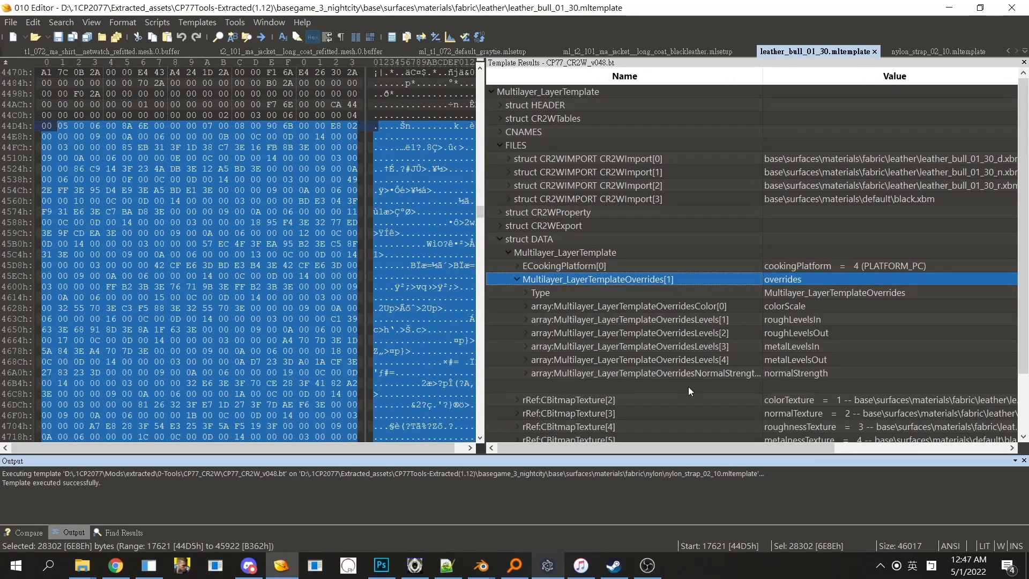
pyautogui.scroll(-2, 1011, 287)
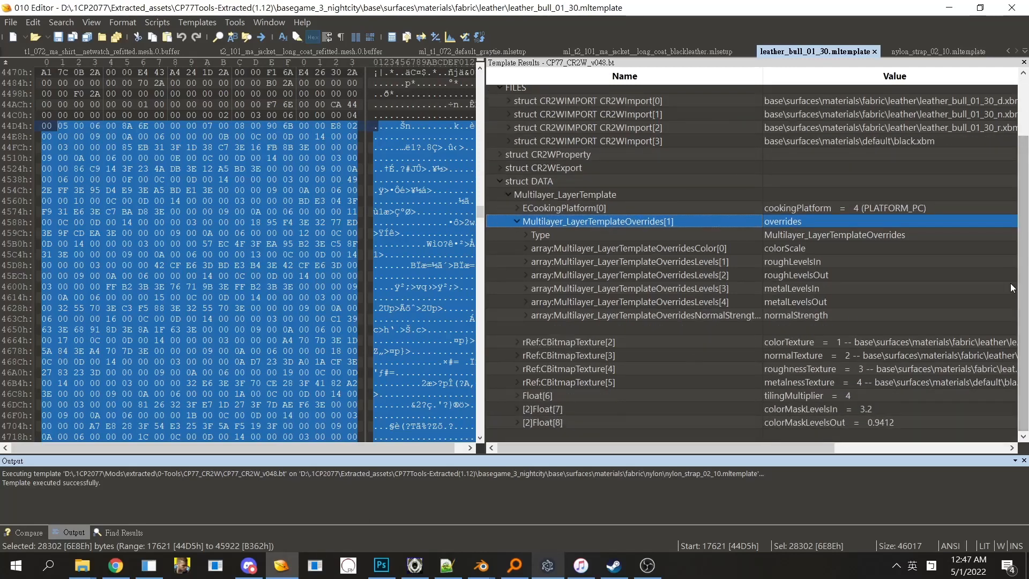
pyautogui.click(516, 564)
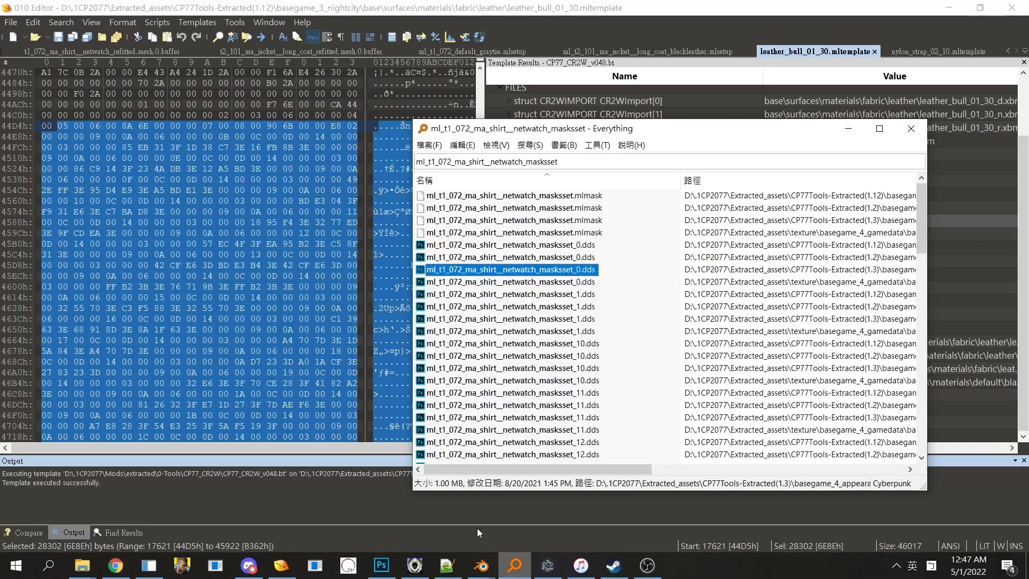
pyautogui.click(959, 105)
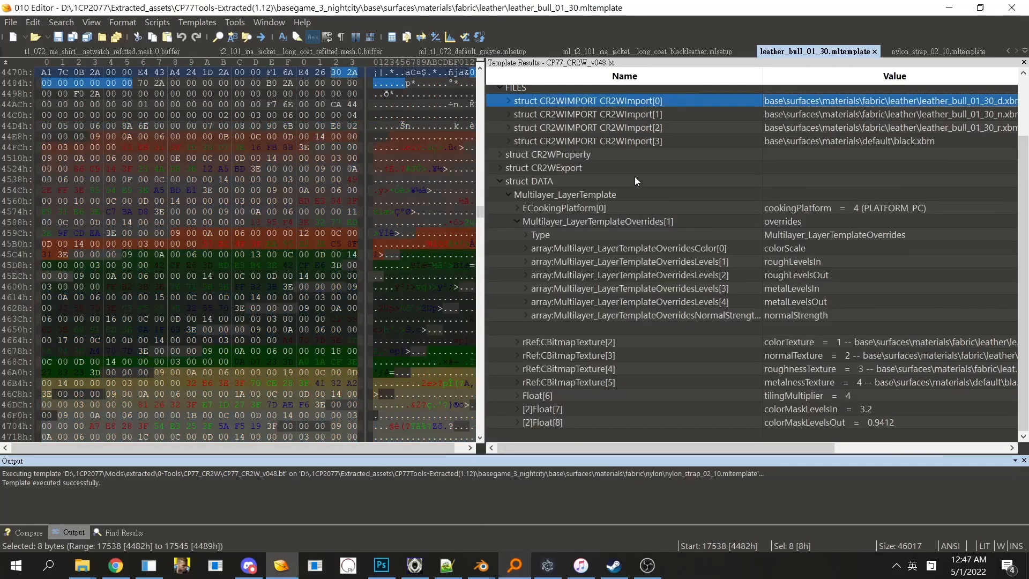
pyautogui.doubleClick(608, 217)
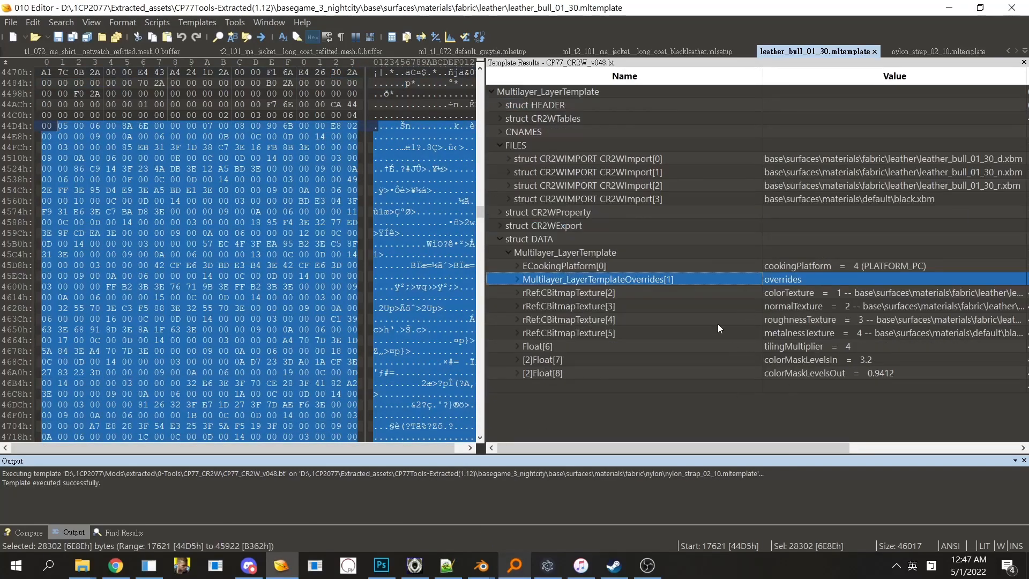
# Step: Switch to the long coat blackleather mlsetup and inspect the parameters of layers 05a58b_a1b637[7] and f88798_a1b637[6], collapsing each one again
pyautogui.click(719, 51)
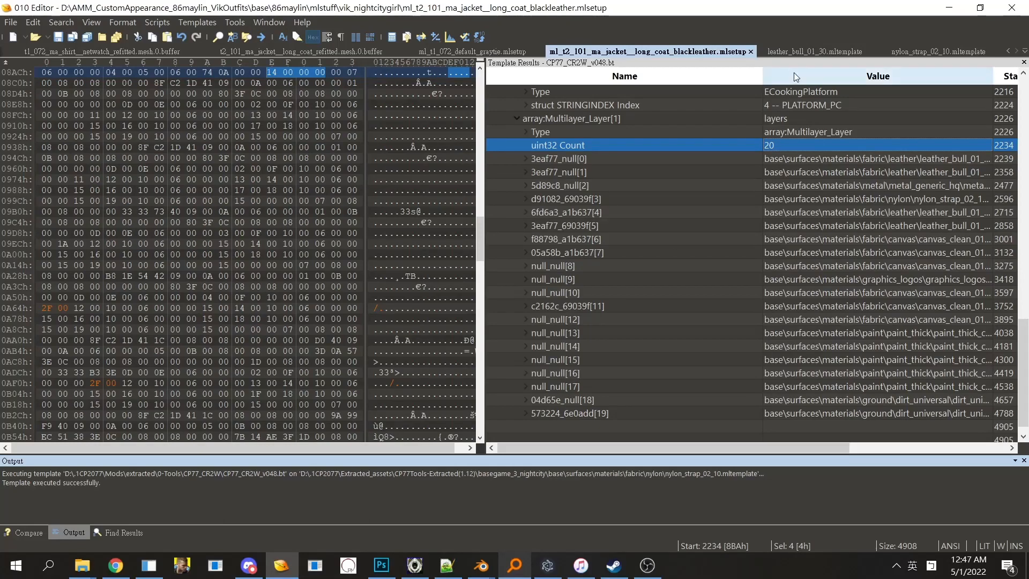
pyautogui.click(814, 51)
pyautogui.click(641, 54)
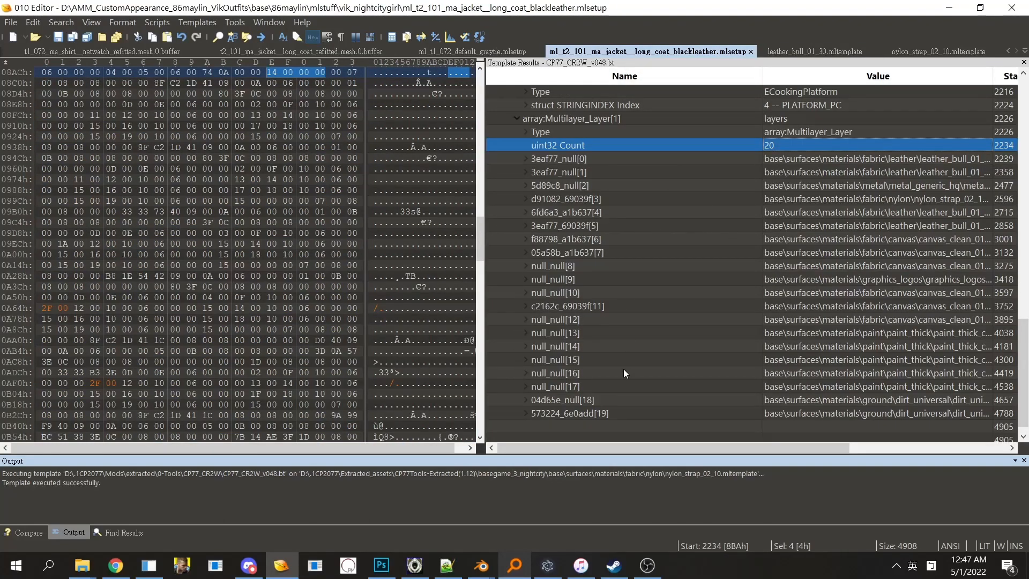
pyautogui.click(618, 308)
pyautogui.doubleClick(607, 249)
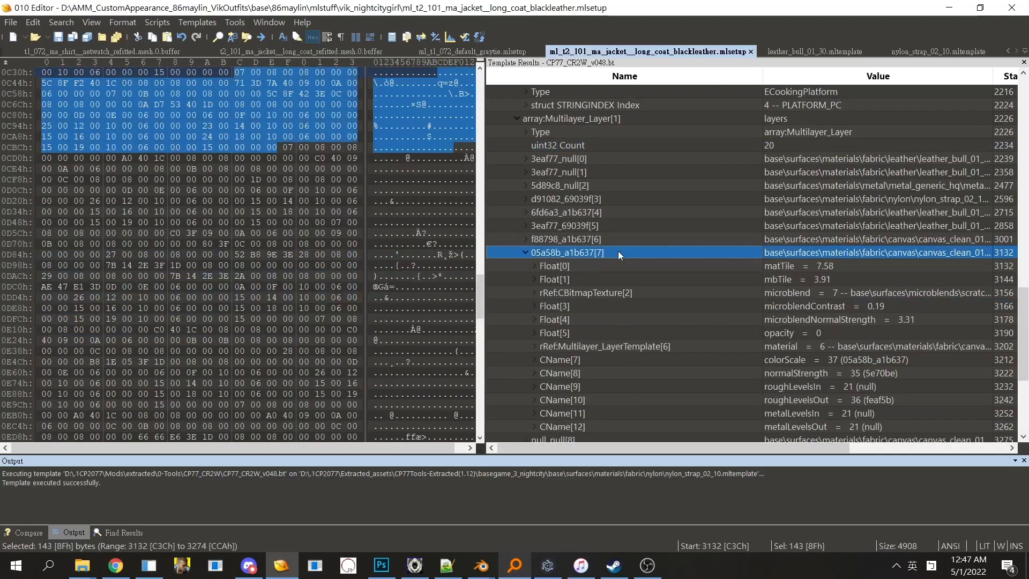
pyautogui.doubleClick(618, 251)
pyautogui.doubleClick(619, 240)
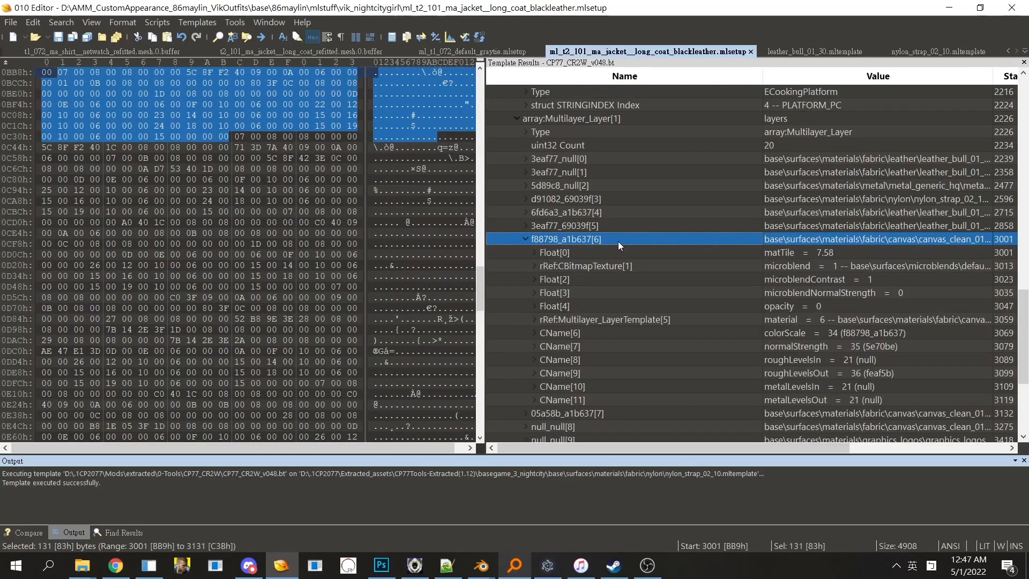
pyautogui.doubleClick(618, 241)
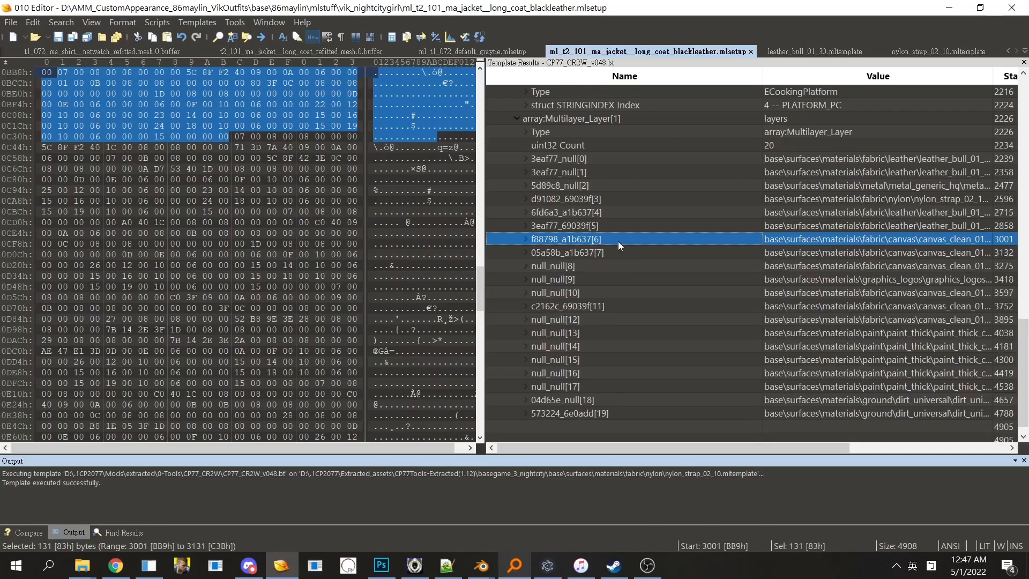
# Step: Return to ml_t1_072_default_graytie.mlsetup and examine the parameters of the felt layer b286fa_b70712[9]
pyautogui.click(482, 51)
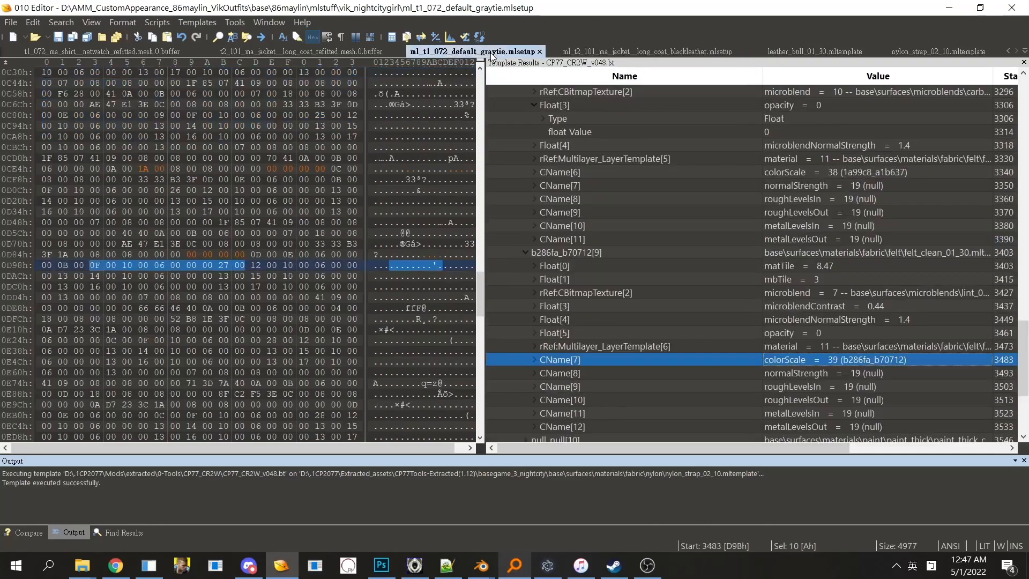
pyautogui.doubleClick(613, 252)
pyautogui.doubleClick(620, 272)
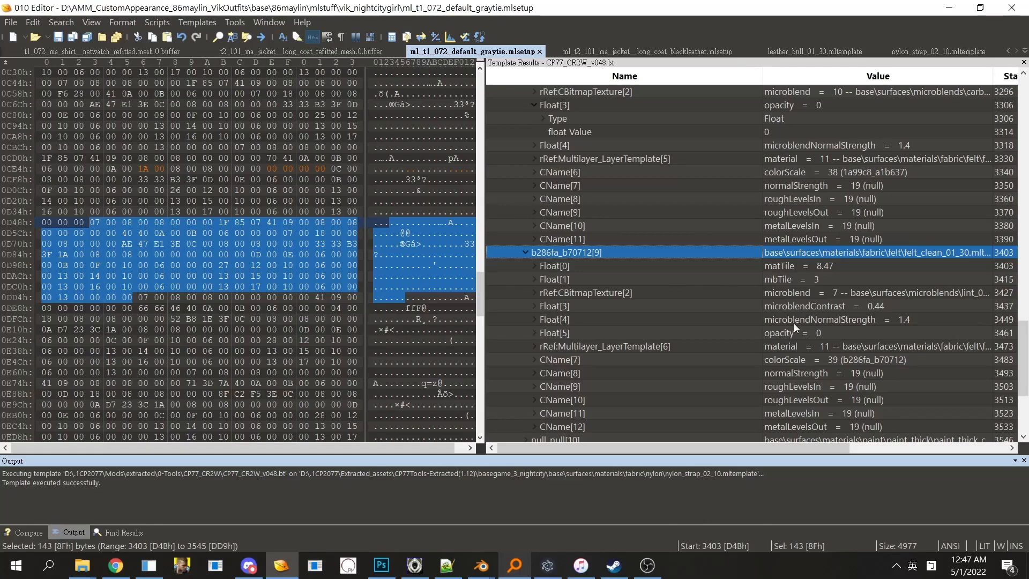
# Step: Set the opacity of layer b286fa_b70712[9] to 0
pyautogui.doubleClick(779, 331)
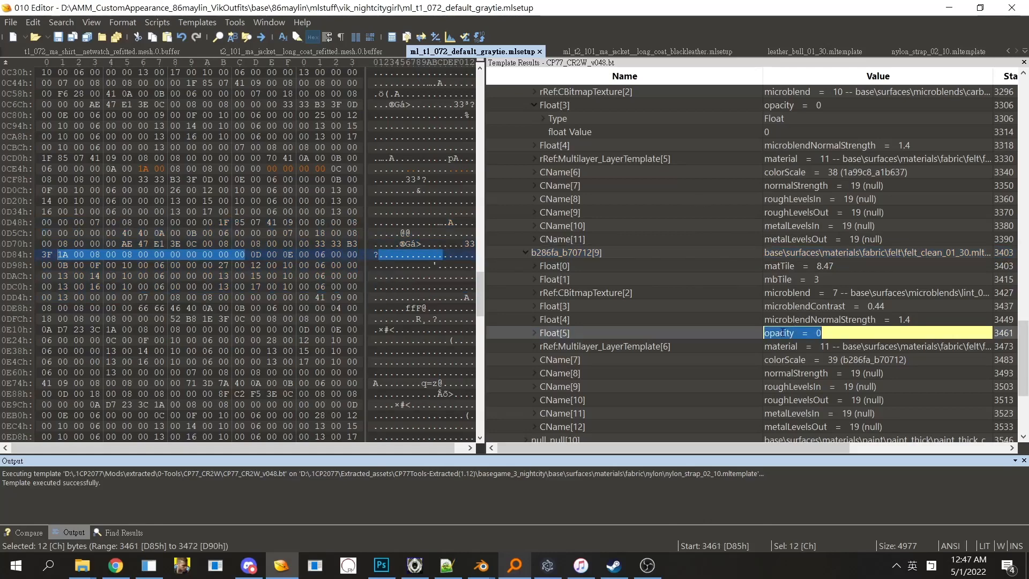
pyautogui.click(935, 254)
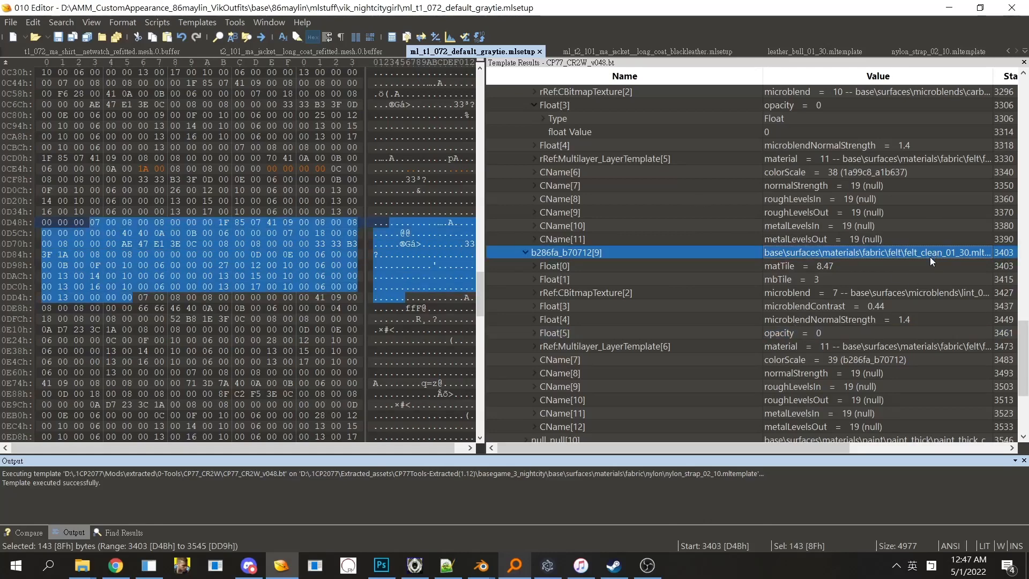
pyautogui.click(801, 336)
pyautogui.click(799, 337)
pyautogui.moveTo(796, 333); pyautogui.dragTo(735, 332)
pyautogui.press('Return')
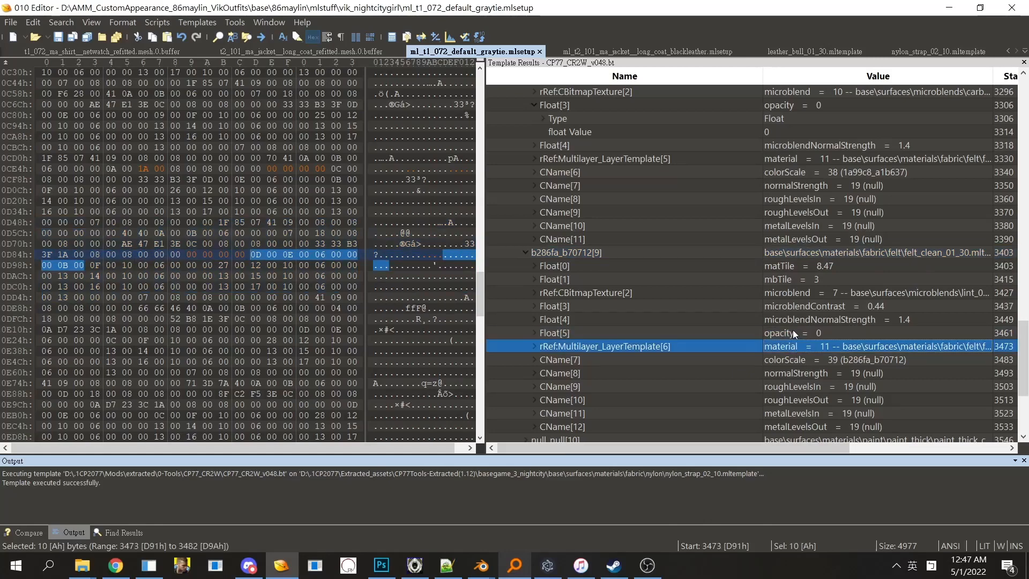
# Step: Collapse the expanded layers b286fa_b70712[9], 1a99c8_a1b637[8] and b286fa_a1b637[7] in the template results
pyautogui.moveTo(1022, 344); pyautogui.dragTo(1023, 321)
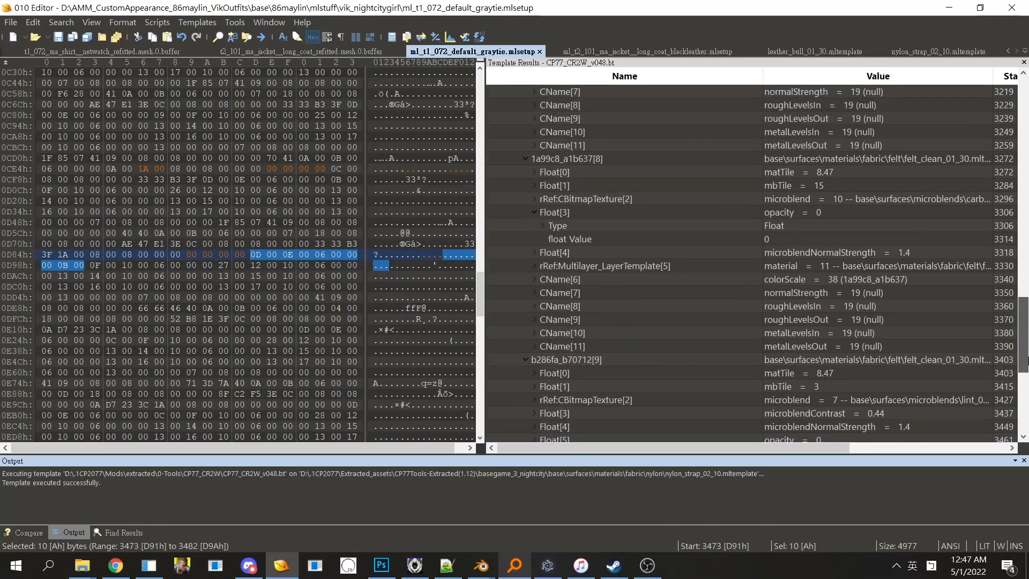
pyautogui.doubleClick(642, 359)
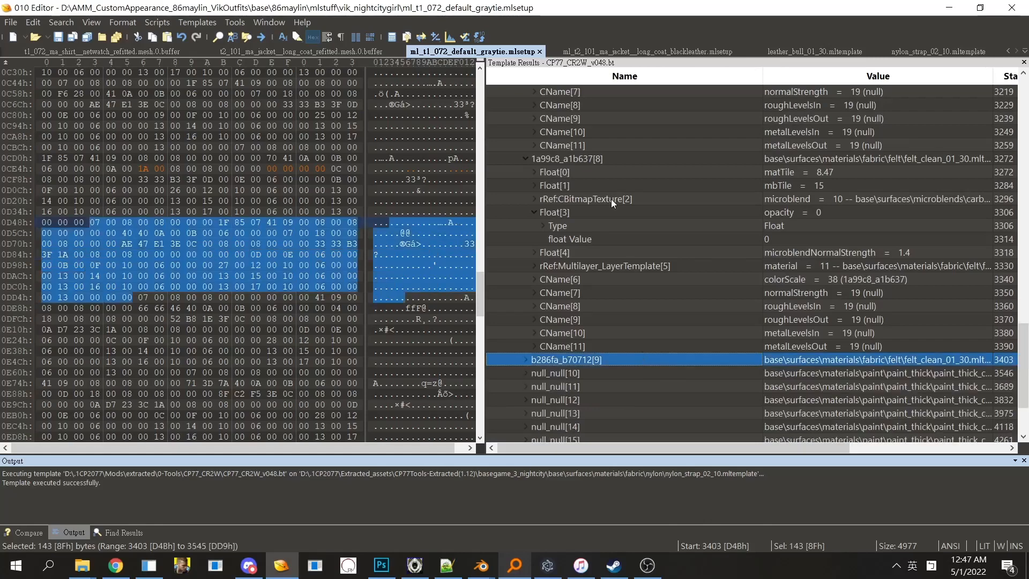
pyautogui.click(612, 163)
pyautogui.press('Left')
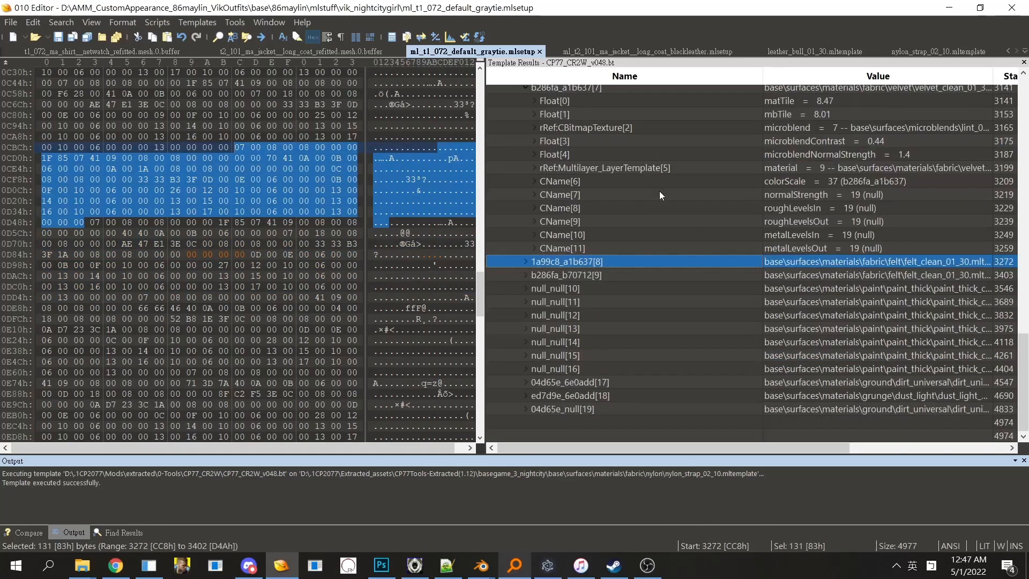
pyautogui.press('Up')
pyautogui.press('Up')
pyautogui.press('Up')
pyautogui.press('Up')
pyautogui.press('Up')
pyautogui.press('Up')
pyautogui.press('Up')
pyautogui.press('Up')
pyautogui.press('Up')
pyautogui.press('Up')
pyautogui.press('Up')
pyautogui.press('Up')
pyautogui.press('Up')
pyautogui.press('Up')
pyautogui.press('Up')
pyautogui.click(610, 119)
pyautogui.press('Left')
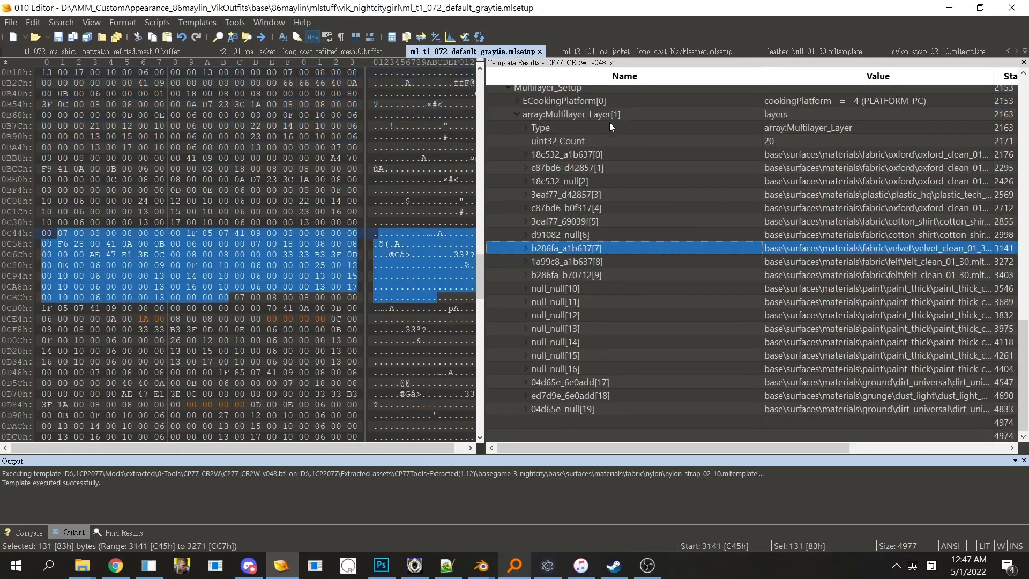
# Step: Examine the opacity and microblend values of layers d91082_null[6] and 3eaf77_69039f[5]
pyautogui.doubleClick(603, 235)
pyautogui.press('Down')
pyautogui.press('Down')
pyautogui.press('Down')
pyautogui.press('Down')
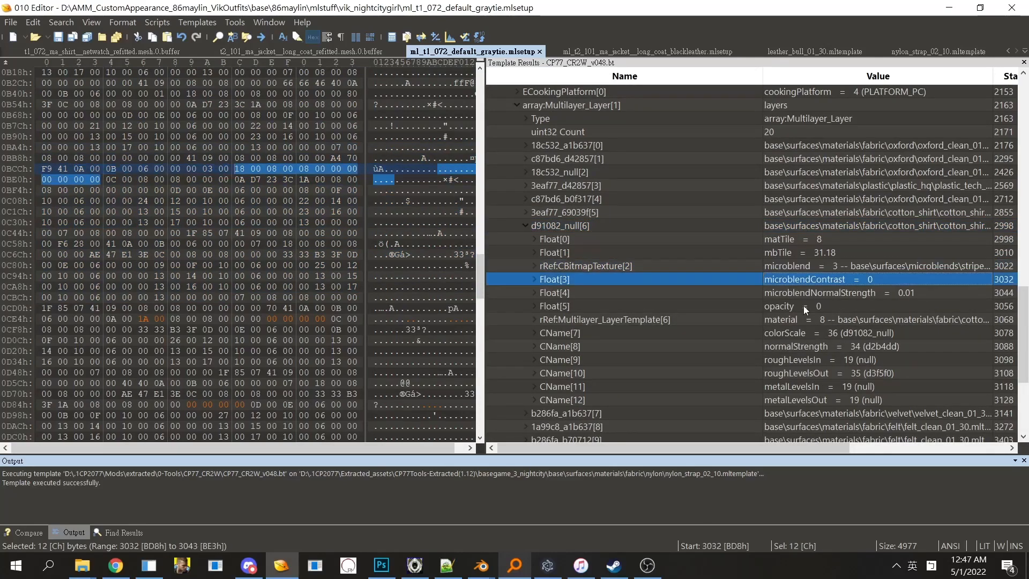
pyautogui.press('Left')
pyautogui.press('Left')
pyautogui.press('Up')
pyautogui.press('Right')
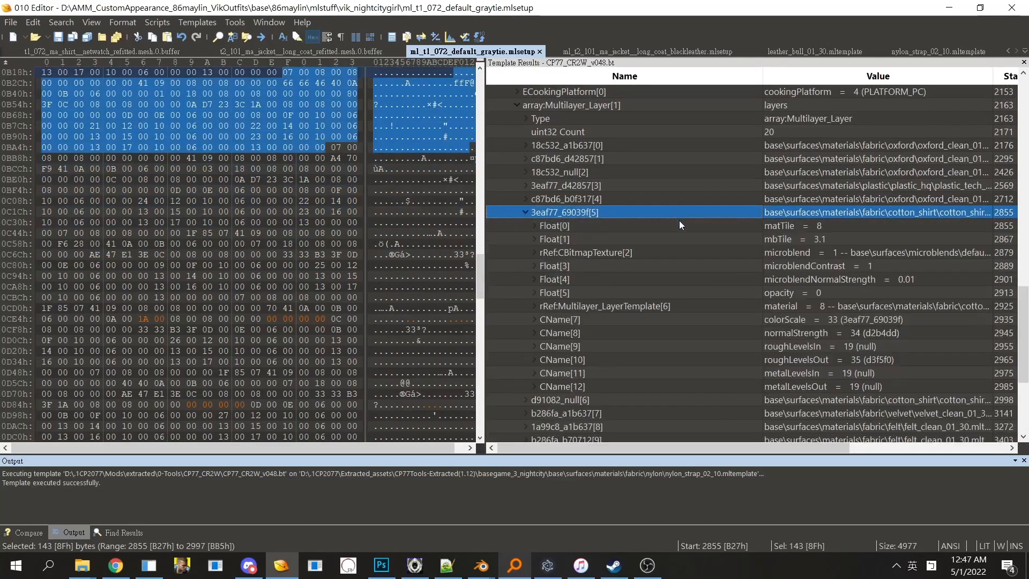
pyautogui.press('Down')
pyautogui.press('Down')
pyautogui.press('Left')
pyautogui.press('Left')
# Step: Set the opacity of layer c87bd6_b0f317[4] to 0 and collapse the layer
pyautogui.press('Up')
pyautogui.press('Right')
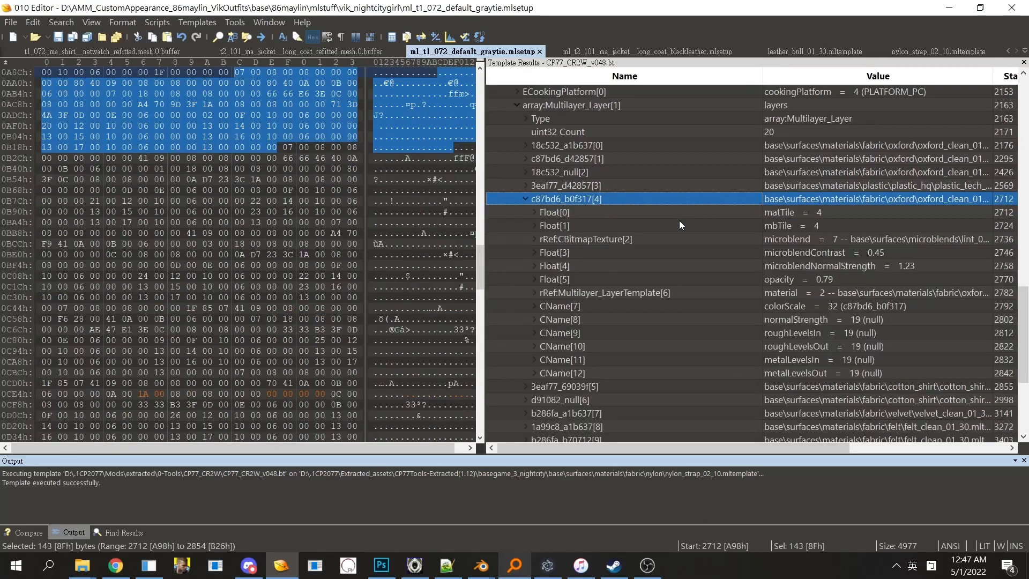
pyautogui.press('Down')
pyautogui.press('Down')
pyautogui.press('Down')
pyautogui.press('Down')
pyautogui.press('Down')
pyautogui.press('Down')
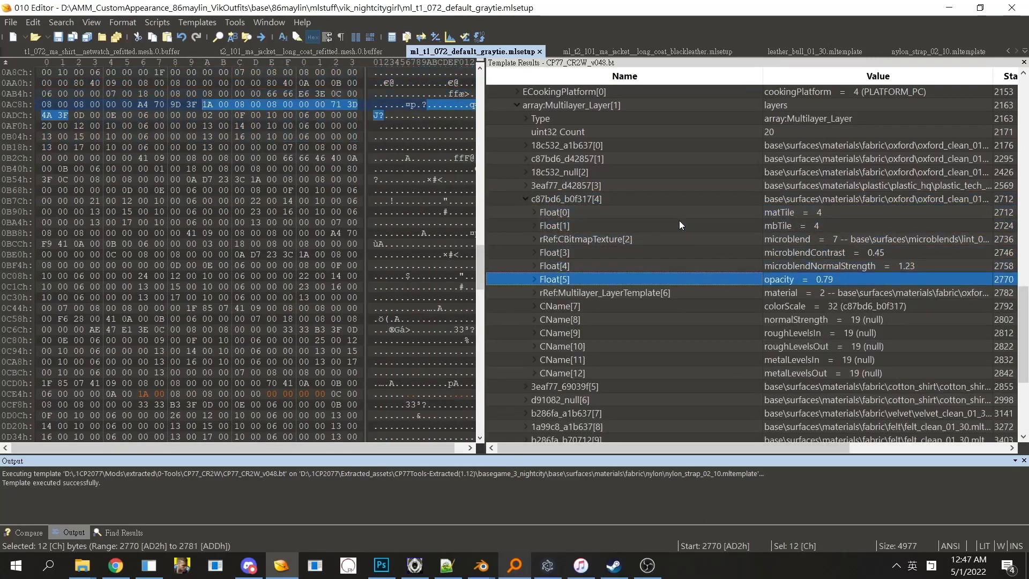
pyautogui.press('Return')
pyautogui.write('0')
pyautogui.press('Return')
pyautogui.press('Up')
pyautogui.press('Up')
pyautogui.press('Up')
pyautogui.press('Up')
pyautogui.press('Up')
pyautogui.press('Up')
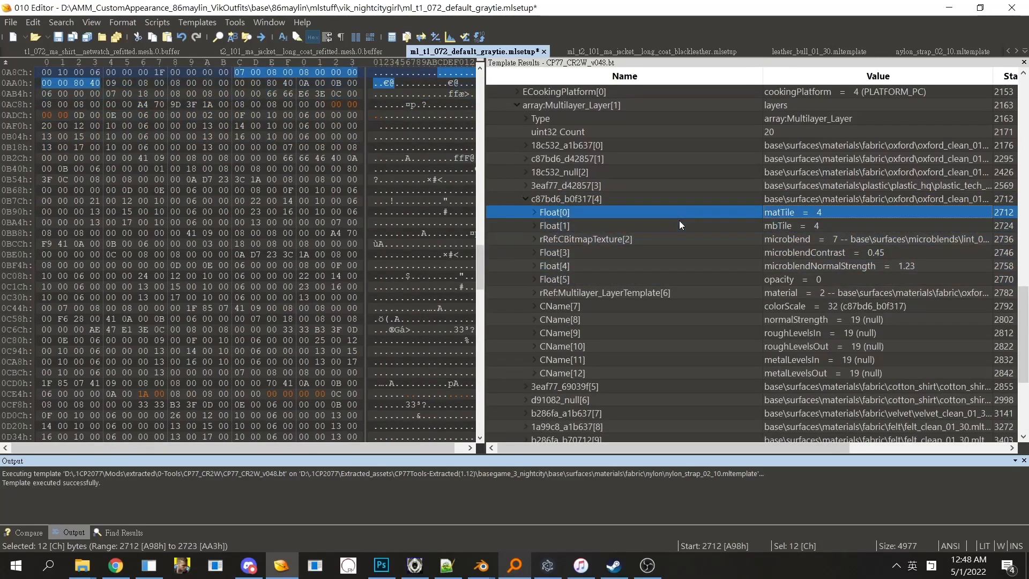
pyautogui.press('Left')
# Step: Set the opacity of layer 3eaf77_d42857[3] to 0 and collapse the layer
pyautogui.press('Up')
pyautogui.press('Right')
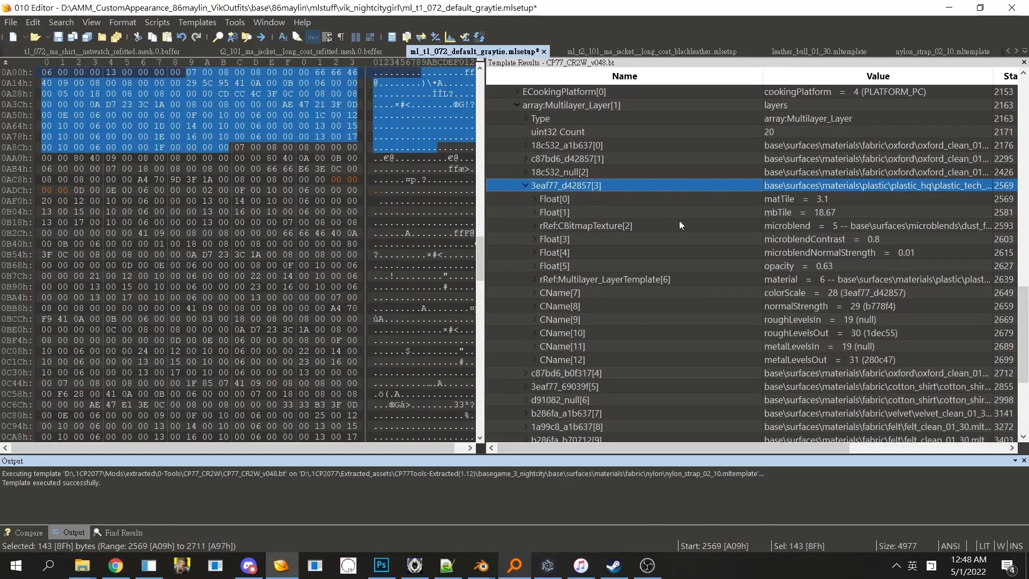
pyautogui.press('Down')
pyautogui.press('Down')
pyautogui.press('Down')
pyautogui.press('Return')
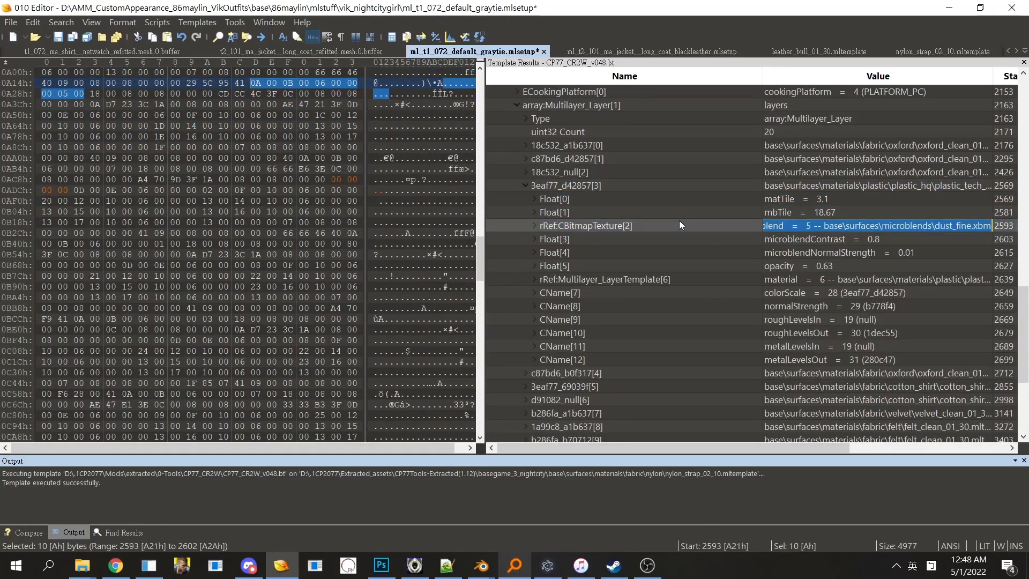
pyautogui.press('Escape')
pyautogui.press('Down')
pyautogui.press('Down')
pyautogui.press('Down')
pyautogui.press('Return')
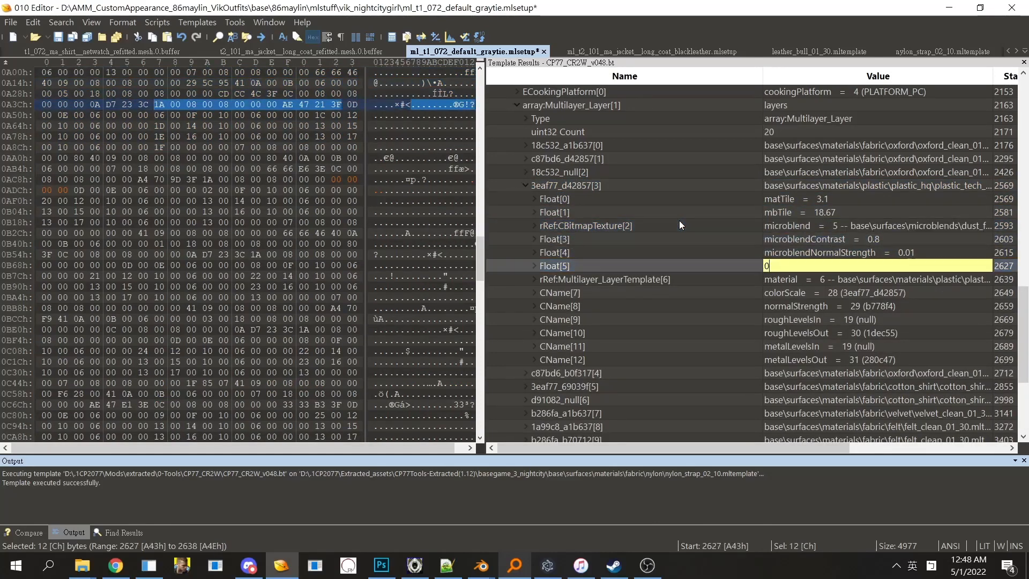
pyautogui.press('Escape')
pyautogui.press('Up')
pyautogui.press('Up')
pyautogui.press('Up')
pyautogui.press('Up')
pyautogui.press('Up')
pyautogui.press('Up')
pyautogui.press('Left')
# Step: Set the opacity of layer 18c532_null[2] to 0 and collapse the layer
pyautogui.press('Up')
pyautogui.press('Right')
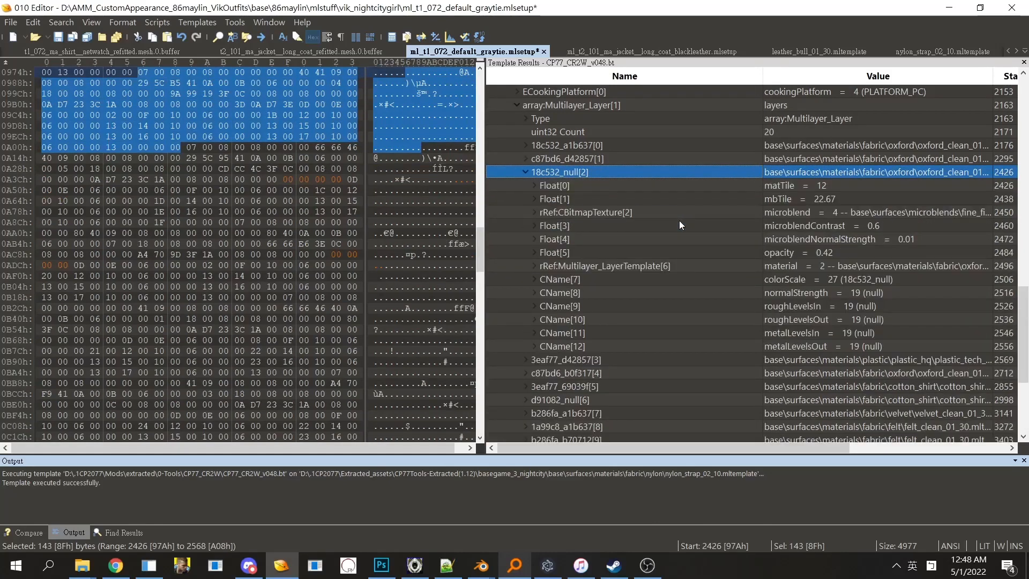
pyautogui.press('Down')
pyautogui.press('Down')
pyautogui.press('Down')
pyautogui.press('Down')
pyautogui.press('Down')
pyautogui.press('Down')
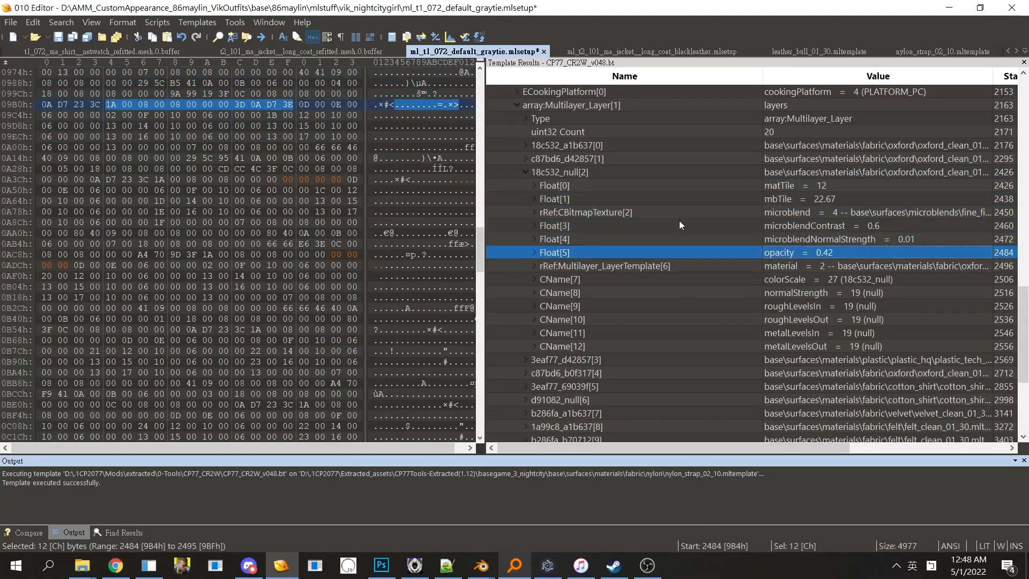
pyautogui.press('Return')
pyautogui.write('0')
pyautogui.press('Return')
pyautogui.press('Up')
pyautogui.press('Up')
pyautogui.press('Up')
pyautogui.press('Up')
pyautogui.press('Up')
pyautogui.press('Up')
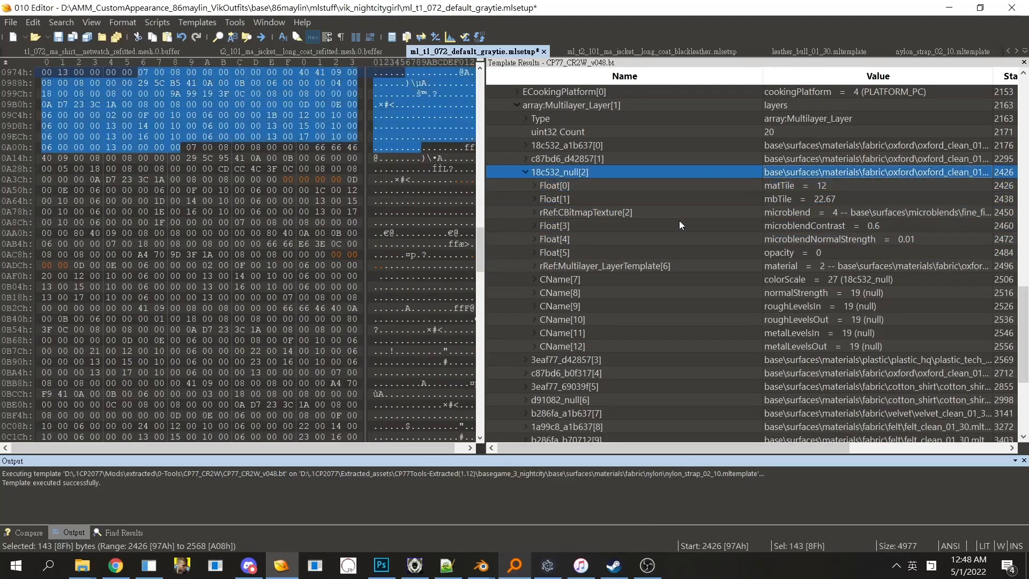
pyautogui.press('Left')
# Step: Check the contents of layers c87bd6_d42857[1] and 18c532_a1b637[0], and save the graytie mlsetup file
pyautogui.press('Up')
pyautogui.press('Right')
pyautogui.press('Left')
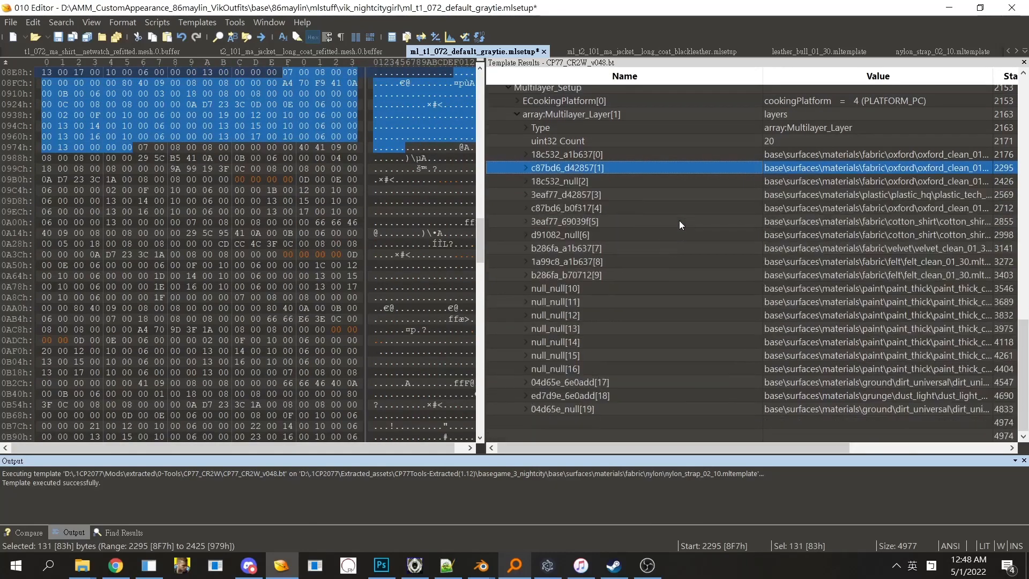
pyautogui.press('Up')
pyautogui.press('Right')
pyautogui.press('Left')
pyautogui.press('Down')
pyautogui.press('Down')
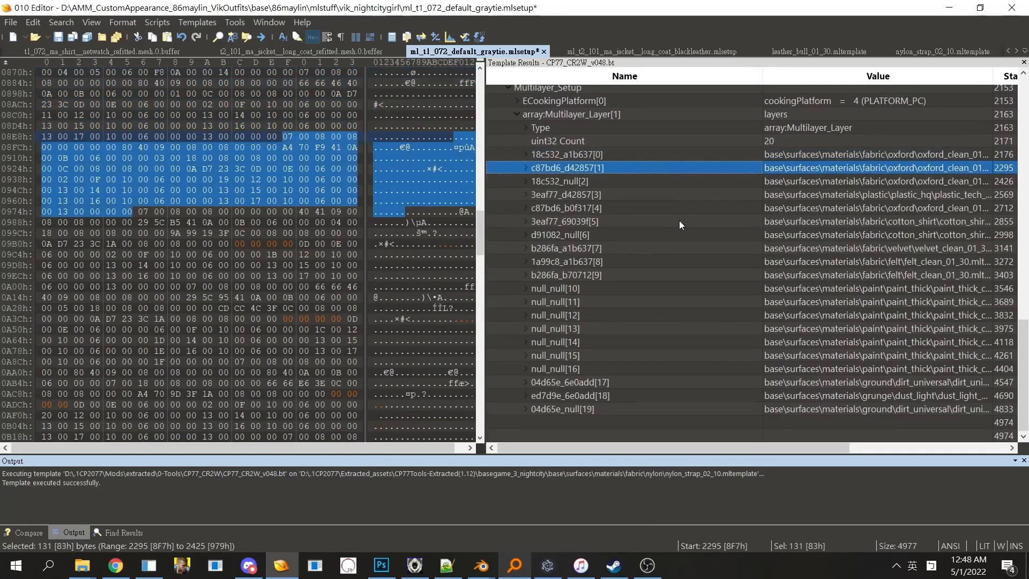
pyautogui.hotkey('ctrl', 's')
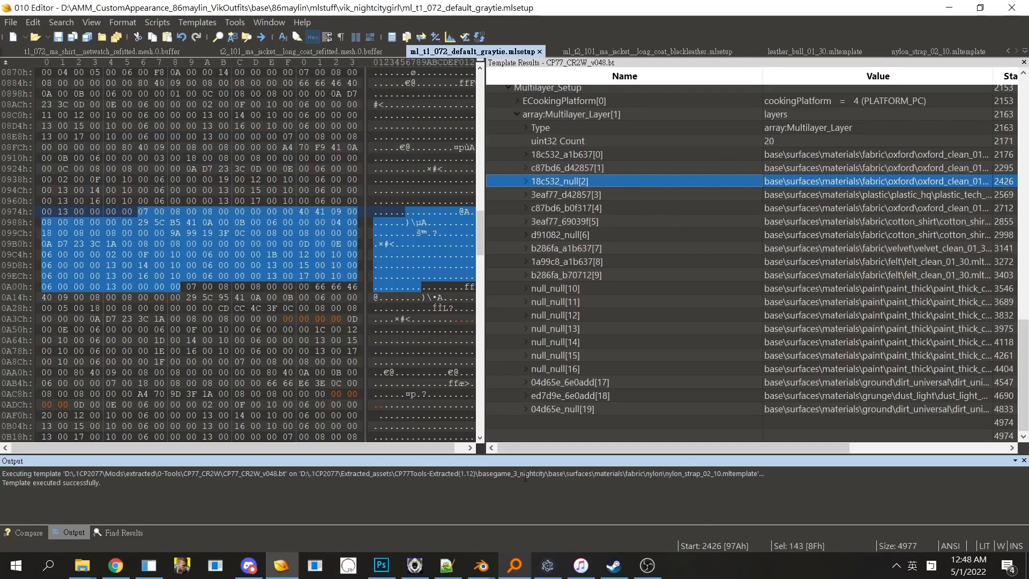
# Step: Switch to MlsetupBuilder and preview which parts of the shirt model layers 9 down to 5 cover
pyautogui.click(547, 565)
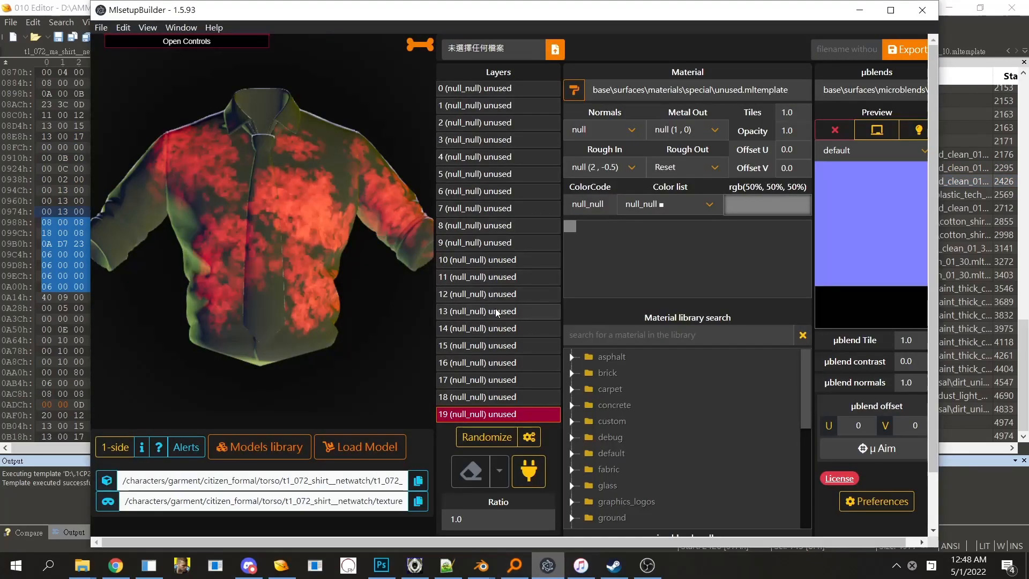
pyautogui.click(491, 242)
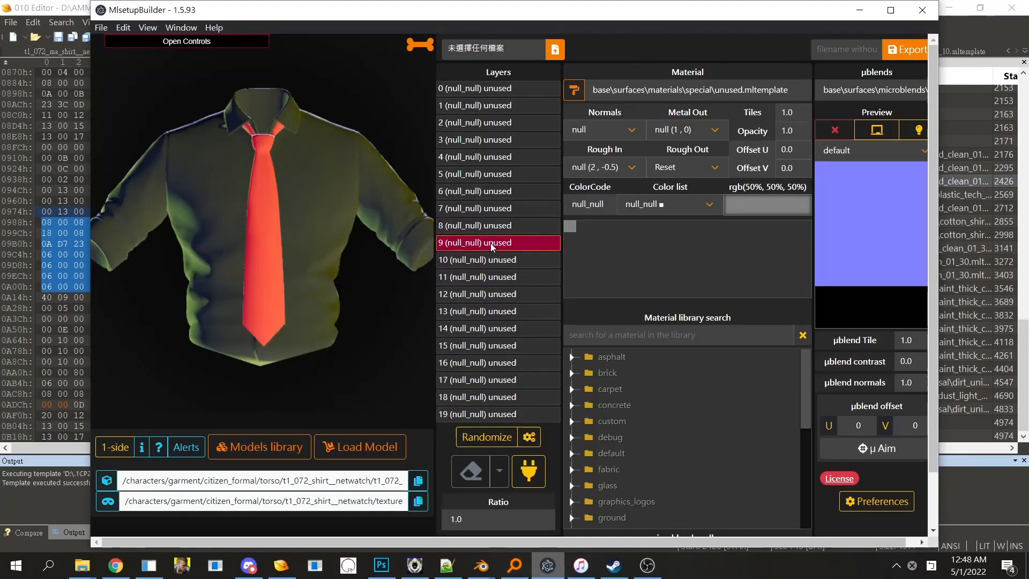
pyautogui.click(487, 228)
pyautogui.click(487, 210)
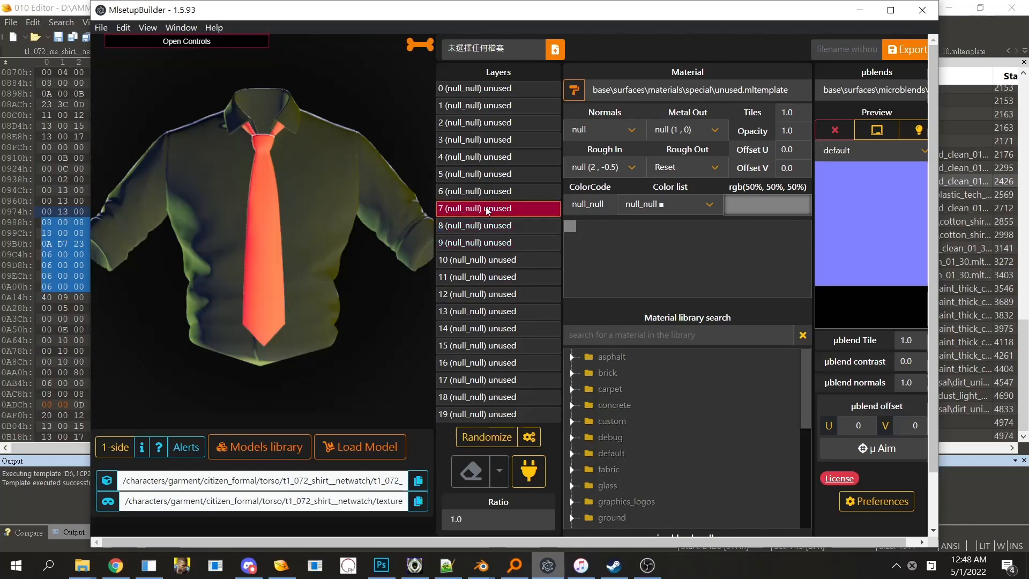
pyautogui.click(485, 195)
pyautogui.click(485, 209)
pyautogui.click(486, 191)
pyautogui.click(486, 173)
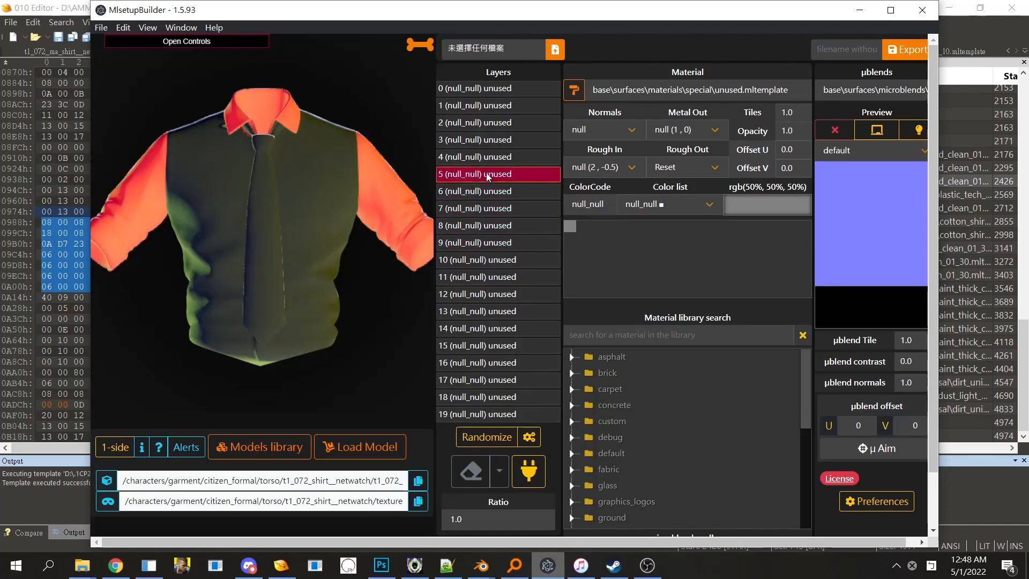
# Step: Preview the mask areas of layers 4 down to 0 on the shirt model
pyautogui.click(483, 141)
pyautogui.click(484, 156)
pyautogui.click(481, 141)
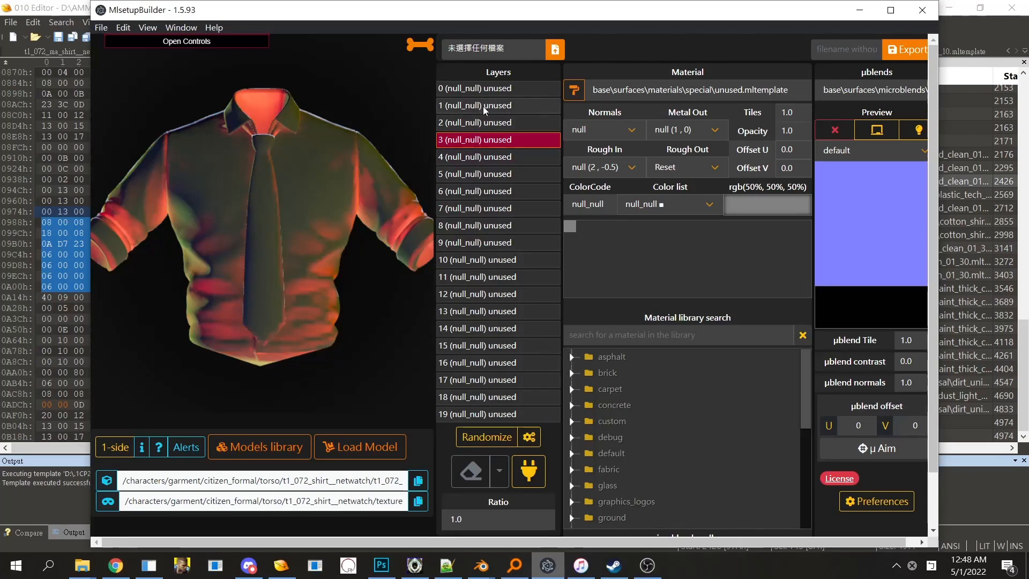
pyautogui.click(483, 106)
pyautogui.click(485, 123)
pyautogui.click(482, 88)
# Step: Compare the mask areas of layers 6 to 9 on the shirt model, viewing the tie from different angles
pyautogui.click(498, 191)
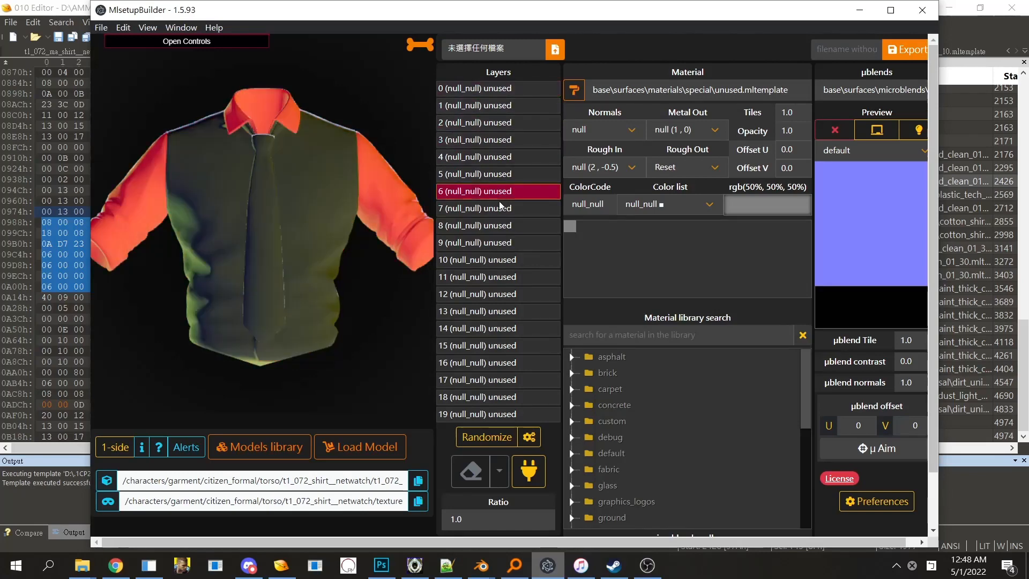
pyautogui.click(502, 226)
pyautogui.click(501, 243)
pyautogui.click(502, 226)
pyautogui.click(495, 209)
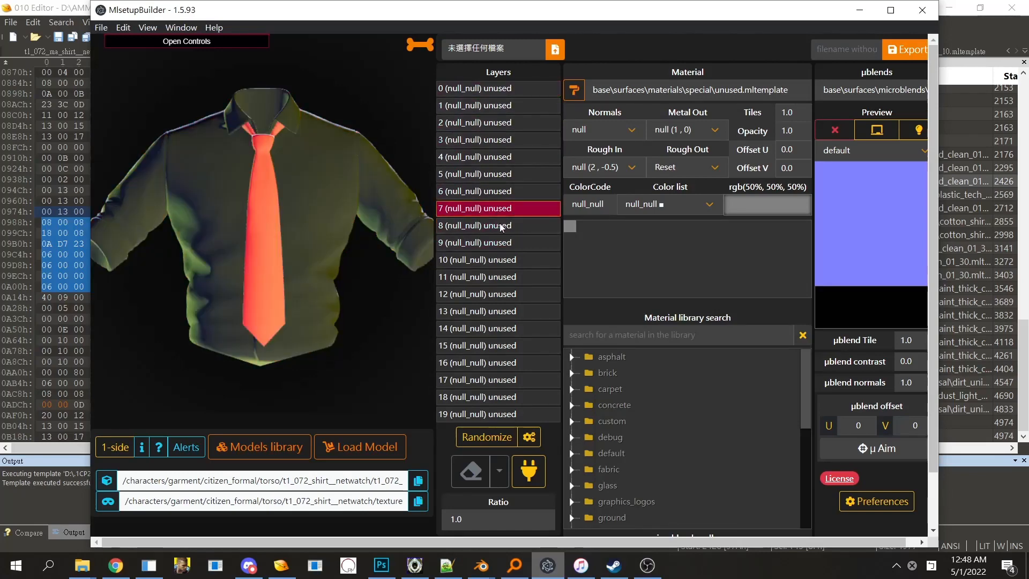
pyautogui.click(500, 227)
pyautogui.click(506, 244)
pyautogui.click(501, 226)
pyautogui.moveTo(406, 240); pyautogui.dragTo(560, 189)
pyautogui.click(518, 206)
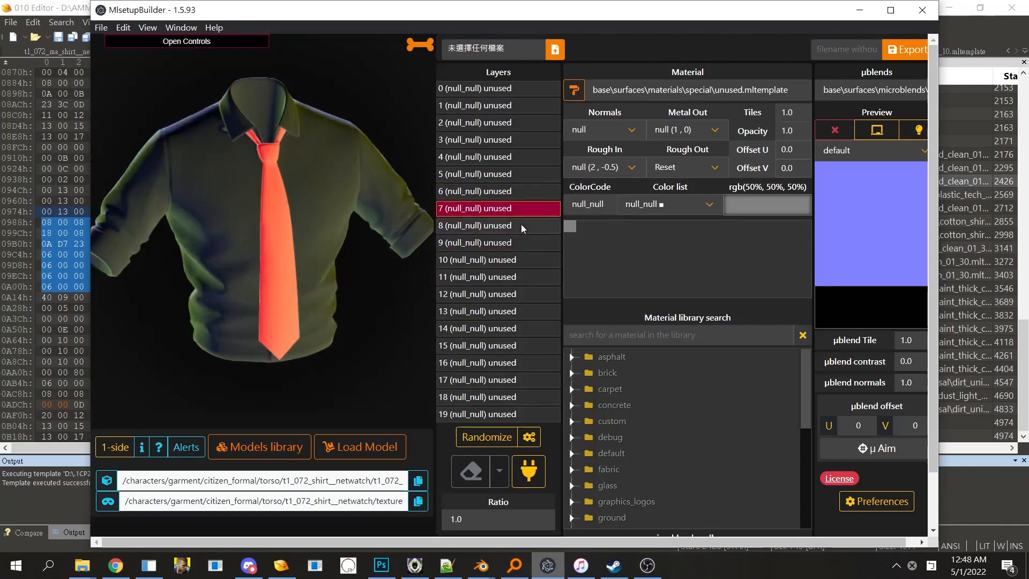
pyautogui.click(520, 225)
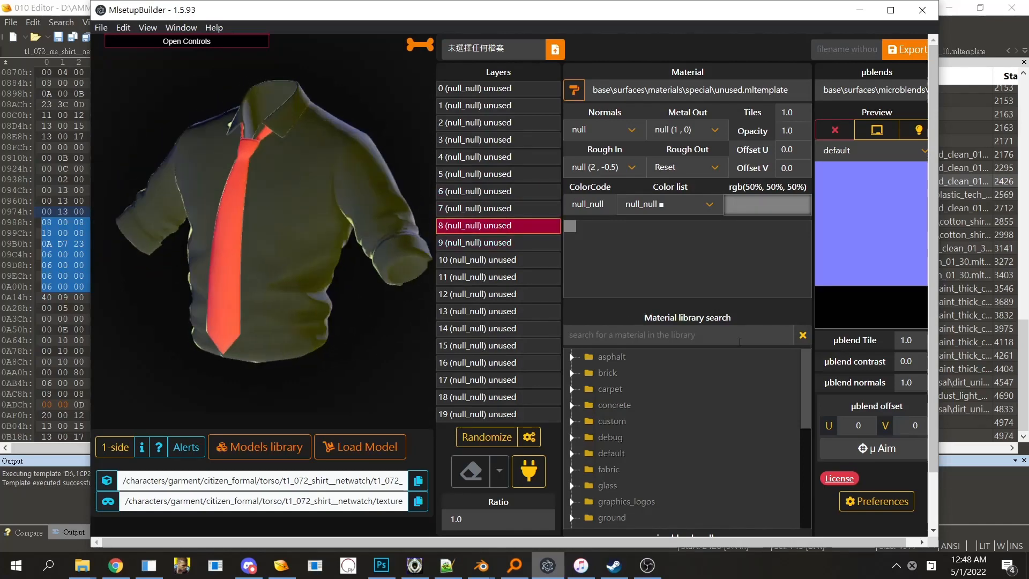
pyautogui.click(530, 243)
# Step: Switch back to 010 Editor and examine the material values of the tie layers 9, 8 and 7
pyautogui.click(1006, 291)
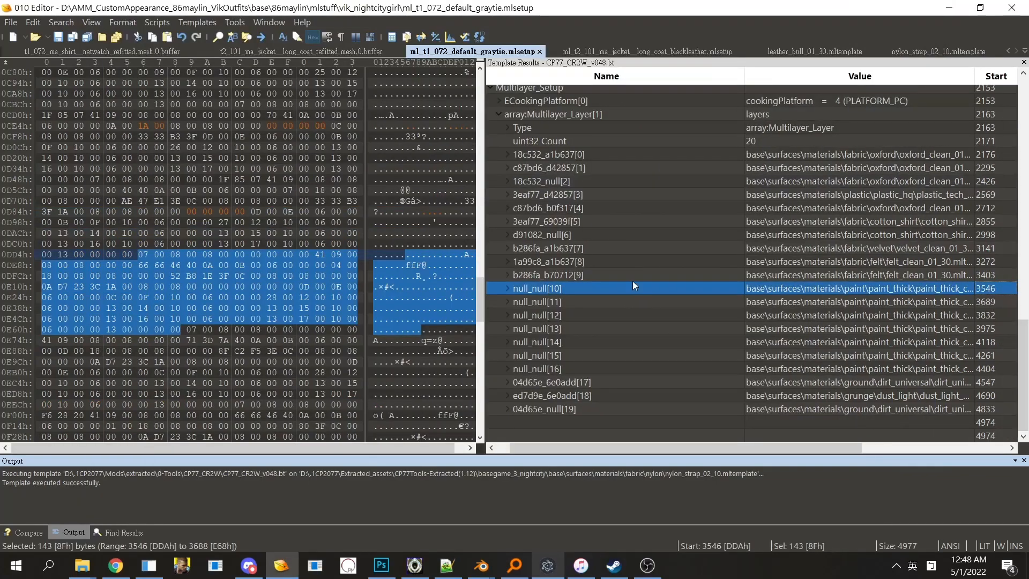
pyautogui.doubleClick(618, 277)
pyautogui.press('Left')
pyautogui.press('Up')
pyautogui.press('Right')
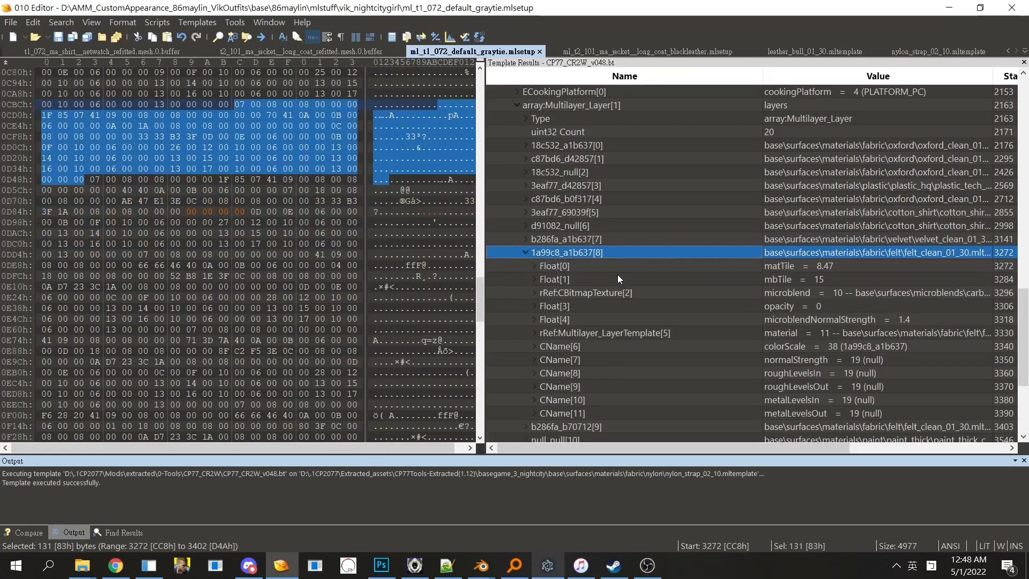
pyautogui.press('Left')
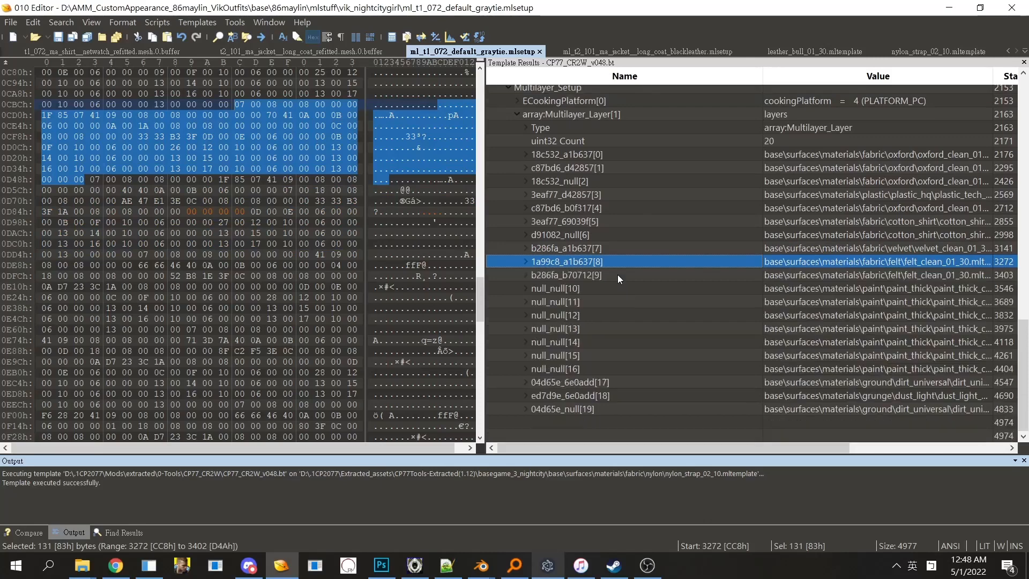
pyautogui.press('Right')
pyautogui.press('Left')
pyautogui.press('Up')
pyautogui.press('Right')
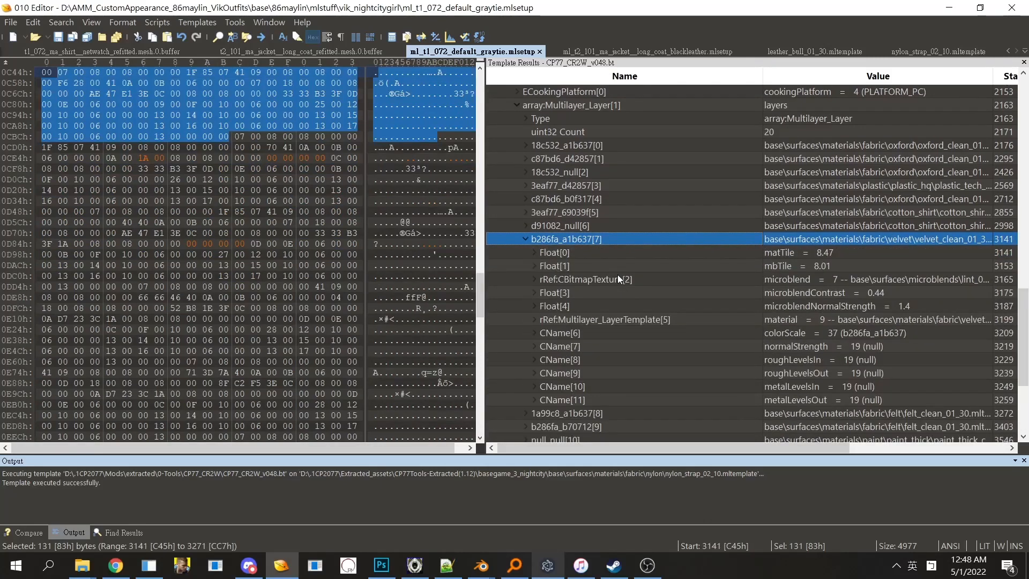
pyautogui.press('Left')
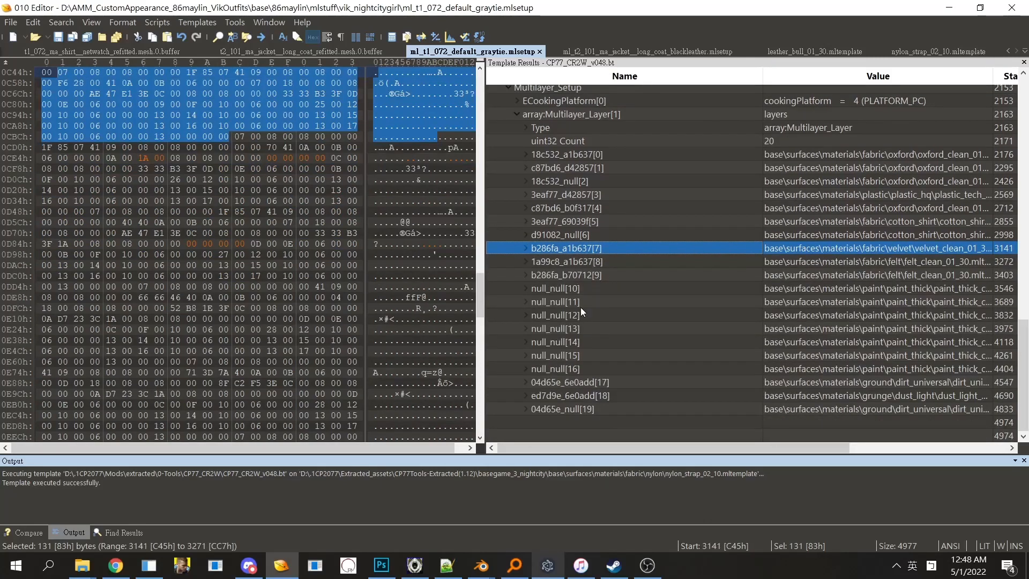
# Step: Switch to MlsetupBuilder and preview the mask areas of layers 8, 10 to 13, 15 to 17 and 19 on the shirt model
pyautogui.click(547, 565)
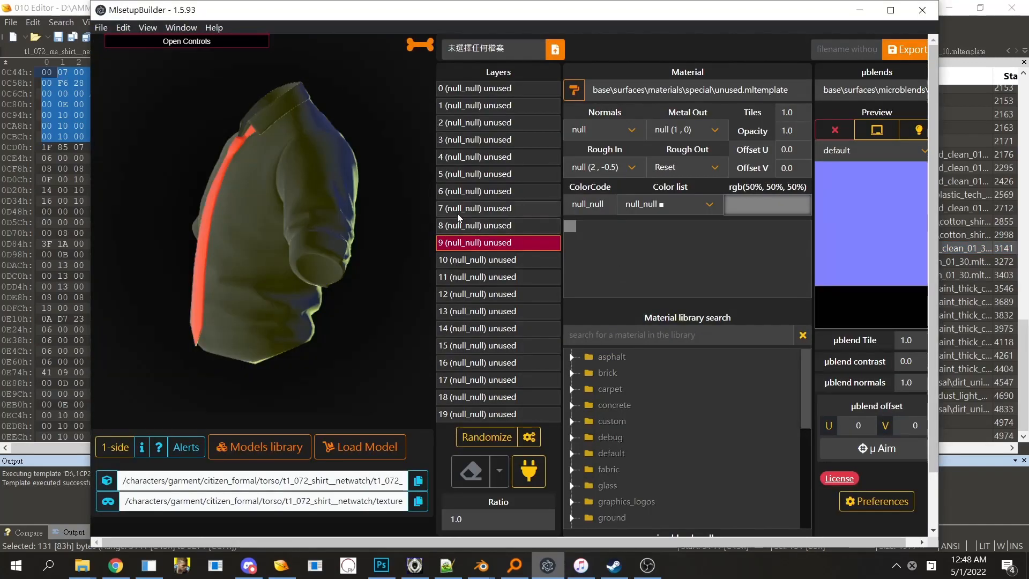
pyautogui.click(463, 226)
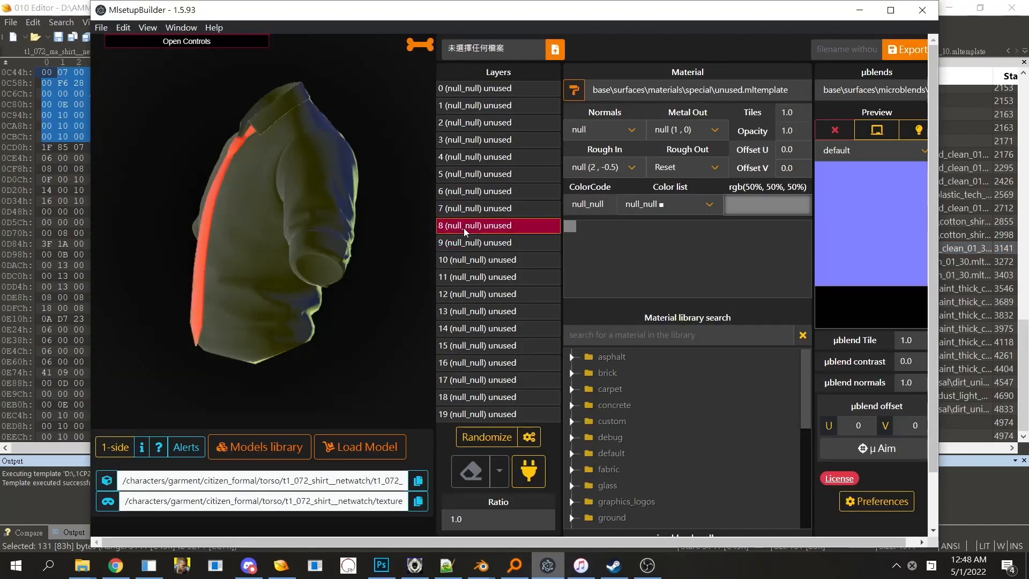
pyautogui.click(487, 259)
pyautogui.click(488, 277)
pyautogui.click(503, 311)
pyautogui.click(505, 295)
pyautogui.click(512, 346)
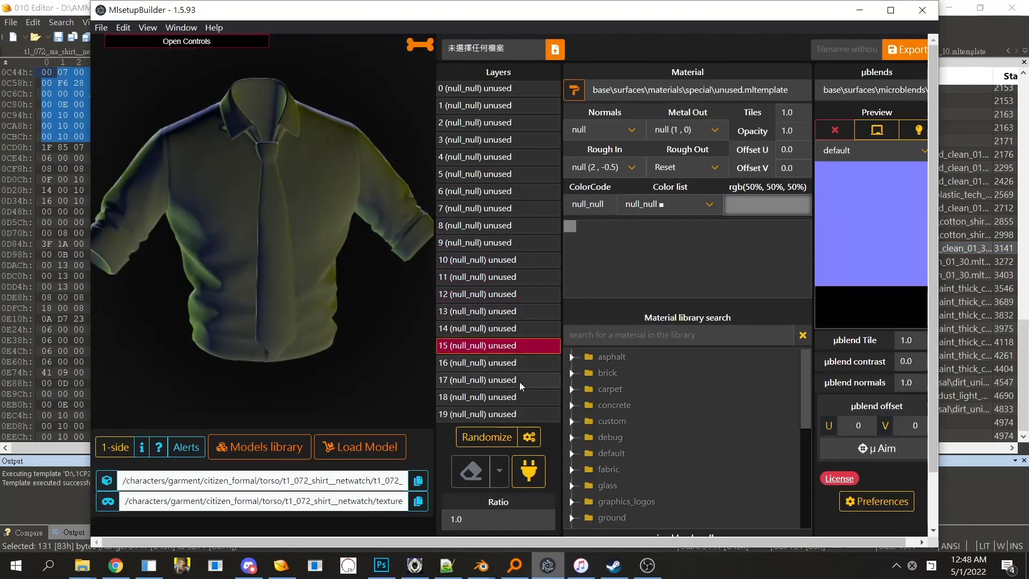
pyautogui.click(520, 379)
pyautogui.click(522, 412)
pyautogui.click(519, 365)
pyautogui.click(510, 224)
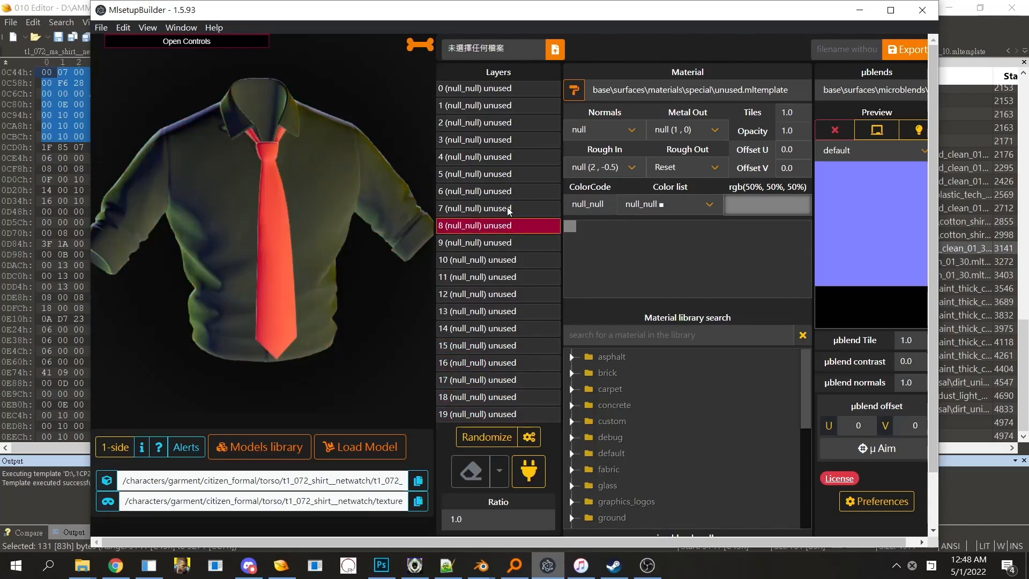
# Step: Preview which parts of the shirt model layers 5 down to 0 cover, returning to layer 1
pyautogui.click(504, 174)
pyautogui.click(502, 157)
pyautogui.click(498, 140)
pyautogui.click(495, 122)
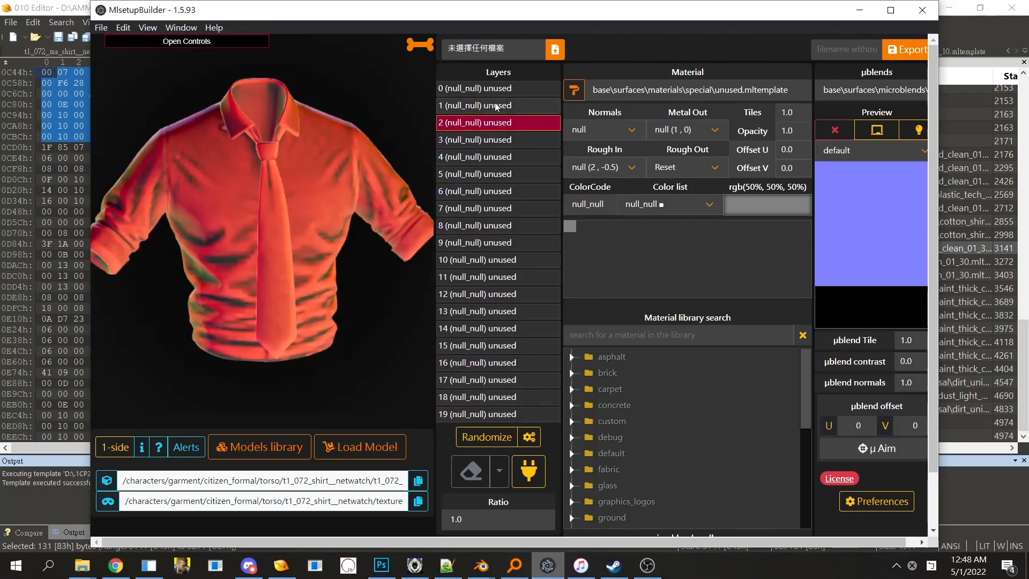
pyautogui.click(496, 106)
pyautogui.click(493, 90)
pyautogui.click(497, 106)
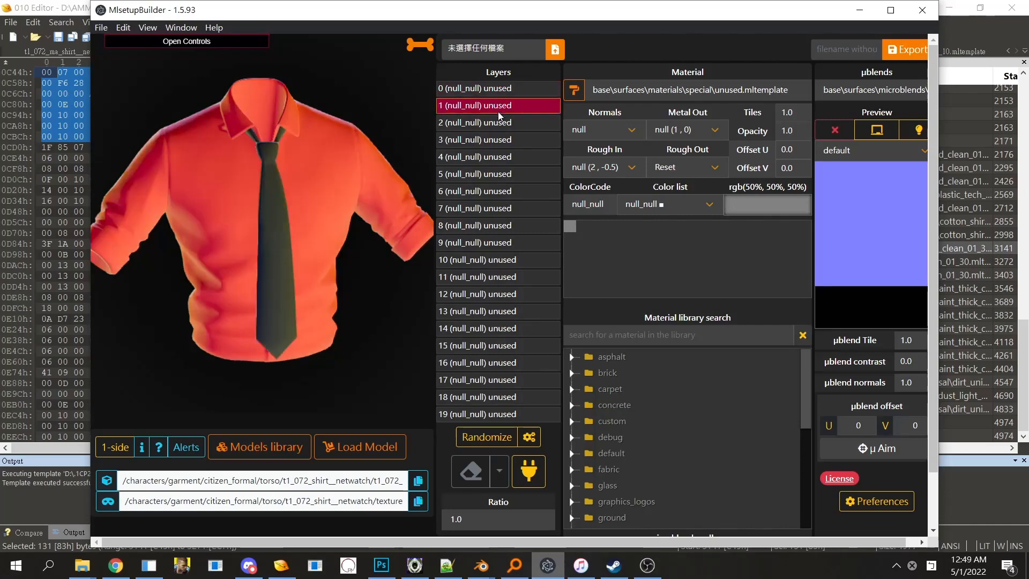
# Step: Preview the mask areas of layers 2 up to 7 on the shirt model one after another
pyautogui.click(500, 126)
pyautogui.click(502, 140)
pyautogui.click(508, 157)
pyautogui.click(512, 174)
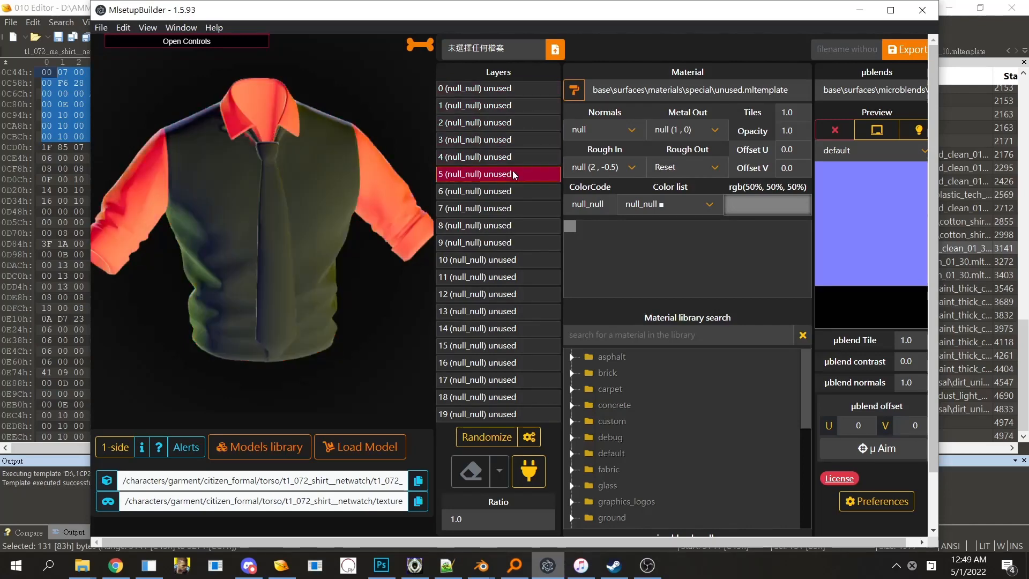
pyautogui.click(517, 192)
pyautogui.click(520, 208)
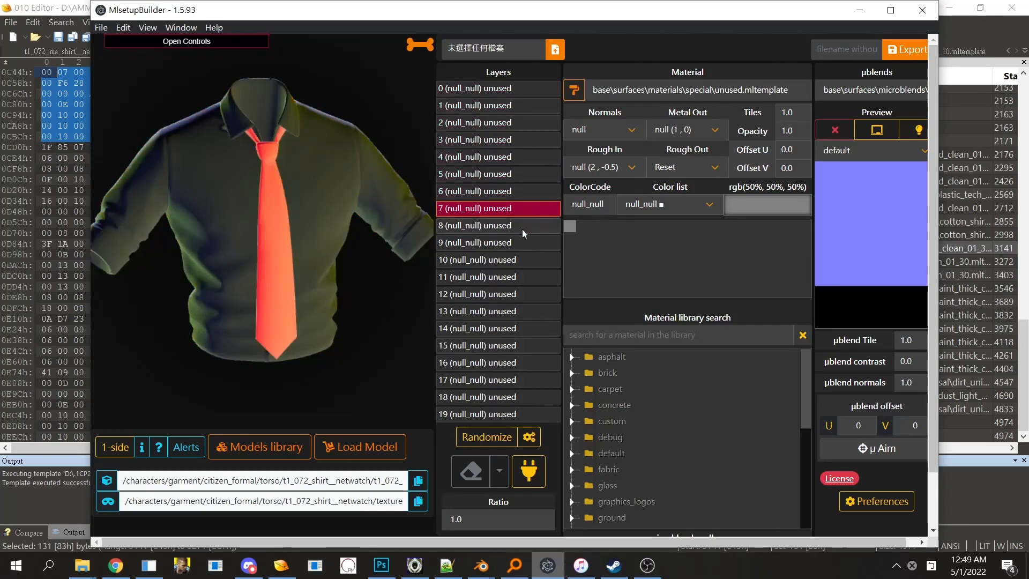
# Step: Compare the mask areas of layers 4 to 8 on the shirt, viewing the model from another angle
pyautogui.click(514, 185)
pyautogui.click(520, 206)
pyautogui.click(524, 231)
pyautogui.click(516, 208)
pyautogui.moveTo(351, 268); pyautogui.dragTo(325, 283)
pyautogui.click(494, 190)
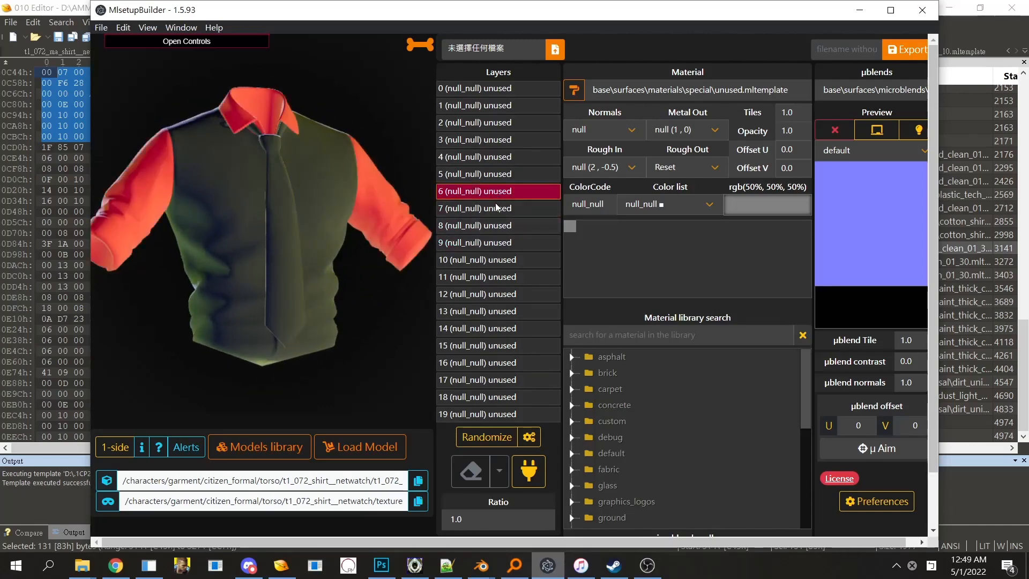
pyautogui.click(495, 207)
pyautogui.click(494, 177)
pyautogui.click(492, 157)
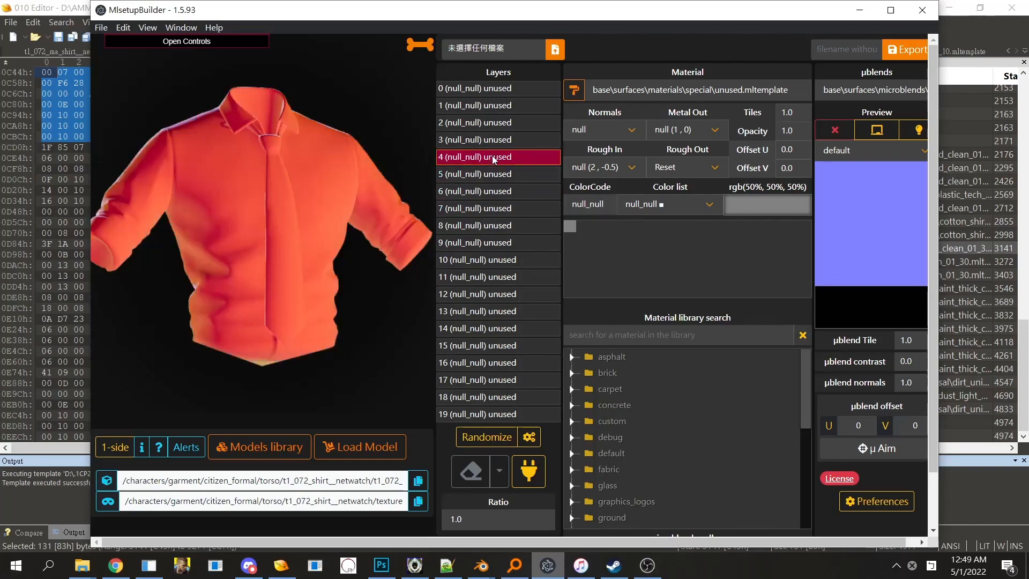
# Step: Switch back to 010 Editor and examine the values of layers 4 and 2 in the layer array
pyautogui.click(1011, 249)
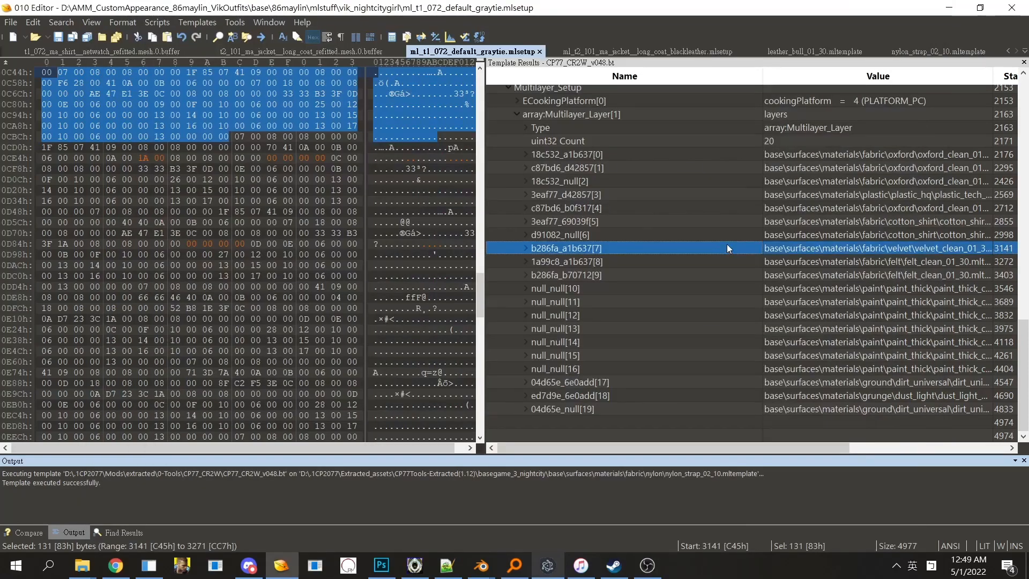
pyautogui.press('Up')
pyautogui.press('Up')
pyautogui.press('Up')
pyautogui.press('Up')
pyautogui.press('Right')
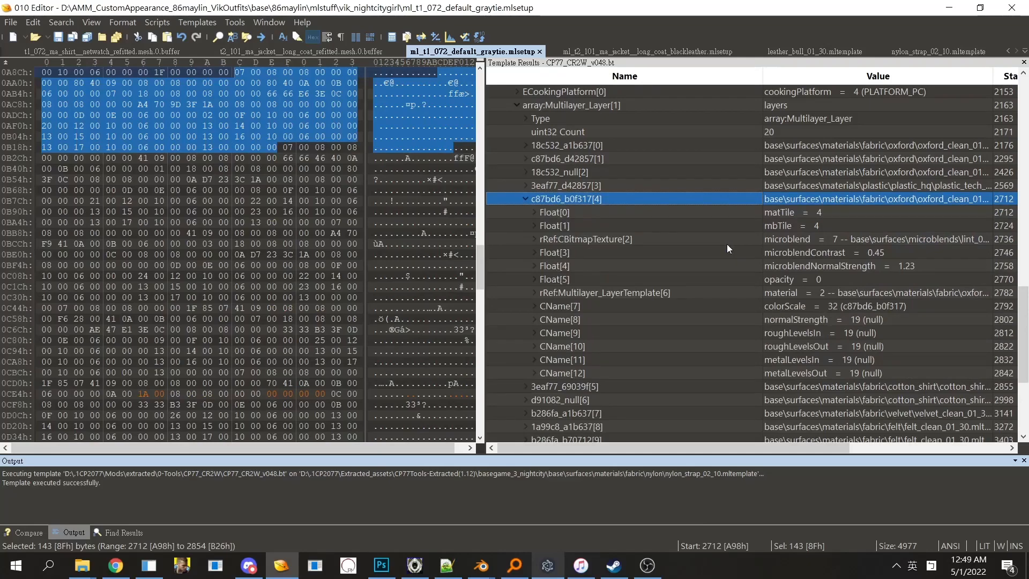
pyautogui.press('Left')
pyautogui.press('Up')
pyautogui.press('Right')
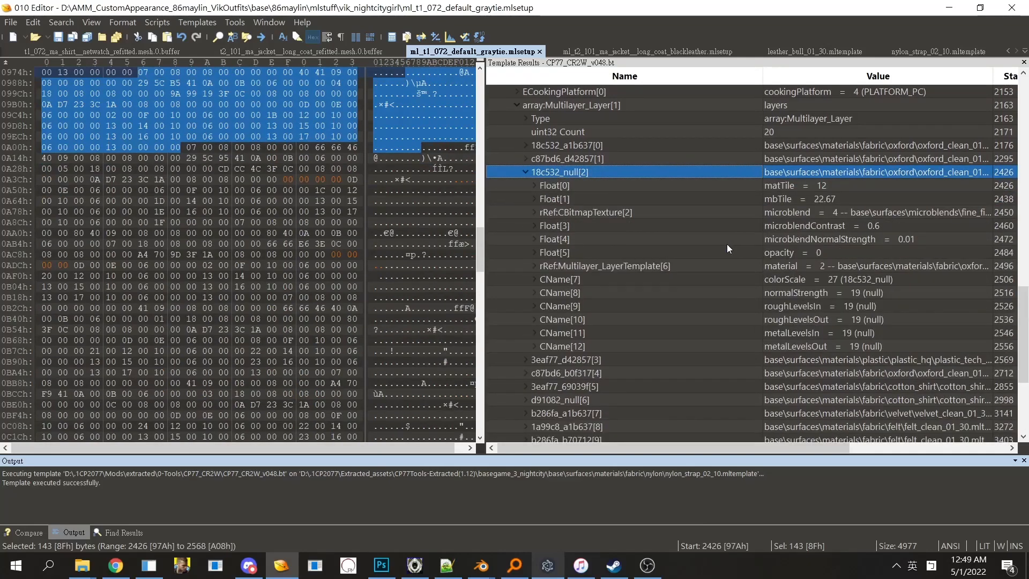
# Step: Expand layer 1 in the layer array and read the full path of its microblend texture
pyautogui.press('Left')
pyautogui.press('Up')
pyautogui.press('Right')
pyautogui.press('Down')
pyautogui.press('Down')
pyautogui.press('Down')
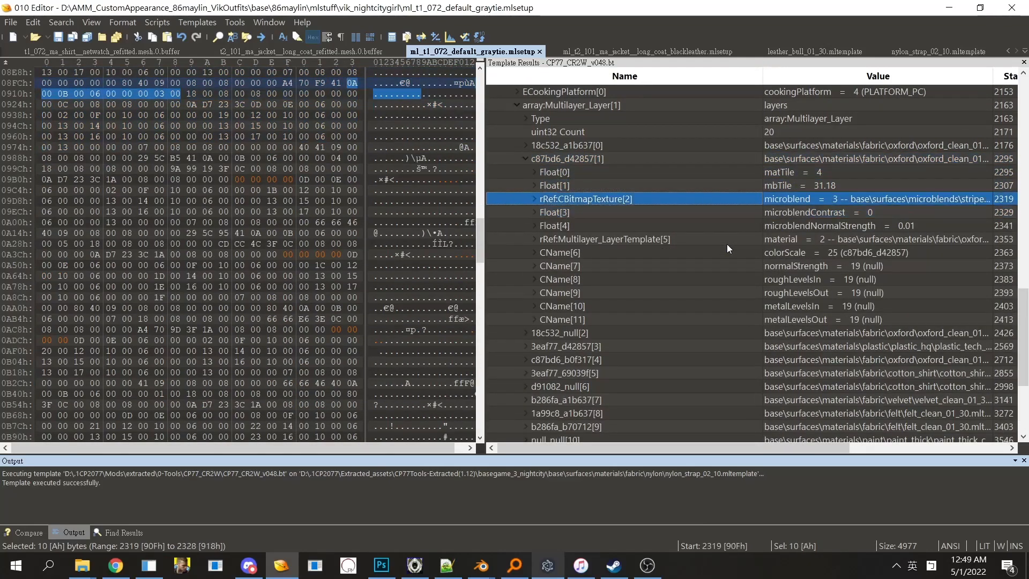
pyautogui.click(879, 199)
pyautogui.click(946, 214)
pyautogui.doubleClick(945, 200)
pyautogui.doubleClick(945, 201)
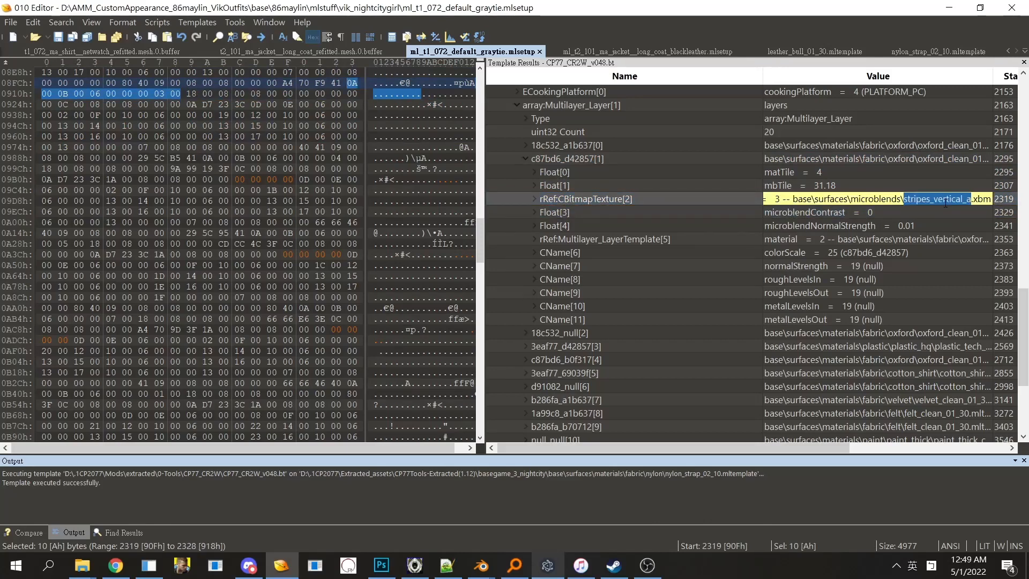
pyautogui.click(944, 215)
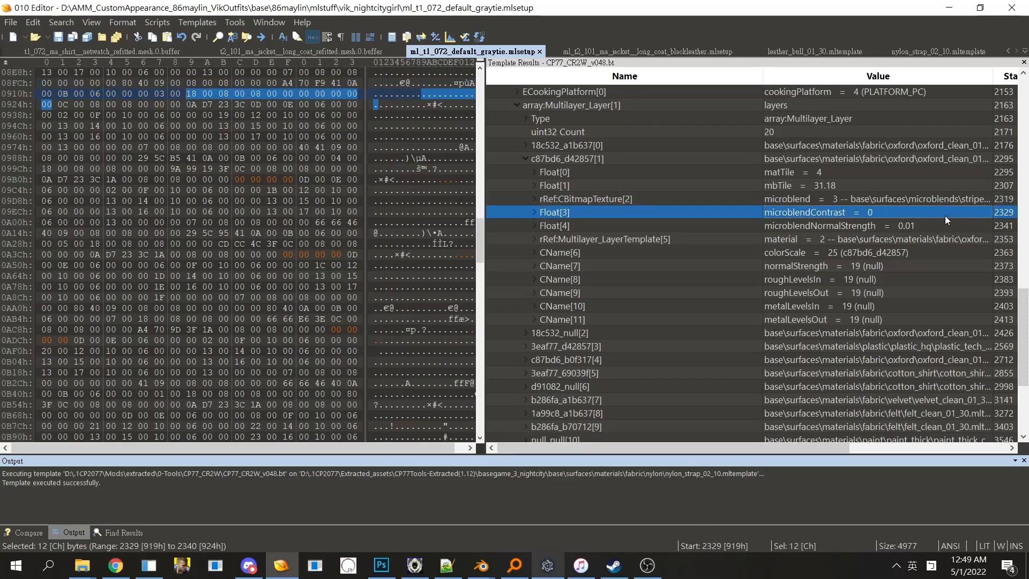
# Step: Switch to MlsetupBuilder, widen its window and choose the stripes_vertical_a microblend for layer 4
pyautogui.click(547, 566)
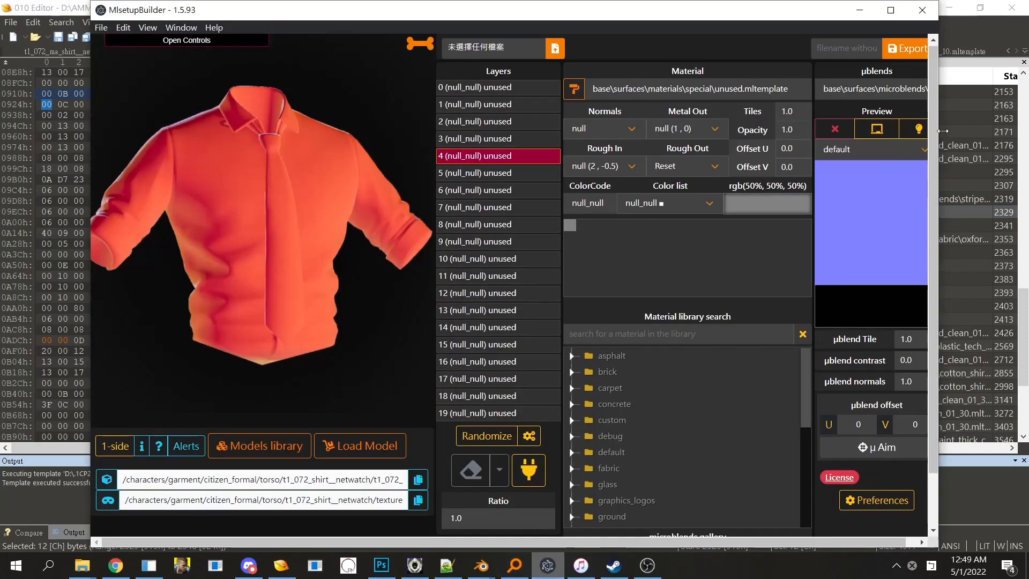
pyautogui.moveTo(938, 130); pyautogui.dragTo(1025, 129)
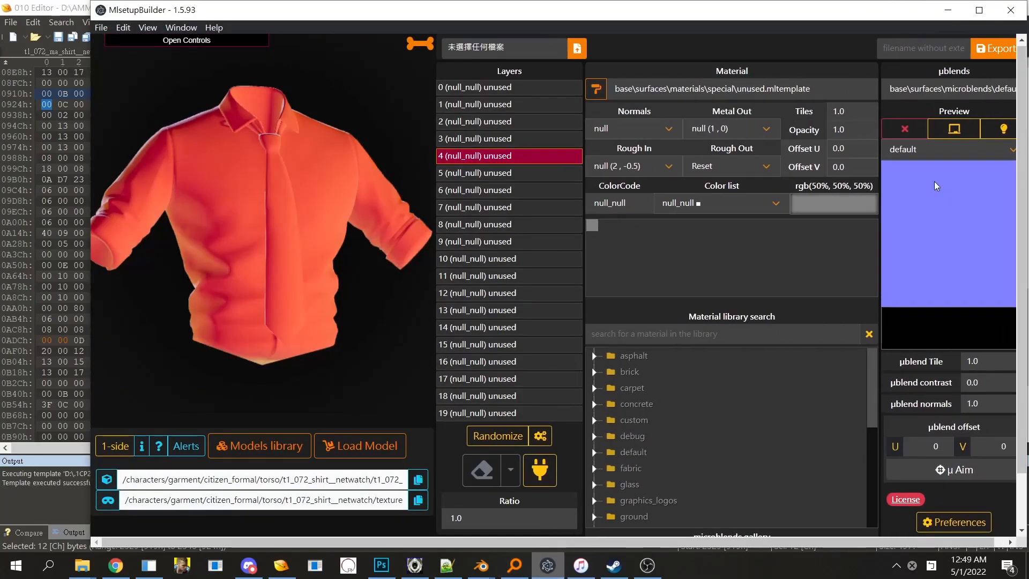
pyautogui.click(960, 149)
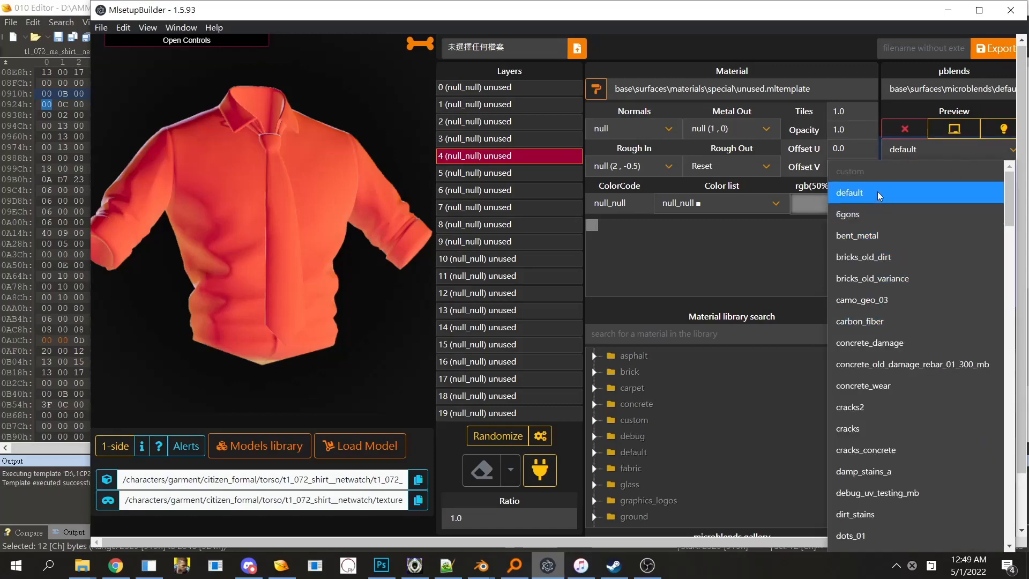
pyautogui.scroll(-7, 918, 411)
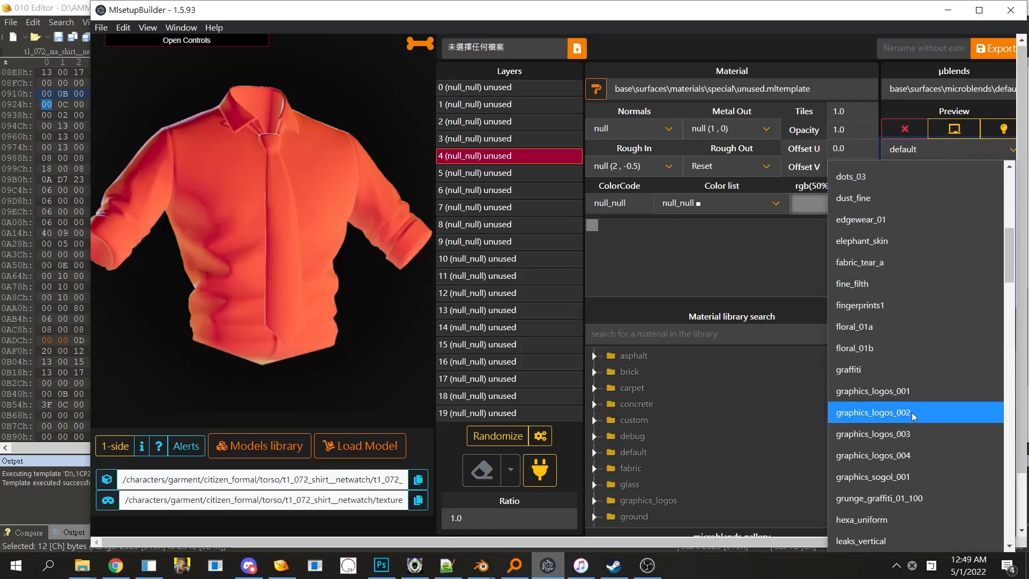
pyautogui.scroll(-10, 911, 413)
pyautogui.scroll(-10, 898, 429)
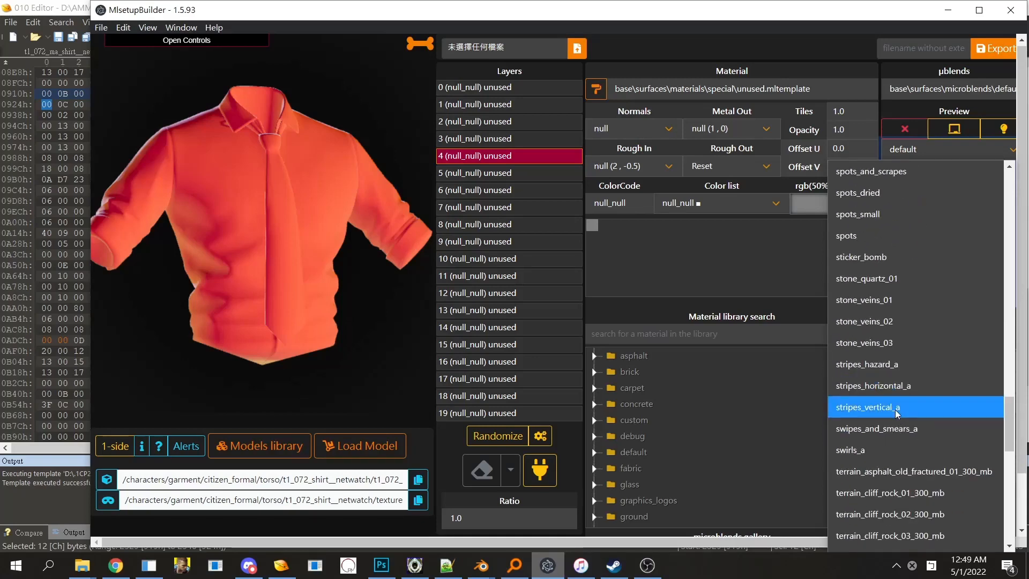
pyautogui.click(902, 411)
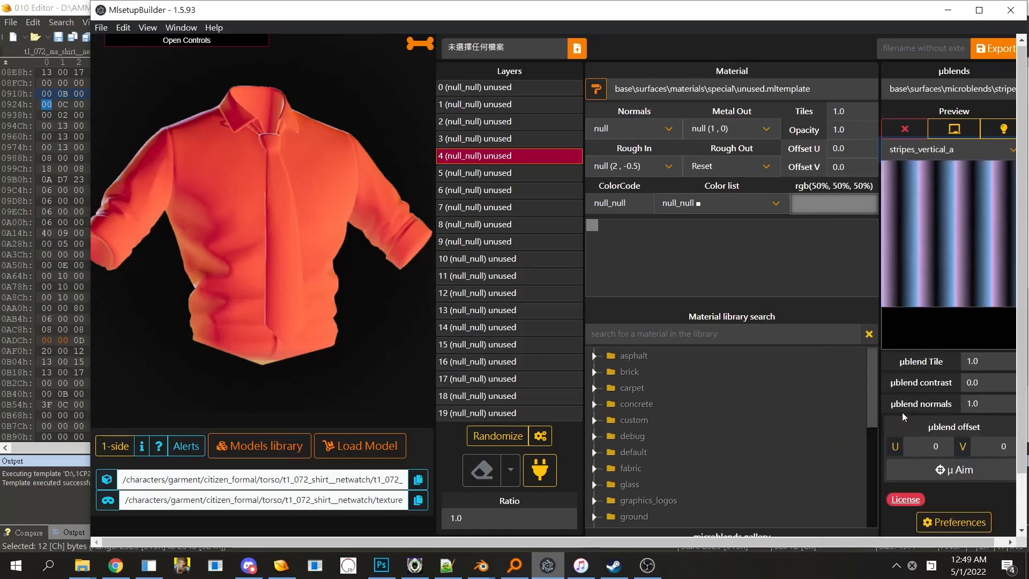
pyautogui.scroll(-2, 971, 278)
pyautogui.scroll(2, 968, 275)
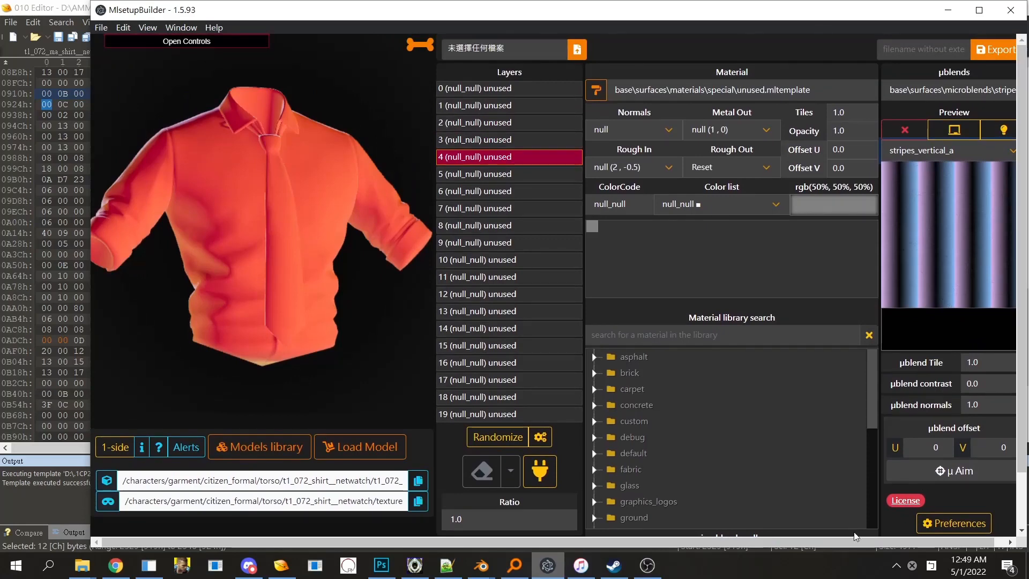
# Step: Enlarge the window to show the whole microblend preview and open the µblend aiming dialog
pyautogui.moveTo(870, 542); pyautogui.dragTo(881, 541)
pyautogui.moveTo(91, 66); pyautogui.dragTo(16, 66)
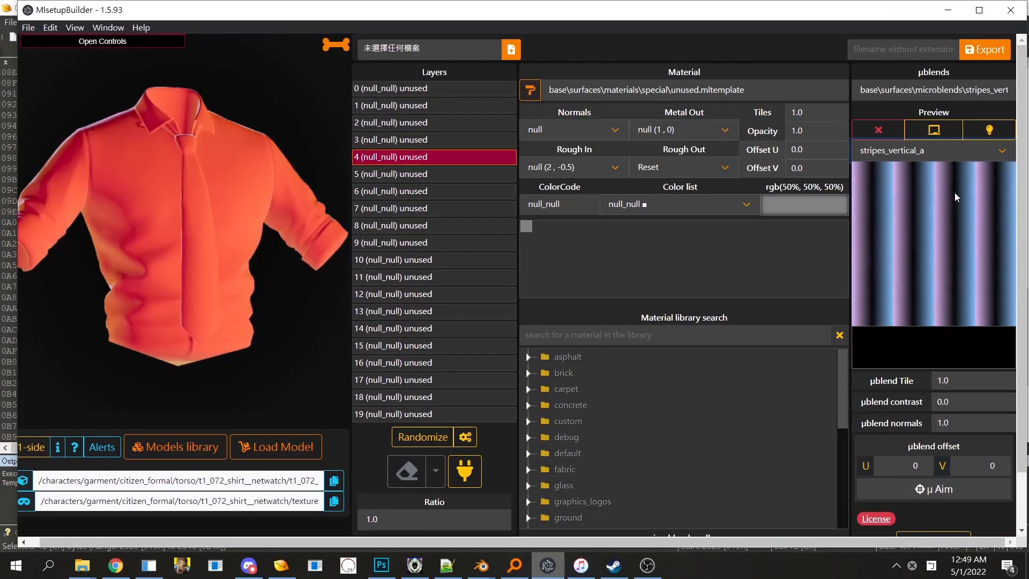
pyautogui.click(940, 492)
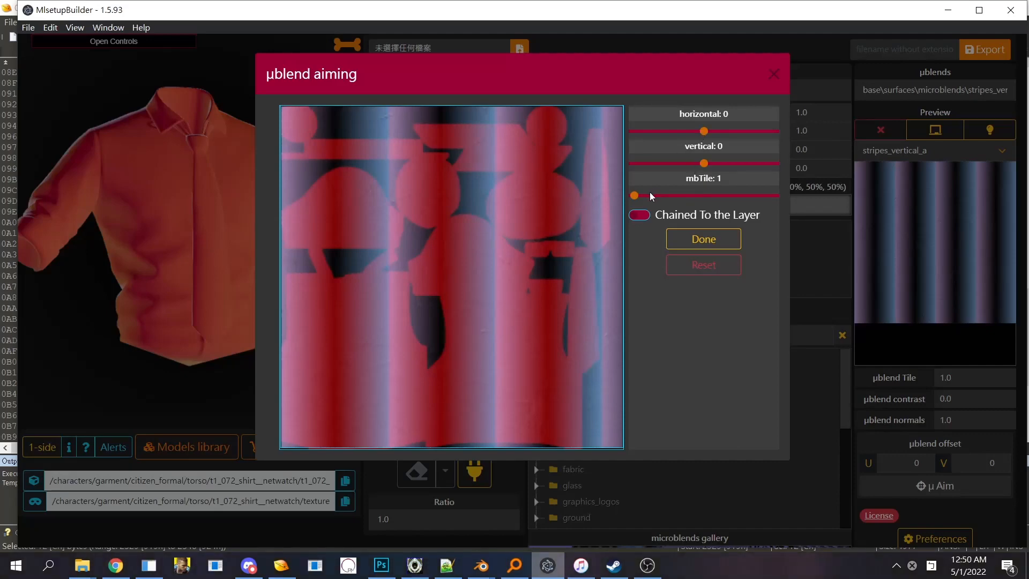
# Step: Switch back to 010 Editor and compare the matTile and mbTile values of layer 1
pyautogui.hotkey('alt', 'Tab')
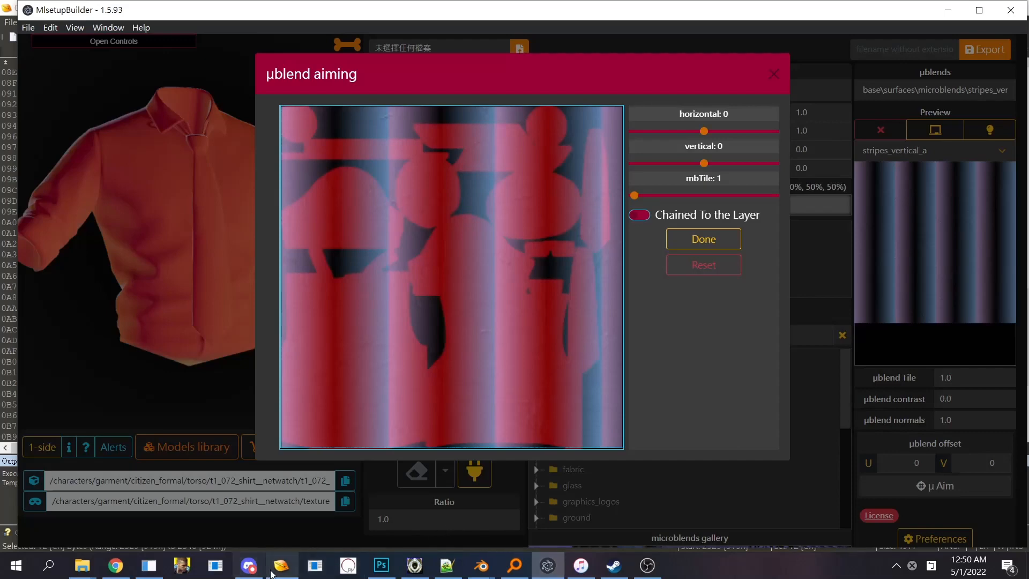
pyautogui.click(820, 172)
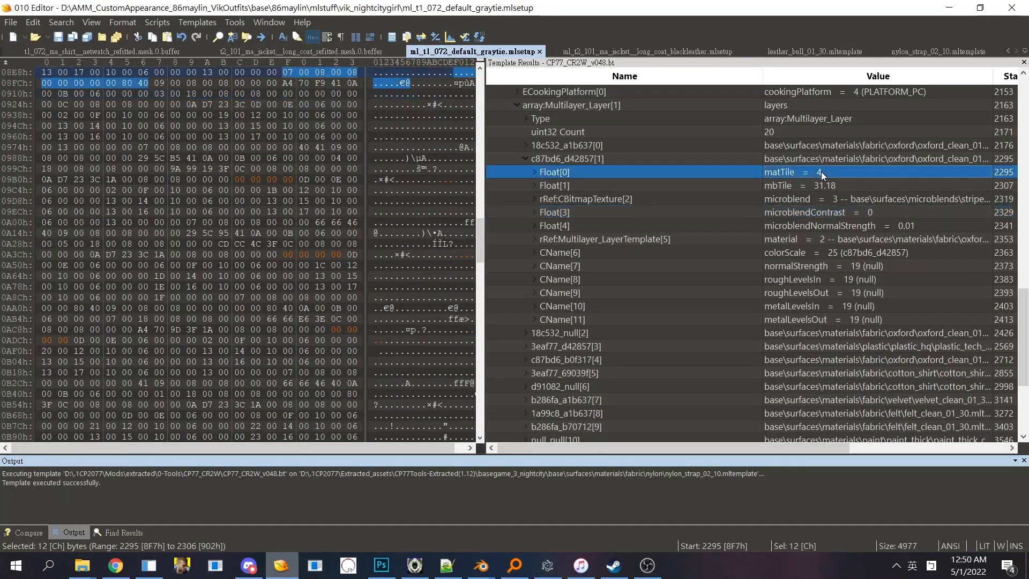
pyautogui.press('Down')
pyautogui.click(816, 174)
pyautogui.click(815, 184)
pyautogui.click(813, 163)
pyautogui.click(819, 184)
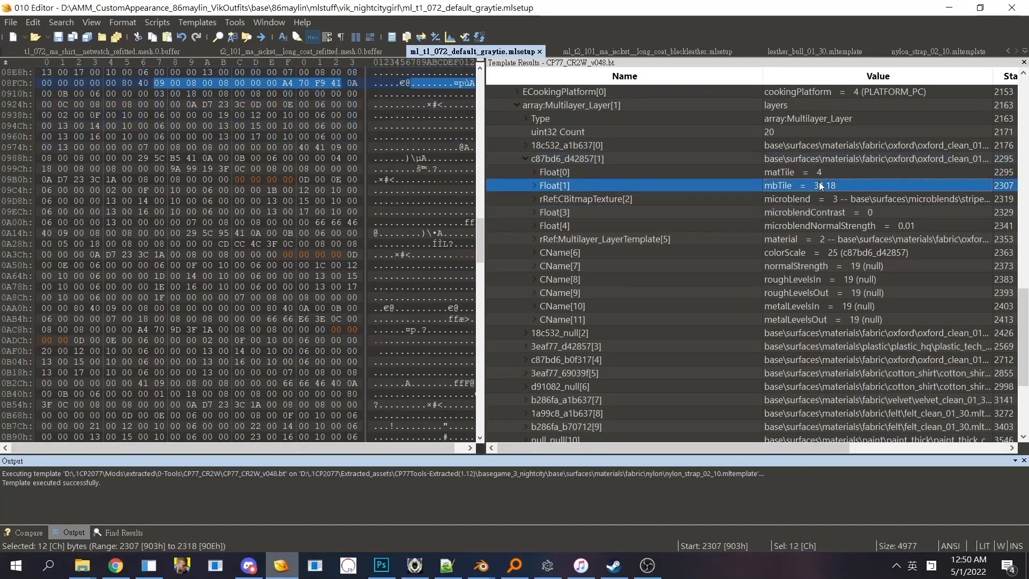
pyautogui.click(822, 174)
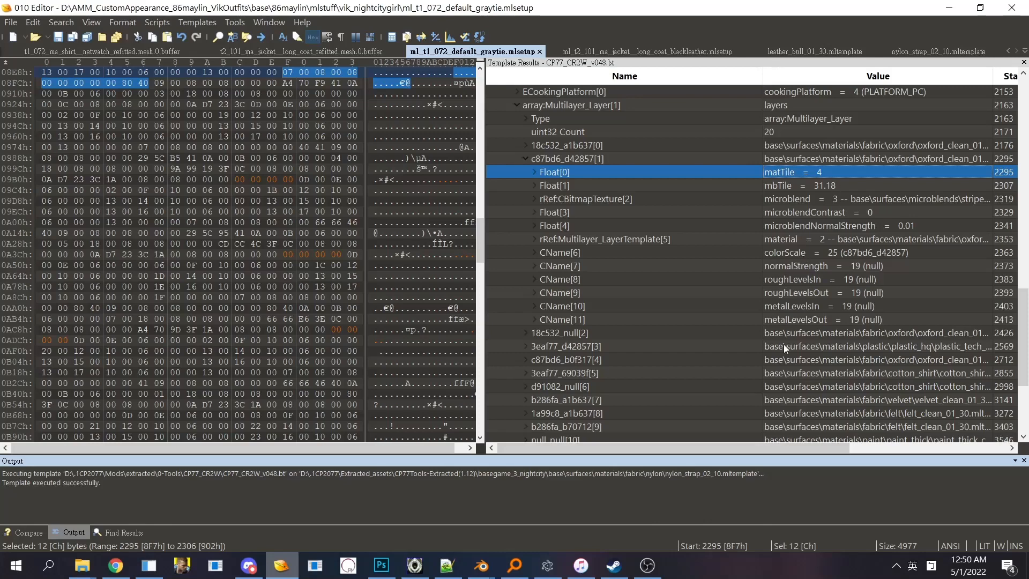
# Step: Inspect layer 1's mbTile, microblend and matTile entries and read the full path of its material template
pyautogui.click(799, 186)
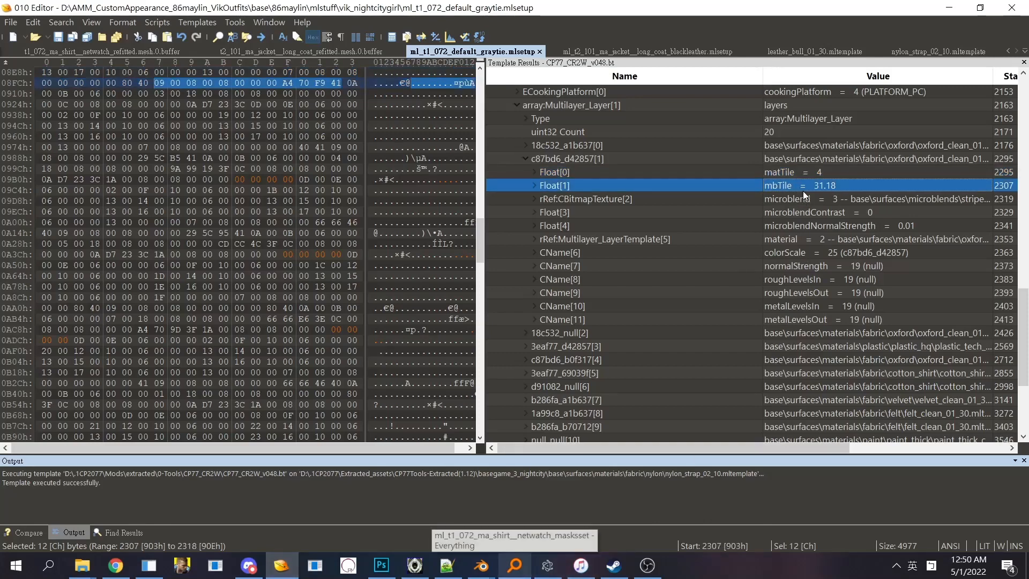
pyautogui.click(776, 187)
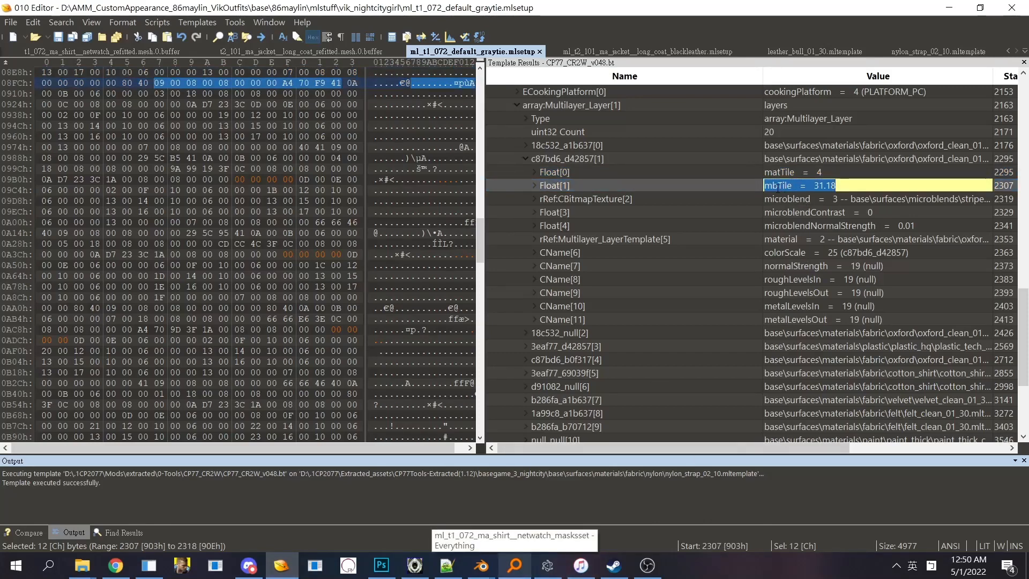
pyautogui.click(786, 197)
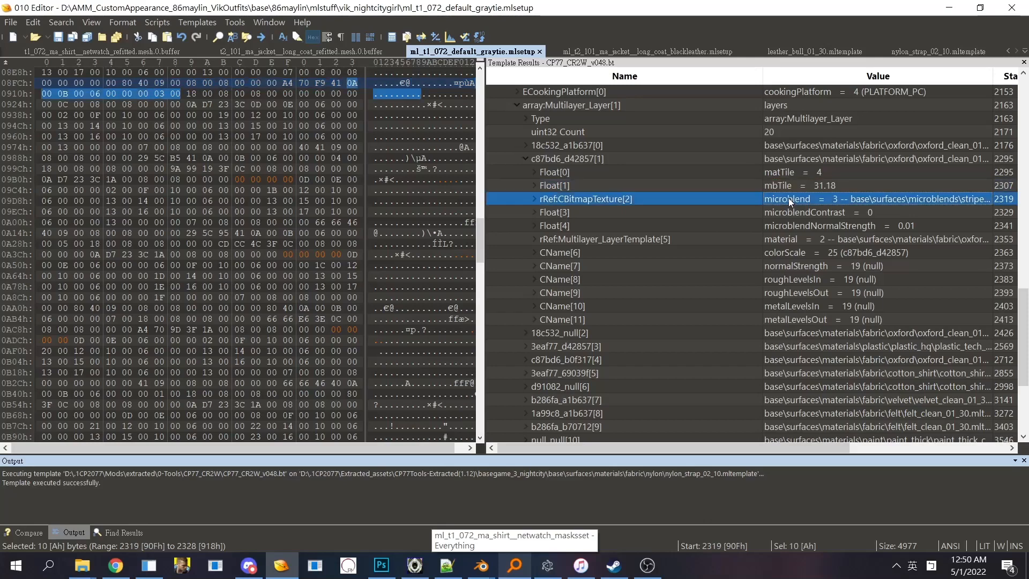
pyautogui.click(785, 172)
pyautogui.click(781, 172)
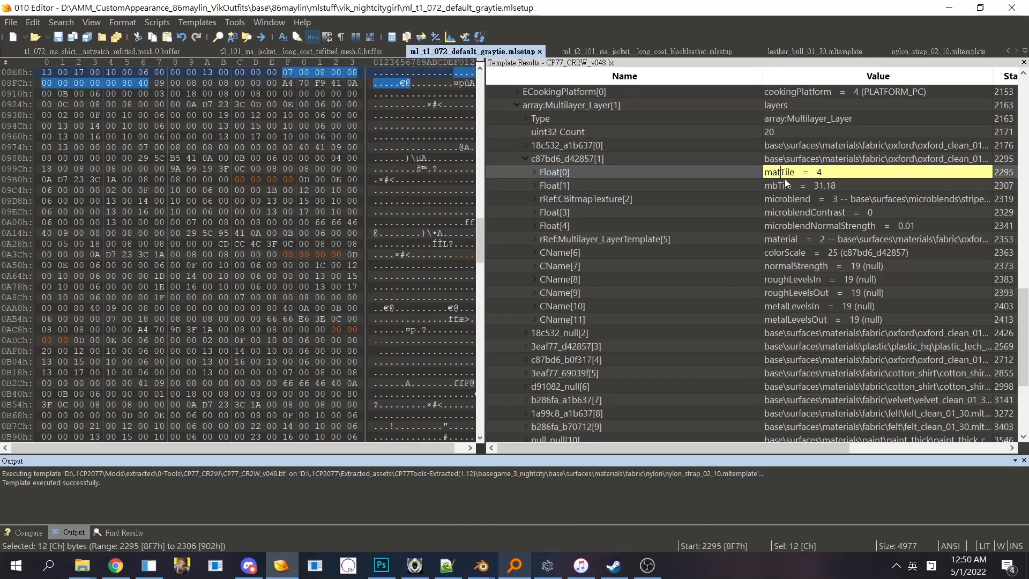
pyautogui.click(787, 186)
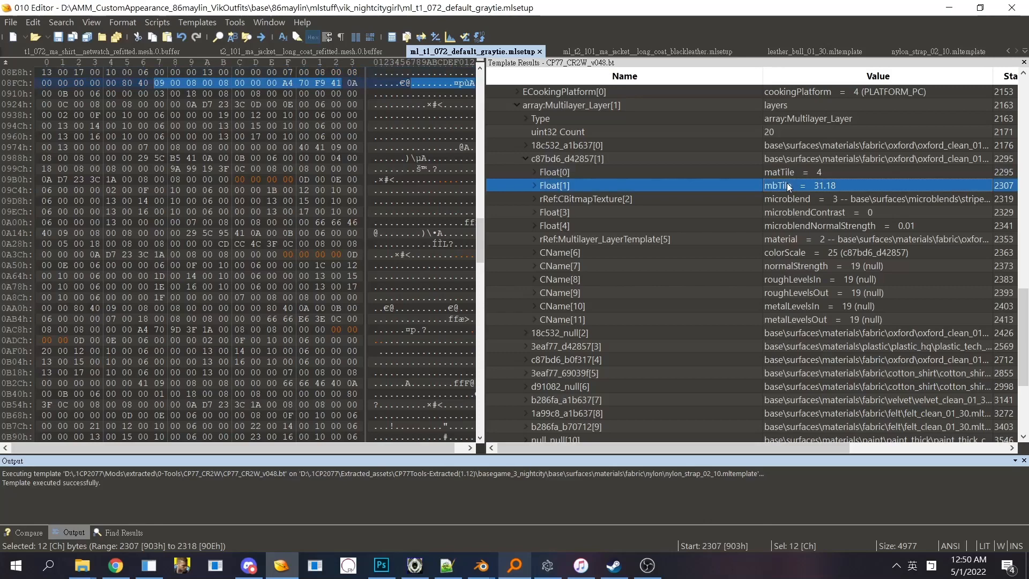
pyautogui.doubleClick(947, 239)
pyautogui.click(938, 239)
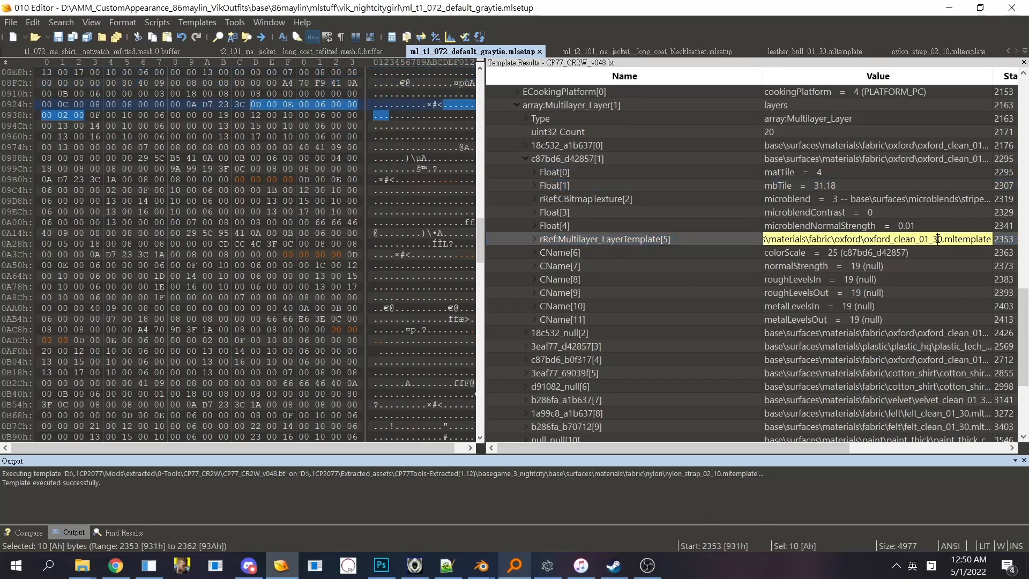
# Step: Copy the color texture name leather_bull_01_30_d from the imported files of leather_bull_01_30.mltemplate
pyautogui.click(936, 261)
pyautogui.click(934, 243)
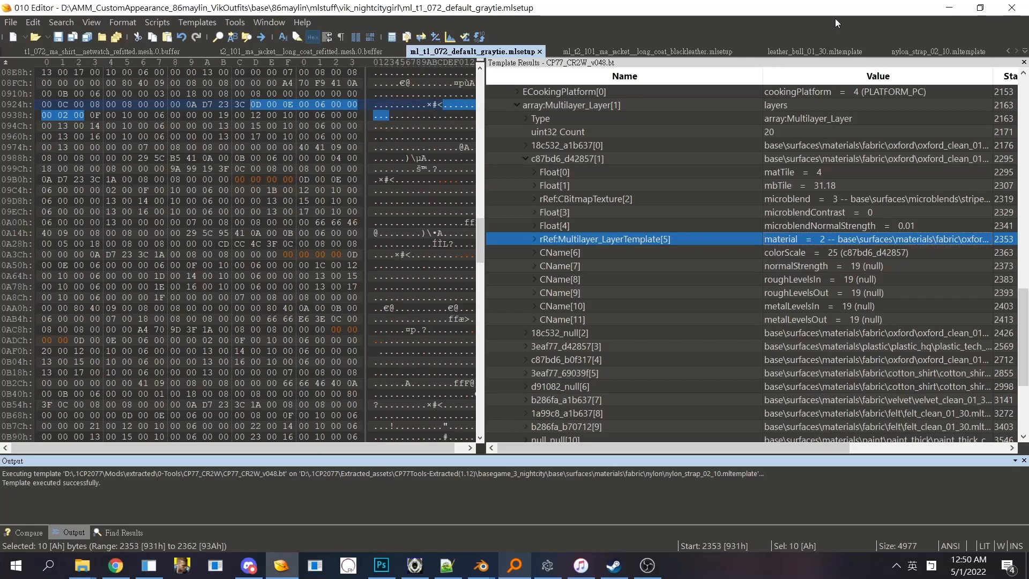
pyautogui.click(831, 52)
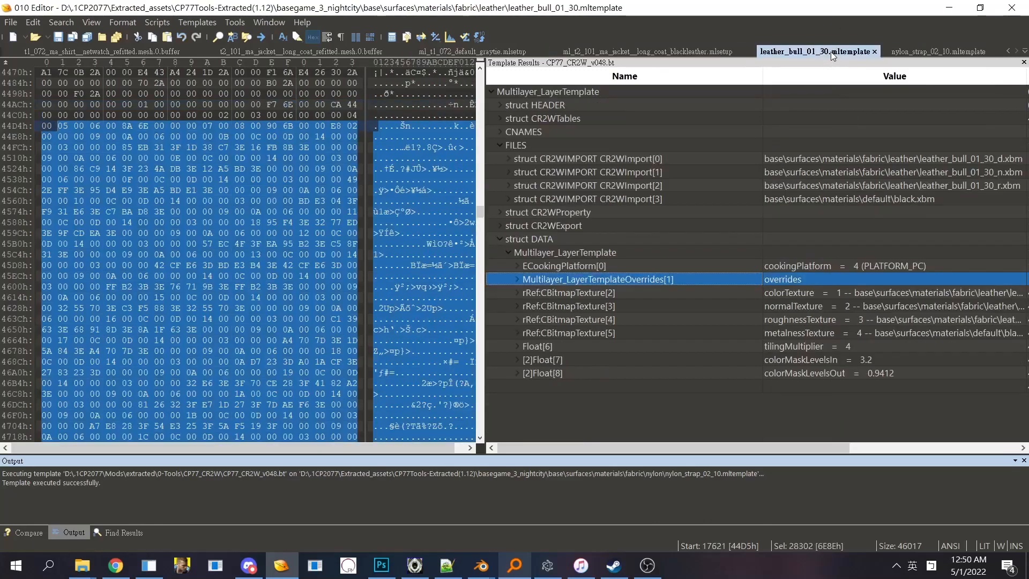
pyautogui.moveTo(797, 442); pyautogui.dragTo(822, 443)
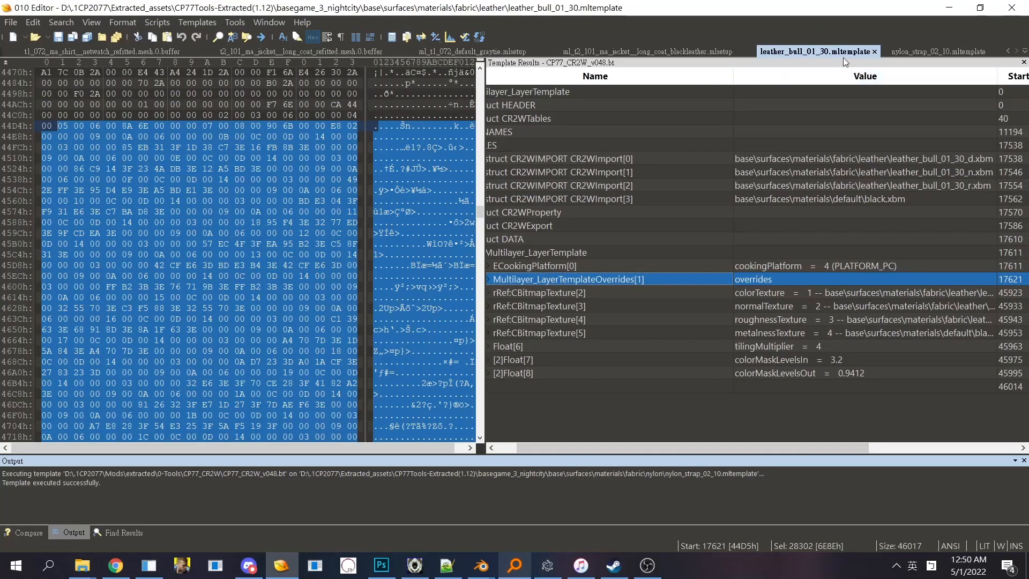
pyautogui.click(943, 160)
pyautogui.doubleClick(948, 160)
pyautogui.hotkey('ctrl', 'c')
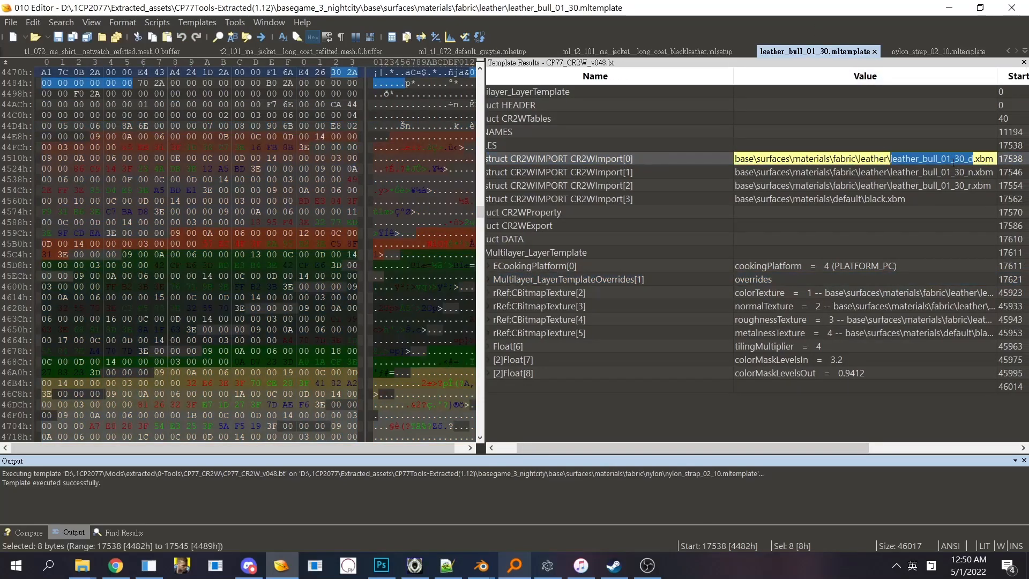
# Step: Search Everything for leather_bull_01_30_d, open its DDS file in Photoshop without separate mip-map layers and examine the leather pattern up close
pyautogui.click(514, 565)
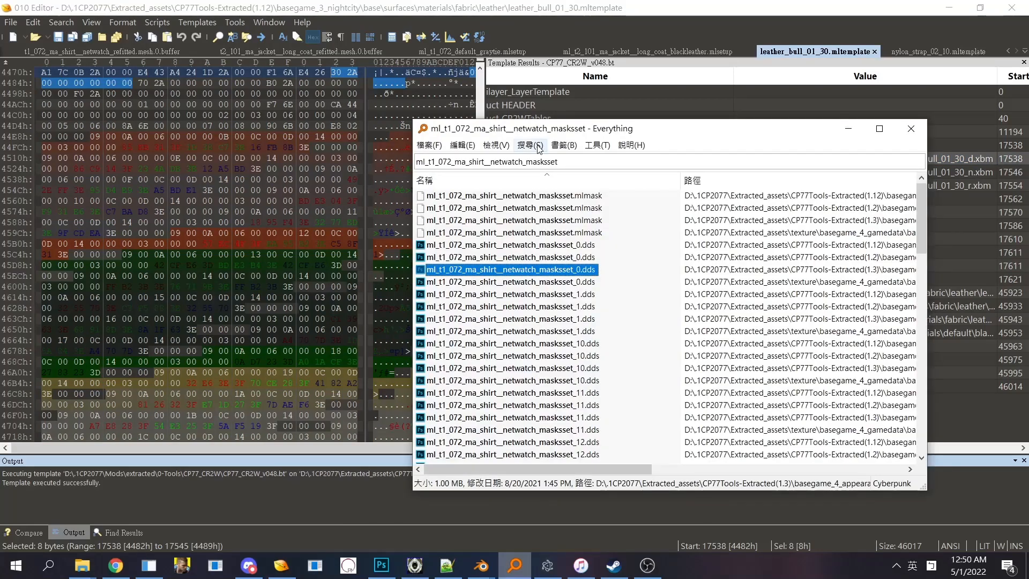
pyautogui.hotkey('ctrl', 'v')
pyautogui.doubleClick(499, 202)
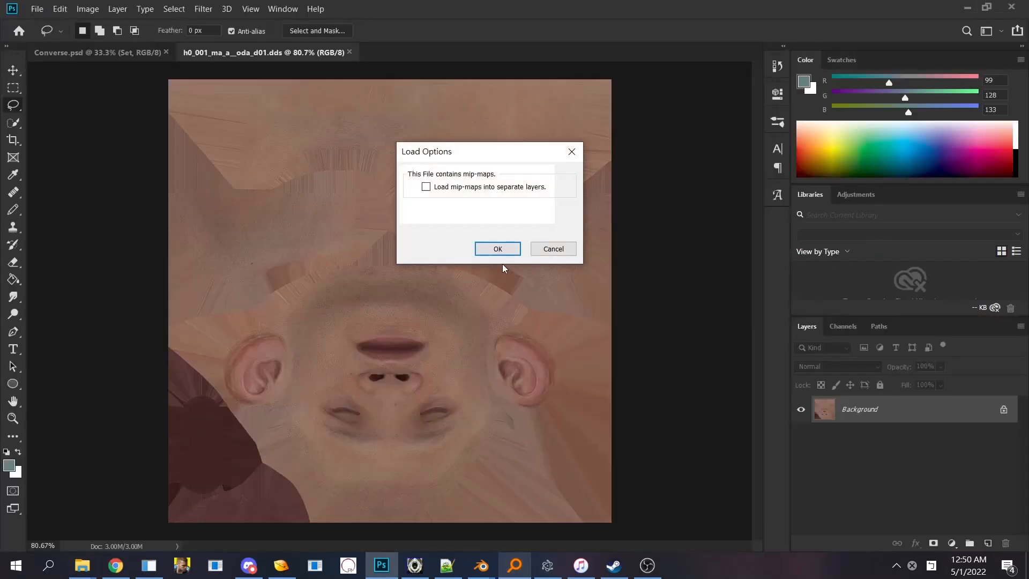
pyautogui.click(498, 248)
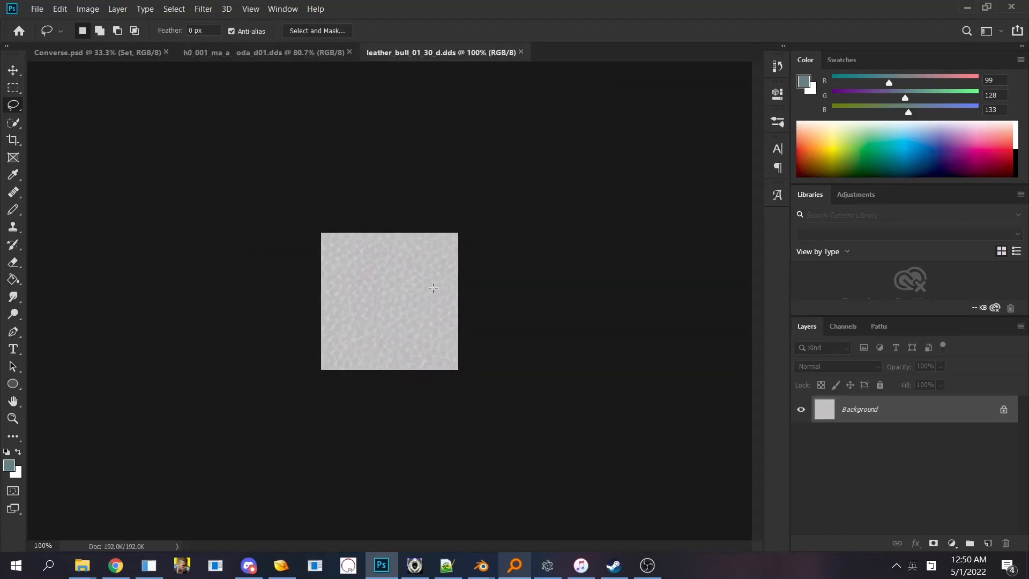
pyautogui.scroll(5, 469, 337)
pyautogui.scroll(-2, 410, 319)
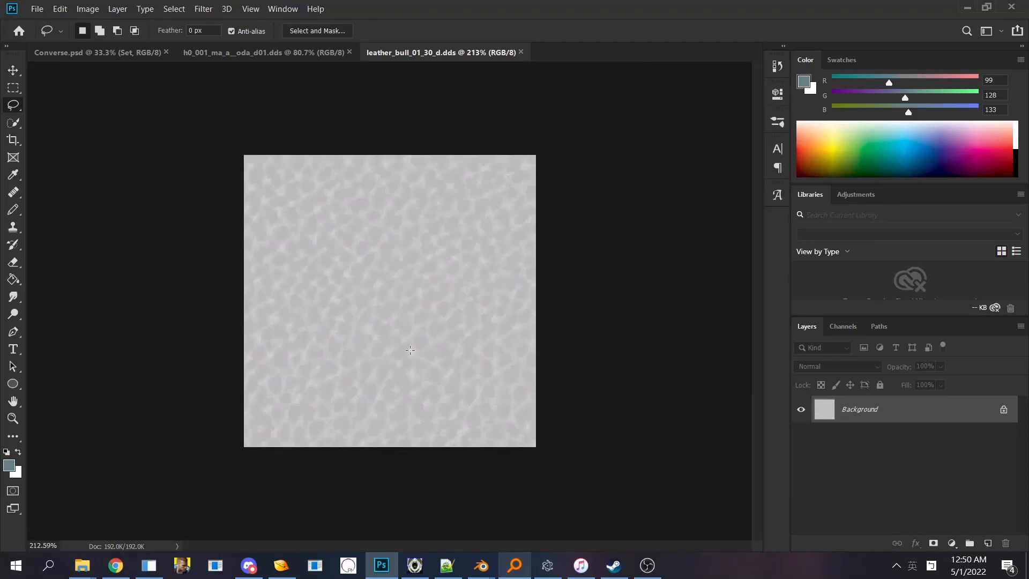
pyautogui.scroll(1, 412, 358)
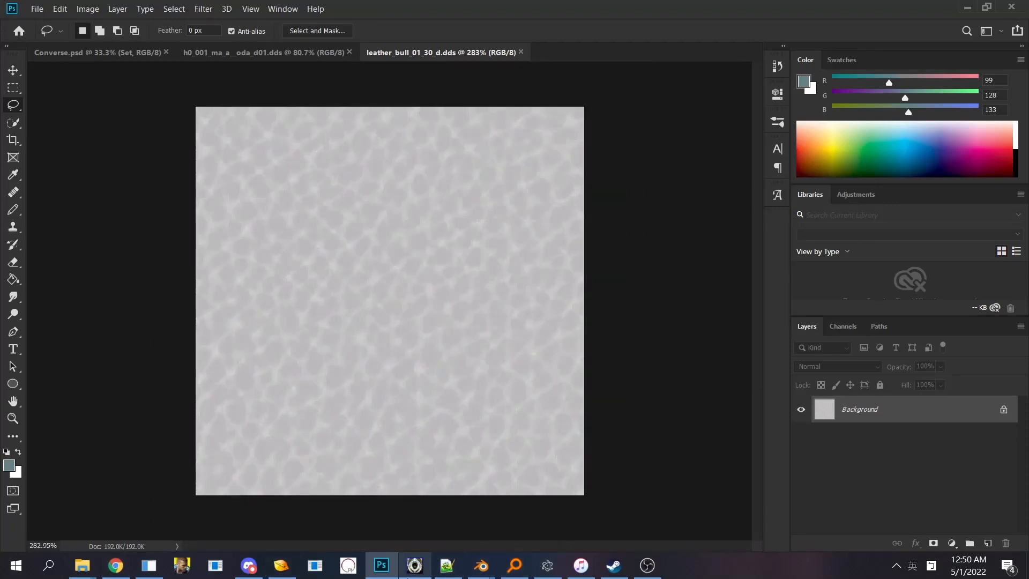
# Step: Switch to MlsetupBuilder and preview the stripes_vertical_a microblend over the shirt at mbTile 0.05 and about 9.96, then browse the microblend list
pyautogui.click(547, 565)
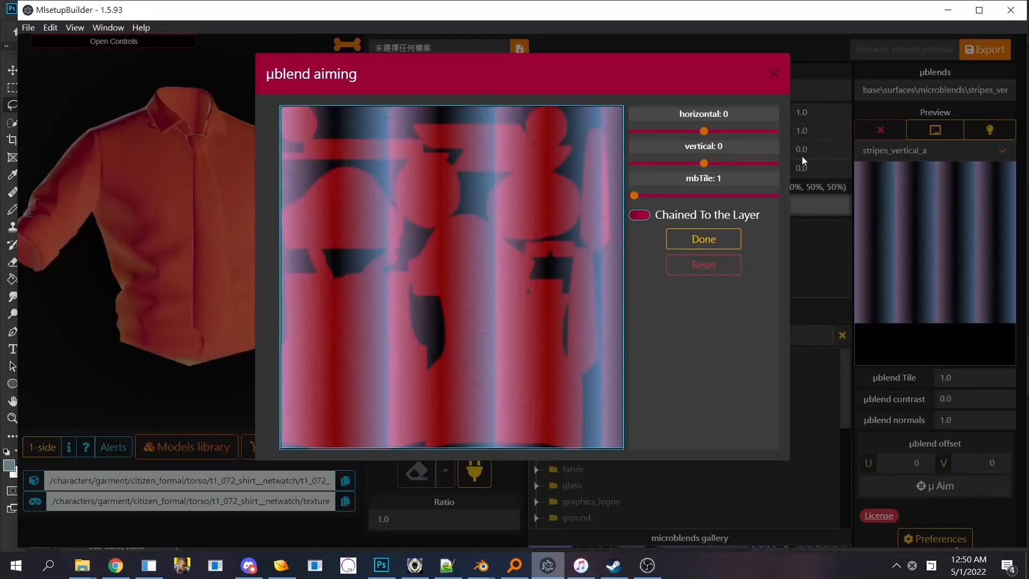
pyautogui.click(774, 74)
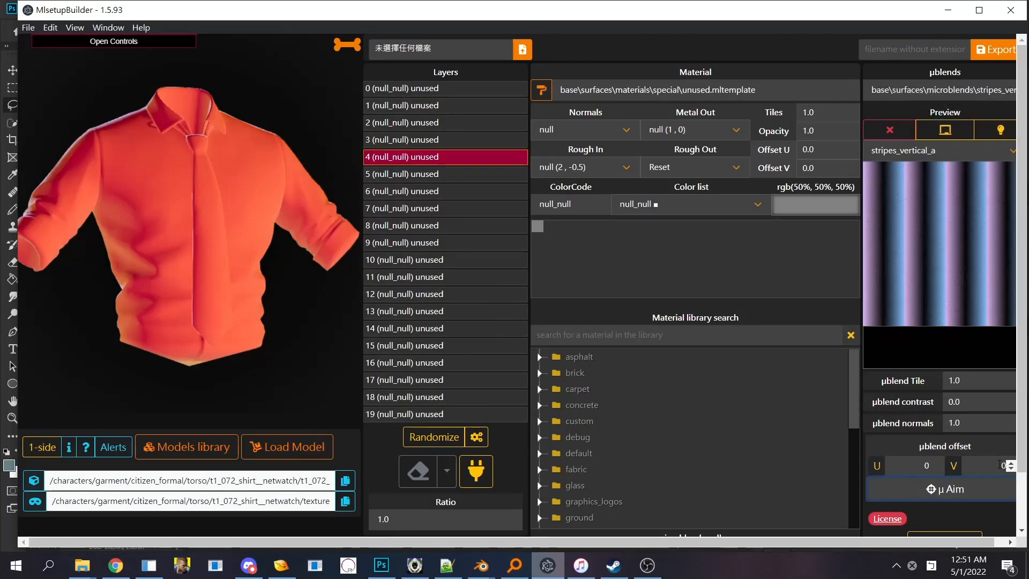
pyautogui.click(981, 493)
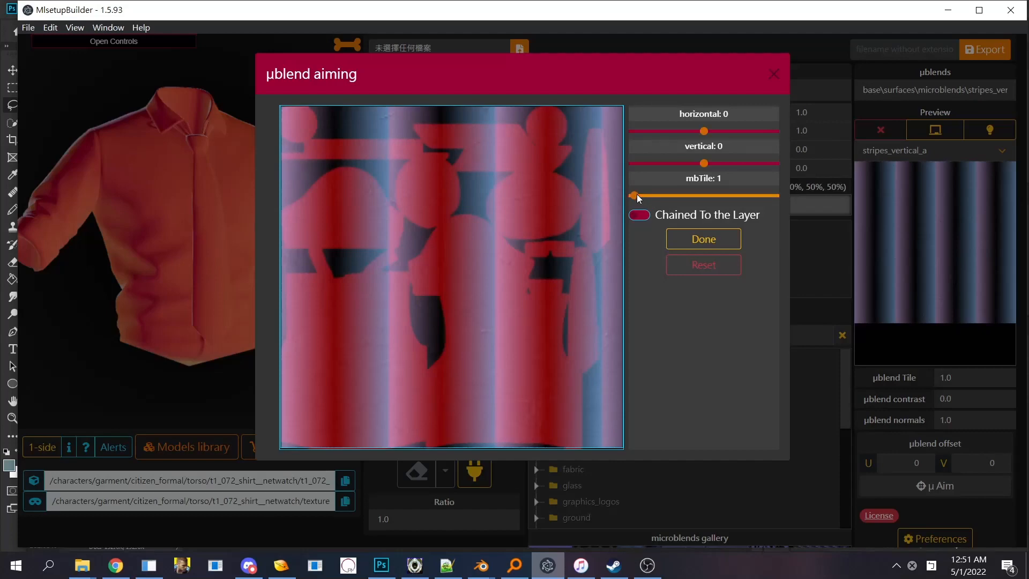
pyautogui.moveTo(637, 194); pyautogui.dragTo(620, 212)
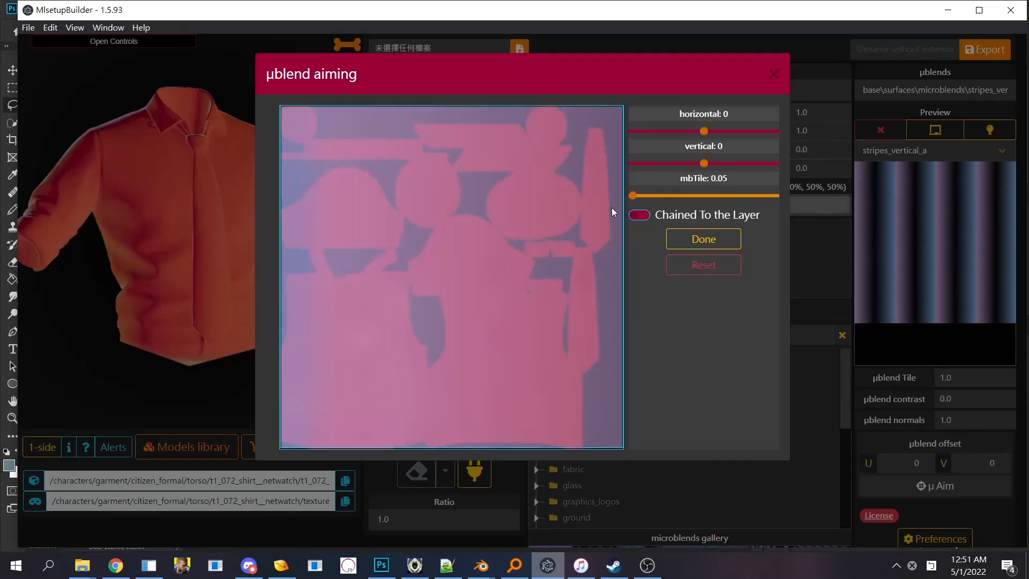
pyautogui.moveTo(613, 207); pyautogui.dragTo(650, 202)
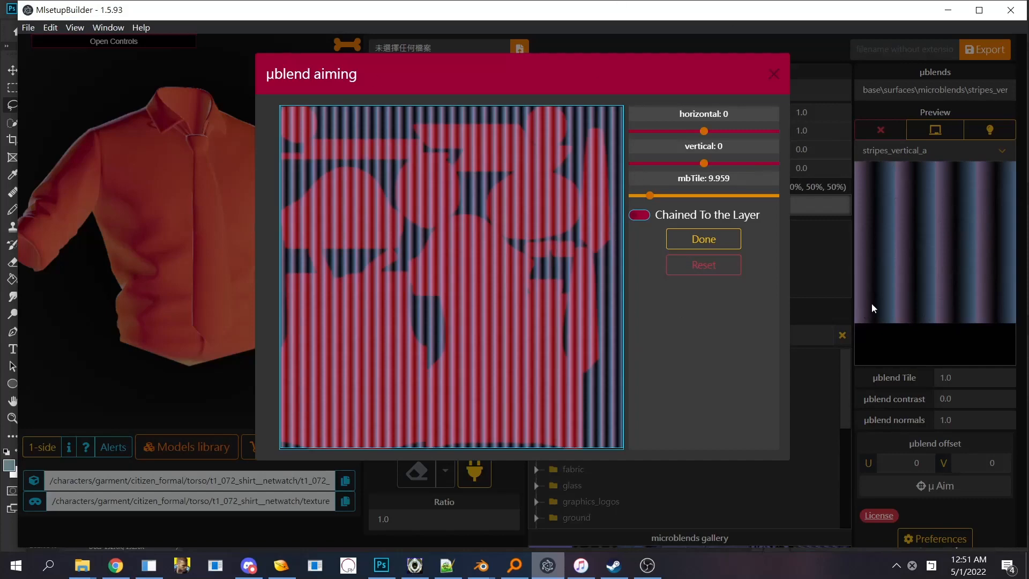
pyautogui.click(878, 84)
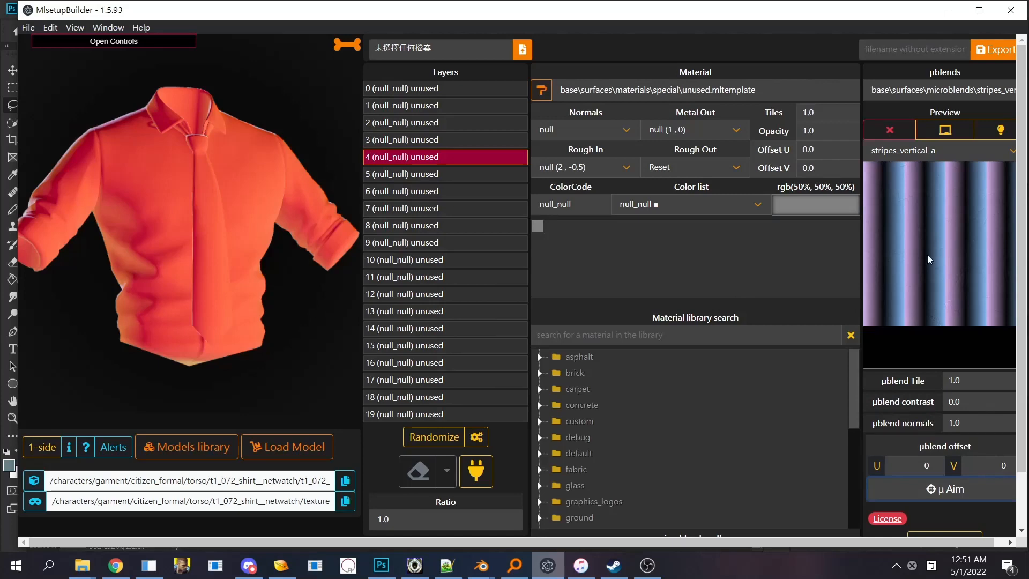
pyautogui.click(933, 152)
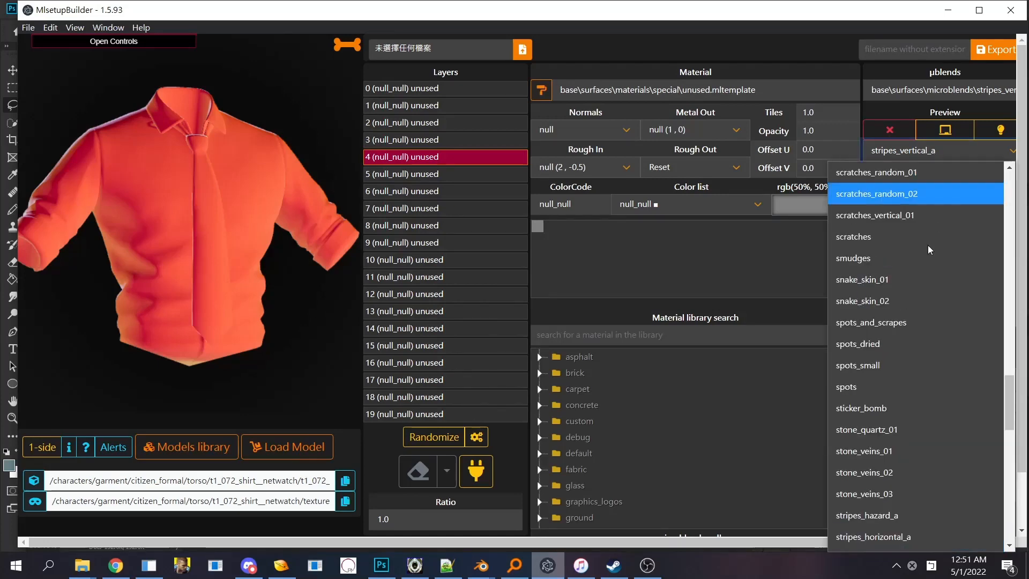
pyautogui.click(906, 152)
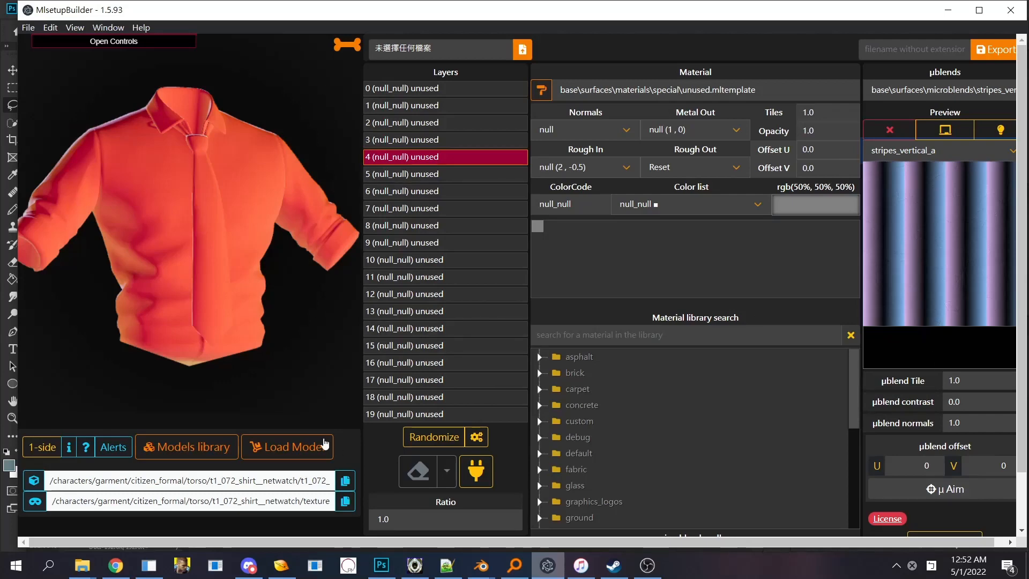
# Step: Return to ml_t1_072_default_graytie.mlsetup in 010 Editor and read the full microblend path of layer 1
pyautogui.click(283, 565)
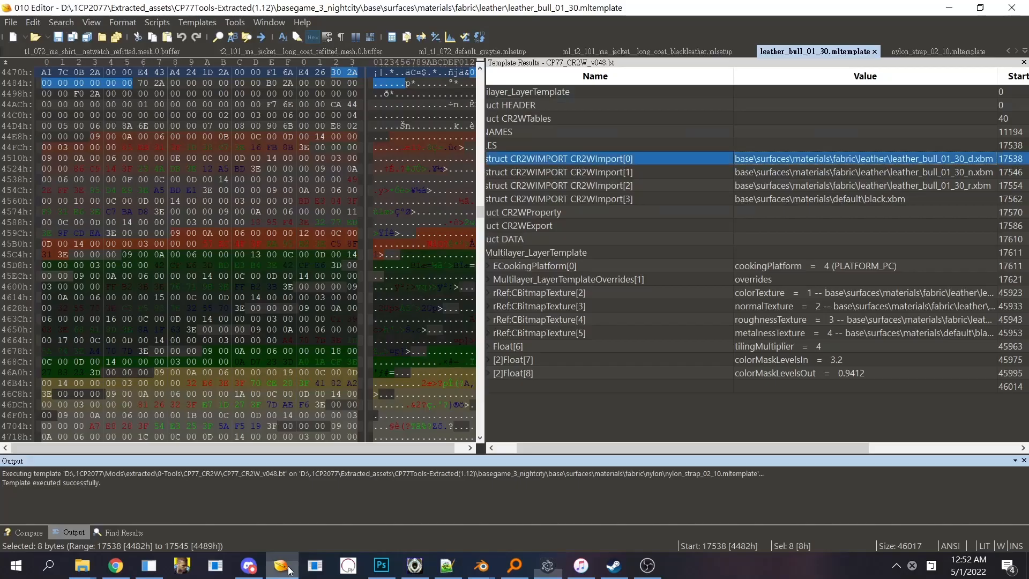
pyautogui.click(648, 51)
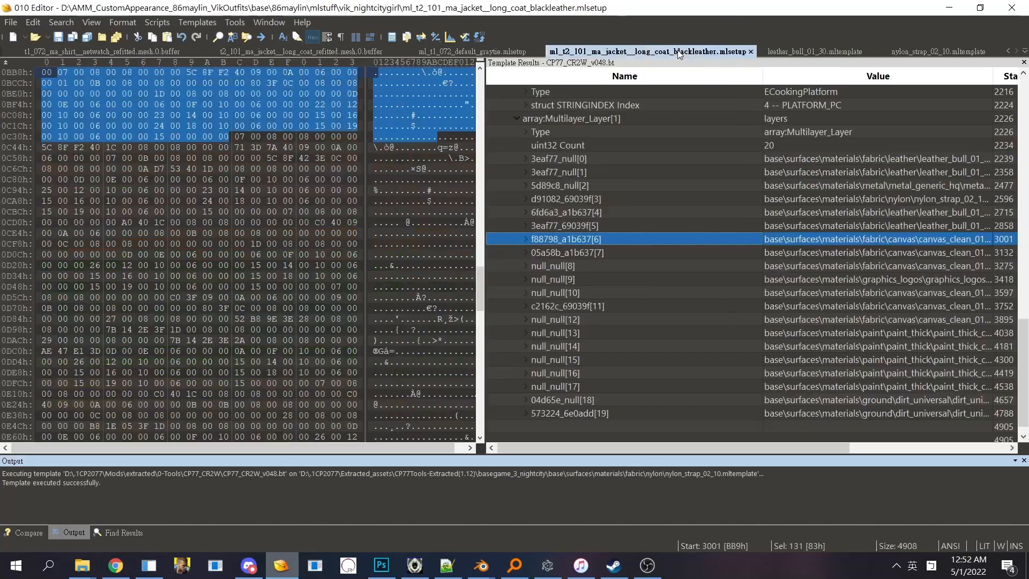
pyautogui.click(509, 55)
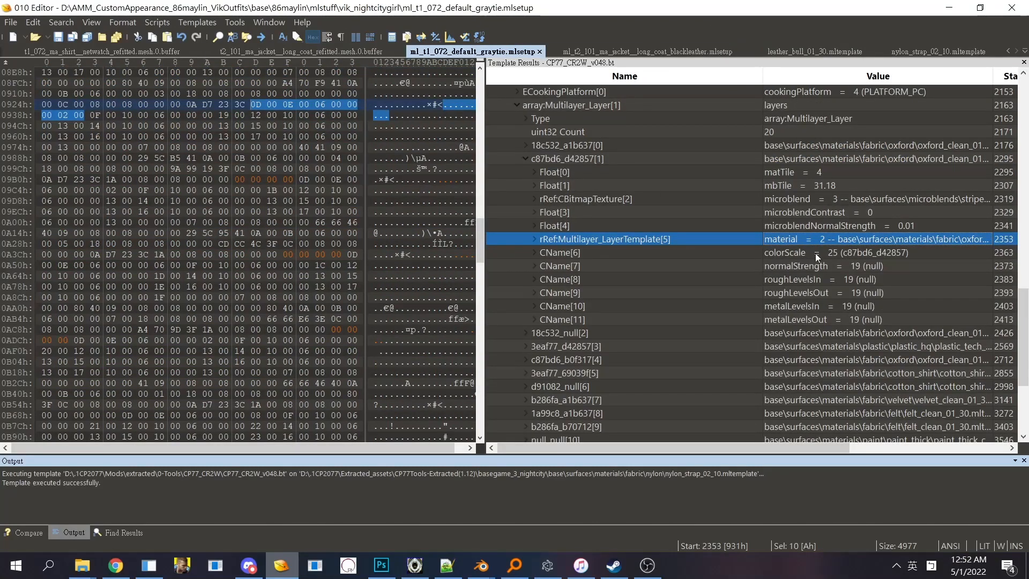
pyautogui.click(970, 201)
pyautogui.click(970, 201)
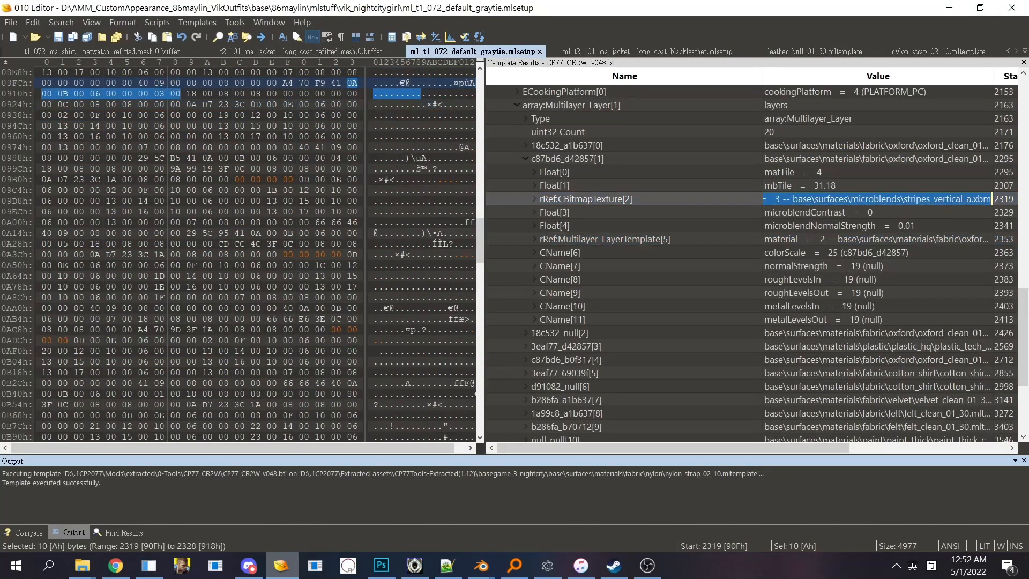
pyautogui.doubleClick(957, 204)
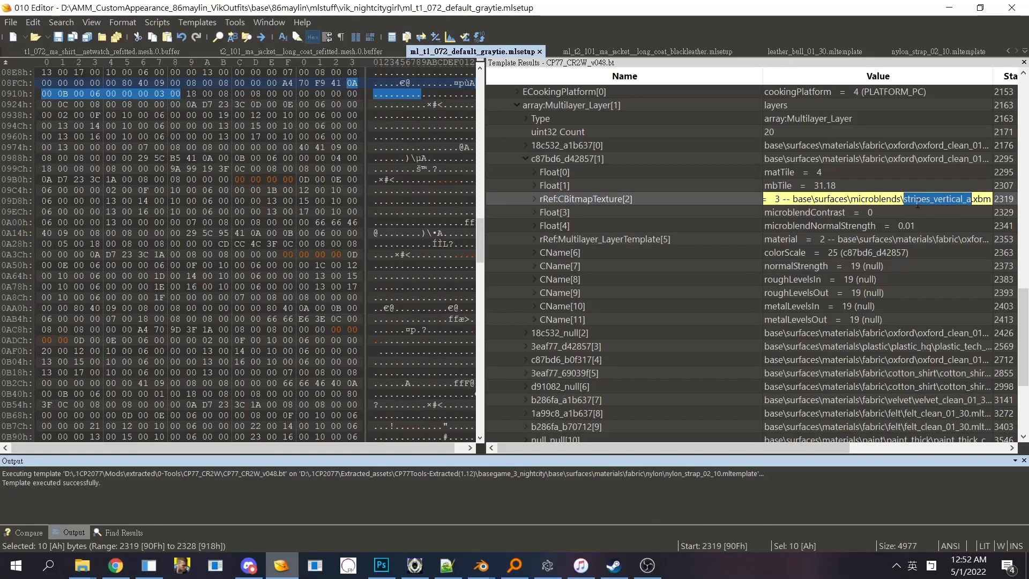
# Step: Copy layer 1's material name oxford_clean_01_30, search for it in Everything and open the matching .mltemplate file in 010 Editor
pyautogui.click(937, 239)
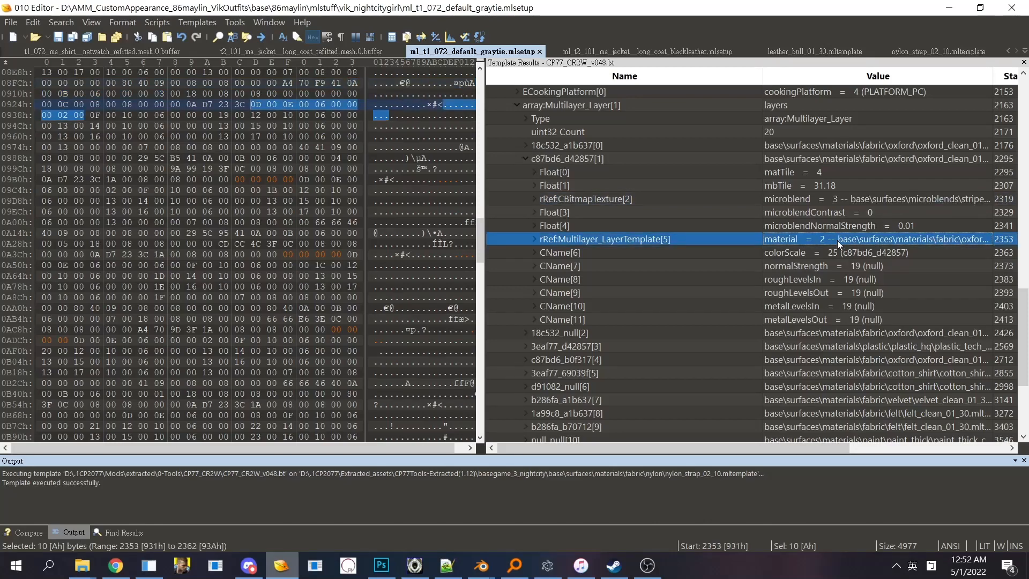
pyautogui.click(859, 252)
pyautogui.click(868, 253)
pyautogui.click(911, 239)
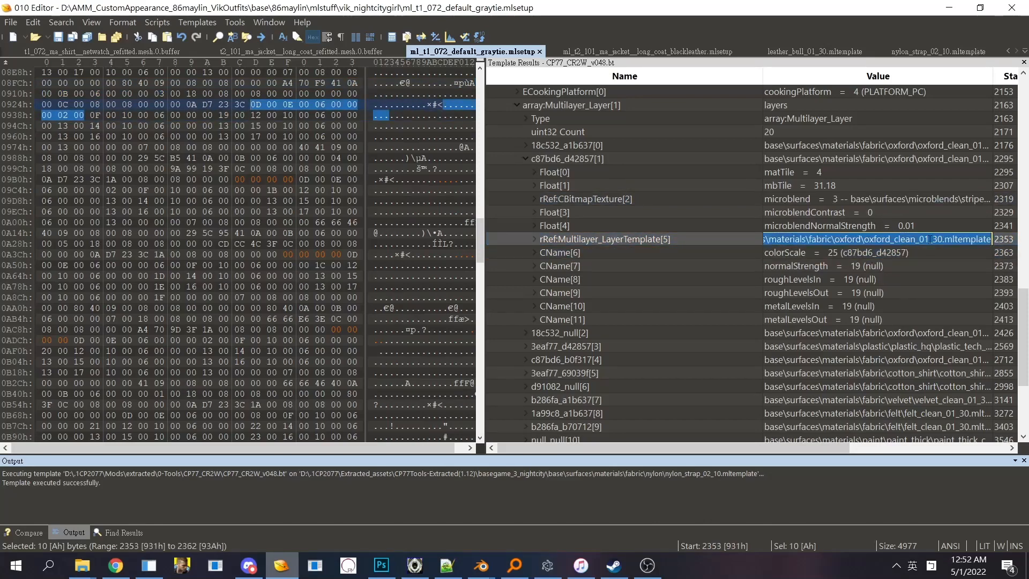
pyautogui.doubleClick(905, 240)
pyautogui.hotkey('ctrl', 'c')
pyautogui.click(515, 565)
pyautogui.hotkey('ctrl', 'v')
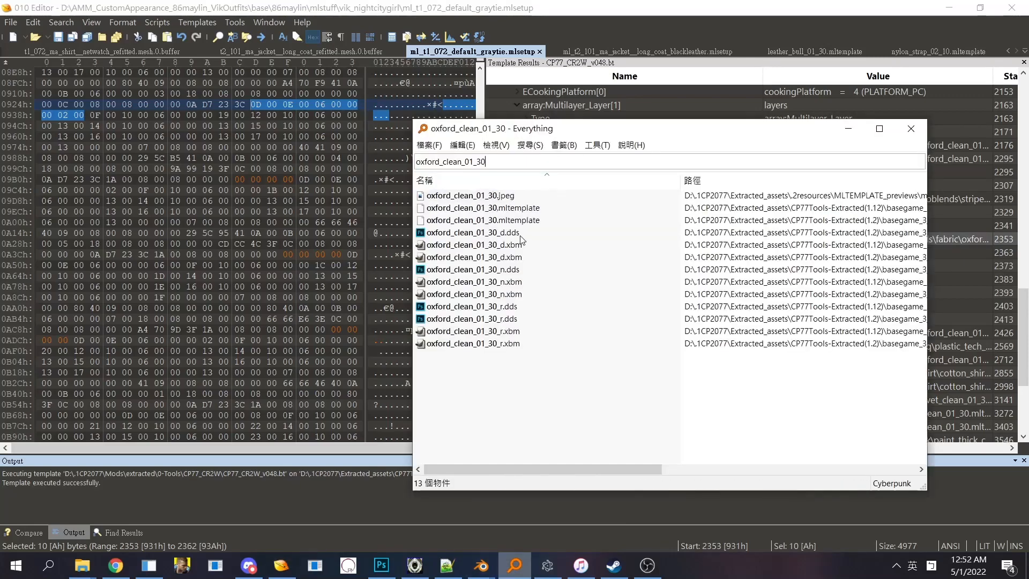
pyautogui.click(482, 207)
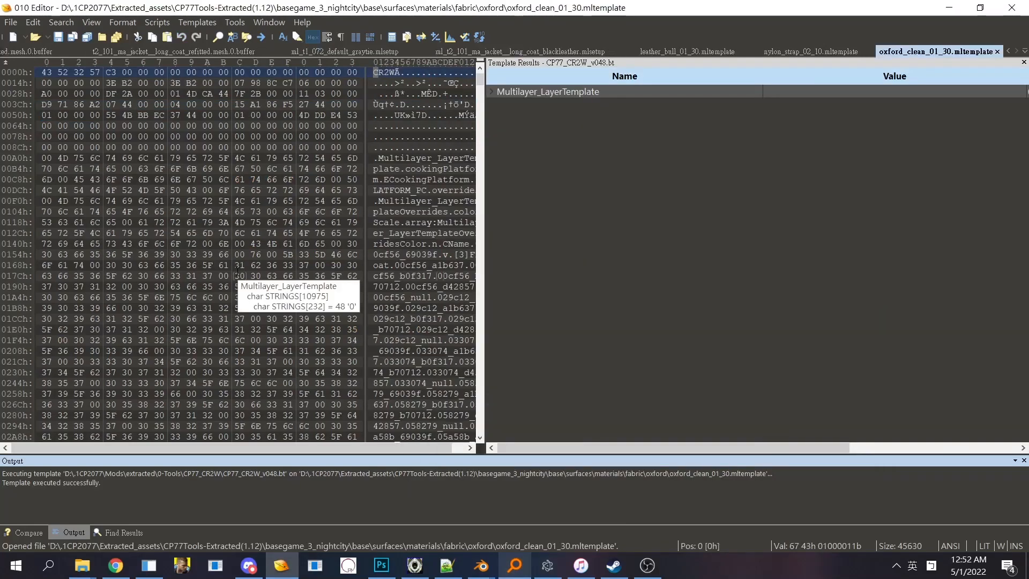
# Step: Expand the template's DATA structure down to the colorScale override array and narrow the Value column to reveal the color swatches
pyautogui.doubleClick(513, 95)
pyautogui.doubleClick(541, 185)
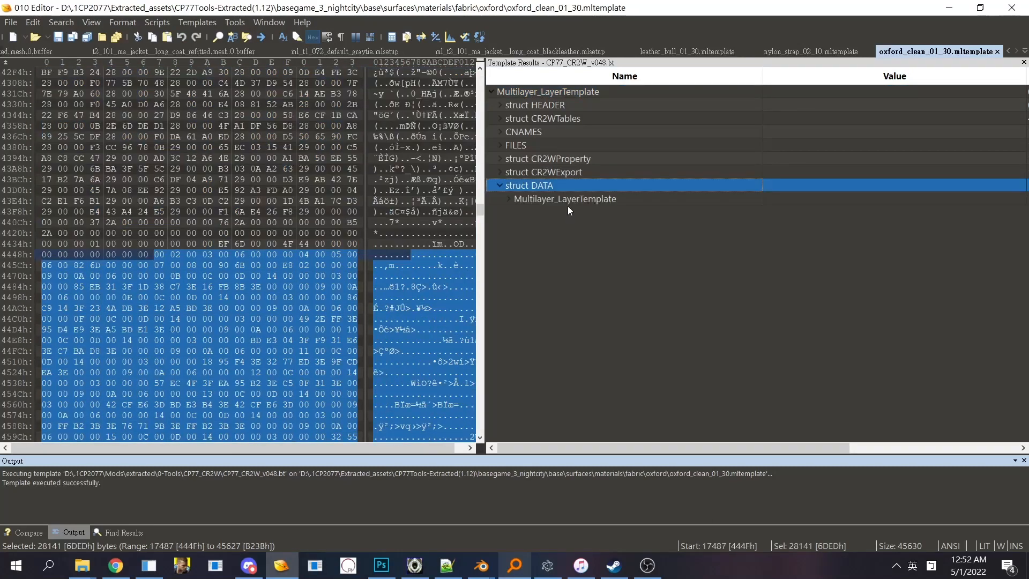
pyautogui.doubleClick(567, 199)
pyautogui.doubleClick(577, 226)
pyautogui.doubleClick(613, 252)
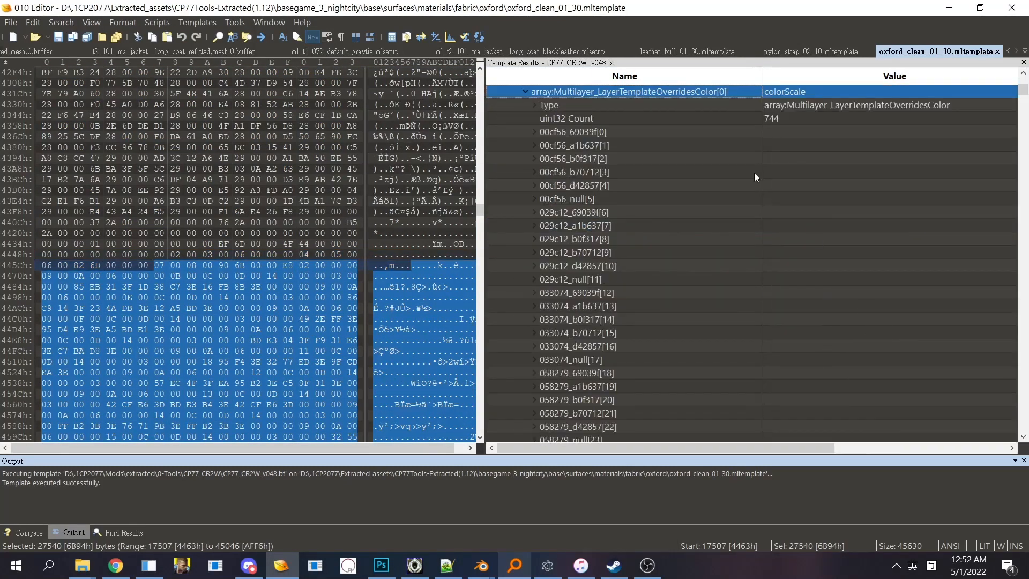
pyautogui.moveTo(747, 447); pyautogui.dragTo(774, 447)
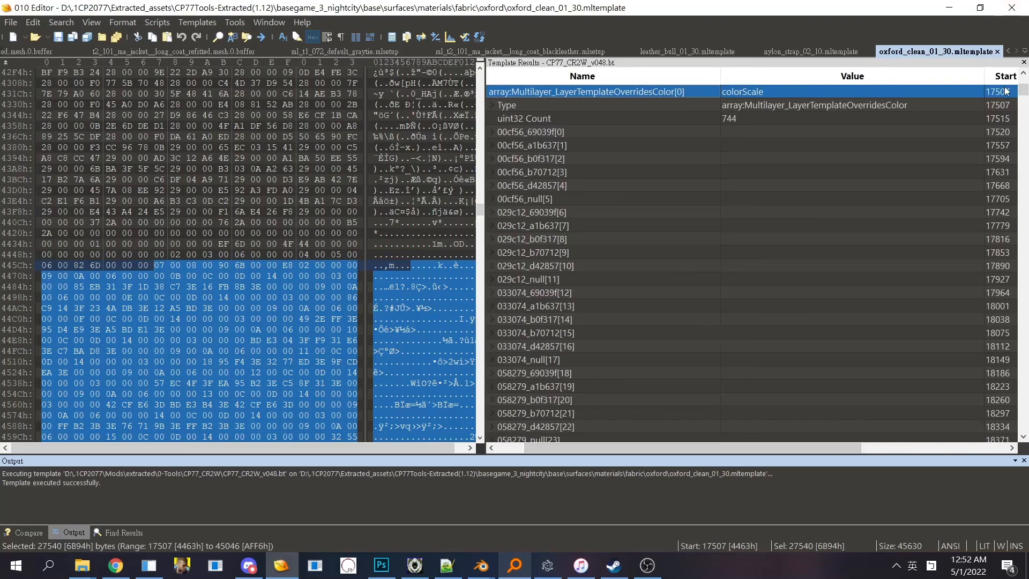
pyautogui.moveTo(989, 75); pyautogui.dragTo(804, 100)
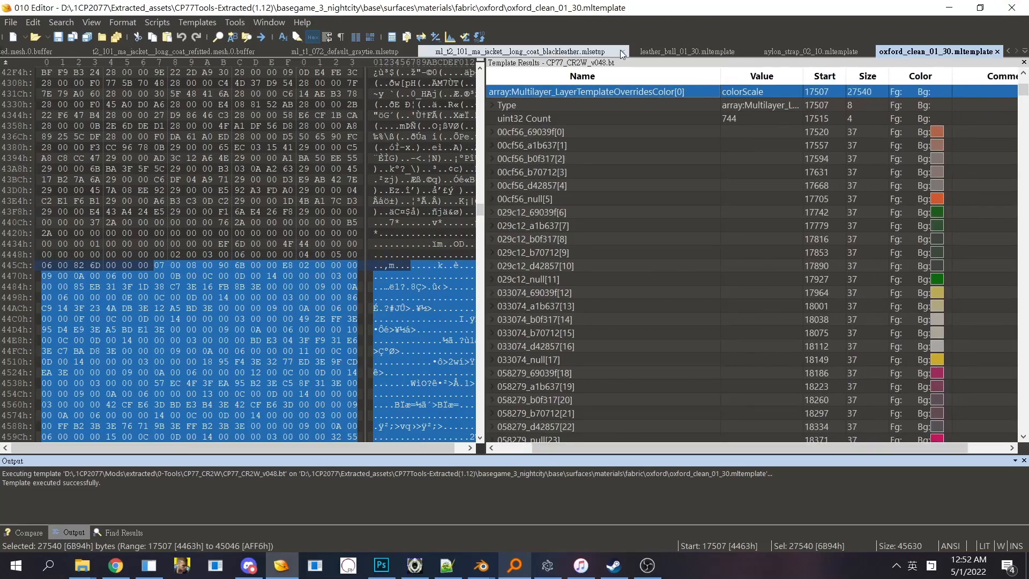
# Step: Check the colorScale name of layer 1 in ml_t1_072_default_graytie.mlsetup against the oxford template's color list
pyautogui.click(514, 51)
pyautogui.click(390, 52)
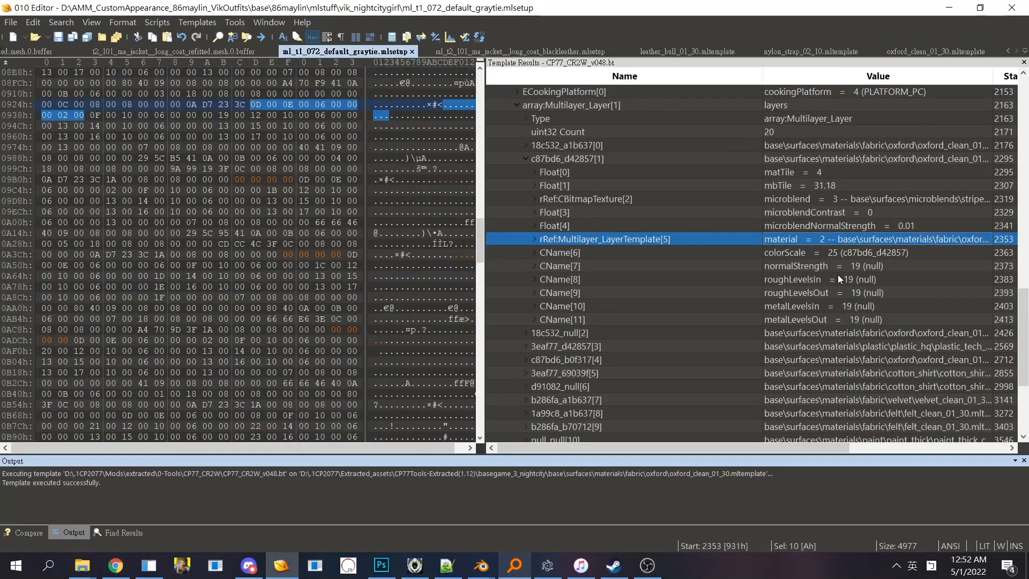
pyautogui.click(850, 252)
pyautogui.click(949, 52)
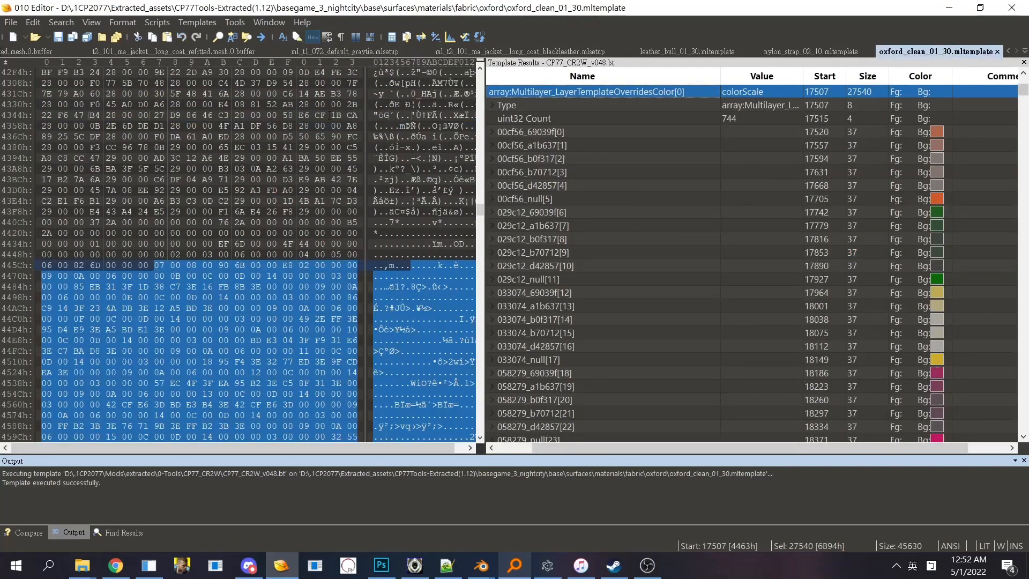
pyautogui.click(326, 52)
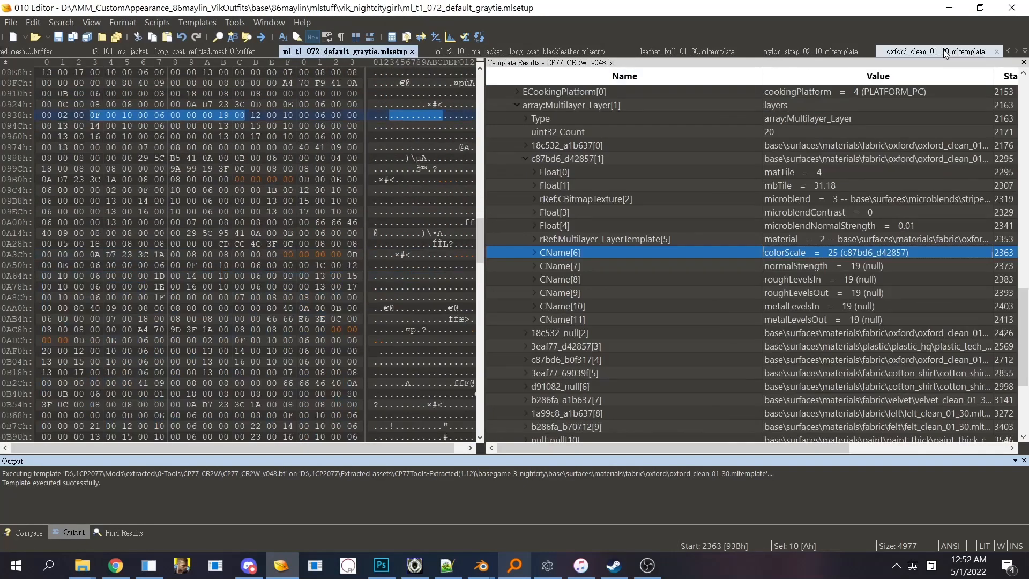
# Step: Locate the c87bd6 color entries in the override list of oxford_clean_01_30.mltemplate and examine their swatches
pyautogui.click(945, 51)
pyautogui.moveTo(1023, 92); pyautogui.dragTo(1028, 348)
pyautogui.click(509, 279)
pyautogui.click(551, 268)
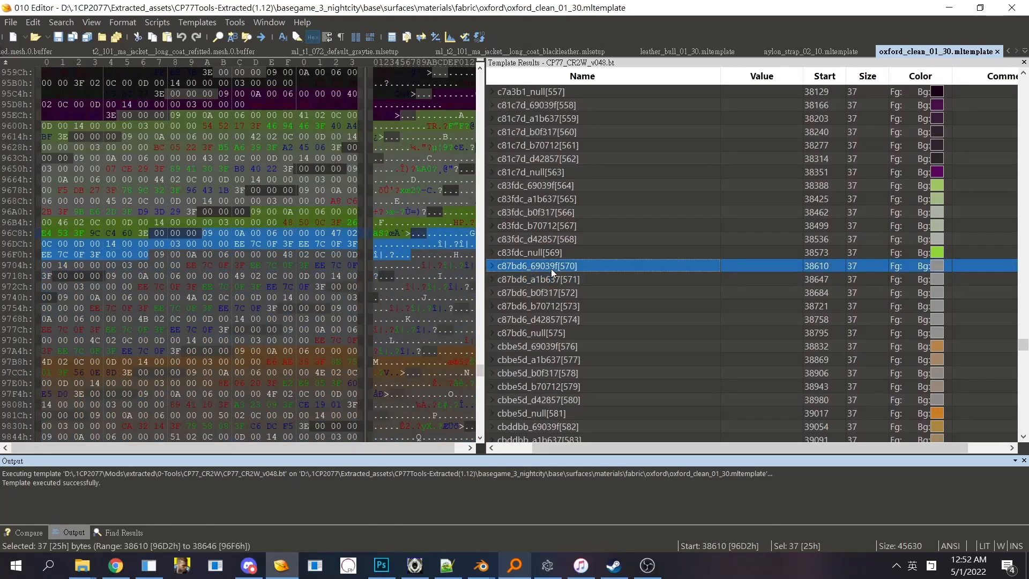
pyautogui.click(580, 284)
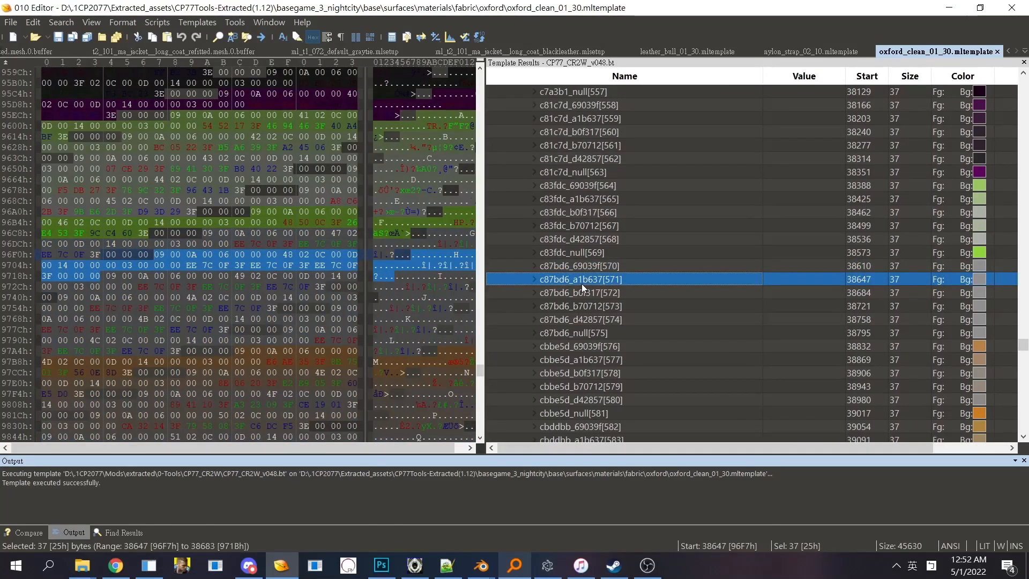
pyautogui.click(586, 268)
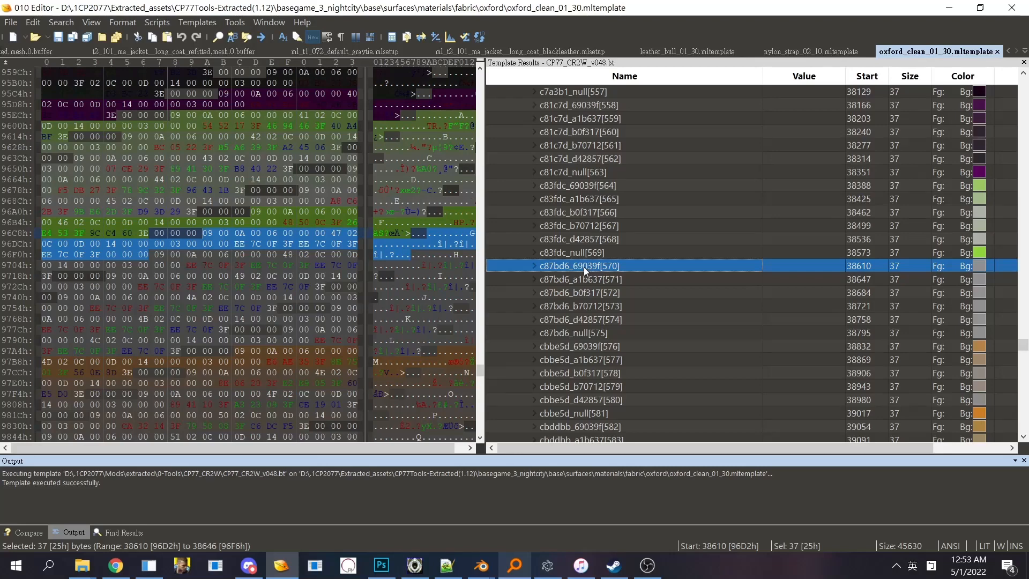
# Step: Compare the c87bd6_69039f swatch with the neighboring c87bd6 variants in the oxford template
pyautogui.click(836, 51)
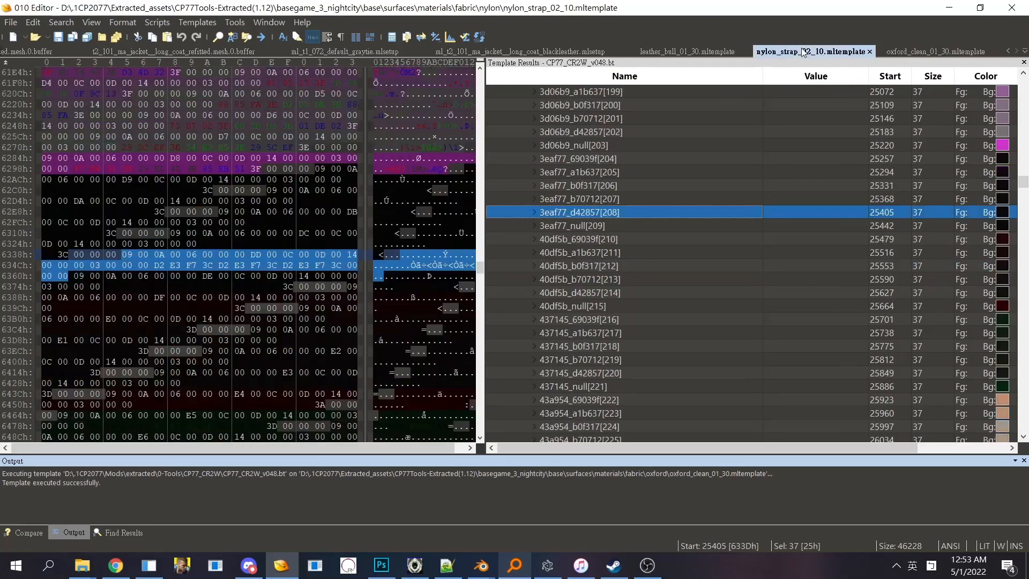
pyautogui.click(911, 51)
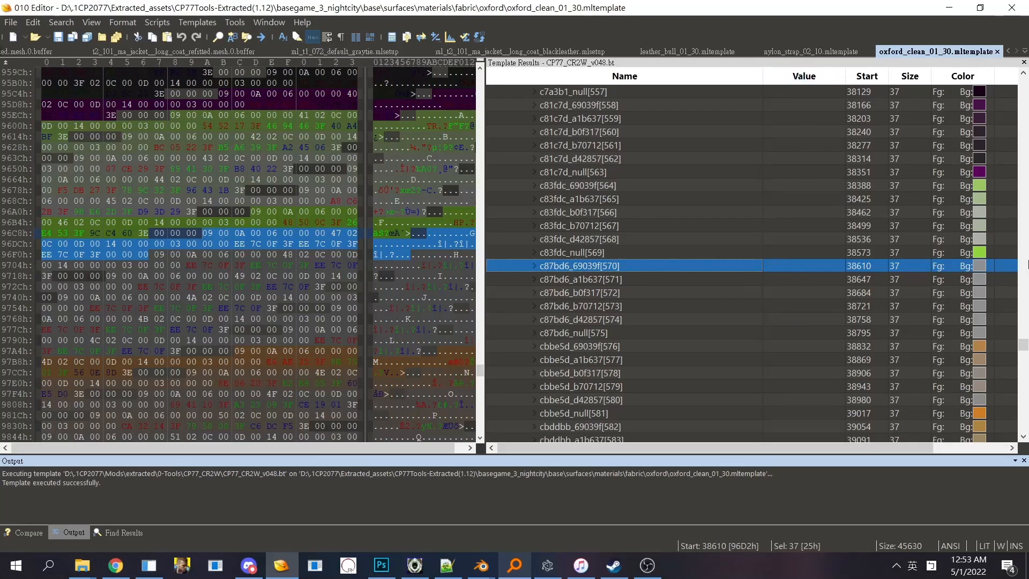
pyautogui.click(675, 279)
pyautogui.click(670, 254)
pyautogui.click(658, 267)
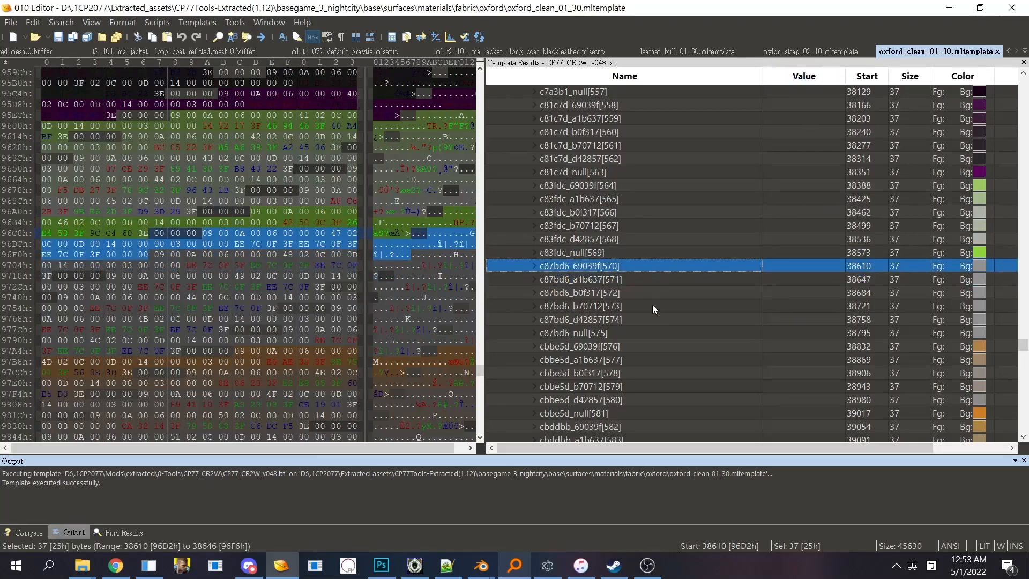
pyautogui.click(654, 319)
pyautogui.click(661, 266)
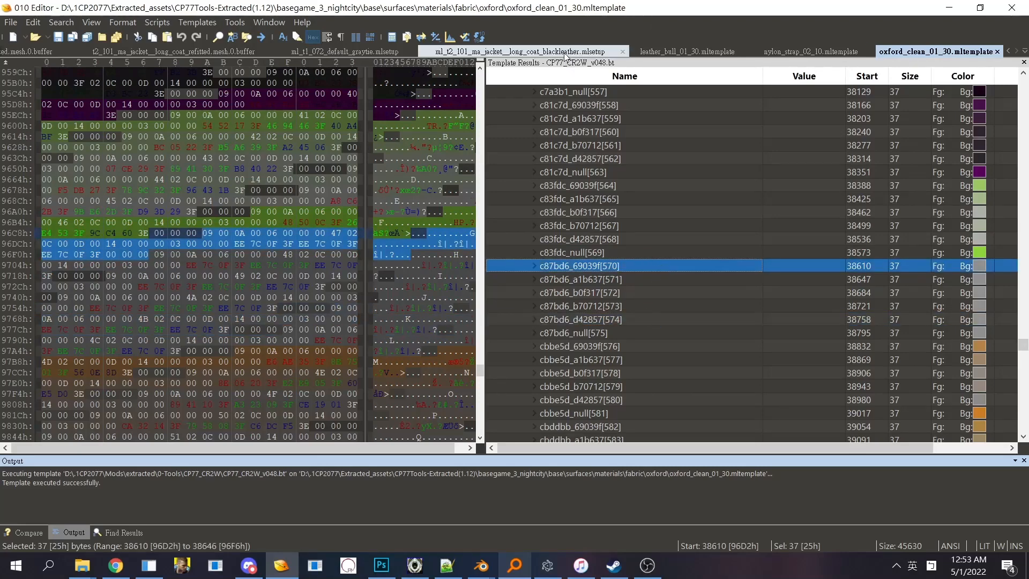
# Step: Switch to MlsetupBuilder and compare the mask areas of layers 2, 1 and 0 on the shirt model
pyautogui.click(590, 53)
pyautogui.click(406, 52)
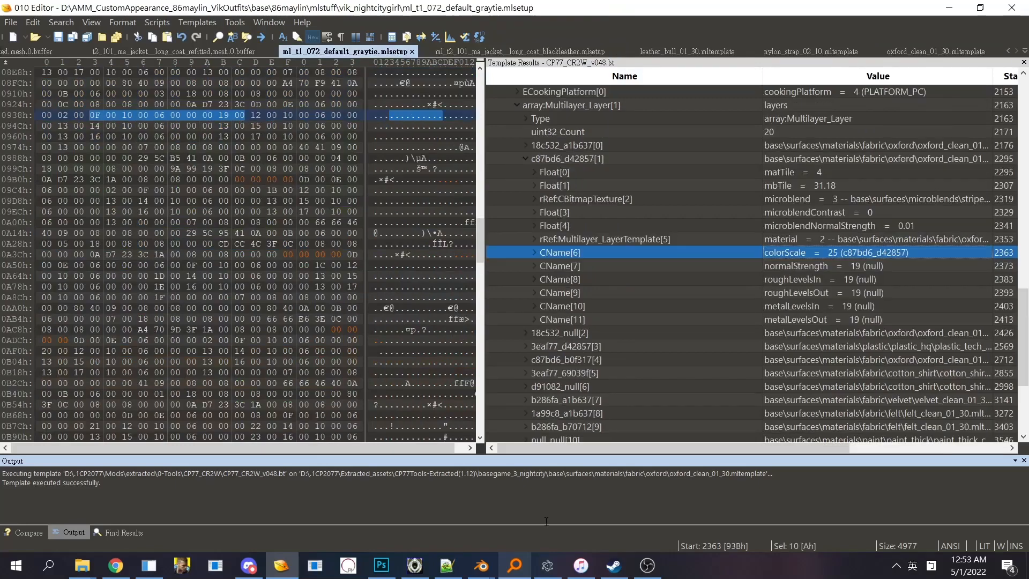
pyautogui.click(547, 565)
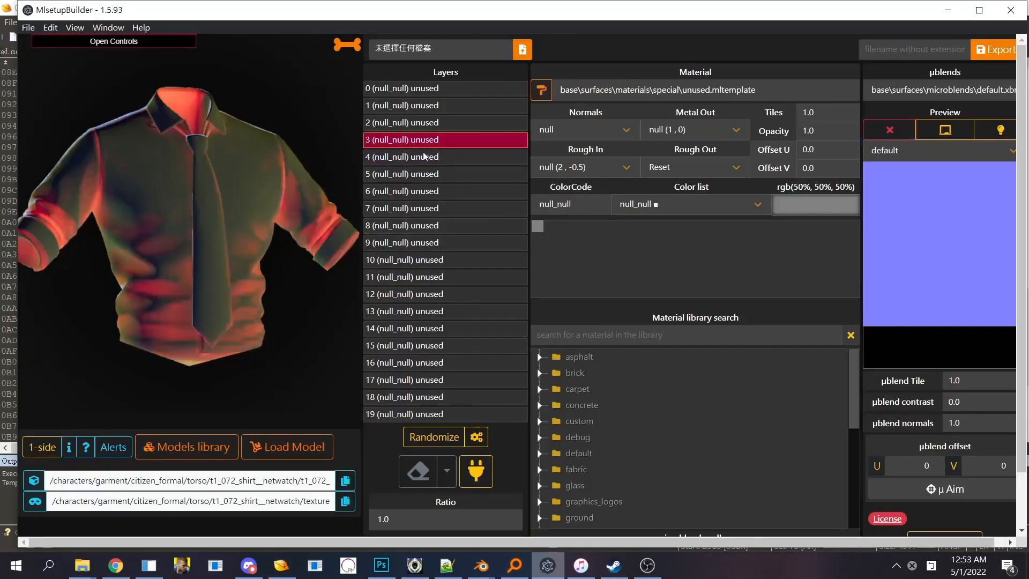
pyautogui.click(417, 126)
pyautogui.click(414, 108)
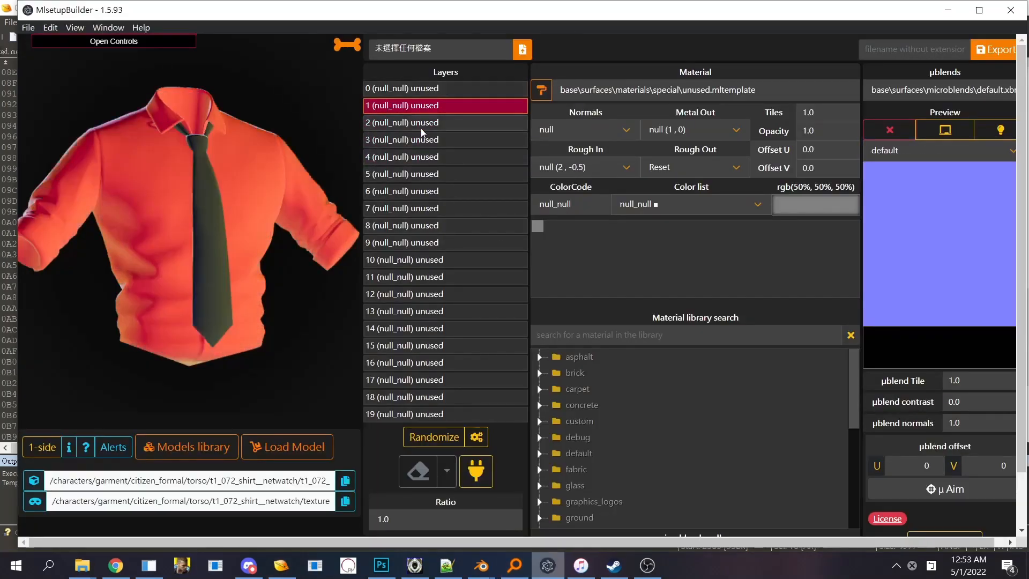
pyautogui.click(419, 90)
pyautogui.click(419, 106)
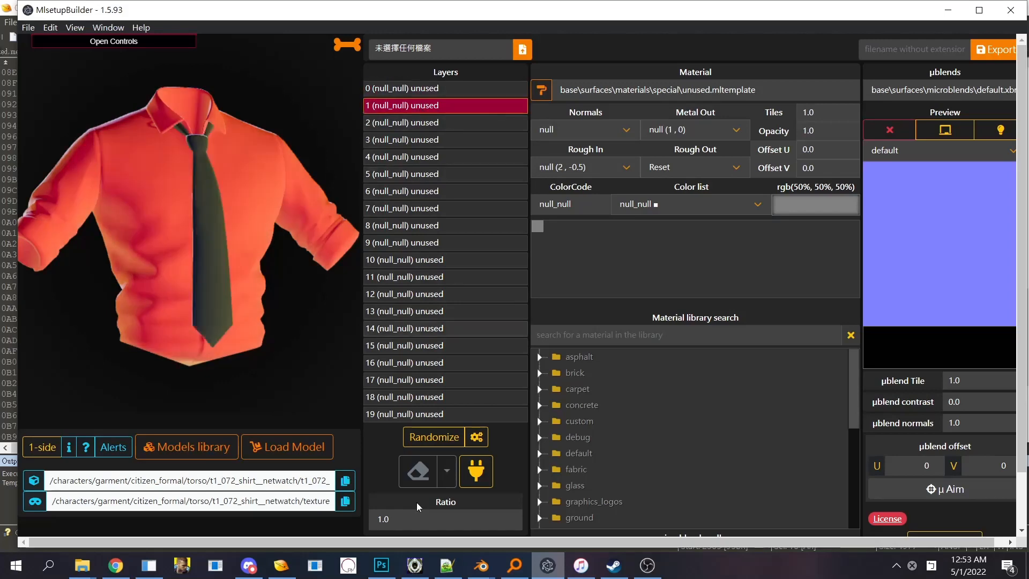
# Step: Return to ml_t1_072_default_graytie.mlsetup in 010 Editor, expand layer 0 and check its colorScale name
pyautogui.click(284, 569)
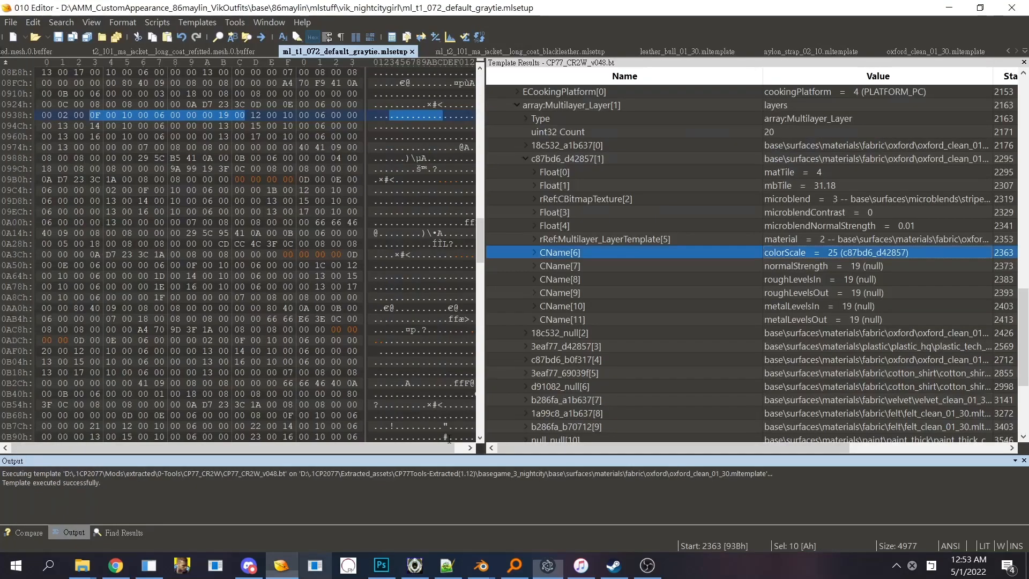
pyautogui.click(619, 159)
pyautogui.doubleClick(683, 146)
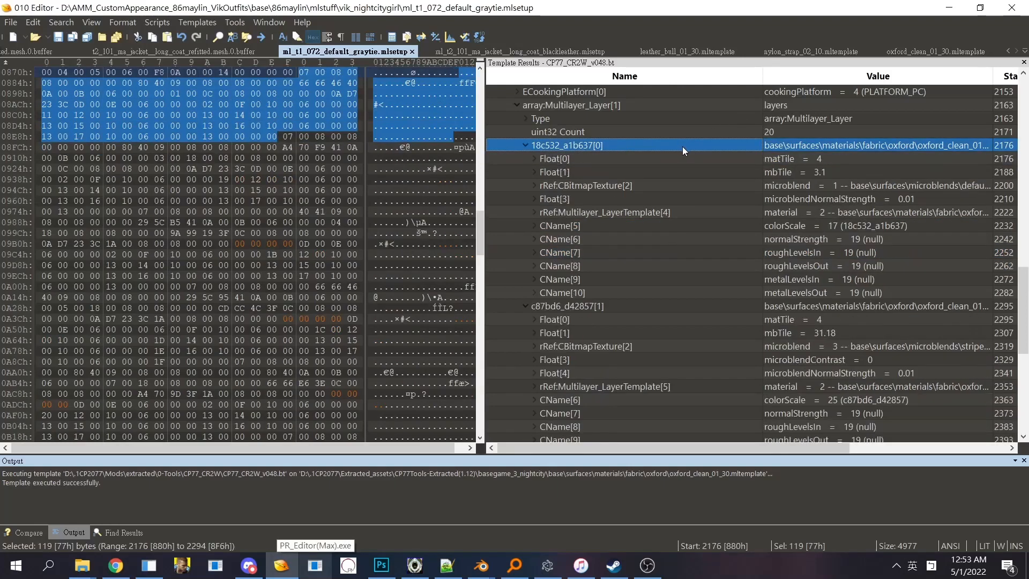
pyautogui.click(676, 312)
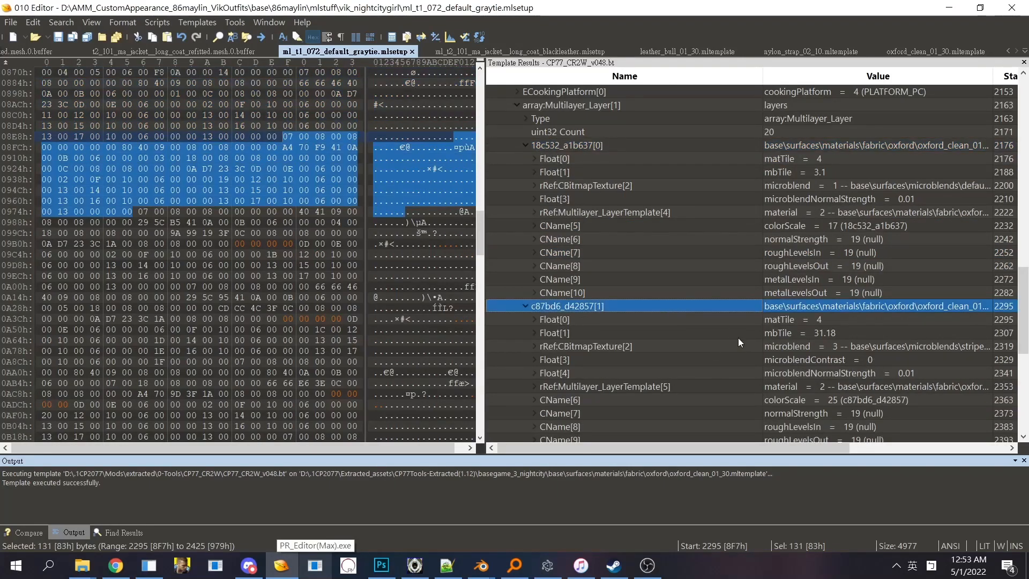
pyautogui.click(616, 146)
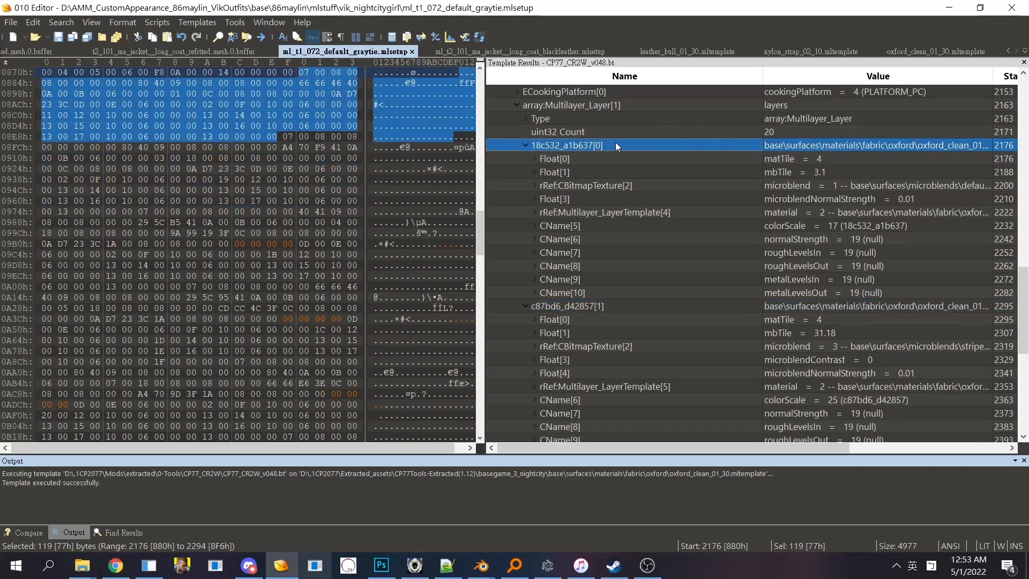
pyautogui.click(877, 225)
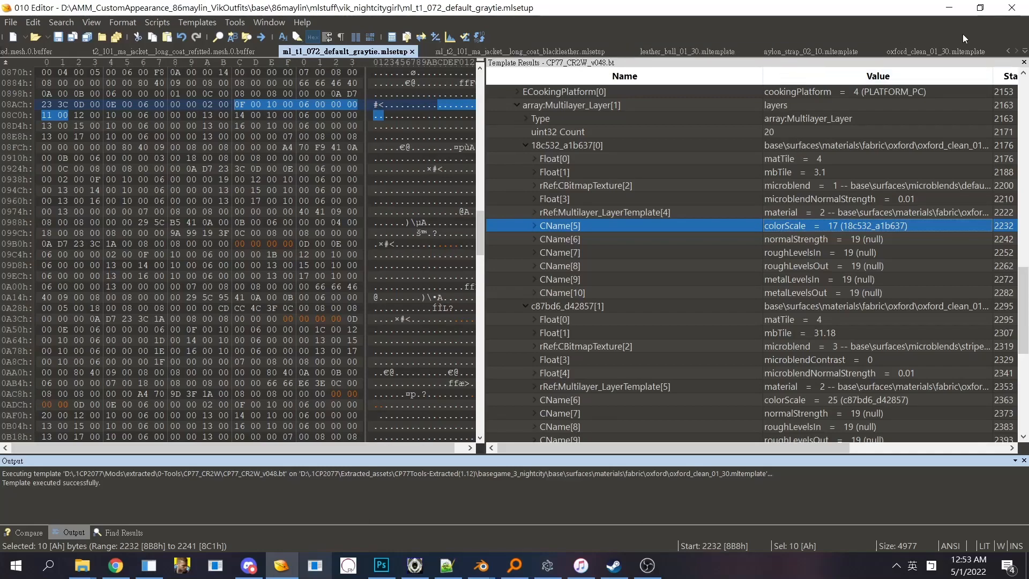
# Step: Look up the 18c532 color swatches in oxford_clean_01_30.mltemplate, then return to ml_t1_072_default_graytie.mlsetup
pyautogui.click(959, 51)
pyautogui.moveTo(1023, 346); pyautogui.dragTo(1023, 122)
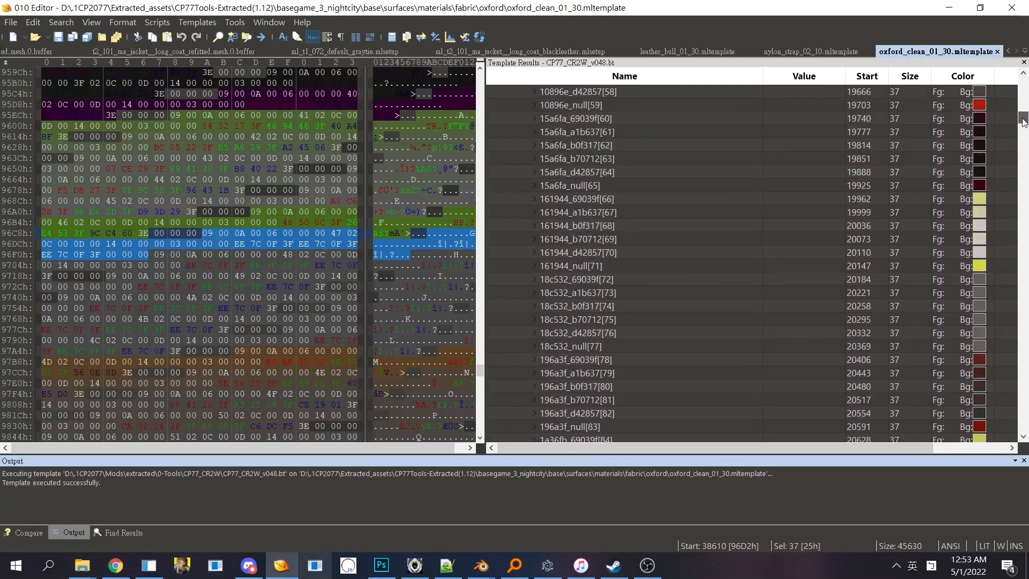
pyautogui.click(605, 283)
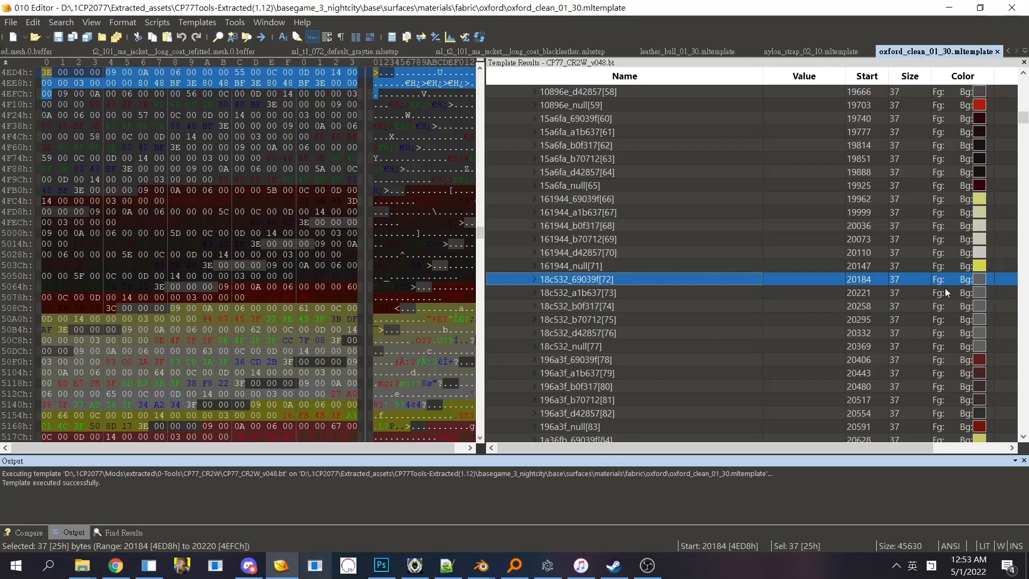
pyautogui.click(426, 53)
pyautogui.click(345, 52)
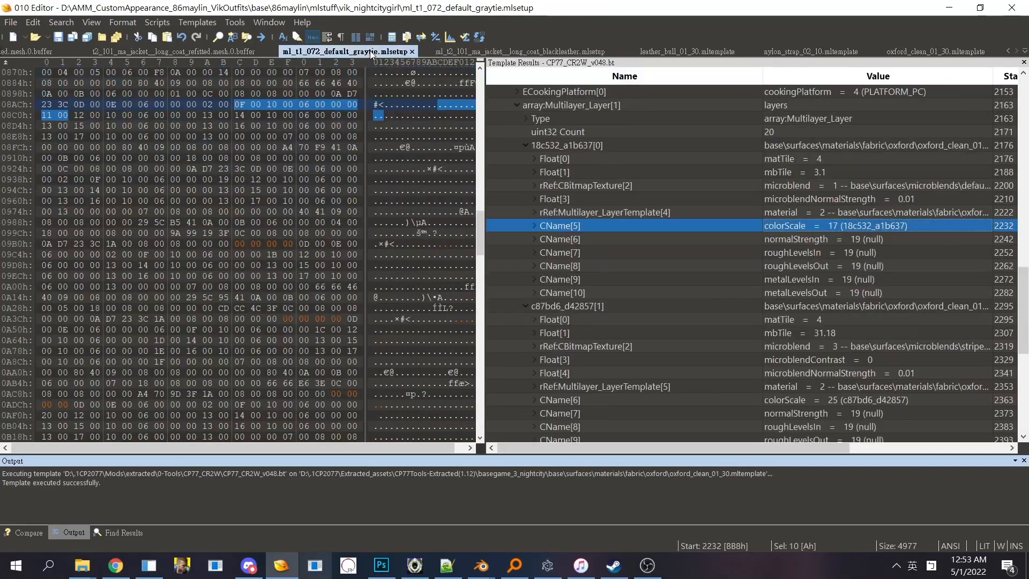
# Step: Switch to MlsetupBuilder, show the masks of layers 0 and 1, and examine the tie area from several angles
pyautogui.click(547, 565)
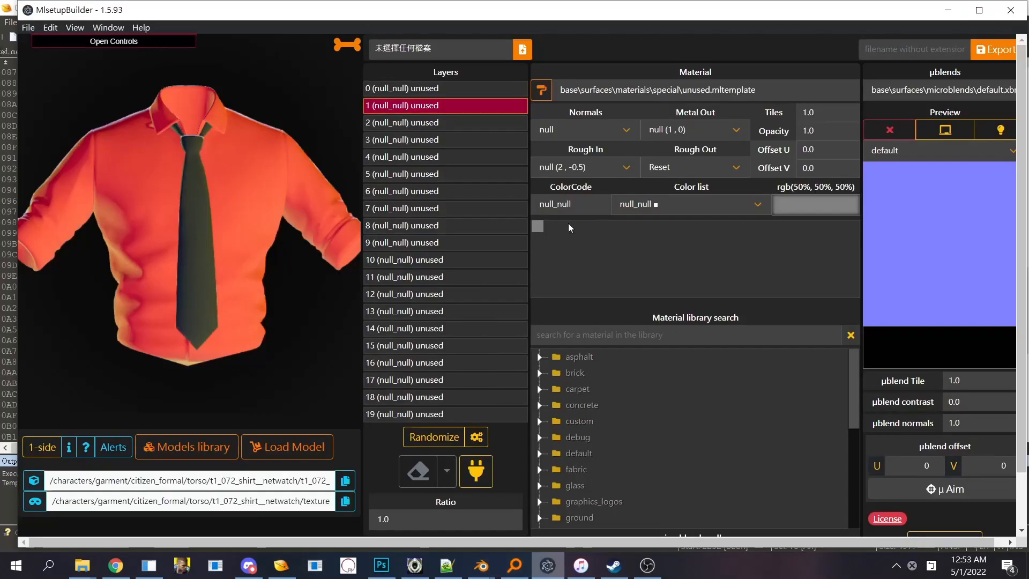
pyautogui.click(394, 88)
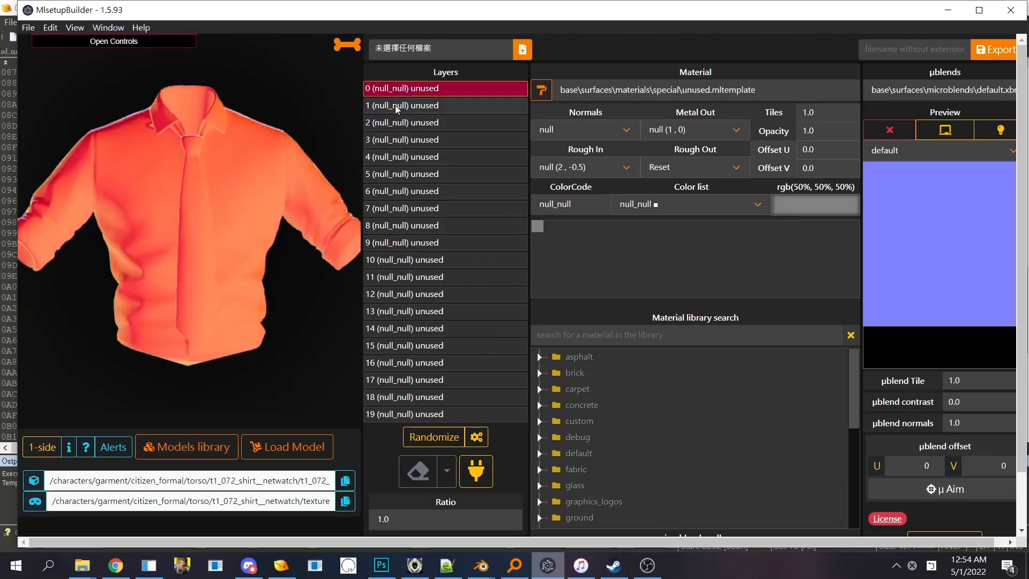
pyautogui.click(394, 106)
pyautogui.moveTo(185, 247); pyautogui.dragTo(368, 172)
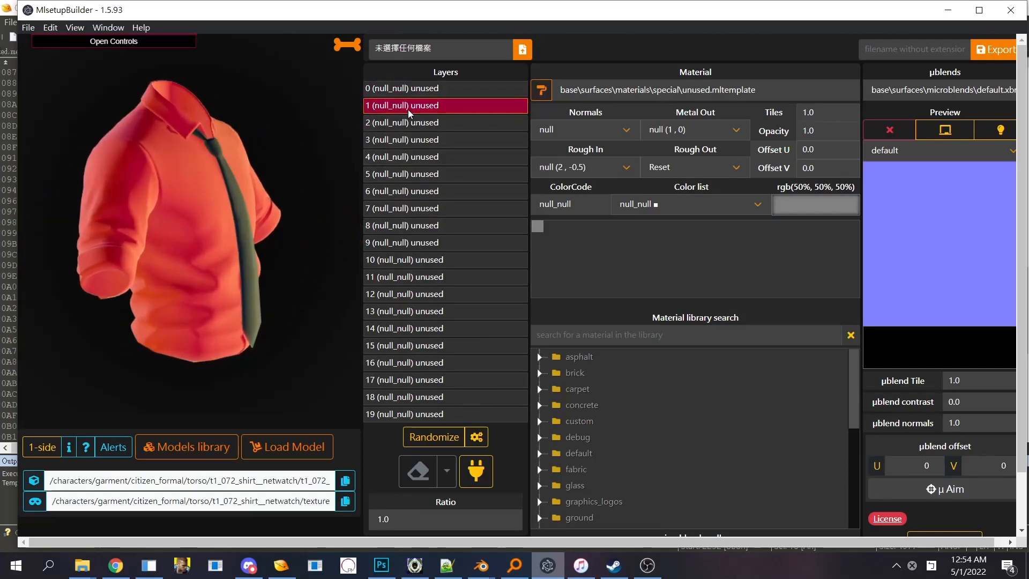
pyautogui.moveTo(262, 243); pyautogui.dragTo(199, 226)
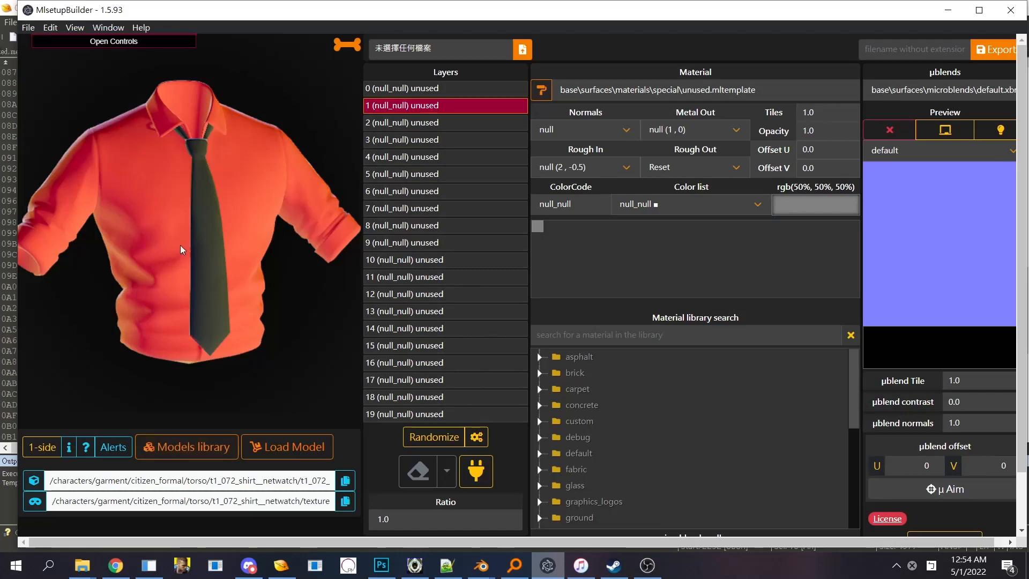
pyautogui.click(417, 92)
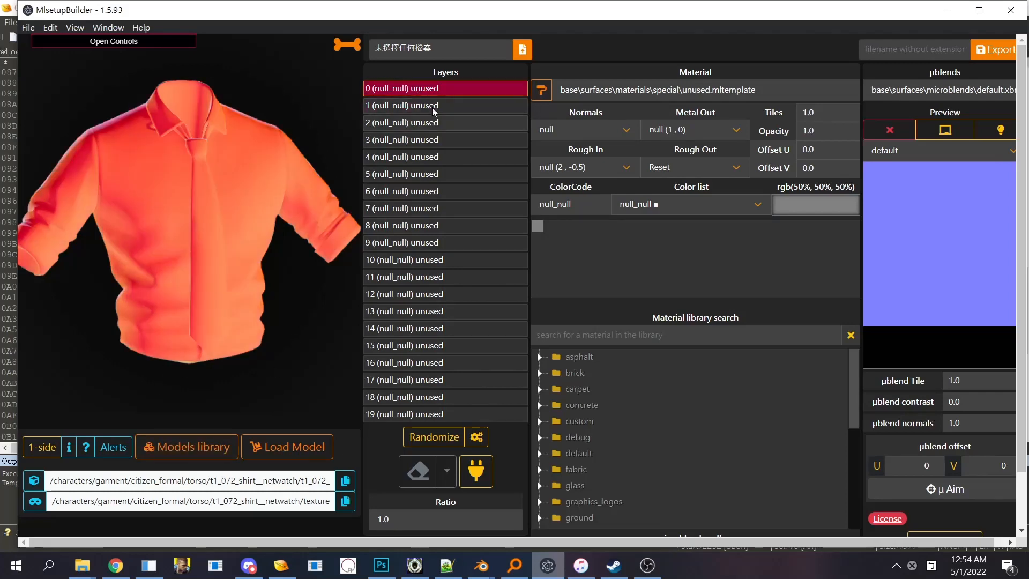
pyautogui.click(477, 110)
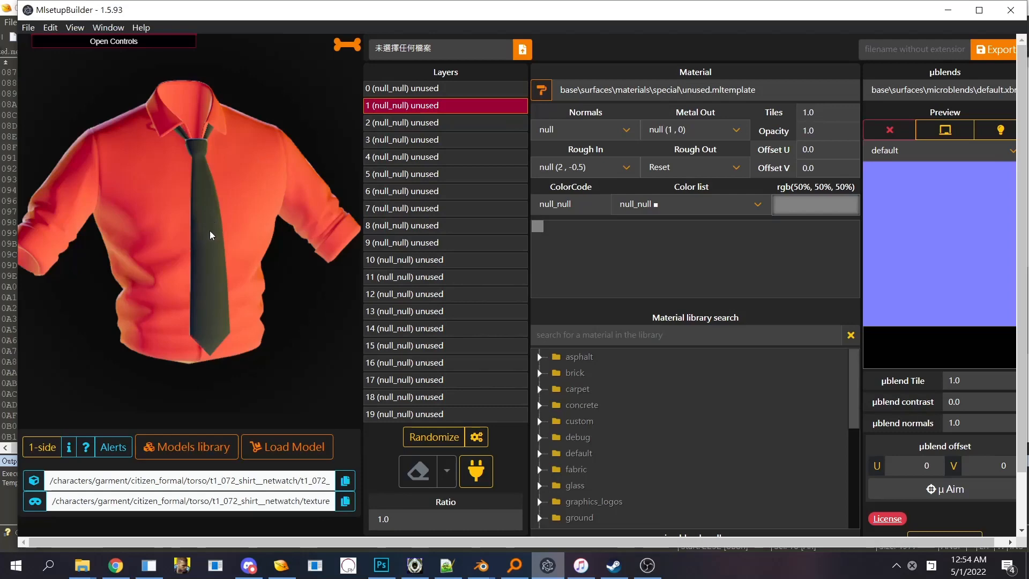
pyautogui.moveTo(210, 230)
pyautogui.mouseDown()
pyautogui.moveTo(224, 268)
pyautogui.moveTo(220, 214)
pyautogui.mouseUp()
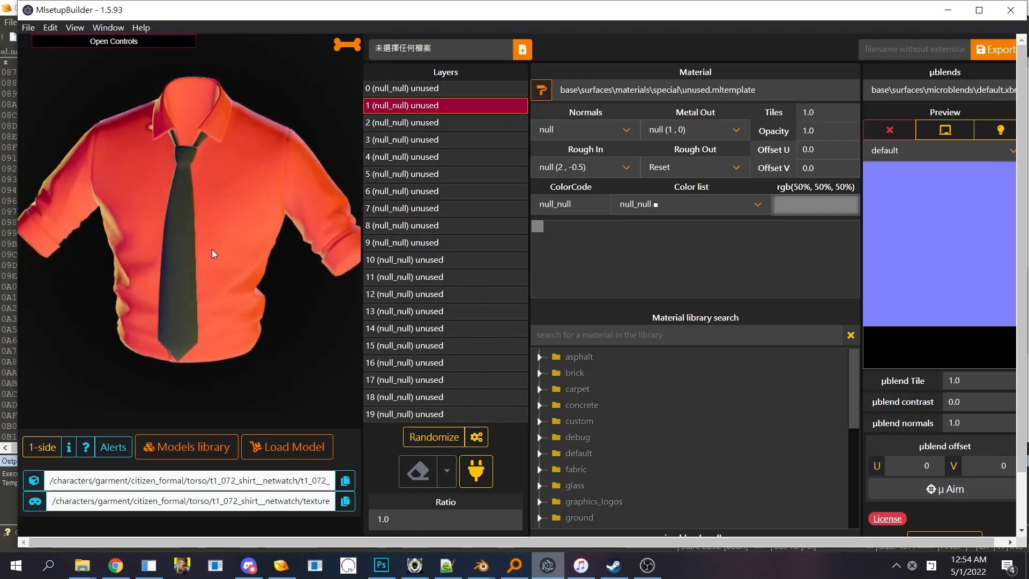
# Step: Alternate between the layer 0 and layer 1 masks to compare how each covers the shirt and tie
pyautogui.click(403, 91)
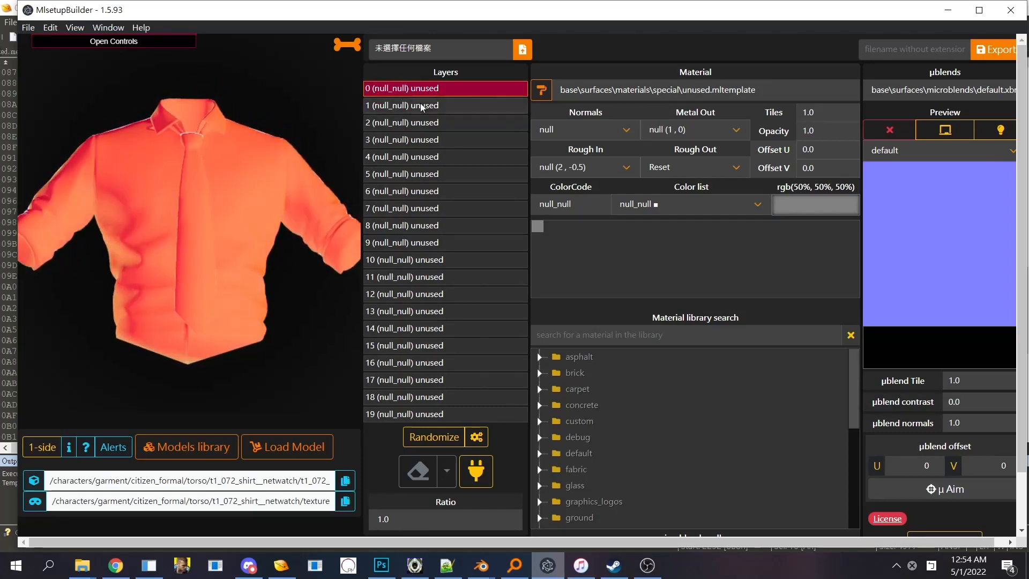
pyautogui.click(421, 107)
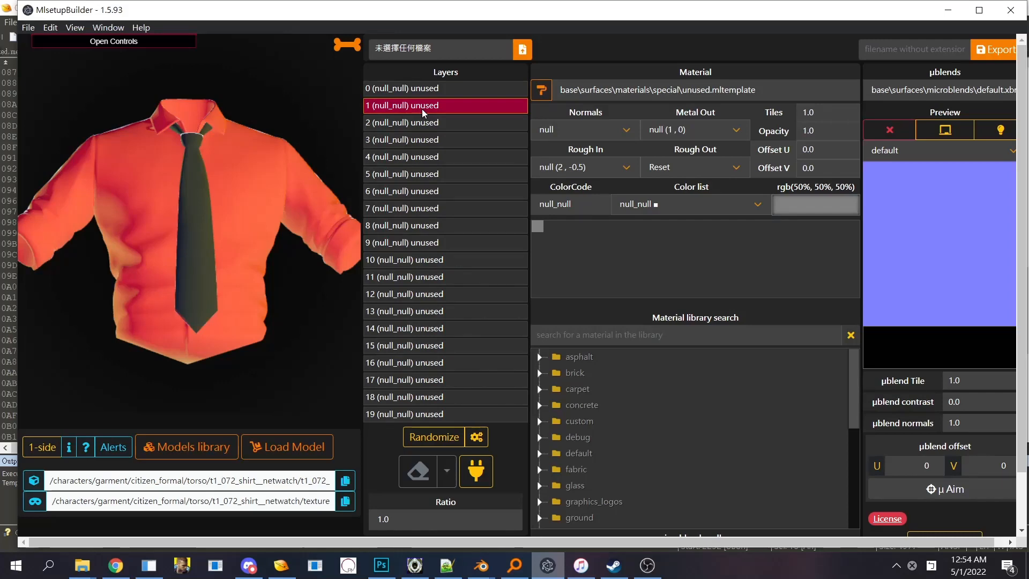
pyautogui.click(447, 90)
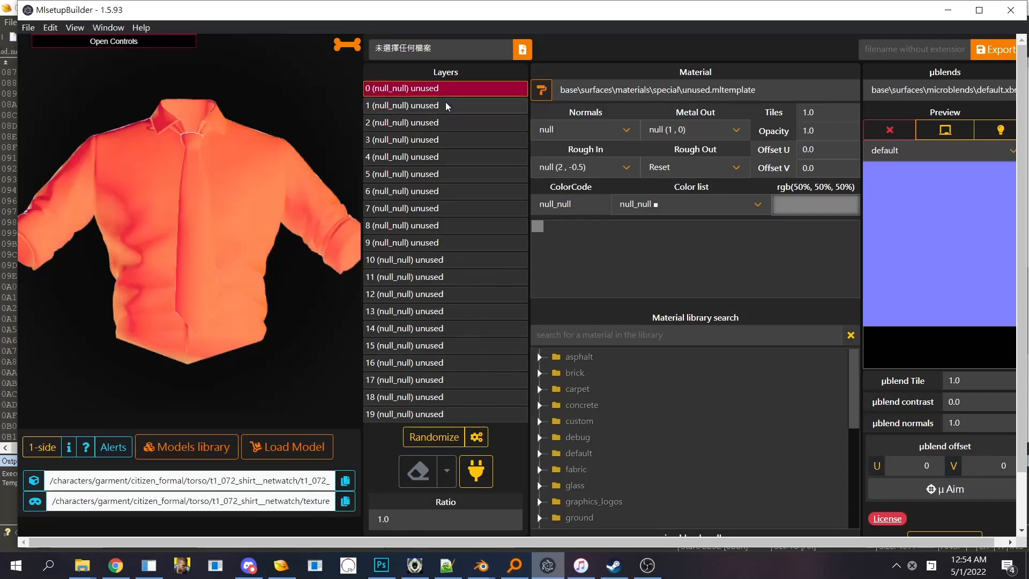
pyautogui.click(446, 105)
pyautogui.click(447, 86)
pyautogui.click(445, 109)
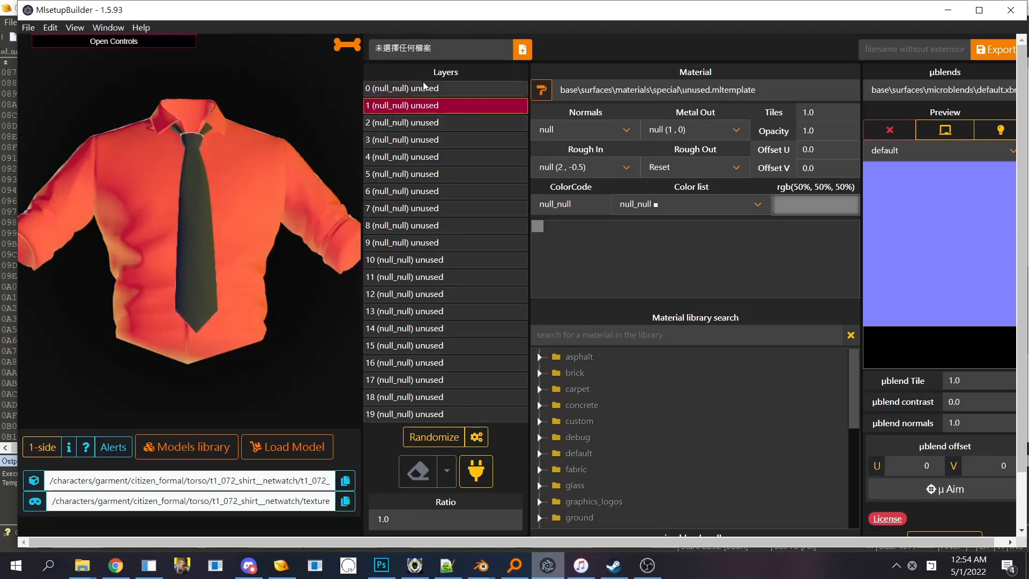
pyautogui.click(455, 89)
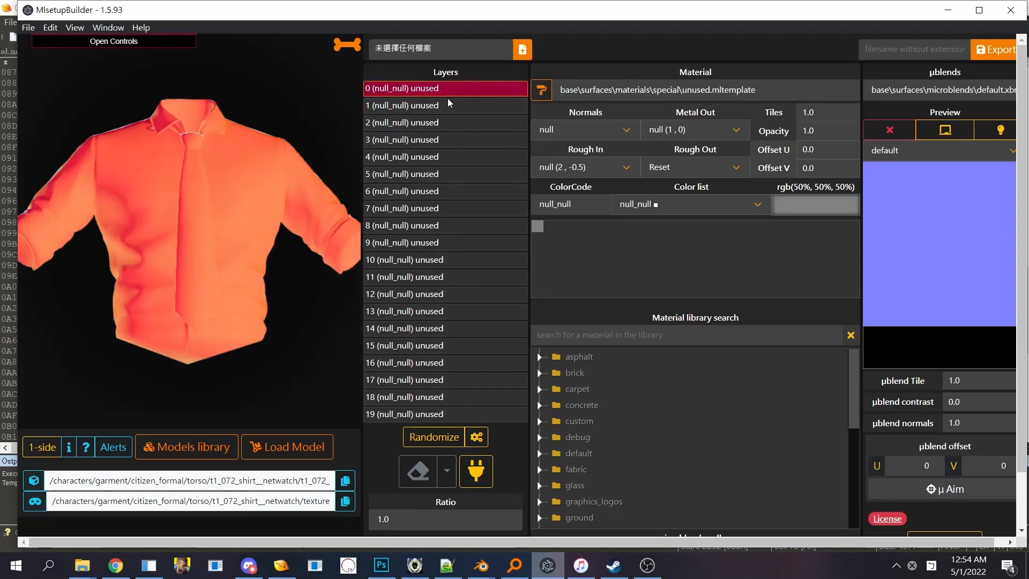
pyautogui.click(439, 105)
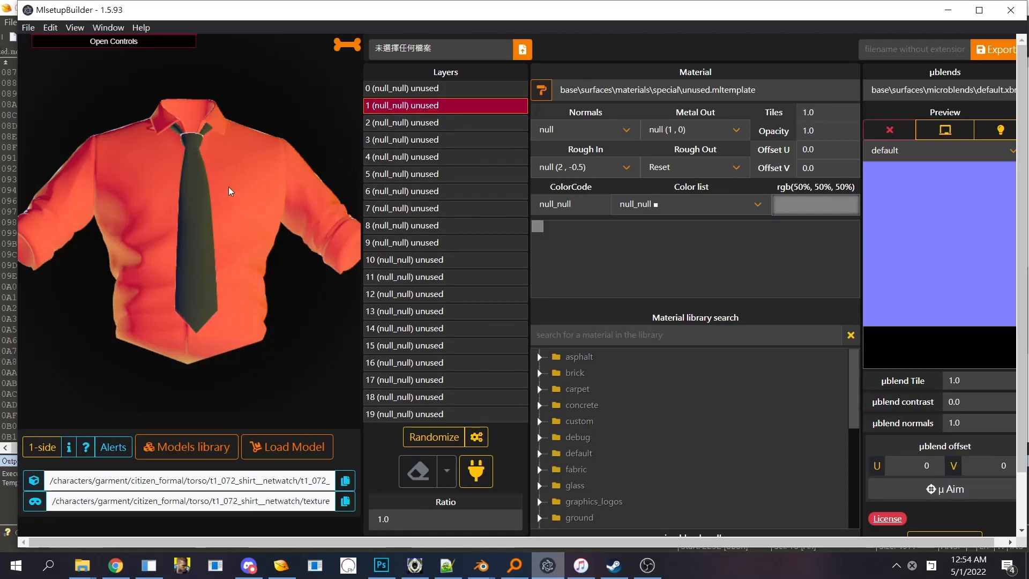
# Step: Inspect the layer 1 mask on the rotated shirt model, then examine the coverage of the layer 0 mask
pyautogui.moveTo(235, 200); pyautogui.dragTo(66, 150)
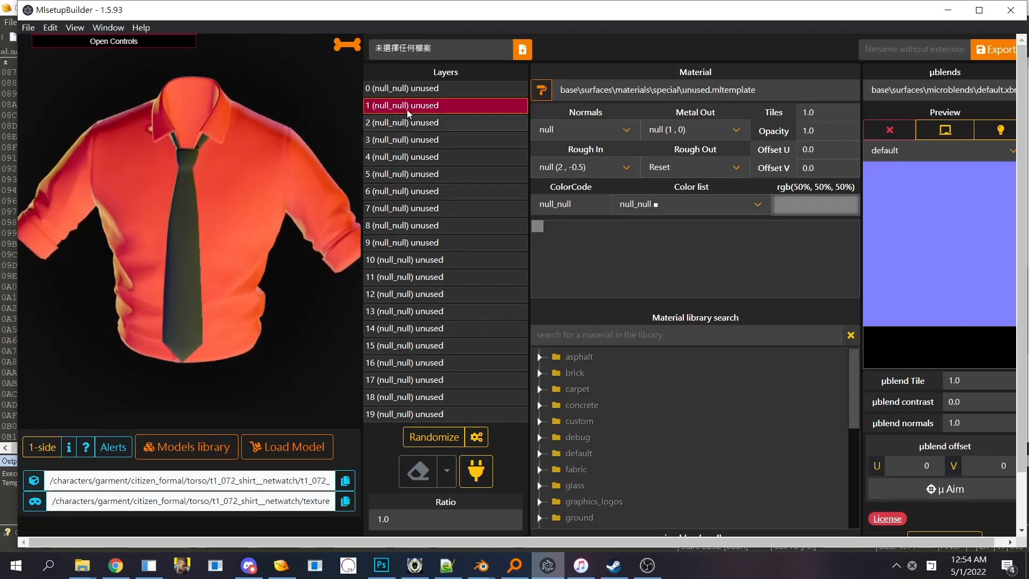
pyautogui.click(429, 89)
pyautogui.moveTo(181, 182); pyautogui.dragTo(194, 198)
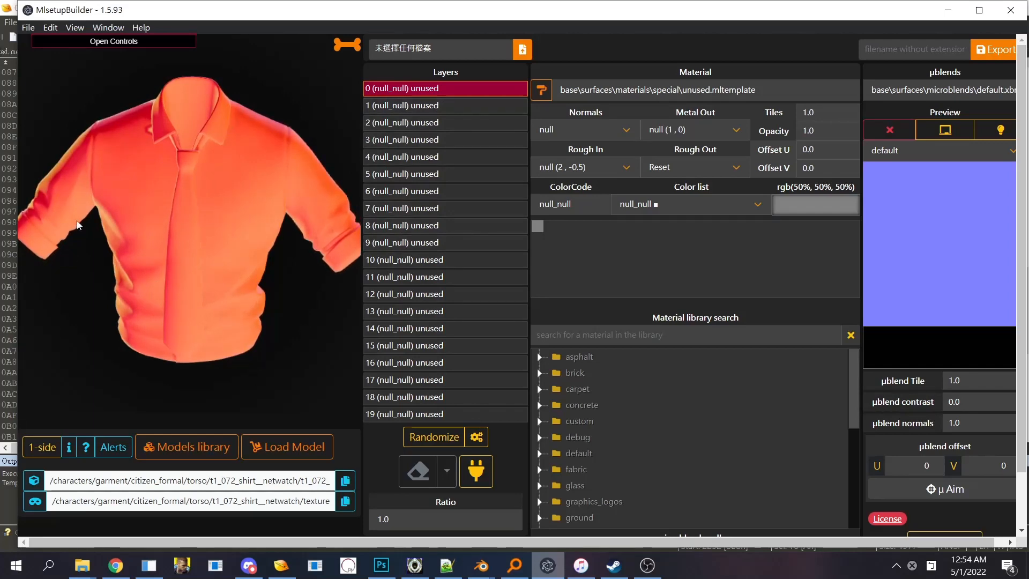
pyautogui.moveTo(159, 237); pyautogui.dragTo(188, 274)
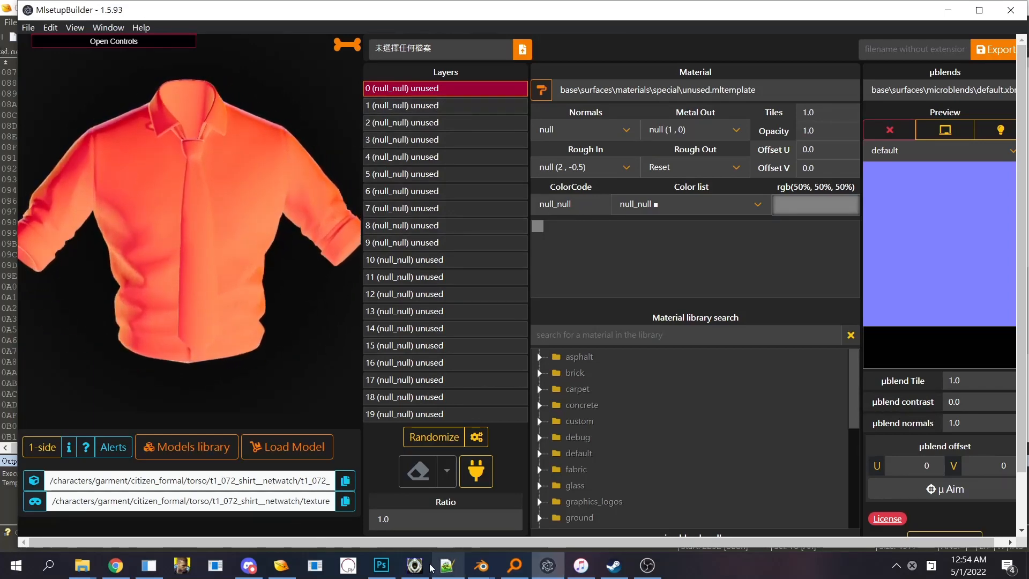
# Step: Switch to 010 Editor and review the parameters of layers 2, 3 and 4, collapsing the expanded layer entries
pyautogui.click(279, 566)
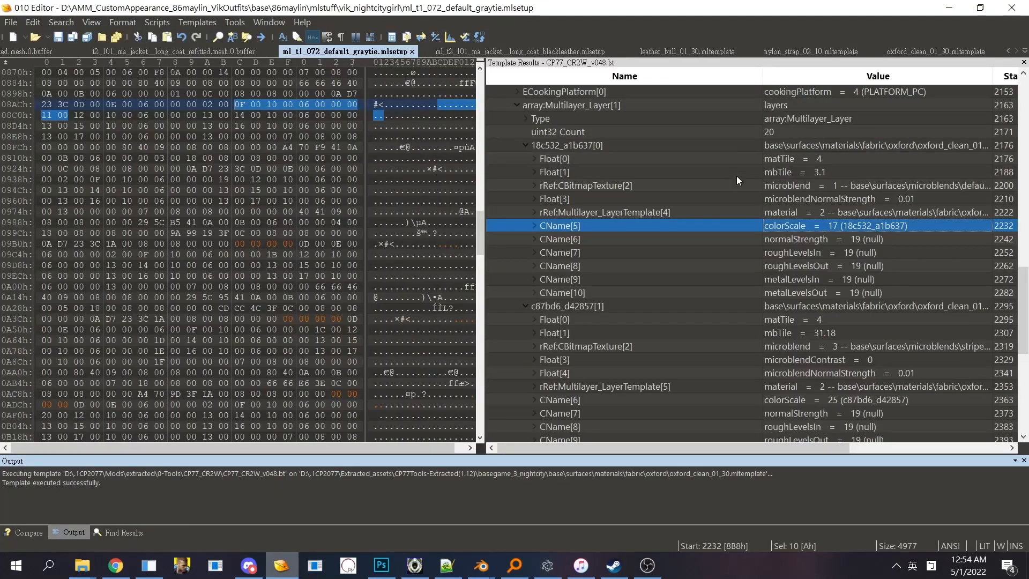
pyautogui.doubleClick(662, 146)
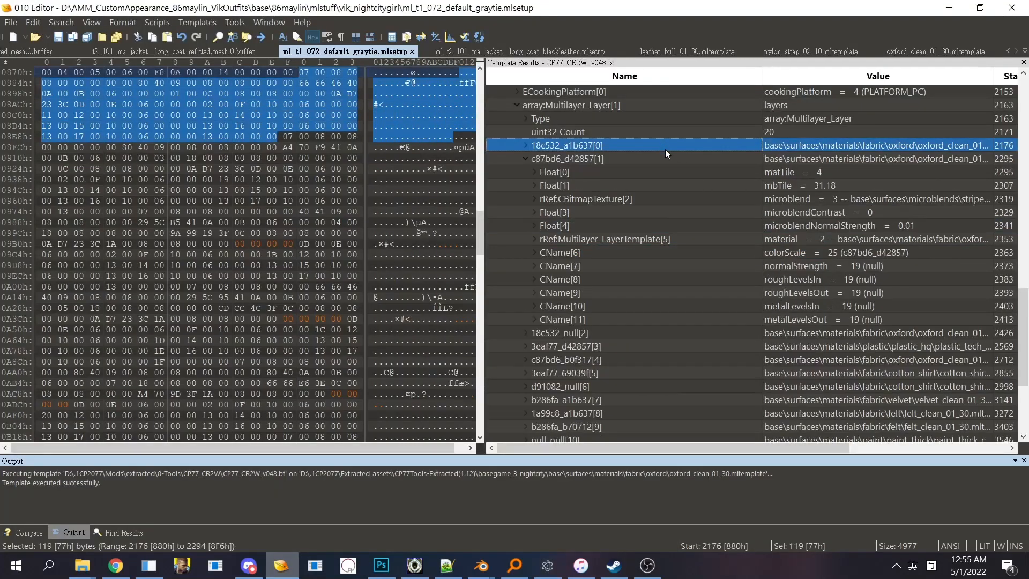
pyautogui.doubleClick(722, 157)
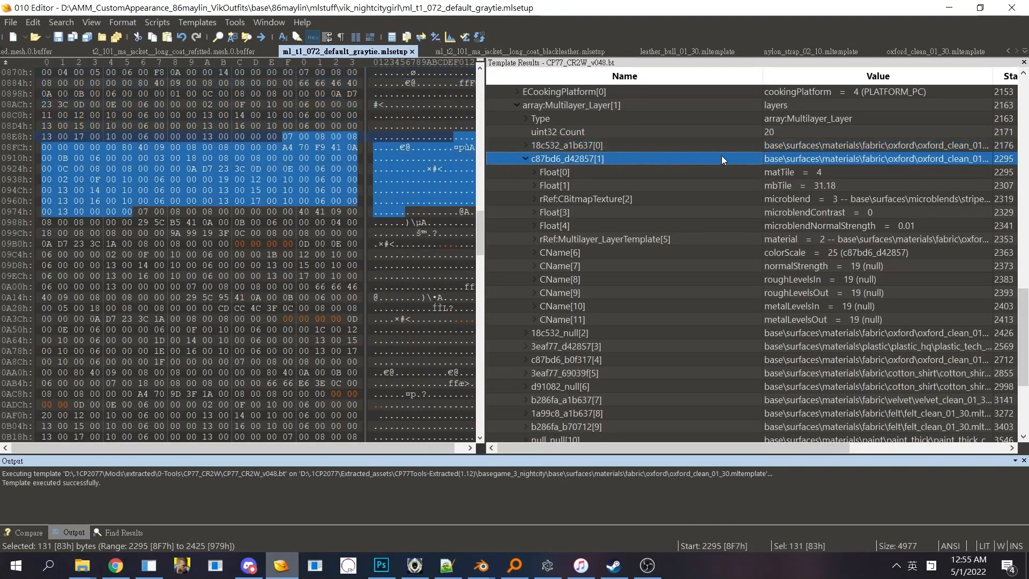
pyautogui.doubleClick(711, 173)
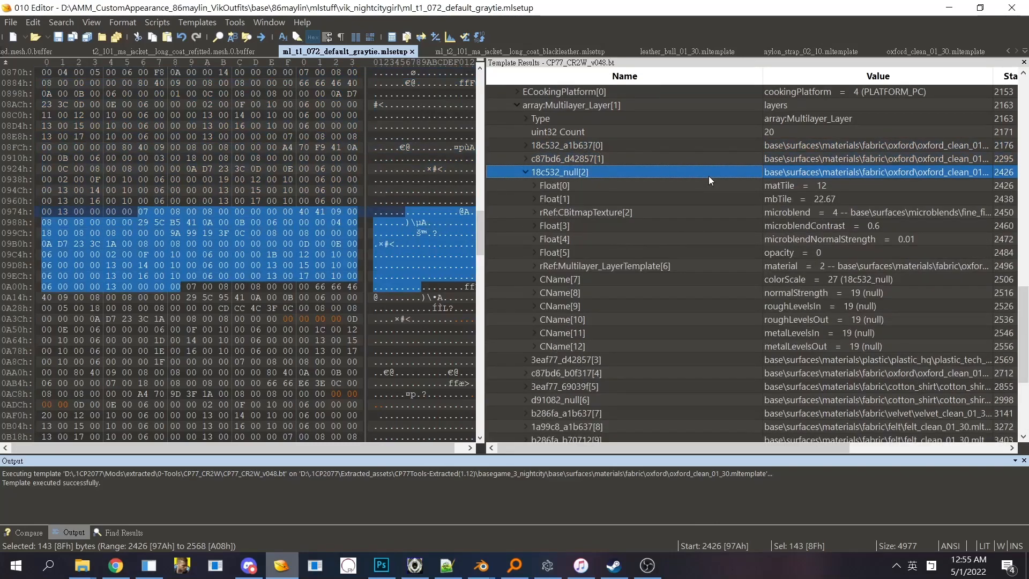
pyautogui.doubleClick(708, 176)
pyautogui.doubleClick(720, 200)
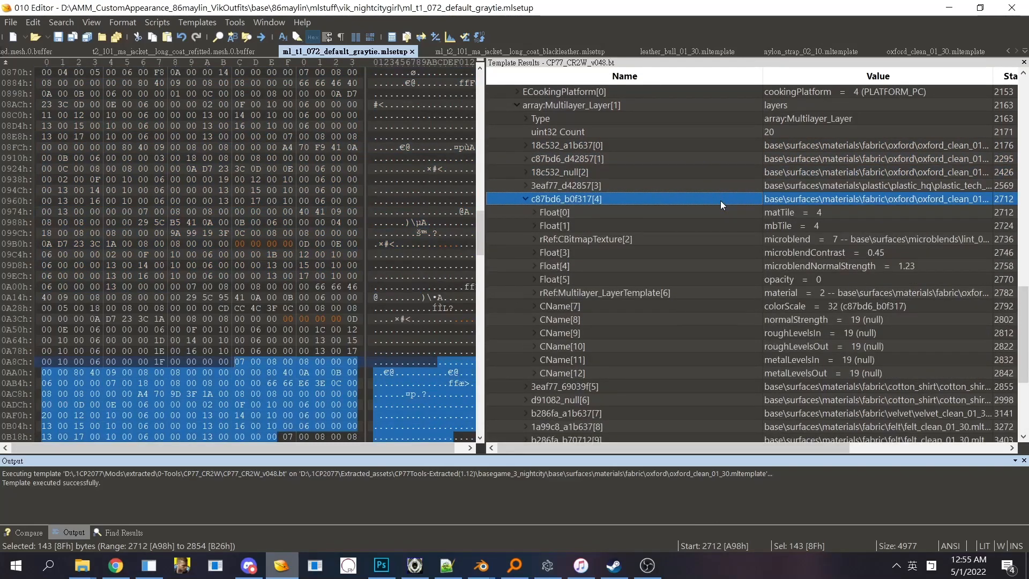
pyautogui.doubleClick(720, 200)
pyautogui.doubleClick(719, 200)
pyautogui.doubleClick(719, 198)
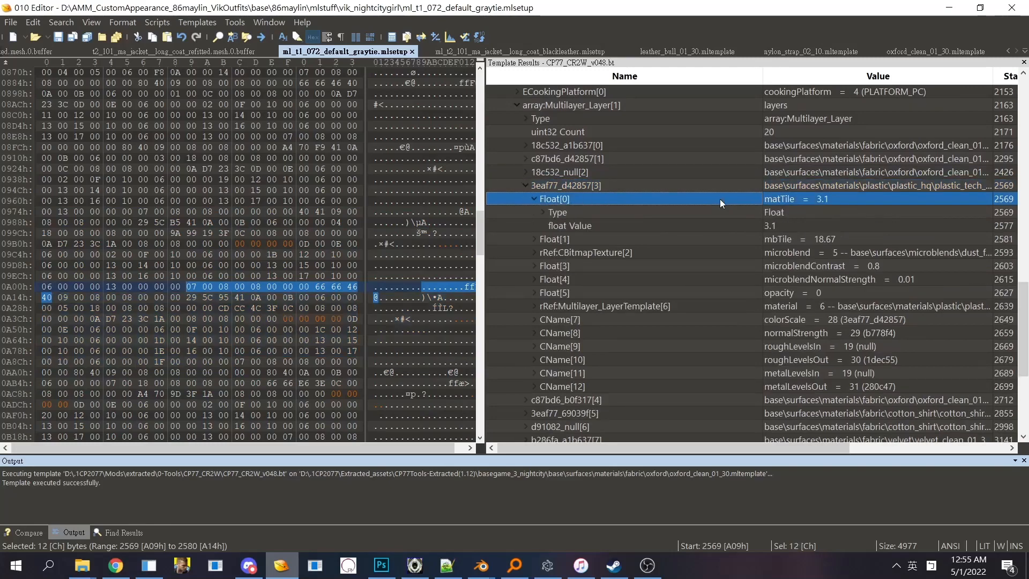
pyautogui.doubleClick(719, 198)
pyautogui.doubleClick(718, 187)
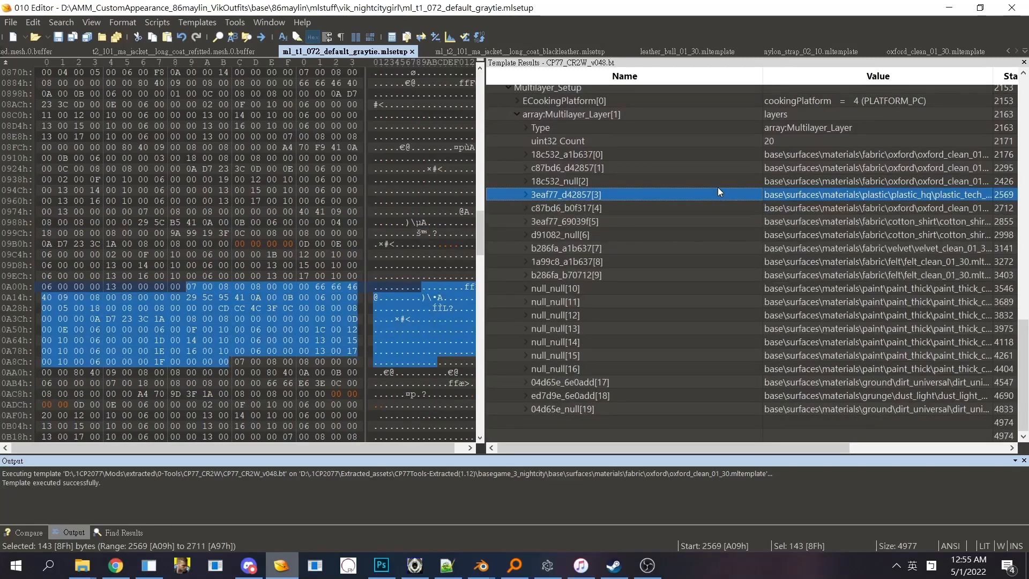
# Step: Expand layer 7 (b286fa_a1b637) and review its parameters and microblend path, then collapse it
pyautogui.press('Down')
pyautogui.press('Down')
pyautogui.press('Down')
pyautogui.press('Down')
pyautogui.press('Down')
pyautogui.press('Up')
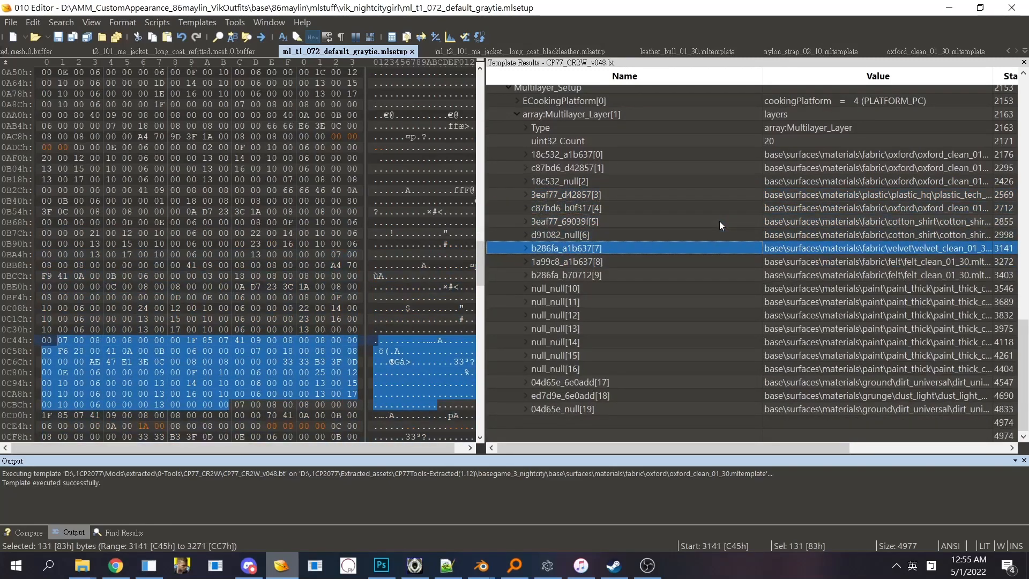
pyautogui.press('Right')
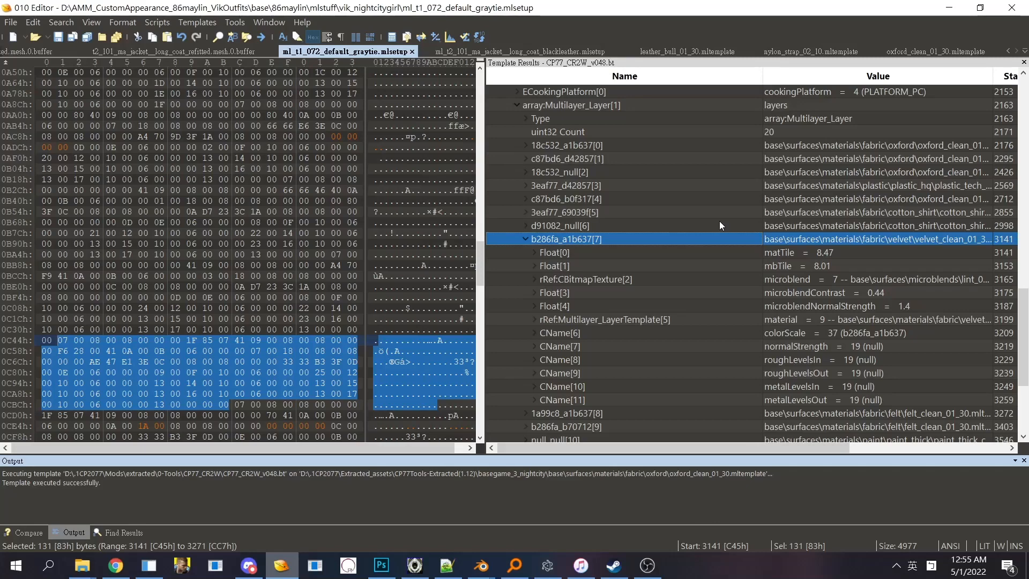
pyautogui.doubleClick(885, 279)
pyautogui.moveTo(899, 301); pyautogui.dragTo(886, 281)
pyautogui.click(667, 241)
pyautogui.press('Left')
# Step: Expand layer 8 (1a99c8_a1b637), read its full material template path, and collapse the layer
pyautogui.press('Down')
pyautogui.press('Right')
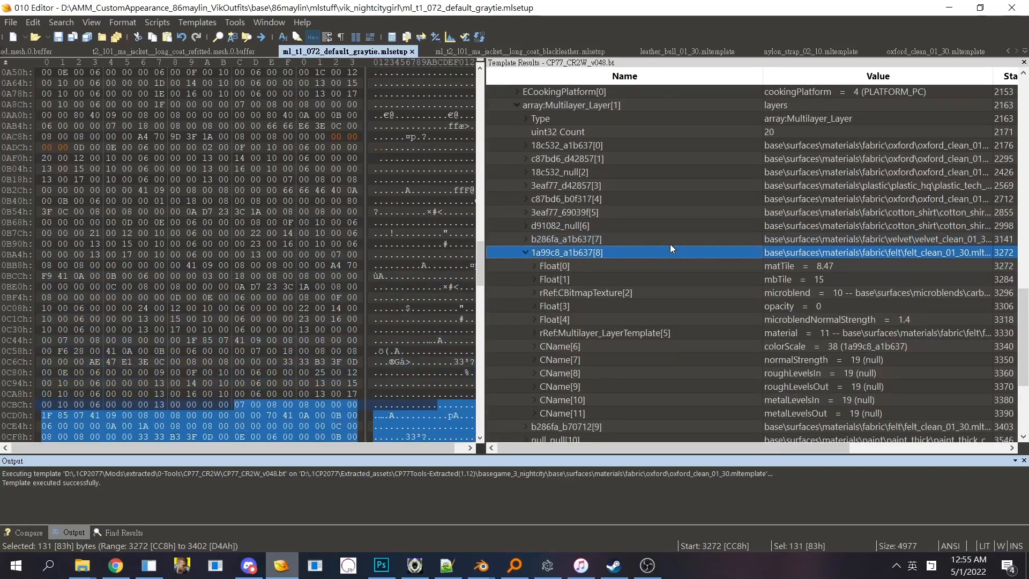
pyautogui.press('Left')
pyautogui.press('Right')
pyautogui.press('Left')
pyautogui.press('Right')
pyautogui.click(924, 333)
pyautogui.click(924, 333)
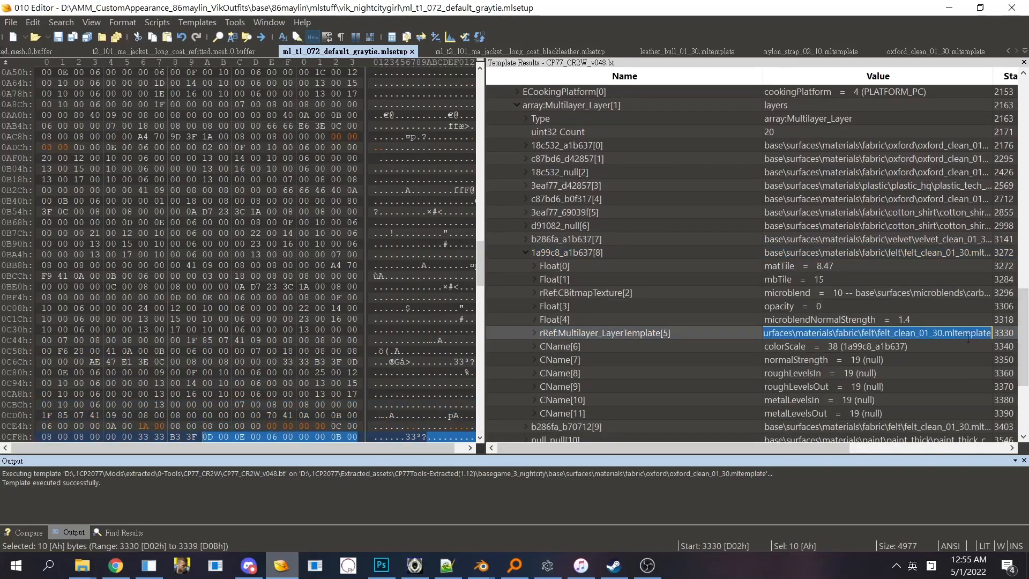
pyautogui.click(654, 256)
pyautogui.press('Left')
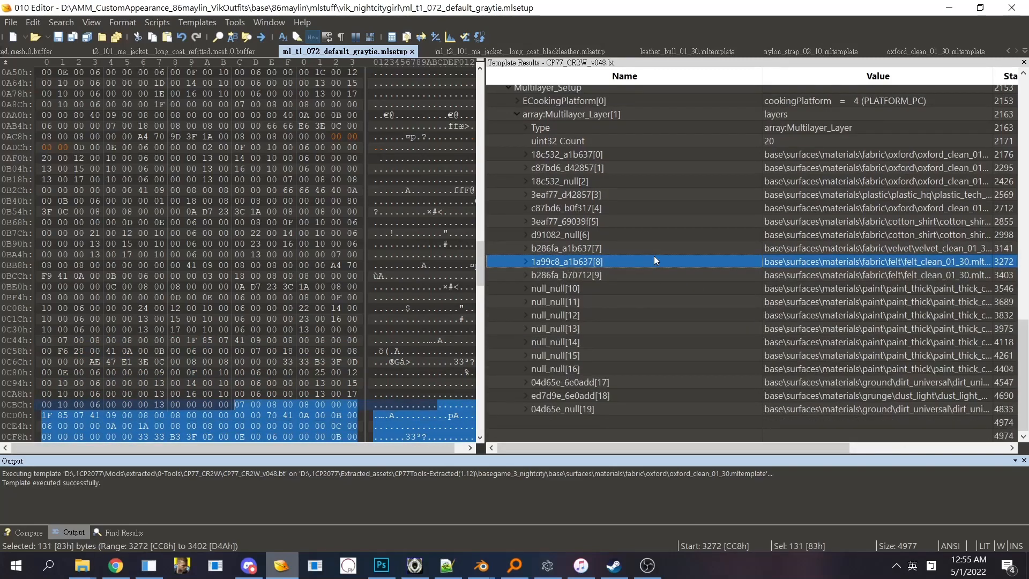
# Step: Look through the parameters of layers 9 and 10, then go back to the layer 7 entry
pyautogui.press('Down')
pyautogui.press('Right')
pyautogui.press('Left')
pyautogui.press('Down')
pyautogui.press('Right')
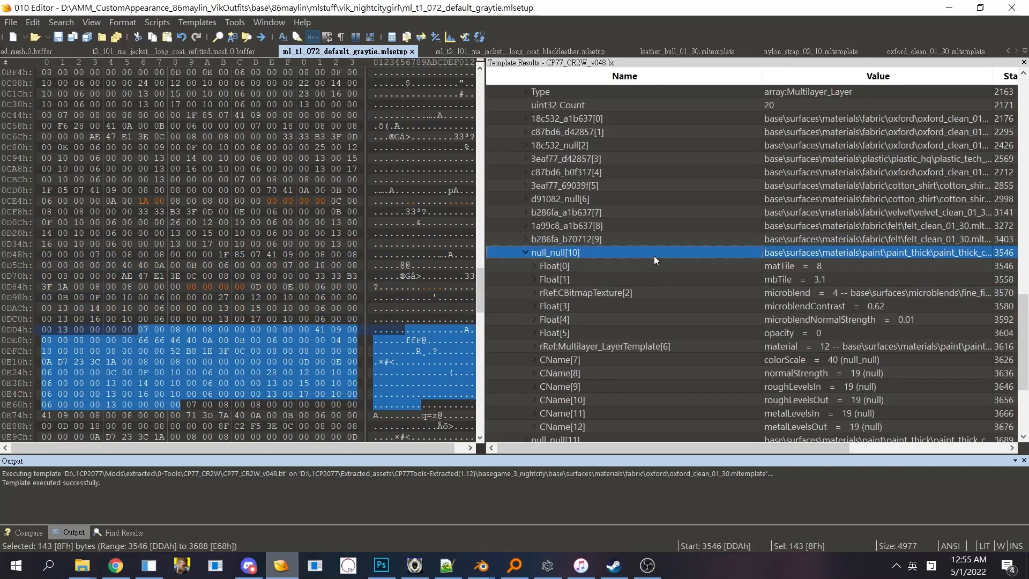
pyautogui.press('Left')
pyautogui.press('Up')
pyautogui.press('Up')
pyautogui.press('Up')
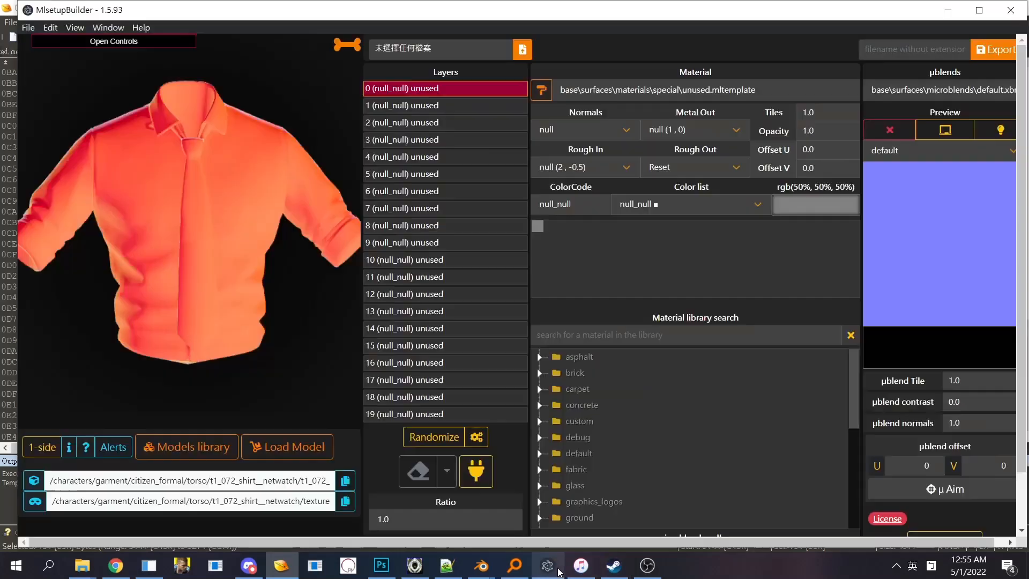
# Step: Switch to MlsetupBuilder and show the masks of layers 7 to 10 on the shirt model
pyautogui.click(546, 565)
pyautogui.click(438, 210)
pyautogui.click(436, 238)
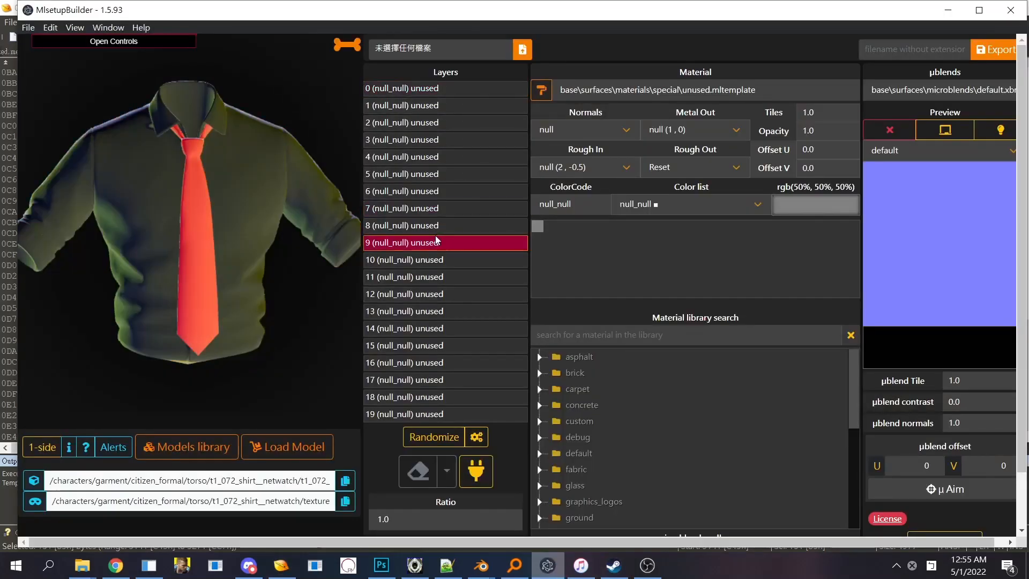
pyautogui.click(430, 221)
pyautogui.click(430, 211)
pyautogui.click(437, 243)
pyautogui.click(439, 260)
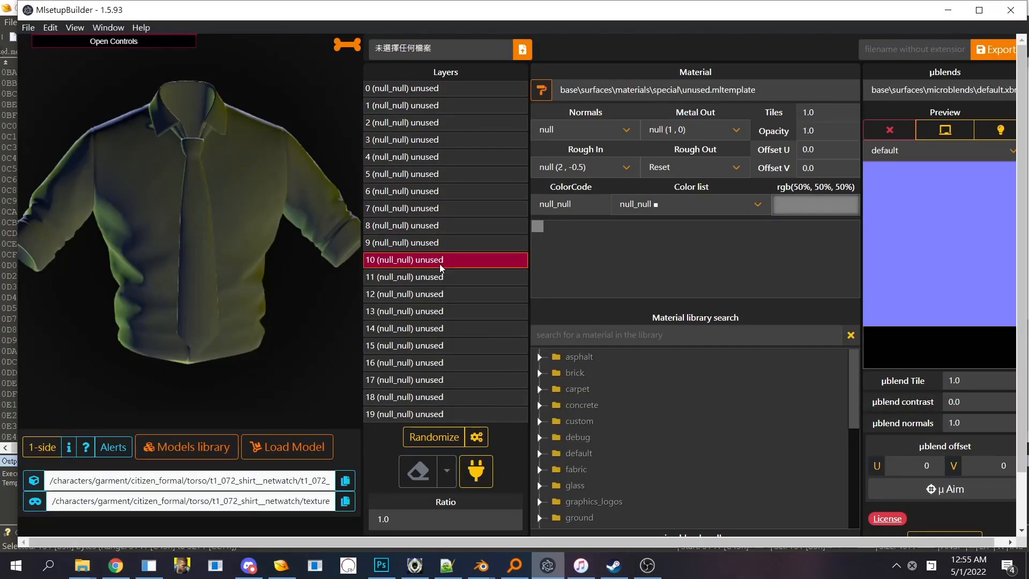
# Step: Alternate between the masks of layers 7, 8, 9 and 10 to compare how each covers the tie
pyautogui.click(434, 227)
pyautogui.click(433, 258)
pyautogui.click(430, 243)
pyautogui.click(426, 227)
pyautogui.click(423, 211)
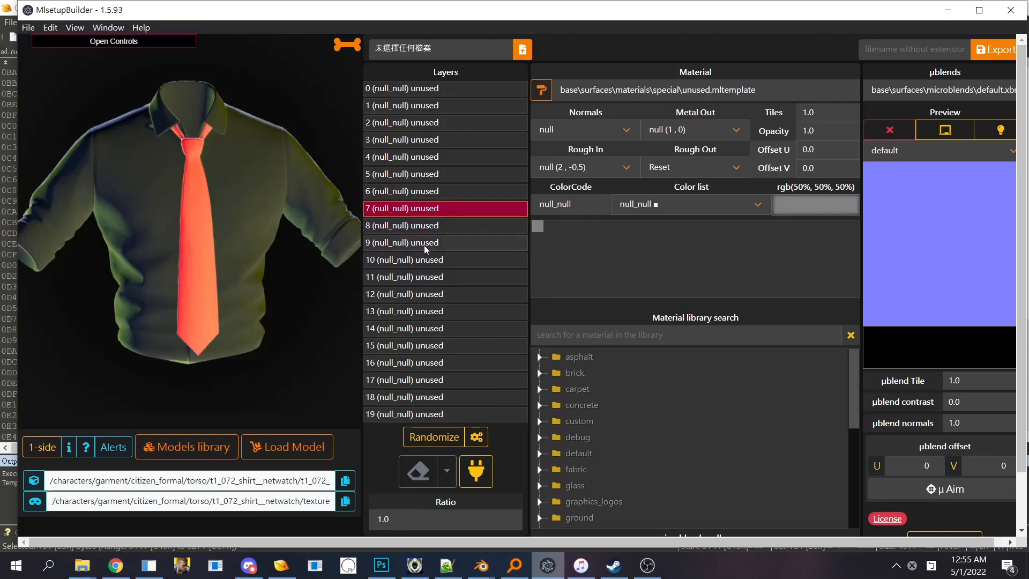
pyautogui.click(423, 243)
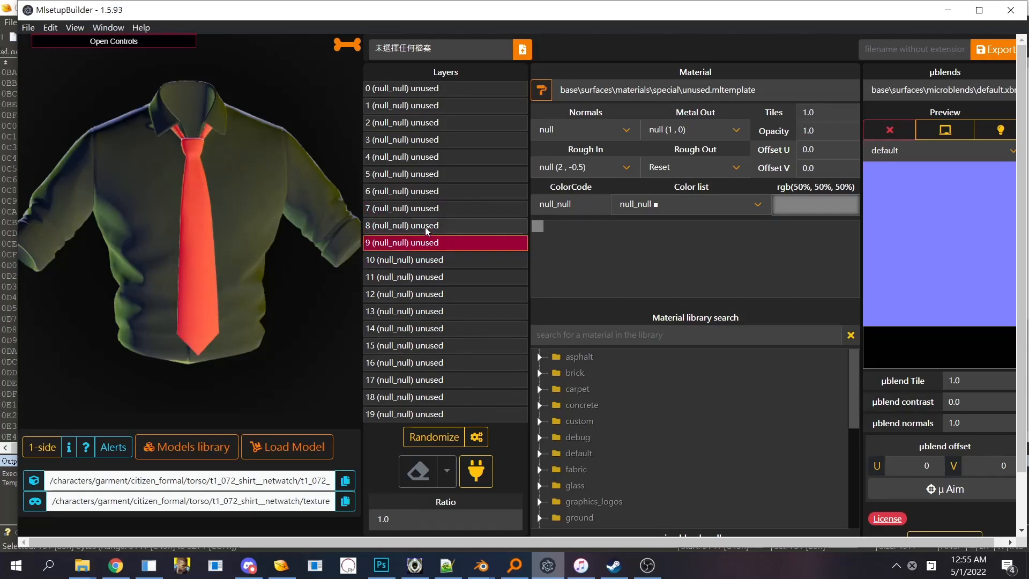
pyautogui.click(427, 227)
pyautogui.click(429, 215)
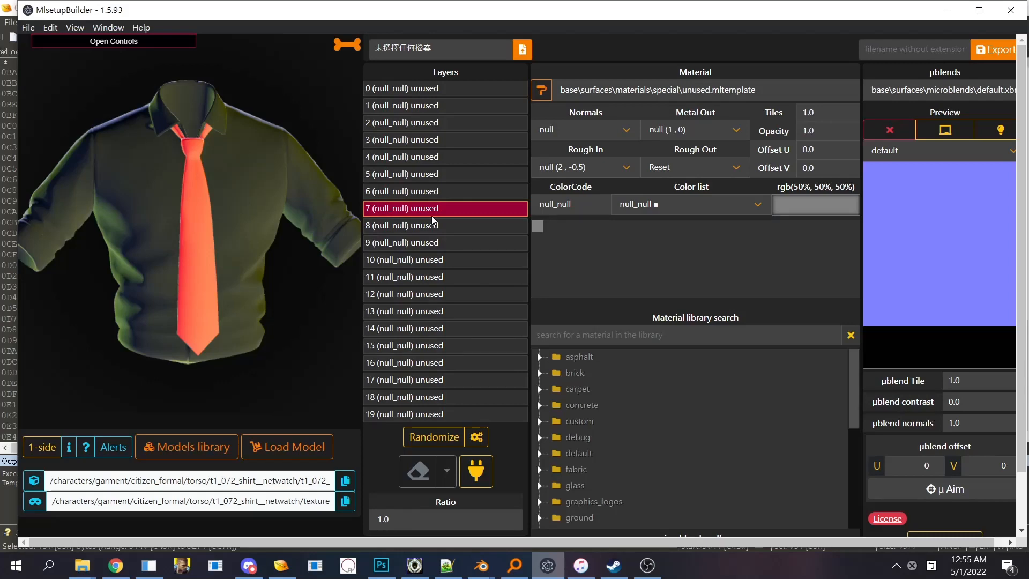
# Step: Step back through the masks of layers 6, 5, 4 and 3 to check which areas they cover
pyautogui.click(426, 197)
pyautogui.click(422, 214)
pyautogui.click(410, 191)
pyautogui.click(412, 171)
pyautogui.click(414, 156)
pyautogui.click(415, 141)
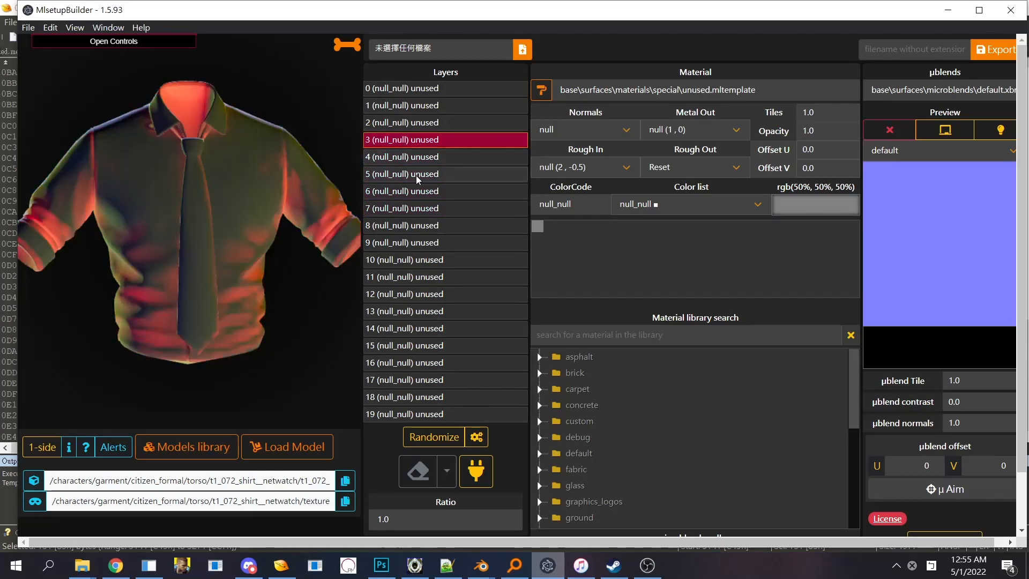
# Step: Show the masks of layers 5 to 9, rotate the model, and compare the layer 7 and 8 masks on the tie
pyautogui.click(416, 175)
pyautogui.click(422, 194)
pyautogui.click(433, 213)
pyautogui.click(431, 225)
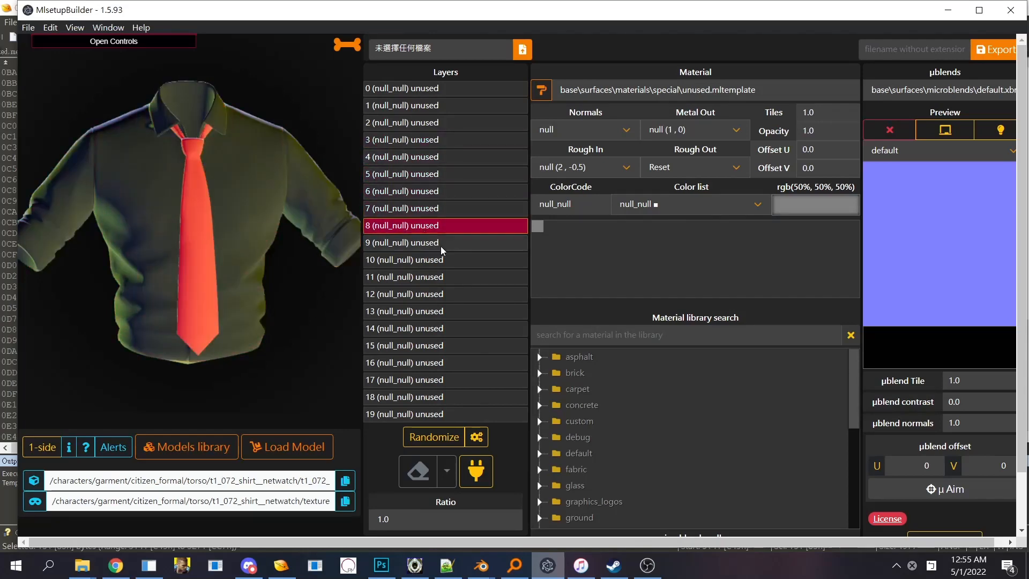
pyautogui.click(428, 243)
pyautogui.moveTo(145, 195); pyautogui.dragTo(125, 135)
pyautogui.click(453, 213)
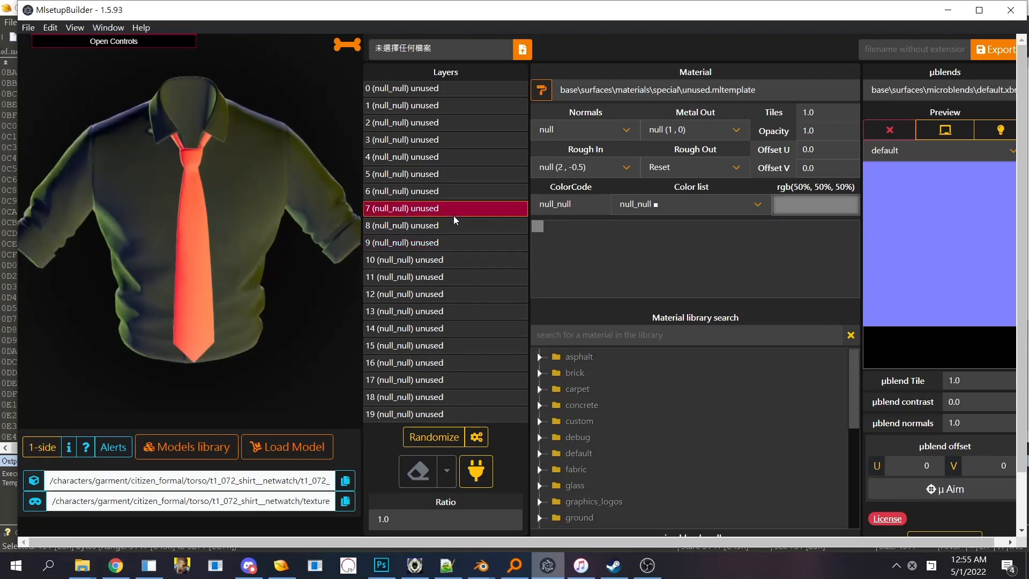
pyautogui.click(435, 222)
pyautogui.click(433, 209)
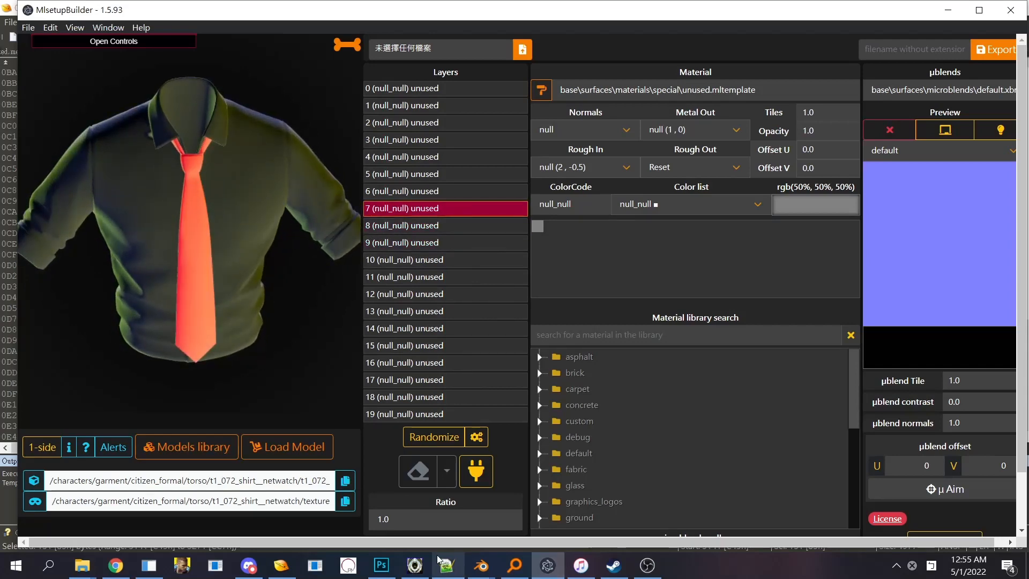
# Step: Switch to 010 Editor, expand layer 7, and copy the texture name lint_01 from its microblend path
pyautogui.click(281, 565)
pyautogui.doubleClick(658, 252)
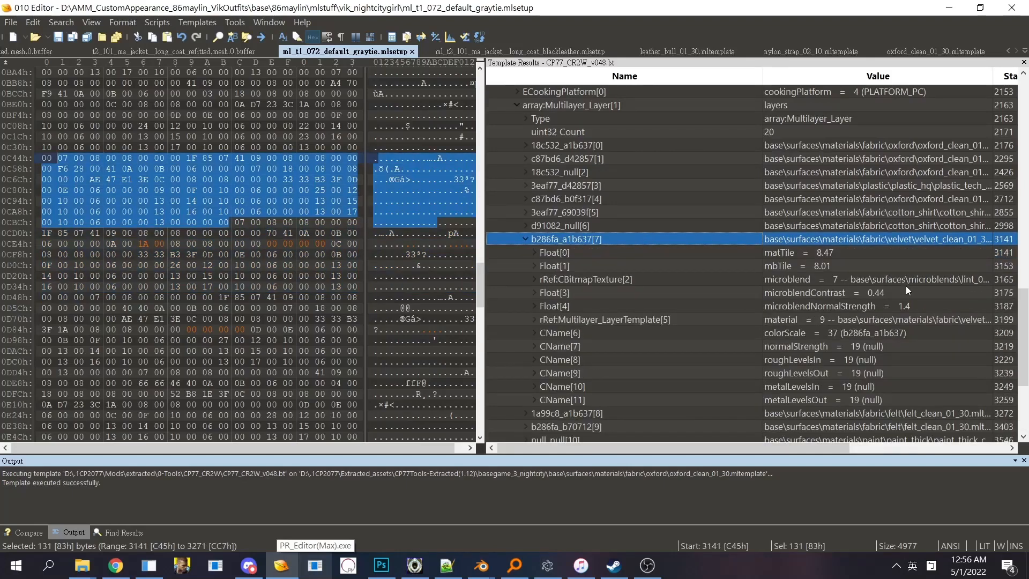
pyautogui.click(964, 318)
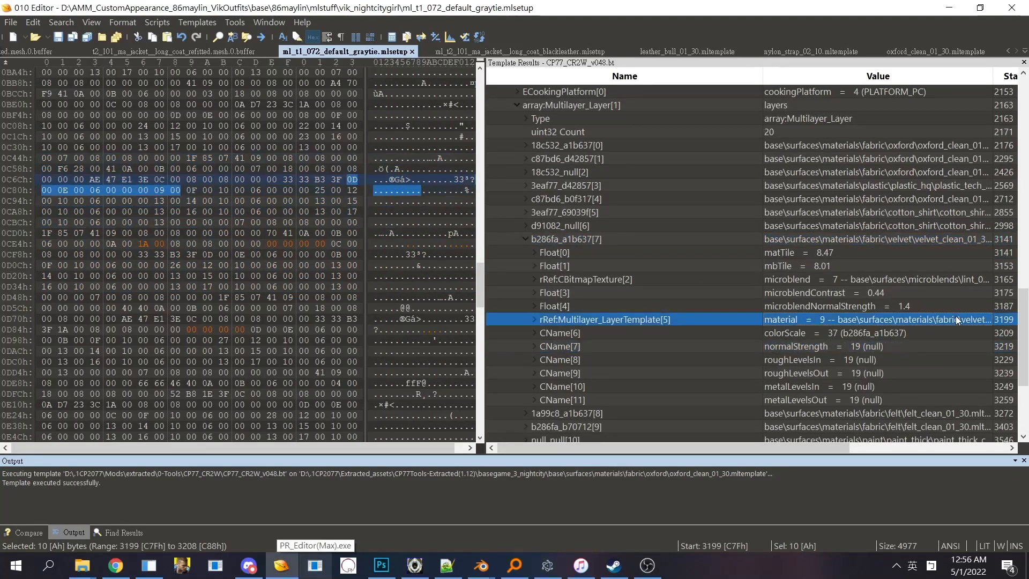
pyautogui.doubleClick(966, 282)
pyautogui.click(958, 280)
pyautogui.click(967, 301)
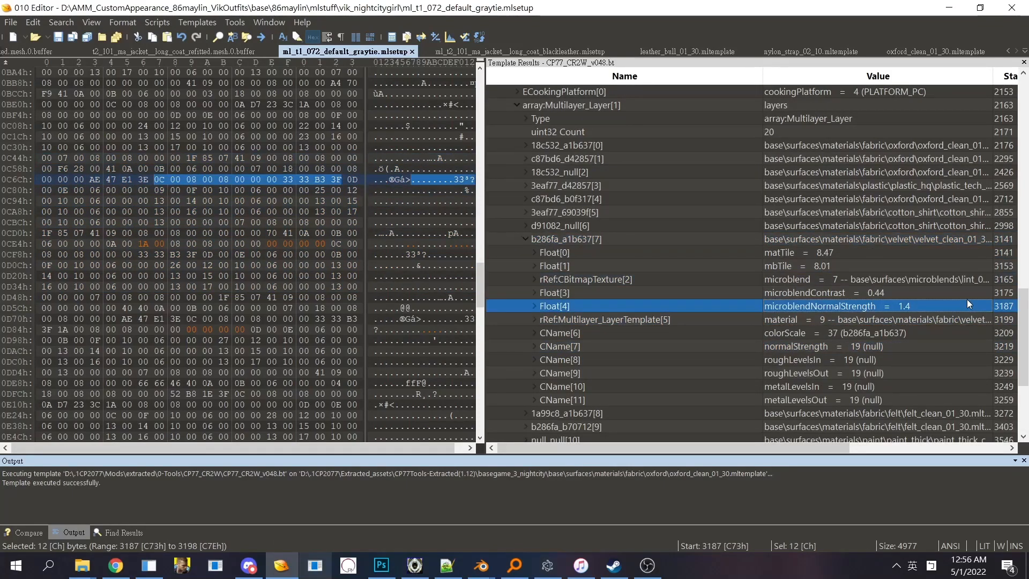
pyautogui.doubleClick(967, 282)
pyautogui.doubleClick(958, 290)
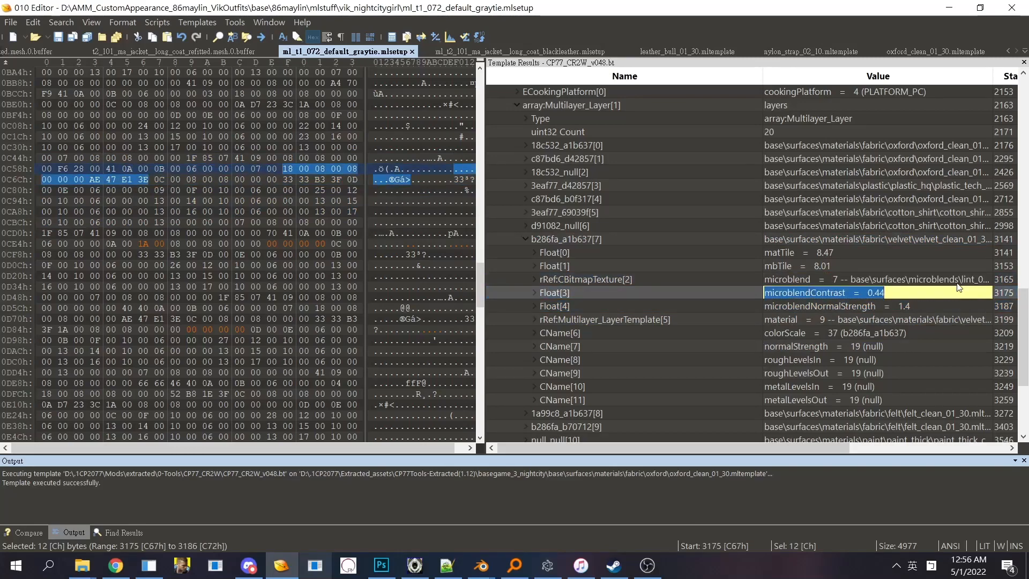
pyautogui.doubleClick(958, 280)
pyautogui.doubleClick(959, 281)
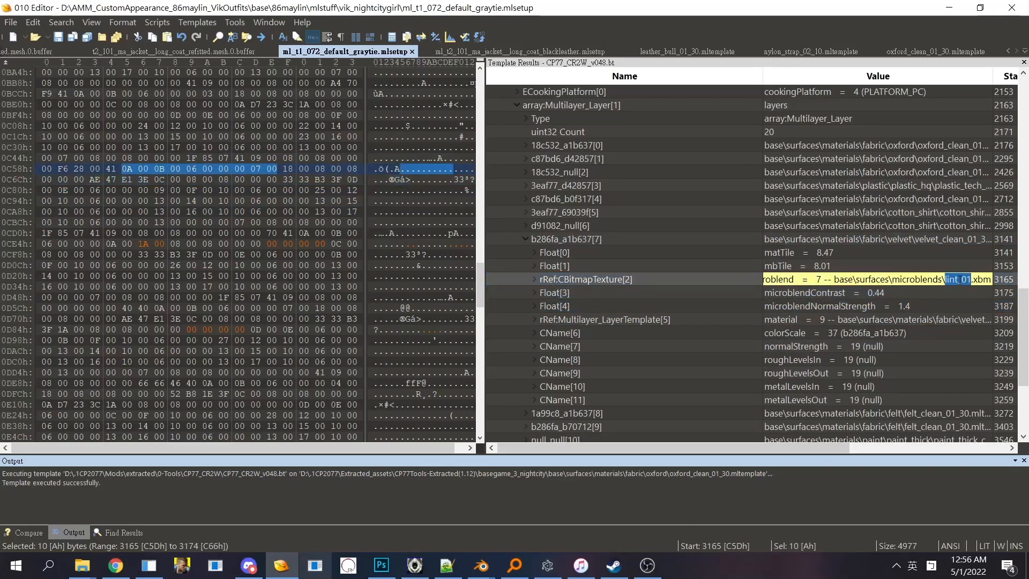
pyautogui.hotkey('ctrl', 'c')
# Step: Search for lint_01 in Everything, open lint_01.dds in Photoshop with the default load options, and examine the texture up close
pyautogui.click(514, 566)
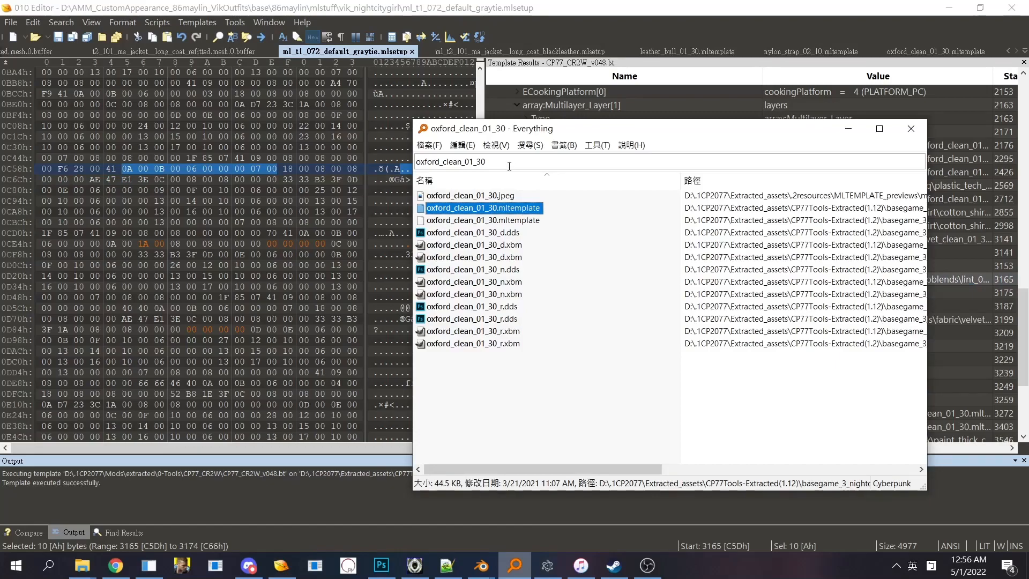
pyautogui.hotkey('ctrl', 'v')
pyautogui.doubleClick(455, 197)
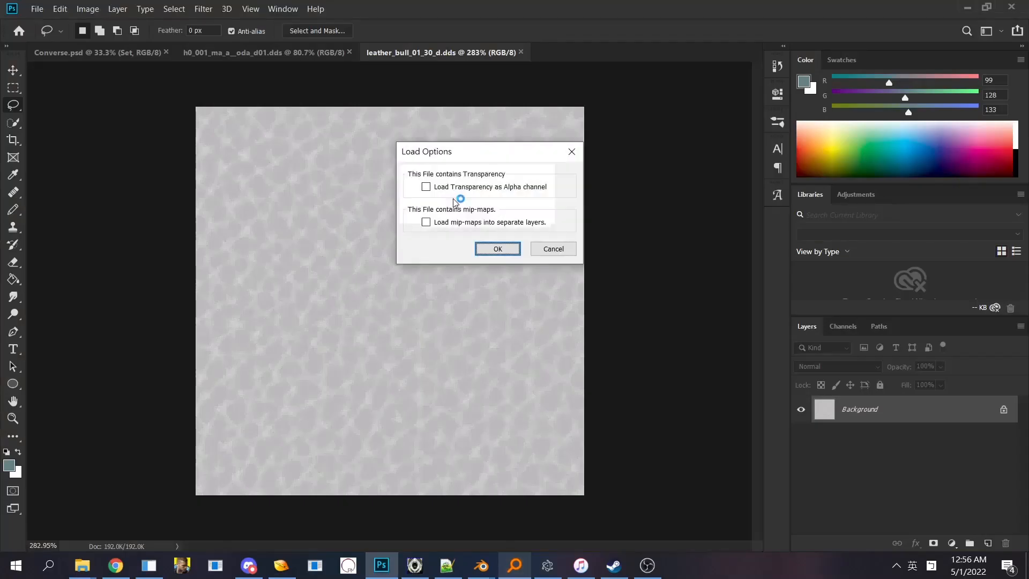
pyautogui.click(499, 248)
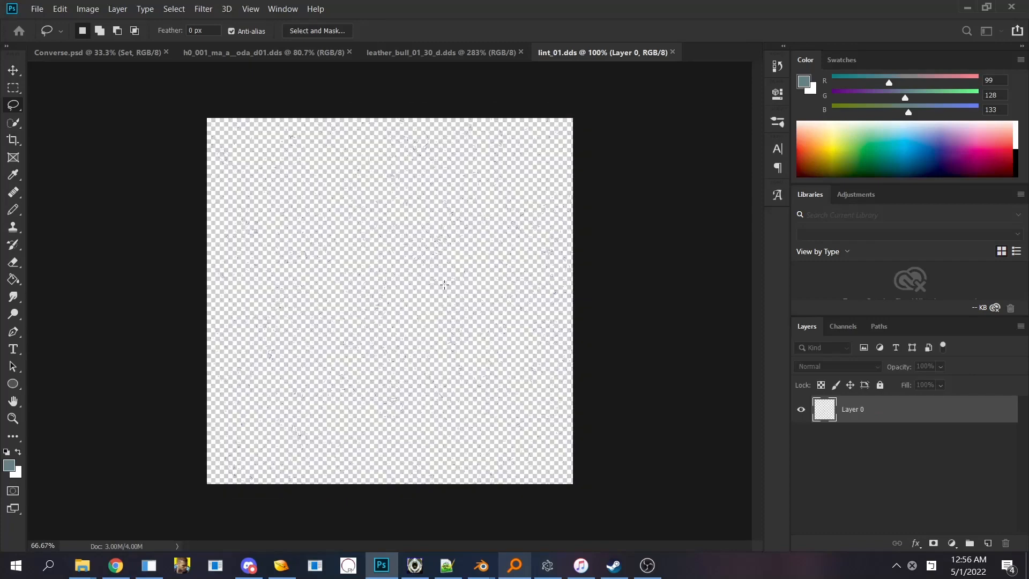
pyautogui.scroll(3, 445, 285)
pyautogui.scroll(-2, 429, 292)
pyautogui.scroll(4, 418, 297)
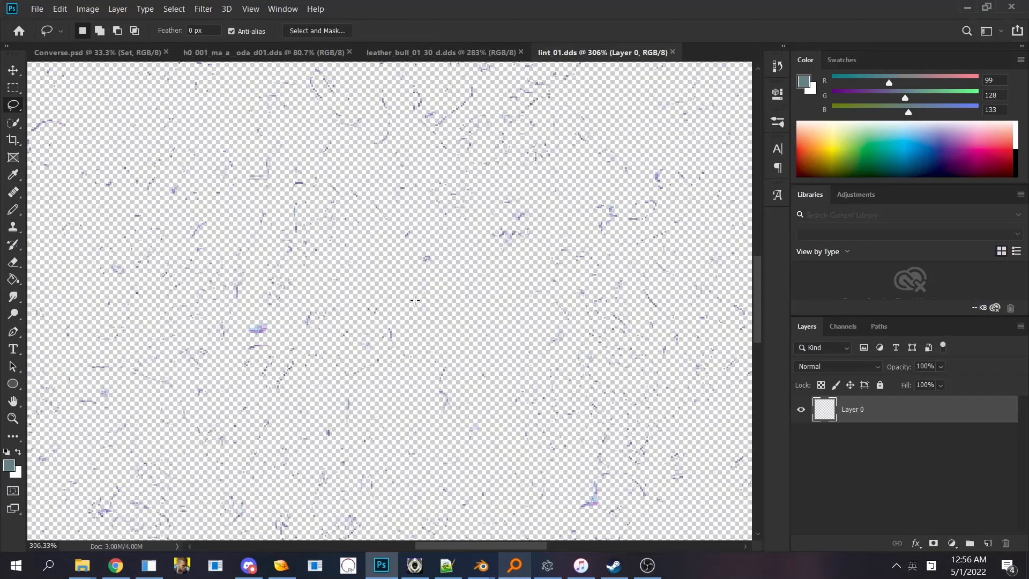
pyautogui.scroll(-5, 415, 300)
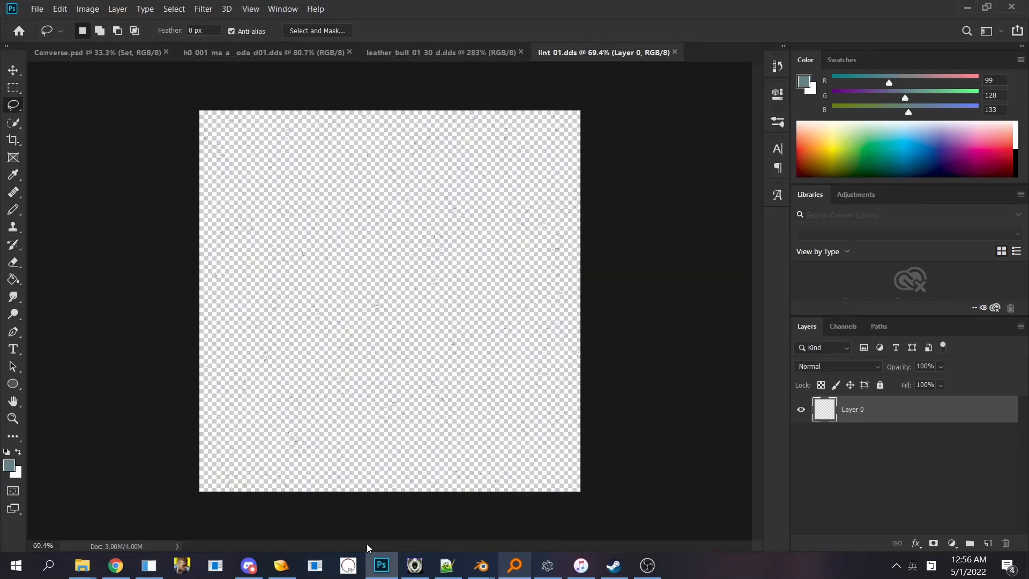
# Step: Switch to 010 Editor and collapse the CNAMES list in ml_t1_072_default_graytie.mlsetup
pyautogui.click(281, 565)
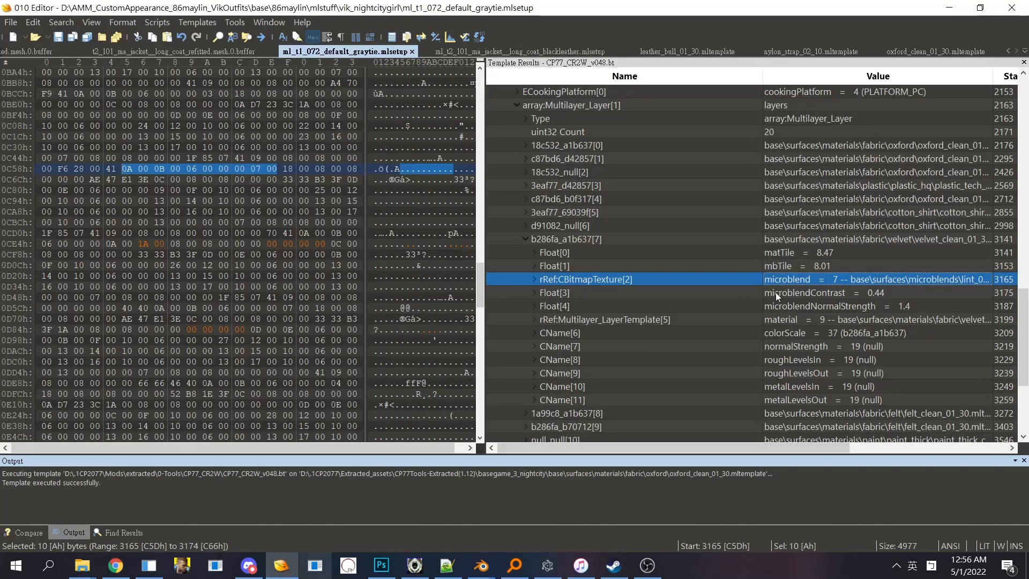
pyautogui.click(1026, 265)
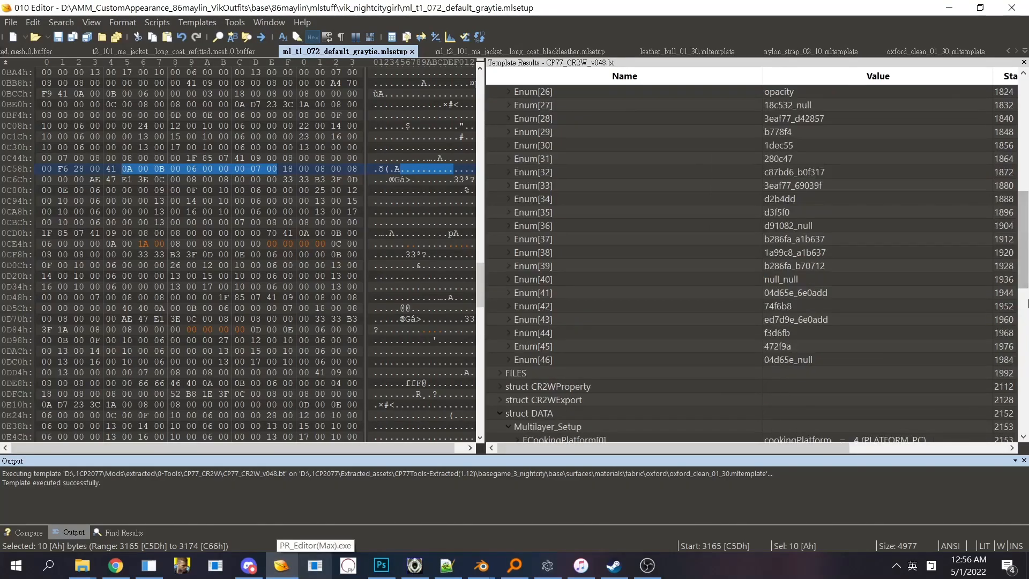
pyautogui.moveTo(1025, 266); pyautogui.dragTo(1024, 371)
pyautogui.click(858, 254)
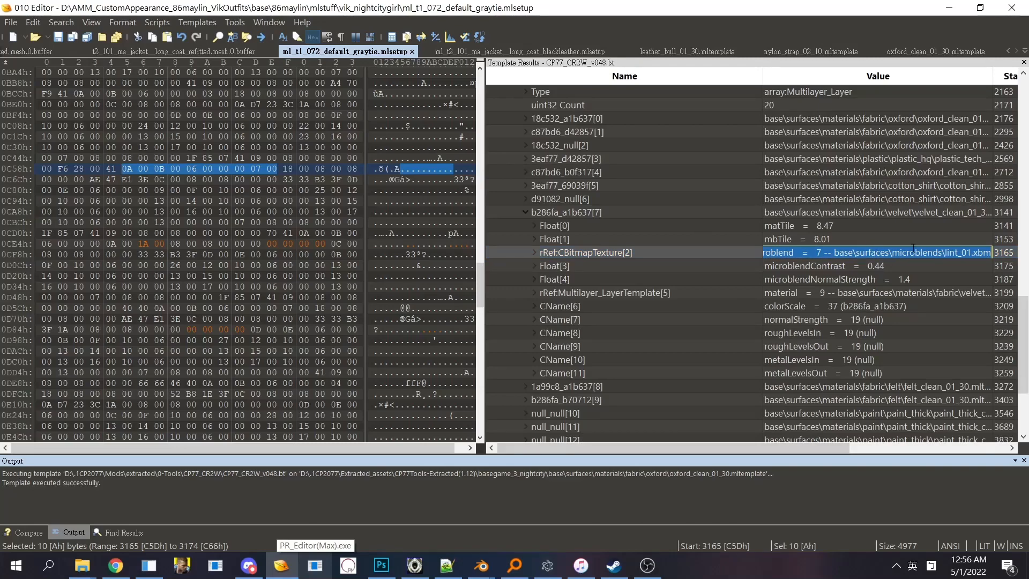
pyautogui.scroll(19, 973, 332)
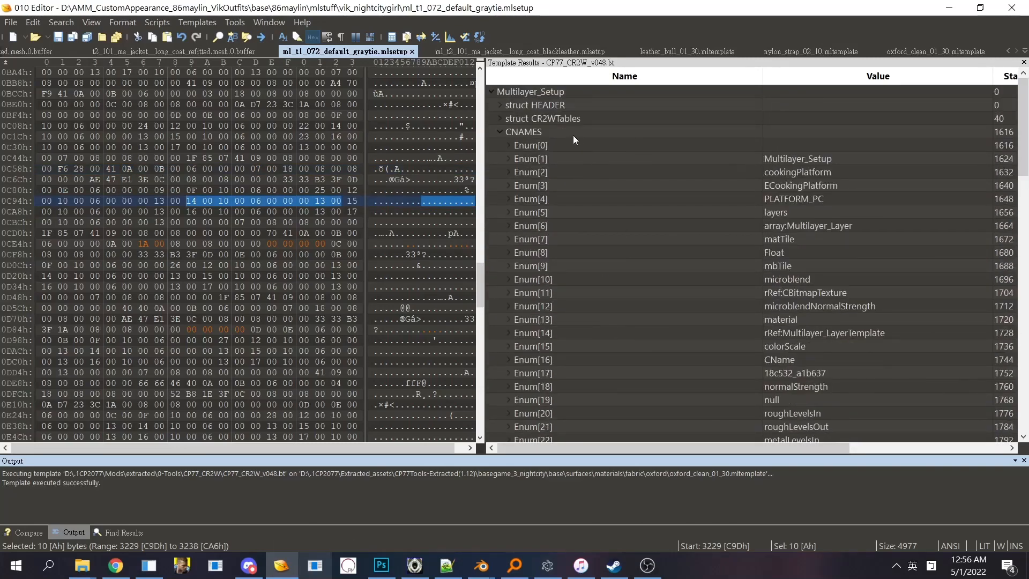
pyautogui.doubleClick(574, 133)
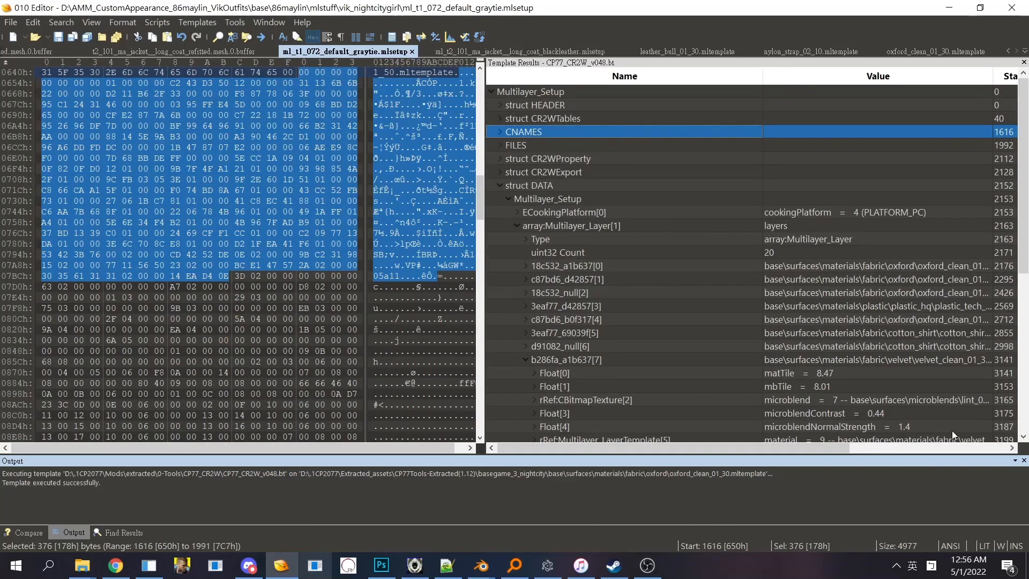
# Step: Expand the FILES list and check the microblend path of its first import, default.xbm
pyautogui.doubleClick(571, 147)
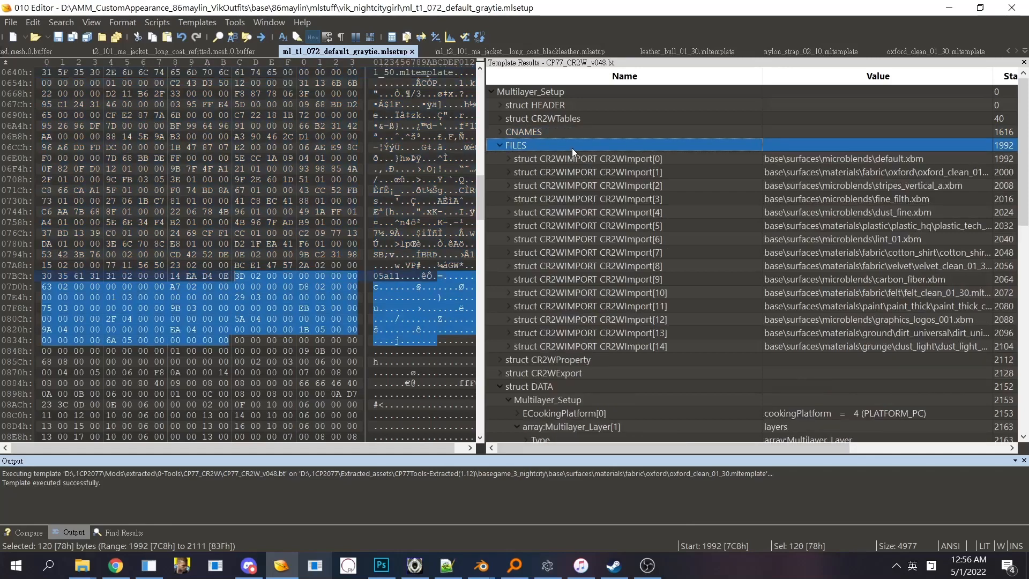
pyautogui.click(904, 156)
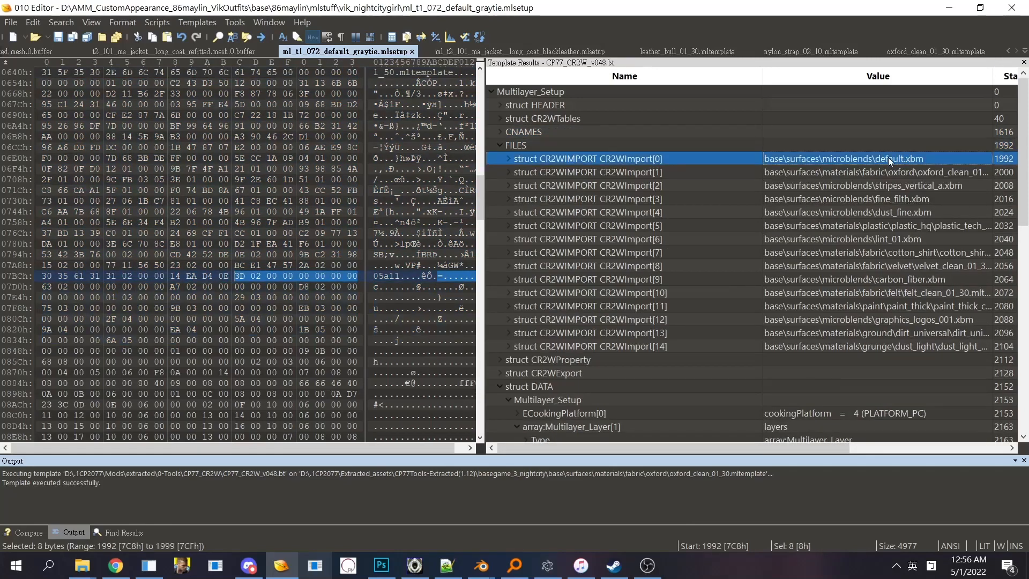
pyautogui.click(892, 158)
pyautogui.doubleClick(892, 159)
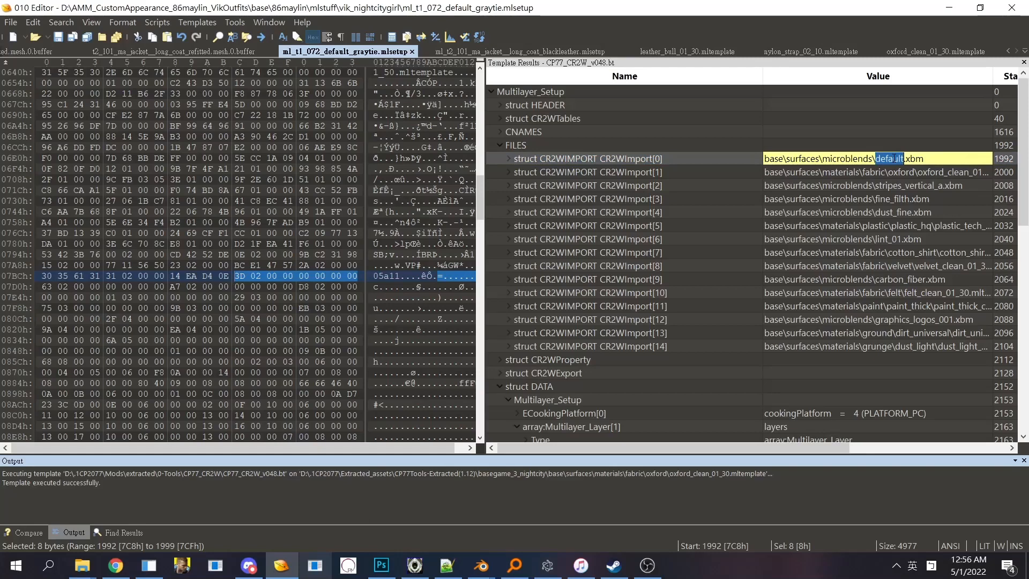
pyautogui.click(907, 147)
pyautogui.click(909, 154)
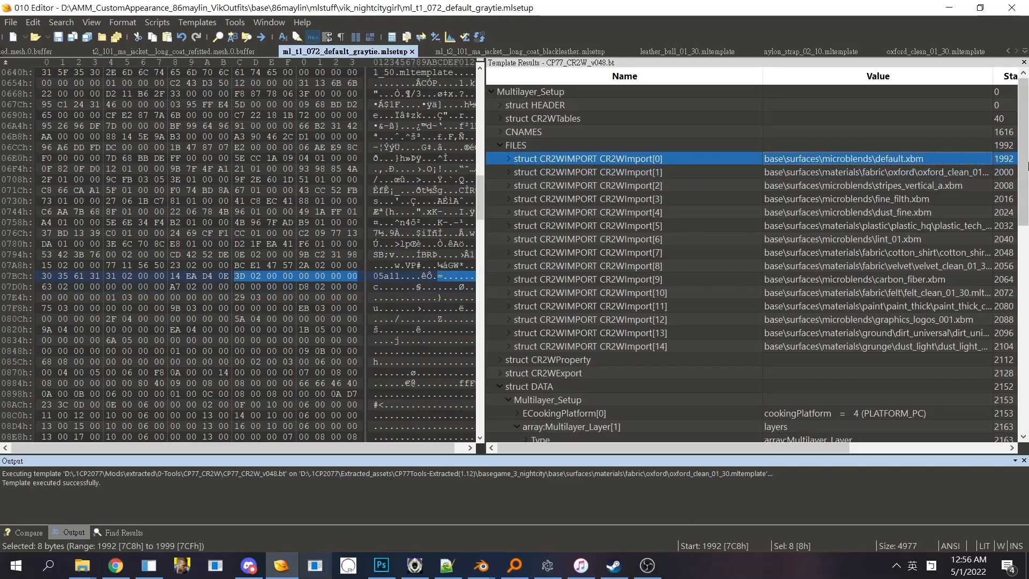
# Step: Set the microblend index of layer 7 (b286fa_a1b637) to 1 so it uses the default microblend
pyautogui.scroll(-20, 906, 172)
pyautogui.scroll(1, 892, 184)
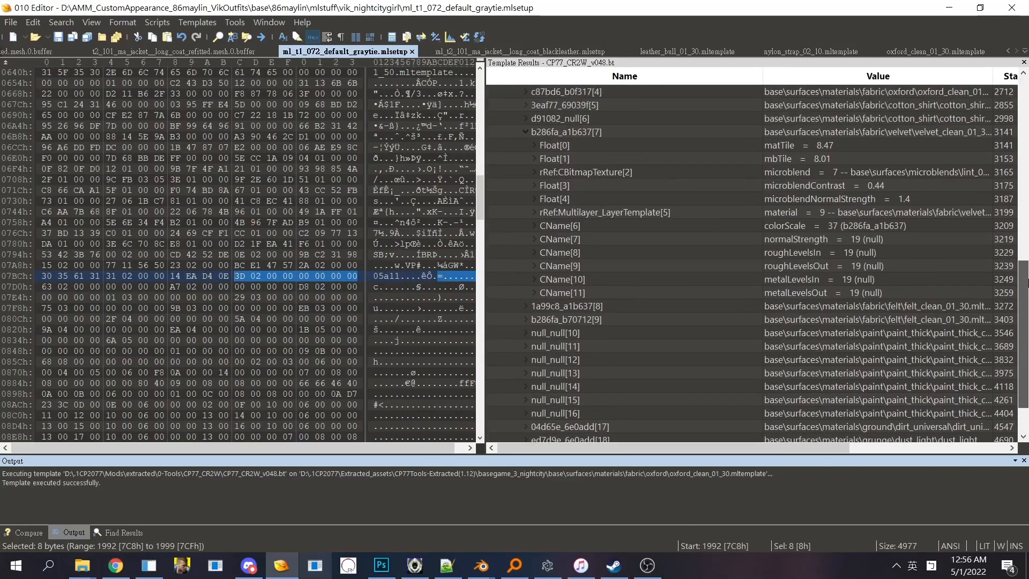
pyautogui.click(865, 213)
pyautogui.click(840, 174)
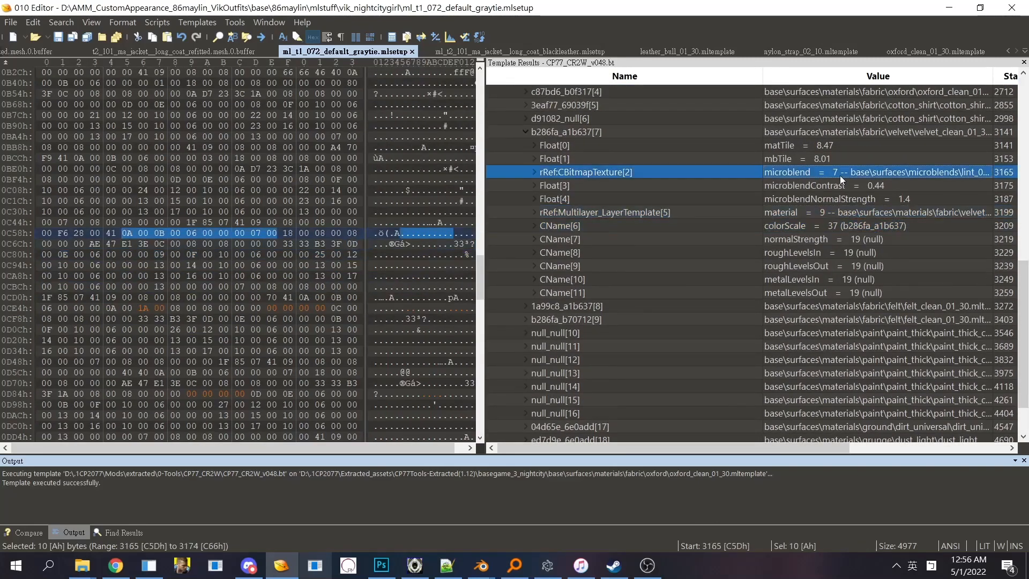
pyautogui.write('1')
pyautogui.click(855, 200)
# Step: Expand CNAMES and examine its empty Enum[0] entry to compare its numbering with the FILES list
pyautogui.moveTo(1024, 329); pyautogui.dragTo(1022, 136)
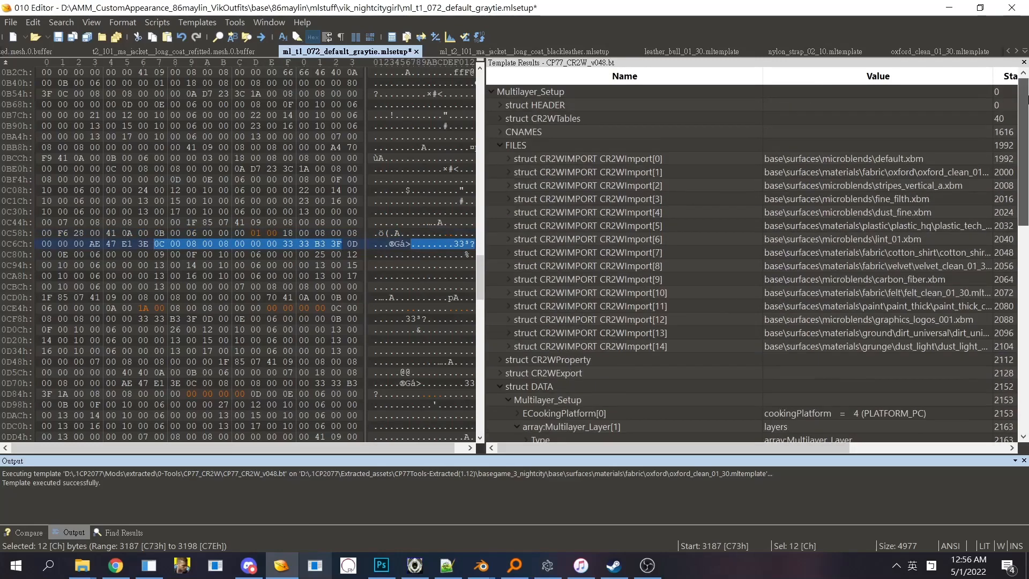
pyautogui.doubleClick(624, 135)
pyautogui.scroll(-1, 623, 134)
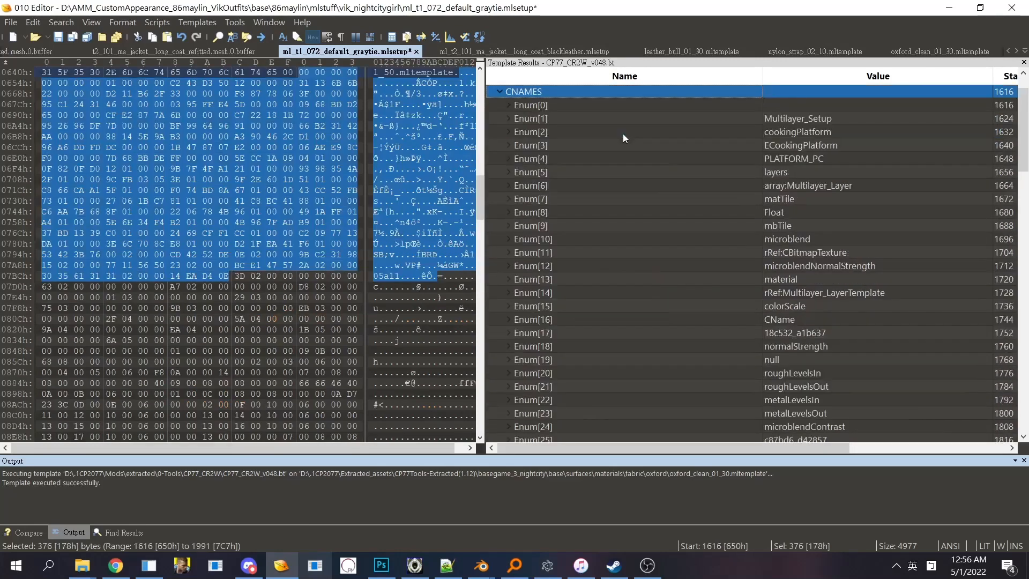
pyautogui.doubleClick(594, 95)
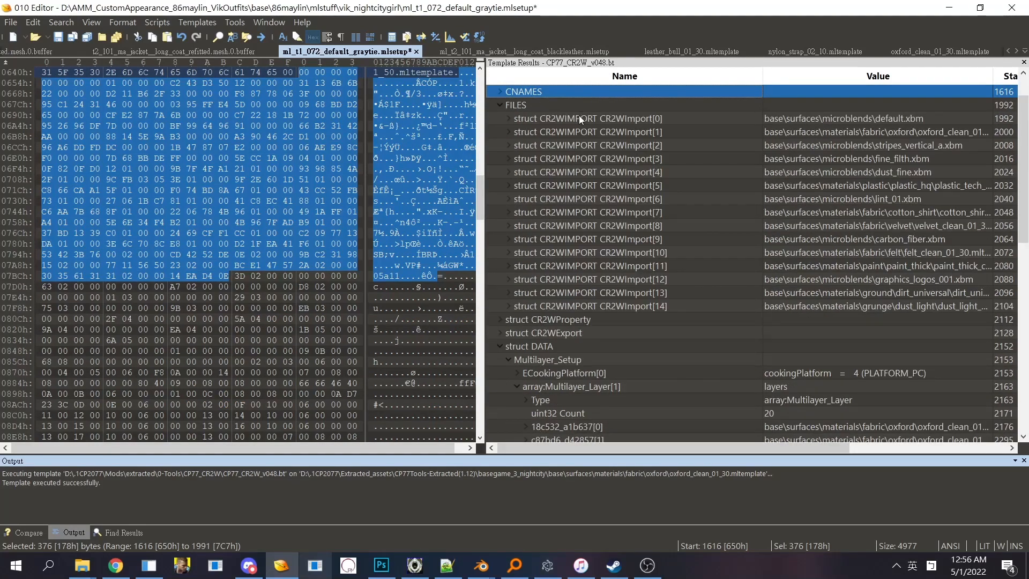
pyautogui.doubleClick(577, 111)
pyautogui.doubleClick(576, 111)
pyautogui.doubleClick(566, 96)
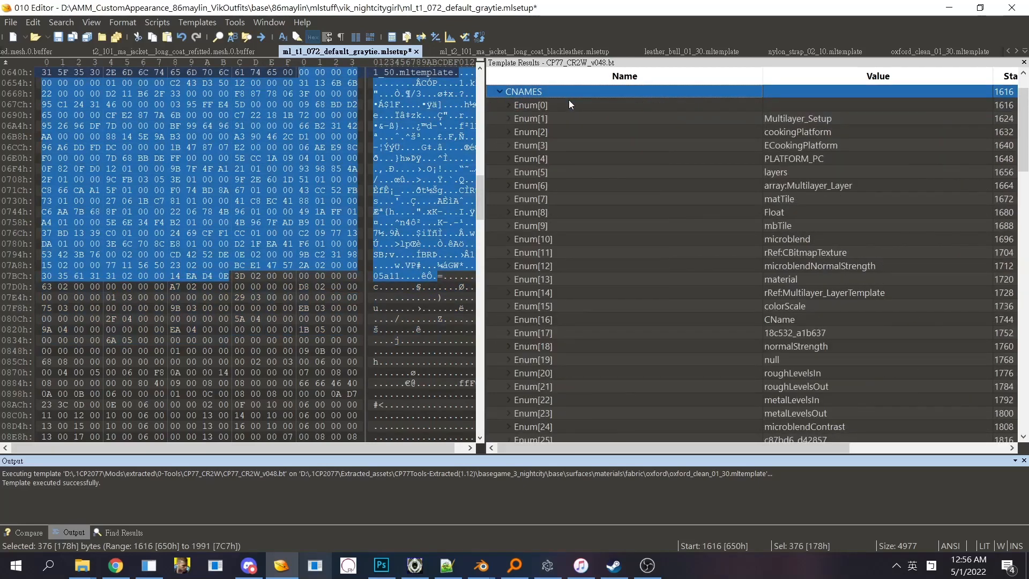
pyautogui.doubleClick(571, 105)
pyautogui.doubleClick(571, 107)
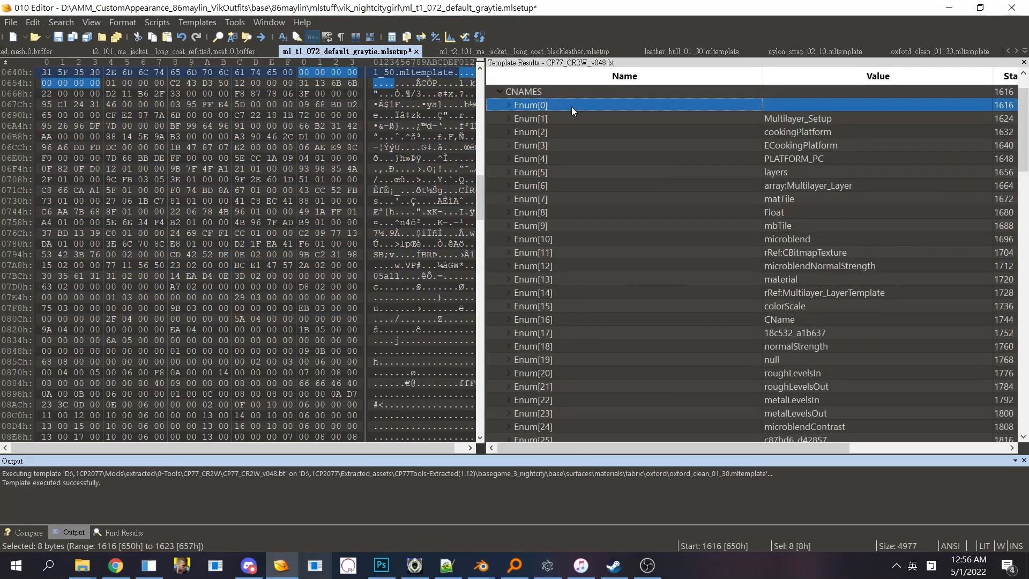
pyautogui.doubleClick(774, 107)
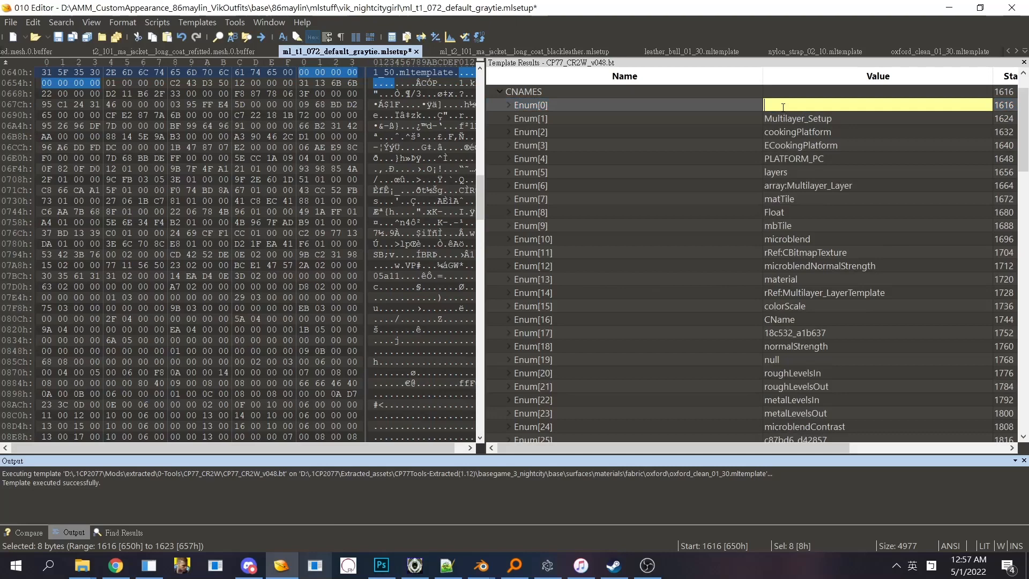
pyautogui.click(755, 106)
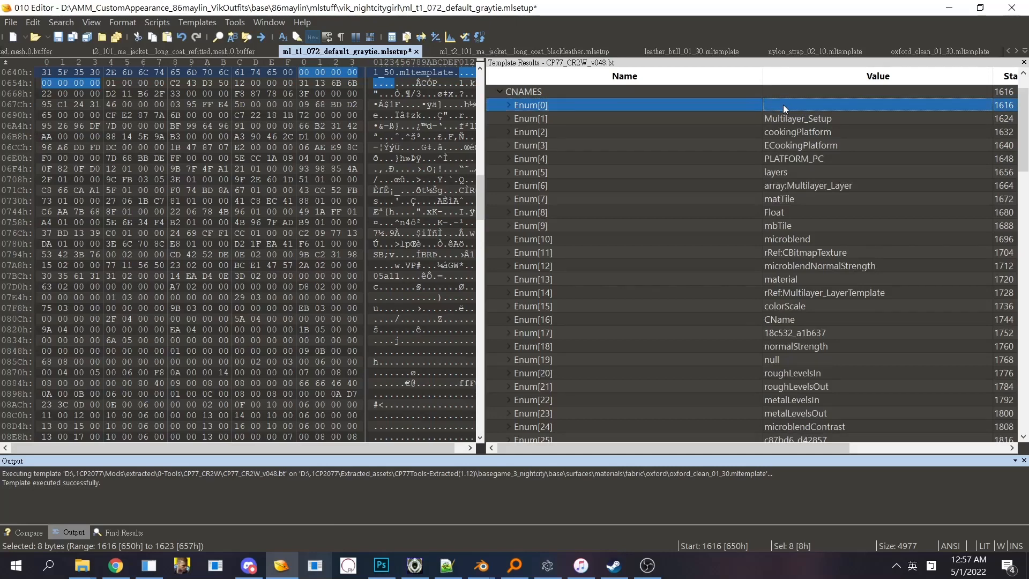
# Step: Review the first CNAMES entries and the first FILES import, and collapse both lists
pyautogui.doubleClick(644, 90)
pyautogui.doubleClick(644, 90)
pyautogui.click(758, 133)
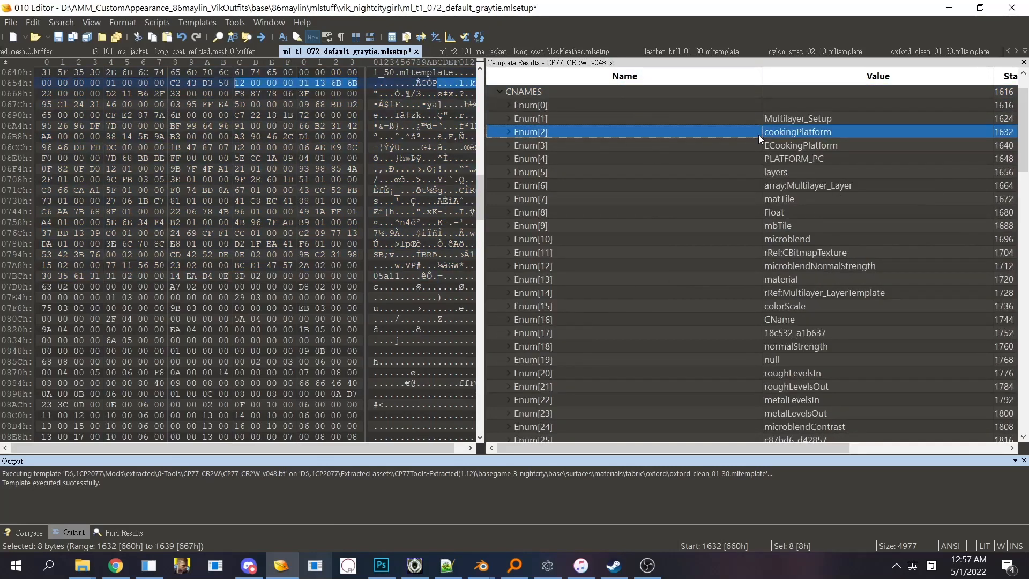
pyautogui.click(797, 145)
pyautogui.click(721, 132)
pyautogui.click(706, 124)
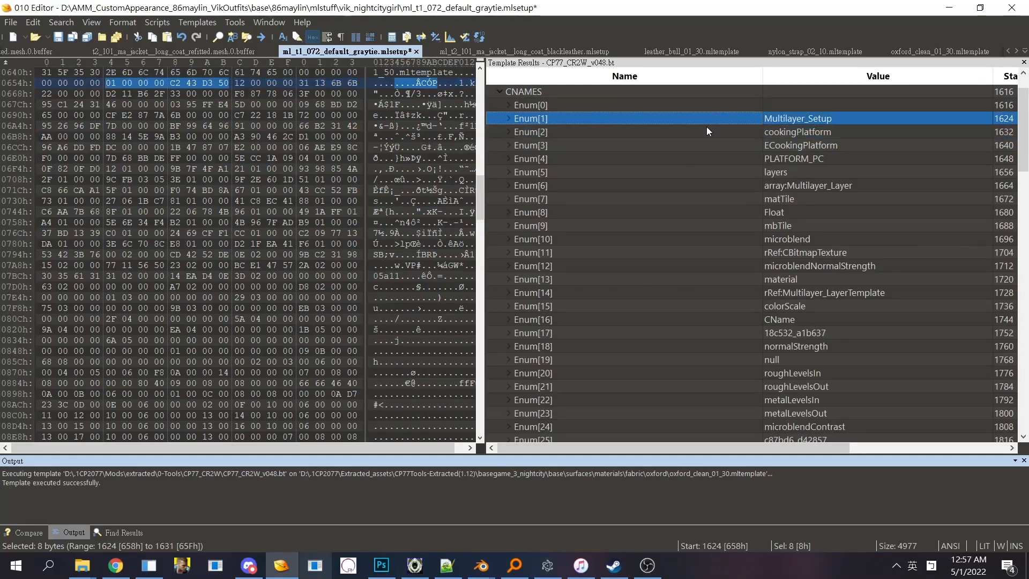
pyautogui.doubleClick(599, 92)
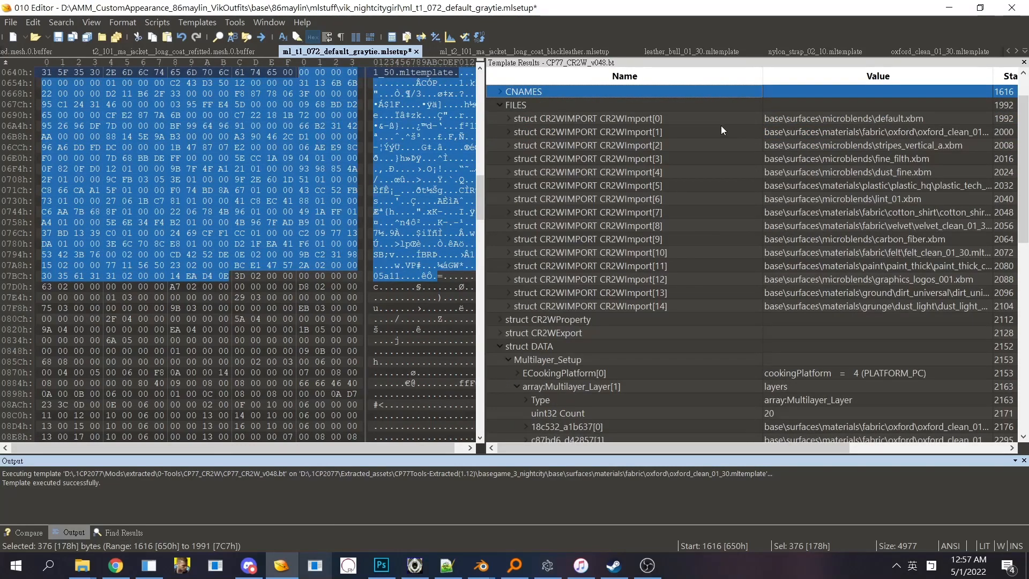
pyautogui.click(680, 121)
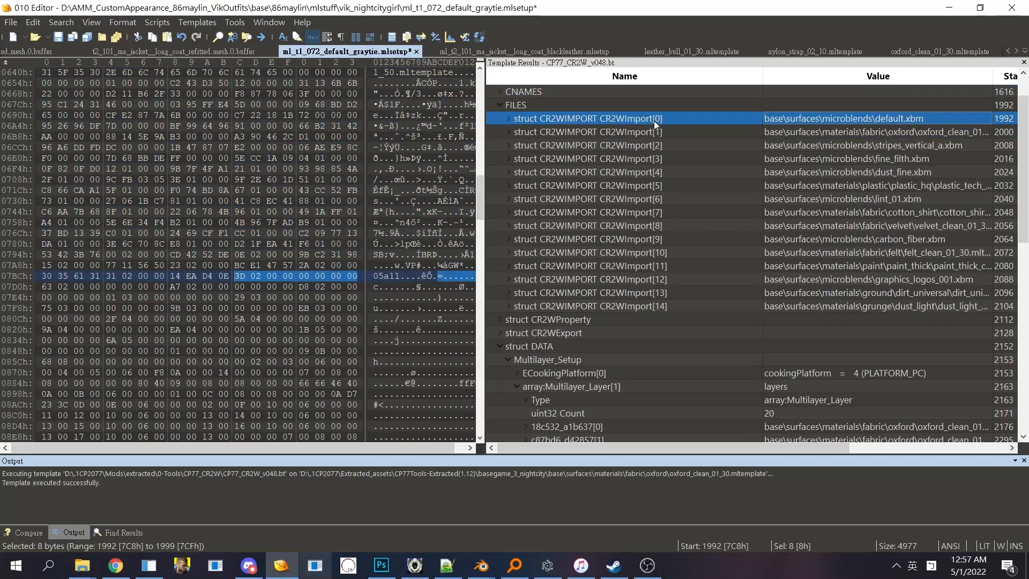
pyautogui.doubleClick(664, 105)
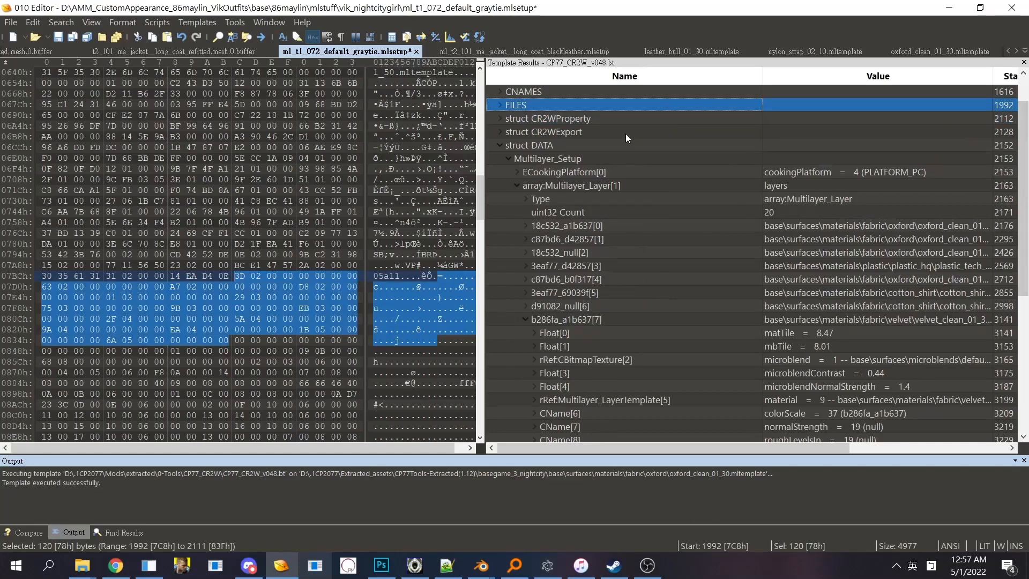
# Step: Check layer 7's microblend path and save the mlsetup file
pyautogui.moveTo(1023, 172); pyautogui.dragTo(953, 246)
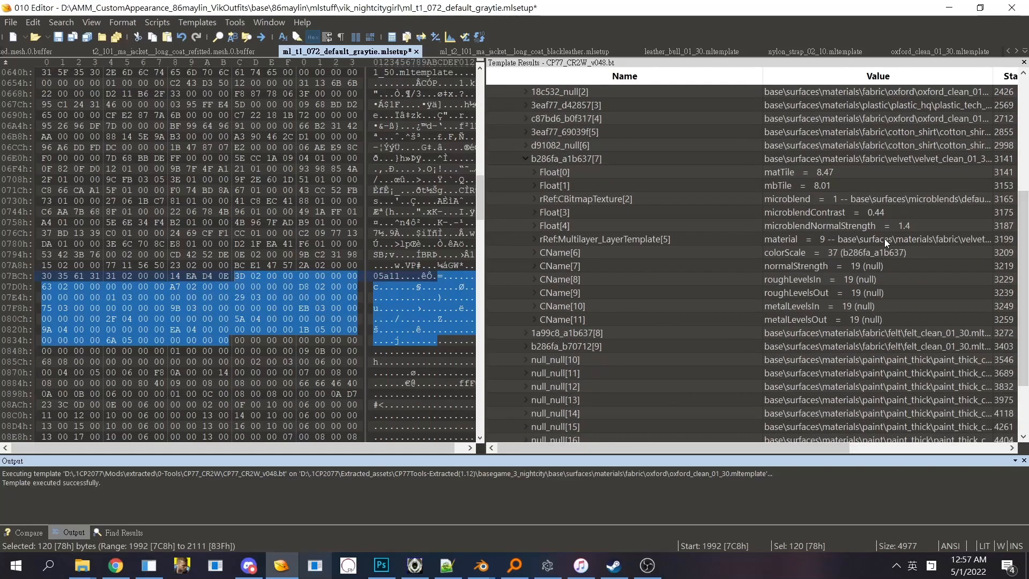
pyautogui.click(903, 199)
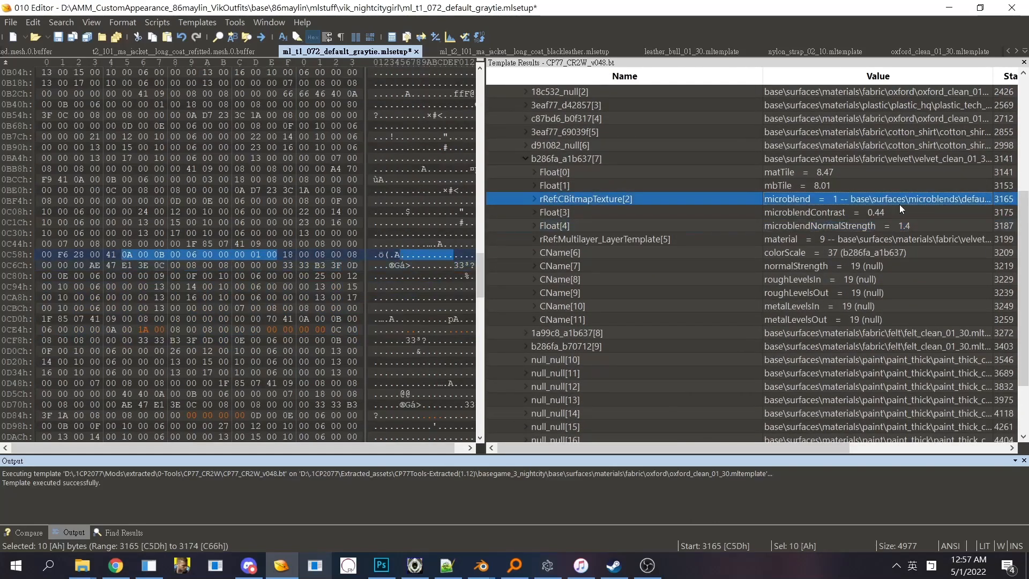
pyautogui.hotkey('ctrl', 's')
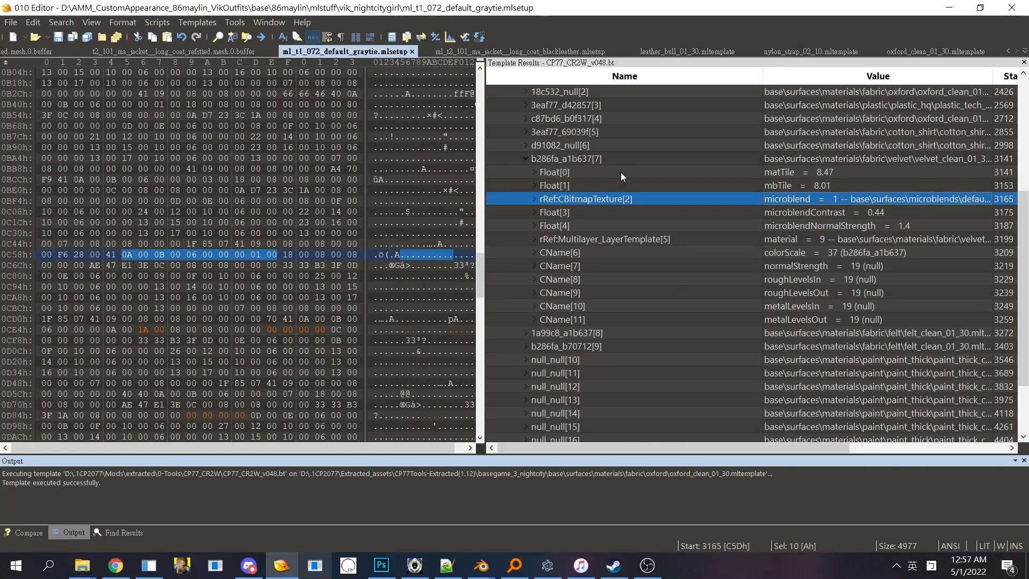
# Step: Copy velvet_clean_01_30 from layer 7's material path, search for it in Everything, and open its .mltemplate in 010 Editor
pyautogui.doubleClick(877, 239)
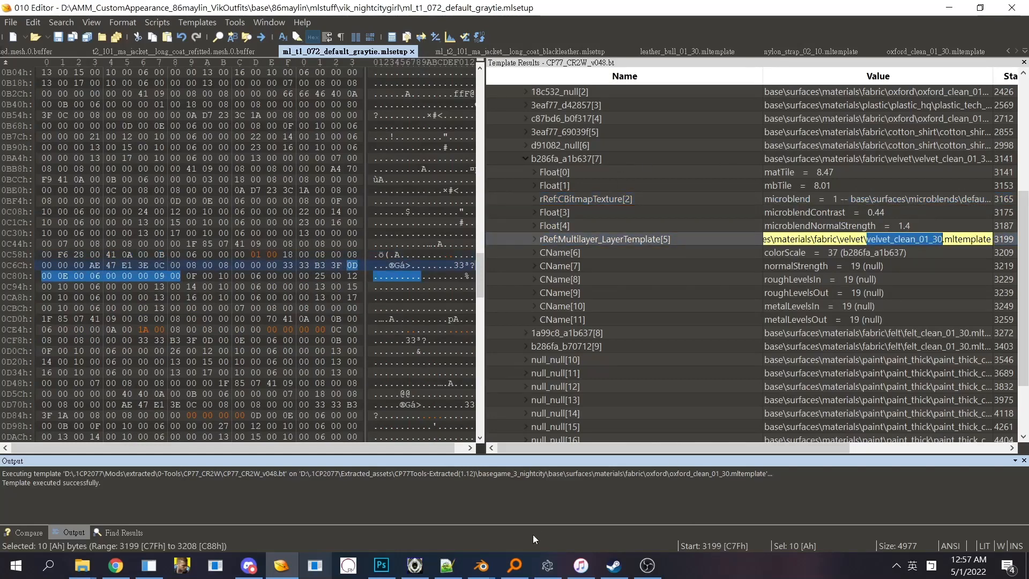
pyautogui.click(516, 565)
pyautogui.doubleClick(439, 163)
pyautogui.write('velvet_clean_01_30')
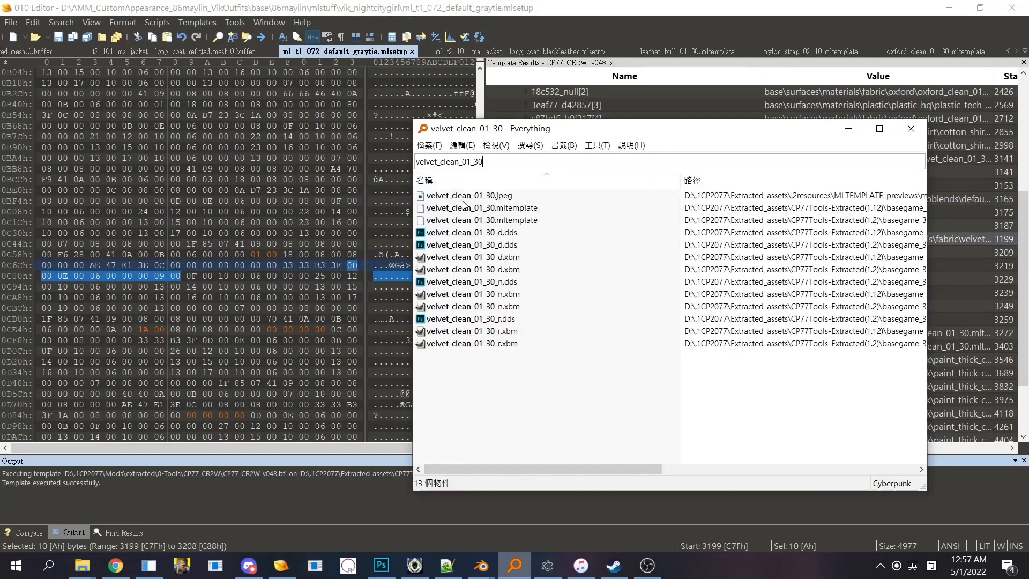
pyautogui.moveTo(472, 210); pyautogui.dragTo(267, 213)
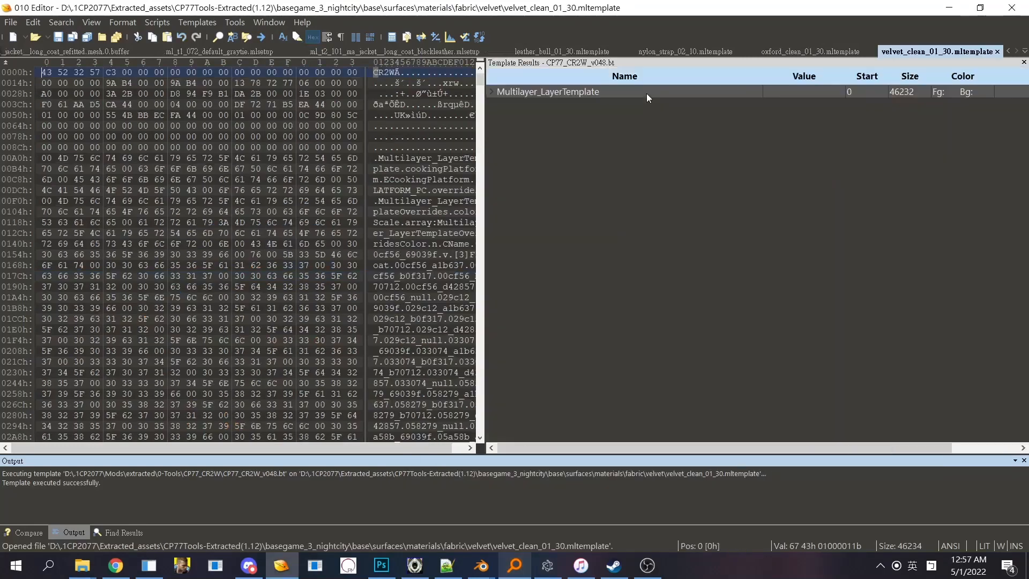
# Step: Expand the velvet template's data and overrides down to the colorScale color list
pyautogui.doubleClick(583, 90)
pyautogui.doubleClick(553, 187)
pyautogui.doubleClick(553, 197)
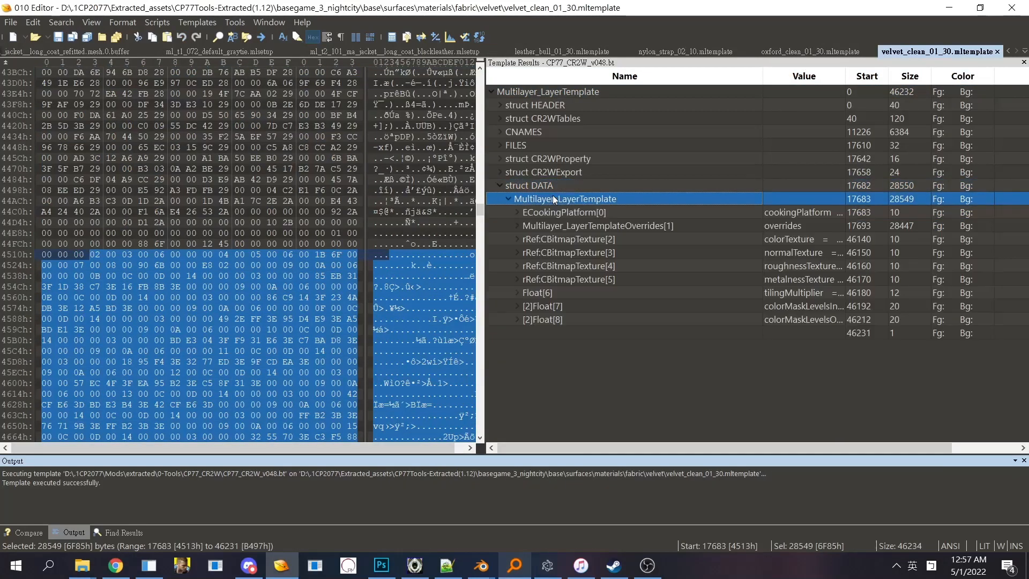
pyautogui.click(563, 222)
pyautogui.doubleClick(563, 224)
pyautogui.doubleClick(687, 253)
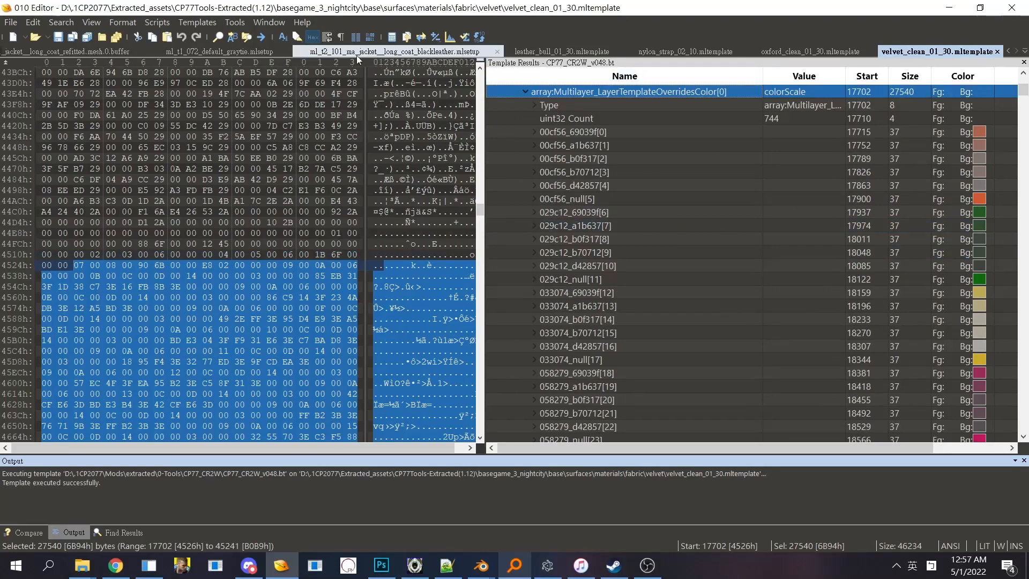
# Step: Check layer 7's colorScale name in the graytie mlsetup and locate the b286fa colors in the velvet_clean_01_30 color list
pyautogui.click(256, 53)
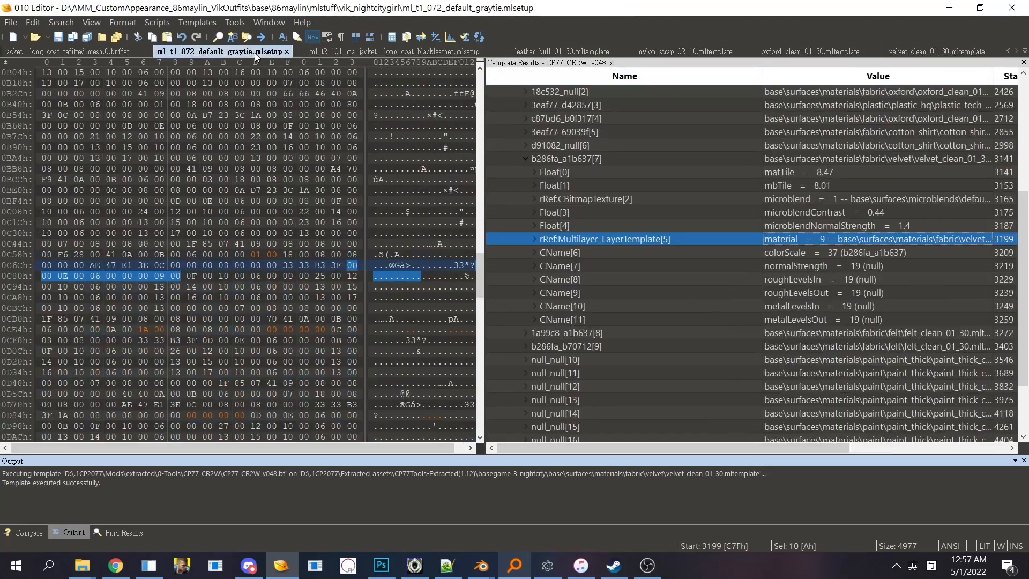
pyautogui.click(965, 254)
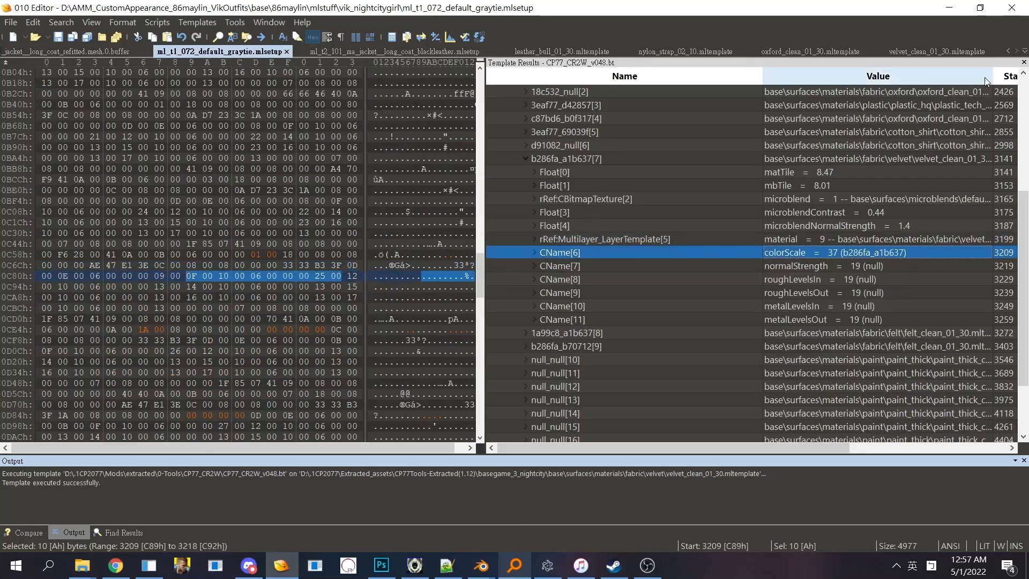
pyautogui.click(927, 56)
pyautogui.moveTo(1023, 99); pyautogui.dragTo(1023, 313)
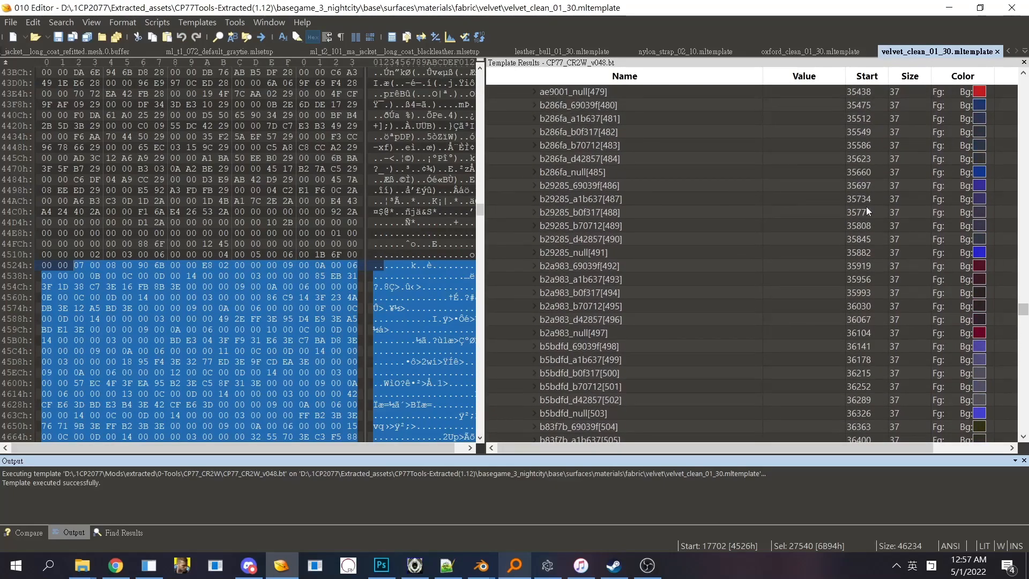
pyautogui.click(652, 198)
pyautogui.click(614, 109)
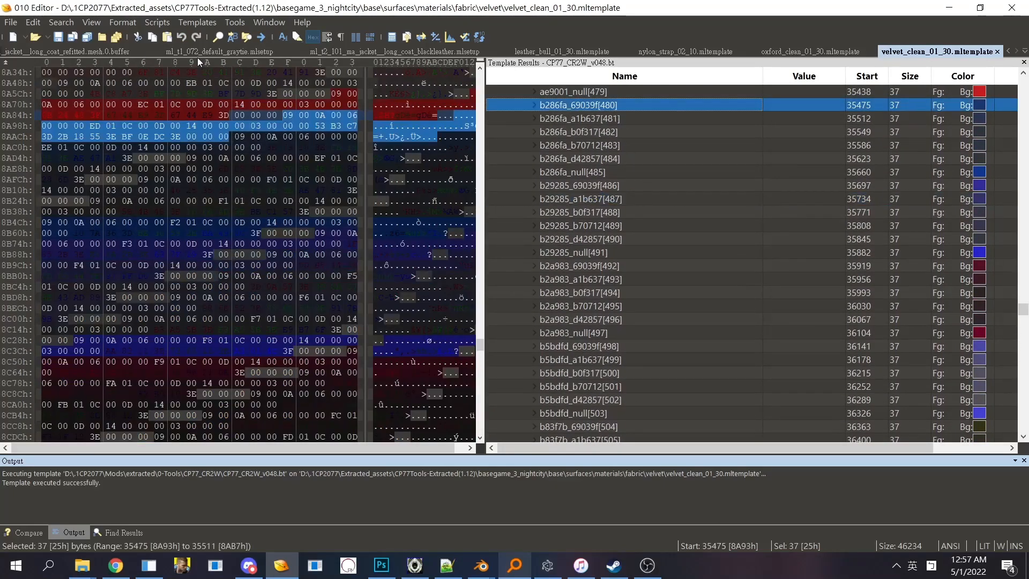
# Step: Recheck layer 7's colorScale in the graytie mlsetup, and in MlsetupBuilder highlight layers 6 to 12 to identify the shirt parts they cover
pyautogui.click(244, 54)
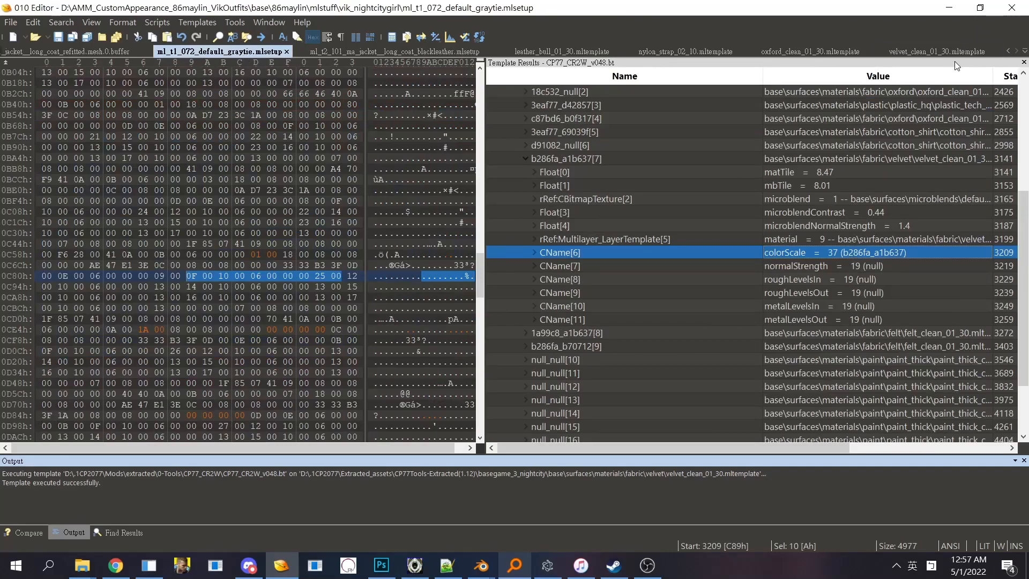
pyautogui.click(937, 52)
pyautogui.click(547, 565)
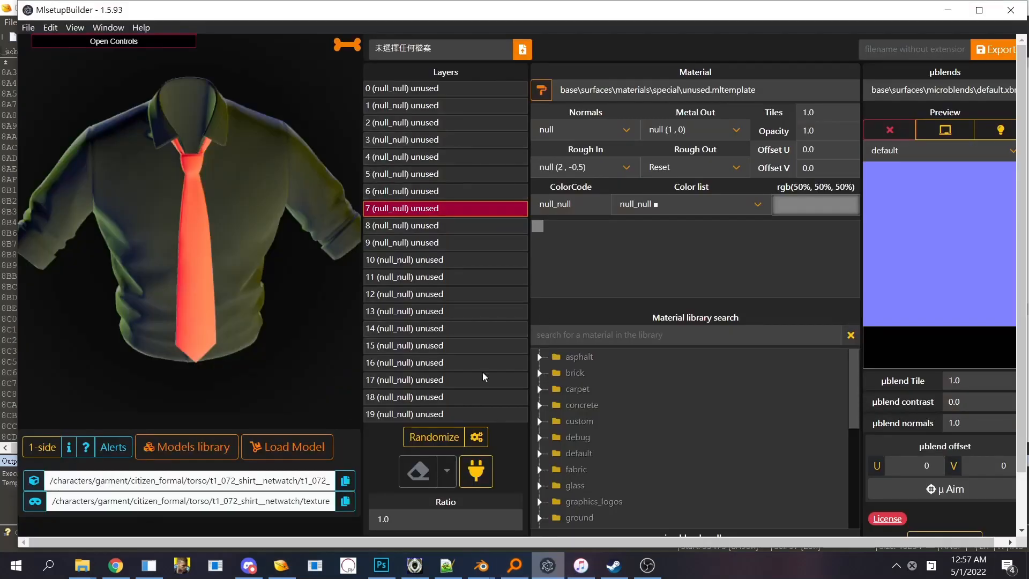
pyautogui.click(405, 229)
pyautogui.click(413, 211)
pyautogui.click(421, 243)
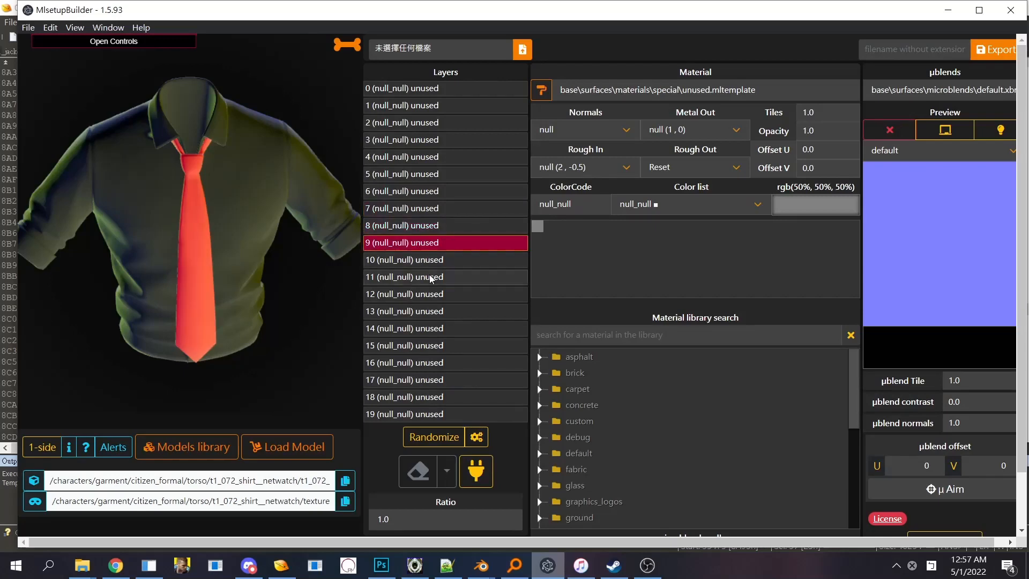
pyautogui.click(430, 262)
pyautogui.click(434, 278)
pyautogui.click(434, 294)
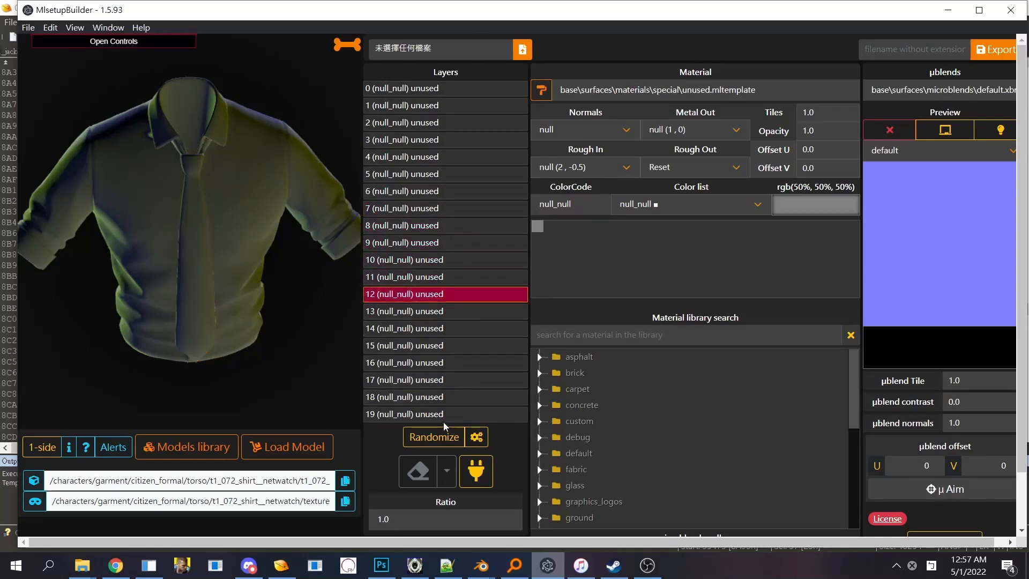
pyautogui.click(434, 225)
pyautogui.click(431, 242)
pyautogui.click(429, 210)
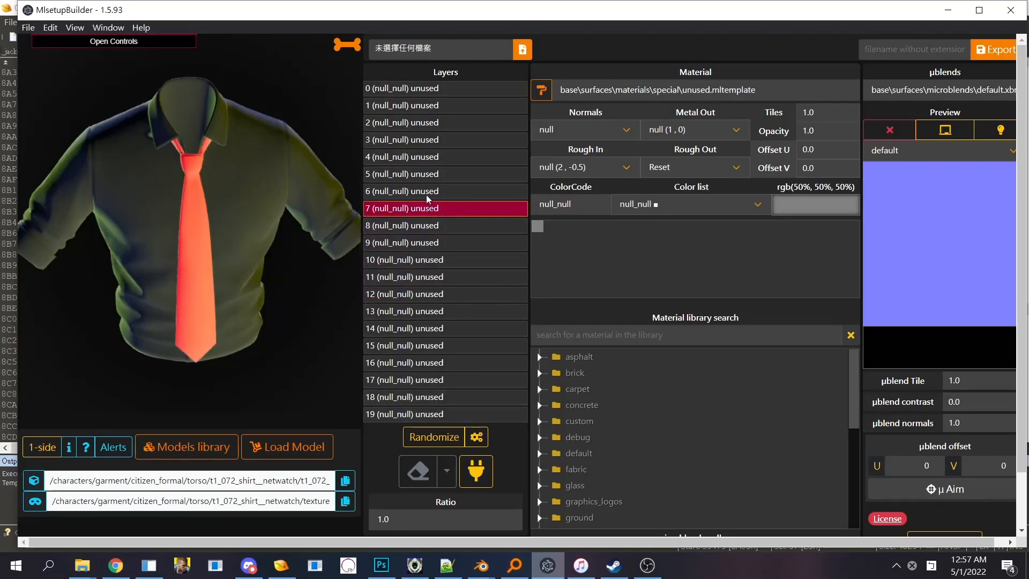
pyautogui.click(426, 192)
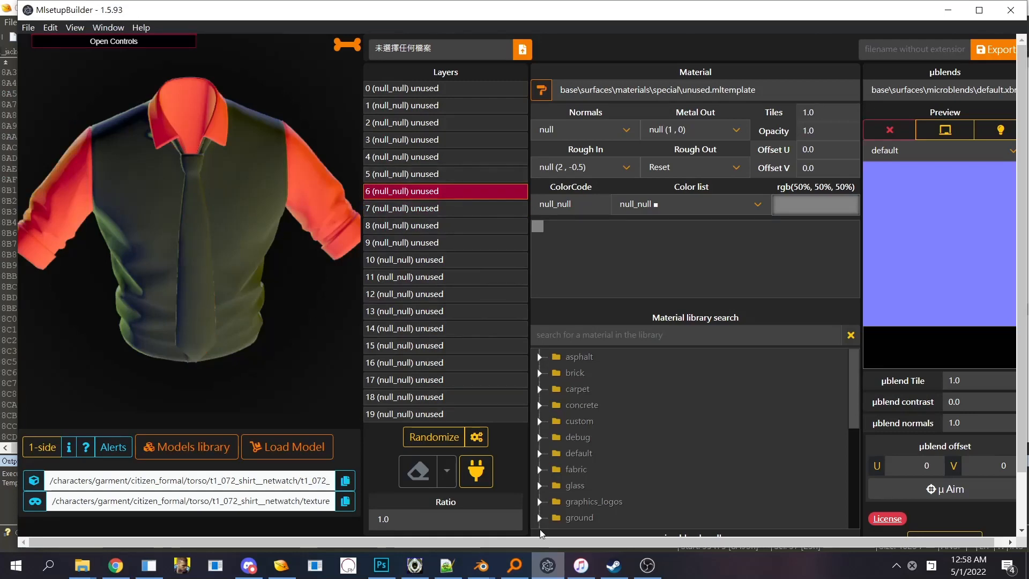
# Step: Open ml_t1_072_ma_shirt__netwatch_masksset_5.dds from the shirt's textures folder in Photoshop, and compare it with layer 7 in MlsetupBuilder
pyautogui.click(509, 568)
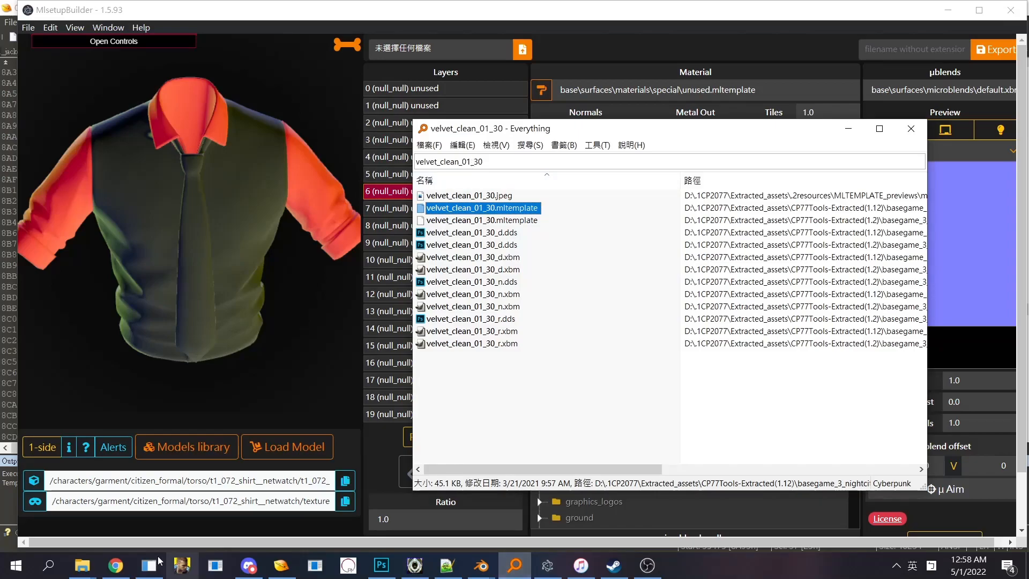
pyautogui.click(114, 565)
pyautogui.click(111, 567)
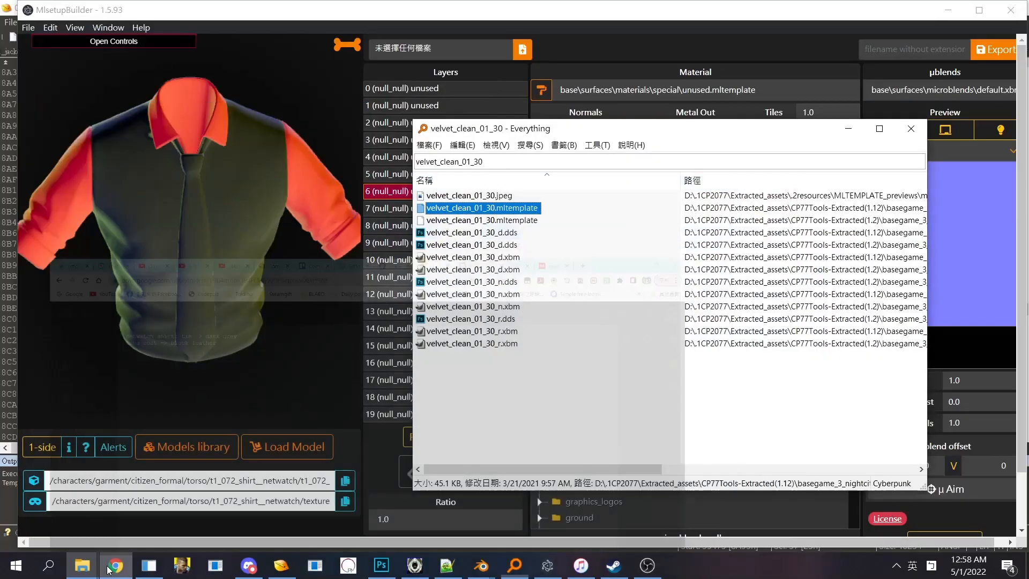
pyautogui.click(88, 567)
pyautogui.click(980, 525)
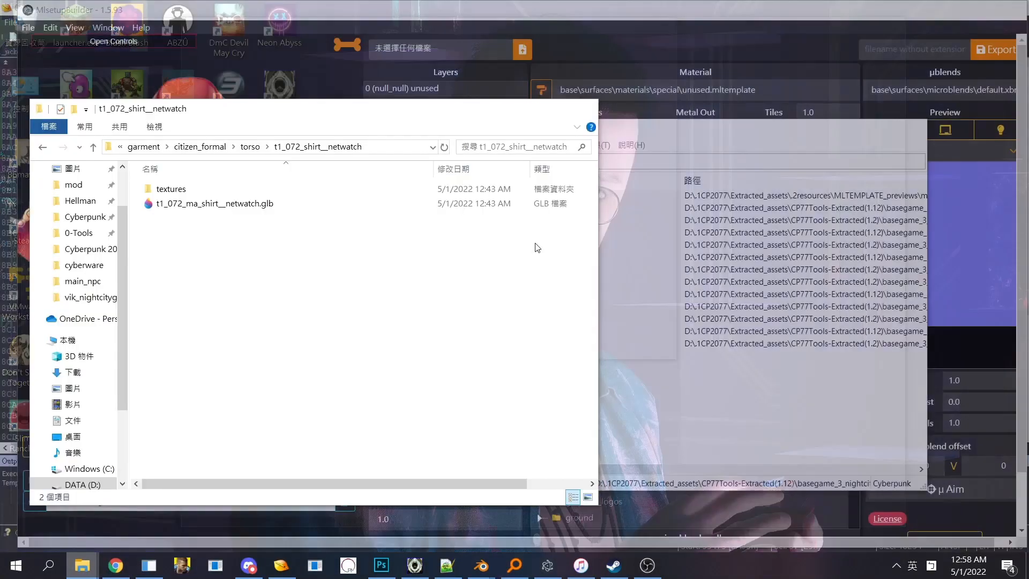
pyautogui.doubleClick(210, 192)
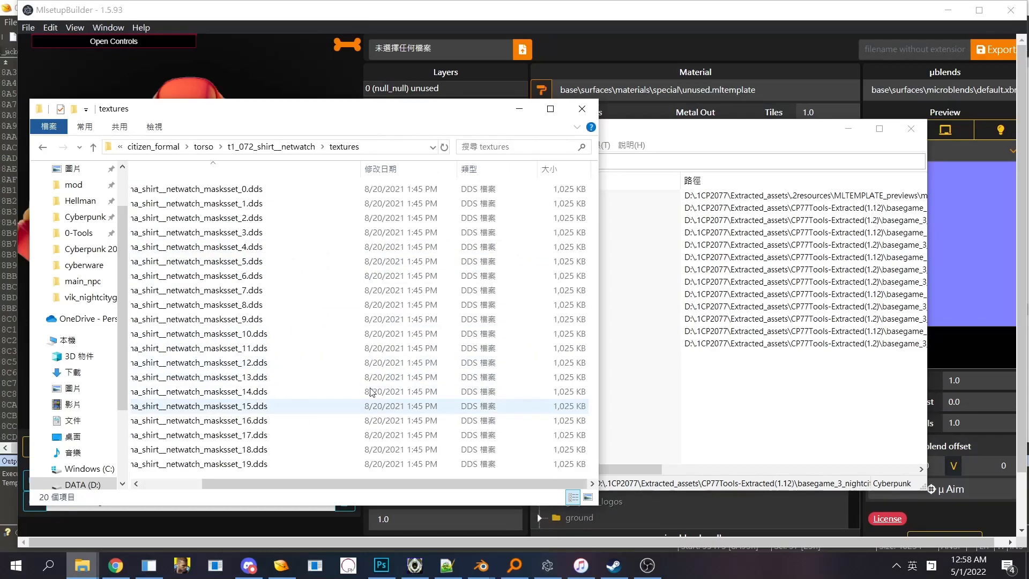
pyautogui.doubleClick(289, 261)
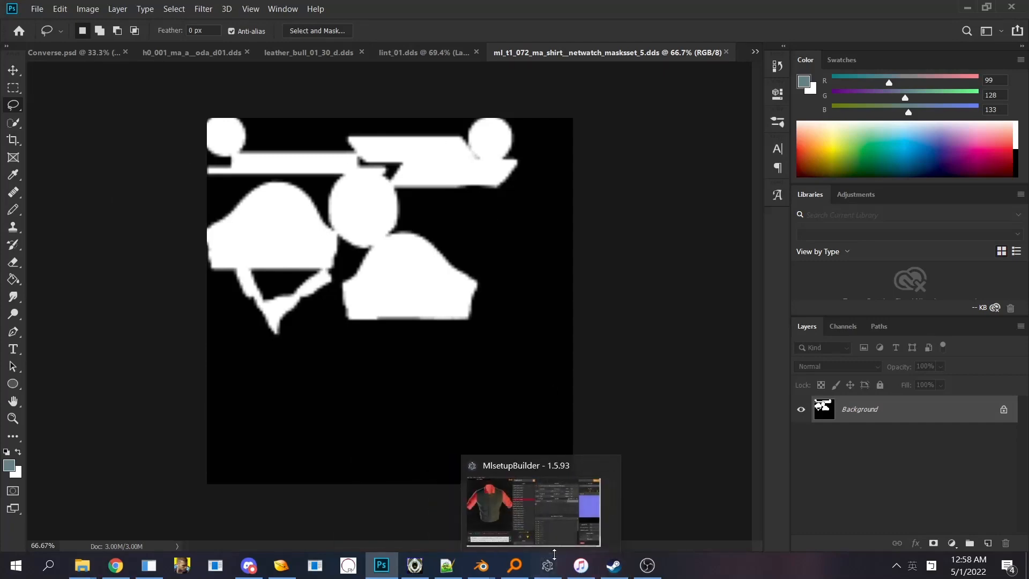
pyautogui.click(546, 564)
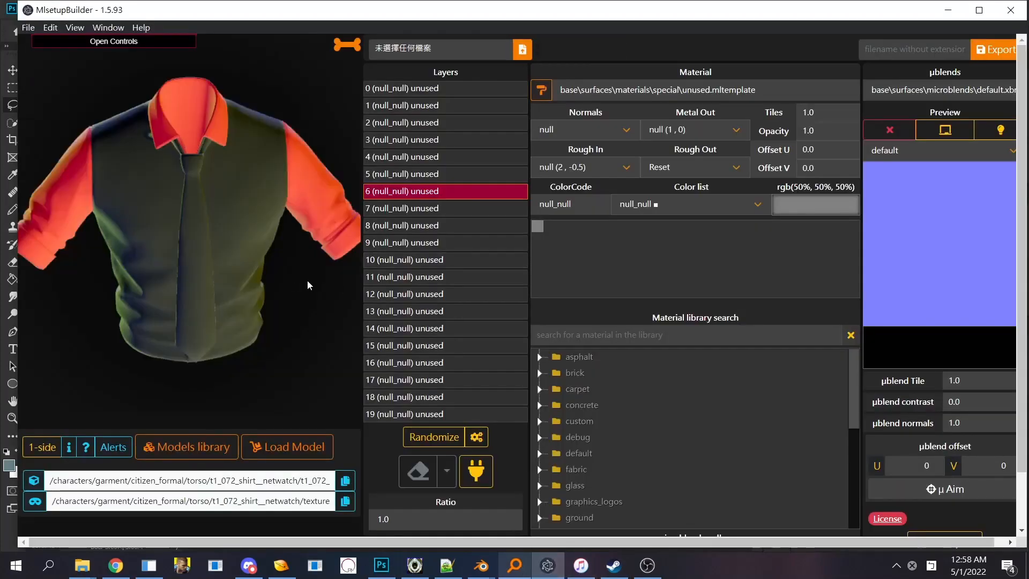
pyautogui.press('Down')
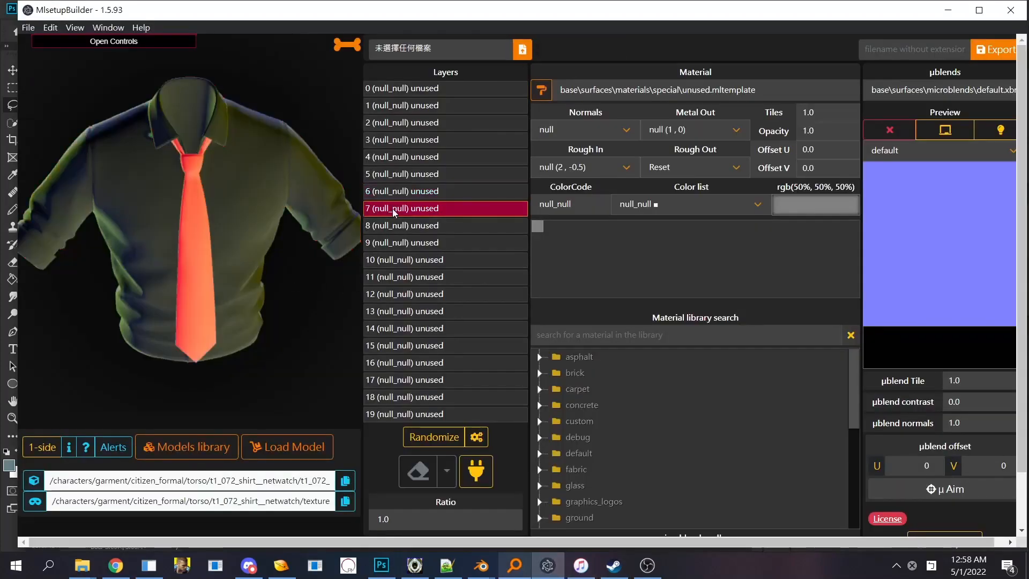
# Step: In 010 Editor, browse the b286fa and b29285 color entries of the velvet_clean_01_30 color list for a suitable tie color
pyautogui.click(284, 566)
pyautogui.press('Down')
pyautogui.press('Down')
pyautogui.press('Down')
pyautogui.press('Down')
pyautogui.press('Down')
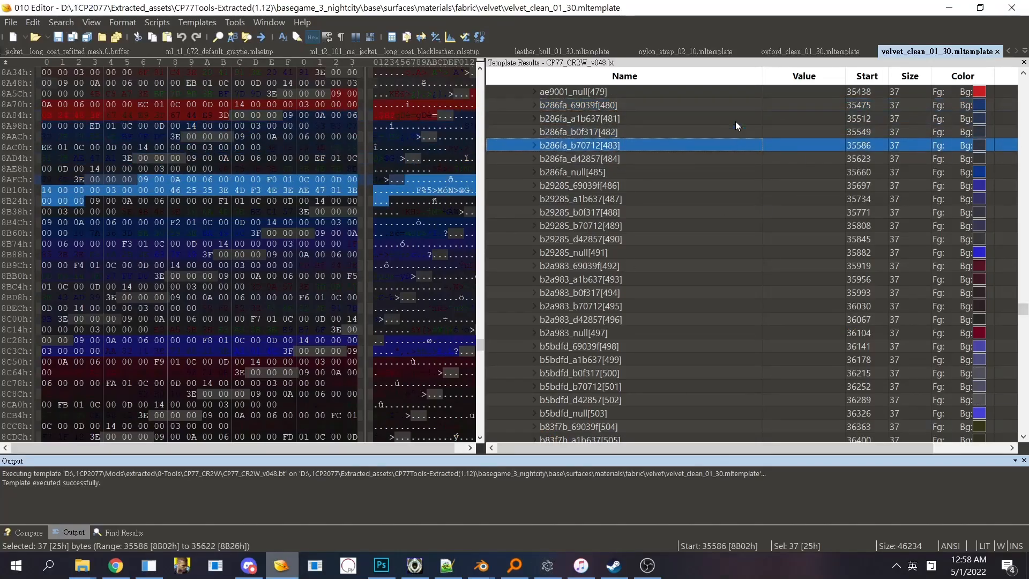
pyautogui.press('Up')
pyautogui.press('Up')
pyautogui.press('Down')
pyautogui.press('Down')
pyautogui.press('Down')
pyautogui.press('Down')
pyautogui.press('Down')
pyautogui.press('Down')
pyautogui.press('Up')
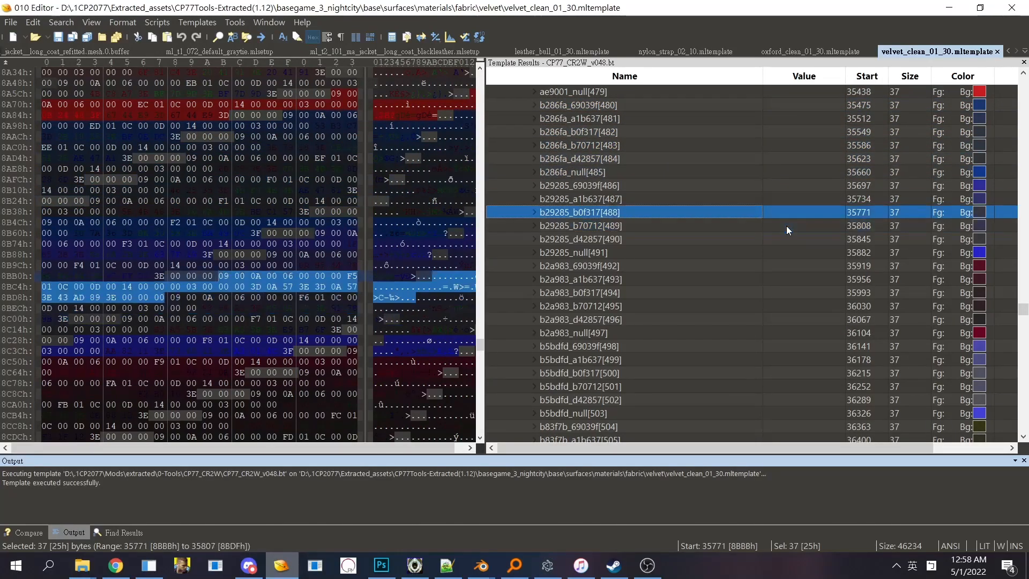
pyautogui.press('Up')
pyautogui.press('Up')
pyautogui.press('Up')
pyautogui.press('Up')
pyautogui.press('Up')
pyautogui.press('Down')
pyautogui.press('Down')
pyautogui.press('Down')
pyautogui.press('Down')
pyautogui.press('Down')
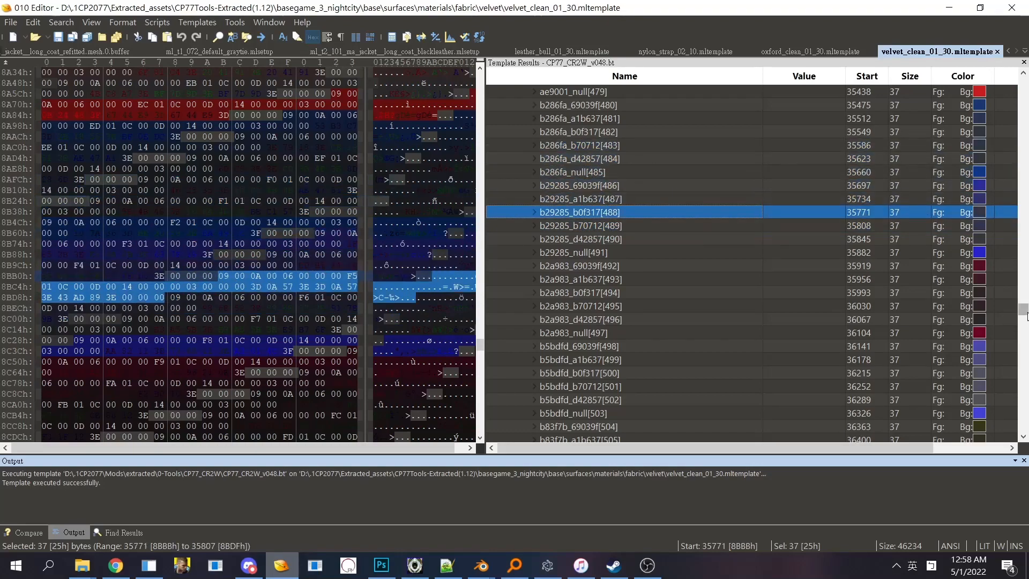
# Step: Locate and expand the d91082_69039f entry in the velvet color list, and copy its color name
pyautogui.moveTo(1027, 316); pyautogui.dragTo(1026, 380)
pyautogui.click(719, 133)
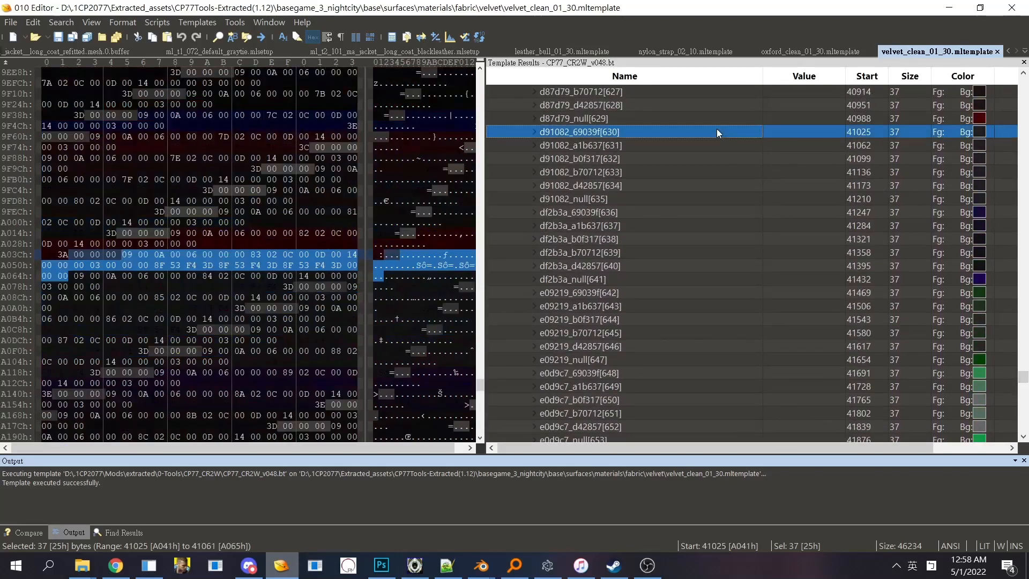
pyautogui.doubleClick(719, 133)
pyautogui.click(698, 170)
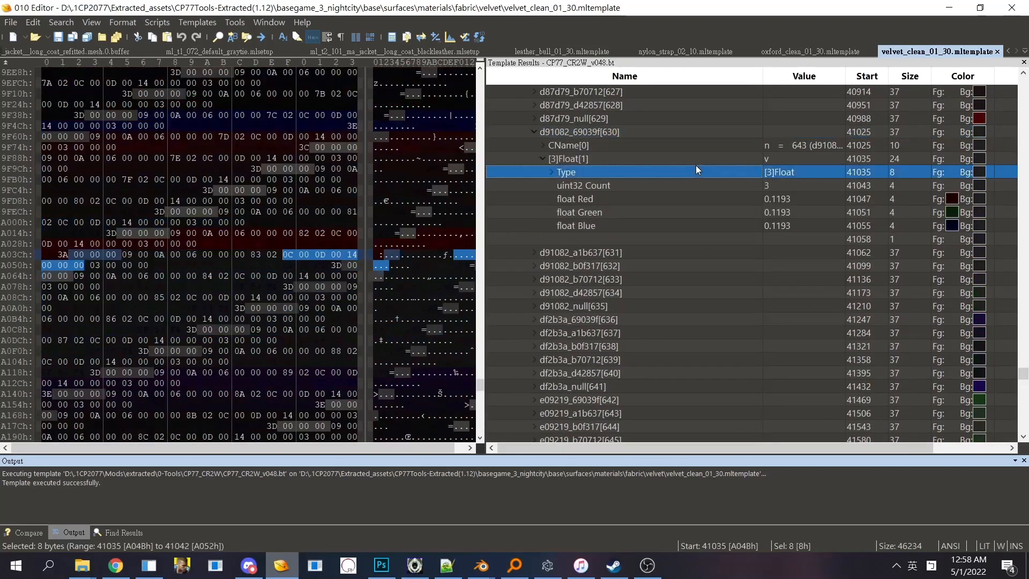
pyautogui.click(804, 145)
pyautogui.click(811, 145)
pyautogui.doubleClick(819, 146)
pyautogui.press('Escape')
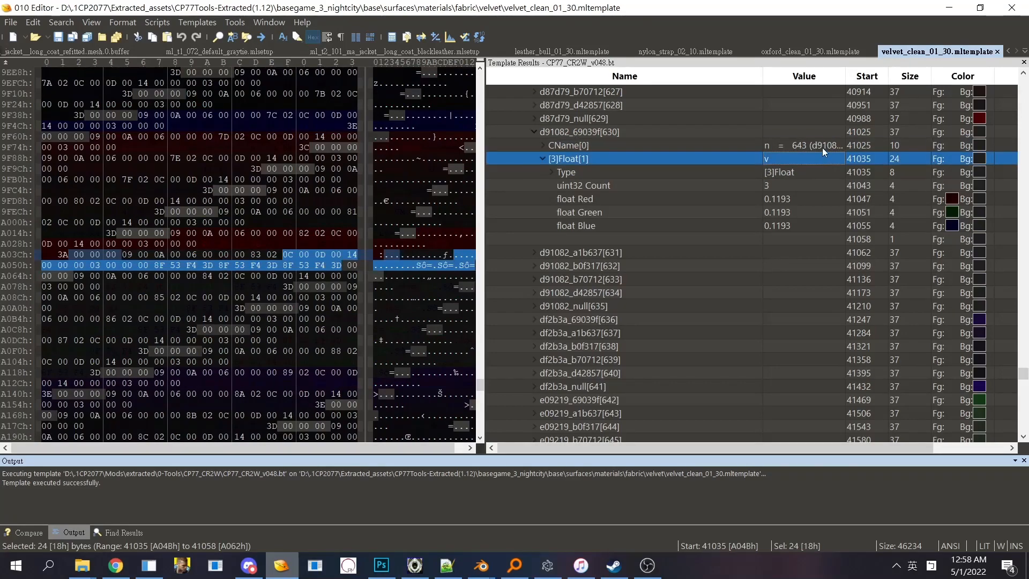
# Step: Return to ml_t1_072_default_graytie.mlsetup and check layer 7's colorScale entry
pyautogui.click(421, 54)
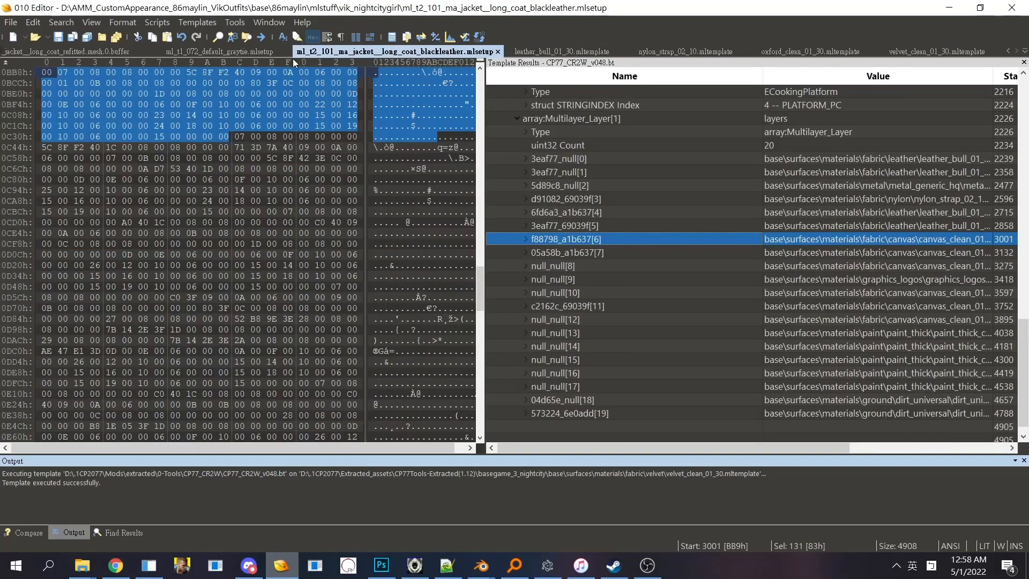
pyautogui.click(215, 51)
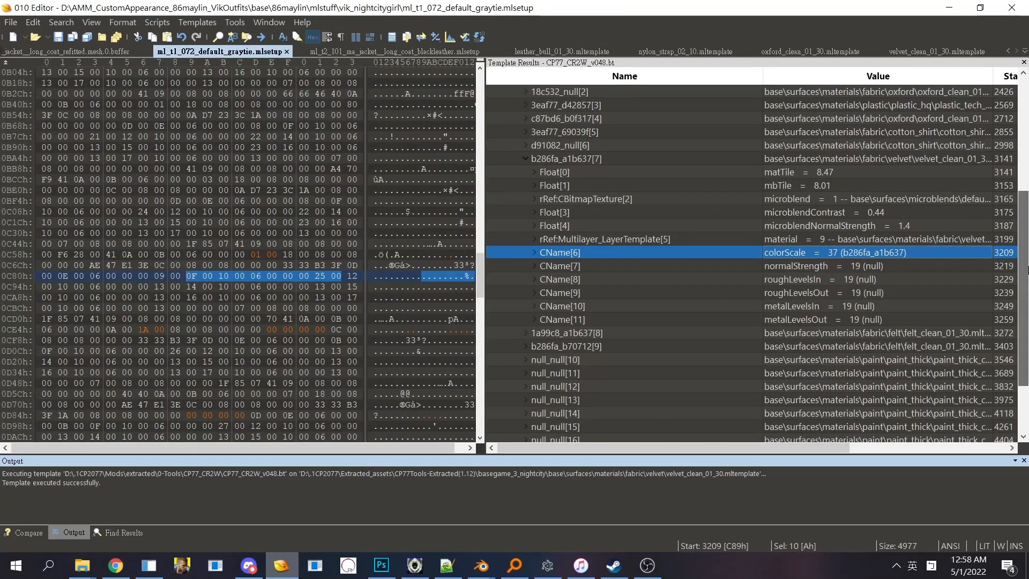
pyautogui.doubleClick(873, 252)
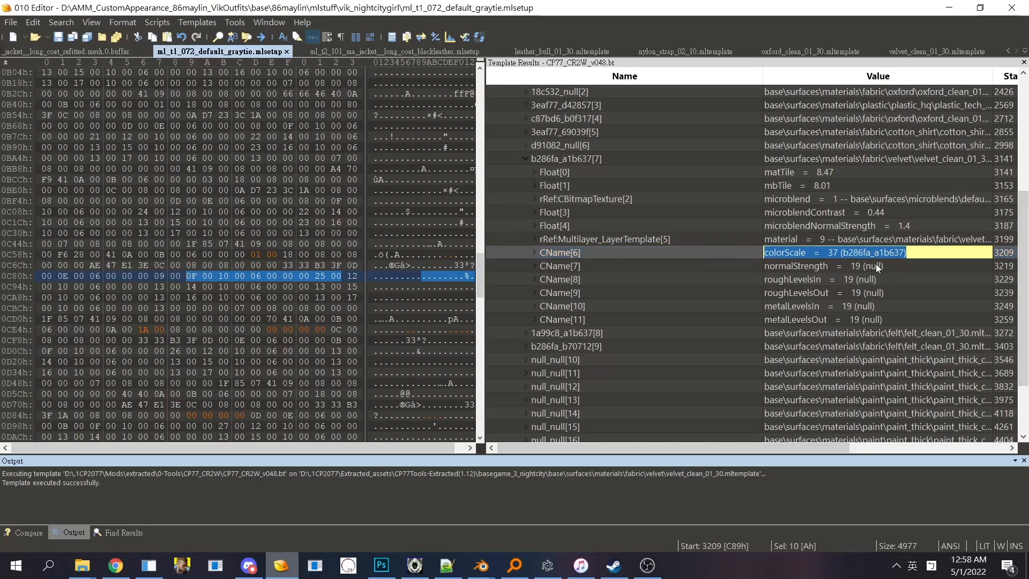
pyautogui.click(877, 266)
pyautogui.click(857, 348)
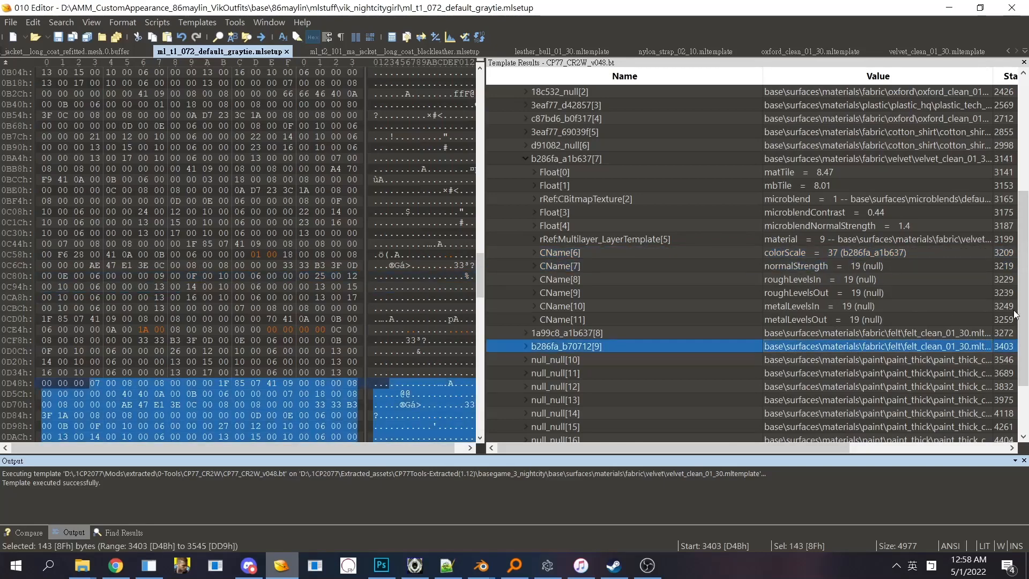
pyautogui.click(896, 252)
# Step: Insert d91082_69039f as a new entry in the CNAMES list of the graytie mlsetup
pyautogui.scroll(5, 552, 209)
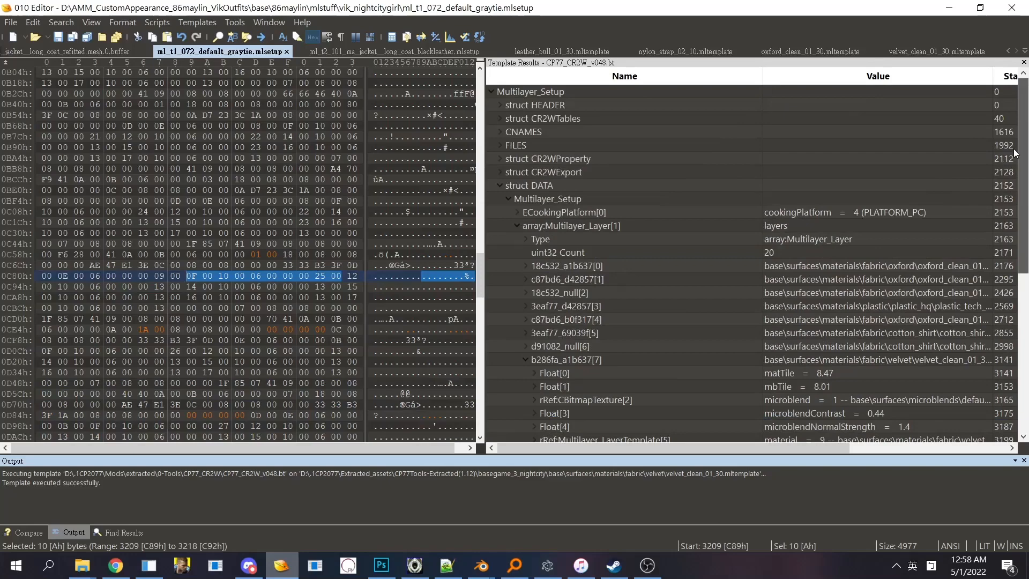
pyautogui.click(532, 133)
pyautogui.hotkey('ctrl', 'shift', 'v')
pyautogui.press('Return')
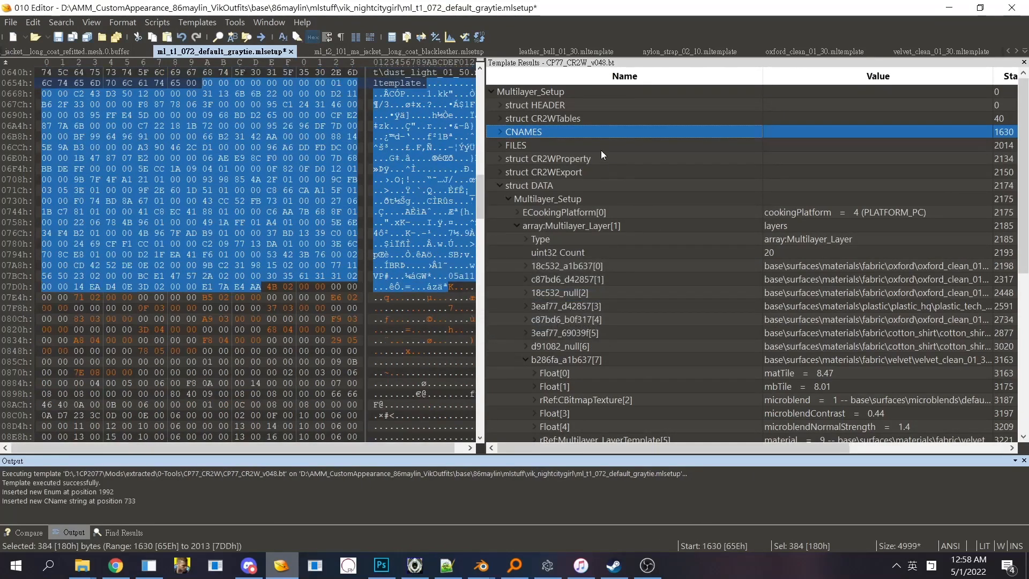
# Step: Set layer 7's colorScale to CName index 47 (d91082_69039f) and save the graytie mlsetup
pyautogui.scroll(2, 902, 271)
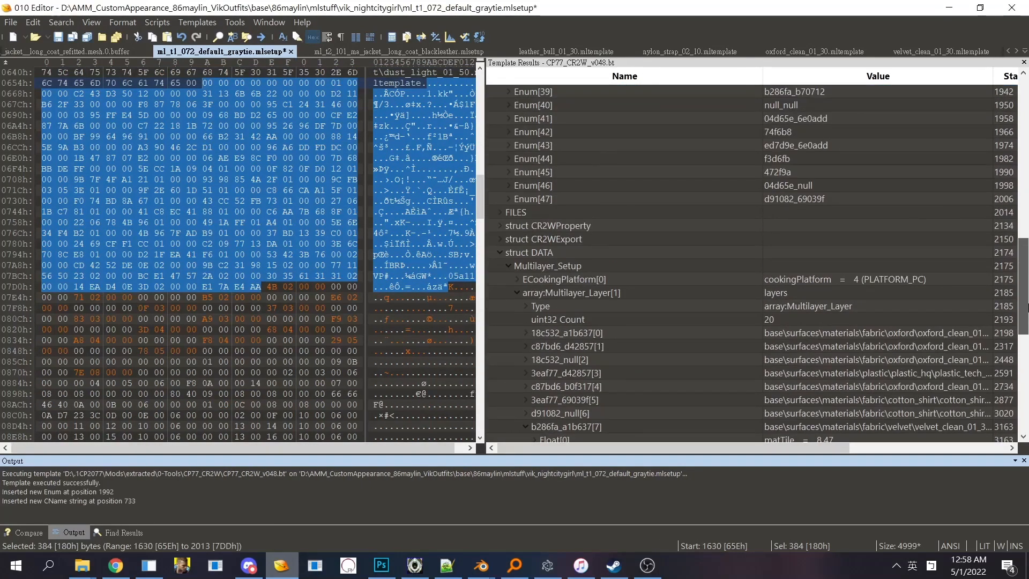
pyautogui.scroll(-5, 902, 272)
pyautogui.click(883, 254)
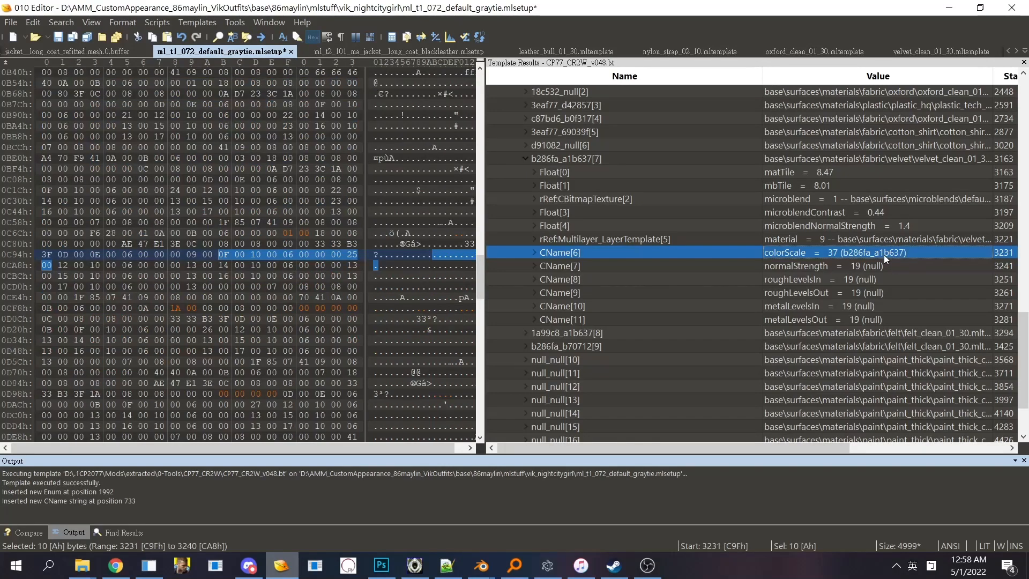
pyautogui.write('47')
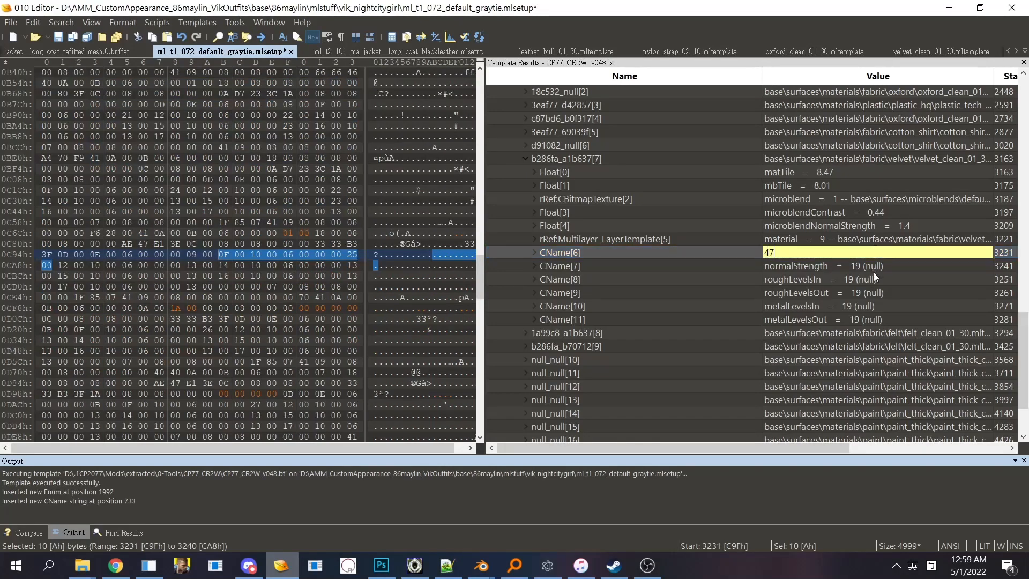
pyautogui.click(873, 276)
pyautogui.hotkey('ctrl', 's')
pyautogui.click(856, 253)
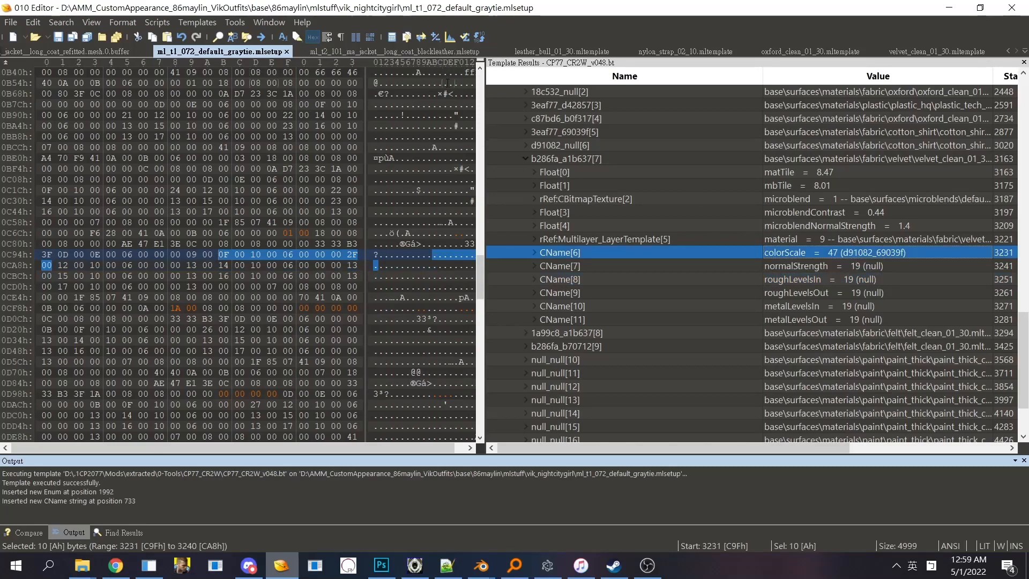
# Step: Switch to File Explorer and copy the mod folder path D:\AMM_CustomAppearance_86maylin_VikOutfits for the CP77Tools pack command
pyautogui.click(82, 566)
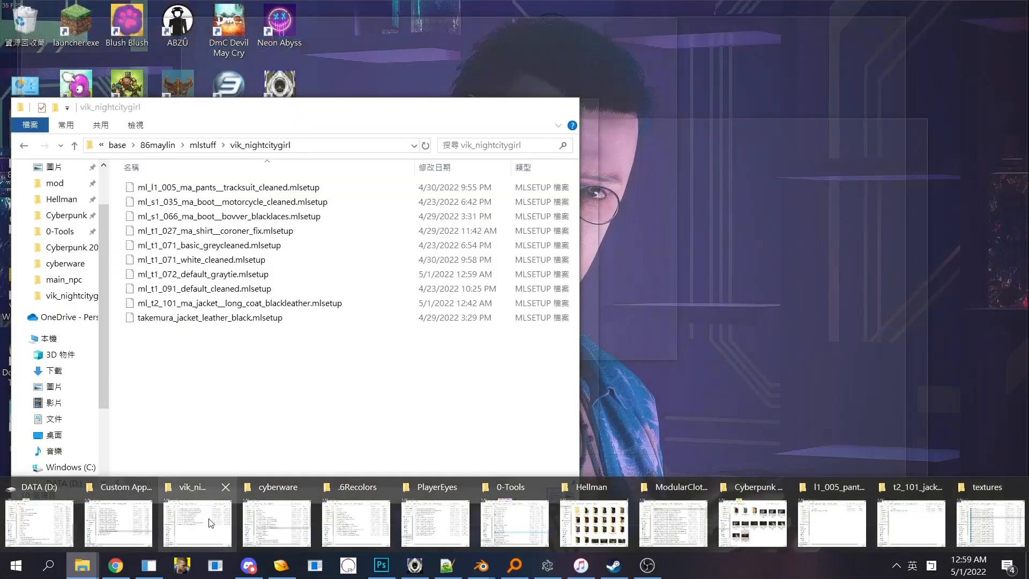
pyautogui.click(208, 523)
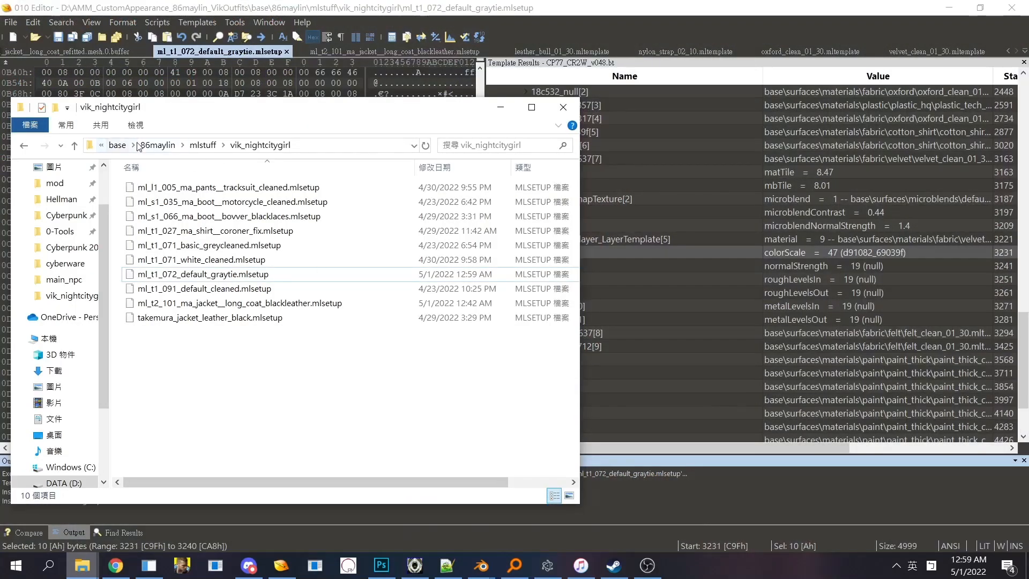
pyautogui.click(155, 145)
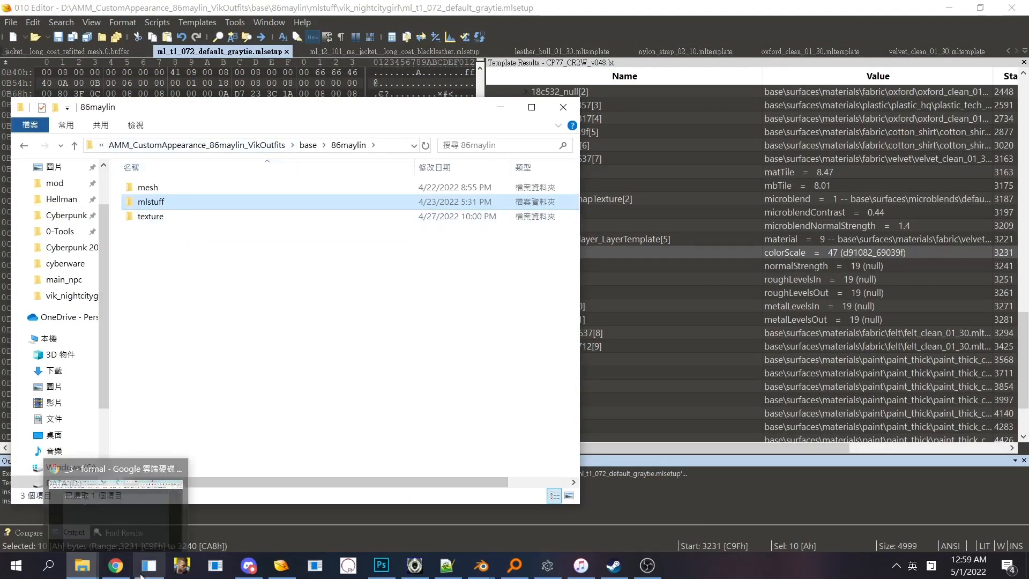
pyautogui.click(142, 576)
pyautogui.click(355, 373)
pyautogui.click(397, 144)
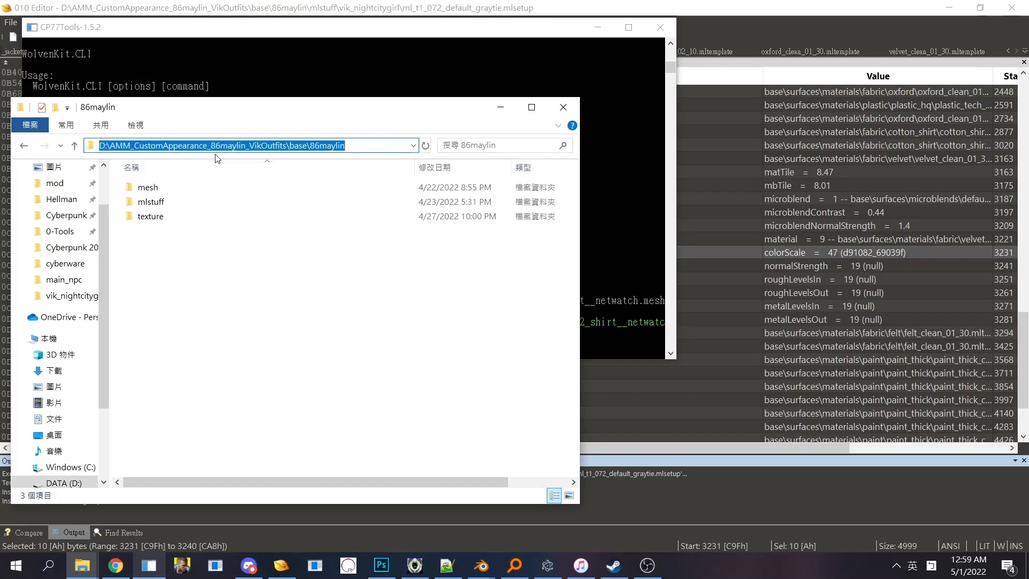
pyautogui.moveTo(287, 144); pyautogui.dragTo(45, 139)
pyautogui.hotkey('ctrl', 'c')
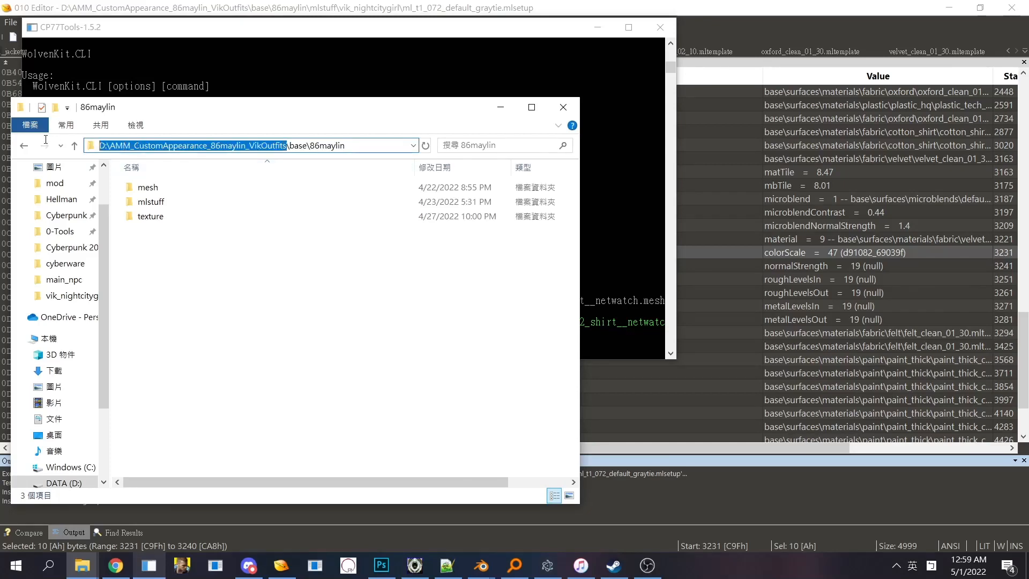
# Step: Run pack -p "D:\AMM_CustomAppearance_86maylin_VikOutfits" in CP77Tools to pack the mod folder
pyautogui.click(273, 385)
pyautogui.click(151, 565)
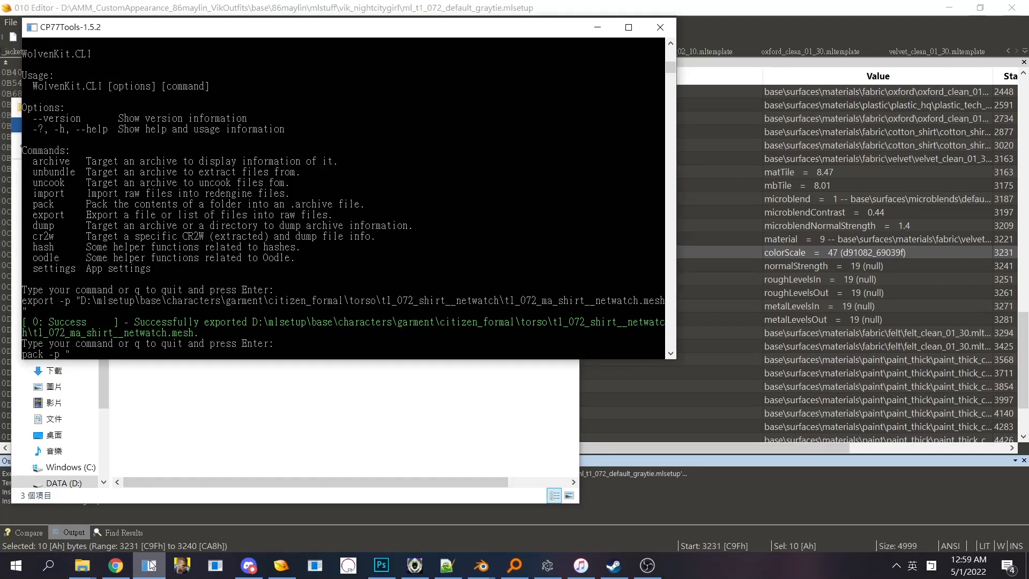
pyautogui.hotkey('ctrl', 'v')
pyautogui.write('"')
pyautogui.press('Return')
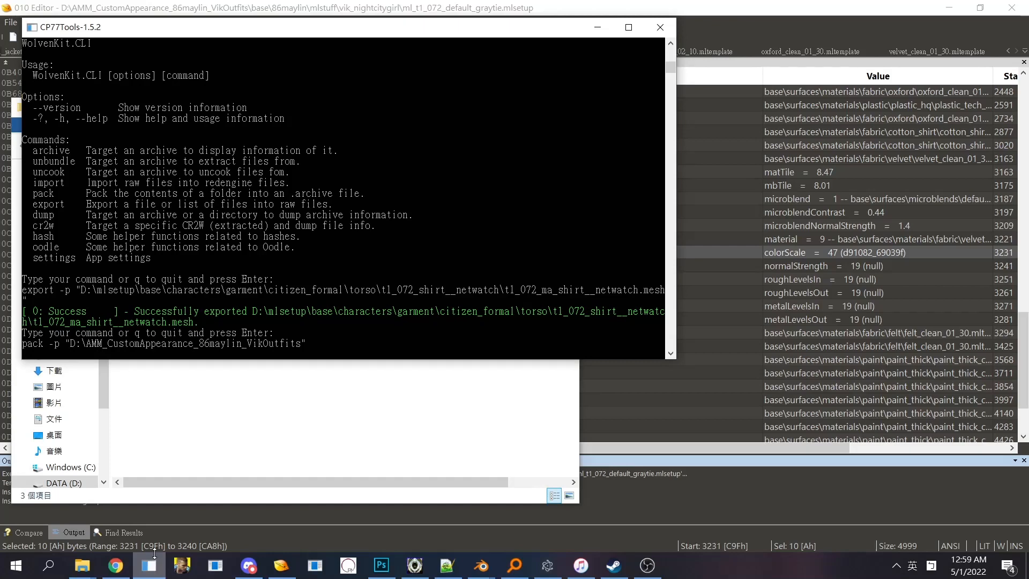
pyautogui.click(322, 470)
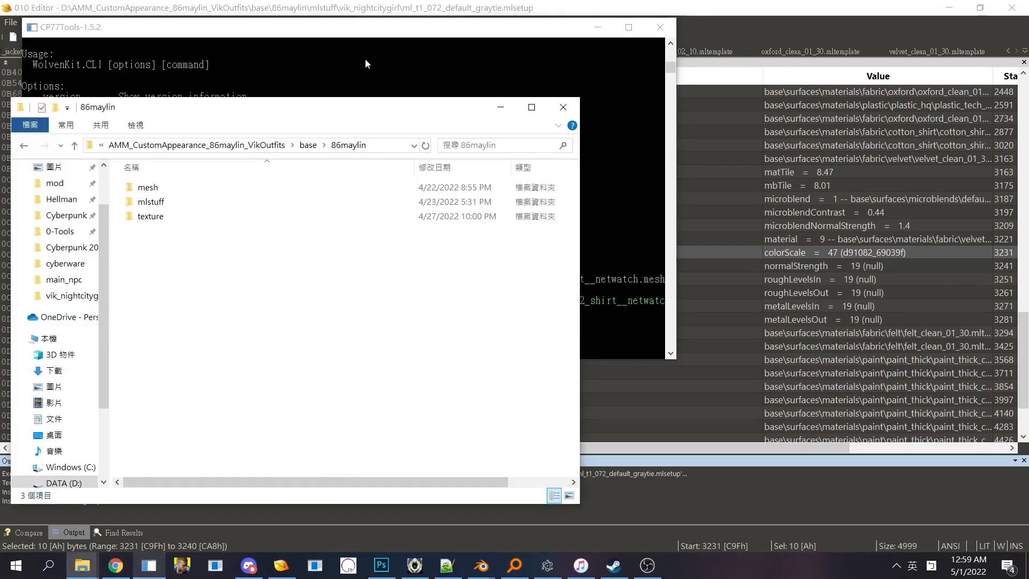
pyautogui.click(365, 60)
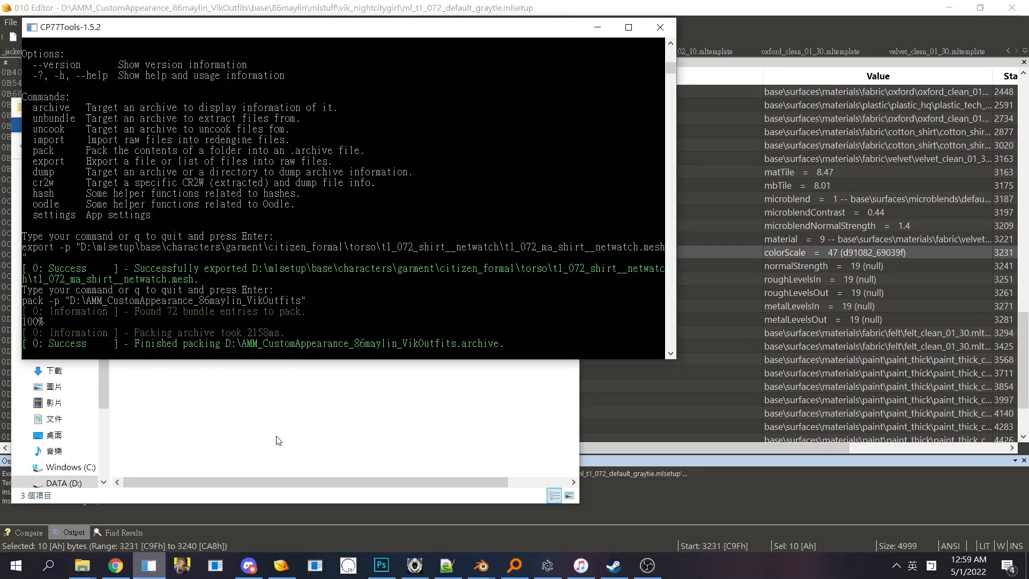
# Step: In File Explorer, cut AMM_CustomAppearance_86maylin_VikOutfits.archive from the root of drive D
pyautogui.click(278, 440)
pyautogui.click(56, 482)
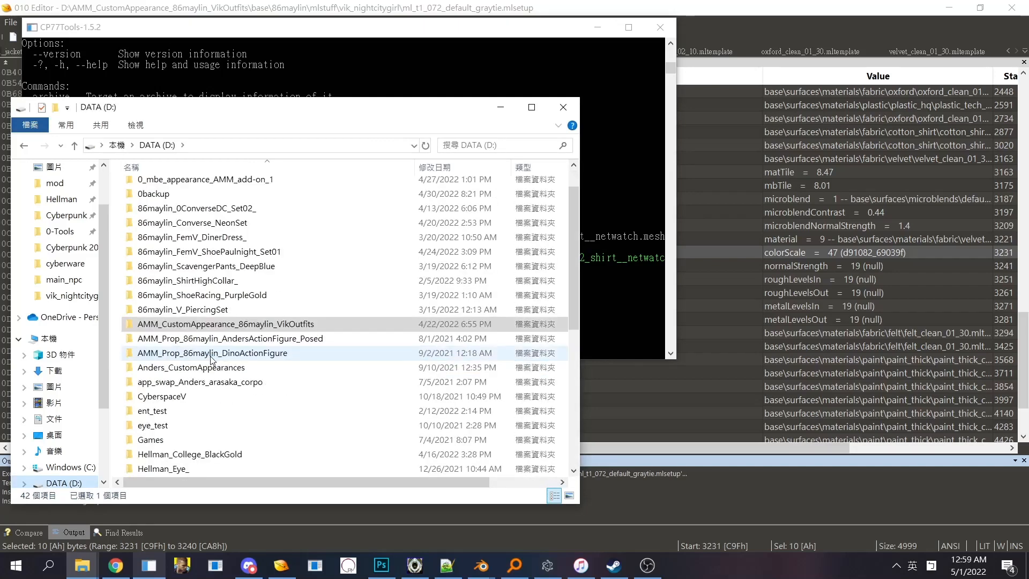
pyautogui.scroll(-5, 211, 353)
pyautogui.click(215, 398)
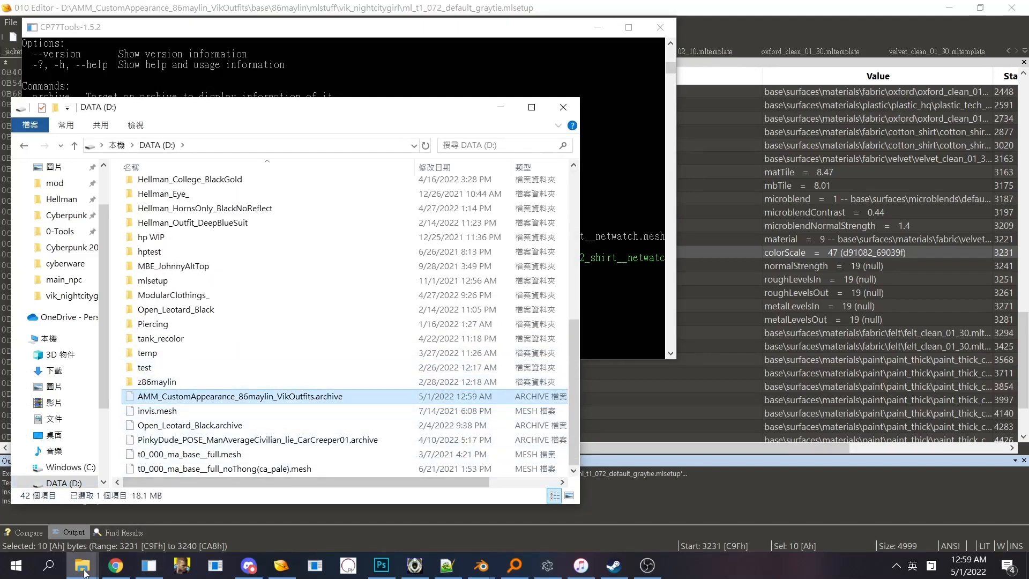
# Step: Move the archive into the Cyberpunk 2077 archive\pc\mod folder, replacing the existing file, and launch the game from its pinned shortcut
pyautogui.moveTo(82, 566)
pyautogui.click(138, 522)
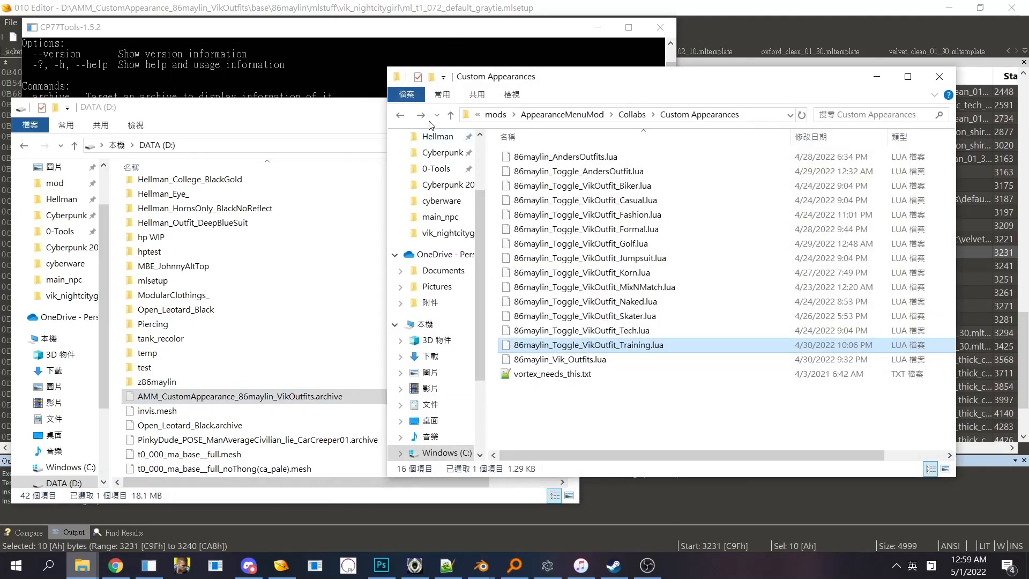
pyautogui.click(414, 114)
pyautogui.click(581, 247)
pyautogui.hotkey('ctrl', 'v')
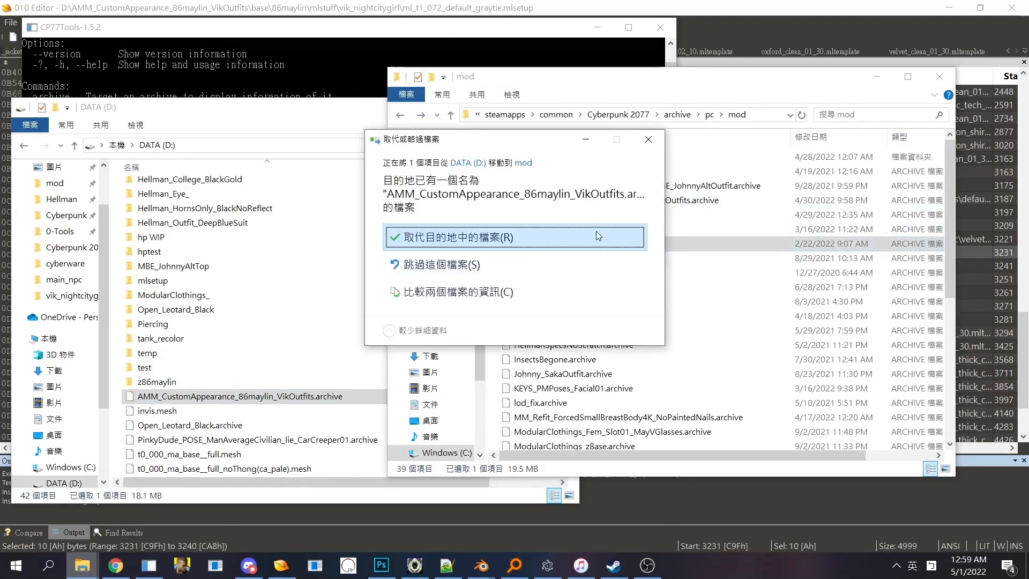
pyautogui.click(597, 232)
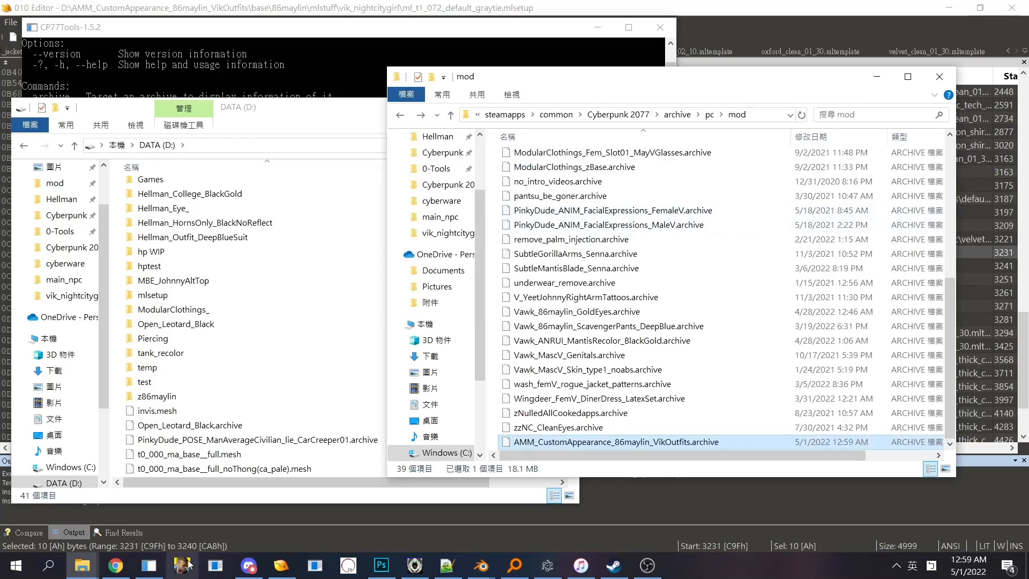
pyautogui.click(188, 563)
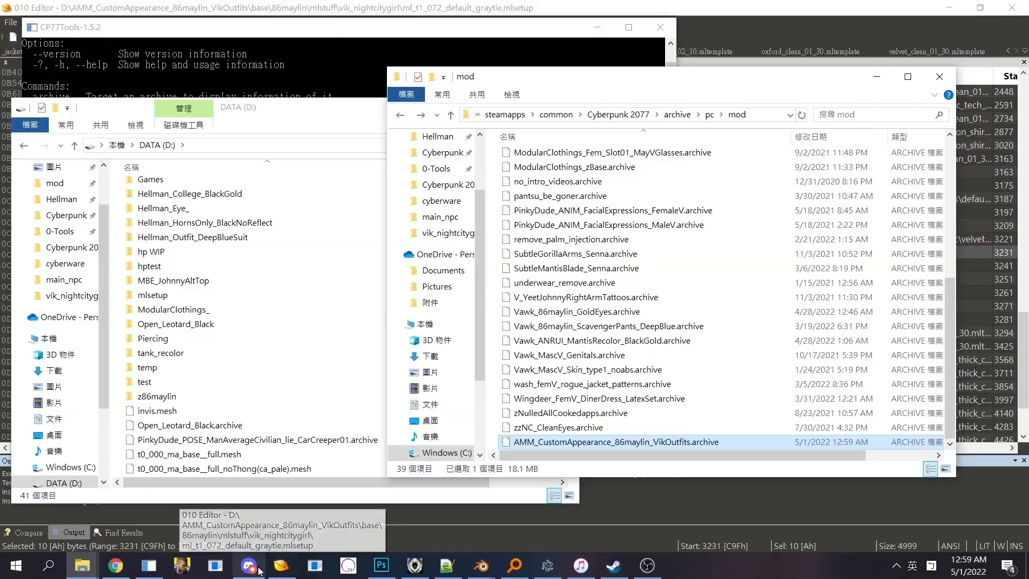
# Step: Switch to Discord and open the resources channel of the AMM Community server
pyautogui.click(256, 569)
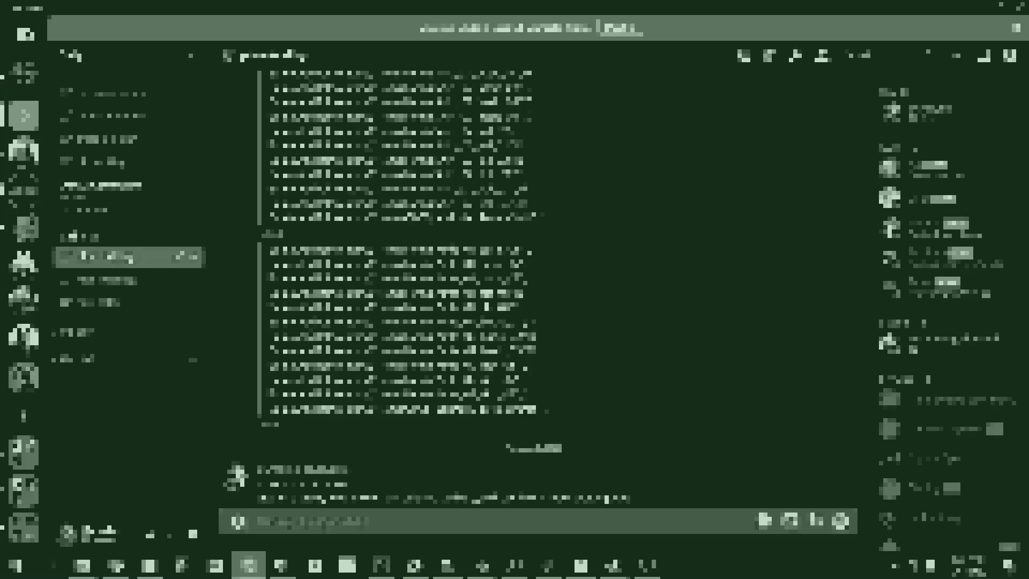
pyautogui.click(25, 192)
pyautogui.scroll(6, 140, 329)
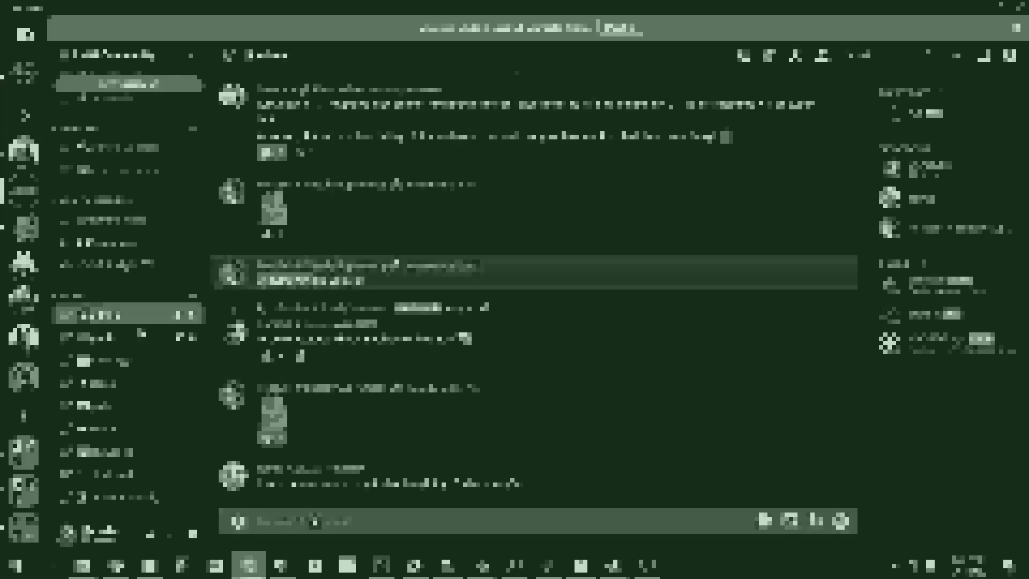
pyautogui.click(127, 315)
pyautogui.scroll(1, 127, 316)
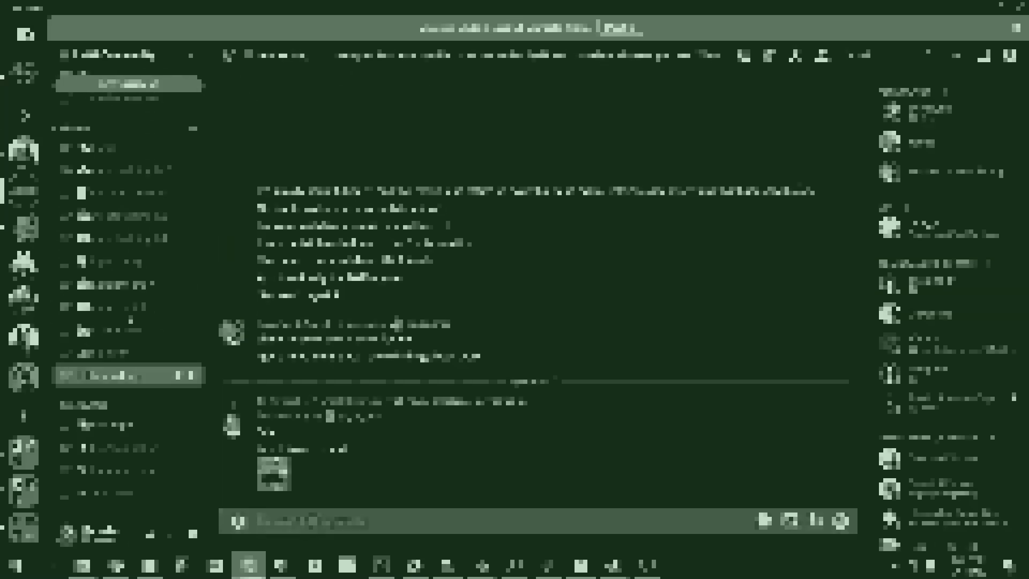
pyautogui.scroll(3, 128, 316)
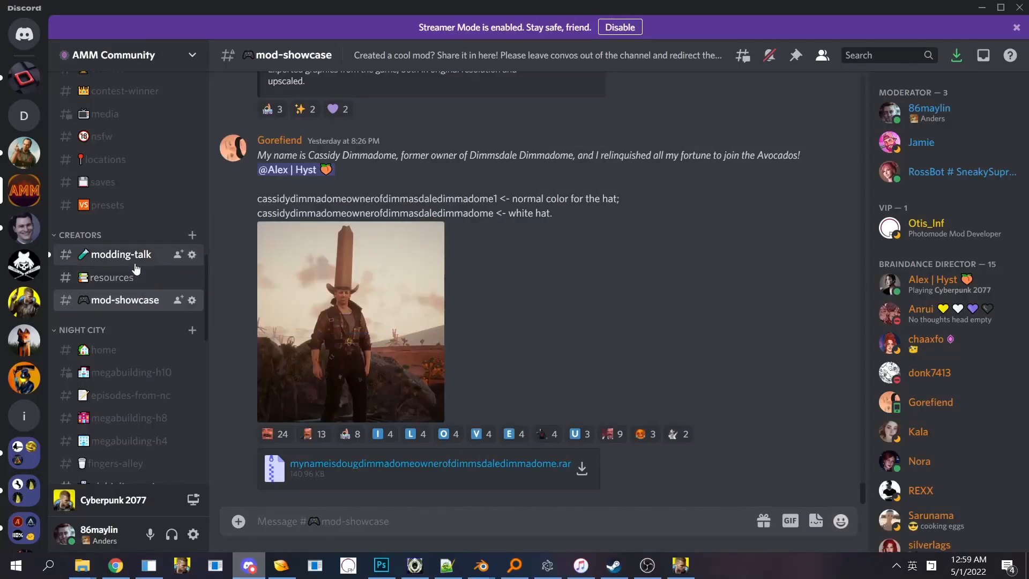
pyautogui.click(136, 267)
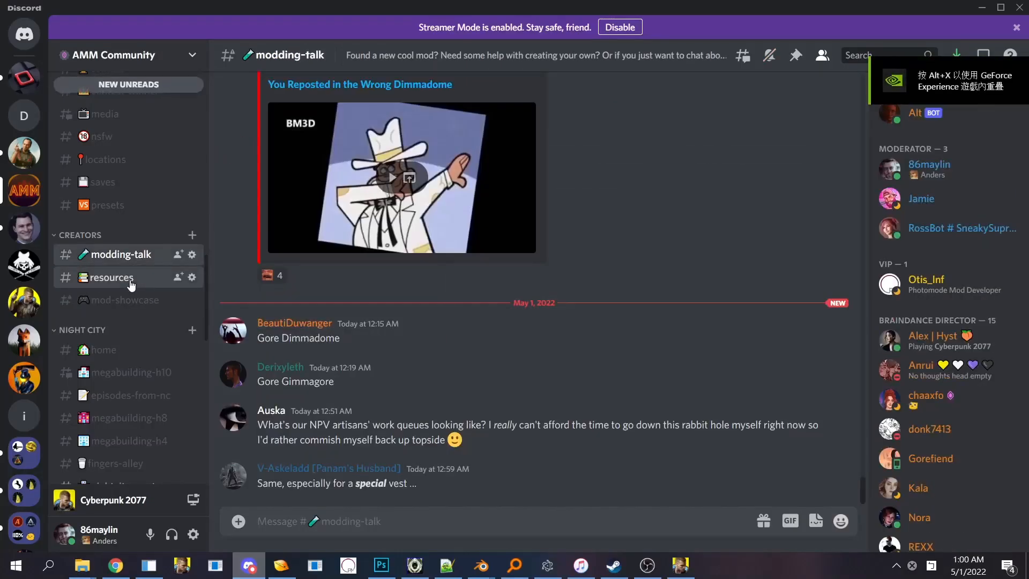
pyautogui.click(129, 277)
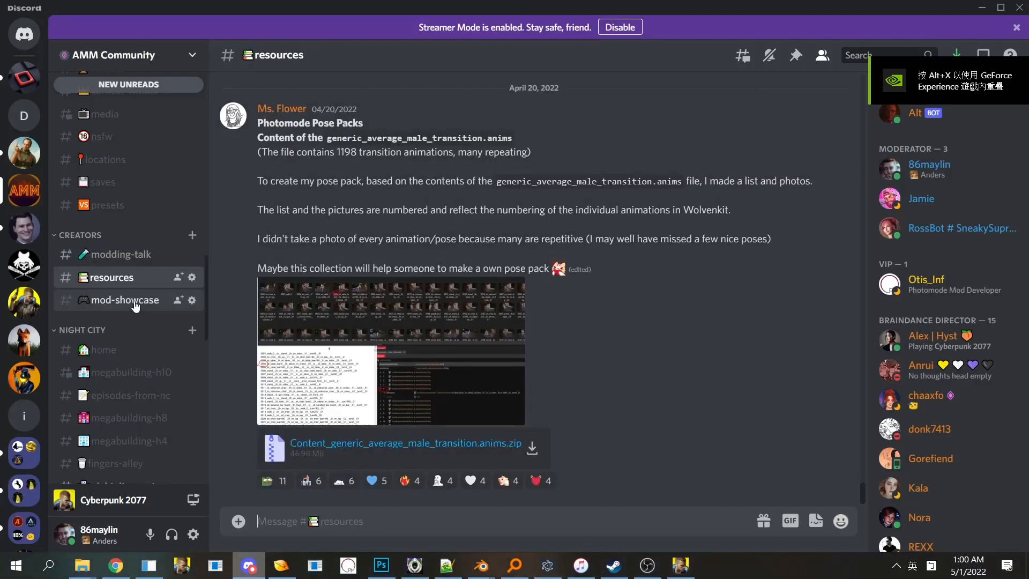
# Step: Search the resources channel for "relaunches" and view the posts sharing the launchCP77.bat and remove_basegame_.bat batch files
pyautogui.hotkey('ctrl', 'f')
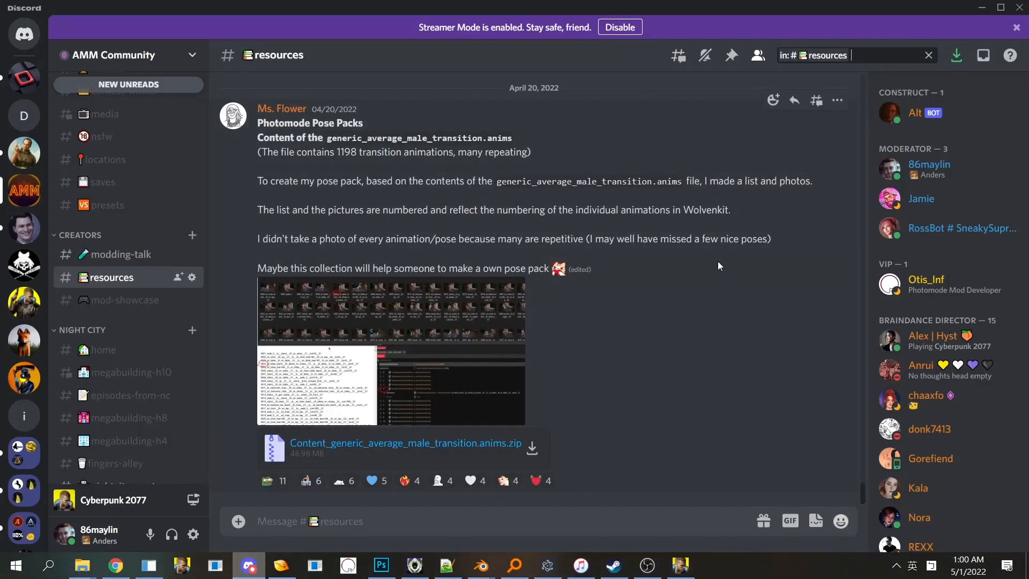
pyautogui.write('relaunches')
pyautogui.press('Return')
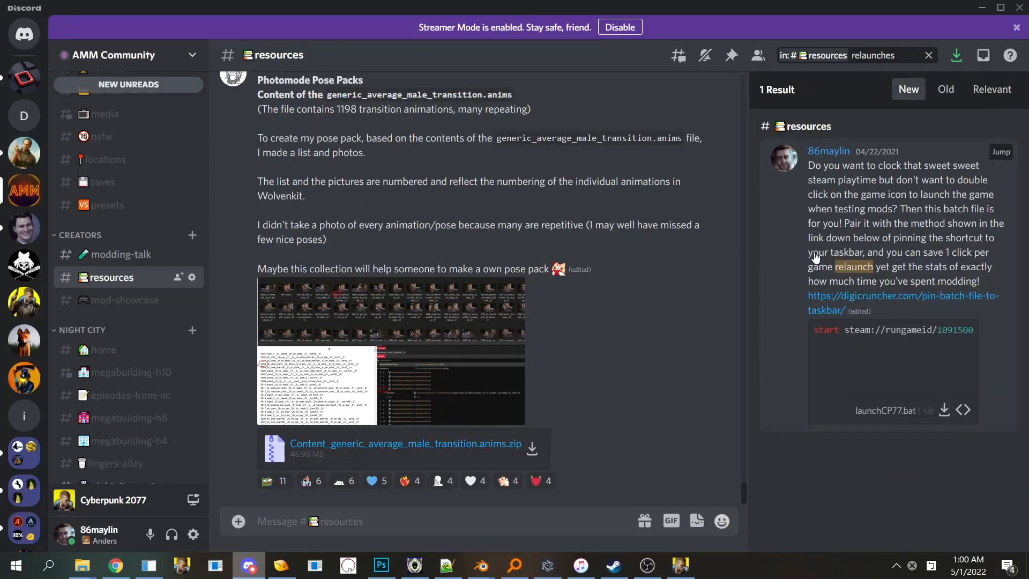
pyautogui.click(815, 258)
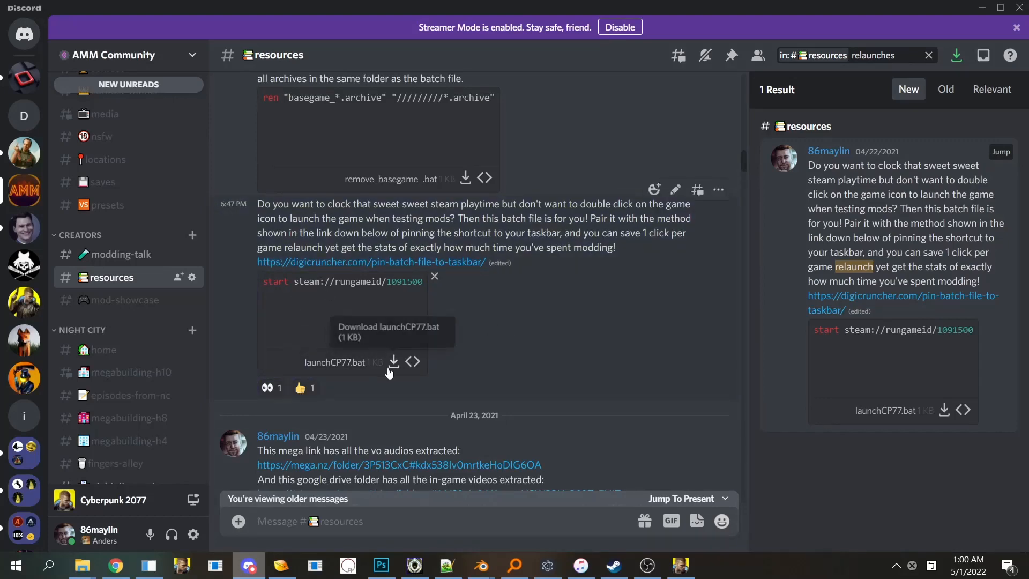
pyautogui.scroll(5, 687, 278)
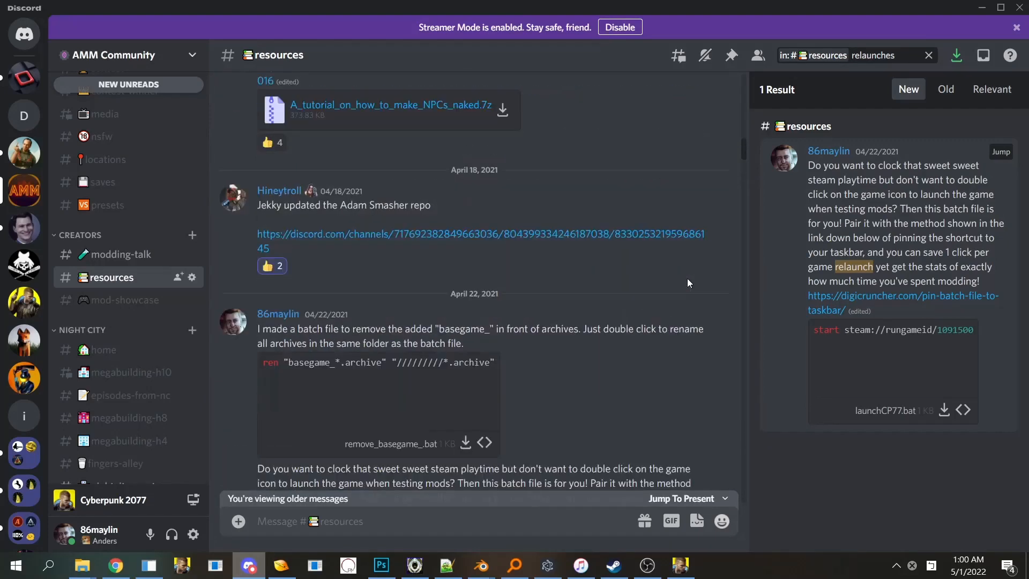
pyautogui.scroll(-3, 648, 298)
pyautogui.scroll(-3, 645, 300)
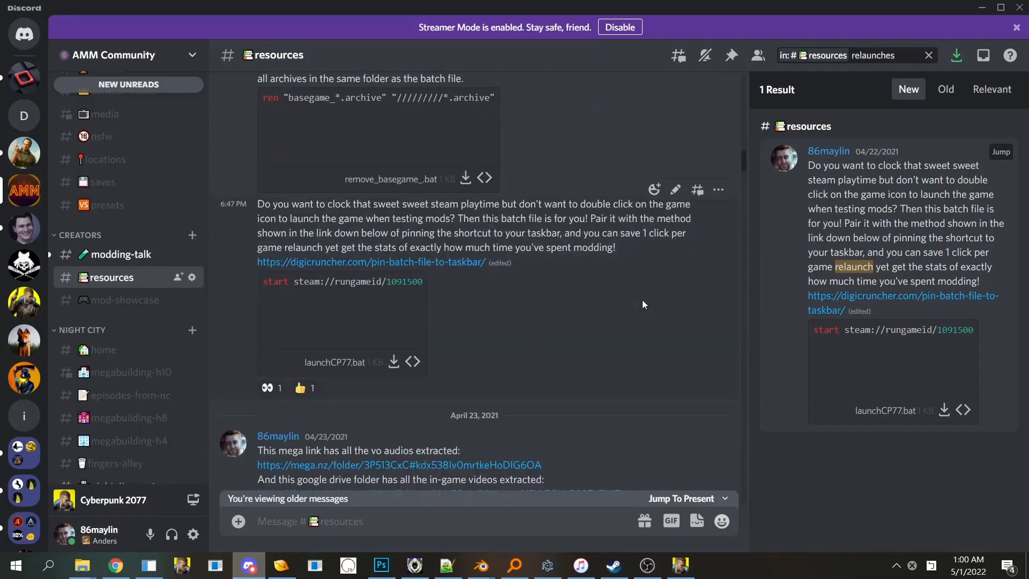
pyautogui.scroll(3, 642, 300)
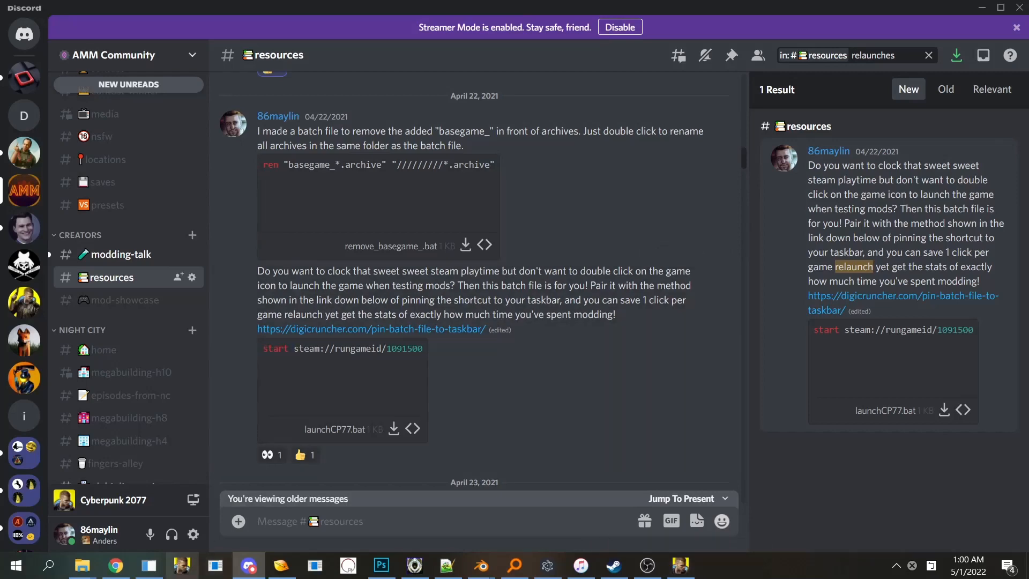
# Step: Check the pinned game launcher shortcut, and view the launcher files in D:\.1CP2077\zGameLaunchBat in File Explorer
pyautogui.rightClick(175, 573)
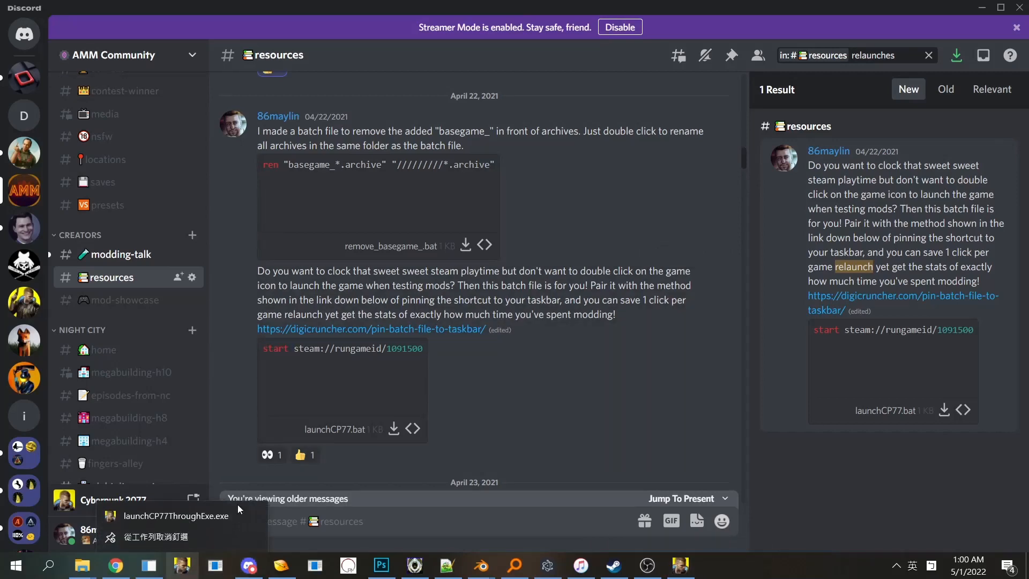
pyautogui.click(504, 424)
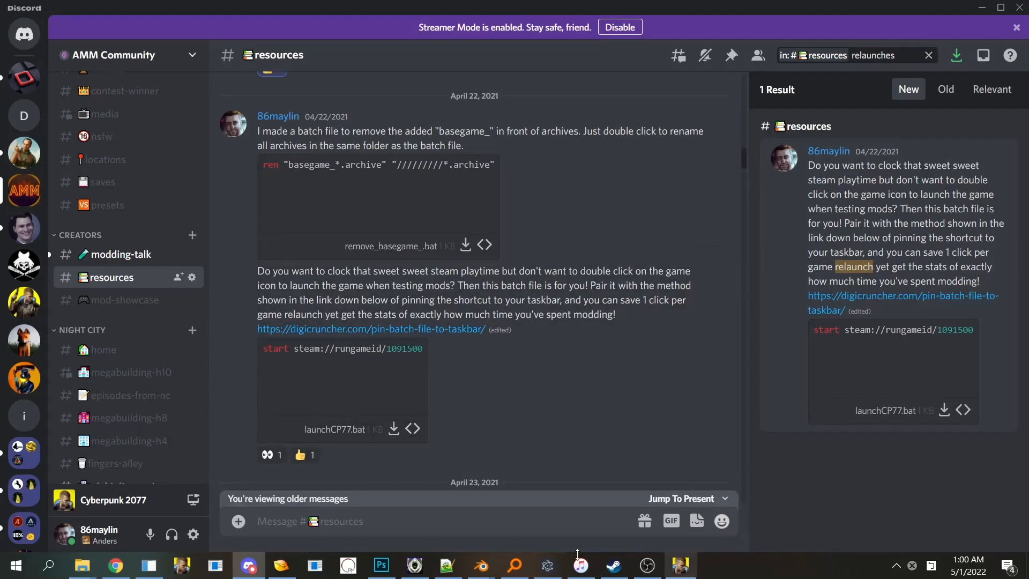
pyautogui.moveTo(82, 565)
pyautogui.click(40, 515)
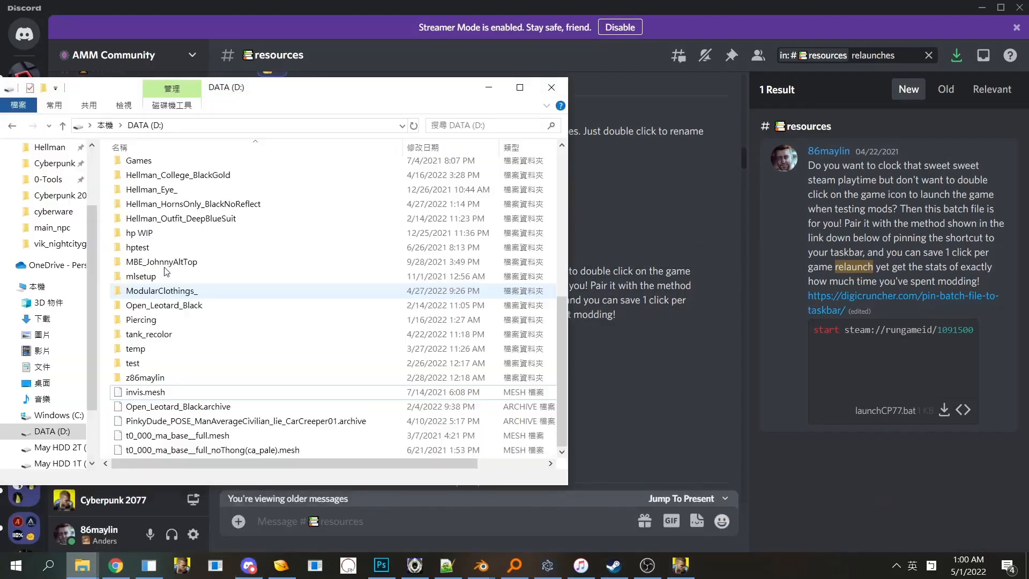
pyautogui.scroll(7, 150, 177)
pyautogui.doubleClick(142, 161)
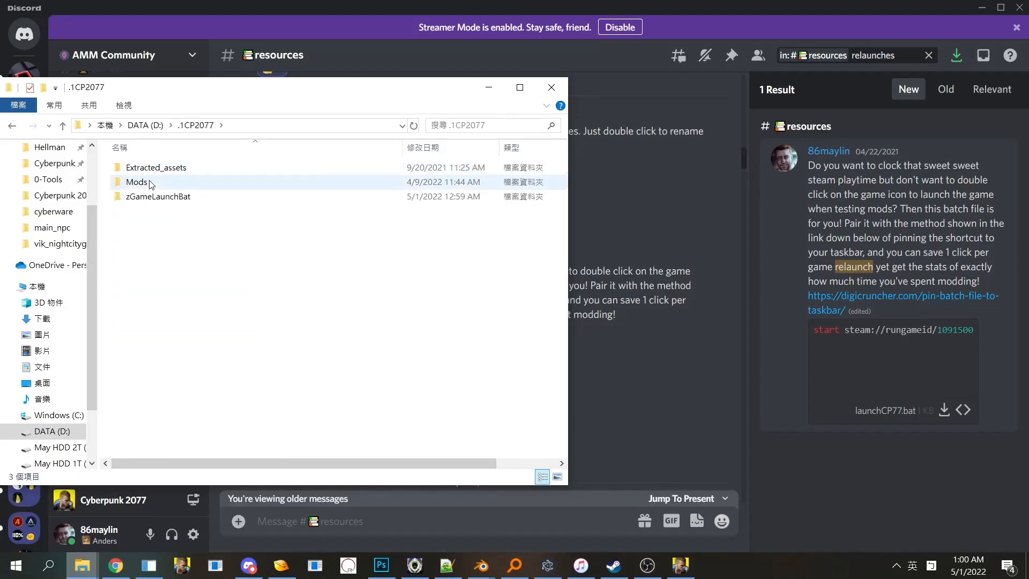
pyautogui.doubleClick(145, 196)
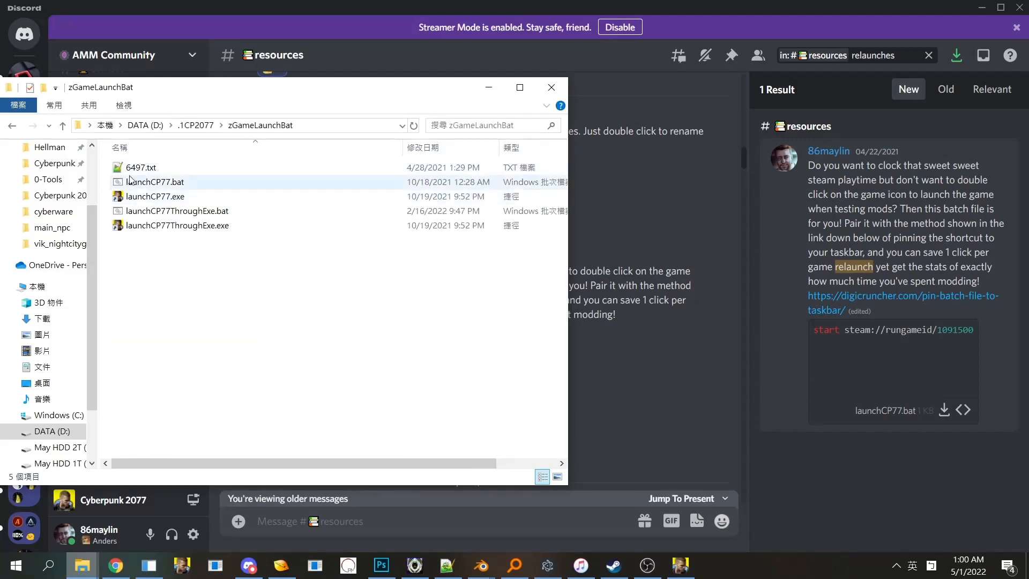
pyautogui.click(15, 130)
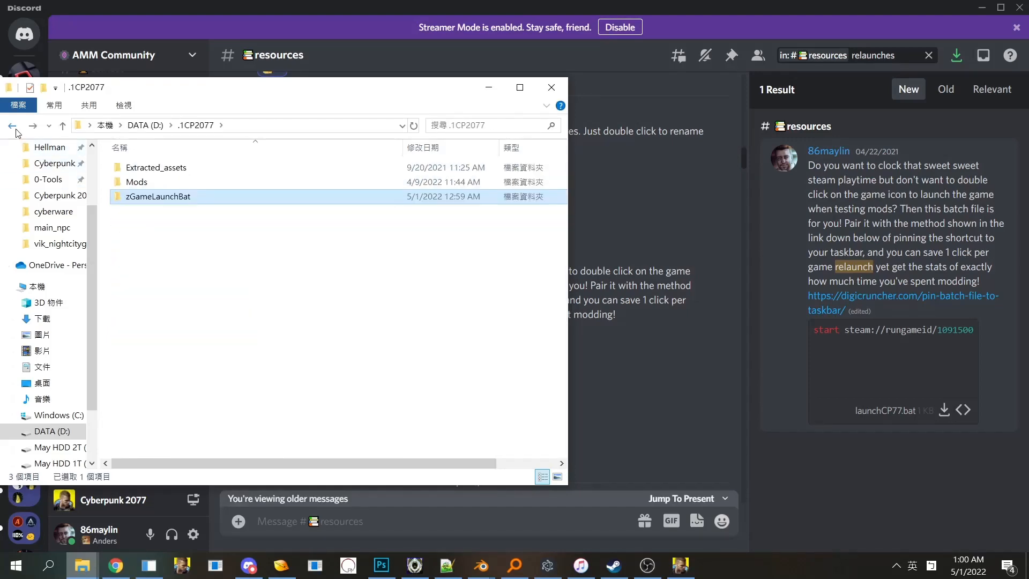
pyautogui.click(15, 130)
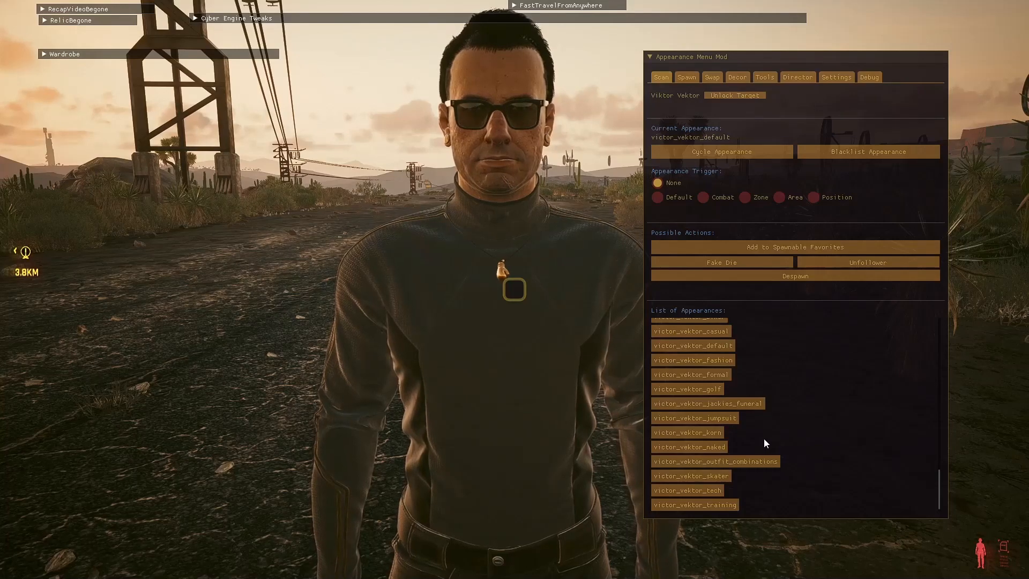
# Step: In the game, apply the victor_vektor_formal appearance with Appearance Menu Mod, close the overlay and examine the recolored tie
pyautogui.click(717, 375)
pyautogui.press('`')
pyautogui.press('s')
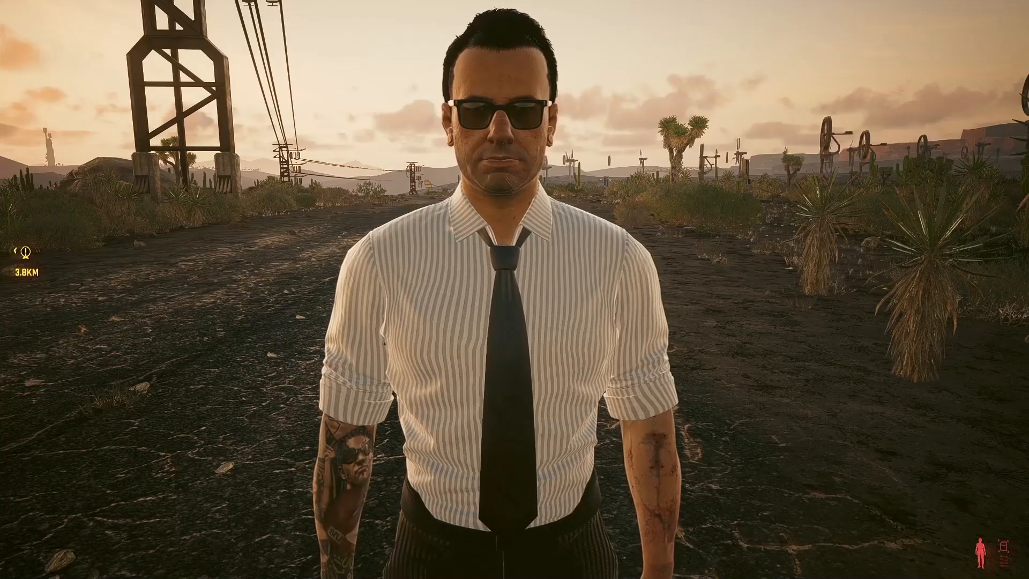
# Step: Examine the striped shirt and dark tie of the formal outfit up close, from the front and at fabric level
pyautogui.press('w')
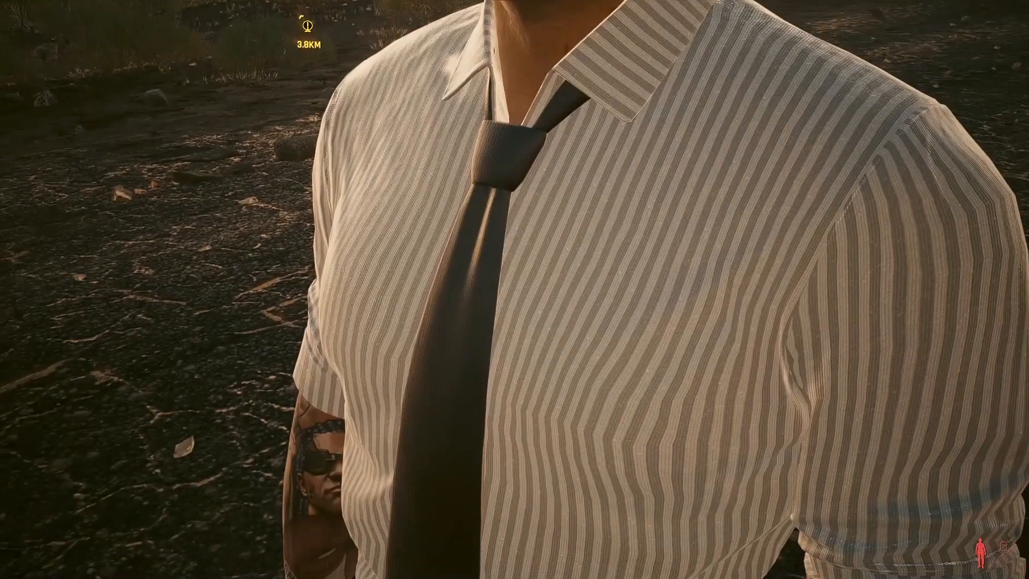
pyautogui.press('s')
pyautogui.press('w')
pyautogui.press('d')
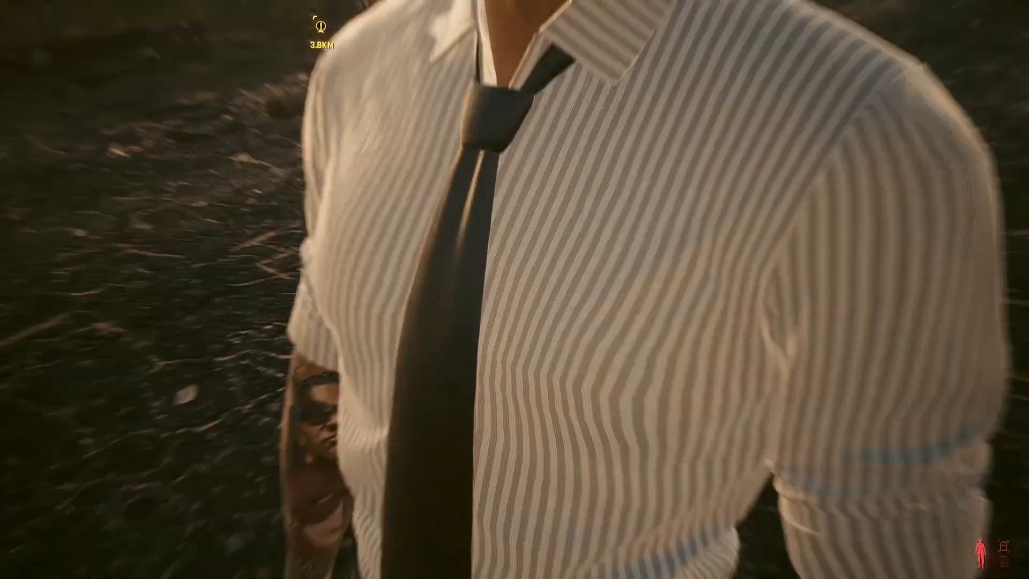
pyautogui.press('a')
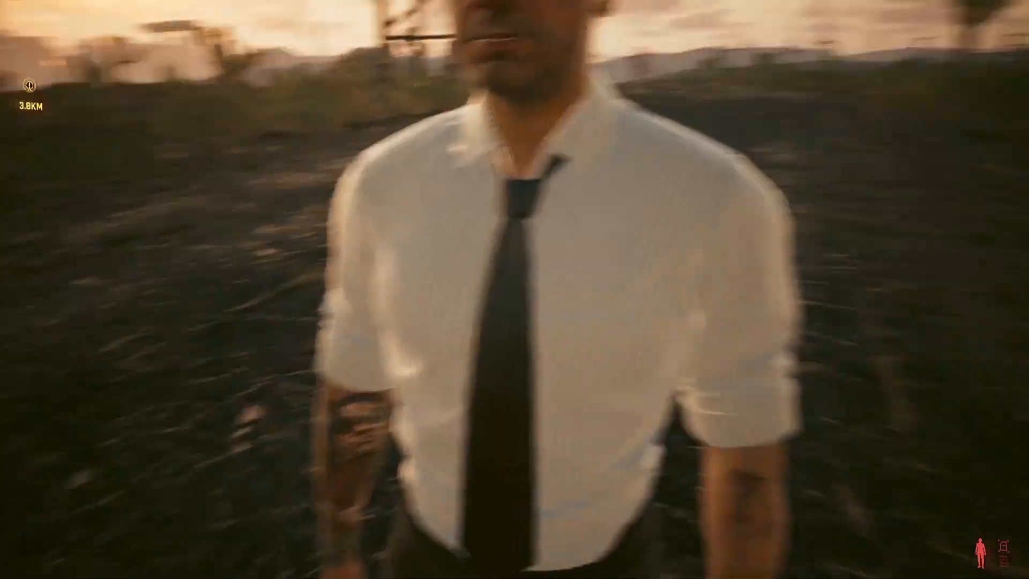
pyautogui.press('w')
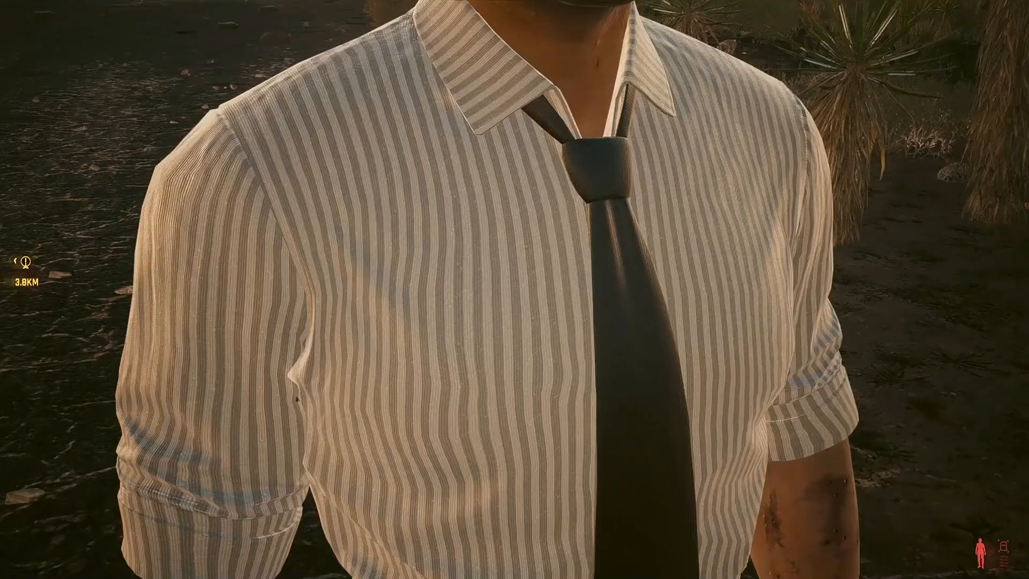
pyautogui.press('w')
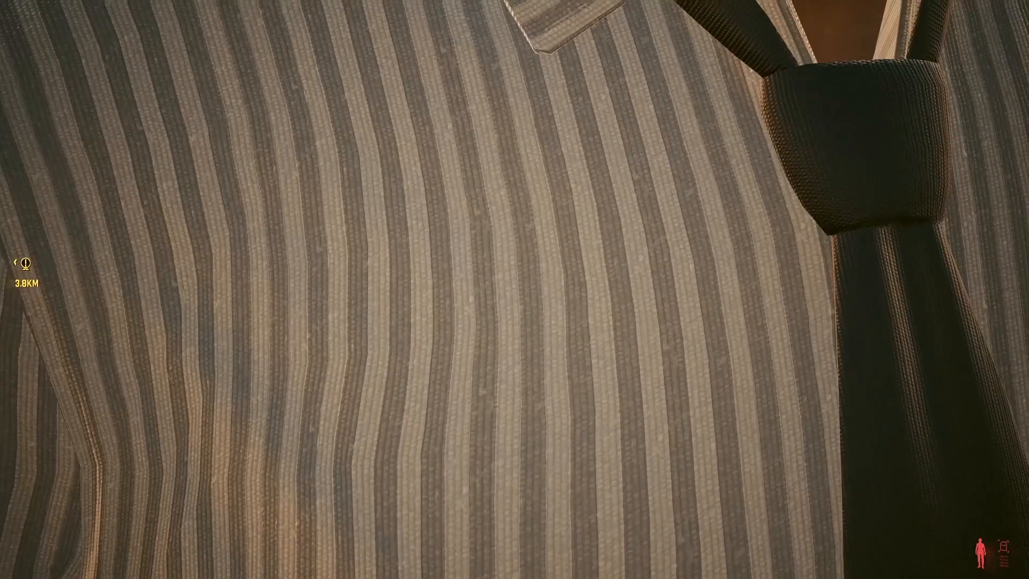
pyautogui.press('s')
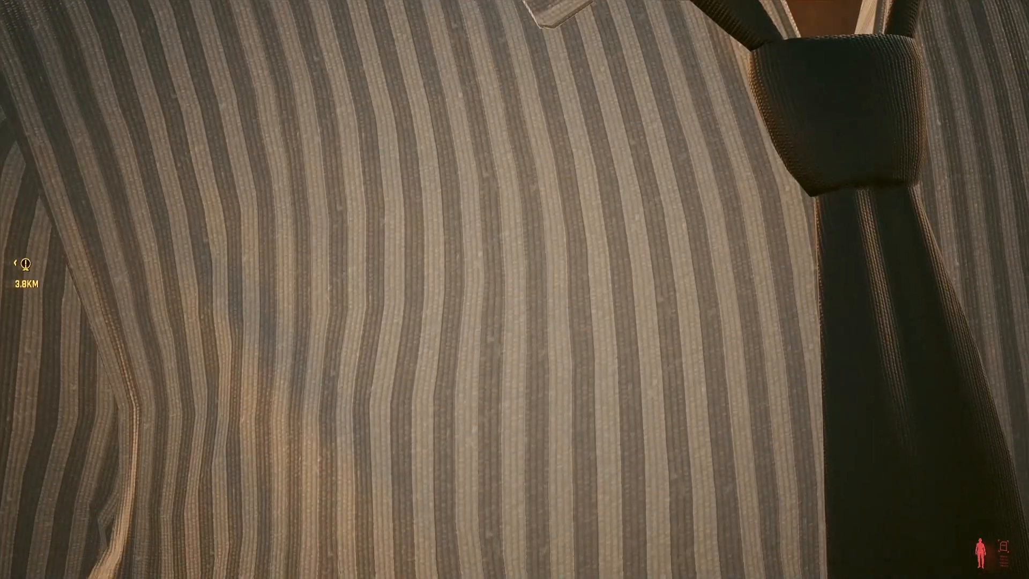
pyautogui.press('s')
pyautogui.press('w')
pyautogui.press('s')
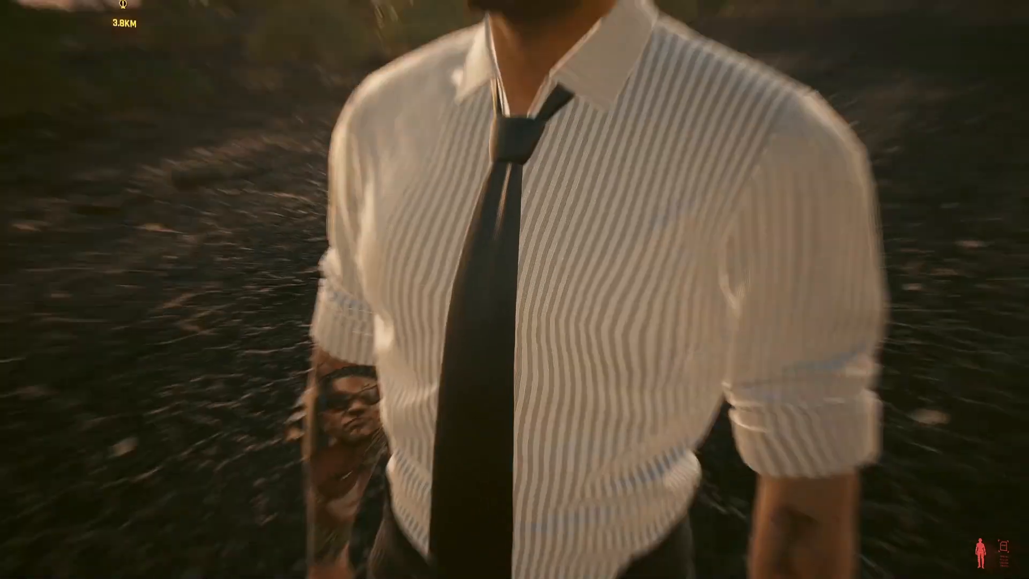
# Step: Apply the Formal With Jacket appearance to Viktor Vektor with Appearance Menu Mod and close the overlay
pyautogui.press('`')
pyautogui.scroll(-2, 769, 439)
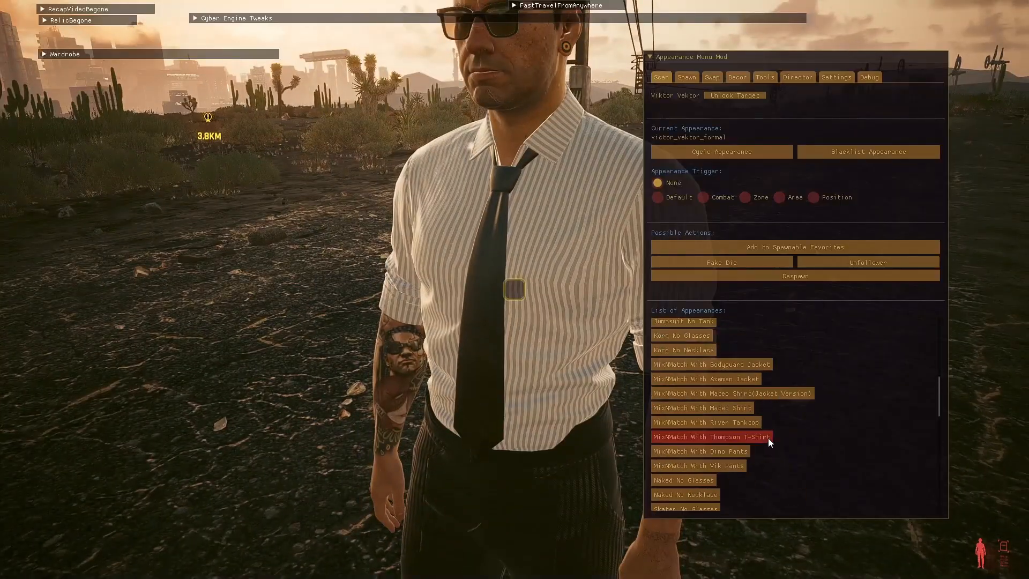
pyautogui.scroll(3, 767, 438)
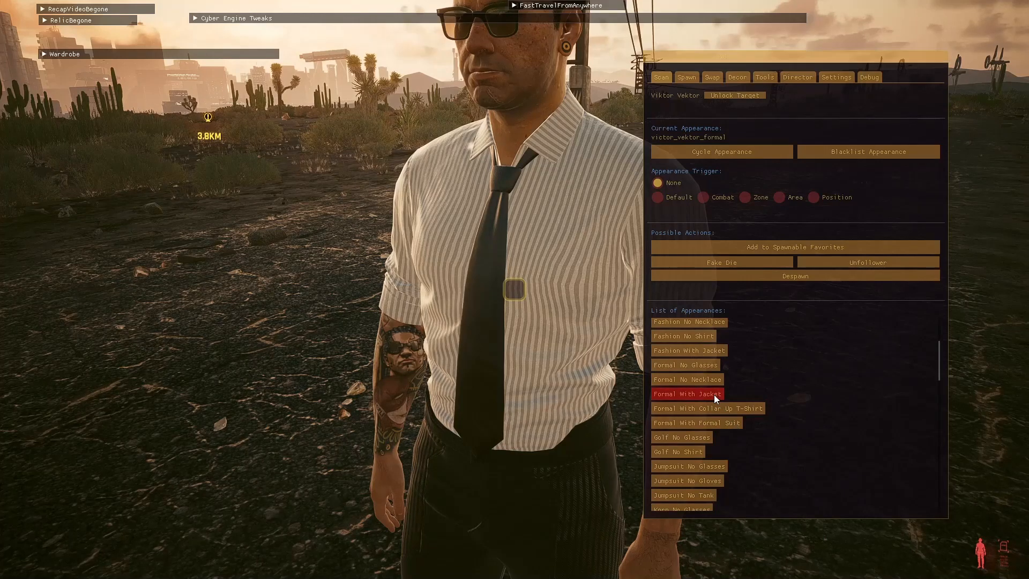
pyautogui.click(713, 394)
pyautogui.press('`')
# Step: Walk around the character to view the long leather coat and tie from the front, side and back
pyautogui.press('a')
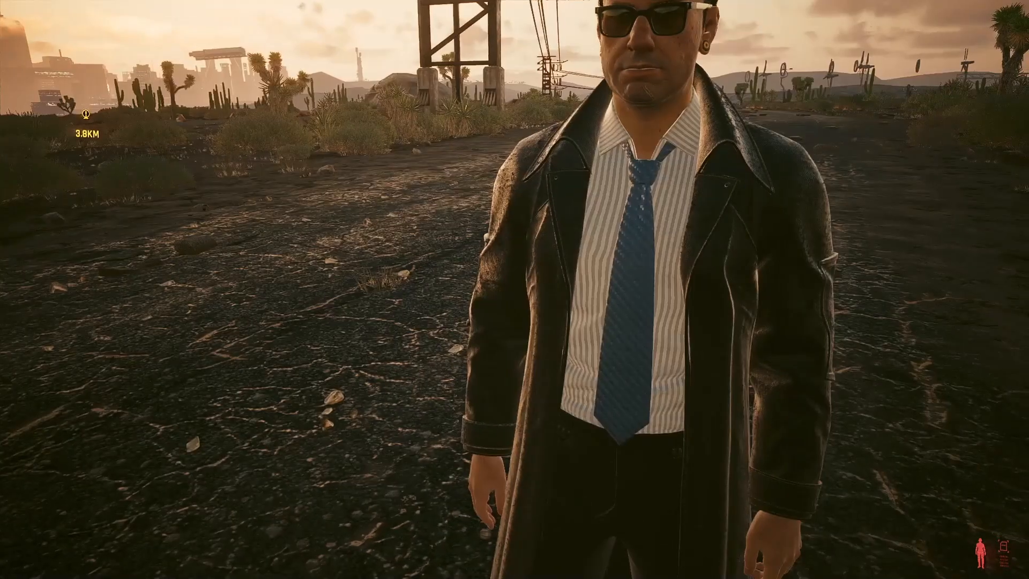
pyautogui.press('d')
pyautogui.press('a')
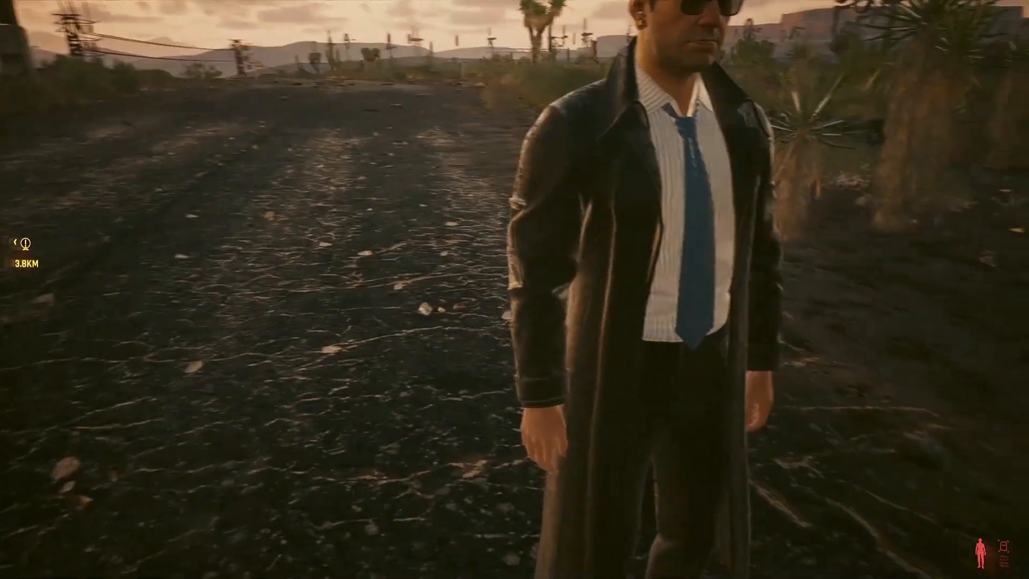
pyautogui.press('w')
pyautogui.press('d')
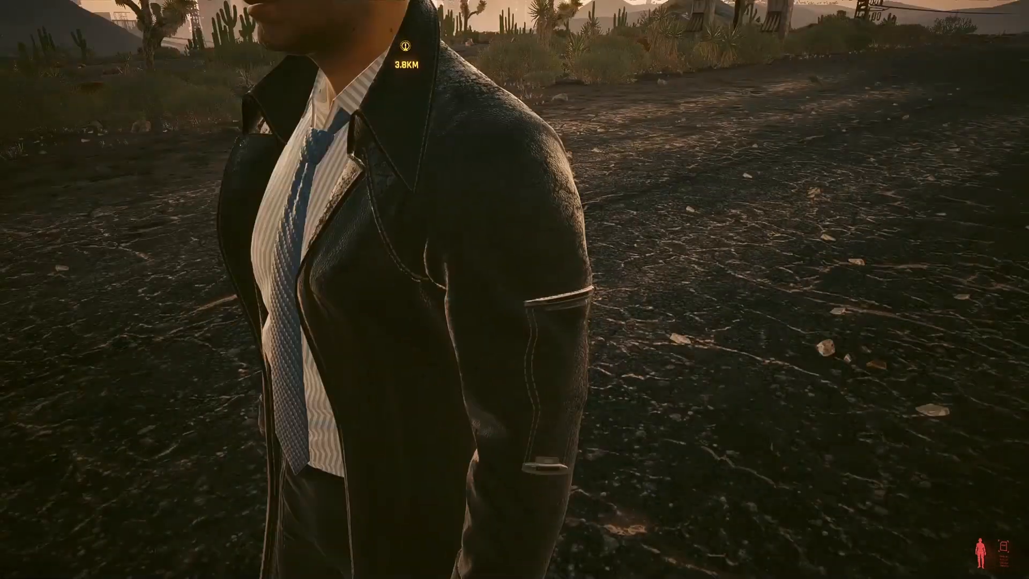
pyautogui.press('d')
pyautogui.press('d')
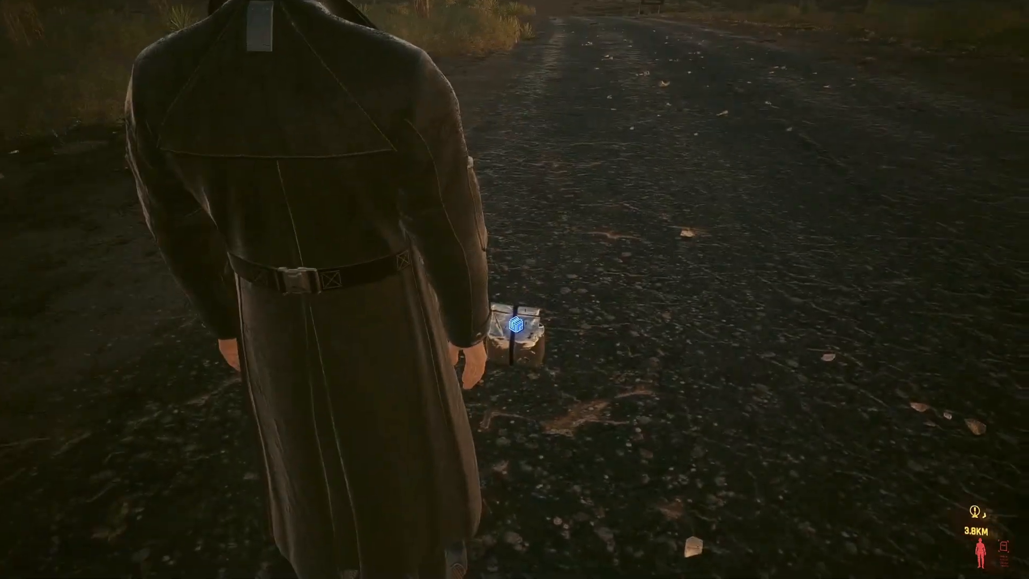
pyautogui.press('w')
pyautogui.press('s')
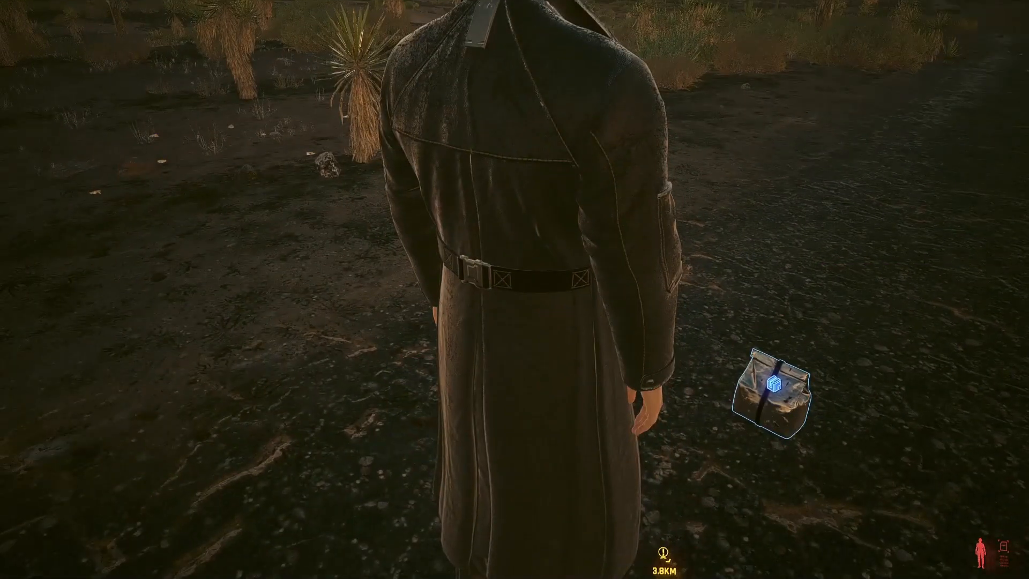
pyautogui.press('a')
pyautogui.press('a')
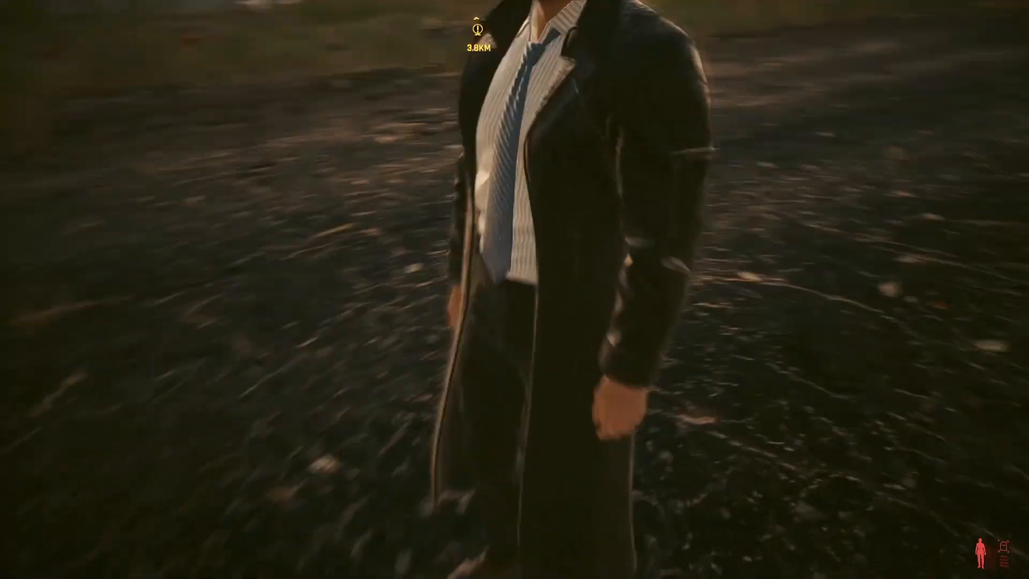
# Step: Inspect the coat's leather texture and stitching up close at the lapels, shoulder and sleeve
pyautogui.press('w')
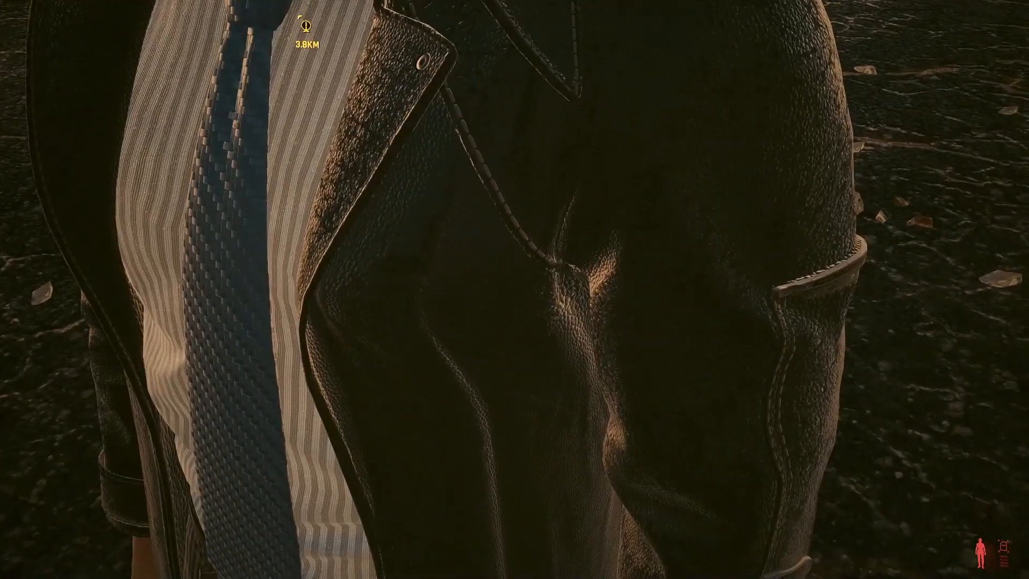
pyautogui.press('s')
pyautogui.press('d')
pyautogui.press('a')
pyautogui.press('w')
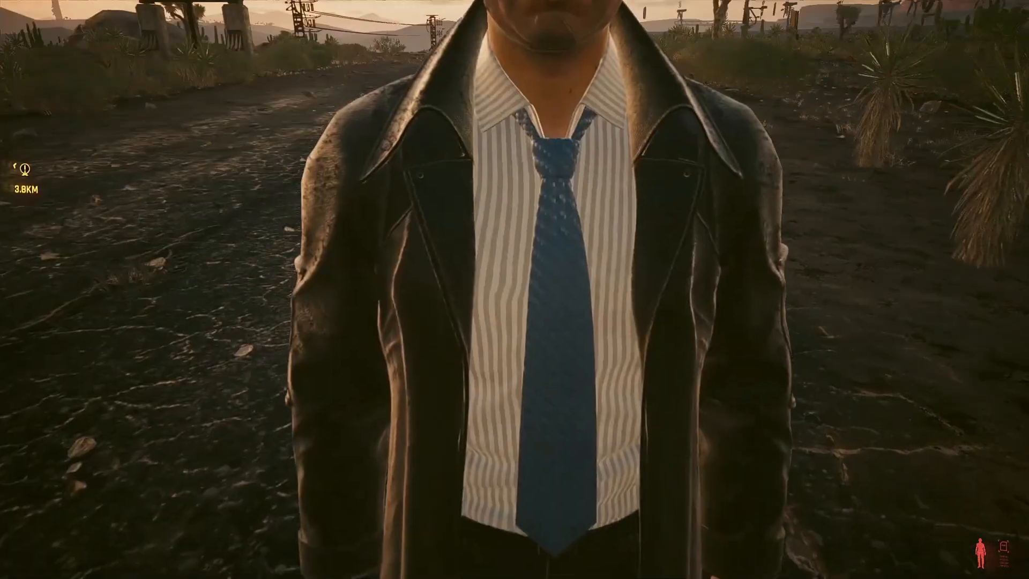
pyautogui.press('a')
pyautogui.press('w')
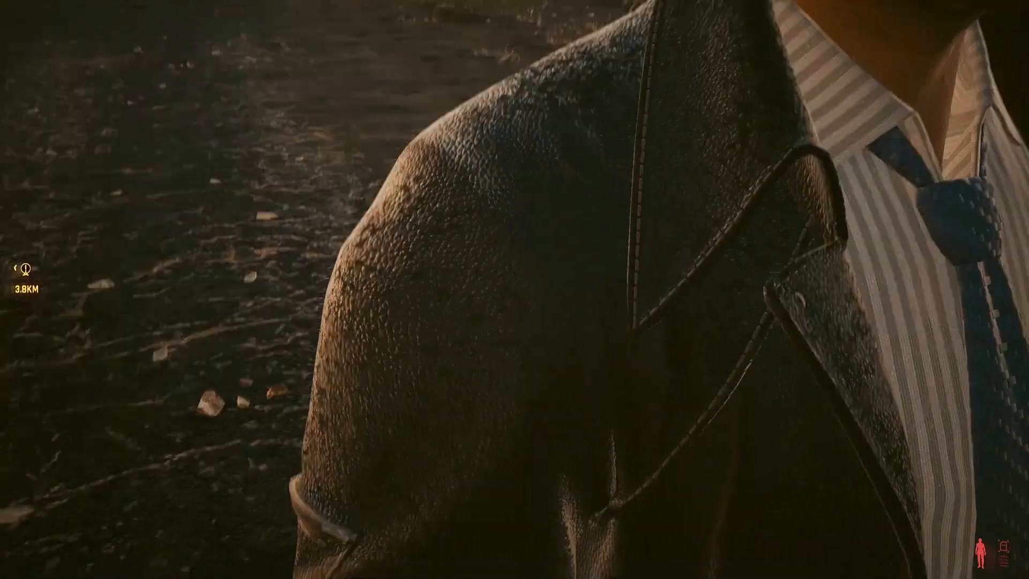
pyautogui.press('s')
pyautogui.press('a')
pyautogui.press('w')
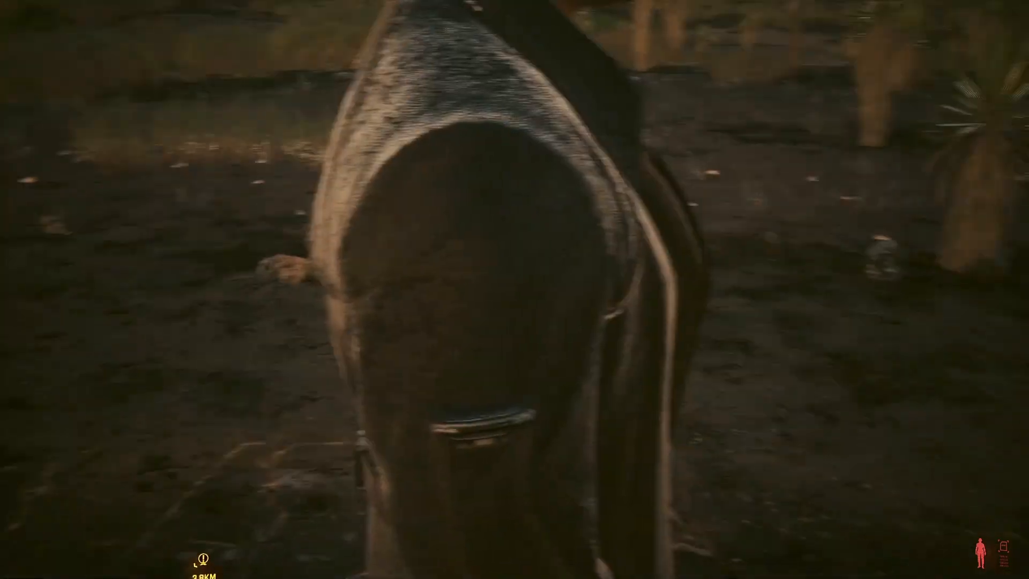
pyautogui.press('s')
pyautogui.press('w')
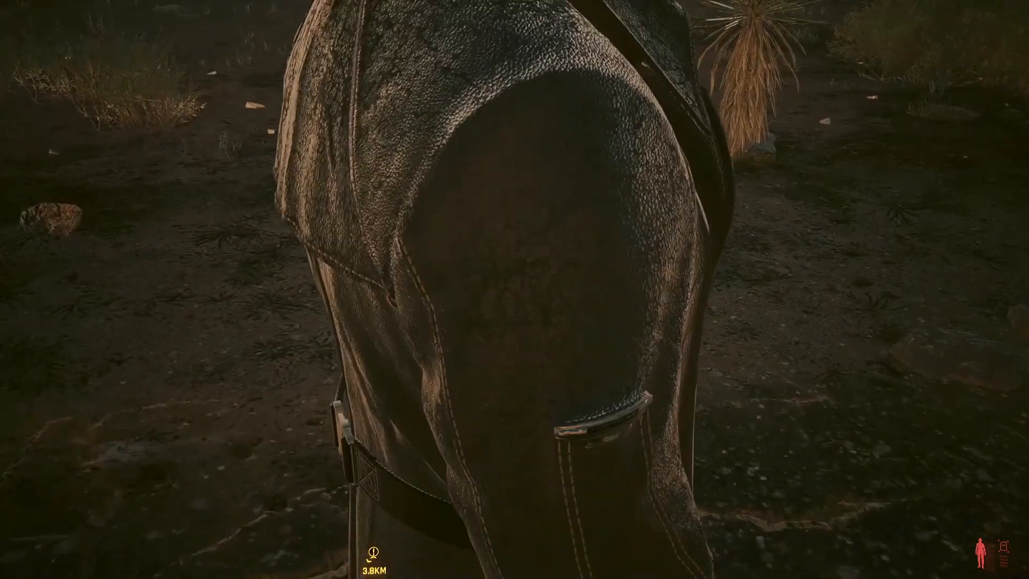
pyautogui.press('w')
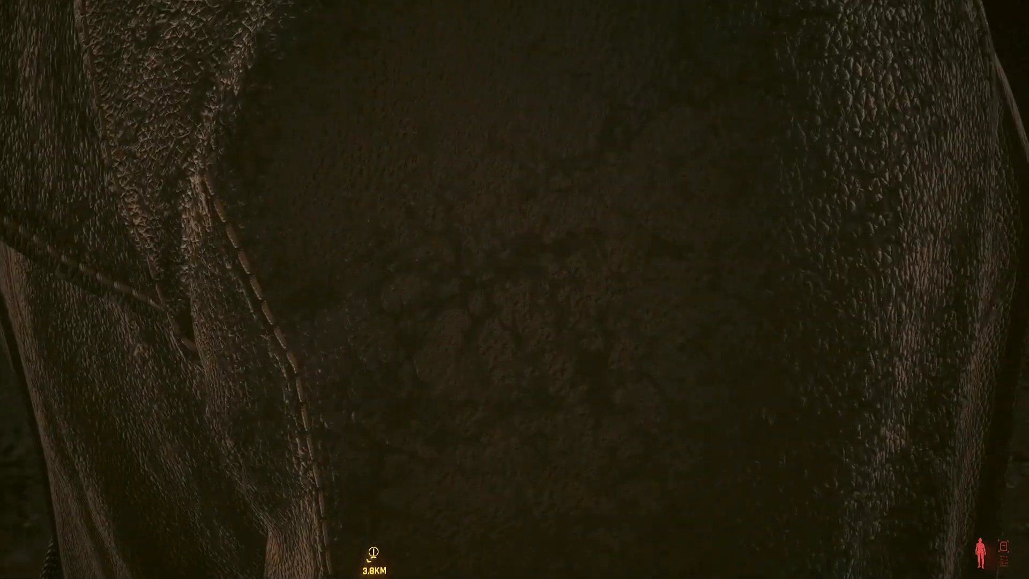
pyautogui.press('s')
pyautogui.press('s')
pyautogui.press('d')
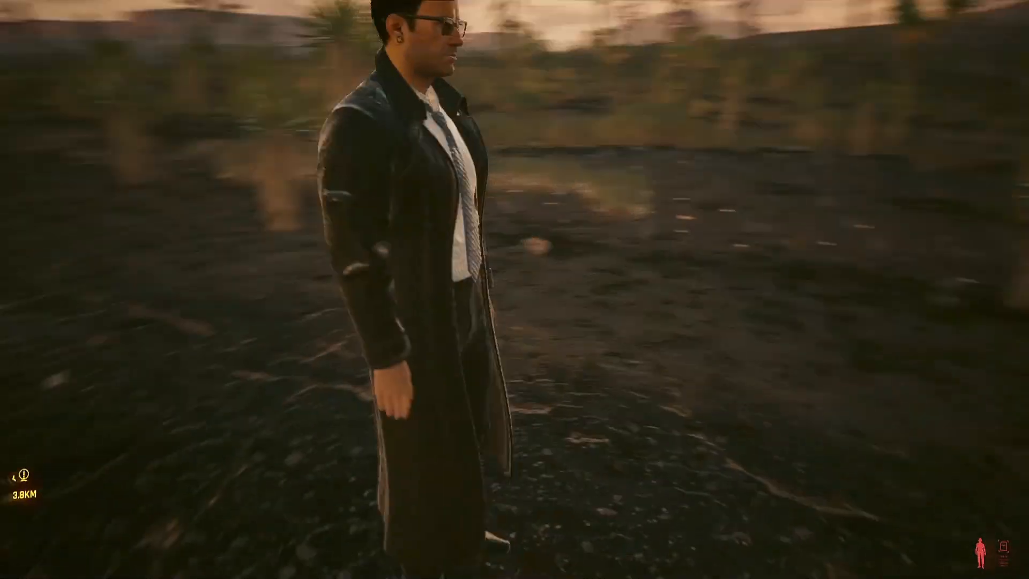
# Step: Examine the back of the coat, including its collar tag, belt buckle and lower panels, from standing and crouching height
pyautogui.press('w')
pyautogui.press('a')
pyautogui.press('w')
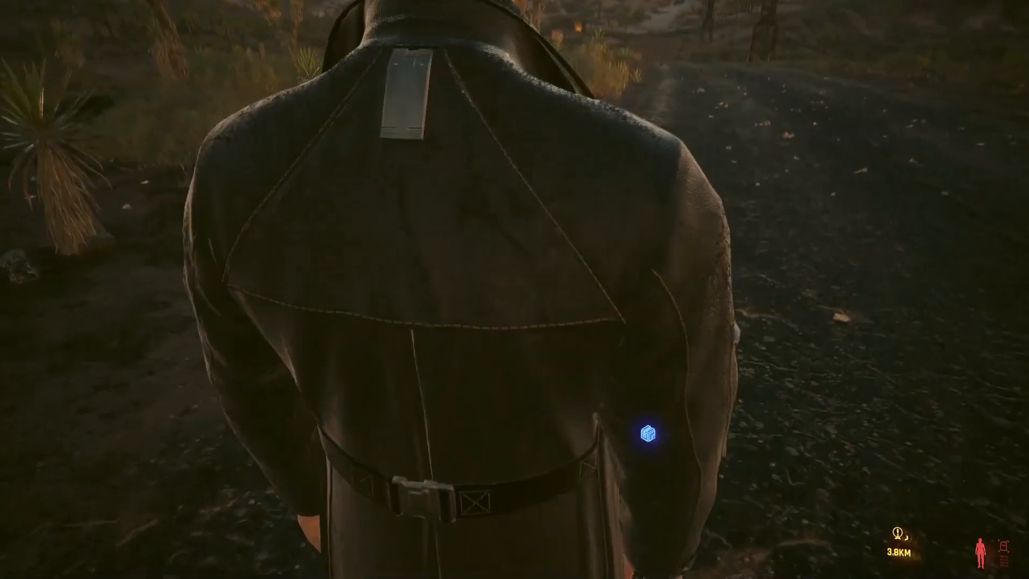
pyautogui.press('w')
pyautogui.press('s')
pyautogui.press('c')
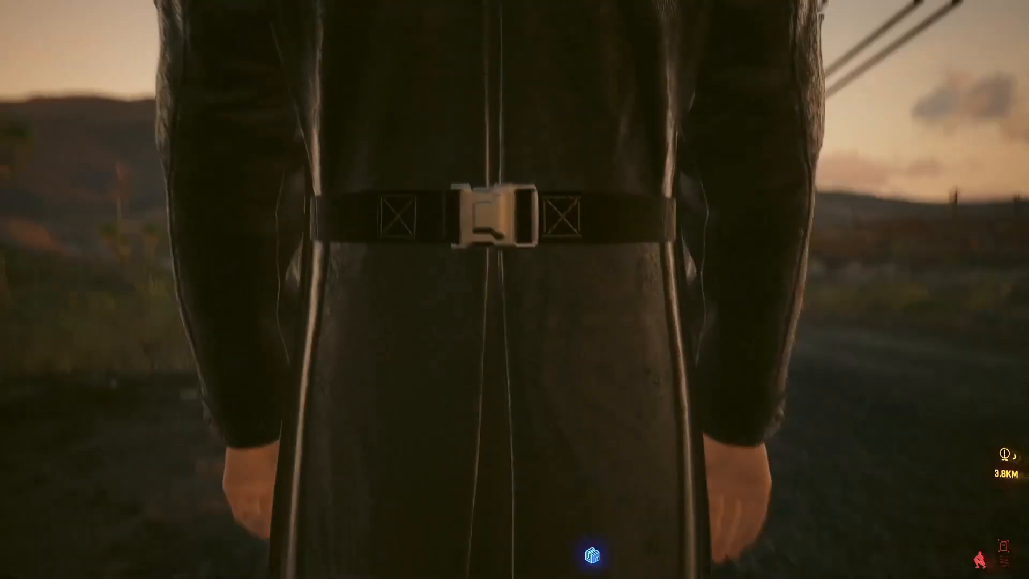
pyautogui.press('w')
pyautogui.press('s')
pyautogui.press('c')
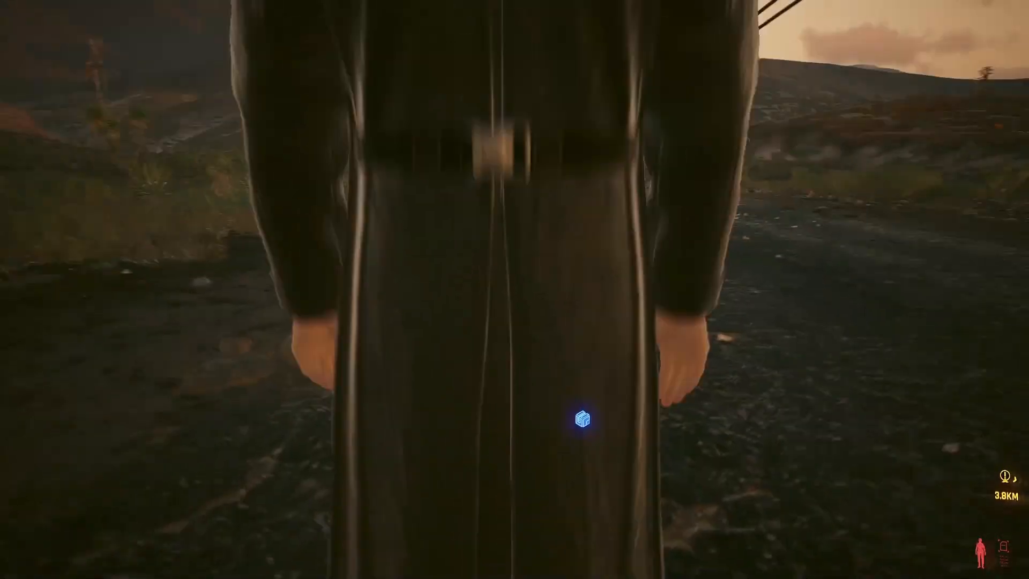
pyautogui.press('s')
# Step: Switch to 010 Editor and review the layer entries of ml_t2_101_ma_jacket__long_coat_blackleather.mlsetup, from the leather and metal layers through null_null[10]
pyautogui.press('Escape')
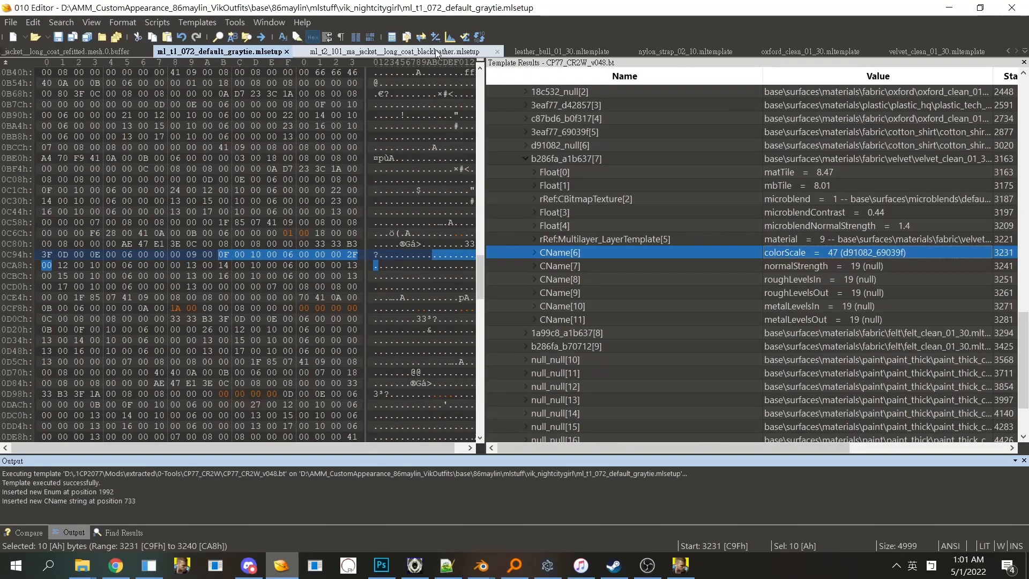
pyautogui.click(395, 52)
pyautogui.click(757, 185)
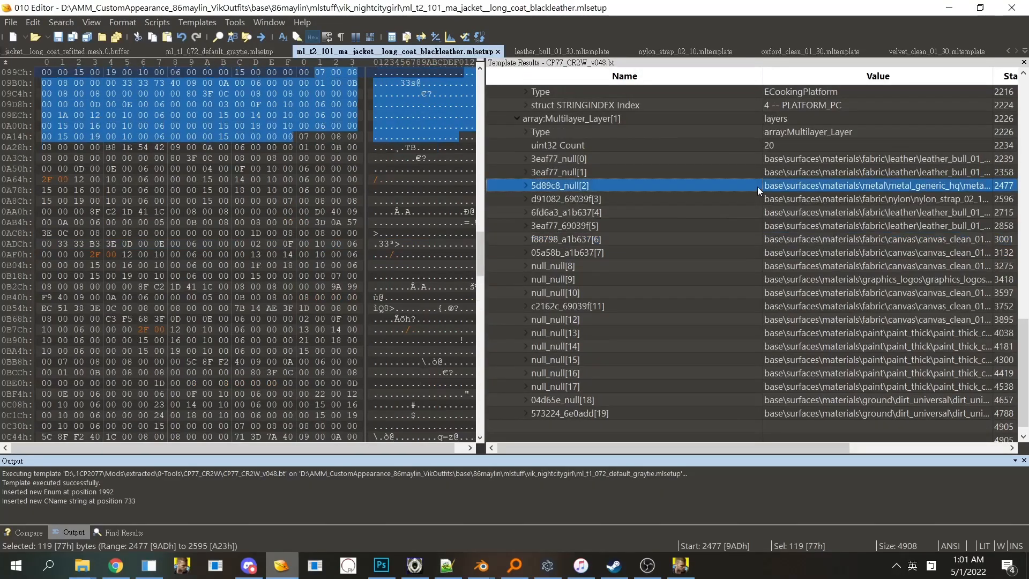
pyautogui.click(727, 173)
pyautogui.click(722, 200)
pyautogui.click(725, 229)
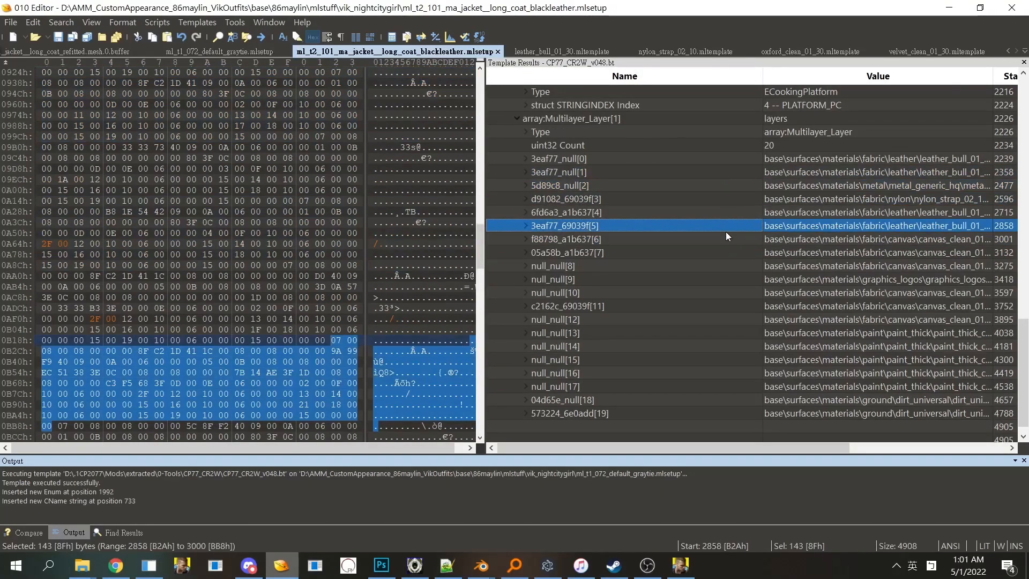
pyautogui.click(715, 196)
pyautogui.click(712, 174)
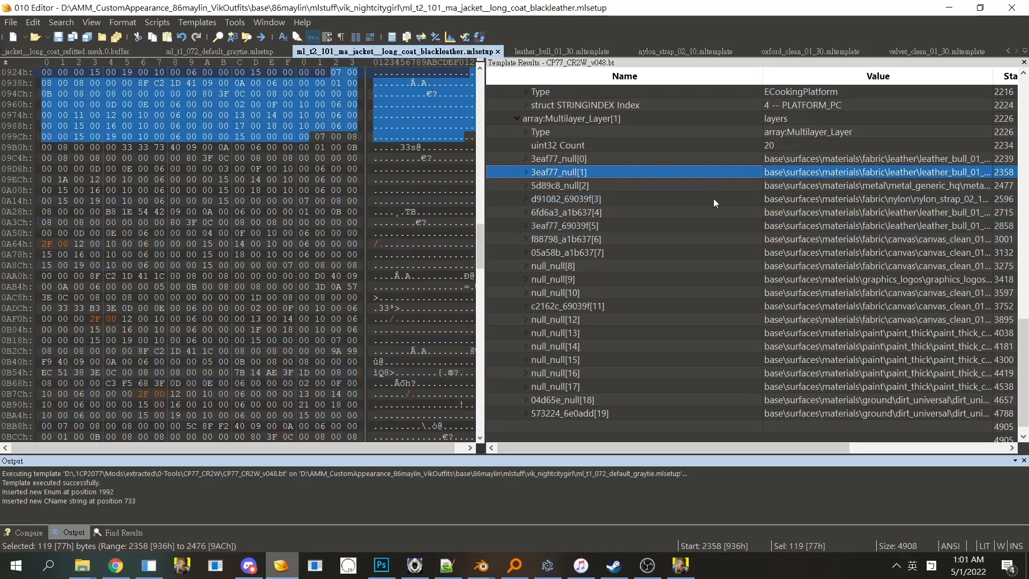
pyautogui.click(713, 198)
pyautogui.click(716, 246)
pyautogui.click(715, 274)
pyautogui.click(715, 288)
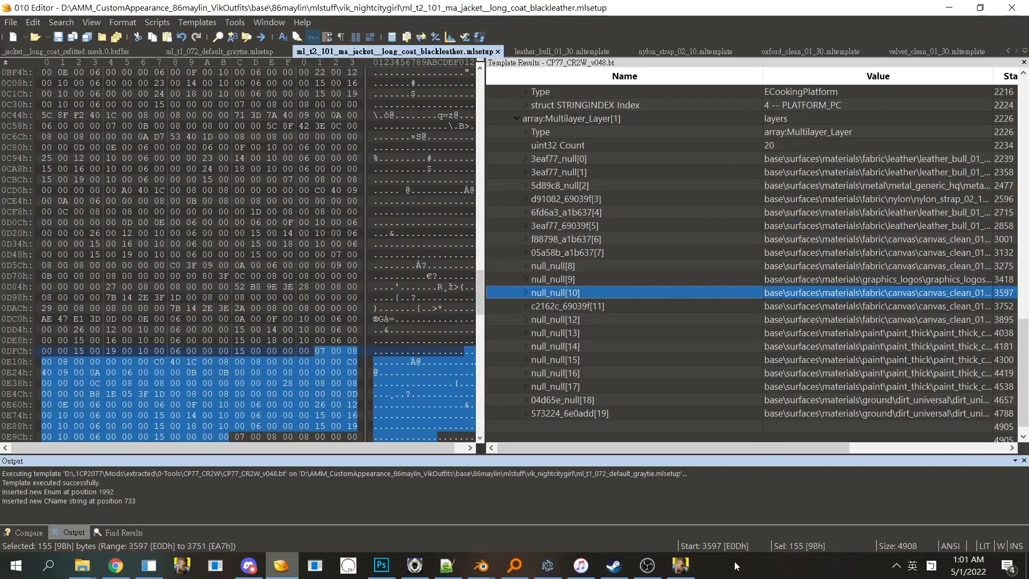
# Step: Switch back to the game, browse the appearance list in Appearance Menu Mod and view the coat and tie up close
pyautogui.click(680, 565)
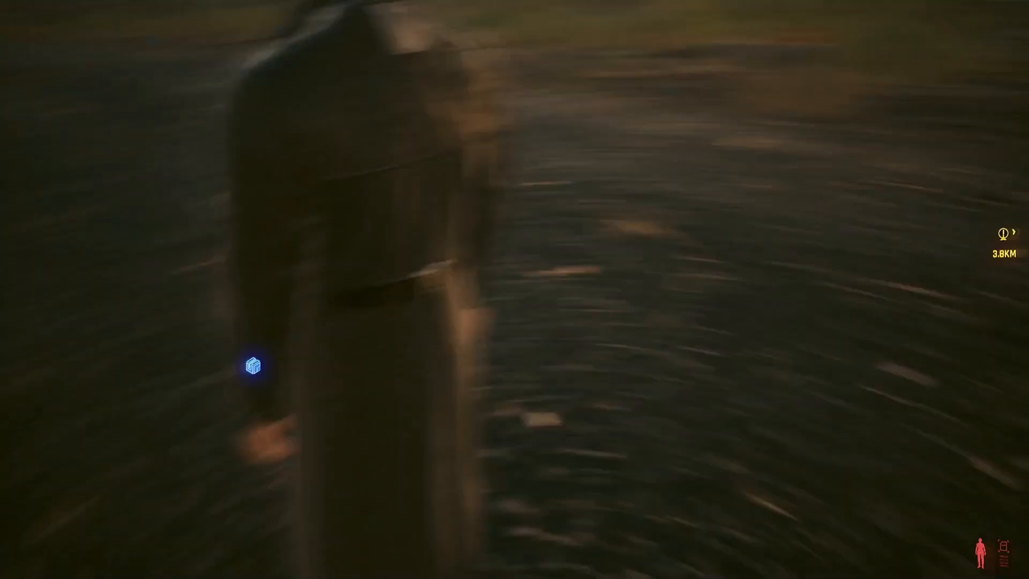
pyautogui.press('`')
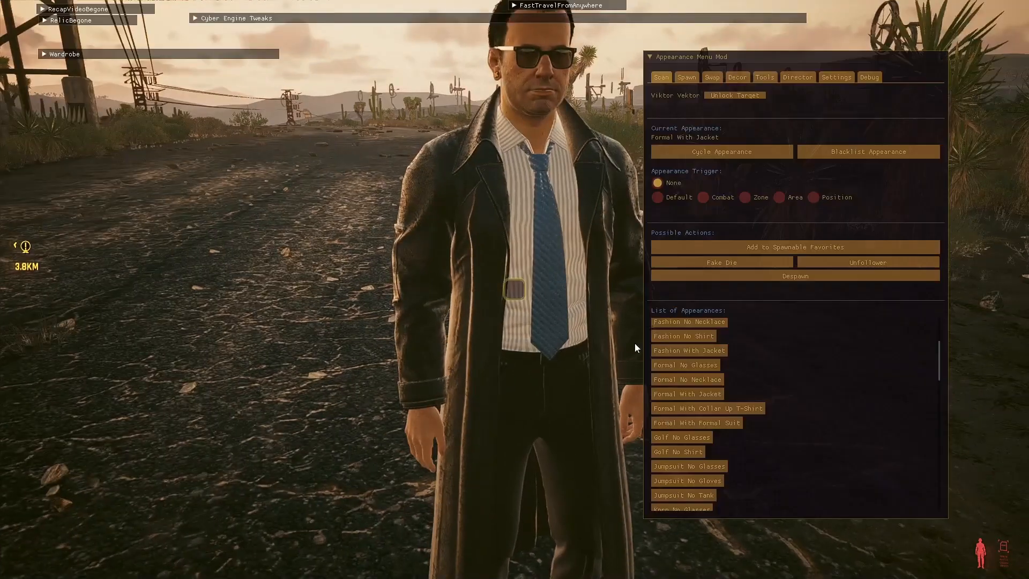
pyautogui.scroll(-5, 777, 408)
pyautogui.scroll(2, 731, 452)
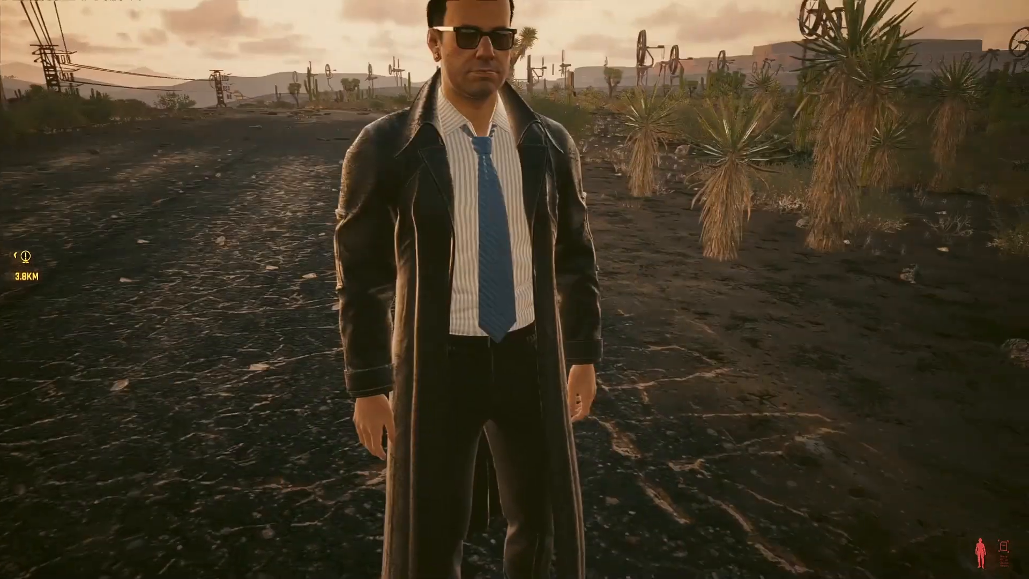
pyautogui.press('w')
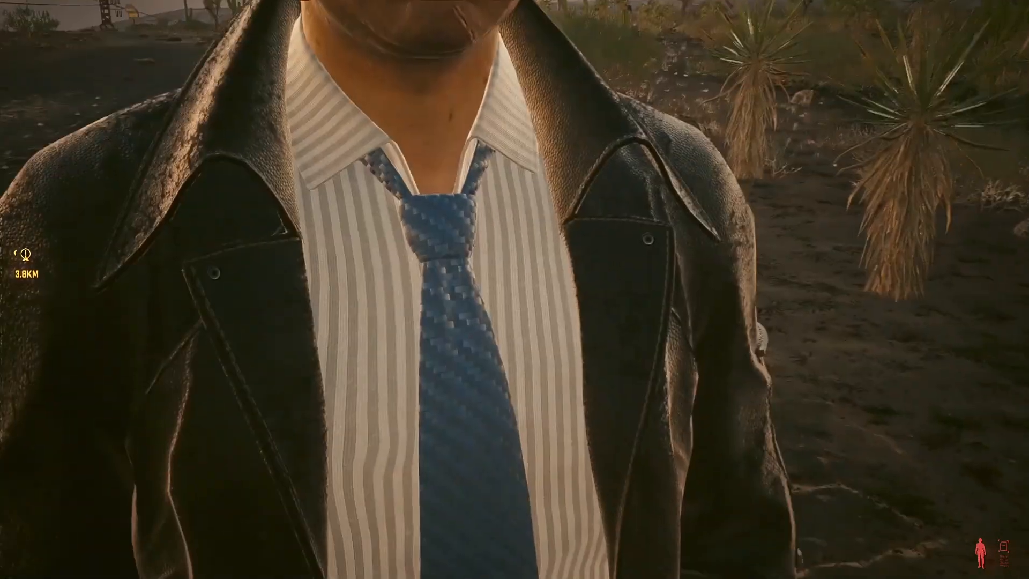
pyautogui.press('s')
pyautogui.press('s')
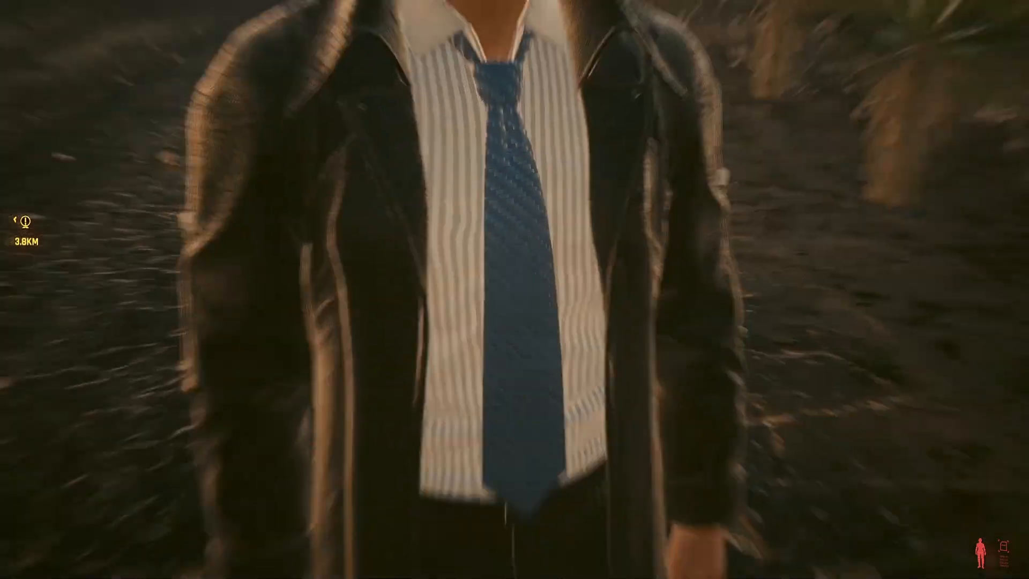
# Step: View the coat and tie from the front once more and quit the game to the desktop
pyautogui.press('d')
pyautogui.press('a')
pyautogui.press('w')
pyautogui.press('Escape')
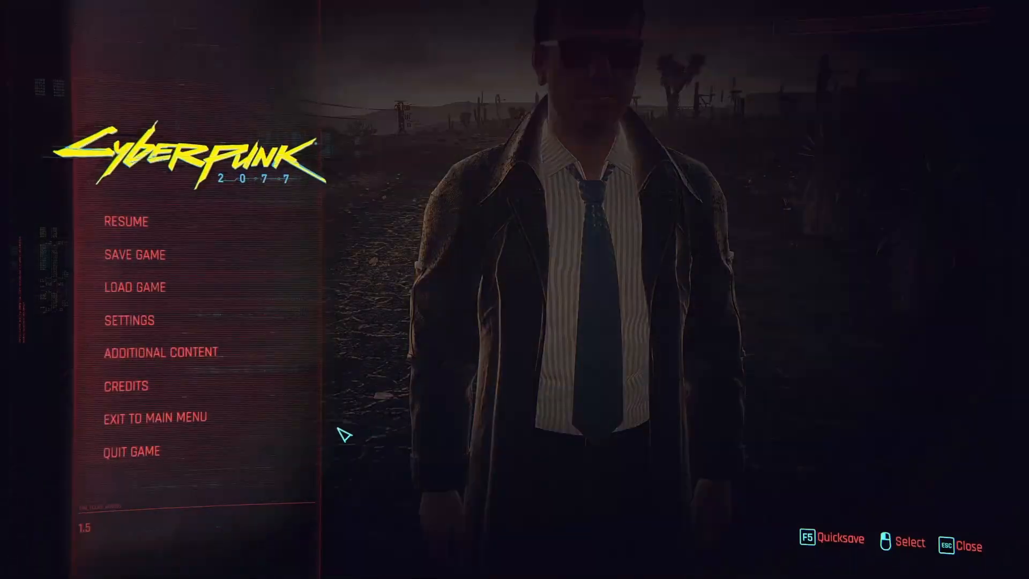
pyautogui.click(131, 451)
pyautogui.click(586, 257)
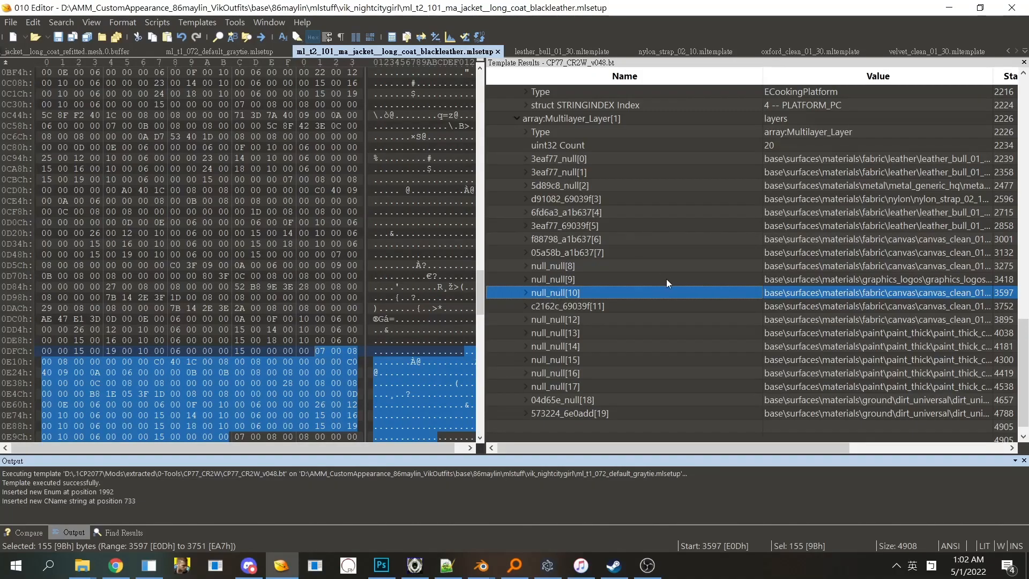
# Step: In 010 Editor, expand layer 05a58b_a1b637[7] of the black leather coat's mlsetup and examine its microblendContrast and microblendNormalStrength entries
pyautogui.doubleClick(641, 264)
pyautogui.doubleClick(638, 250)
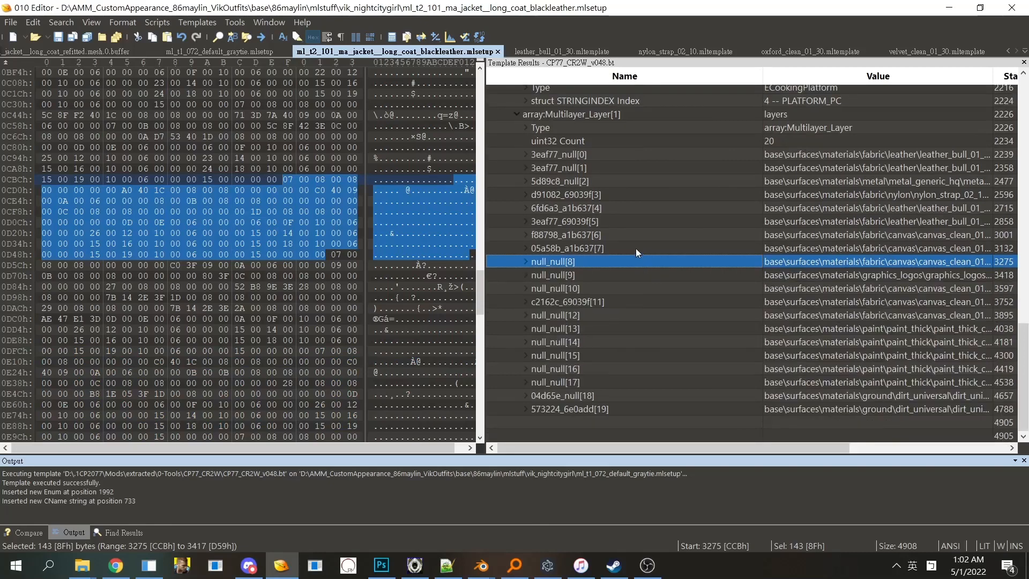
pyautogui.doubleClick(636, 250)
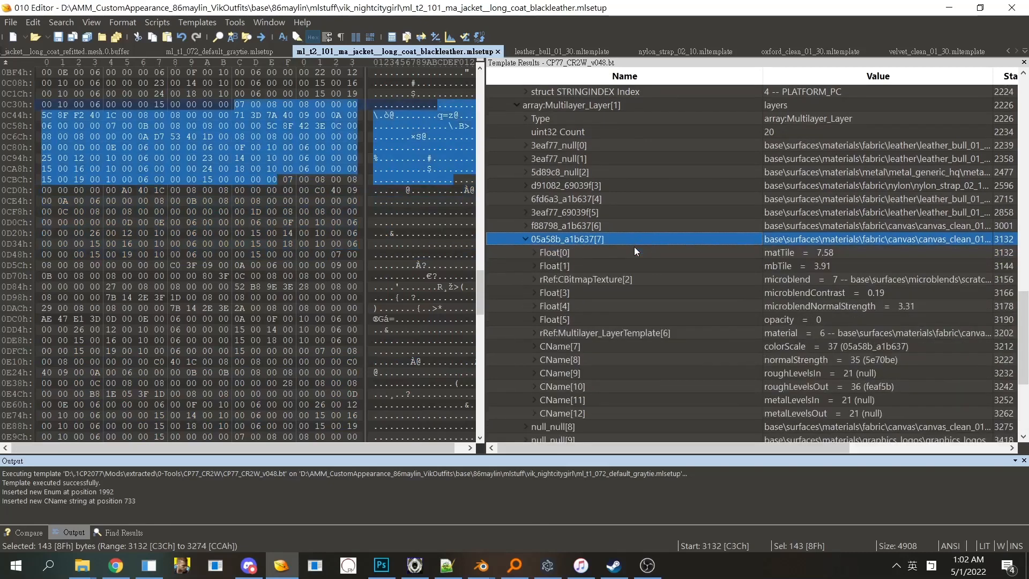
pyautogui.click(772, 306)
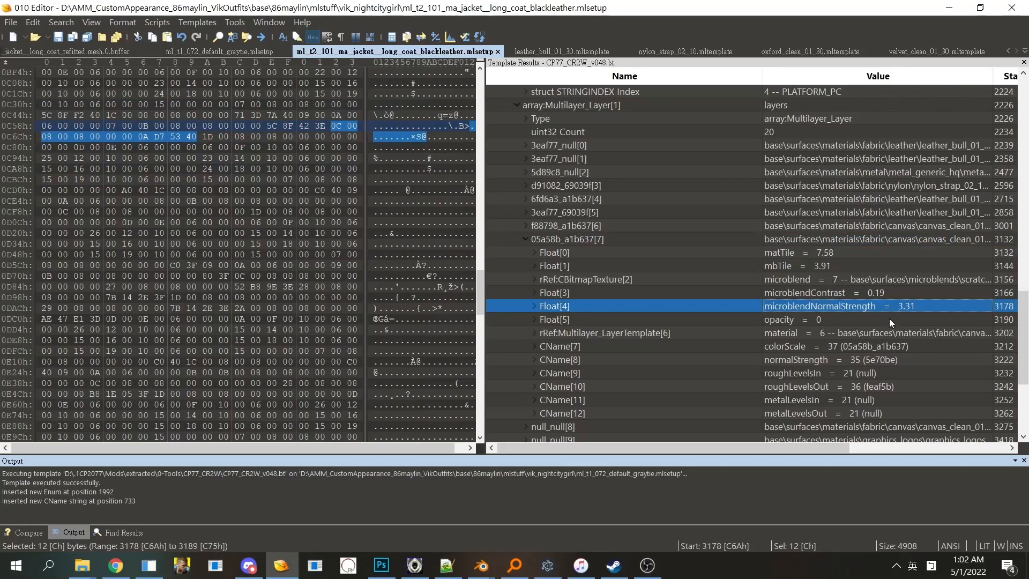
pyautogui.click(876, 293)
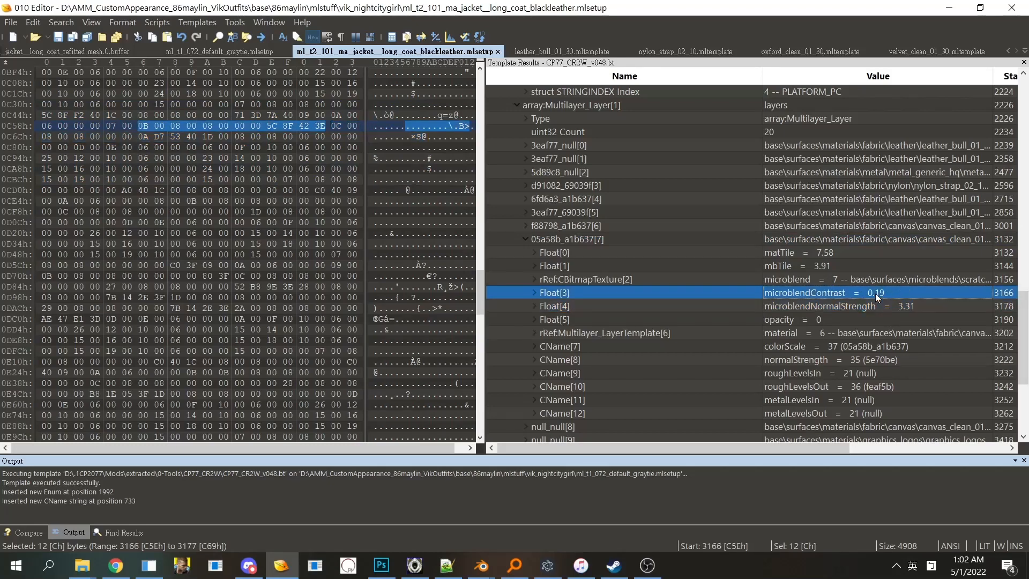
pyautogui.doubleClick(879, 310)
pyautogui.press('Escape')
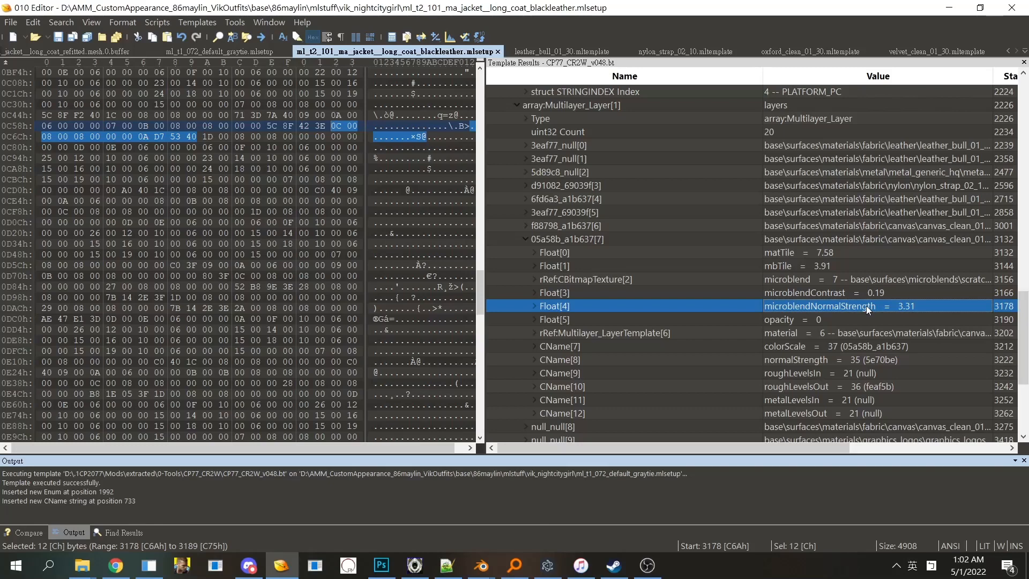
# Step: Compare the opacity, material and microblendNormalStrength entries of layer 05a58b_a1b637[7], leaving the strength field without editing it
pyautogui.click(861, 318)
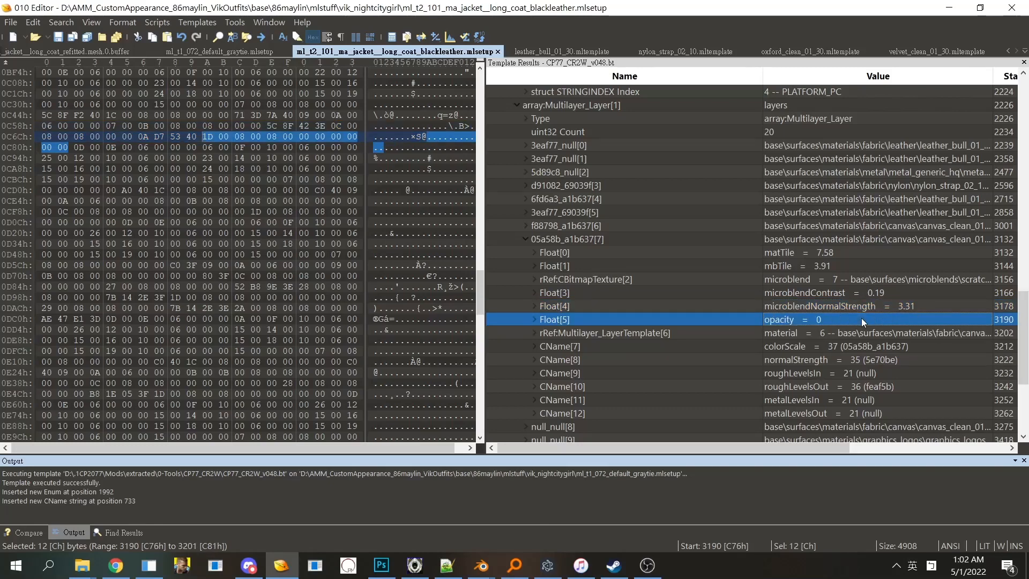
pyautogui.click(863, 310)
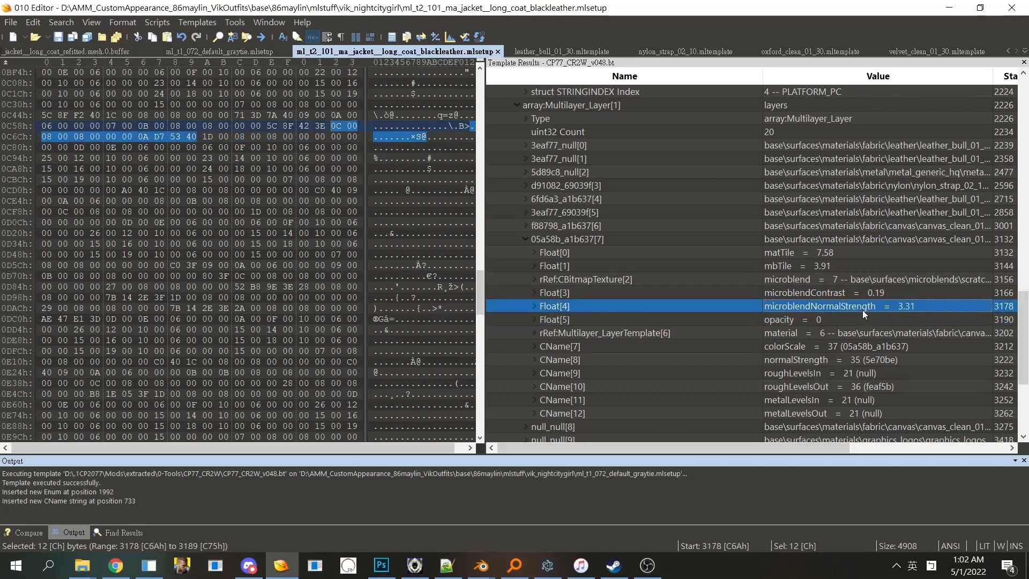
pyautogui.click(860, 306)
pyautogui.click(873, 331)
pyautogui.click(873, 320)
pyautogui.click(871, 310)
pyautogui.doubleClick(848, 309)
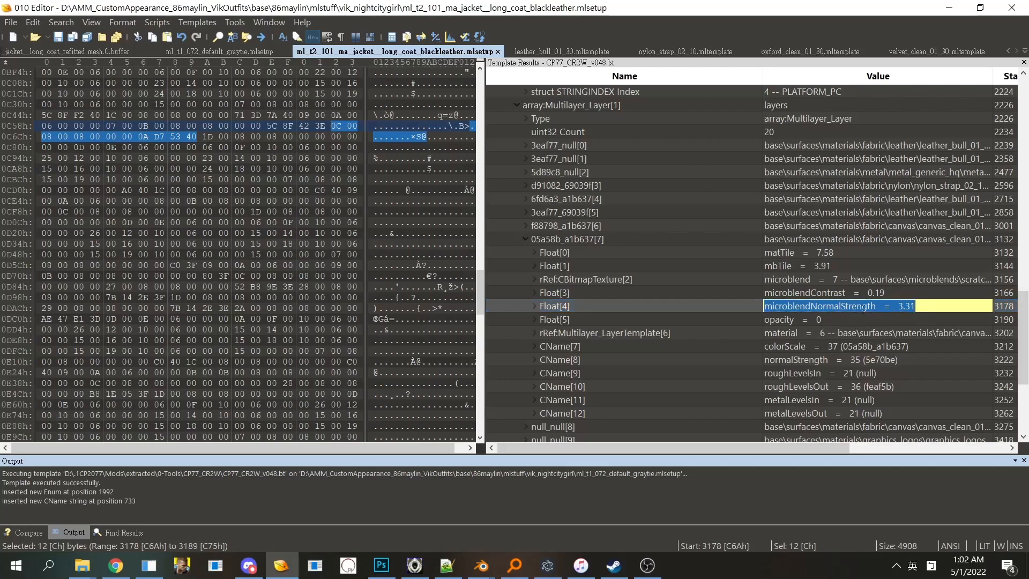
pyautogui.click(904, 323)
# Step: Review the colorScale, normalStrength, material, roughLevelsIn and roughLevelsOut entries of layer 05a58b_a1b637[7]
pyautogui.click(899, 347)
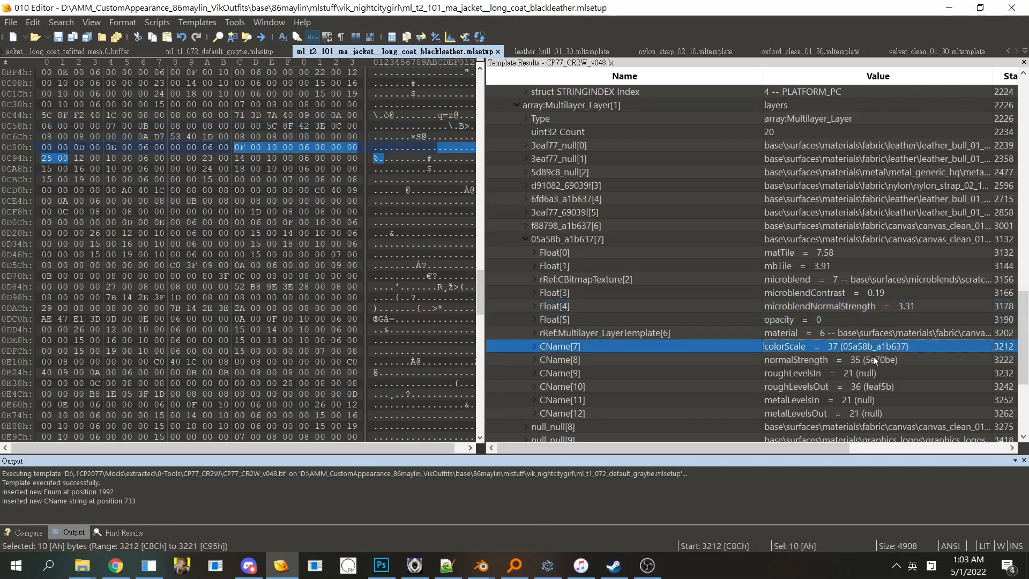
pyautogui.click(872, 356)
pyautogui.click(867, 387)
pyautogui.click(870, 360)
pyautogui.click(870, 385)
pyautogui.click(866, 369)
pyautogui.click(864, 363)
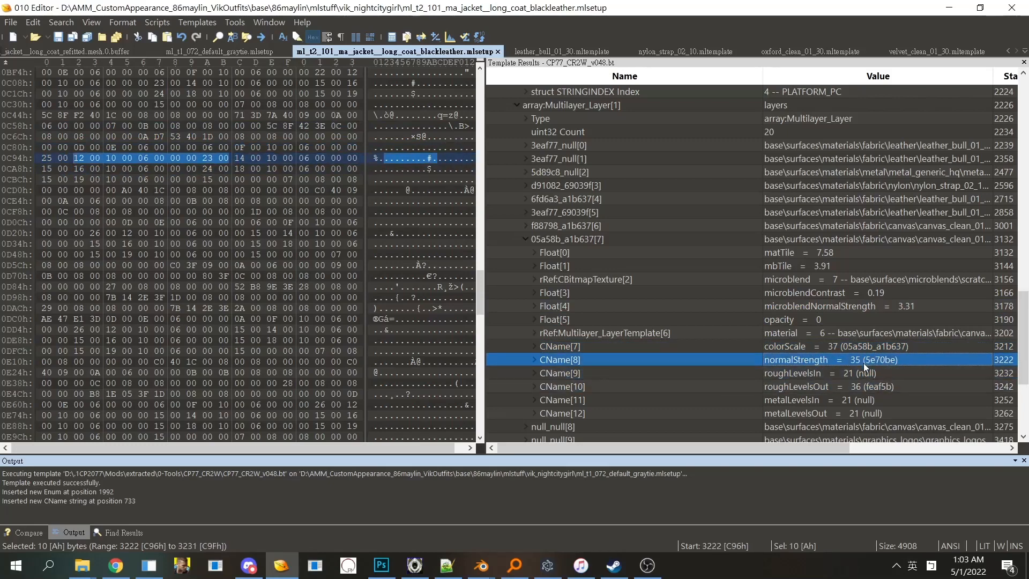
pyautogui.click(822, 345)
pyautogui.click(876, 337)
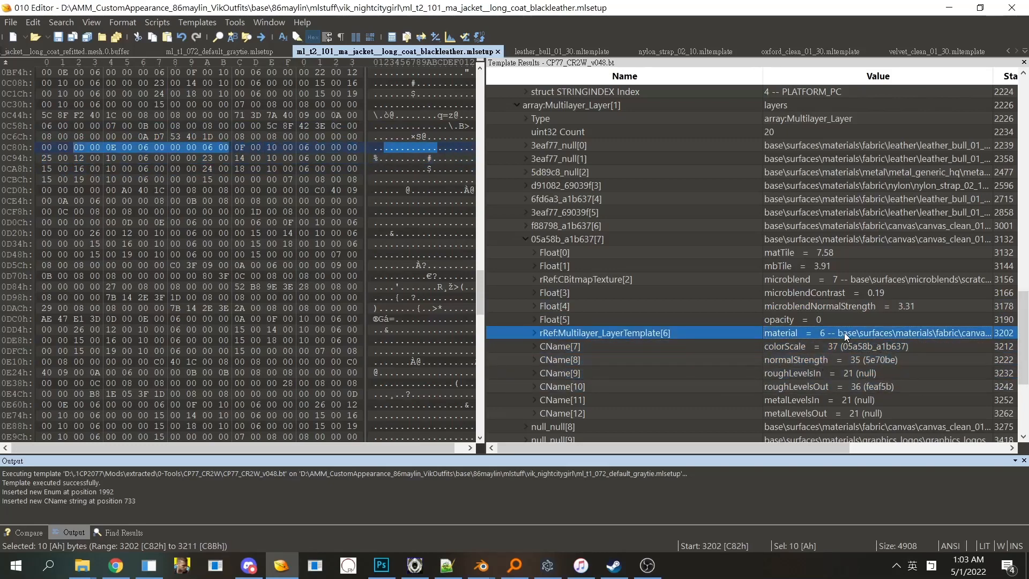
pyautogui.click(864, 360)
pyautogui.click(867, 374)
pyautogui.click(881, 361)
pyautogui.click(890, 387)
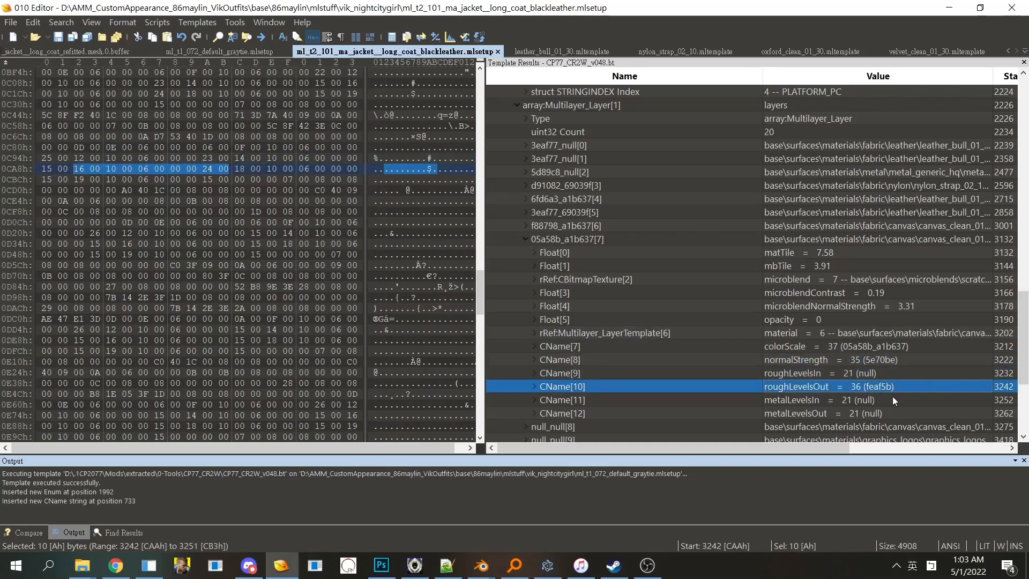
pyautogui.moveTo(1025, 347); pyautogui.dragTo(1026, 324)
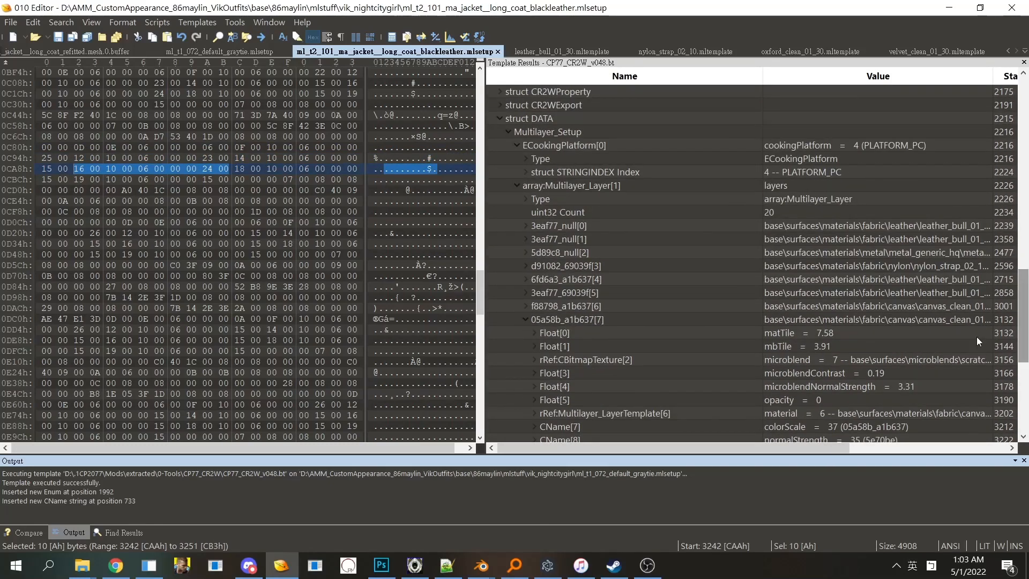